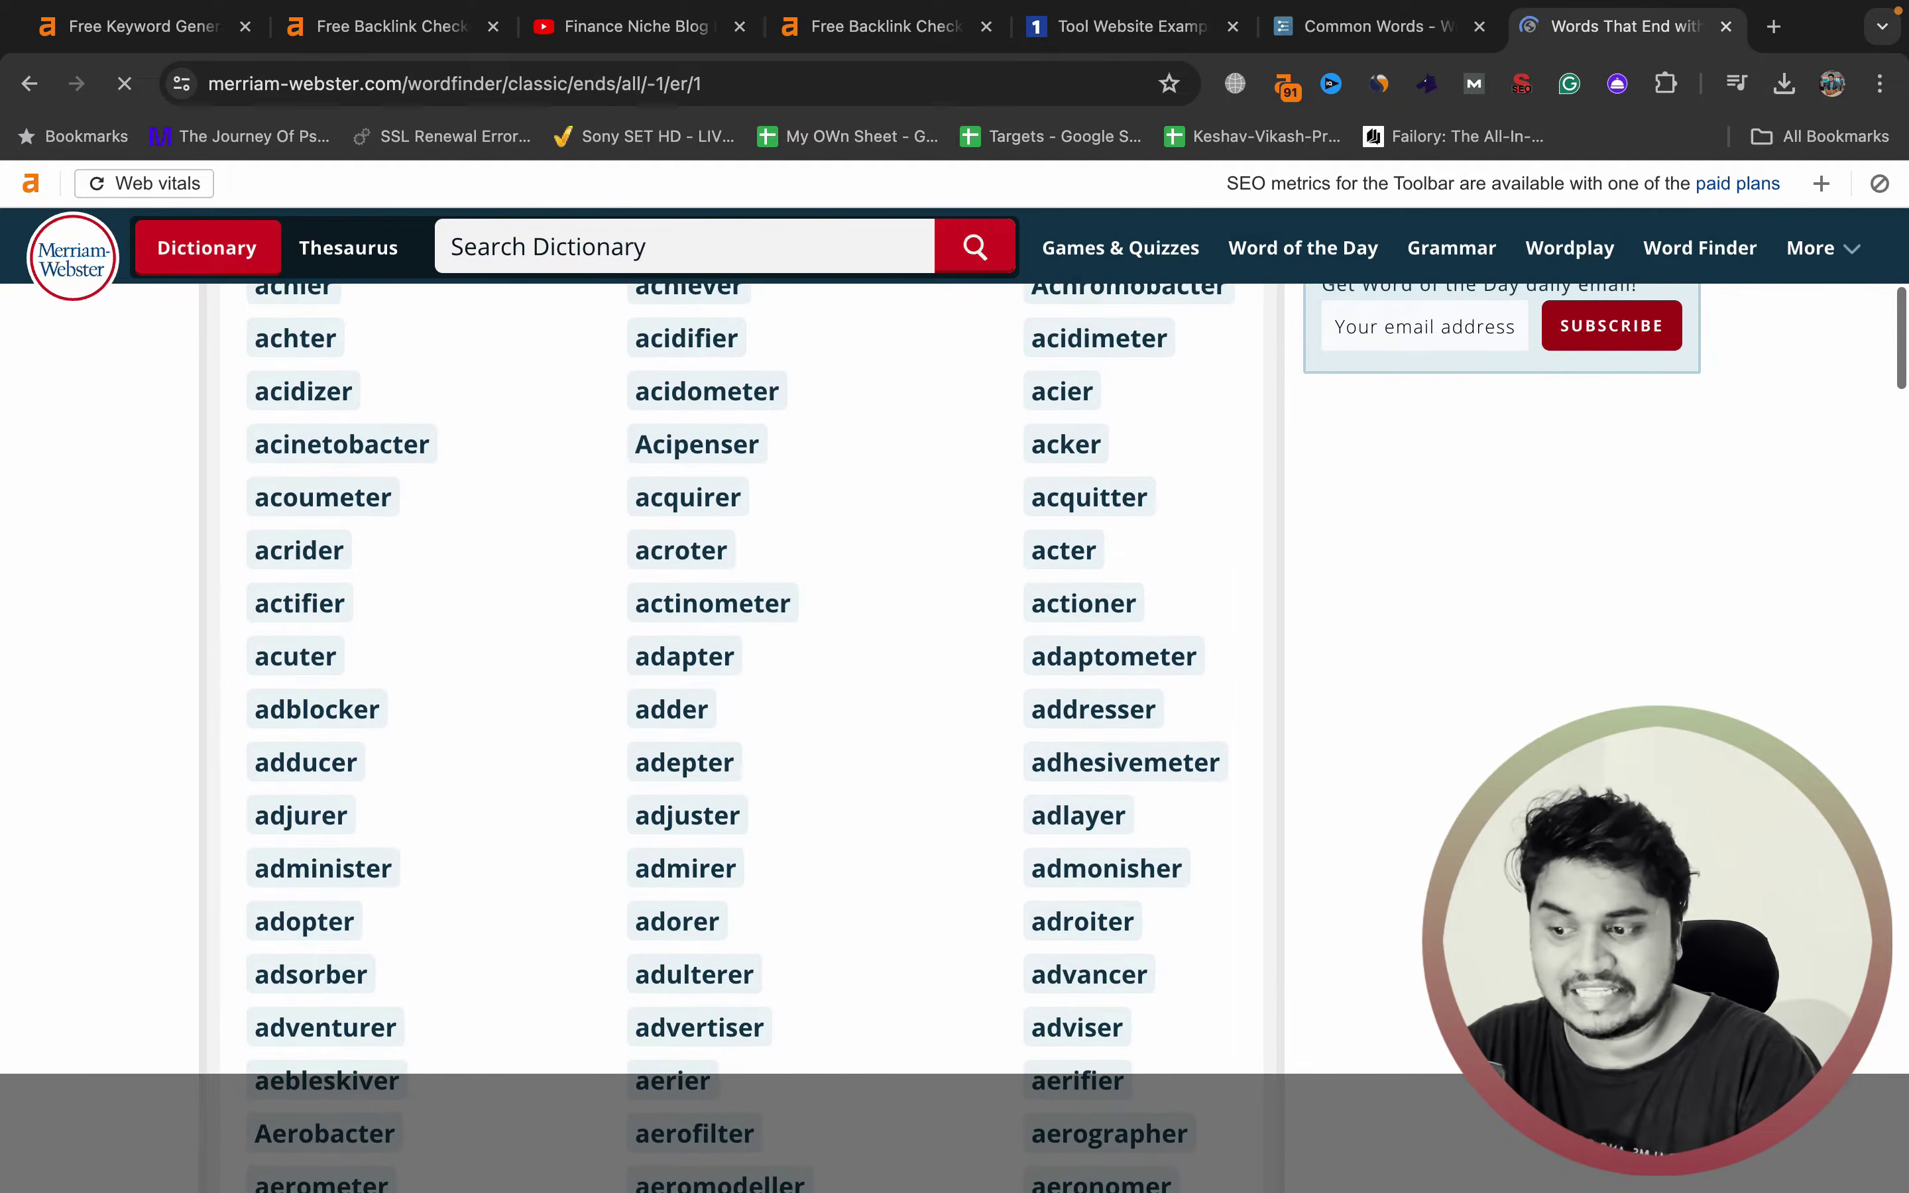
- Look through the first page of Merriam-Webster's words ending in "er" for terms that could describe online tools
{"action": "scroll", "coordinate": [685, 781], "scroll_direction": "down", "scroll_amount": 1}
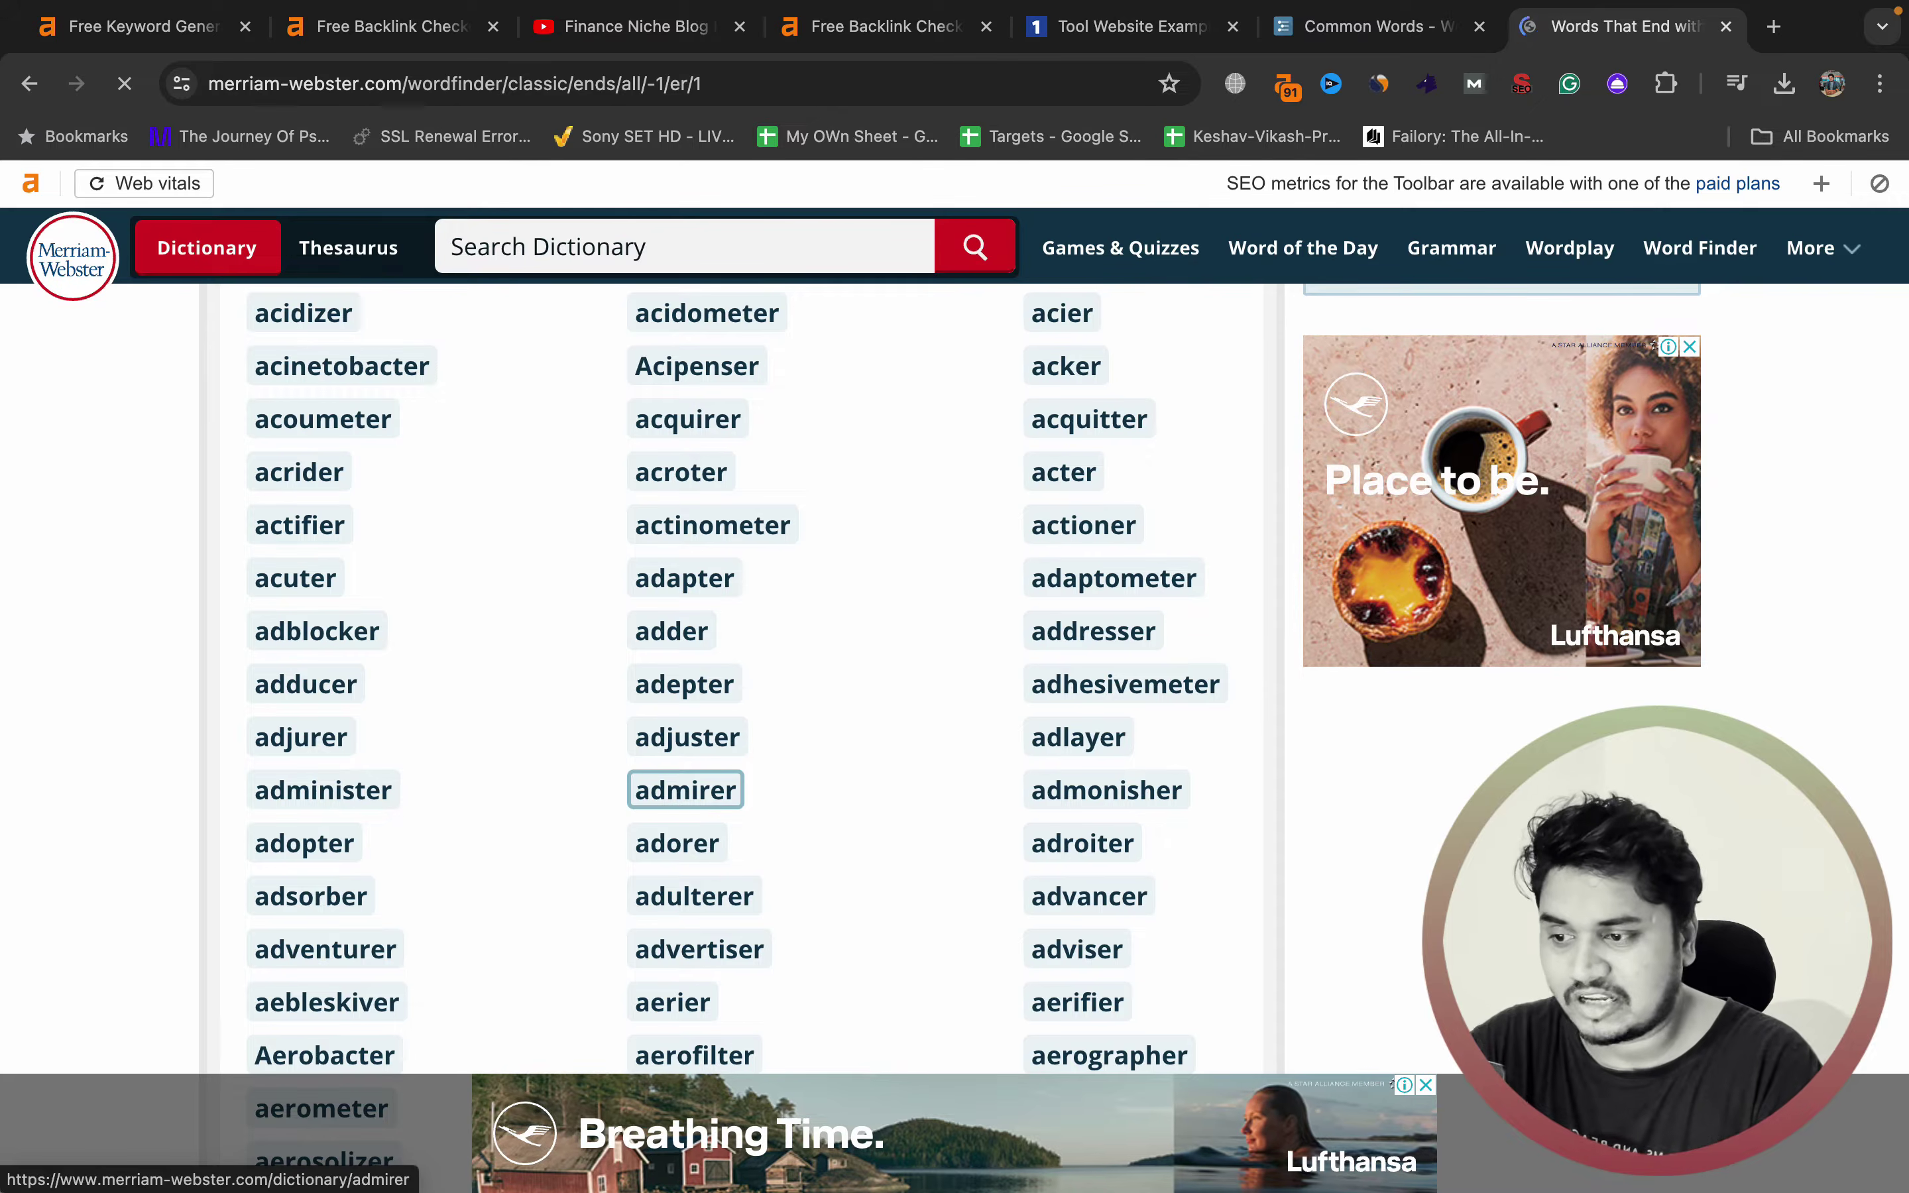
{"action": "scroll", "coordinate": [686, 737], "scroll_direction": "down", "scroll_amount": 4}
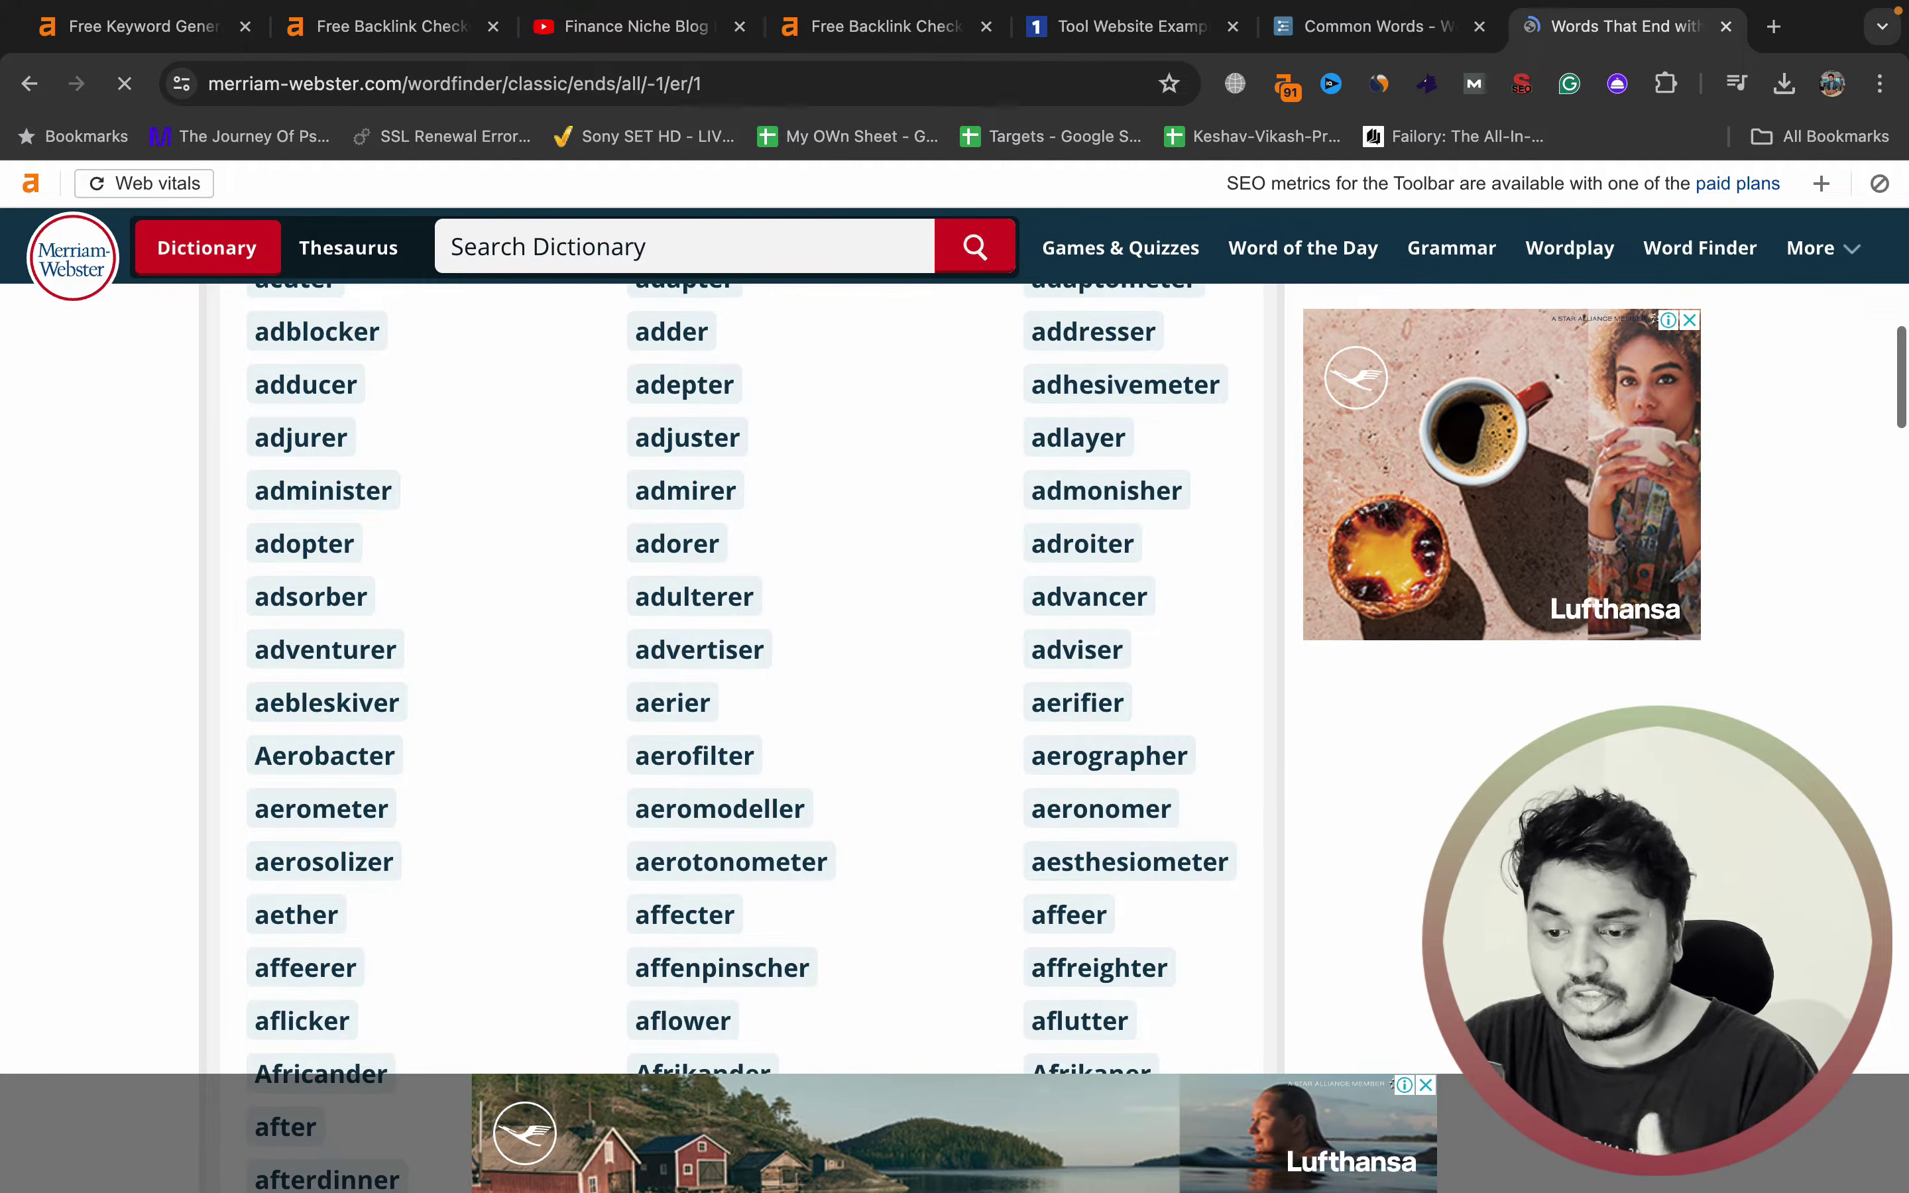
{"action": "scroll", "coordinate": [686, 631], "scroll_direction": "down", "scroll_amount": 4}
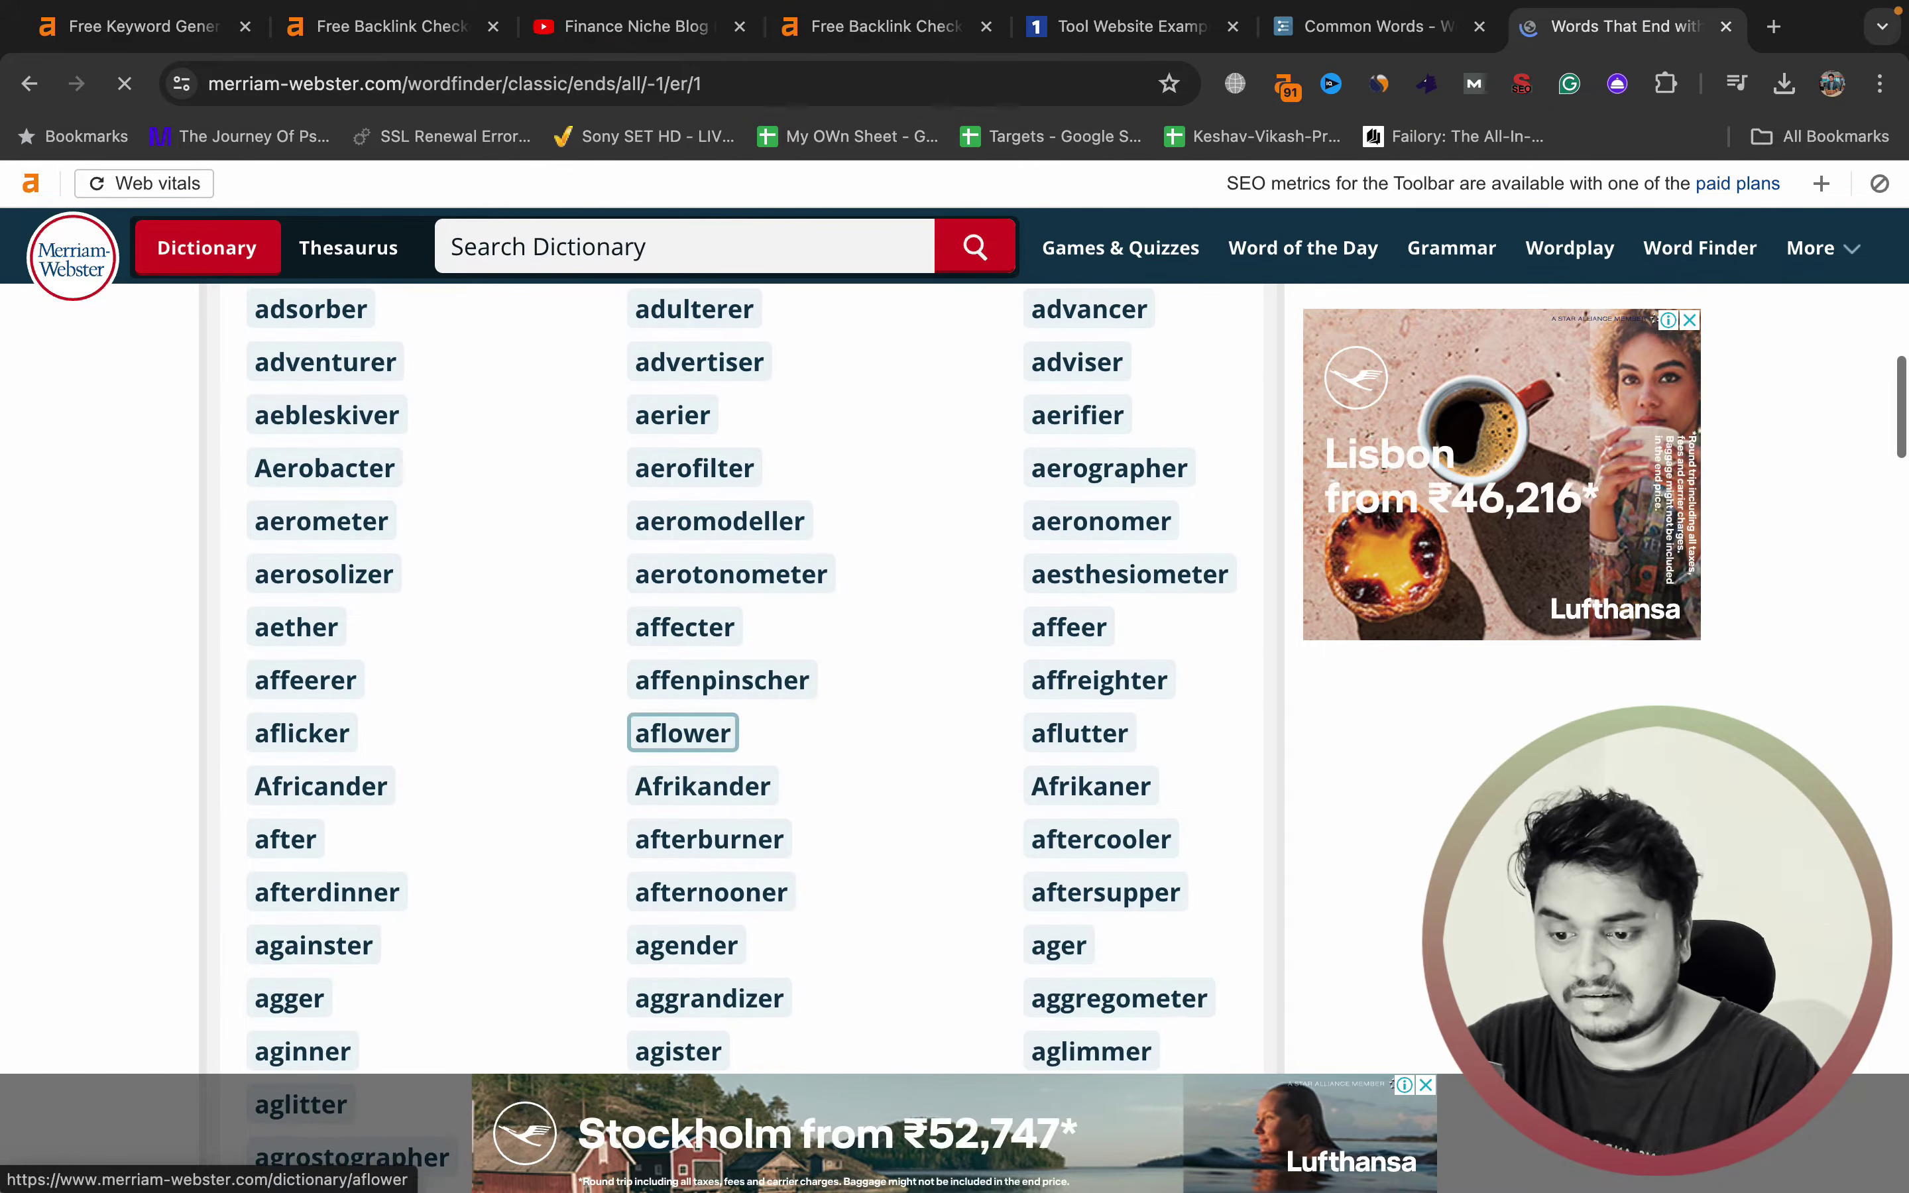
{"action": "scroll", "coordinate": [683, 733], "scroll_direction": "down", "scroll_amount": 4}
{"action": "scroll", "coordinate": [694, 714], "scroll_direction": "down", "scroll_amount": 14}
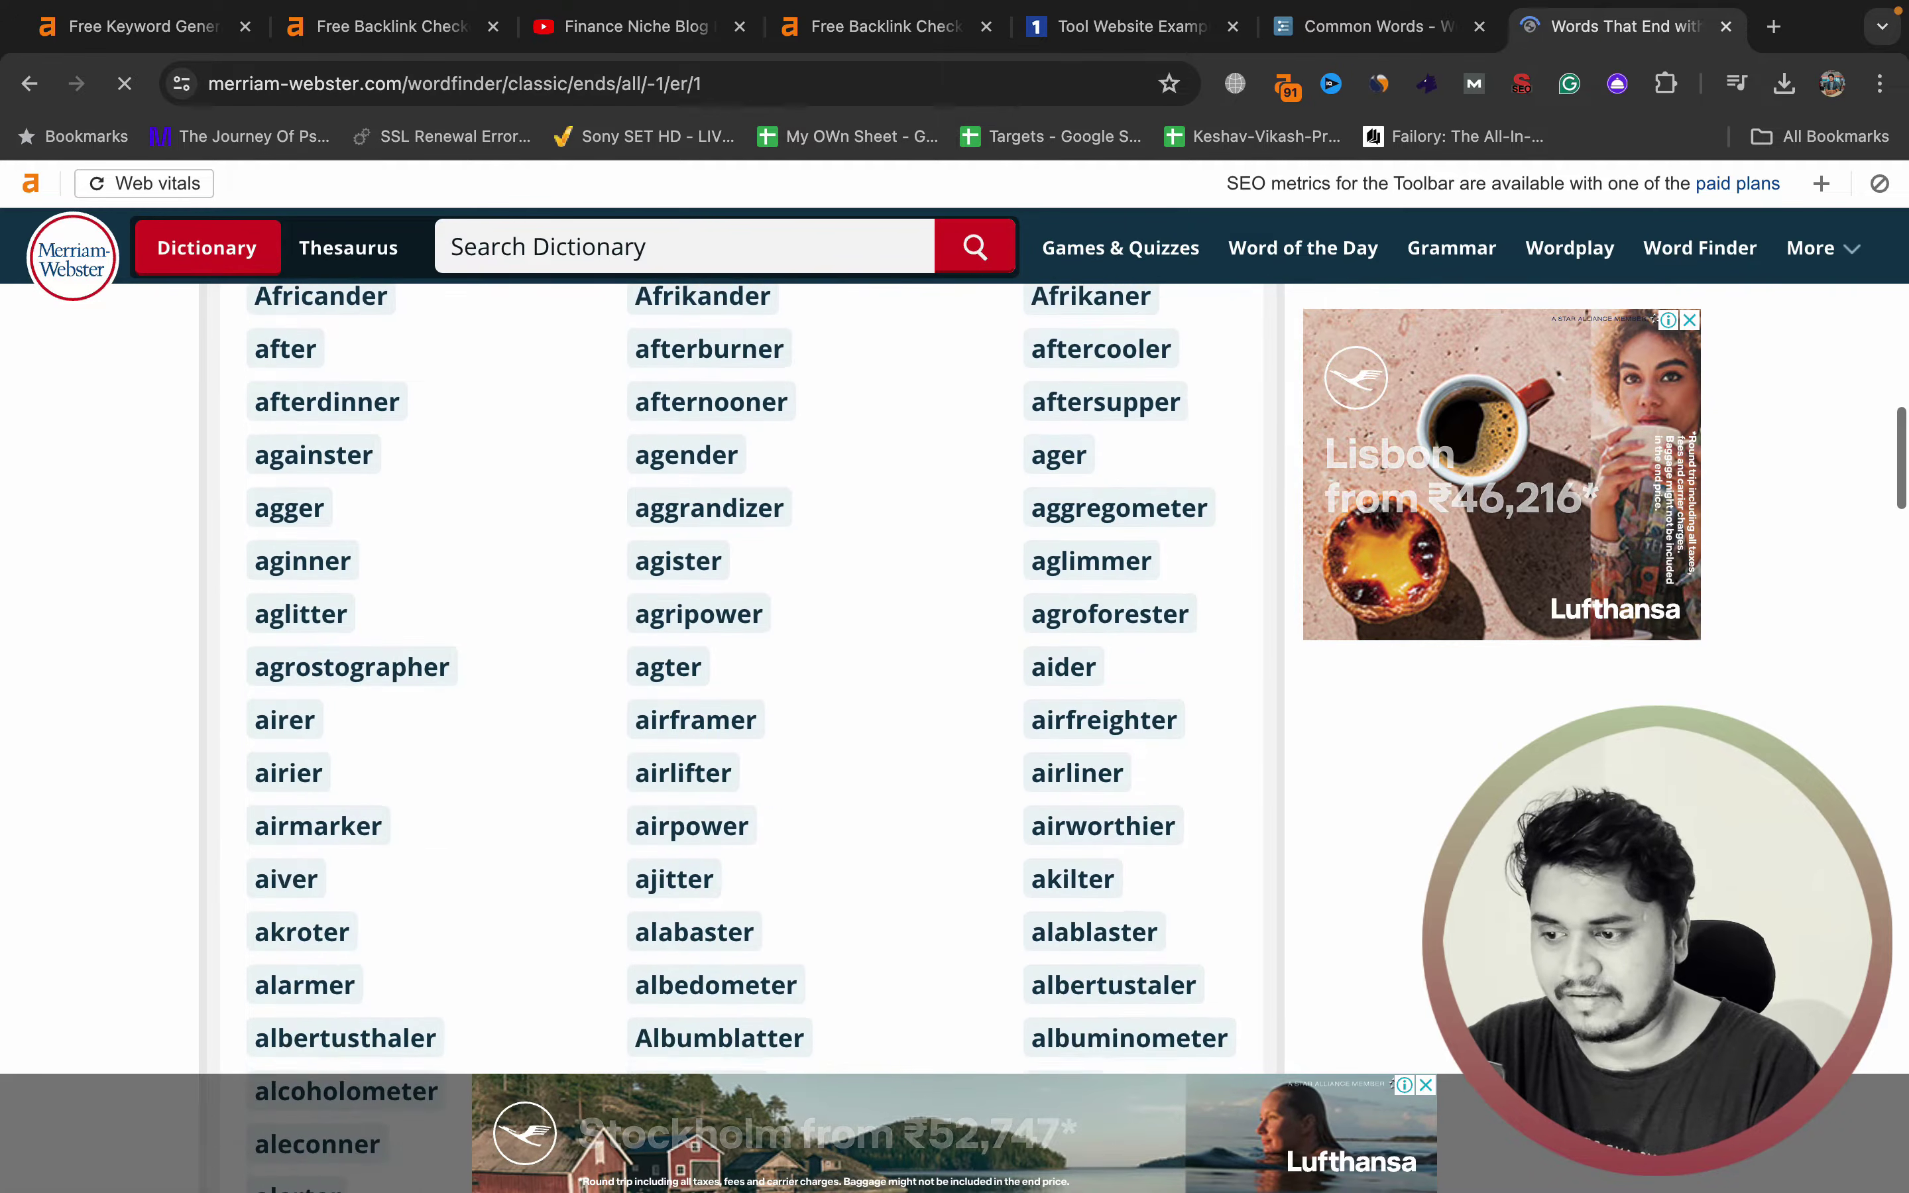
{"action": "scroll", "coordinate": [700, 710], "scroll_direction": "down", "scroll_amount": 20}
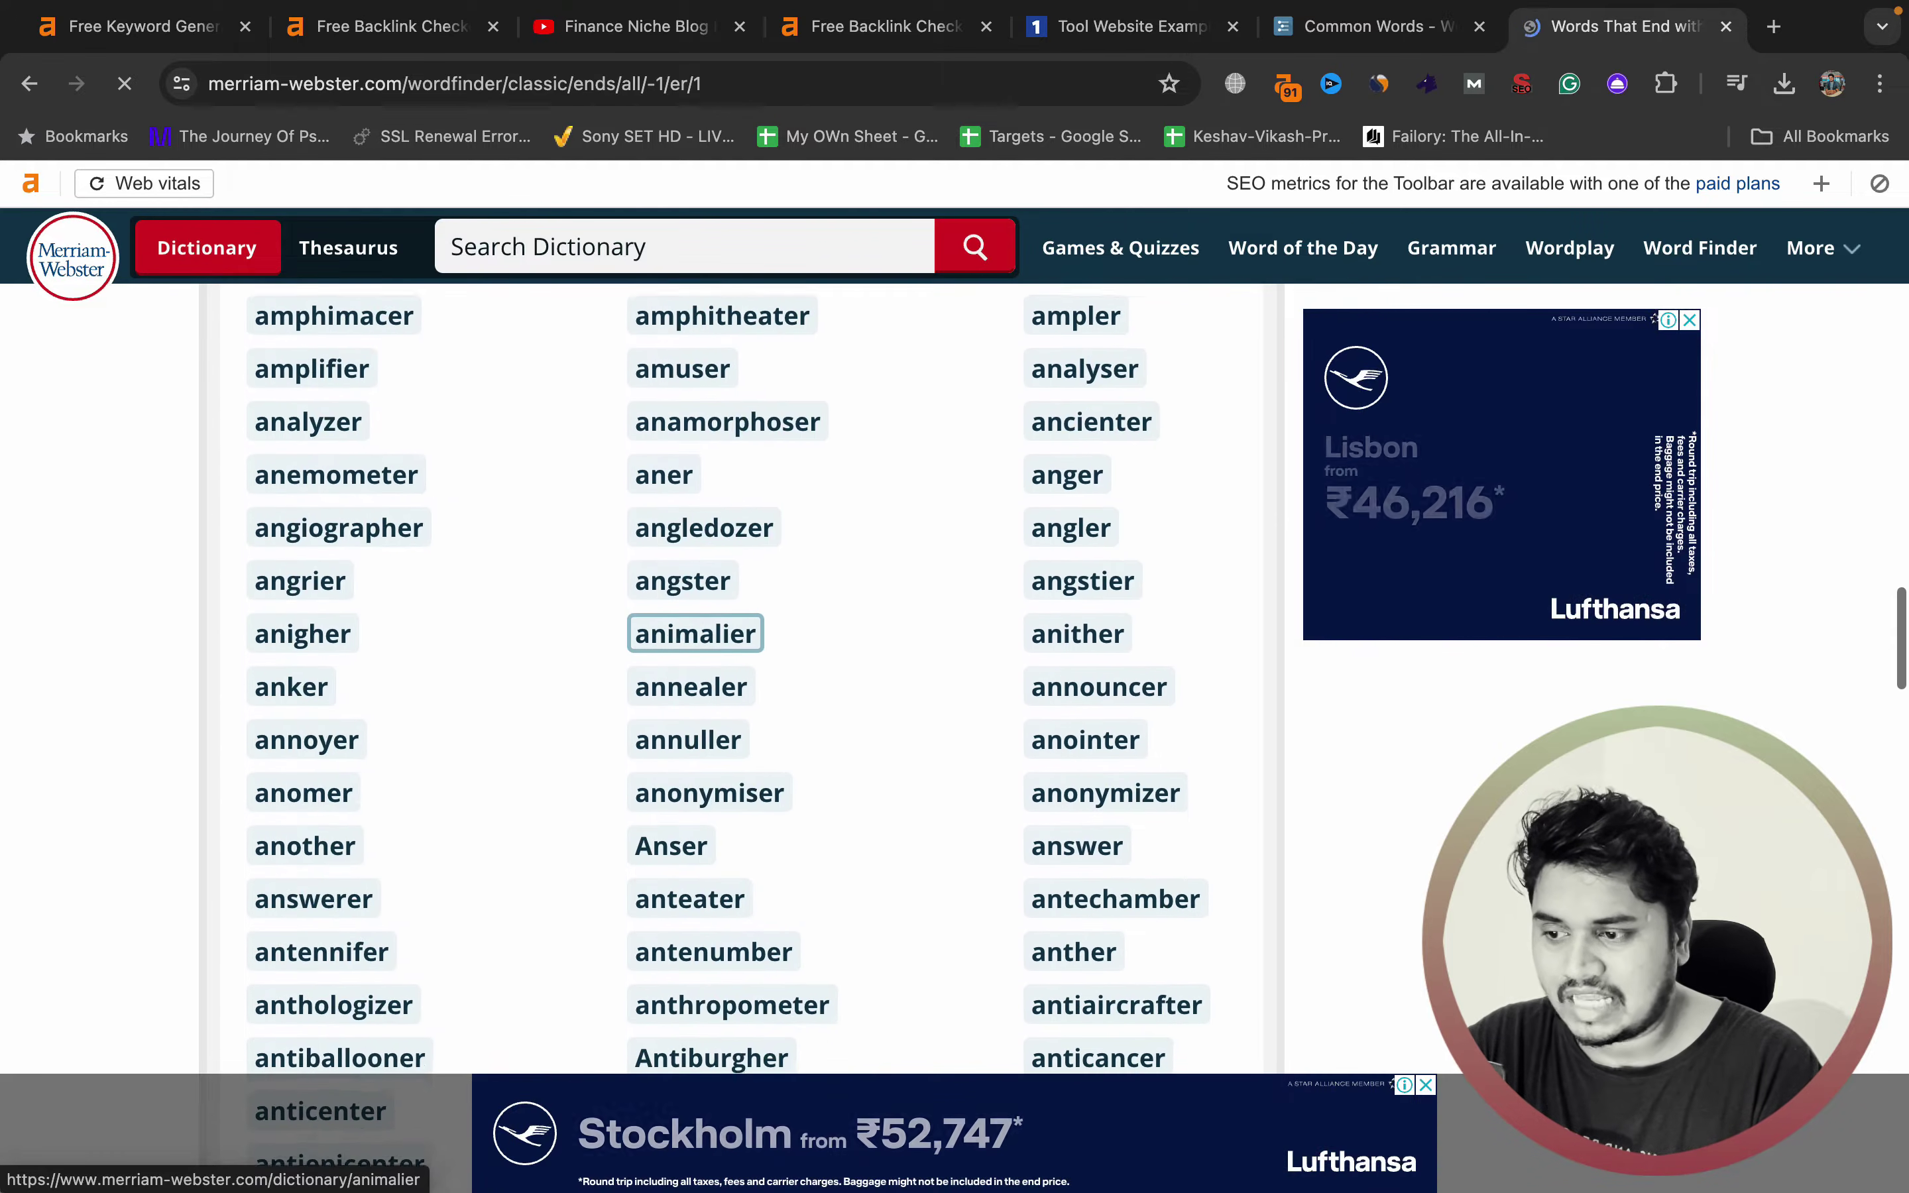
{"action": "scroll", "coordinate": [683, 640], "scroll_direction": "down", "scroll_amount": 2}
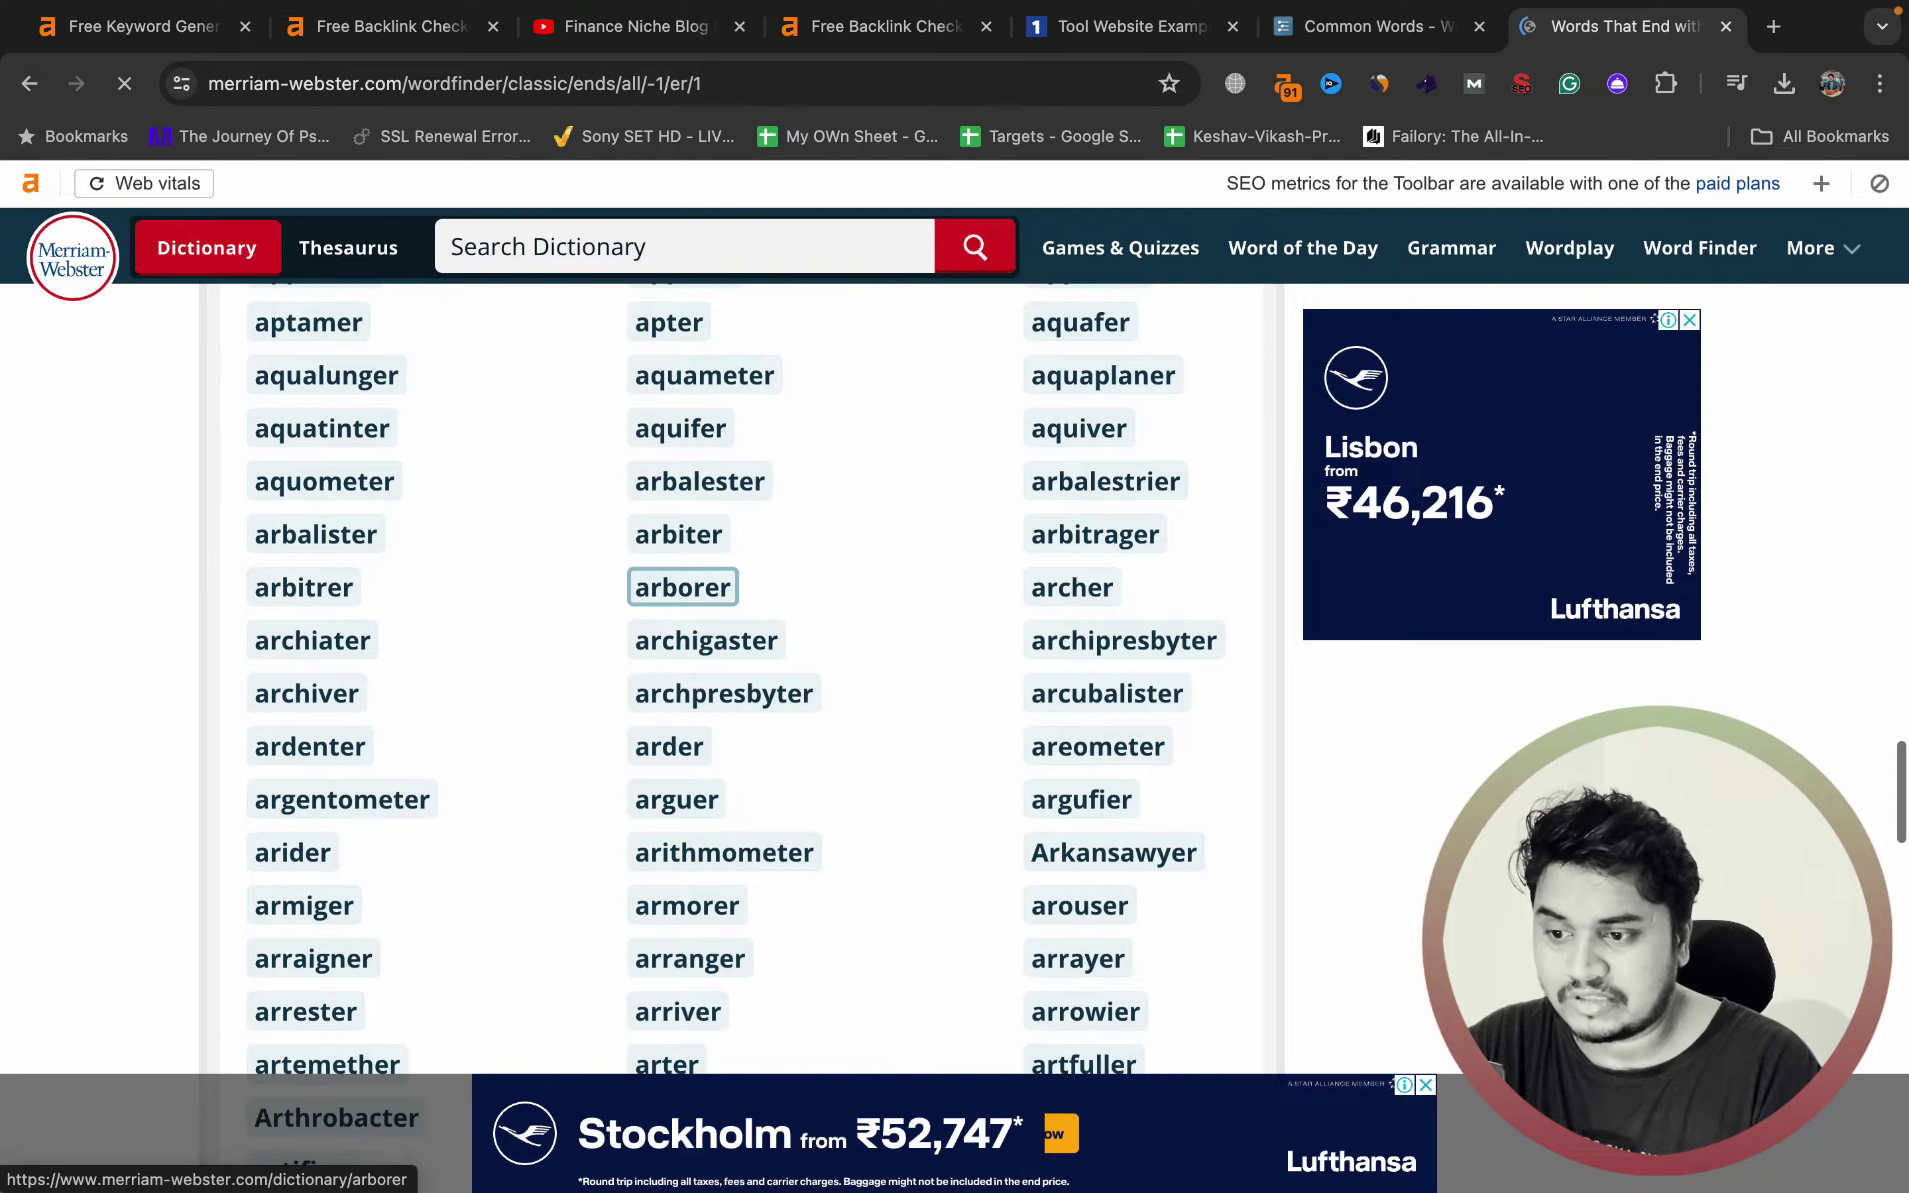
{"action": "scroll", "coordinate": [677, 743], "scroll_direction": "down", "scroll_amount": 10}
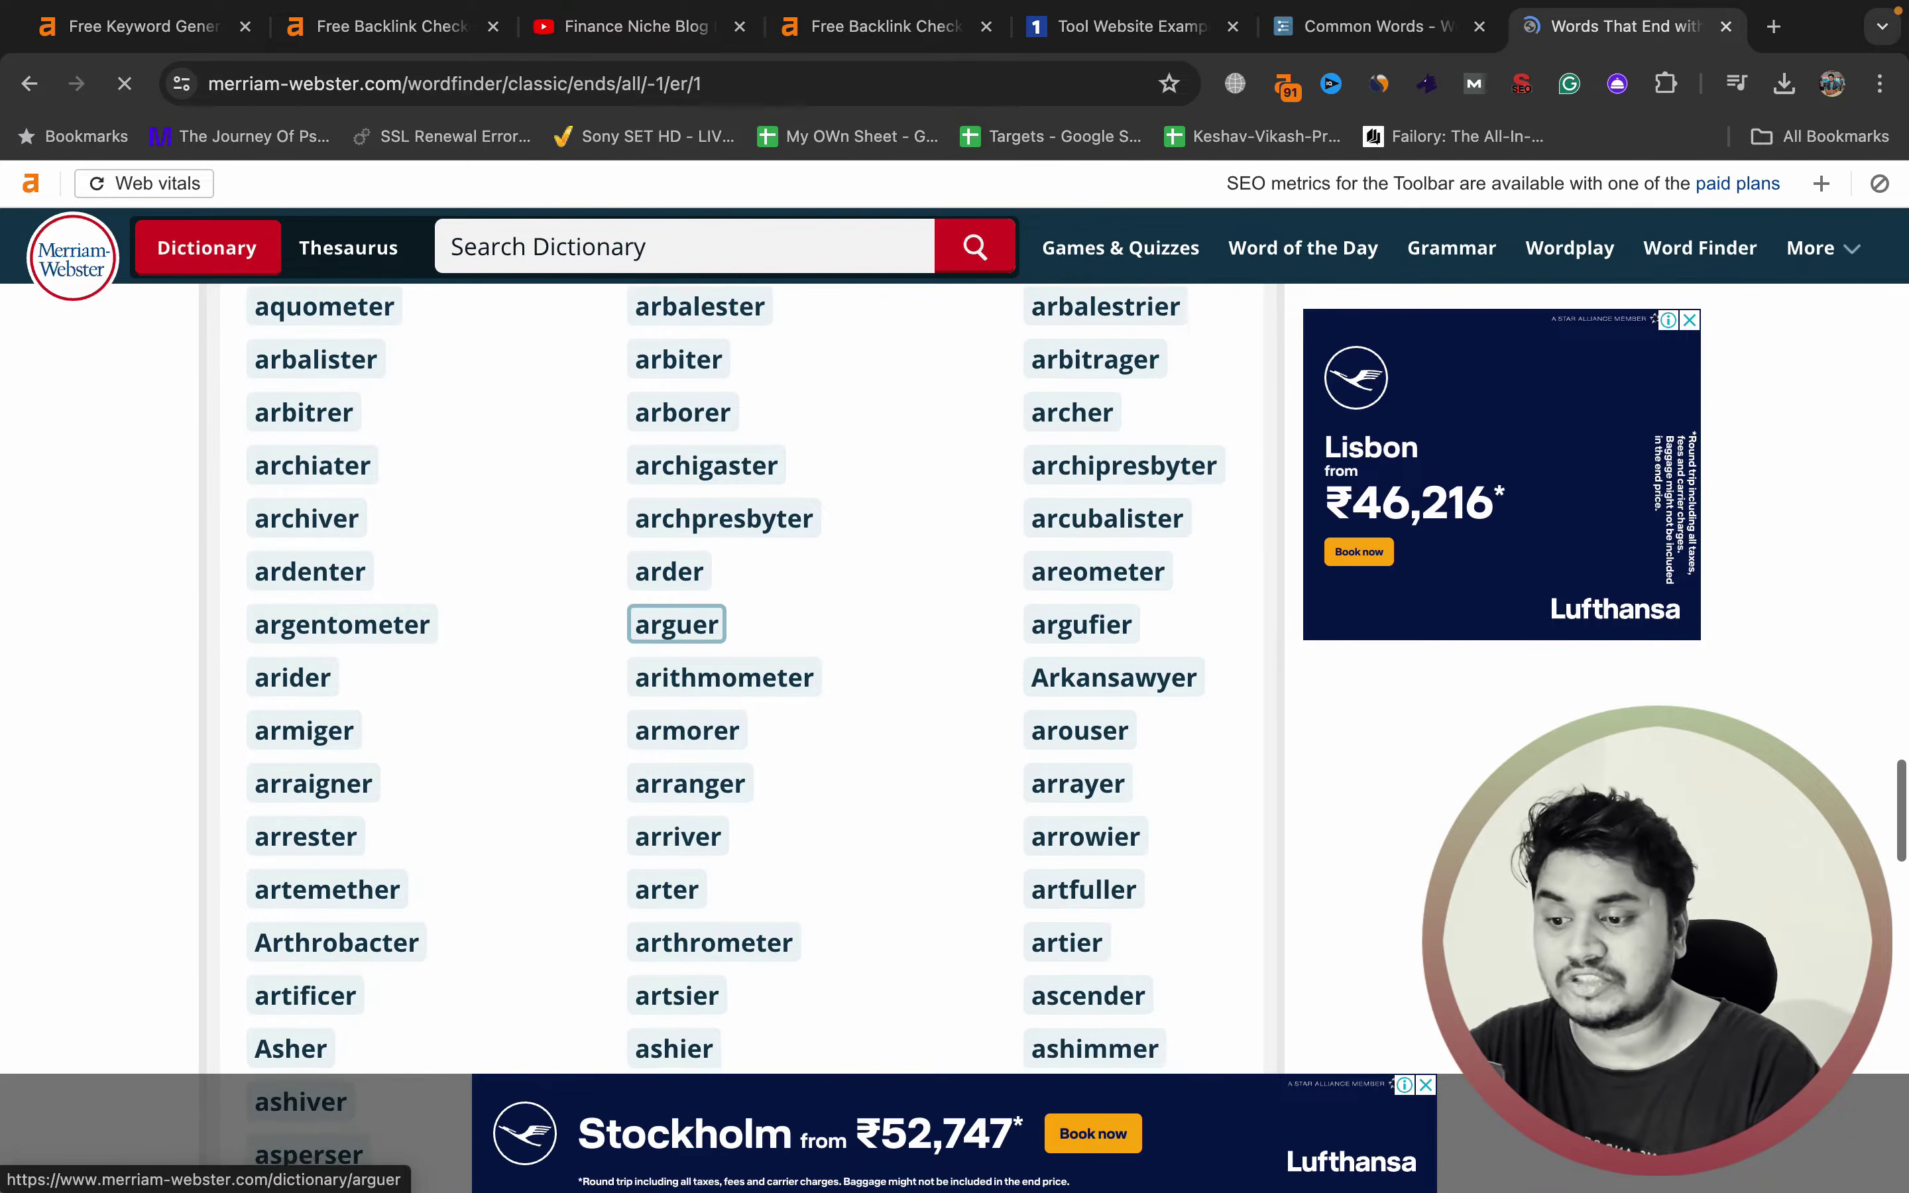
{"action": "scroll", "coordinate": [704, 655], "scroll_direction": "down", "scroll_amount": 20}
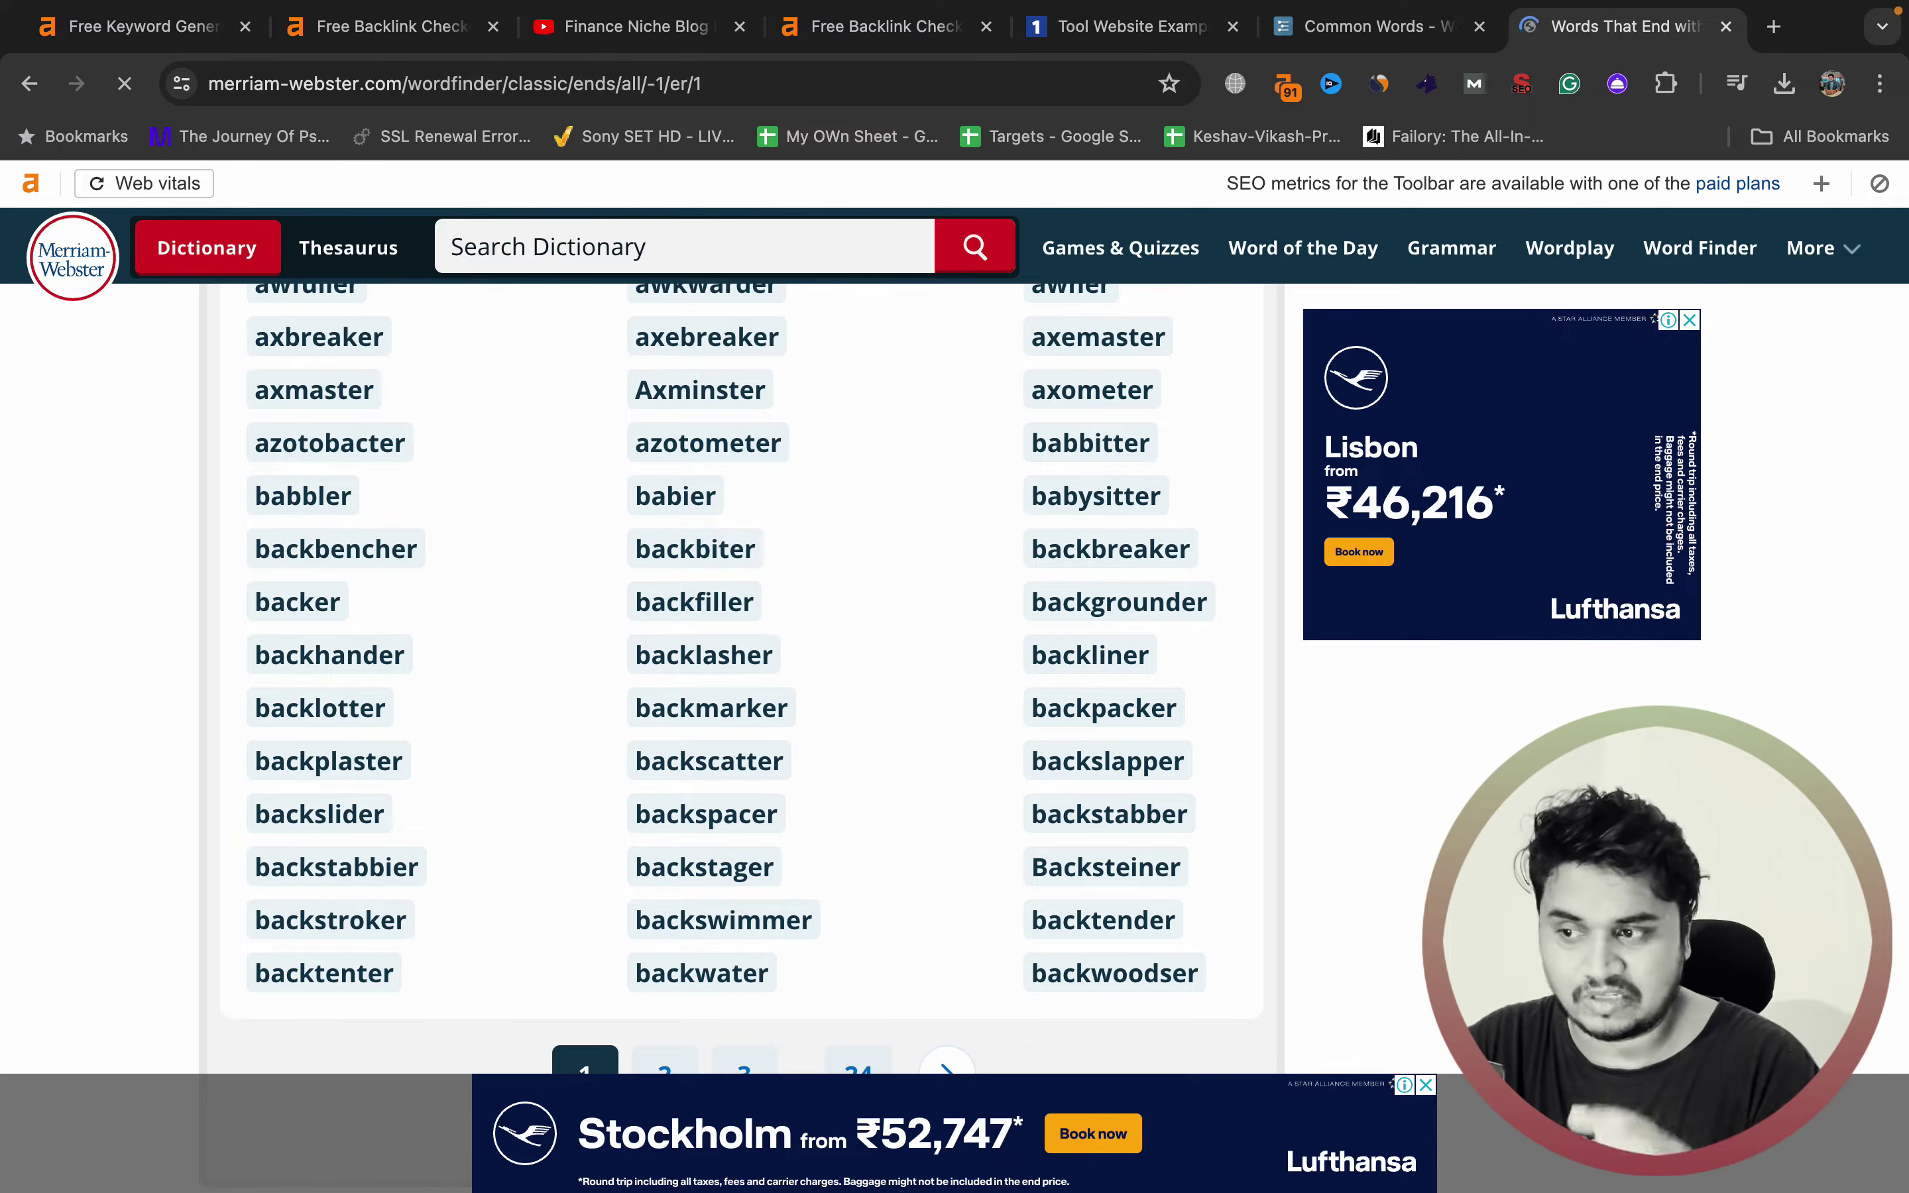
{"action": "scroll", "coordinate": [742, 679], "scroll_direction": "down", "scroll_amount": 3}
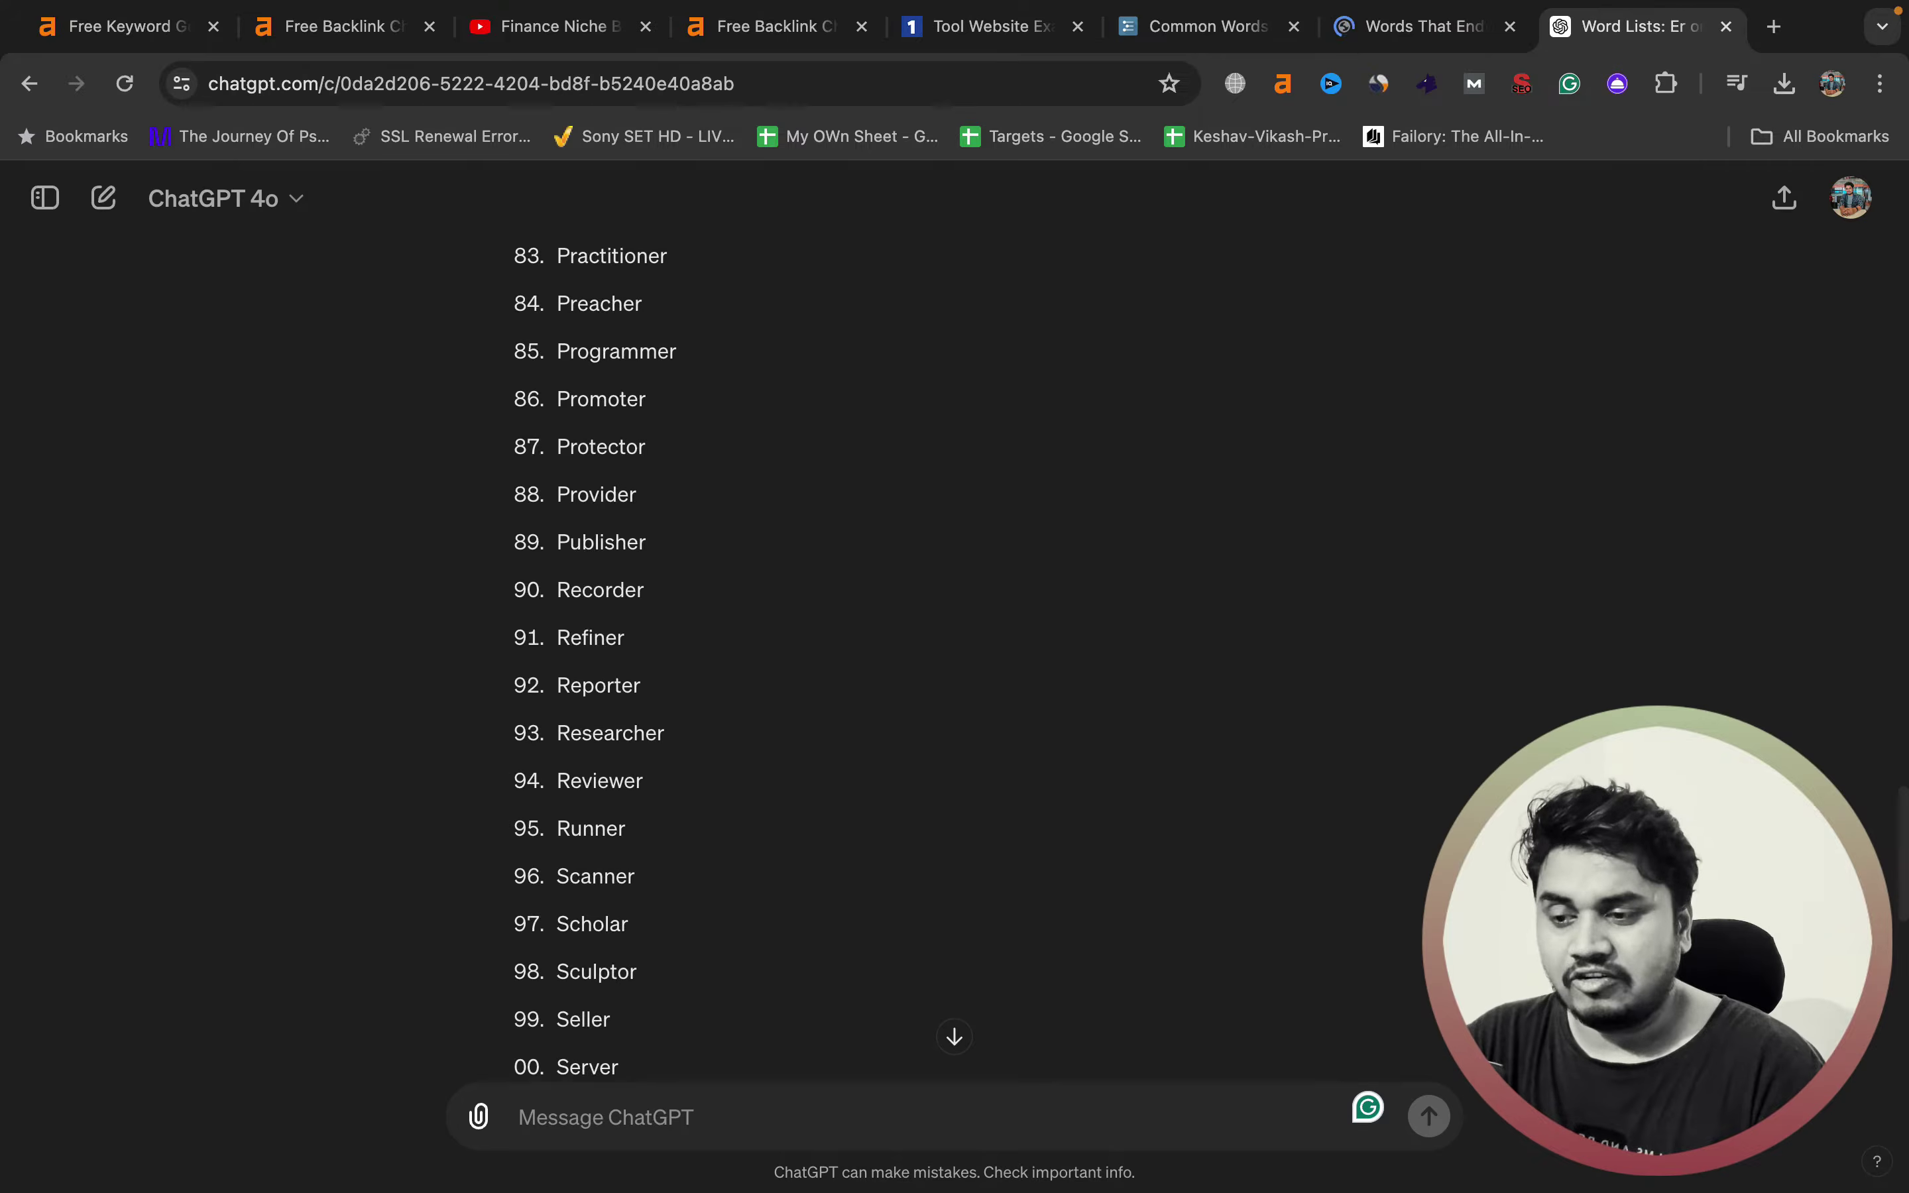
- Review ChatGPT's list of words ending in "er" or "or" from its beginning, highlighting "Developer" and "Downloader" as candidates
{"action": "scroll", "coordinate": [720, 658], "scroll_direction": "up", "scroll_amount": 20}
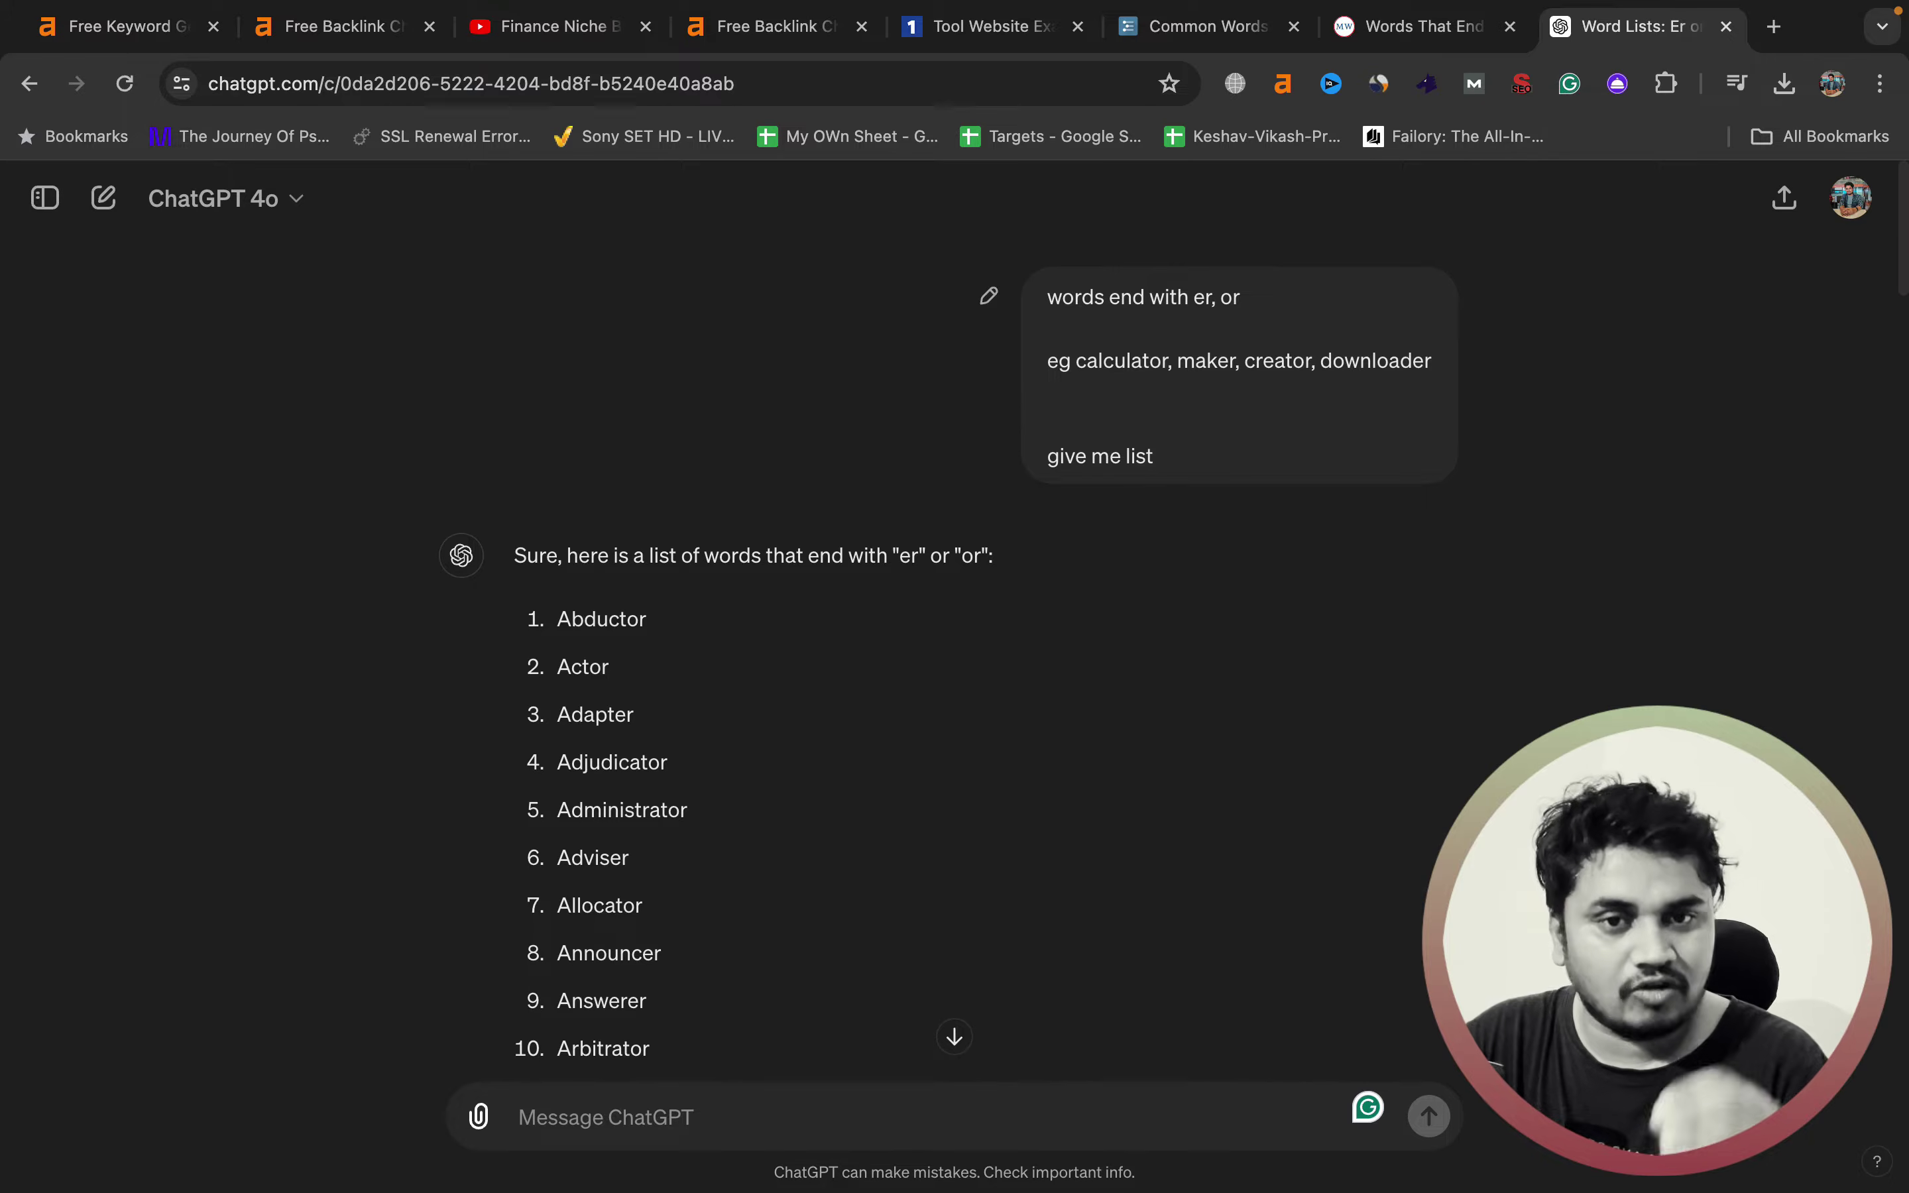
{"action": "scroll", "coordinate": [954, 631], "scroll_direction": "down", "scroll_amount": 5}
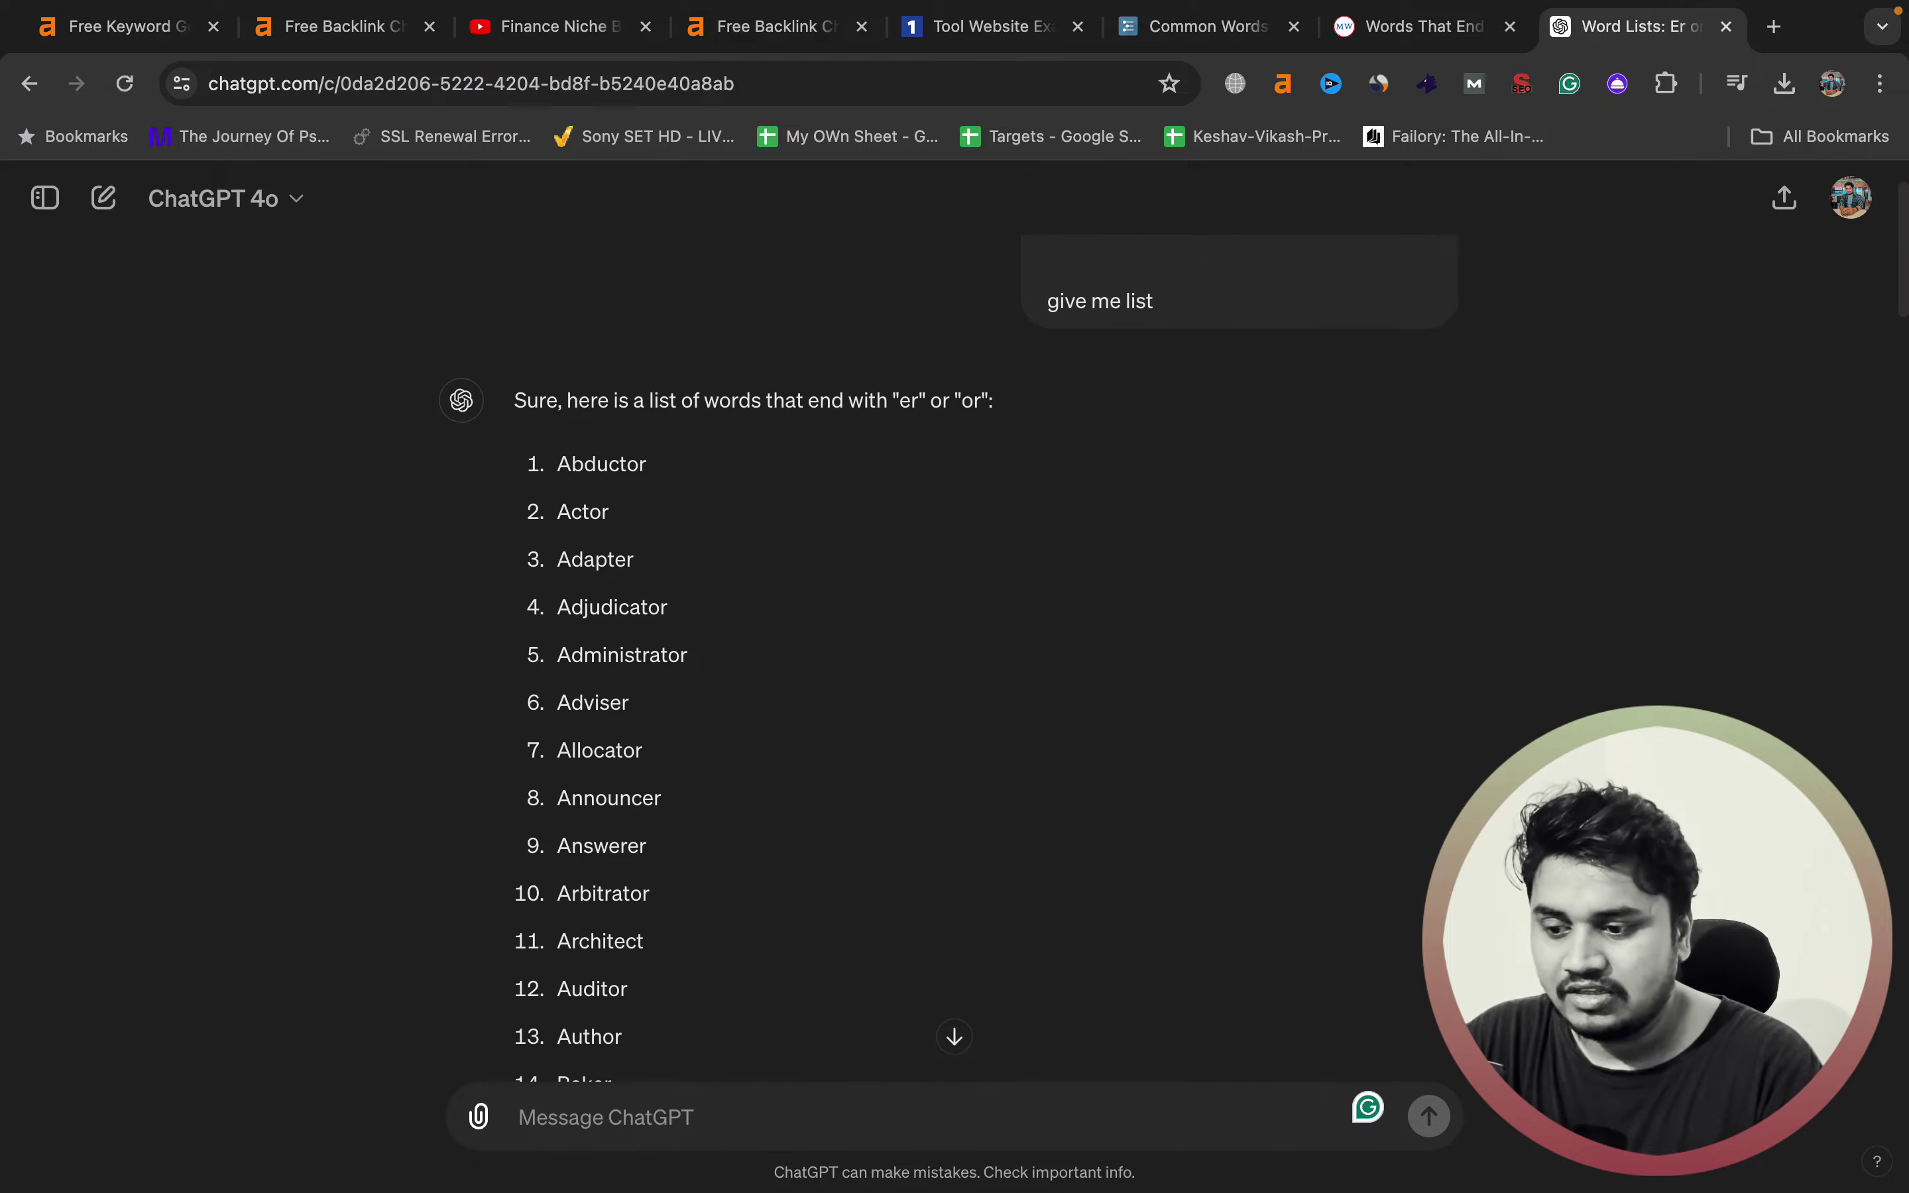
{"action": "scroll", "coordinate": [955, 631], "scroll_direction": "down", "scroll_amount": 6}
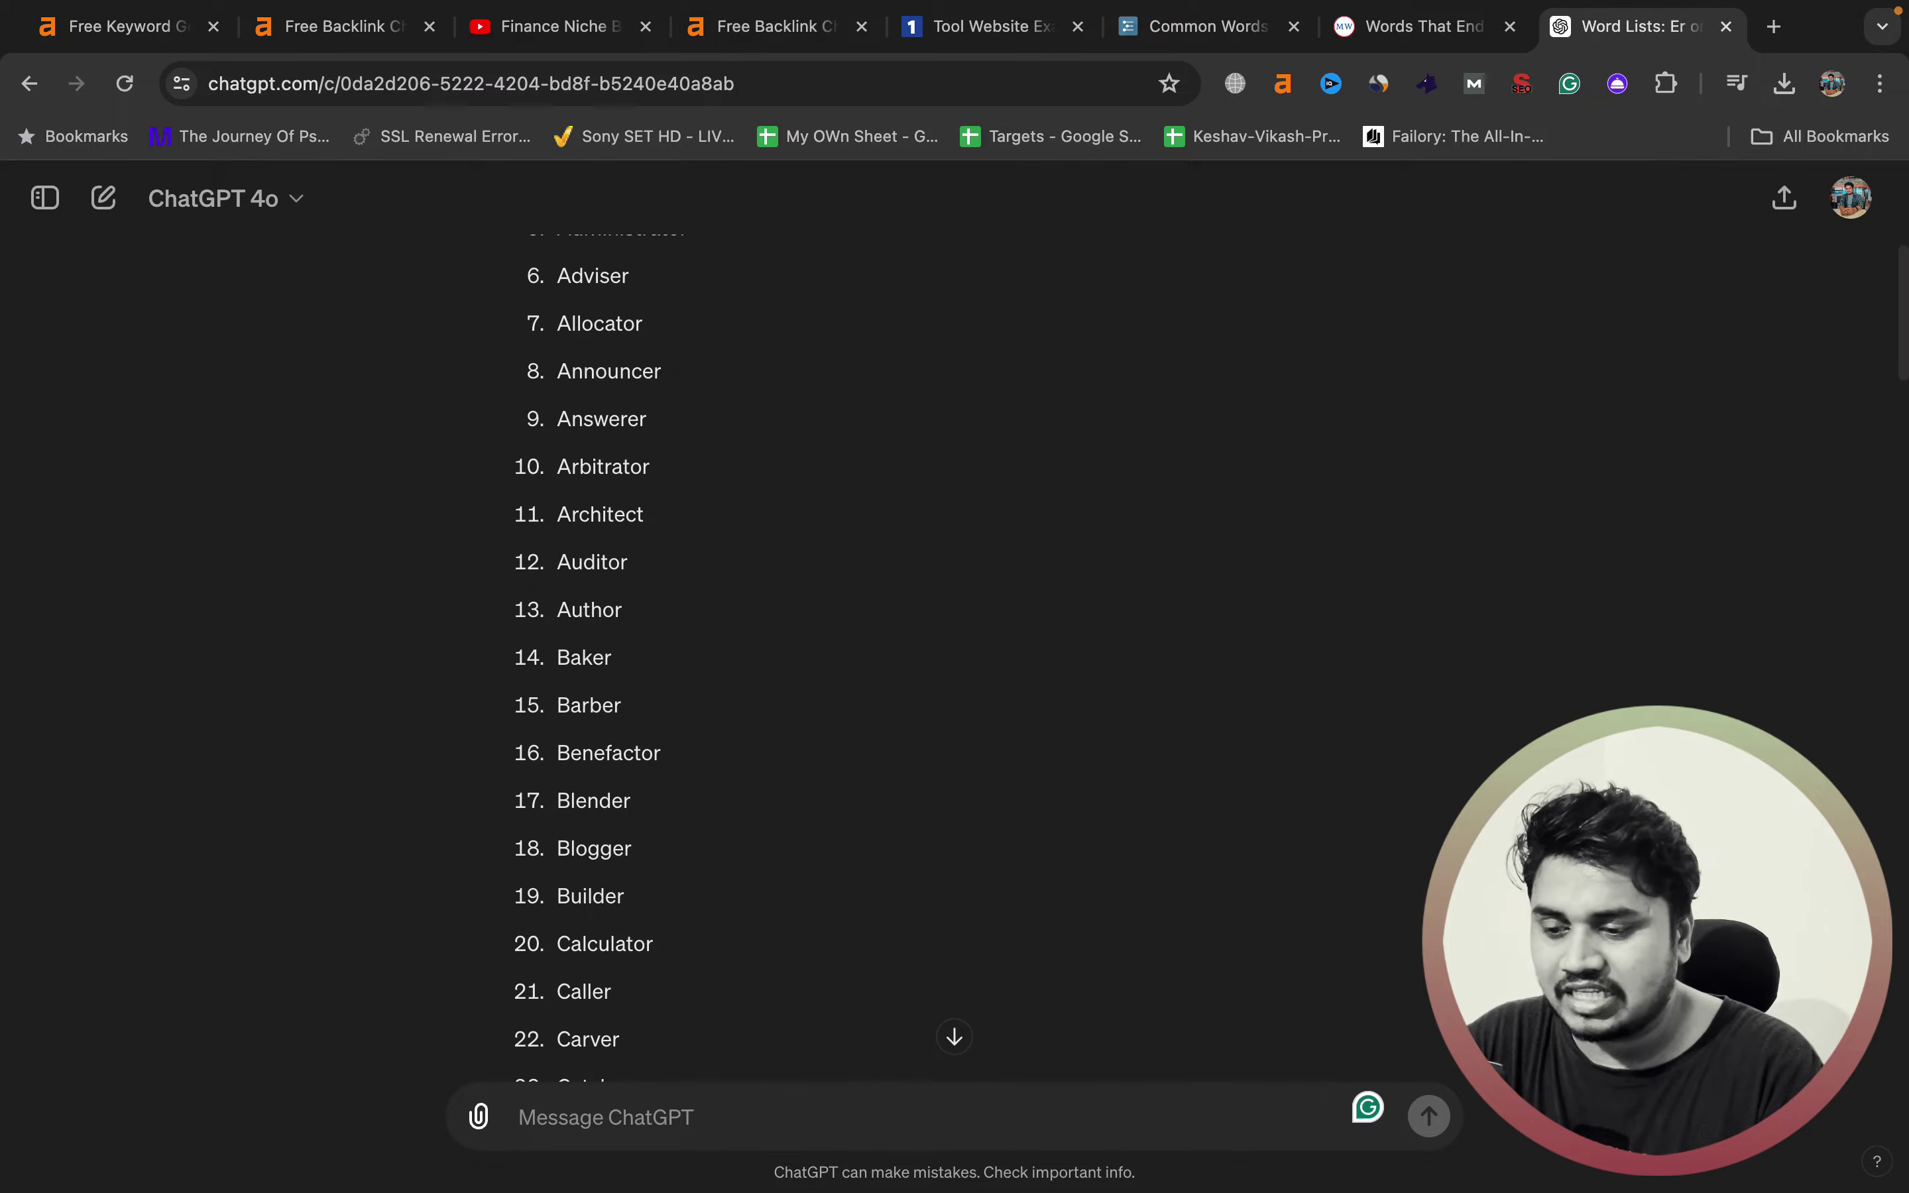
{"action": "scroll", "coordinate": [954, 632], "scroll_direction": "down", "scroll_amount": 6}
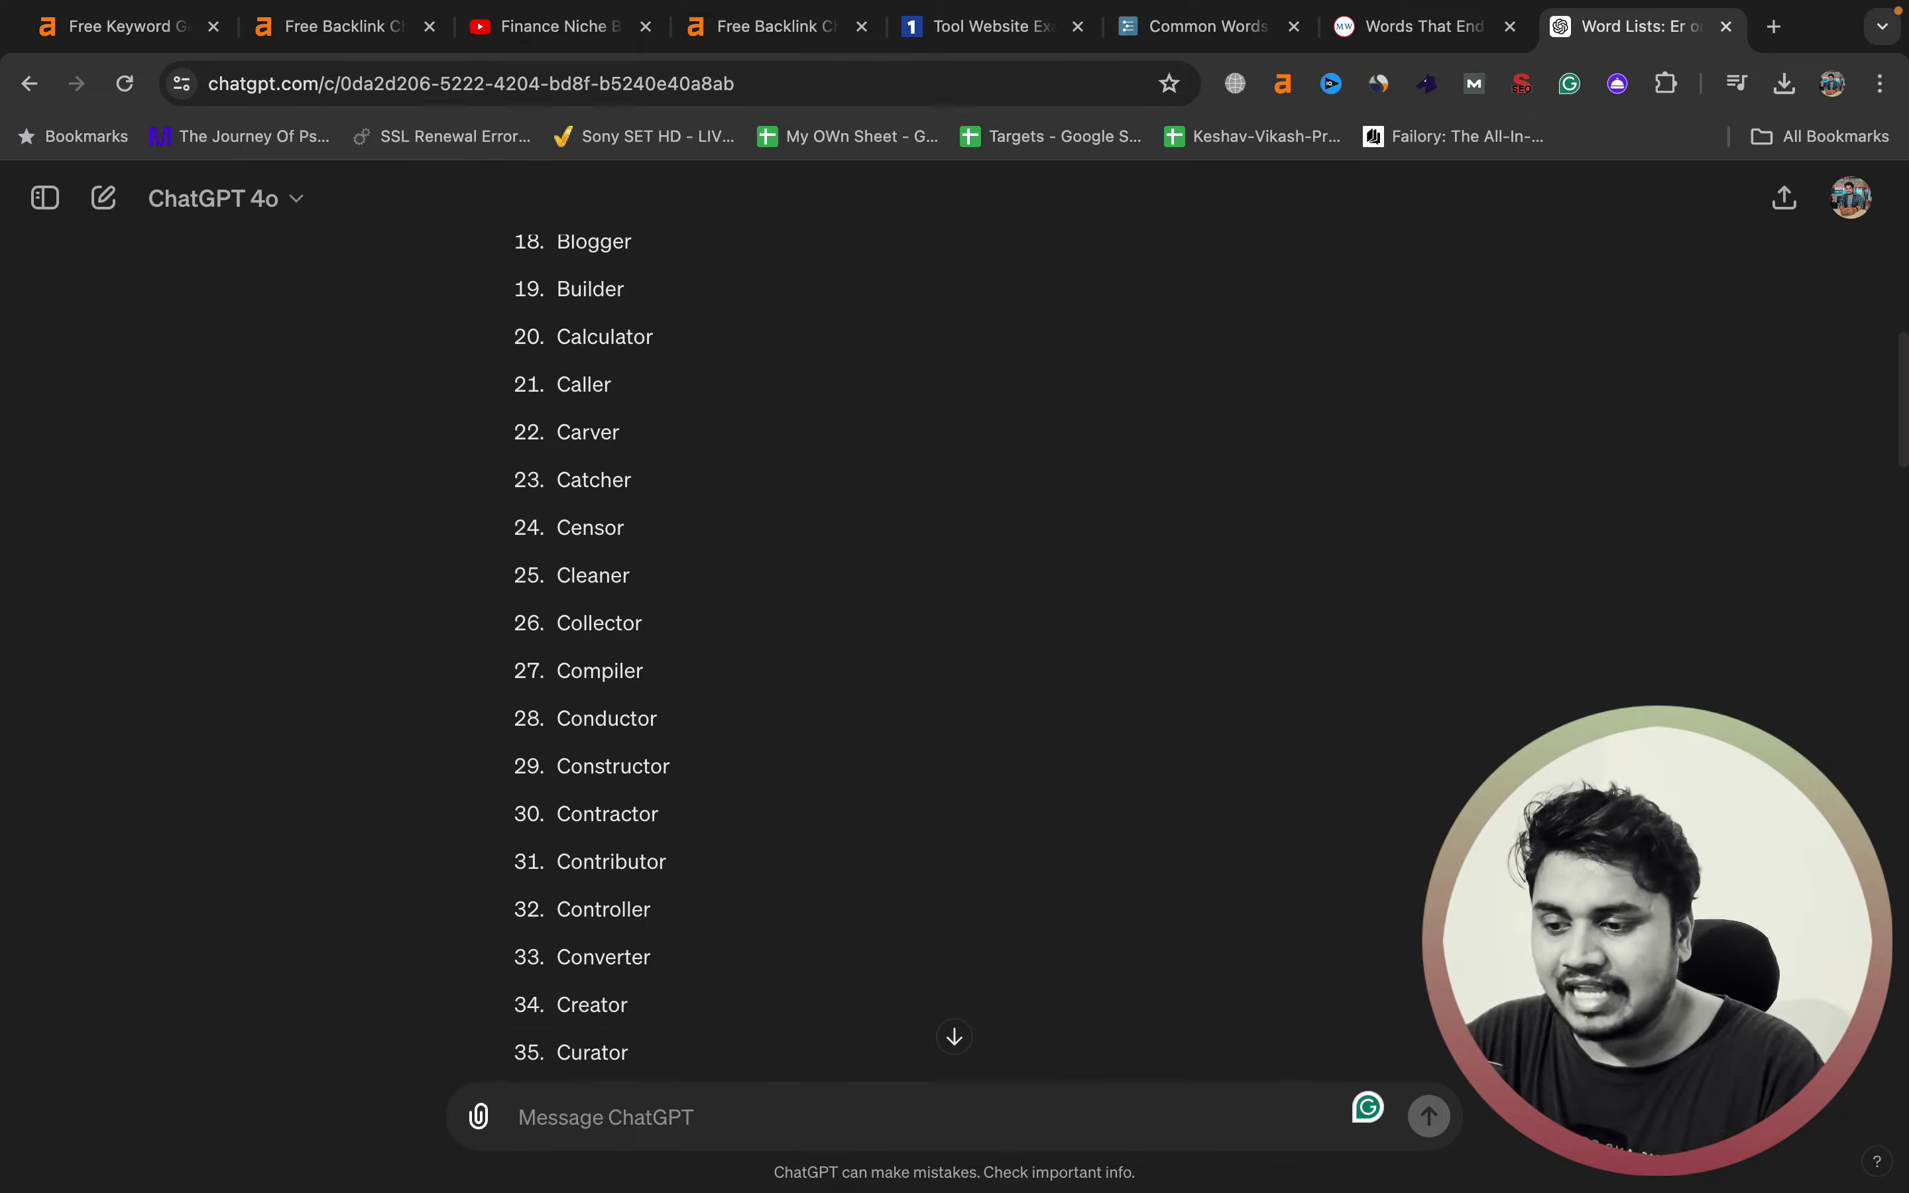
{"action": "scroll", "coordinate": [954, 631], "scroll_direction": "down", "scroll_amount": 4}
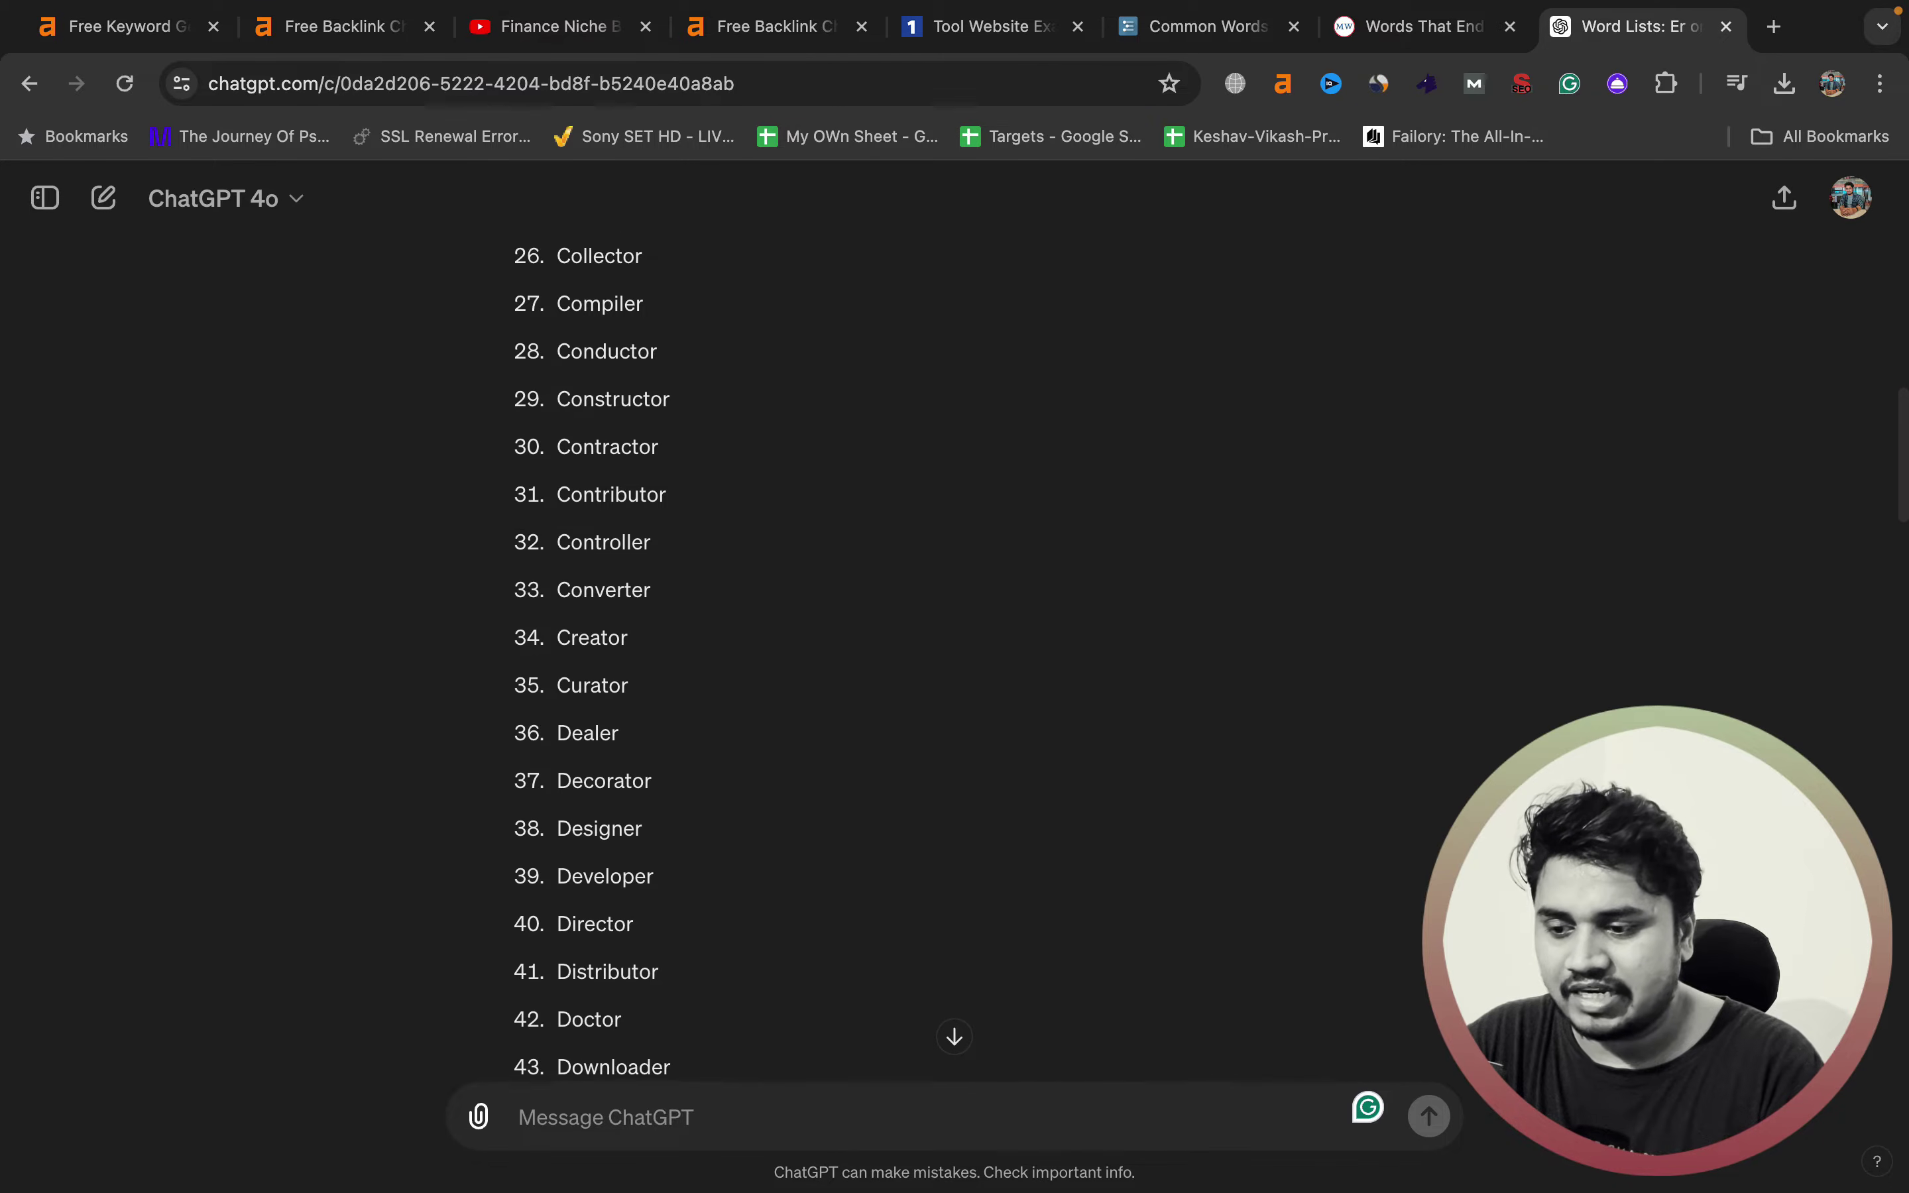
{"action": "scroll", "coordinate": [954, 631], "scroll_direction": "down", "scroll_amount": 2}
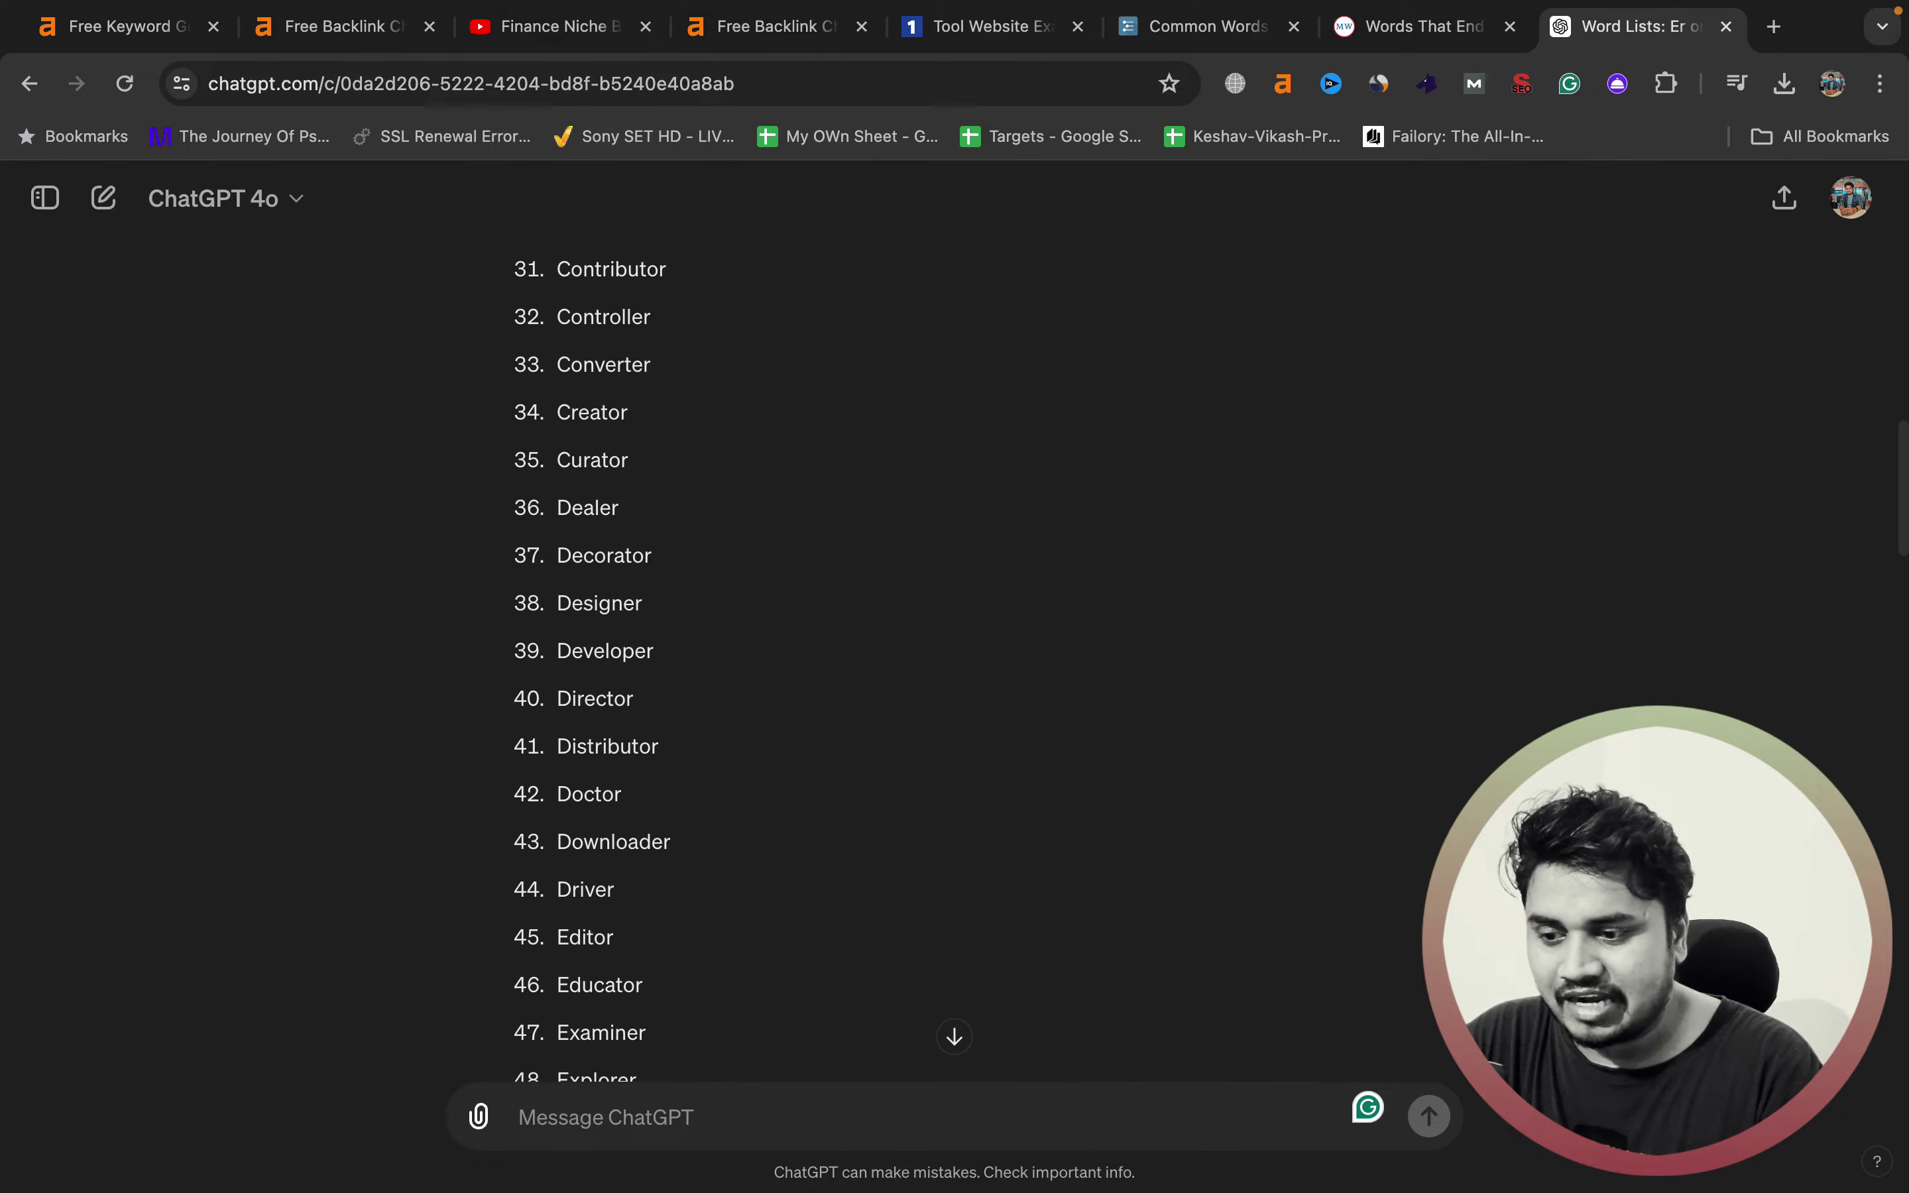
{"action": "double_click", "coordinate": [606, 651]}
{"action": "scroll", "coordinate": [605, 651], "scroll_direction": "down", "scroll_amount": 2}
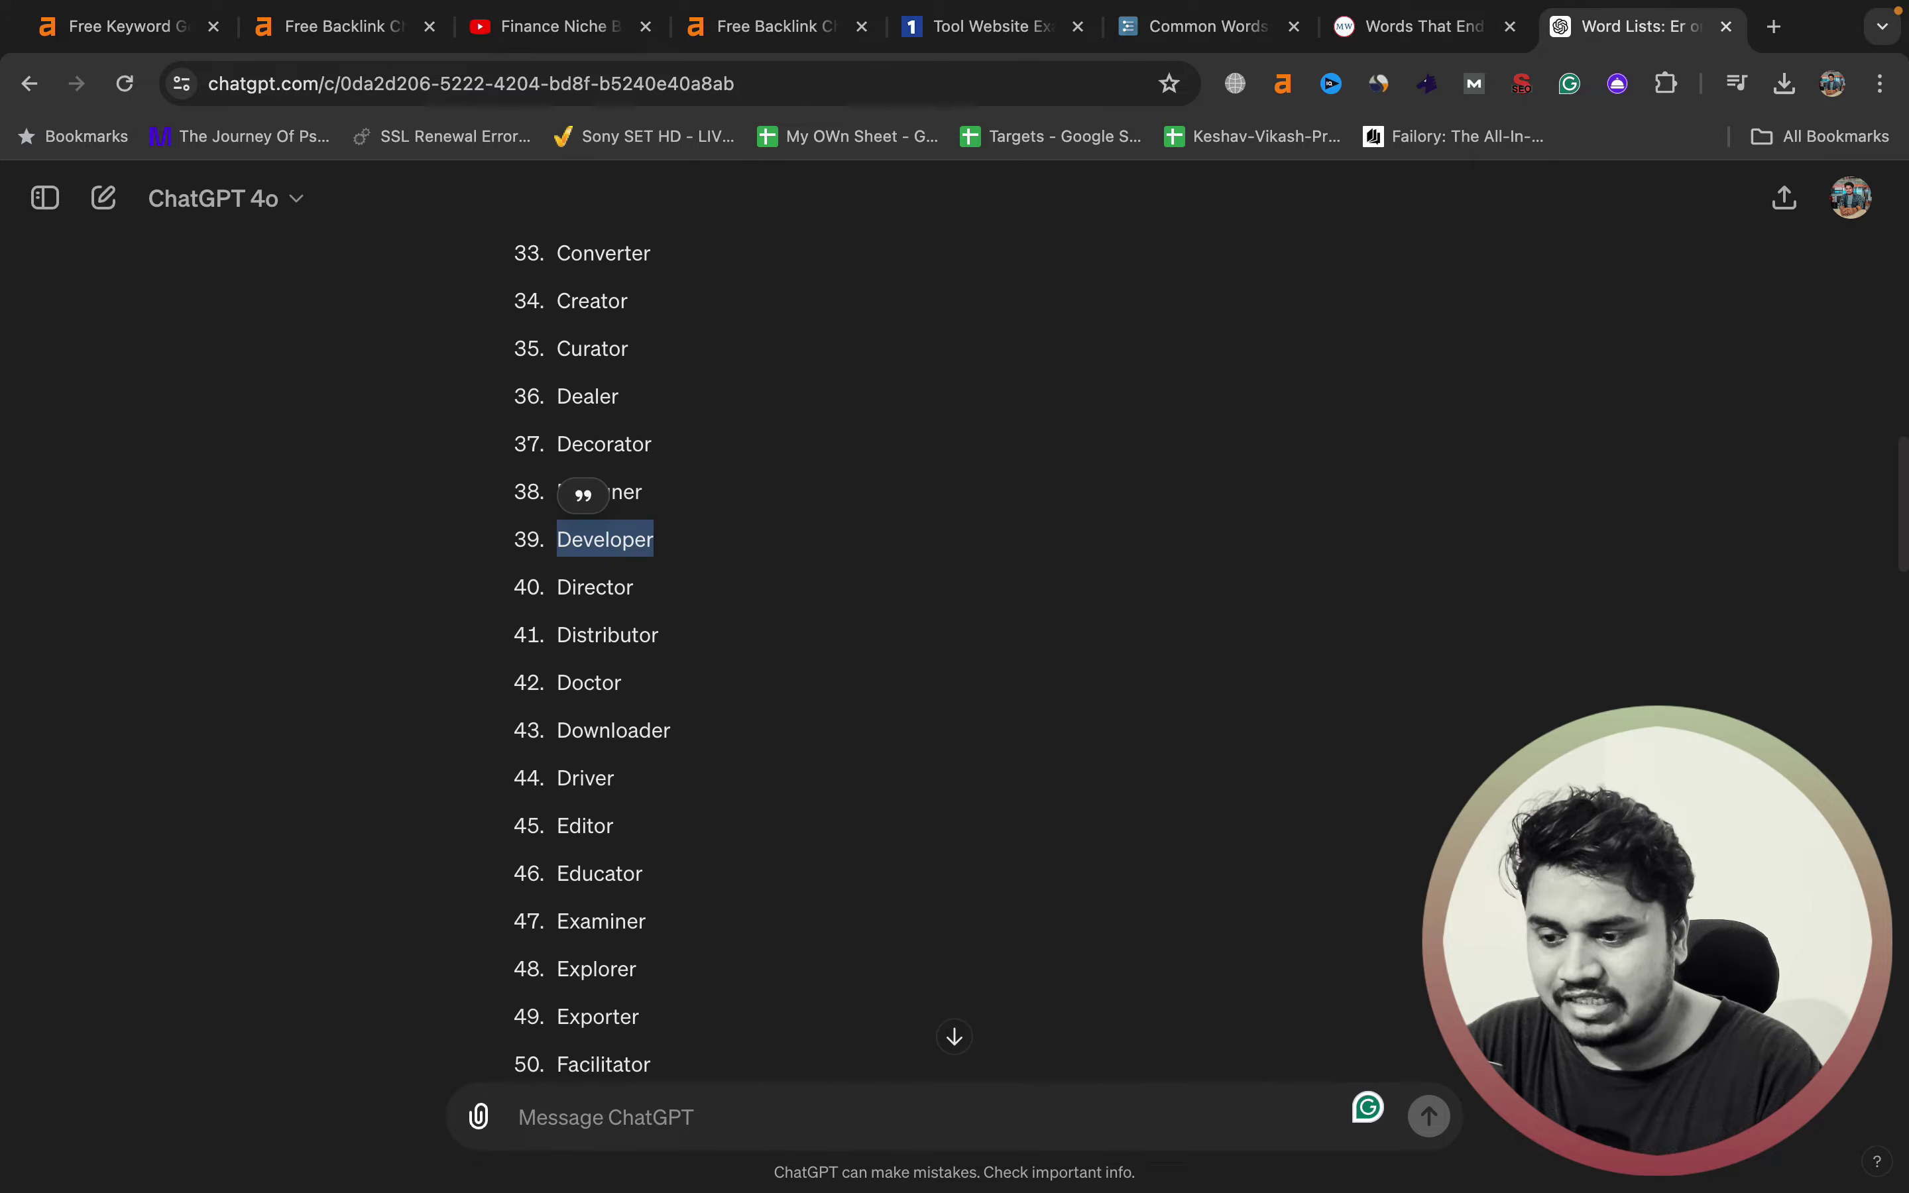
{"action": "double_click", "coordinate": [614, 713]}
{"action": "scroll", "coordinate": [614, 712], "scroll_direction": "down", "scroll_amount": 1}
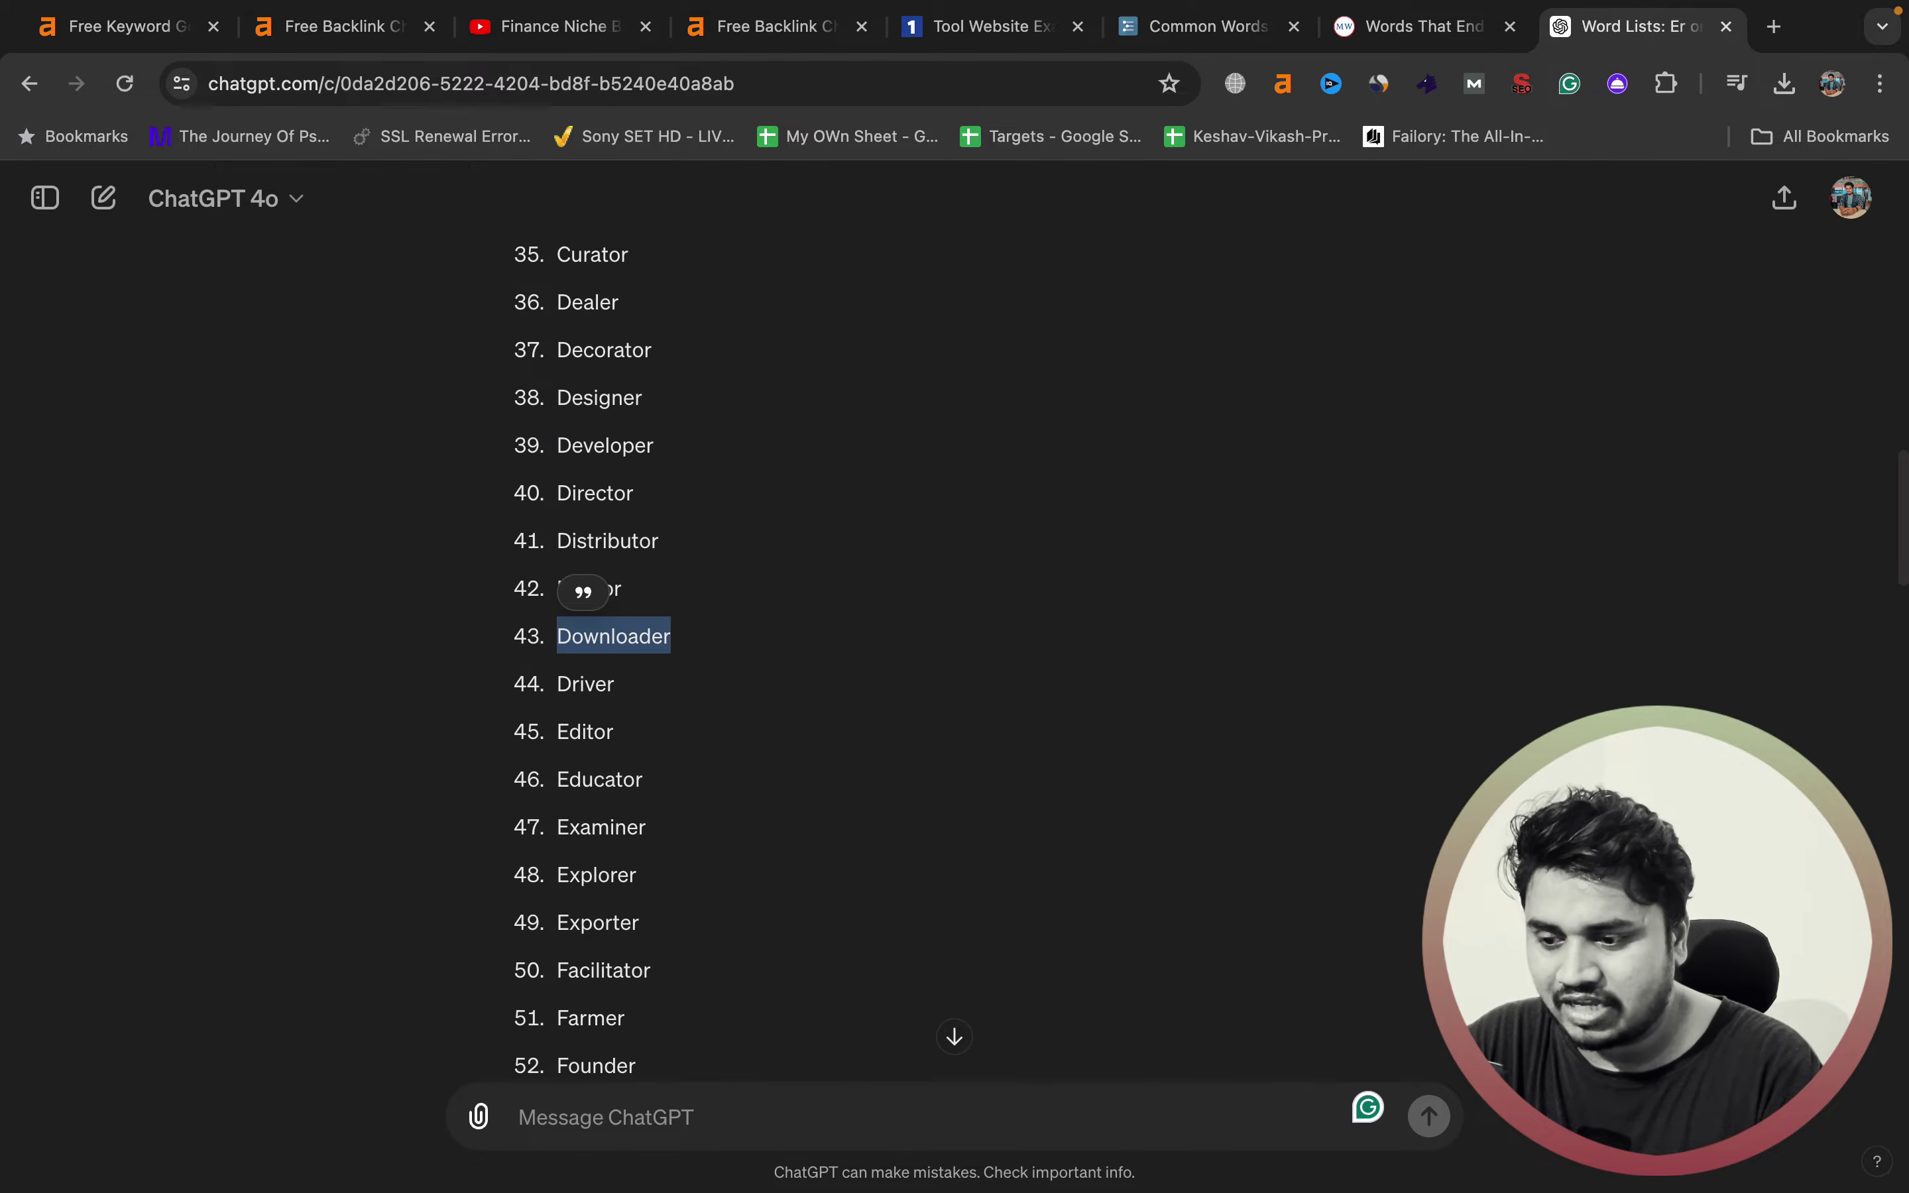
- Copy "Editor" from the ChatGPT list and generate keyword ideas for it in the Ahrefs Free Keyword Generator
{"action": "double_click", "coordinate": [585, 718]}
{"action": "key", "text": "super+c"}
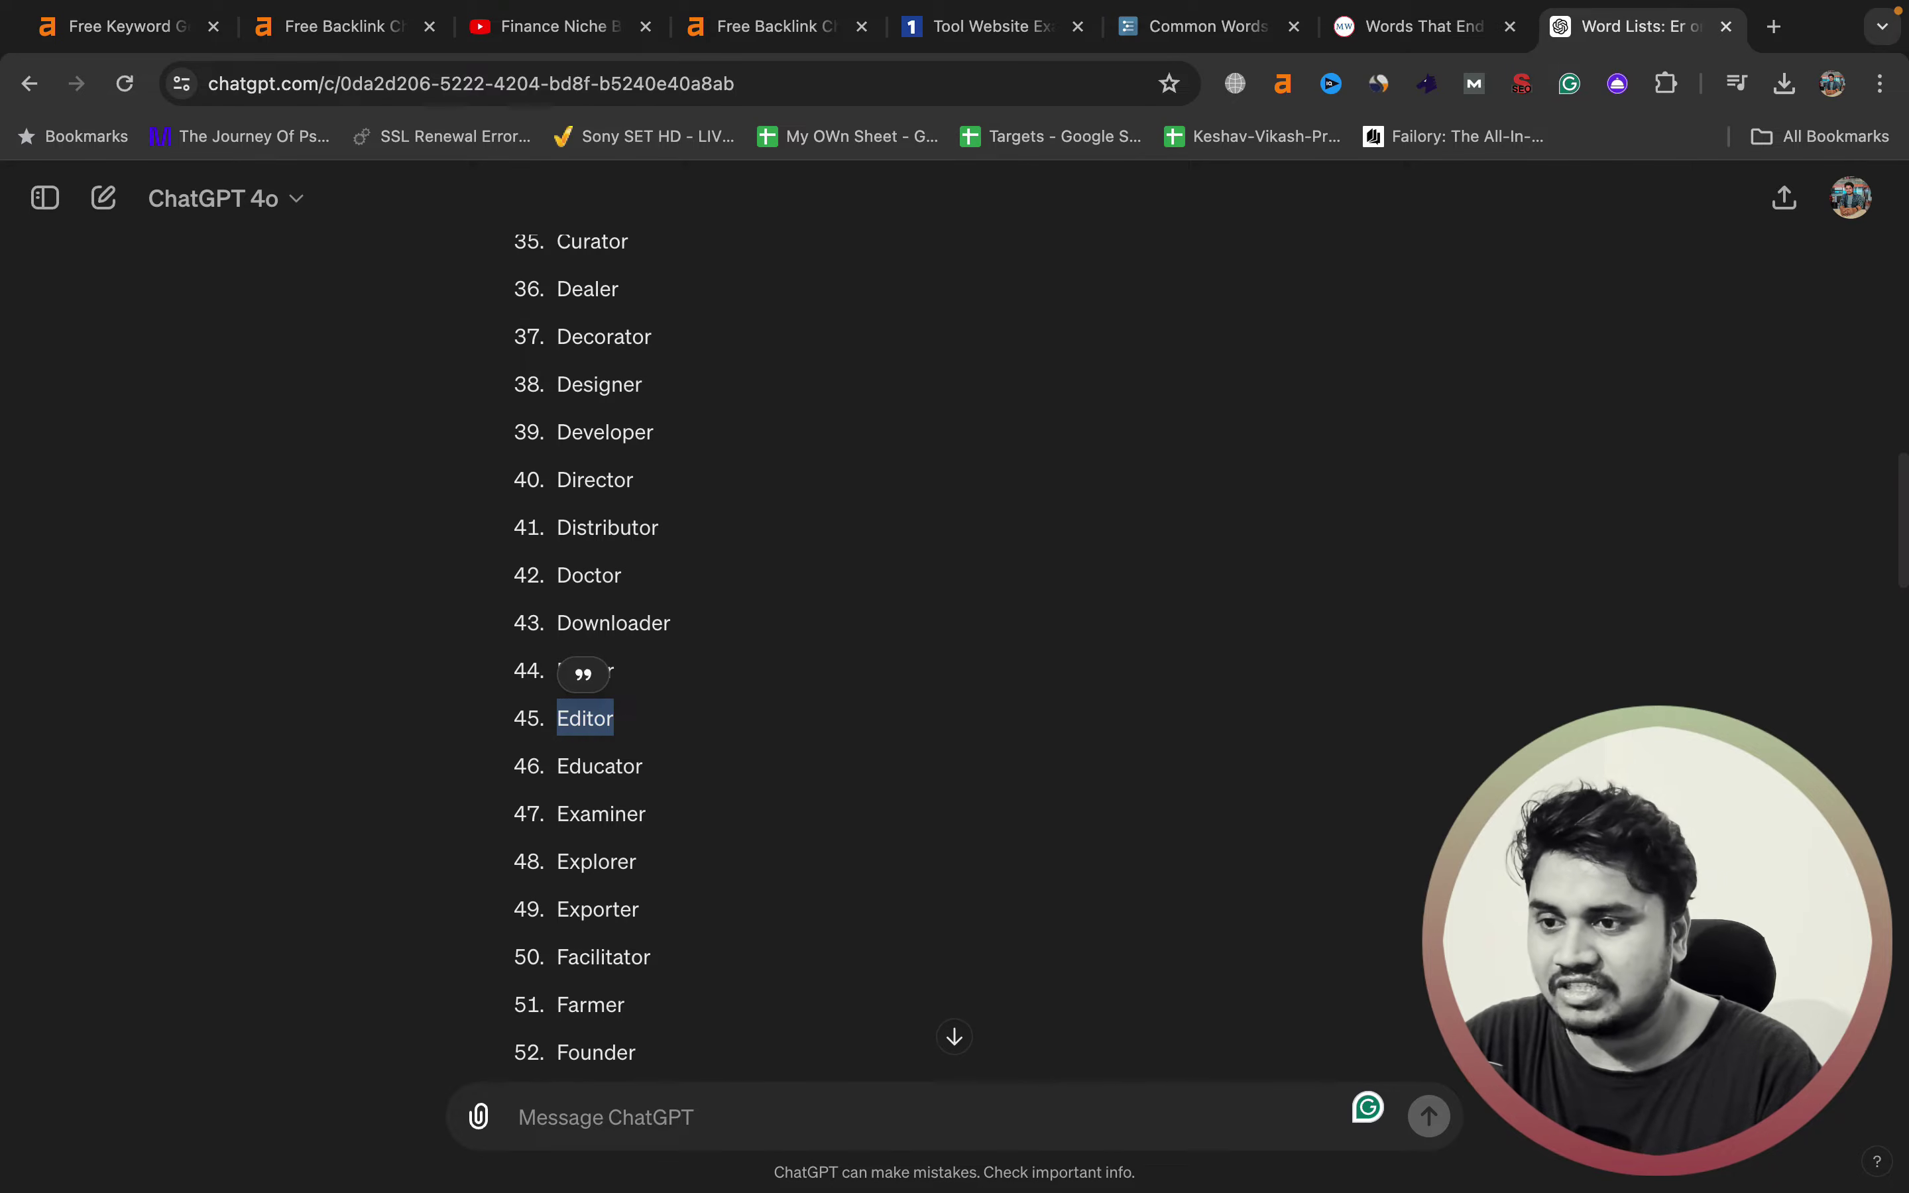
{"action": "left_click", "coordinate": [119, 26]}
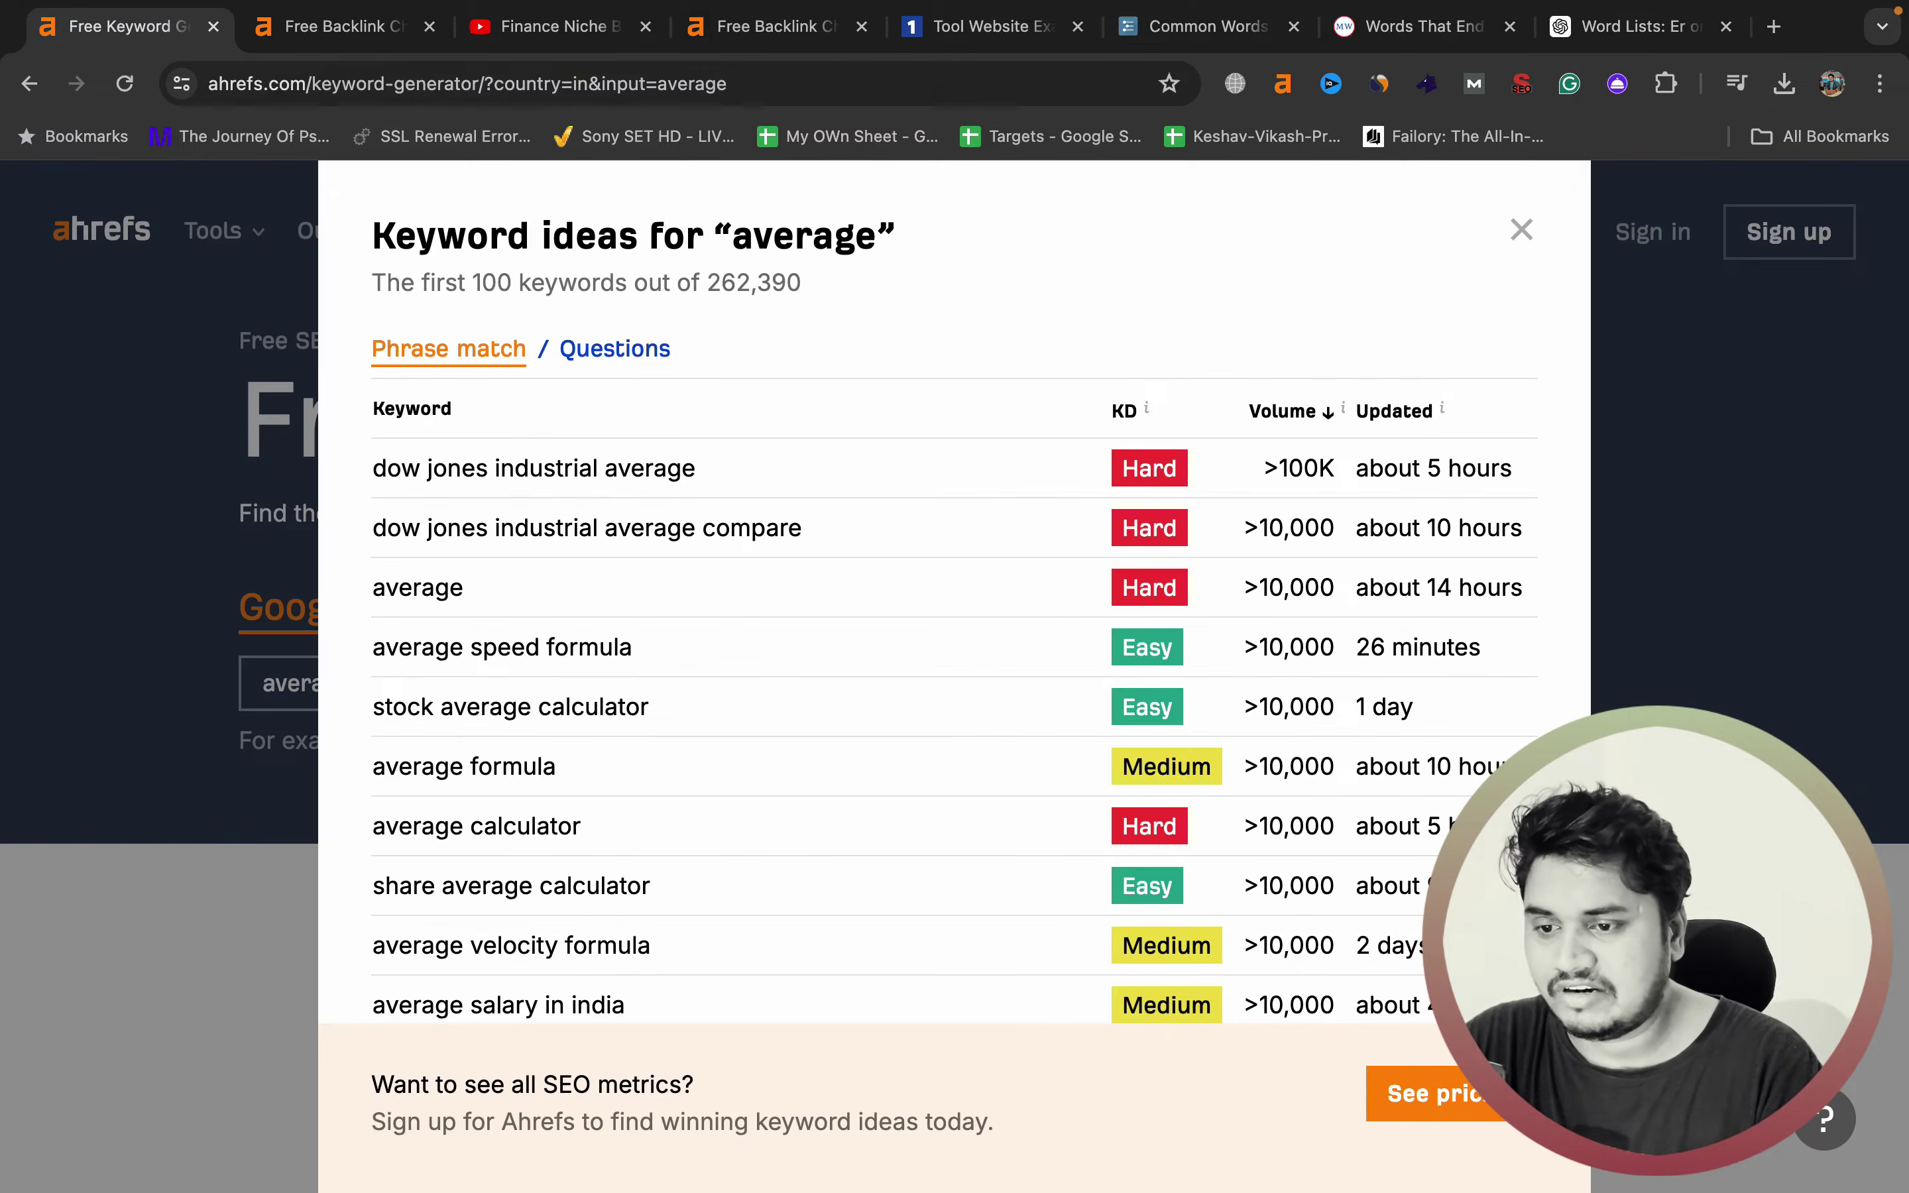
{"action": "key", "text": "Escape"}
{"action": "key", "text": "super+v"}
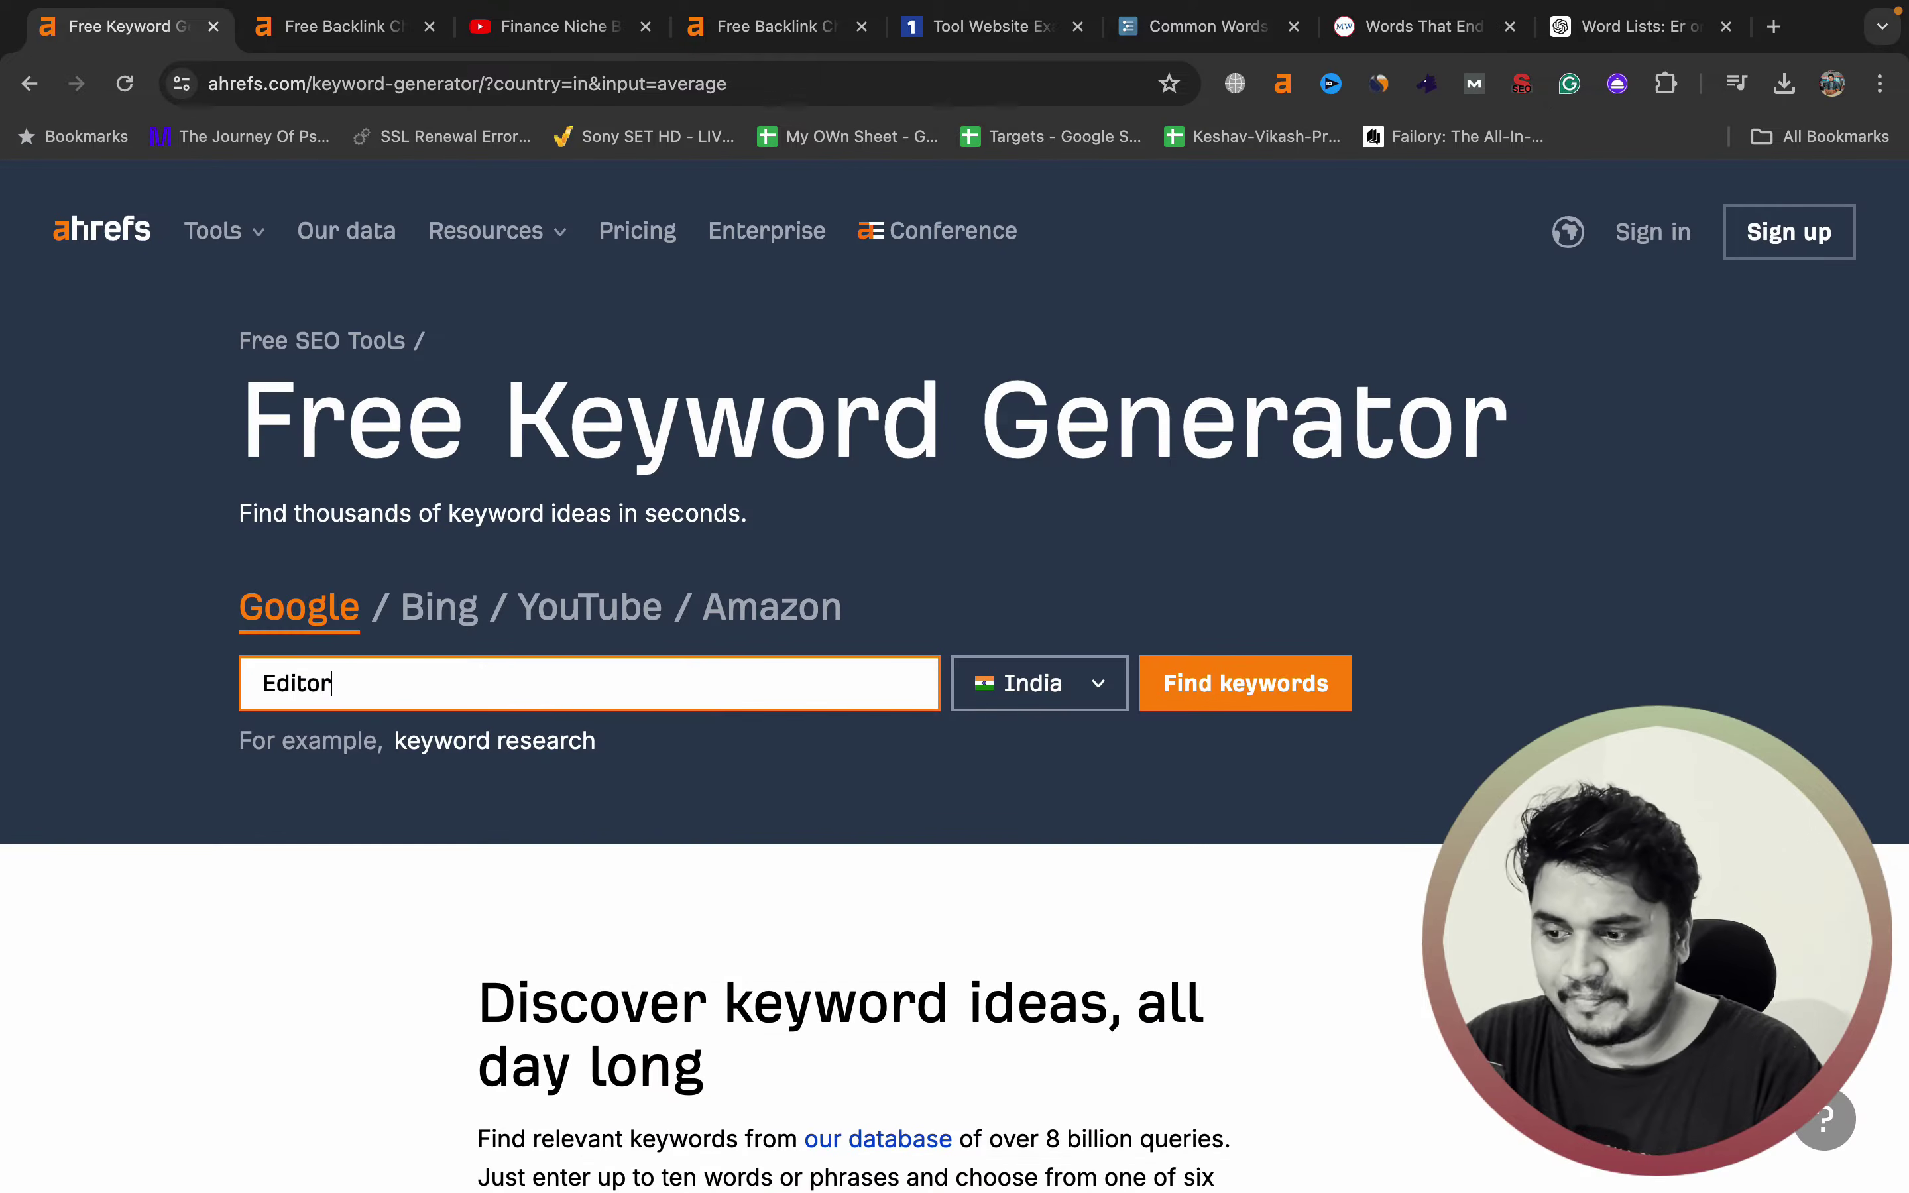
{"action": "key", "text": "Return"}
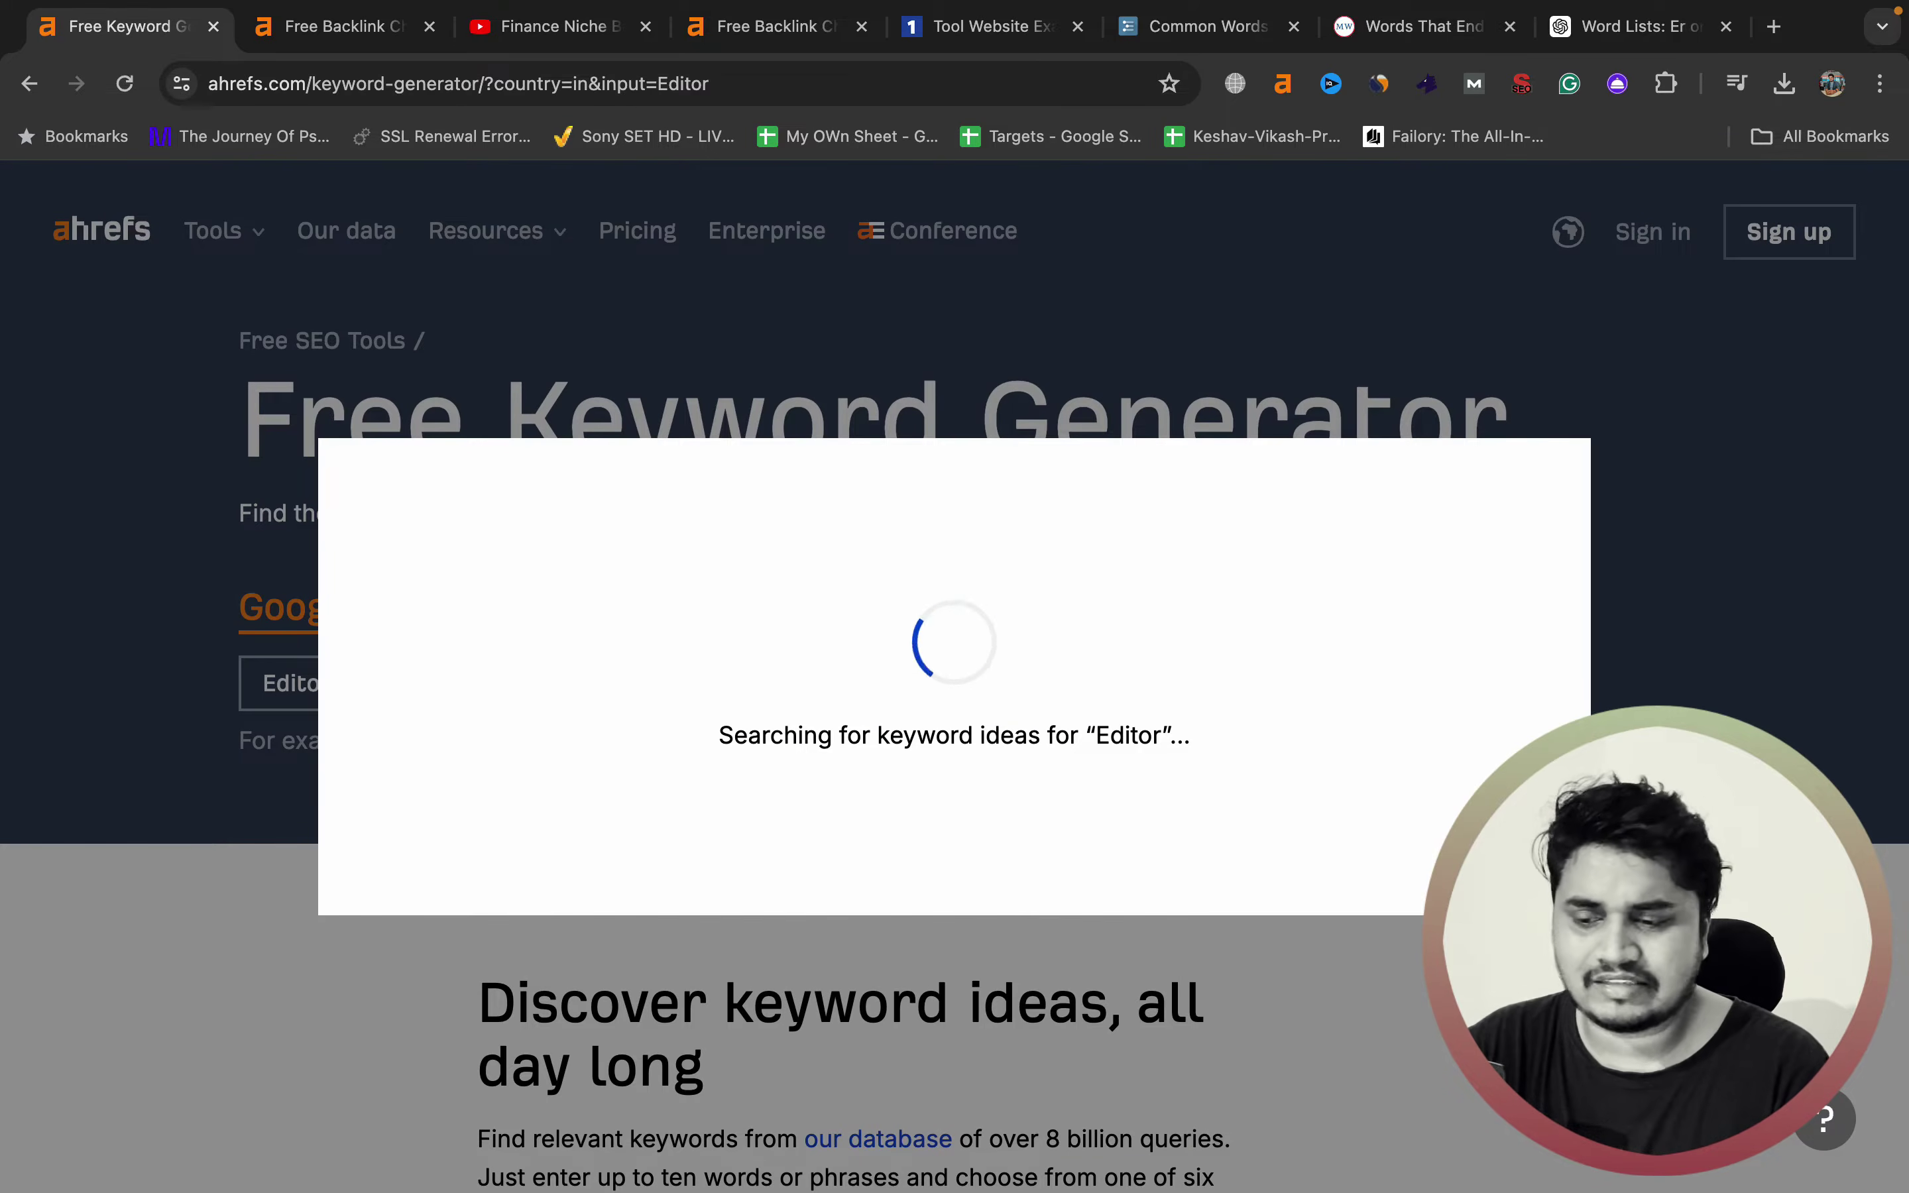
- Look through the "Editor" keyword ideas and search Google for the listed keyword "screenshot editor"
{"action": "scroll", "coordinate": [947, 592], "scroll_direction": "down", "scroll_amount": 20}
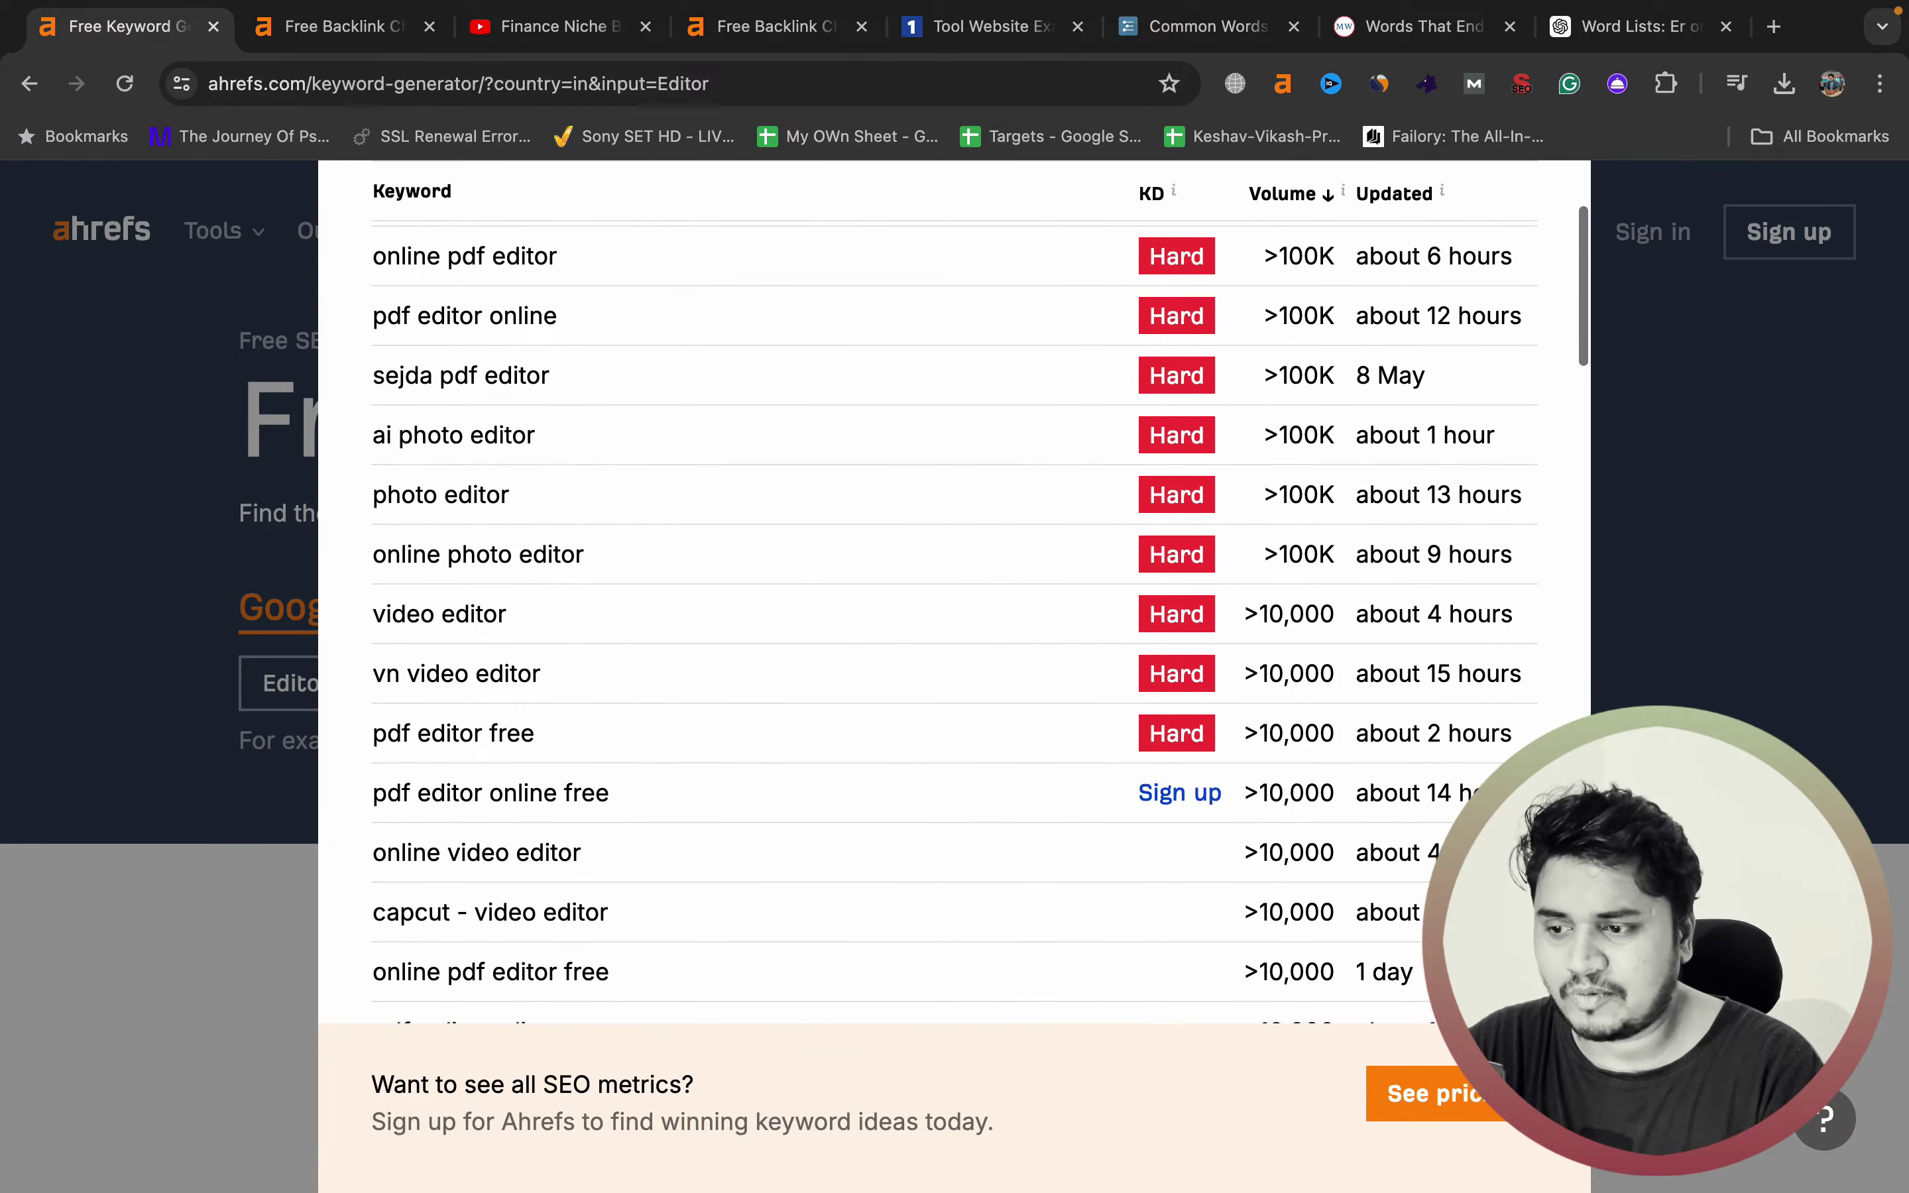
{"action": "scroll", "coordinate": [947, 592], "scroll_direction": "down", "scroll_amount": 15}
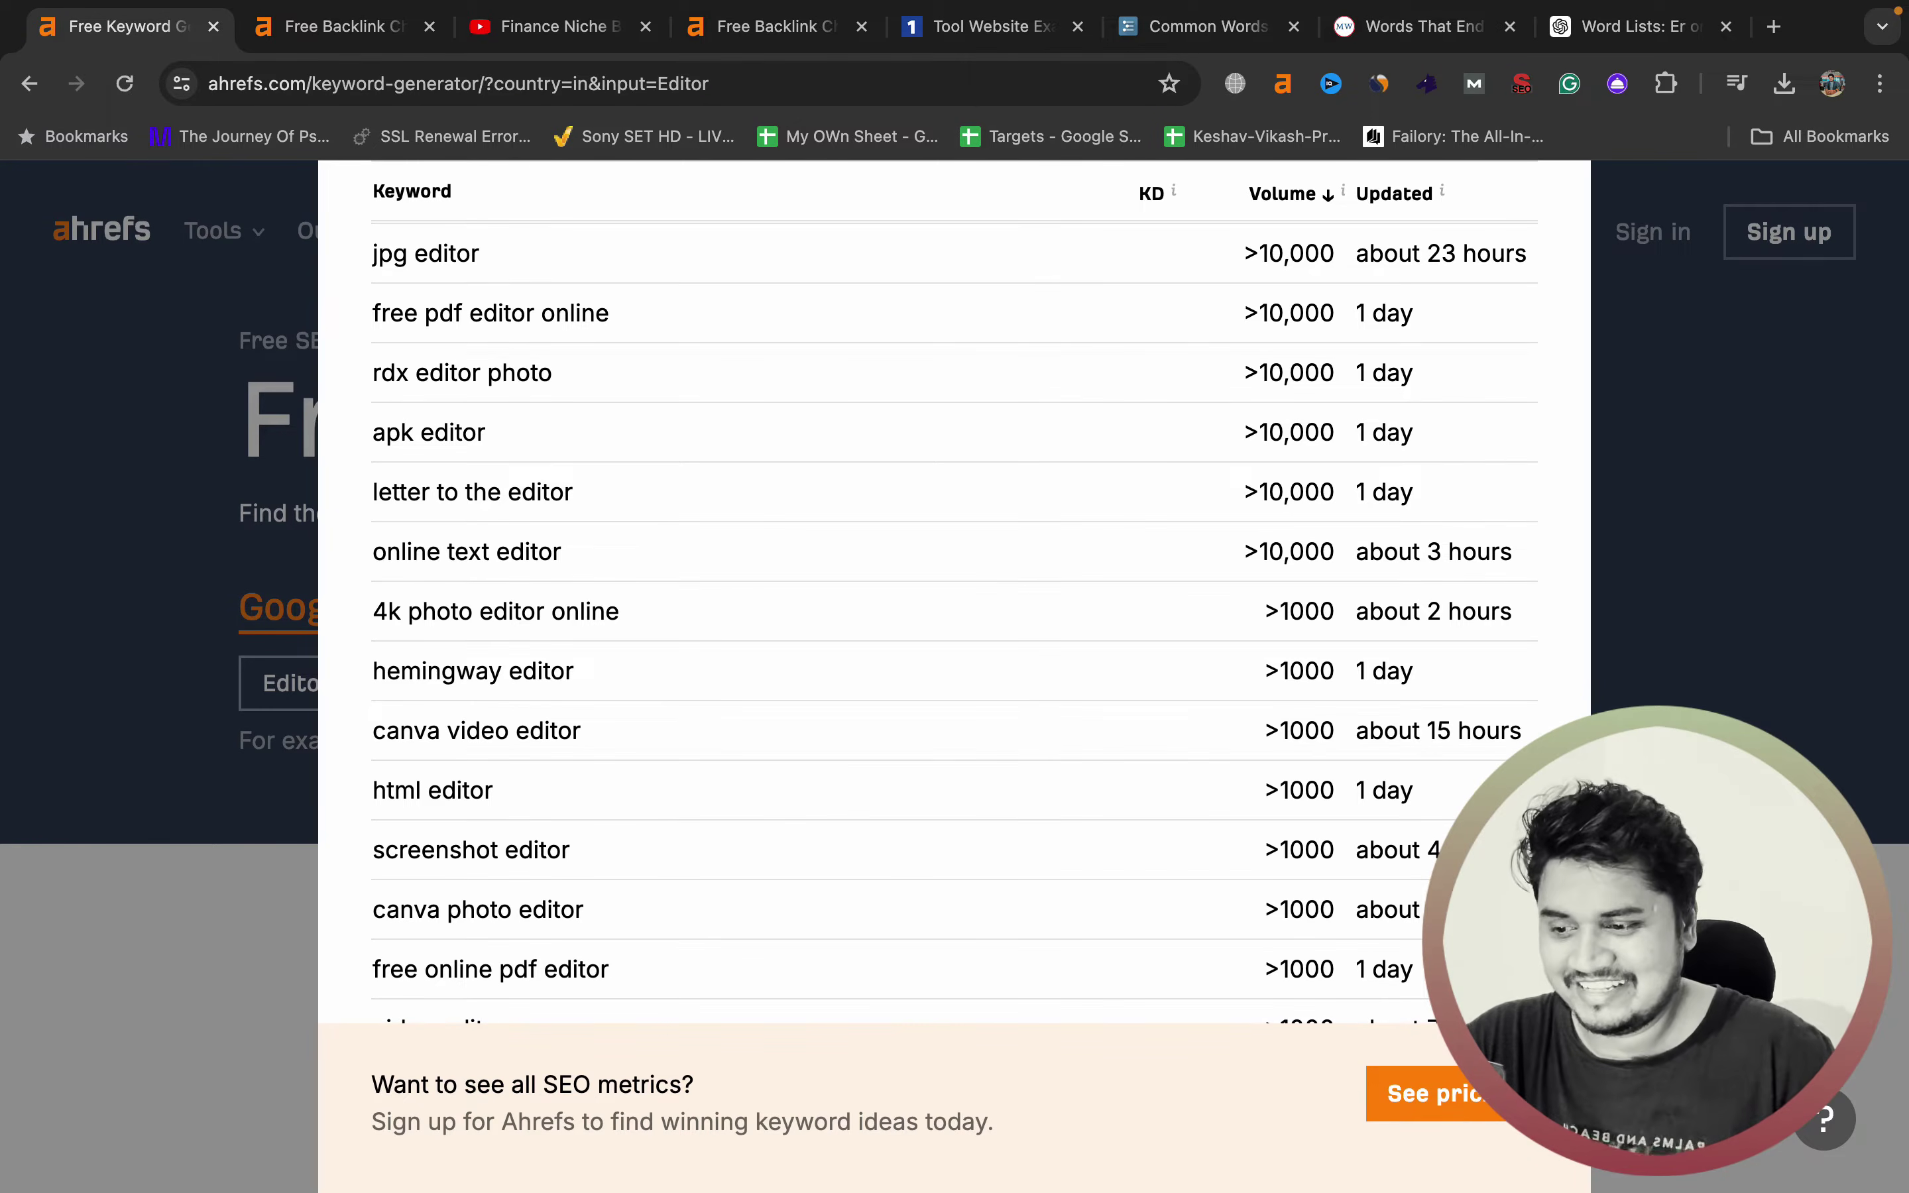
{"action": "scroll", "coordinate": [954, 623], "scroll_direction": "down", "scroll_amount": 3}
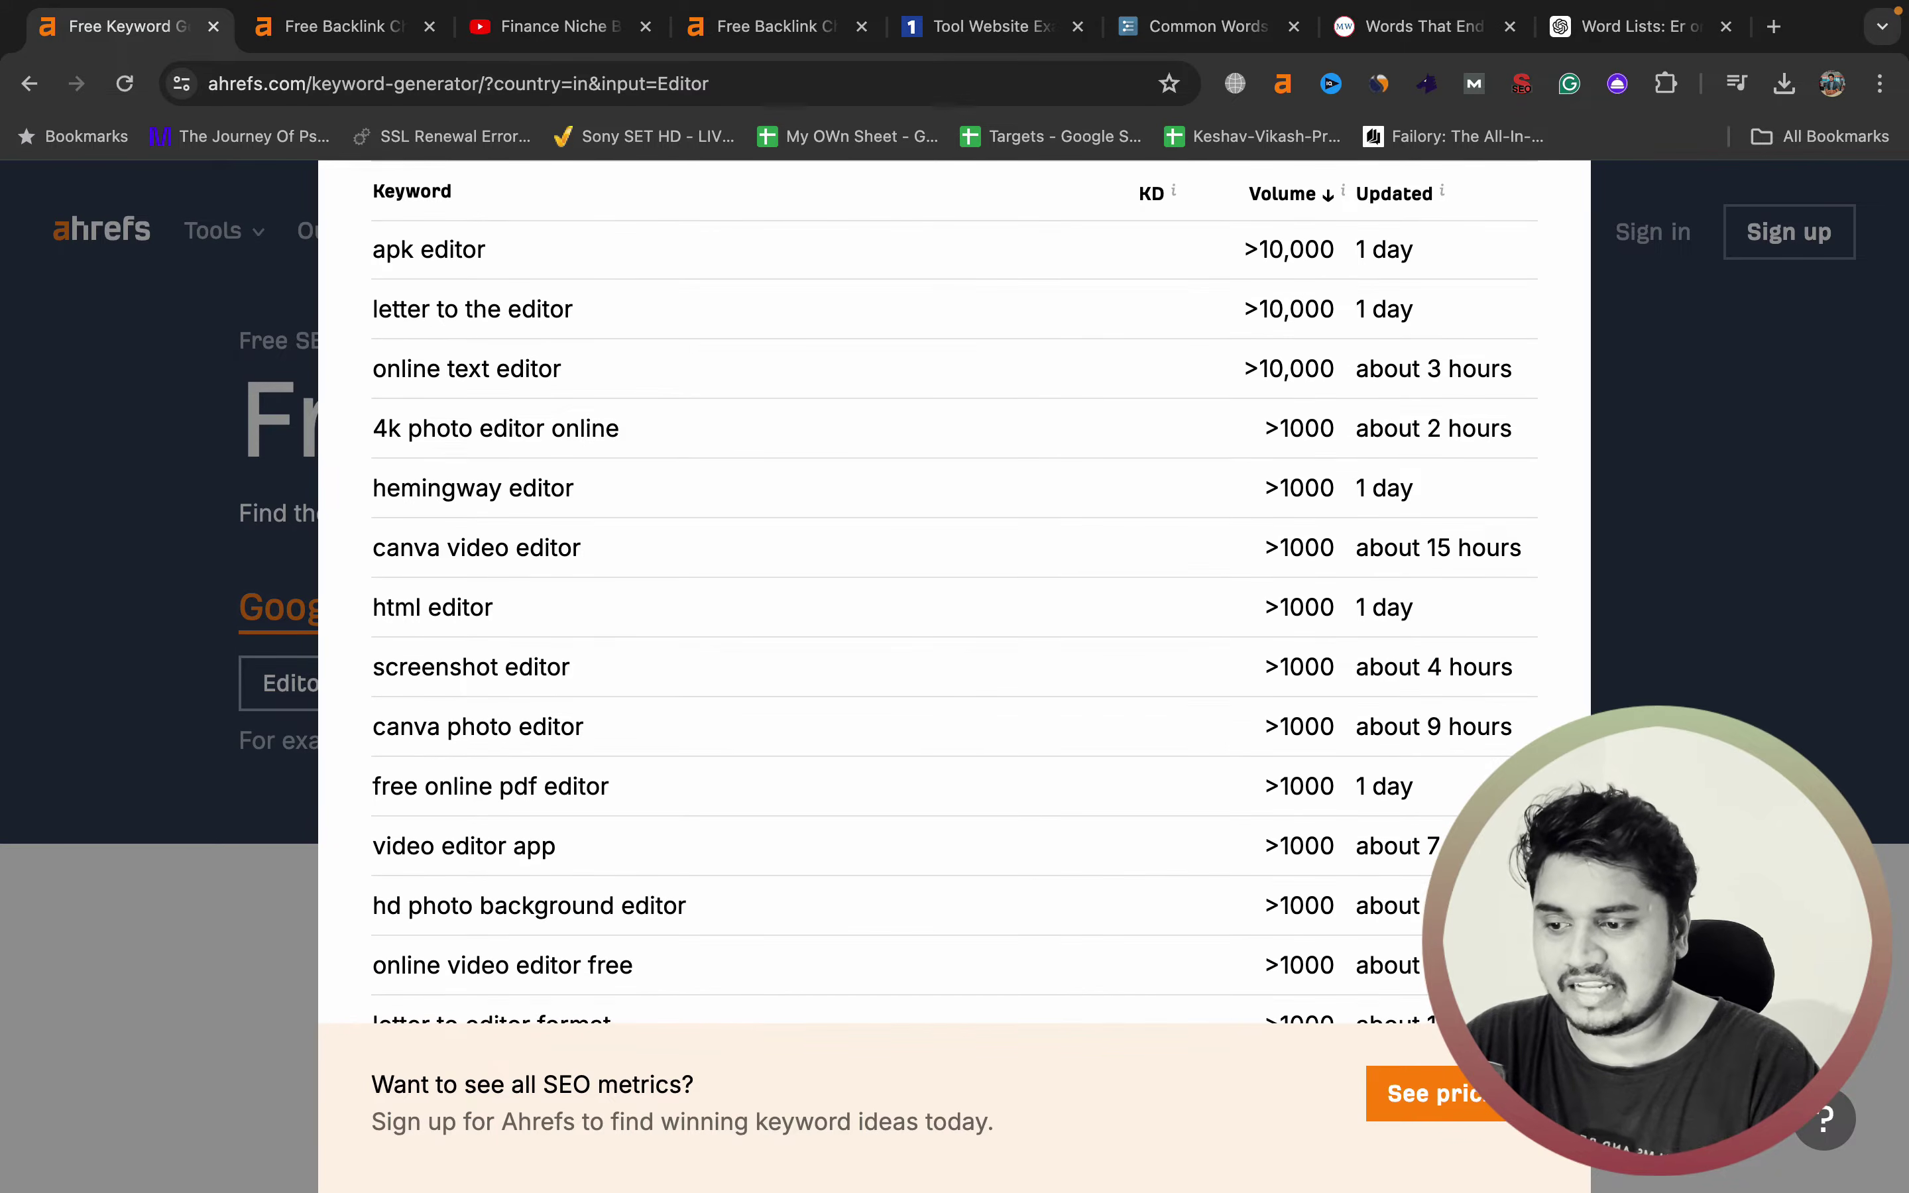
{"action": "left_click_drag", "start_coordinate": [374, 668], "coordinate": [570, 667]}
{"action": "right_click", "coordinate": [450, 670]}
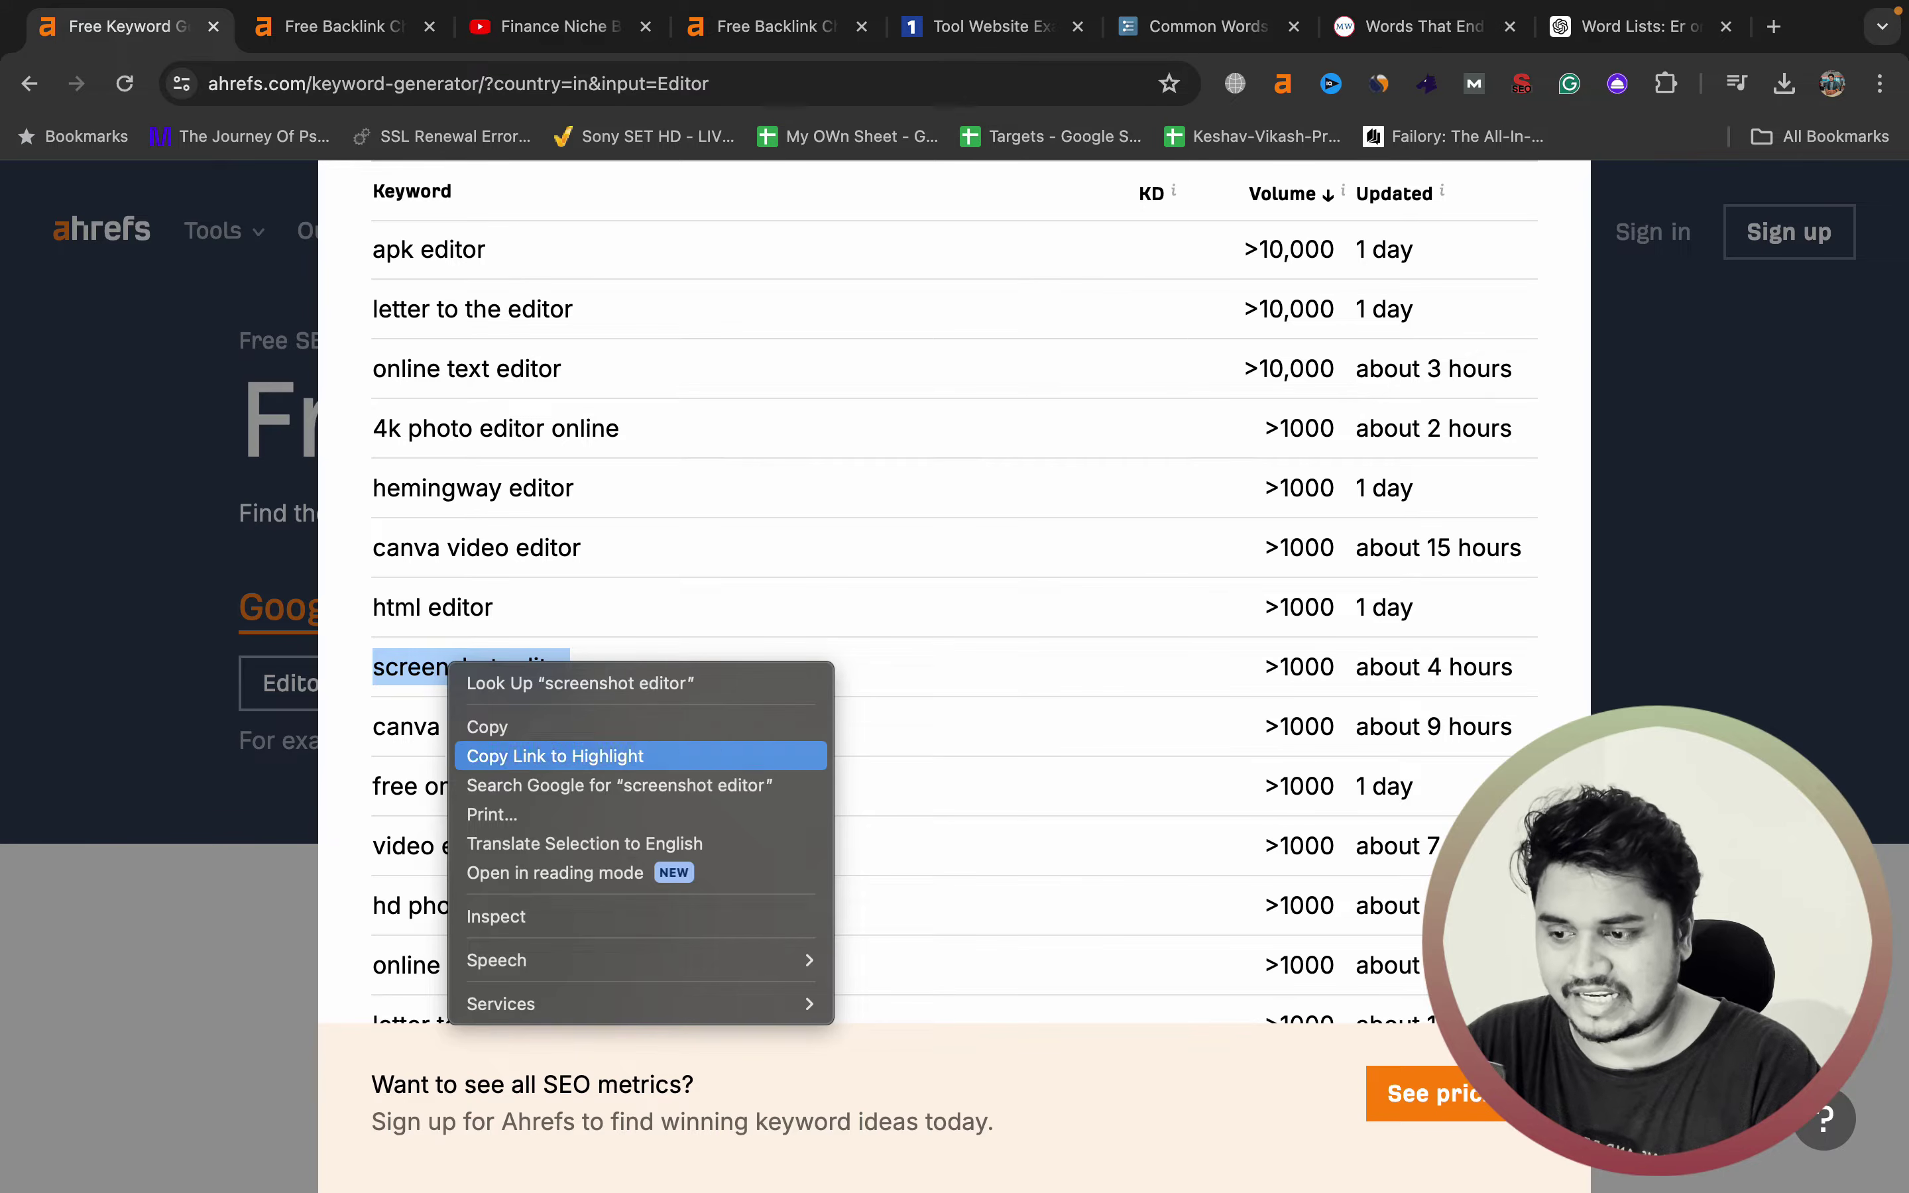
{"action": "left_click", "coordinate": [615, 786]}
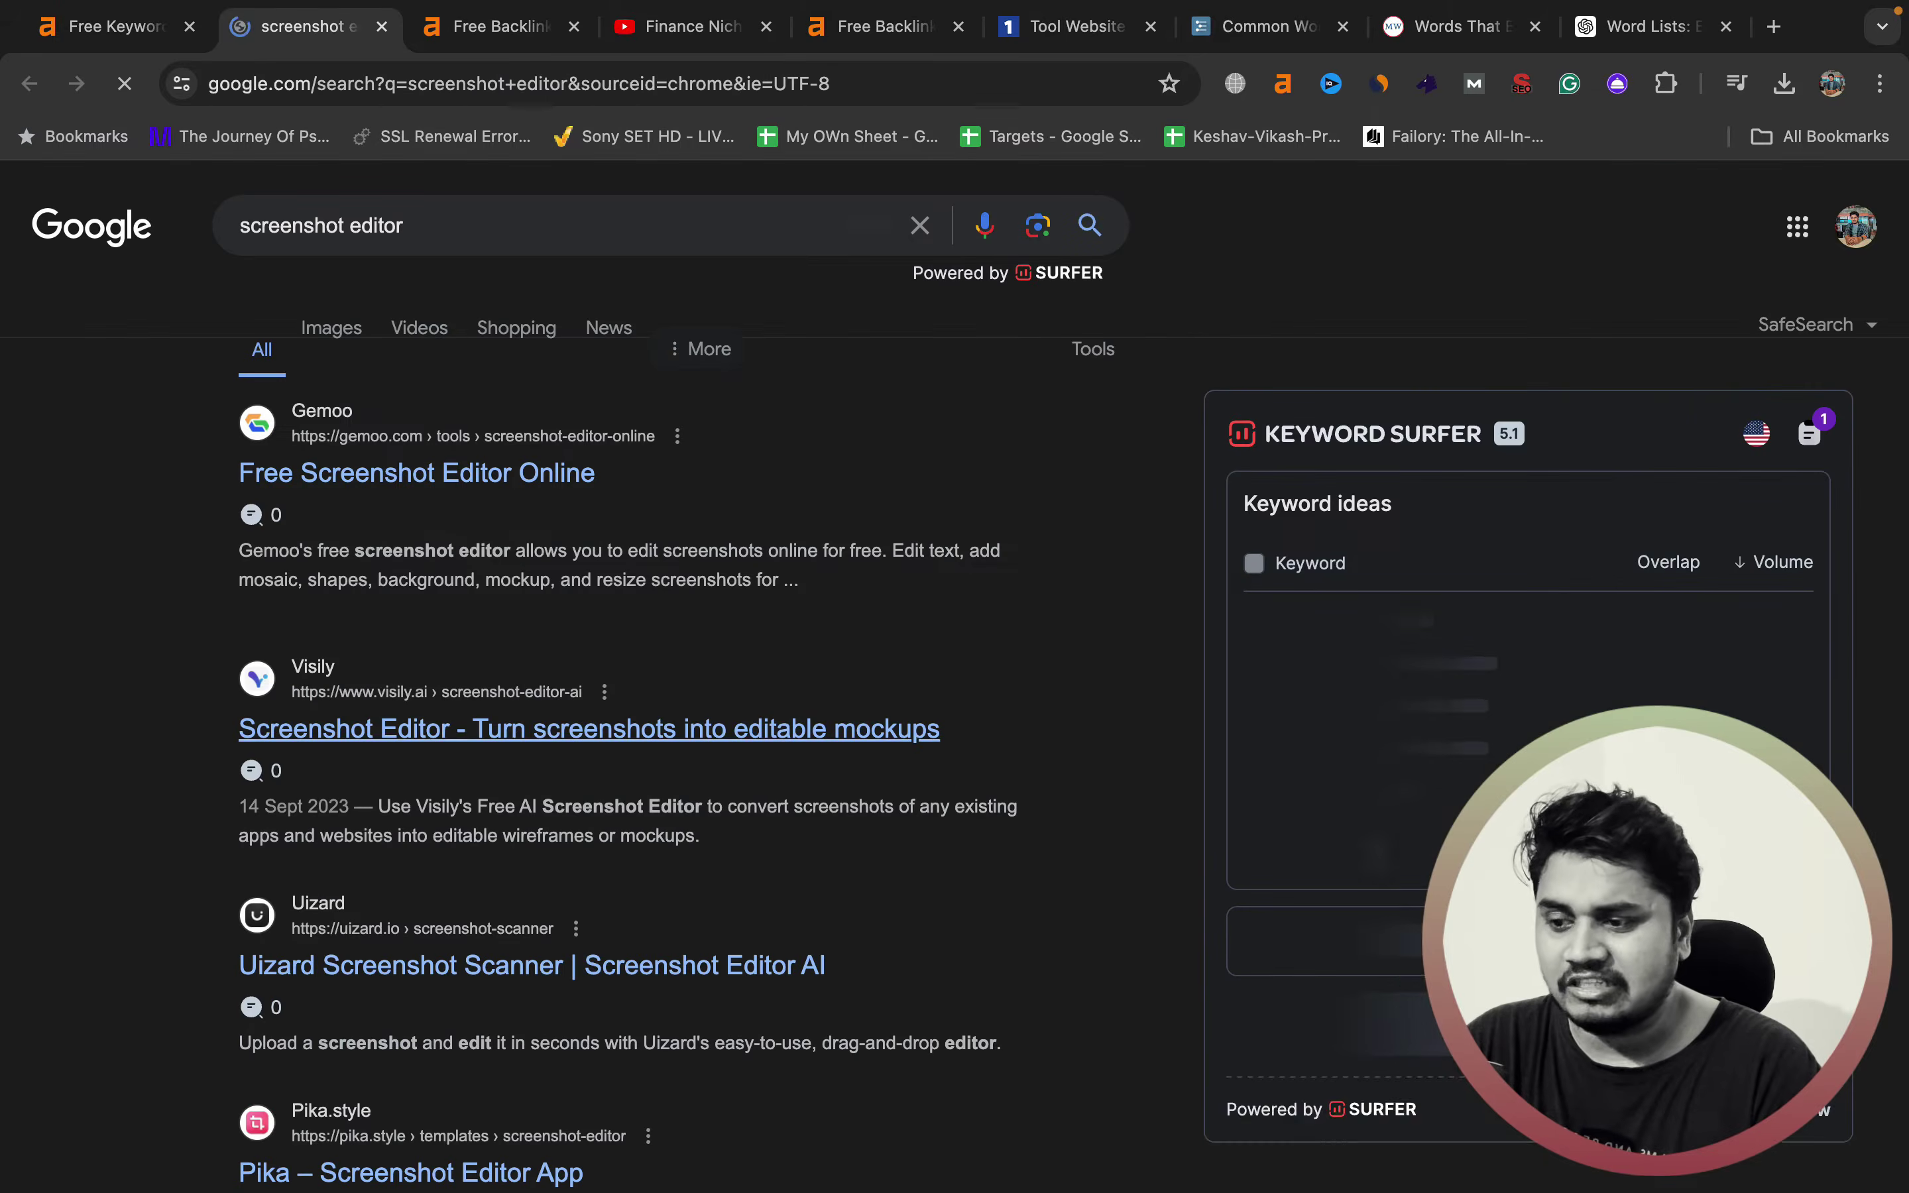
- Examine which sites rank on Google for "screenshot editor", including their traffic and keyword metrics
{"action": "scroll", "coordinate": [592, 675], "scroll_direction": "down", "scroll_amount": 1}
{"action": "scroll", "coordinate": [592, 675], "scroll_direction": "down", "scroll_amount": 5}
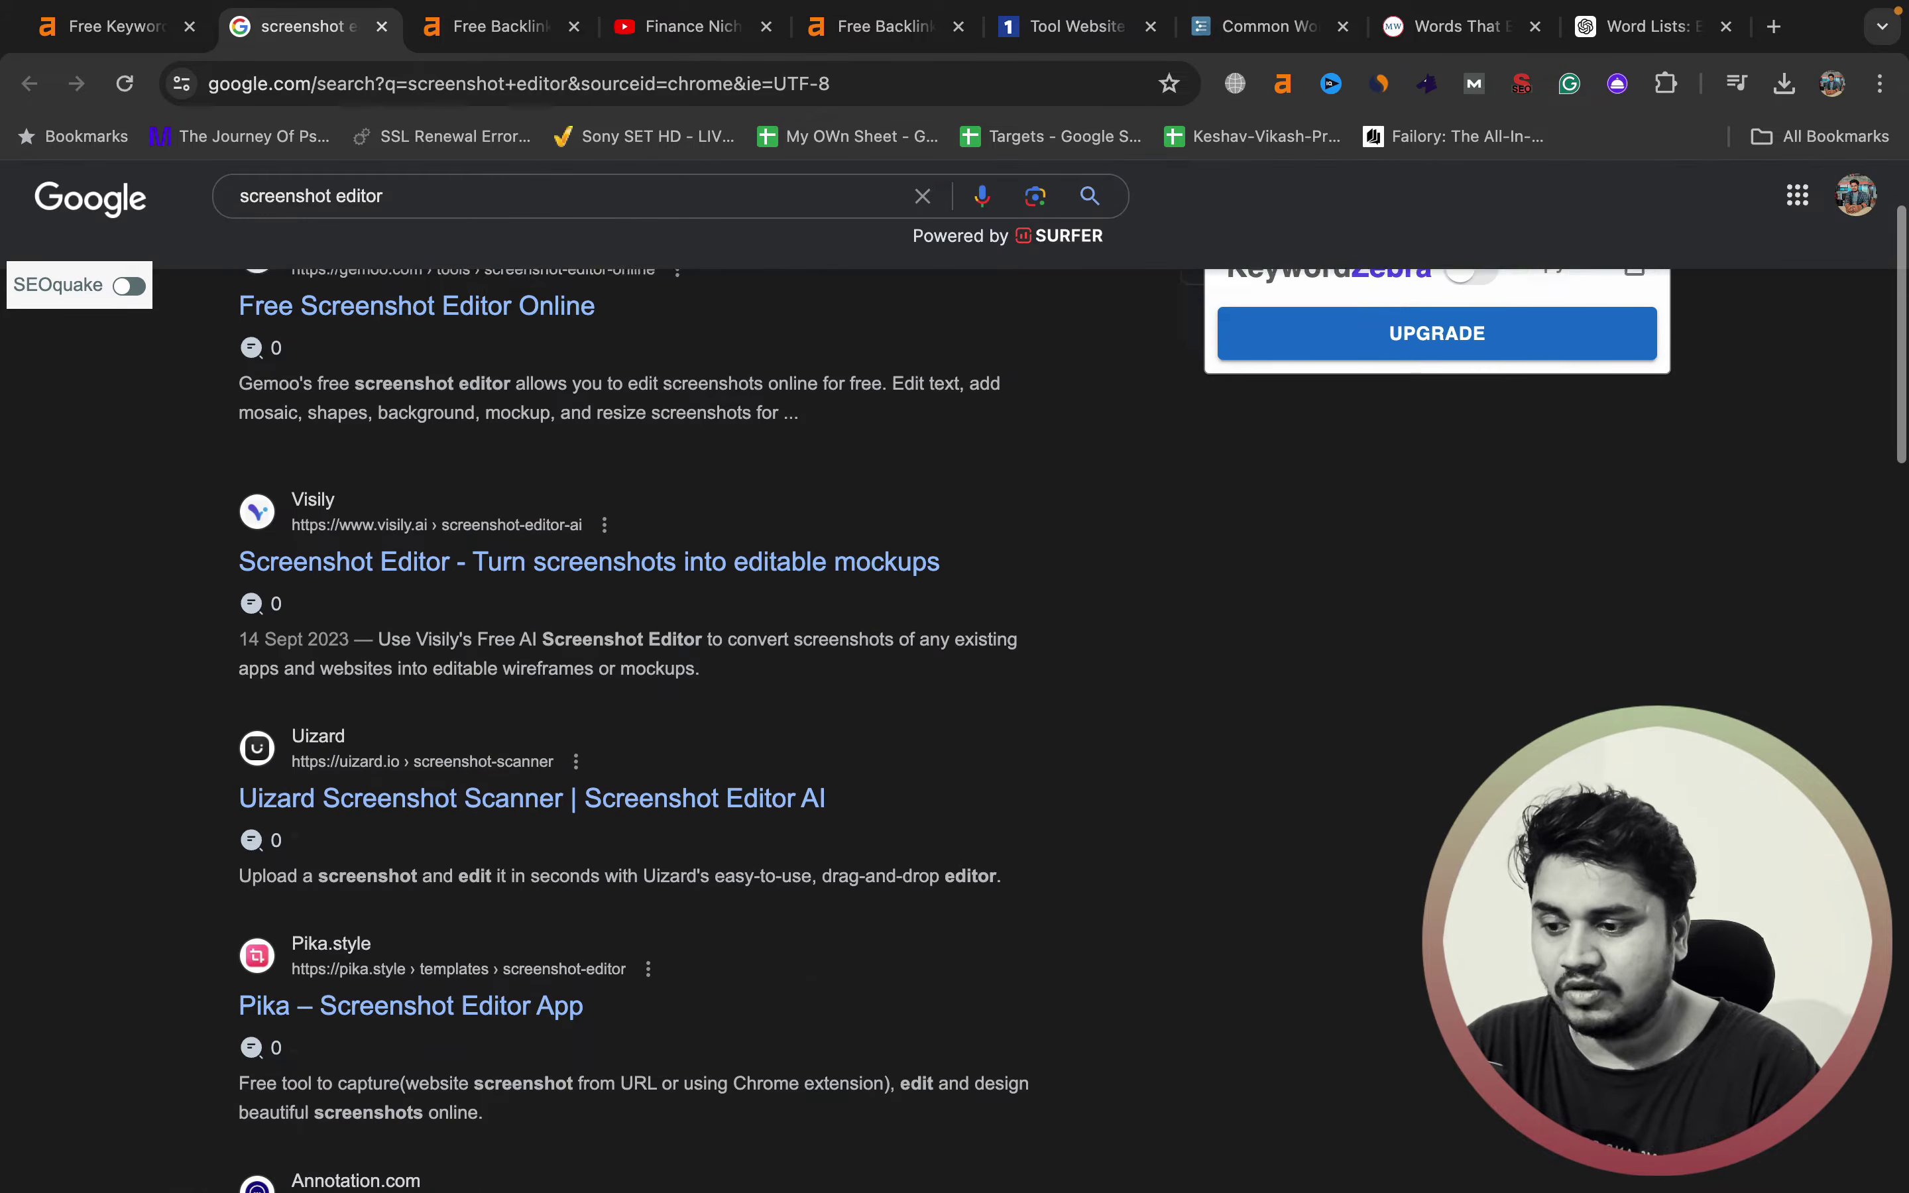
{"action": "scroll", "coordinate": [592, 674], "scroll_direction": "down", "scroll_amount": 5}
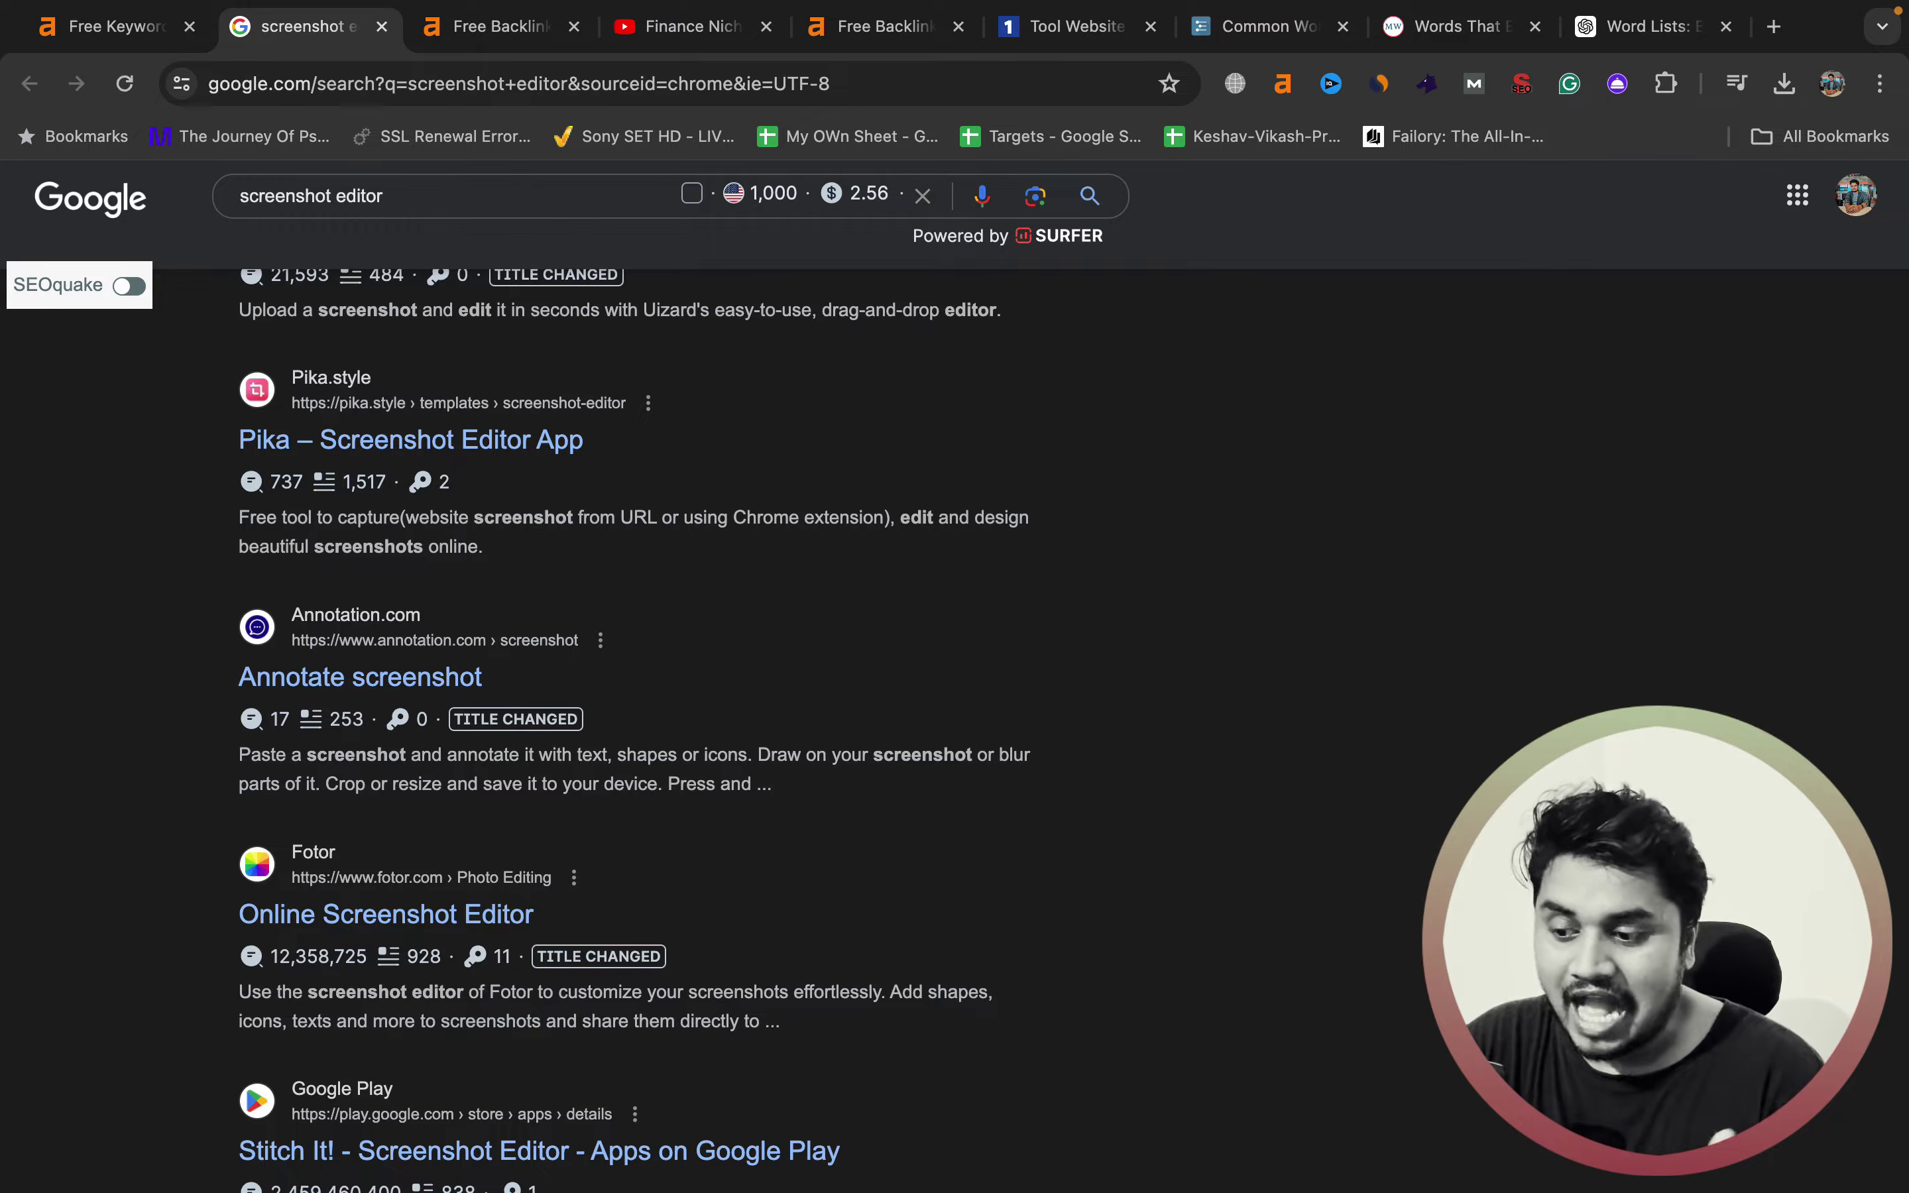
{"action": "scroll", "coordinate": [635, 726], "scroll_direction": "down", "scroll_amount": 9}
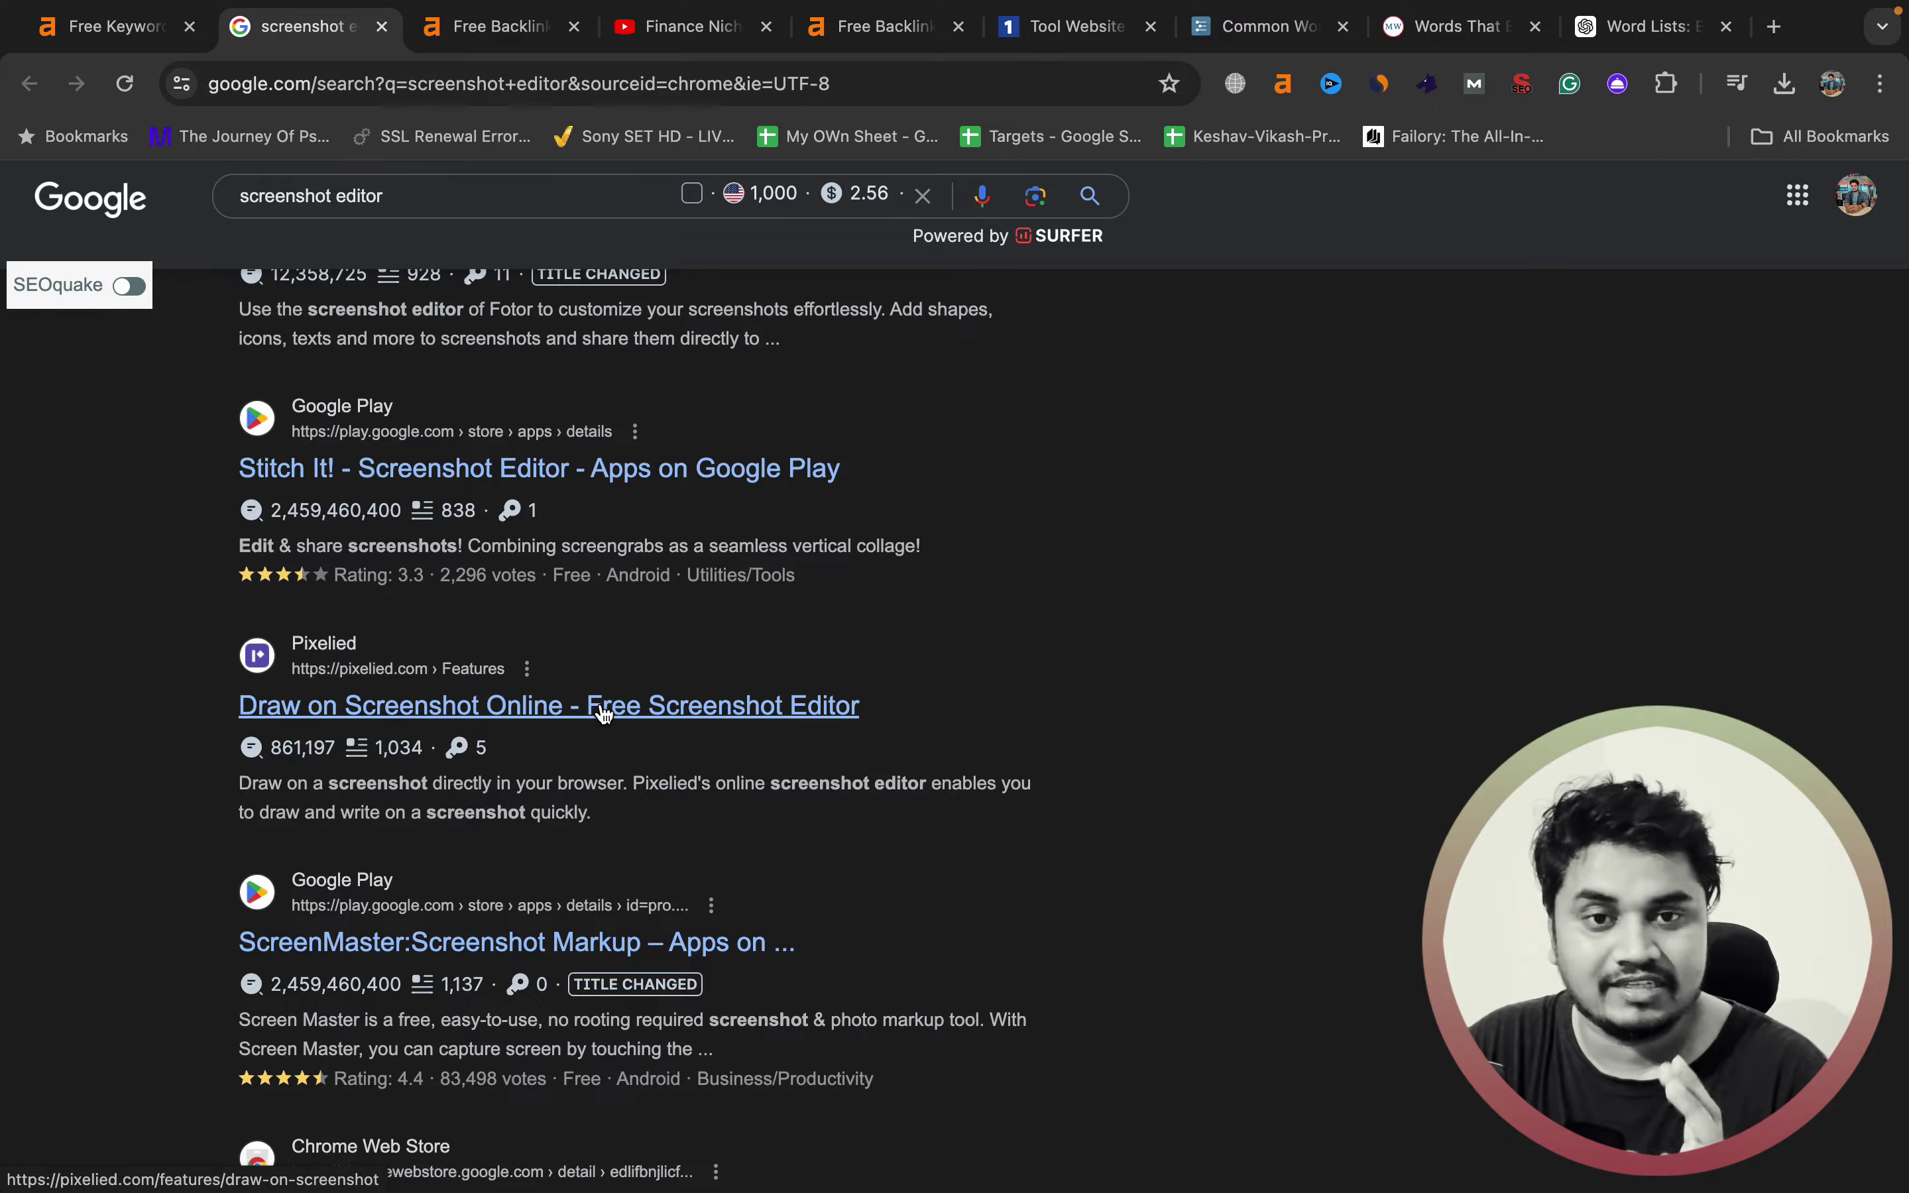
- Return to the Ahrefs keyword ideas for "Editor" and review the remaining keywords to the end of the list
{"action": "key", "text": "ctrl+shift+Tab"}
{"action": "scroll", "coordinate": [603, 714], "scroll_direction": "down", "scroll_amount": 7}
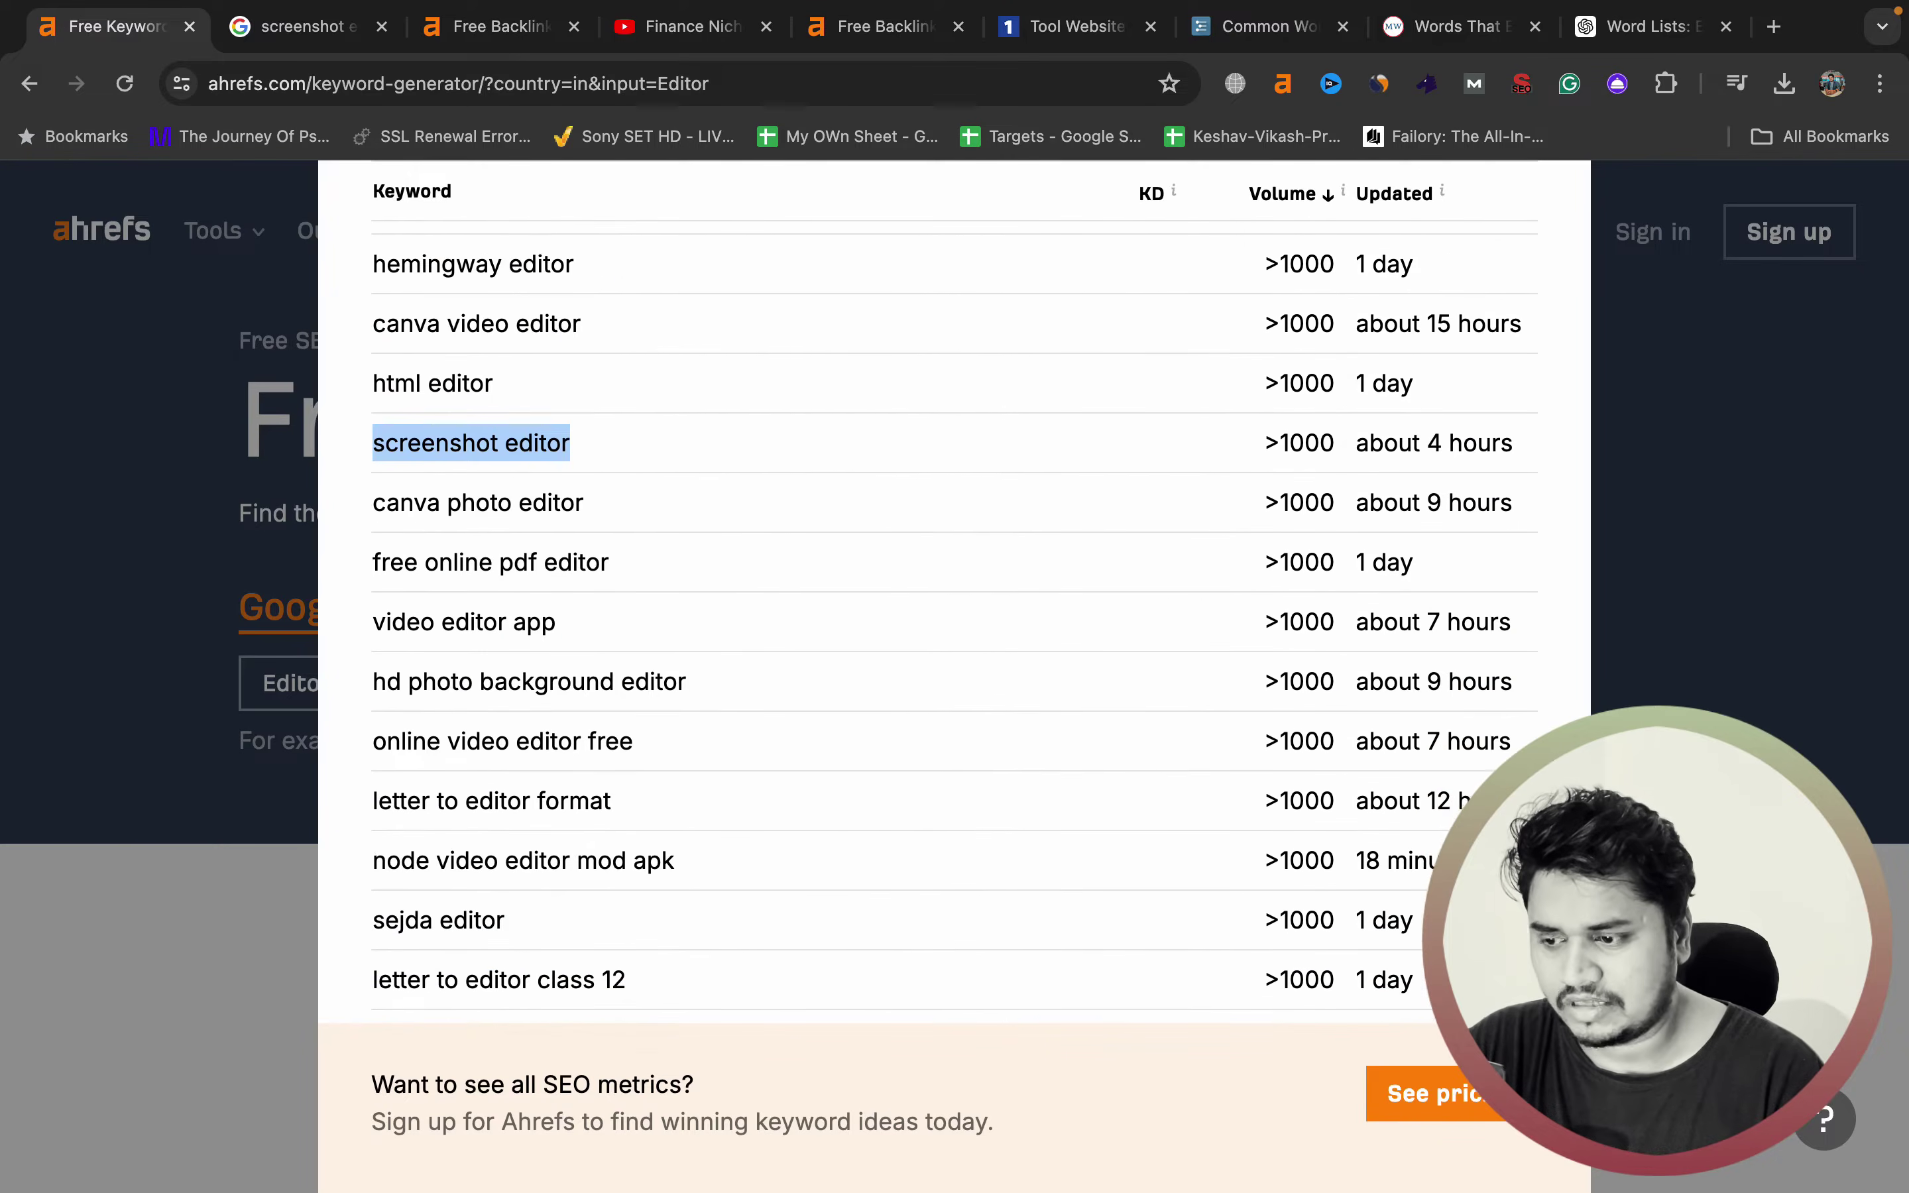
{"action": "scroll", "coordinate": [501, 594], "scroll_direction": "down", "scroll_amount": 4}
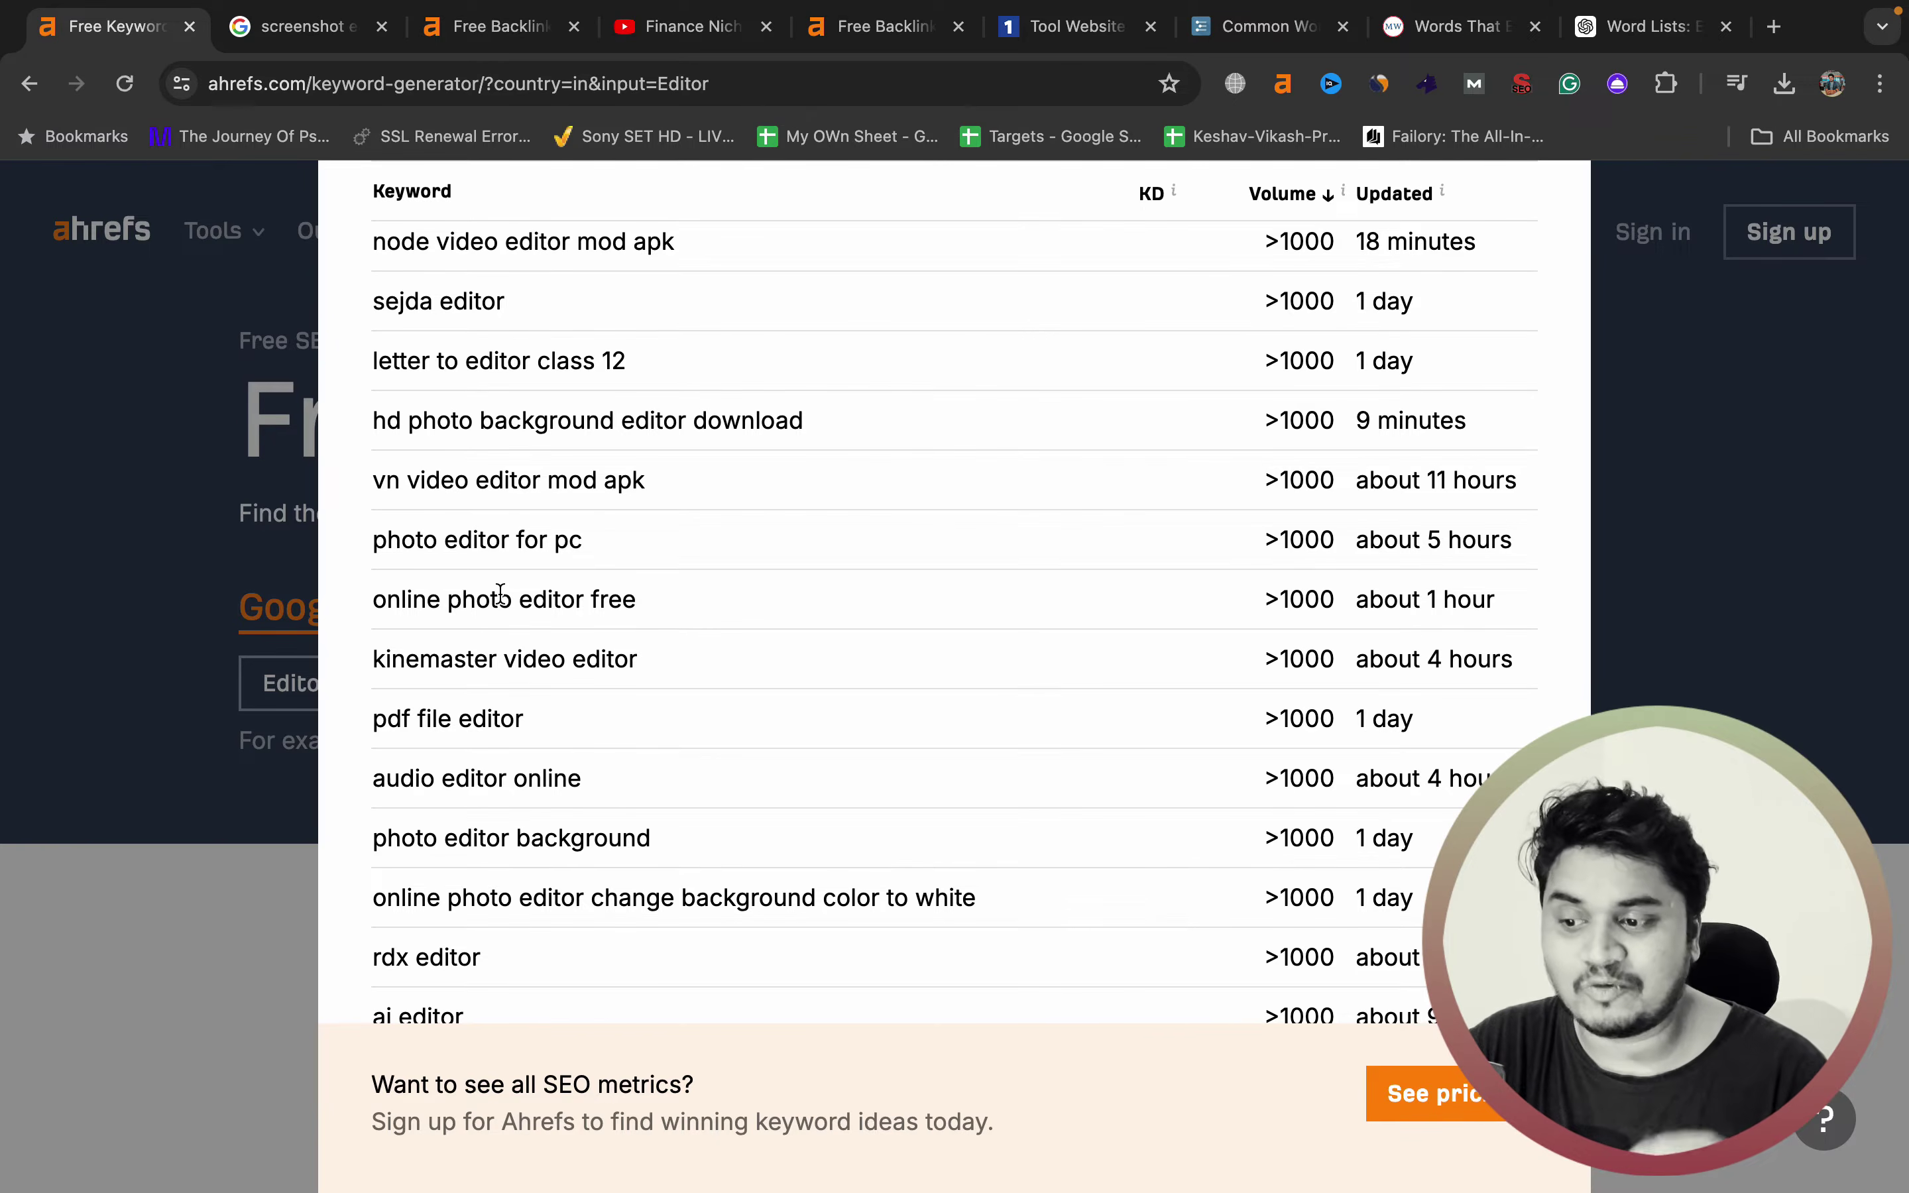
{"action": "scroll", "coordinate": [500, 593], "scroll_direction": "down", "scroll_amount": 8}
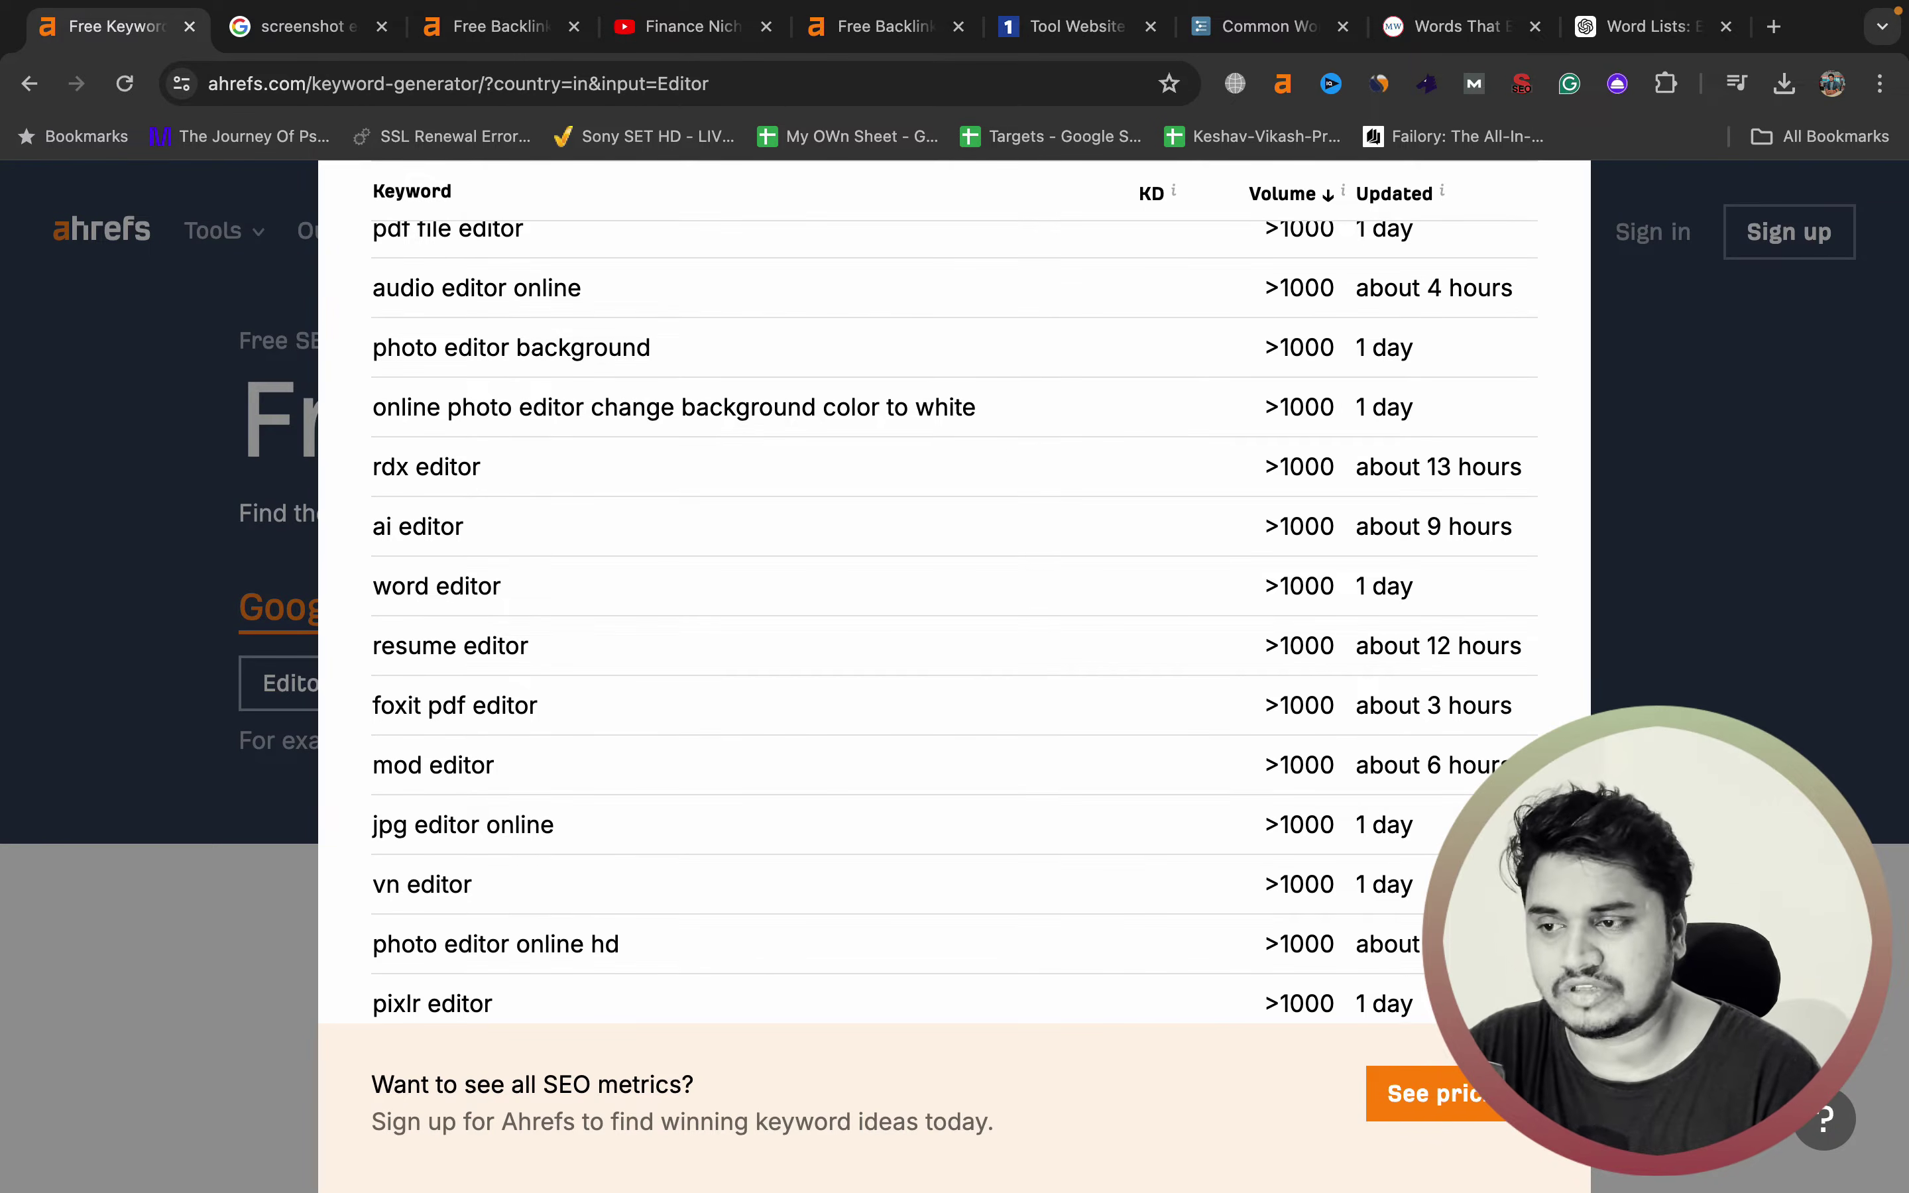
{"action": "scroll", "coordinate": [928, 592], "scroll_direction": "down", "scroll_amount": 5}
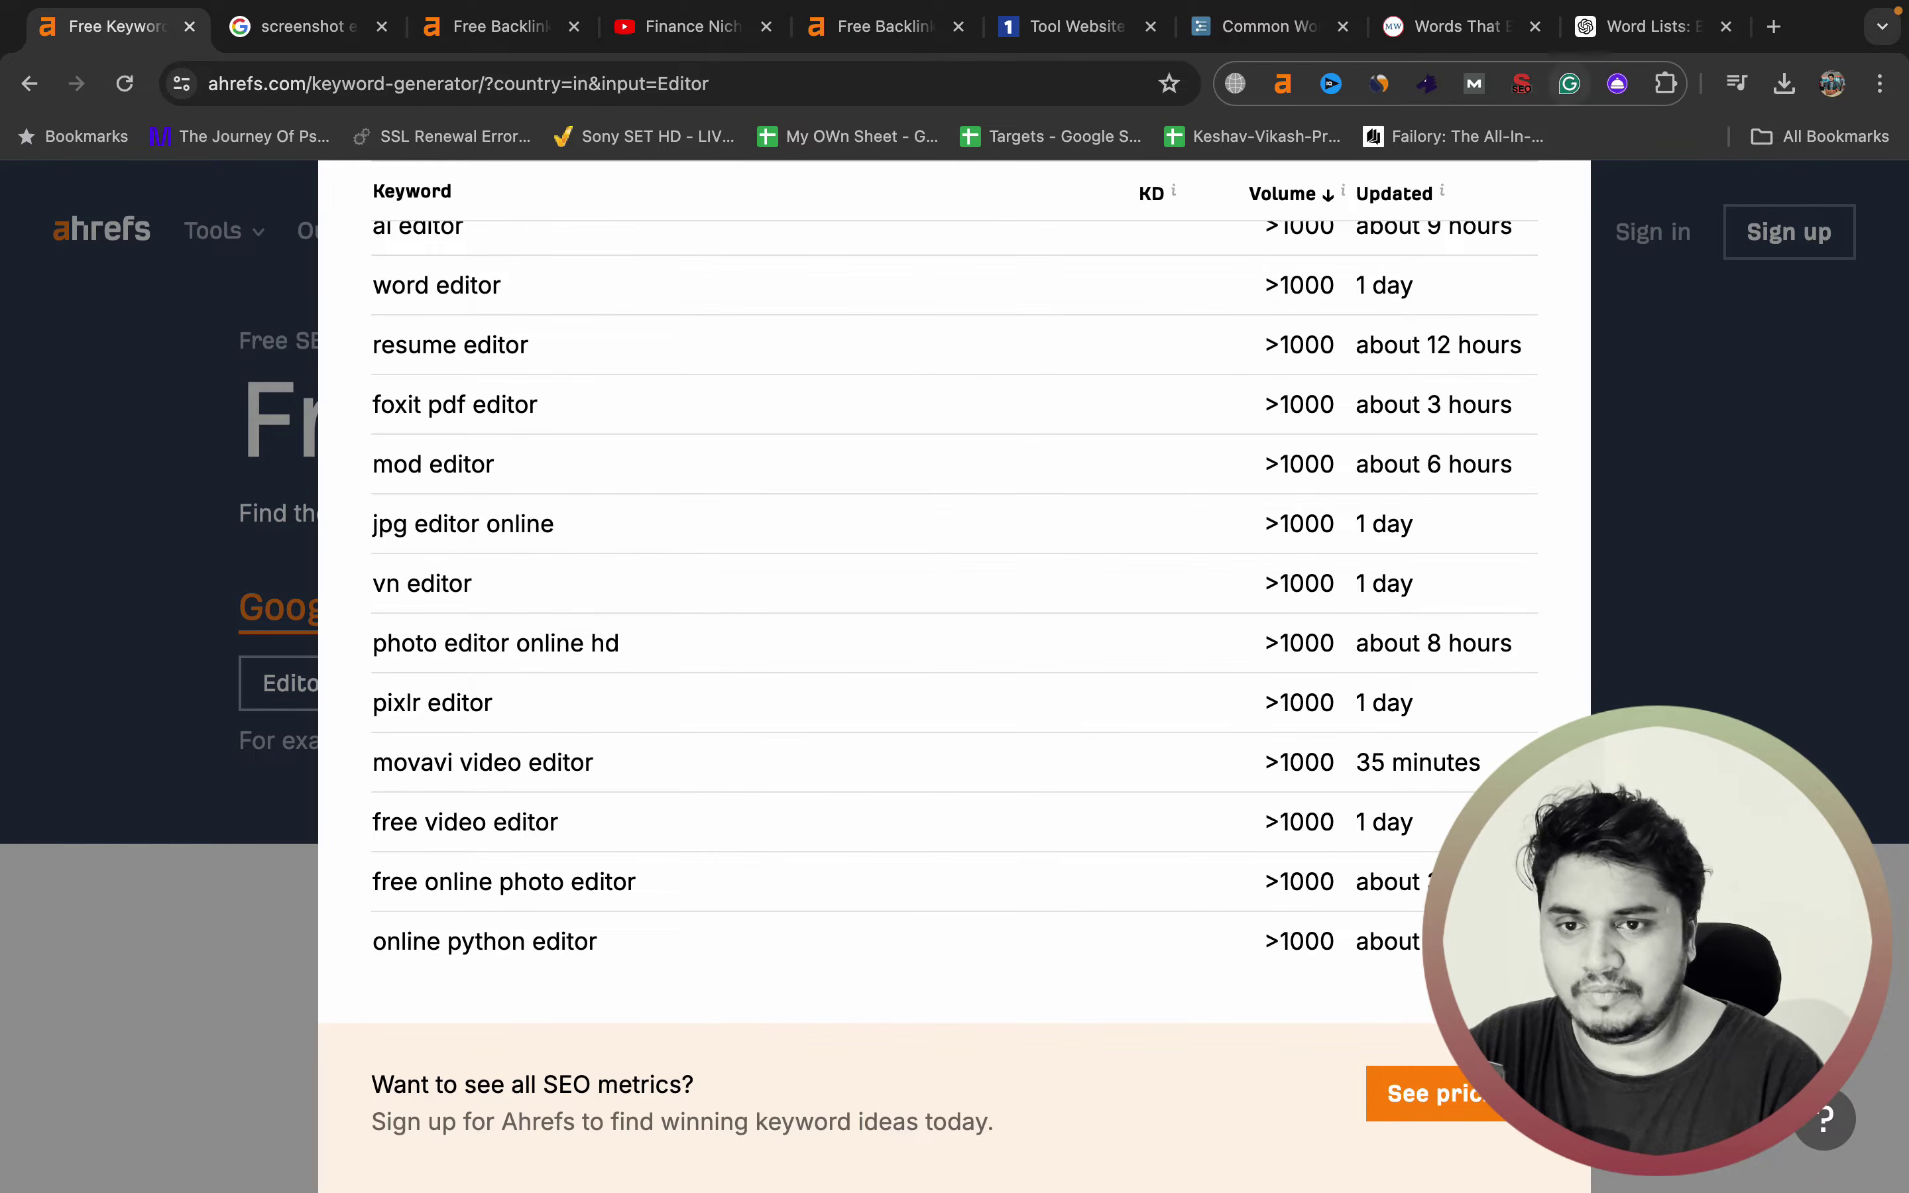
- Return to the ChatGPT word list and copy "Exporter"
{"action": "left_click", "coordinate": [1648, 26]}
{"action": "scroll", "coordinate": [955, 655], "scroll_direction": "down", "scroll_amount": 2}
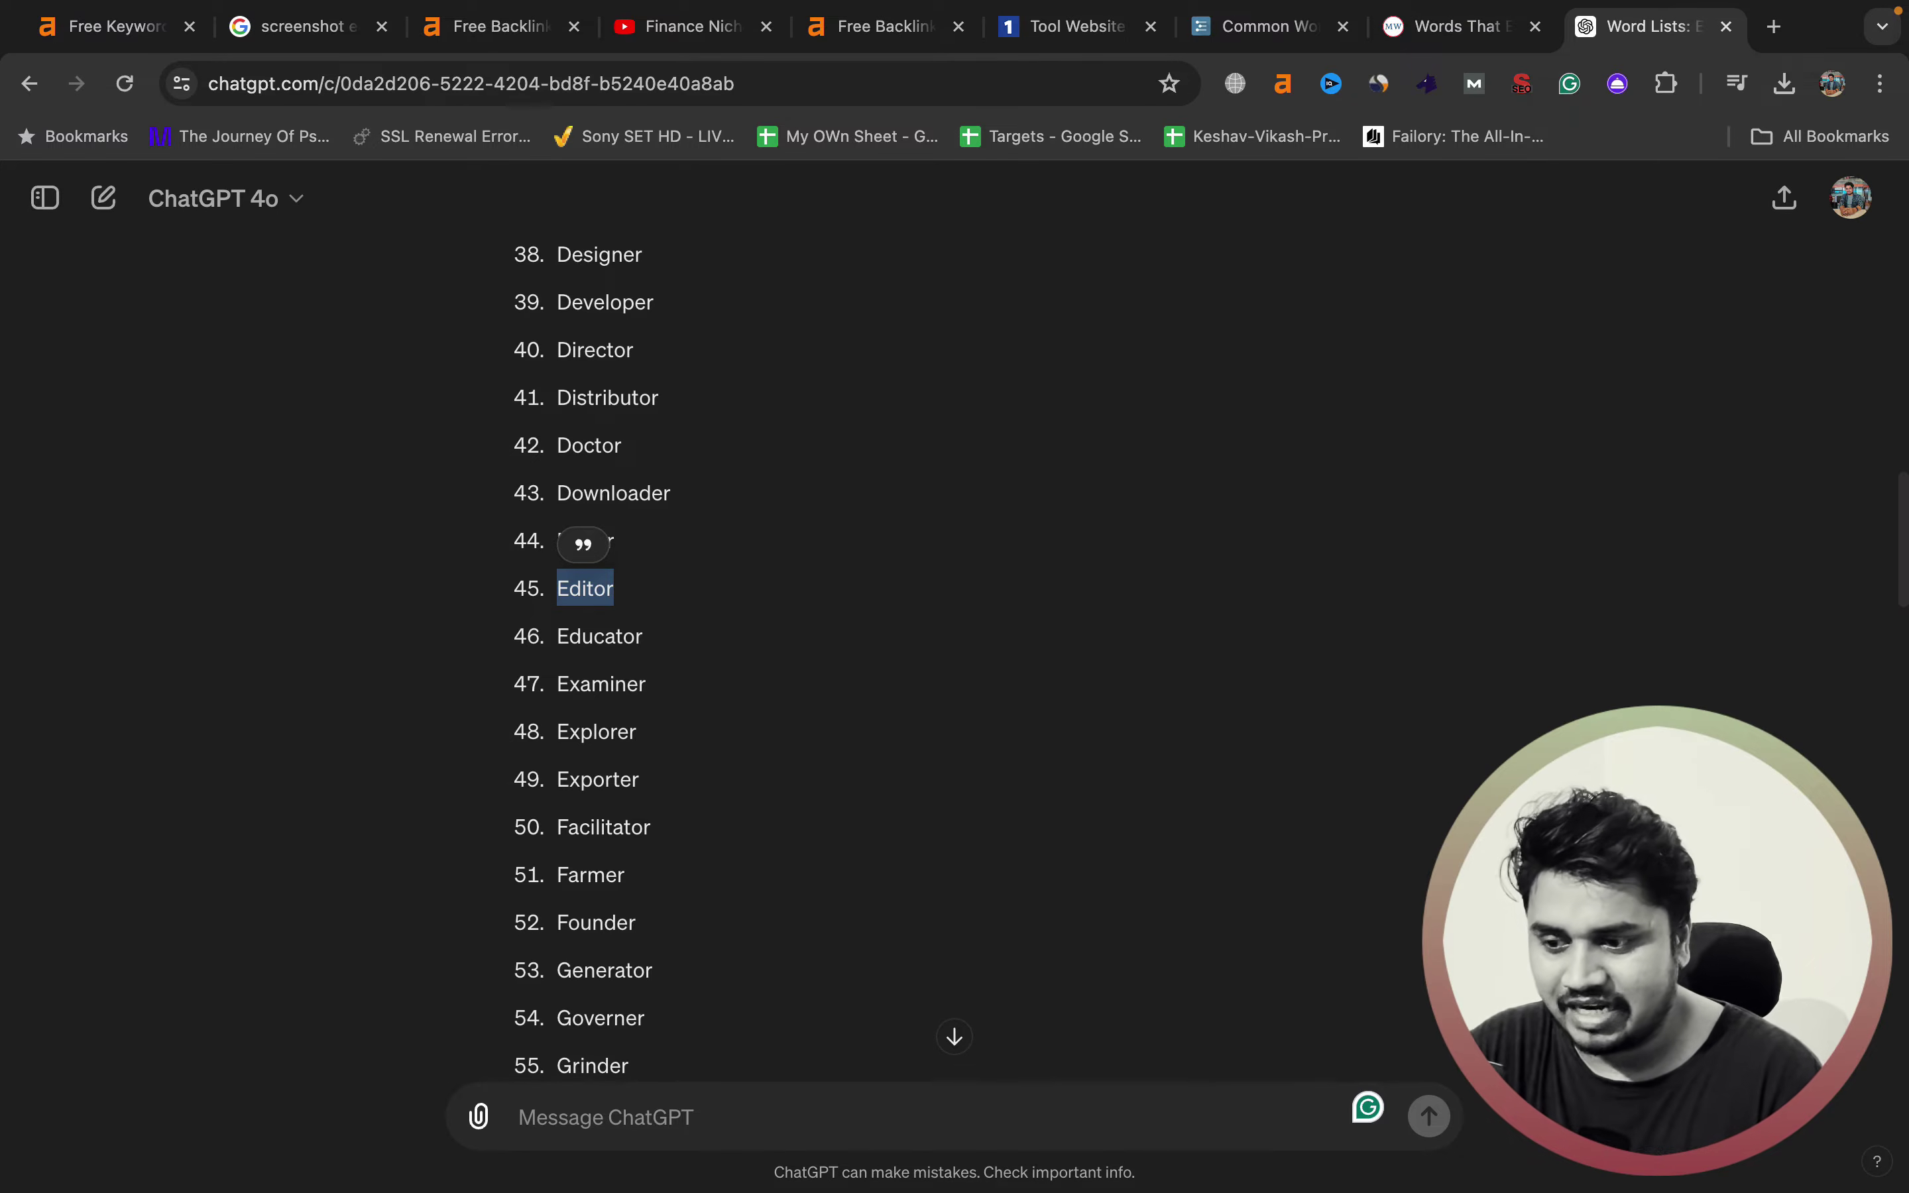
{"action": "double_click", "coordinate": [601, 685]}
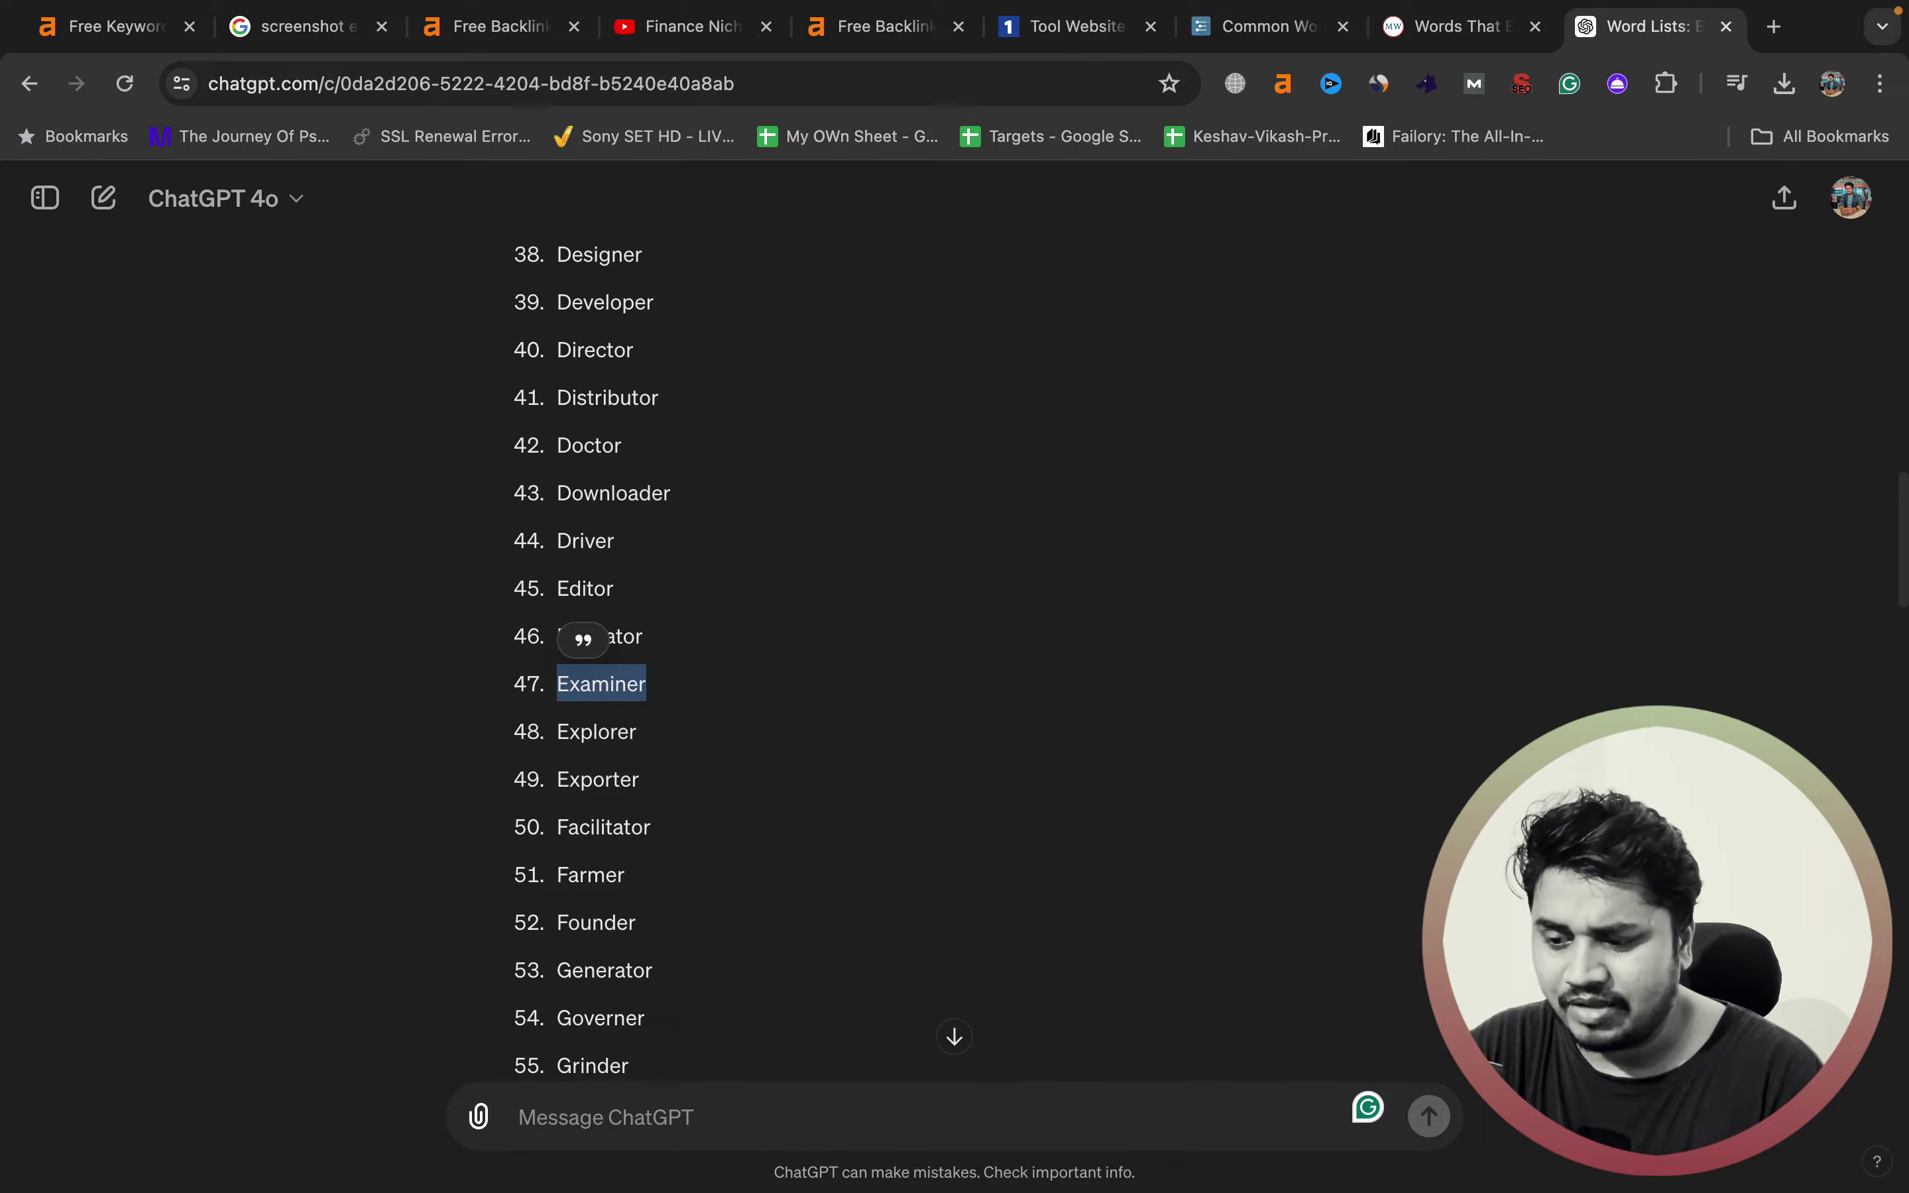
{"action": "double_click", "coordinate": [598, 780]}
{"action": "key", "text": "super+c"}
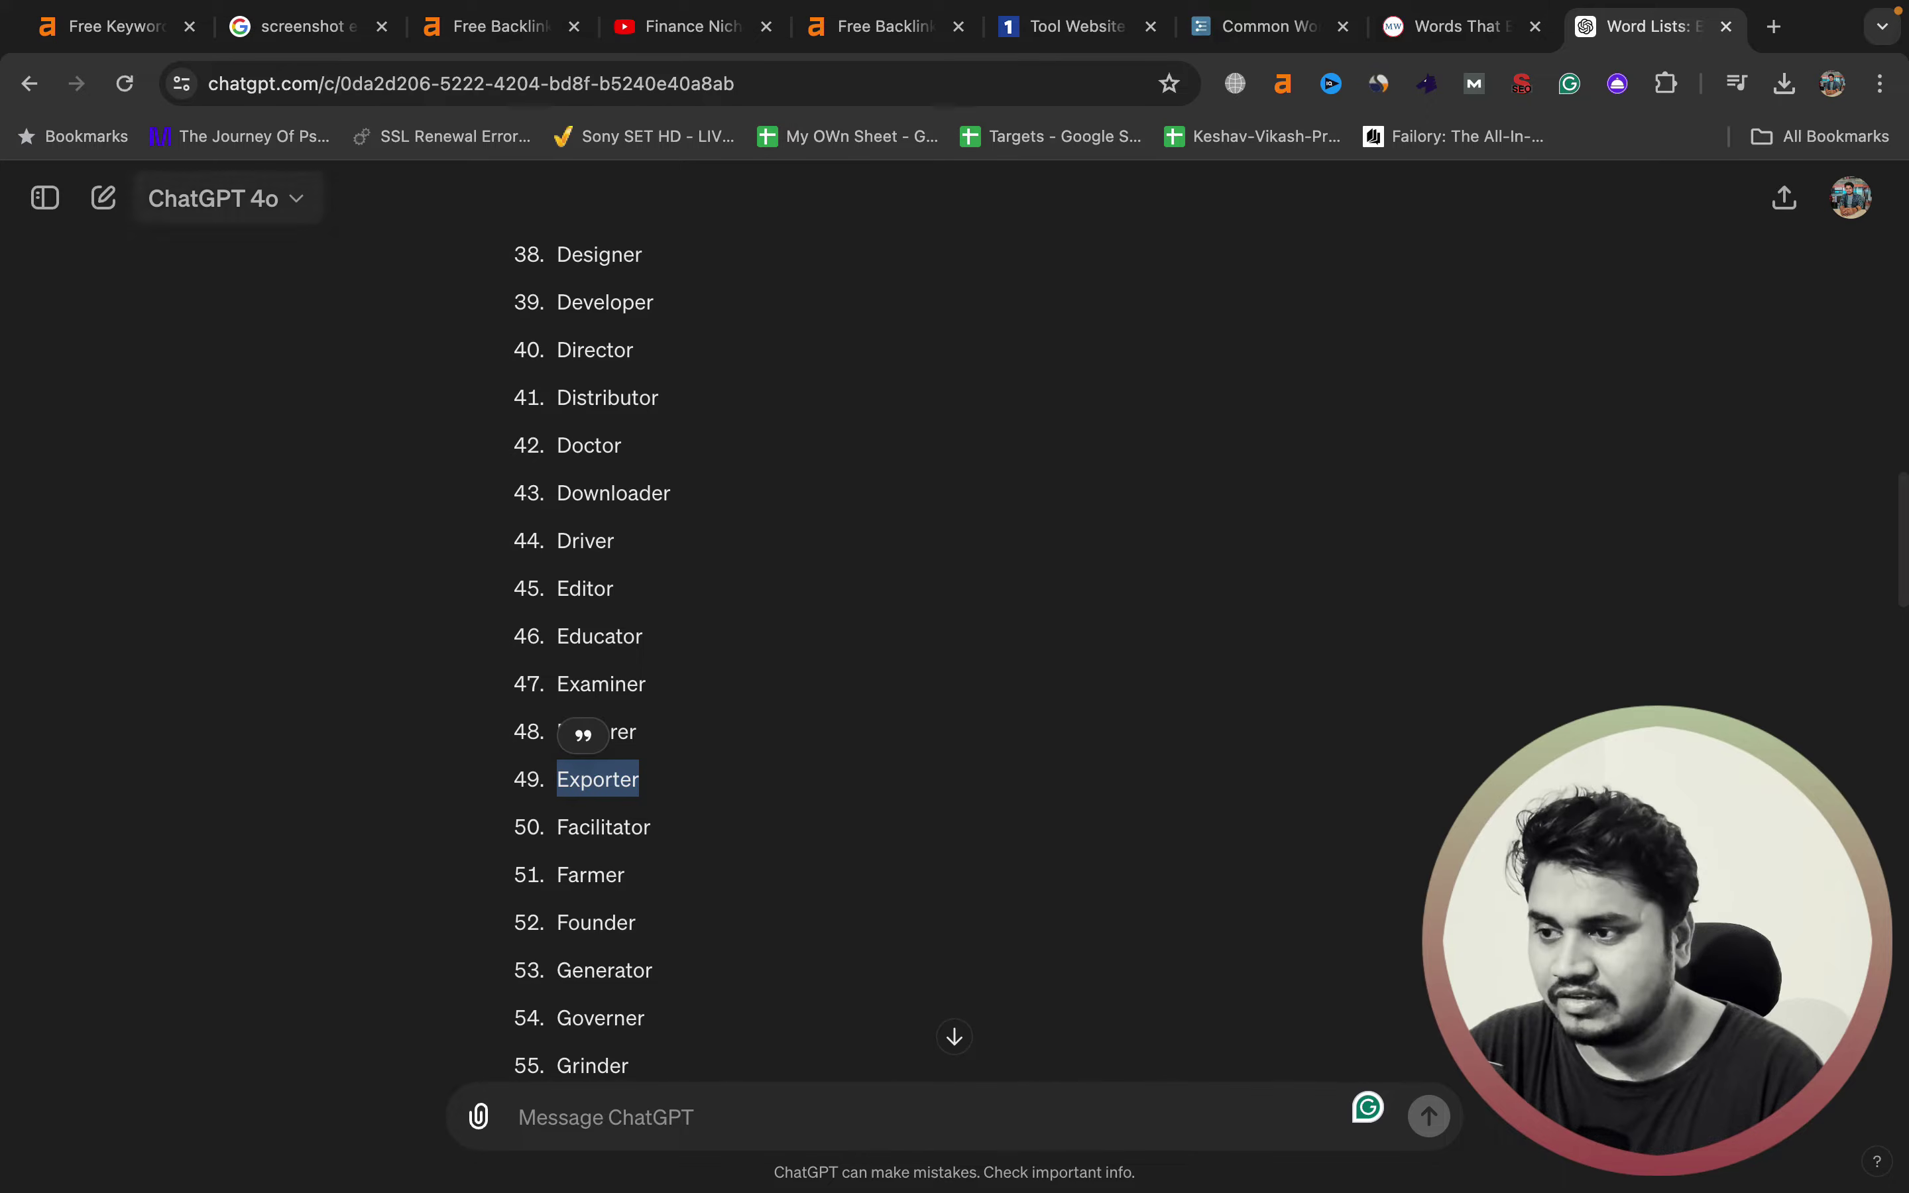
- Close the "Editor" keyword ideas in the Ahrefs Free Keyword Generator and generate ideas for "Exporter"
{"action": "key", "text": "ctrl+Tab"}
{"action": "scroll", "coordinate": [946, 592], "scroll_direction": "up", "scroll_amount": 10}
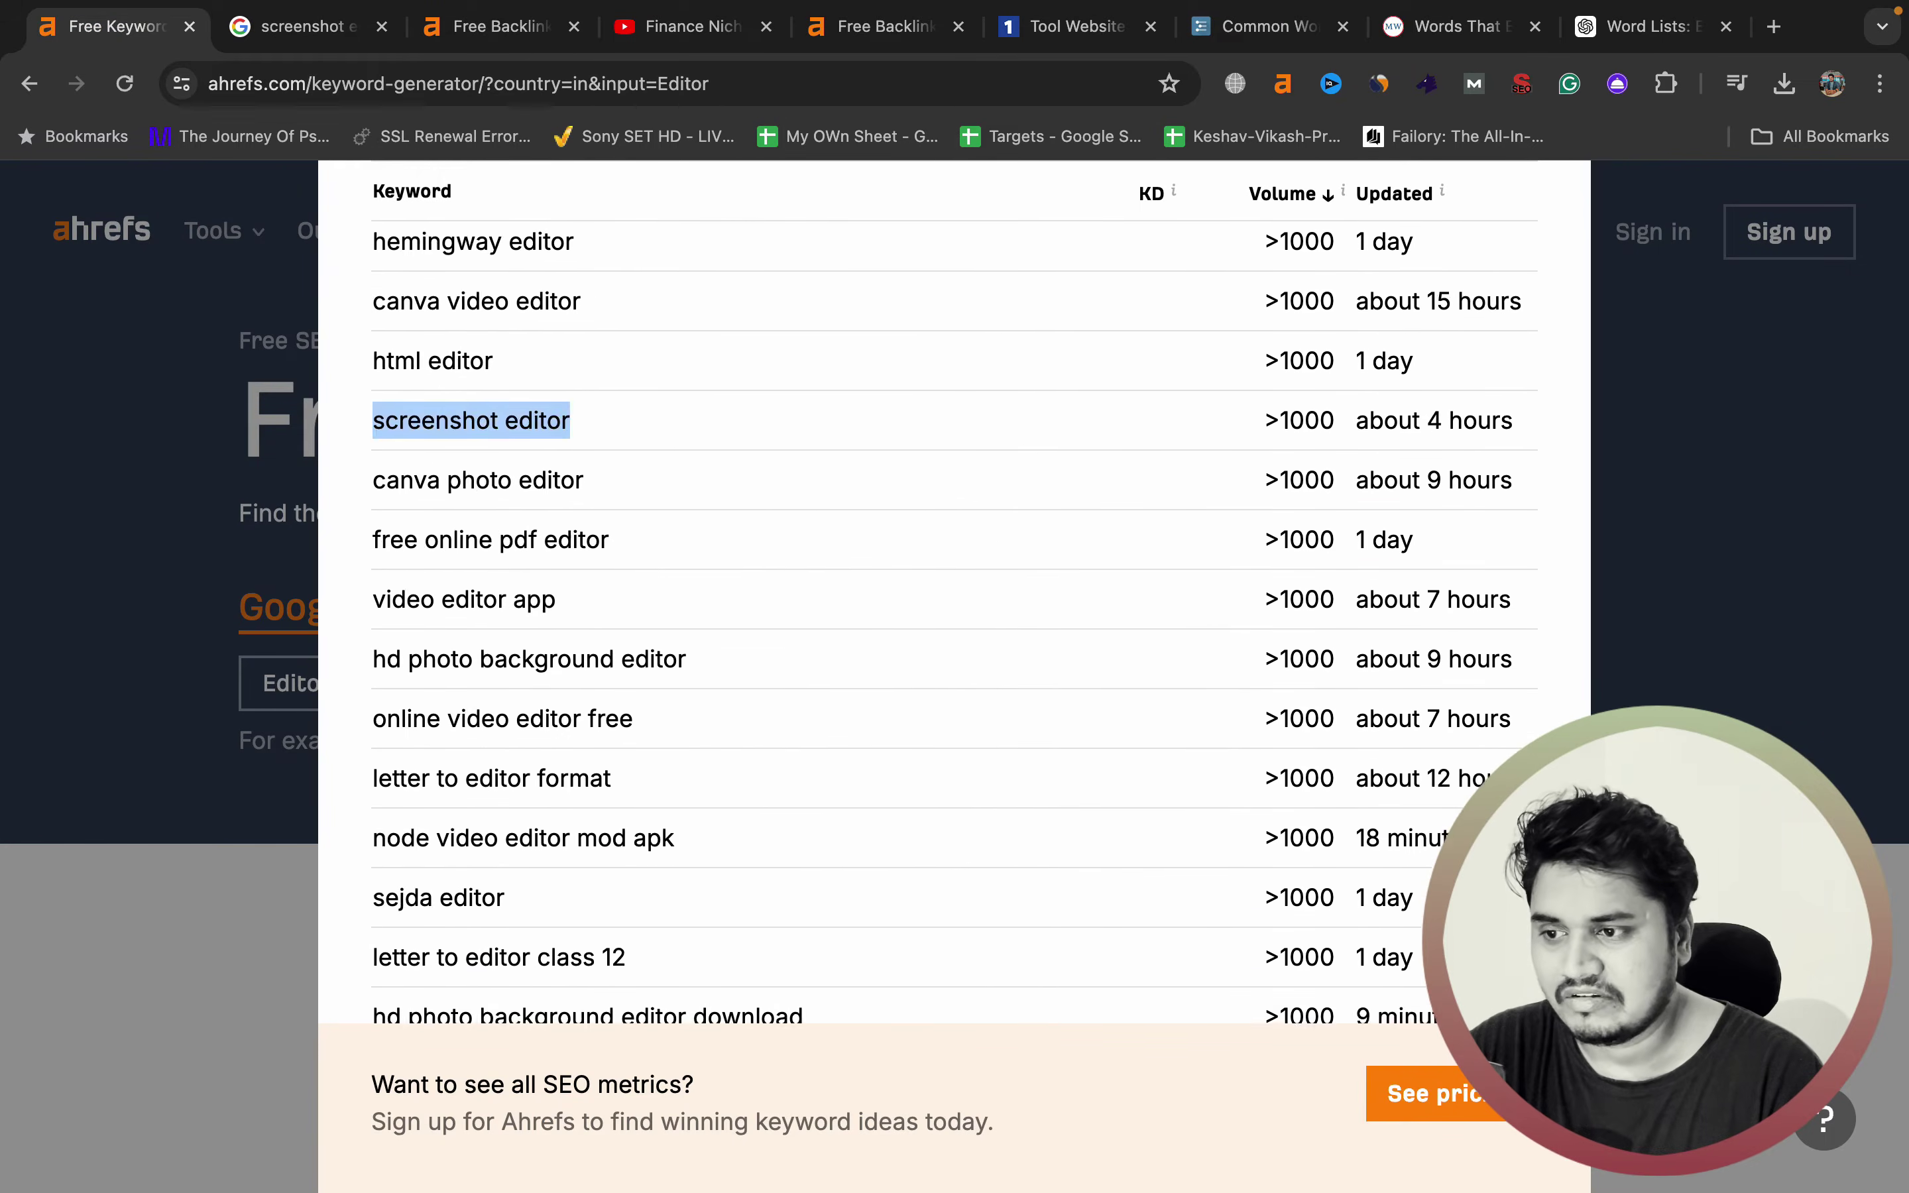
{"action": "scroll", "coordinate": [946, 592], "scroll_direction": "up", "scroll_amount": 10}
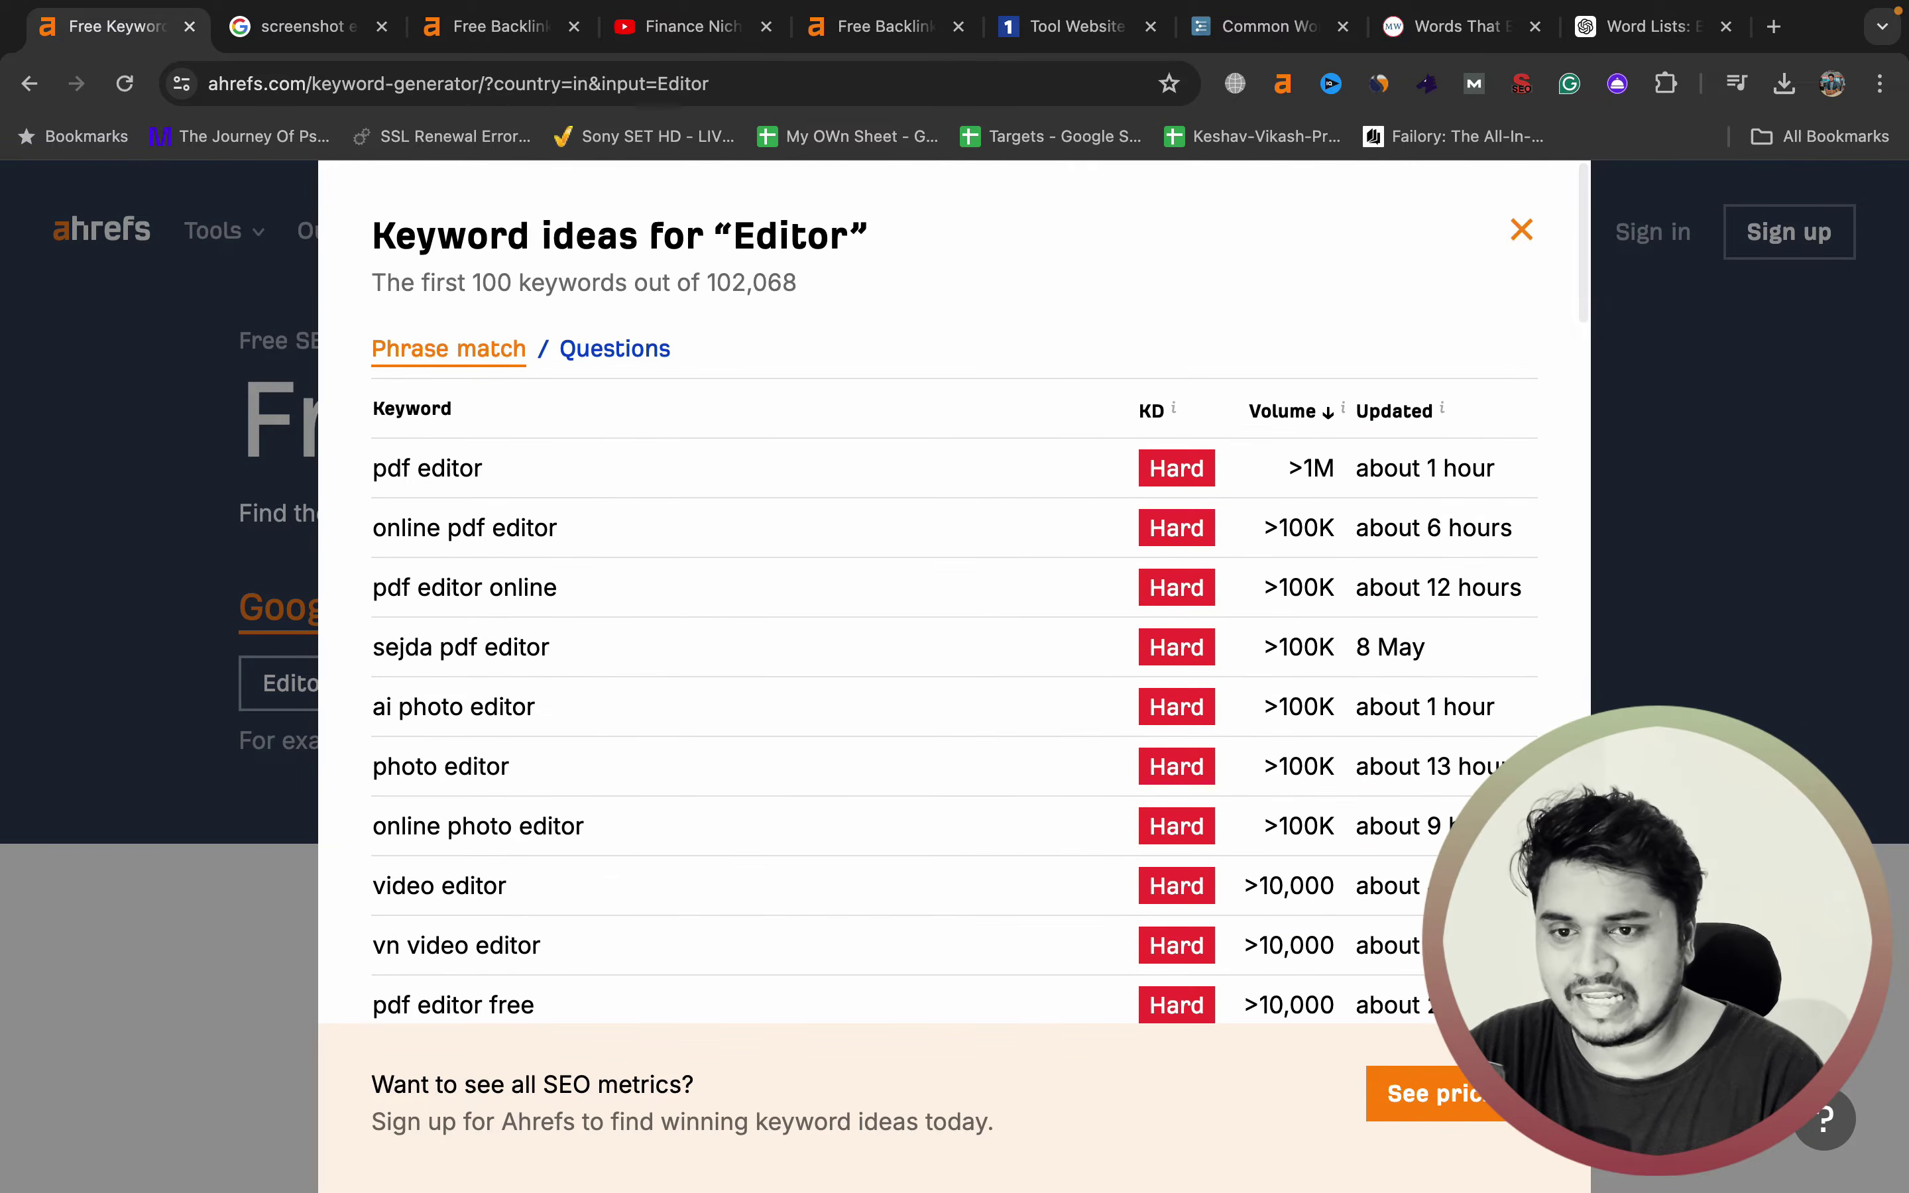
{"action": "left_click", "coordinate": [1520, 229]}
{"action": "double_click", "coordinate": [311, 683]}
{"action": "key", "text": "super+v"}
{"action": "key", "text": "Return"}
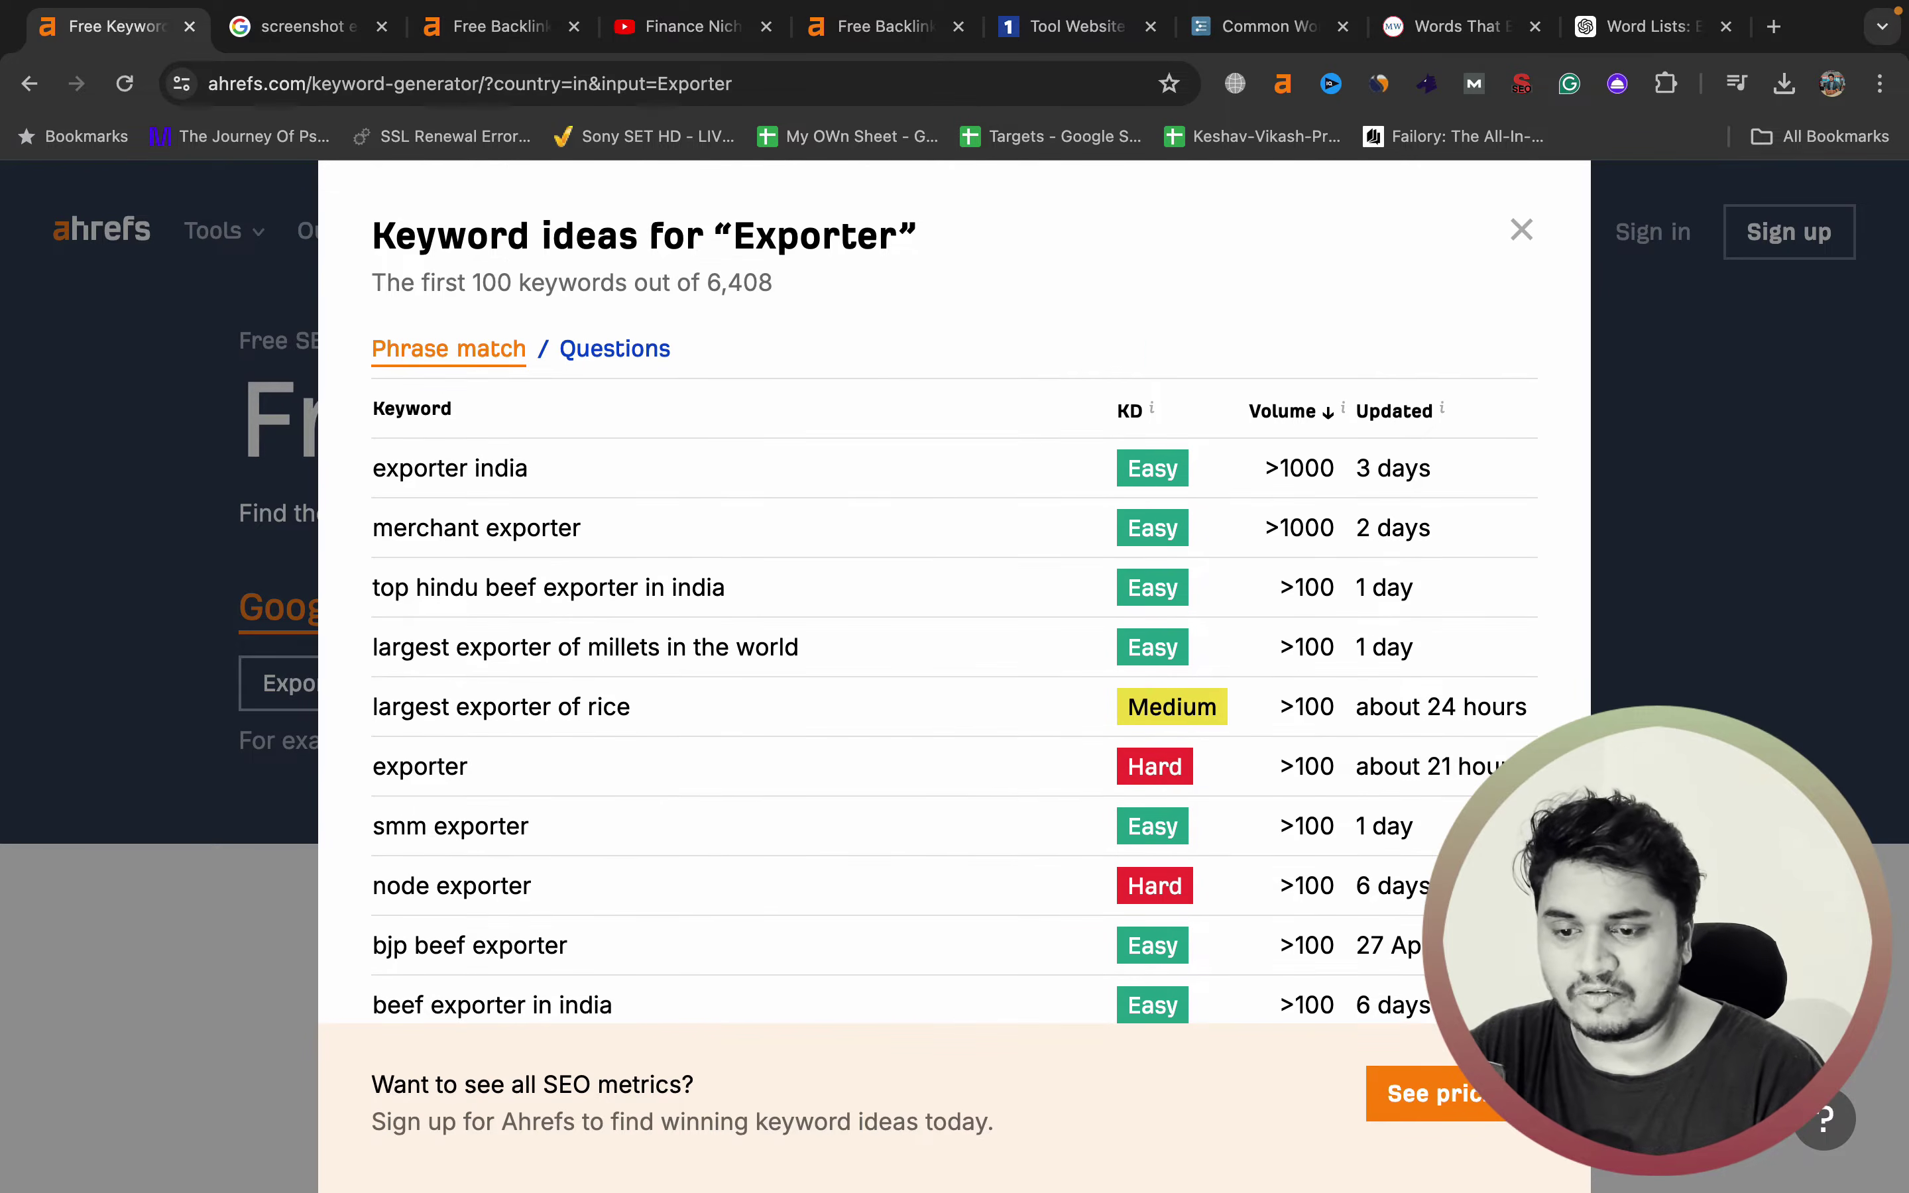
- Search Google for the listed keyword "smm exporter", review the ranking sites and return to the Ahrefs keyword ideas
{"action": "scroll", "coordinate": [954, 592], "scroll_direction": "down", "scroll_amount": 2}
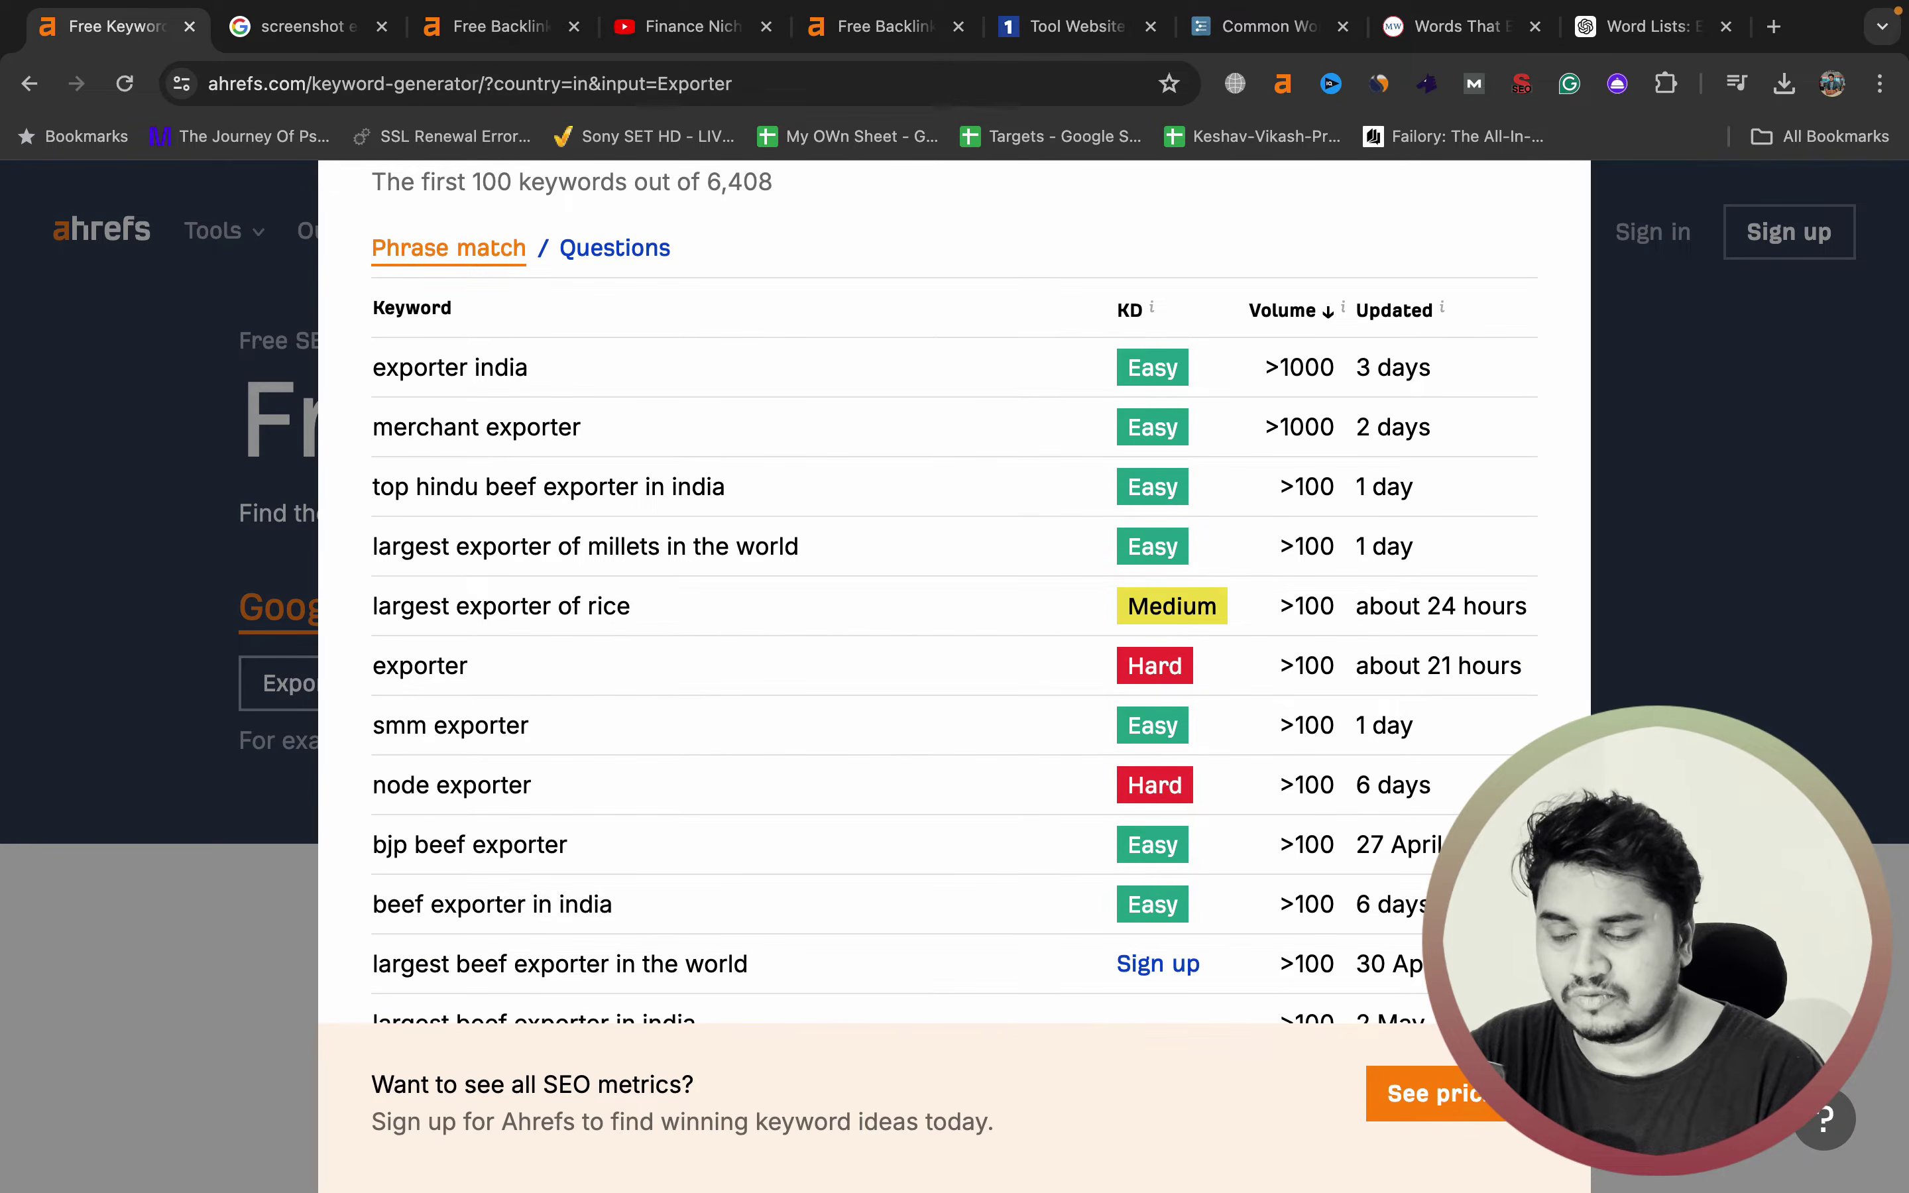
{"action": "left_click_drag", "start_coordinate": [374, 725], "coordinate": [527, 725]}
{"action": "right_click", "coordinate": [483, 734]}
{"action": "left_click", "coordinate": [635, 853]}
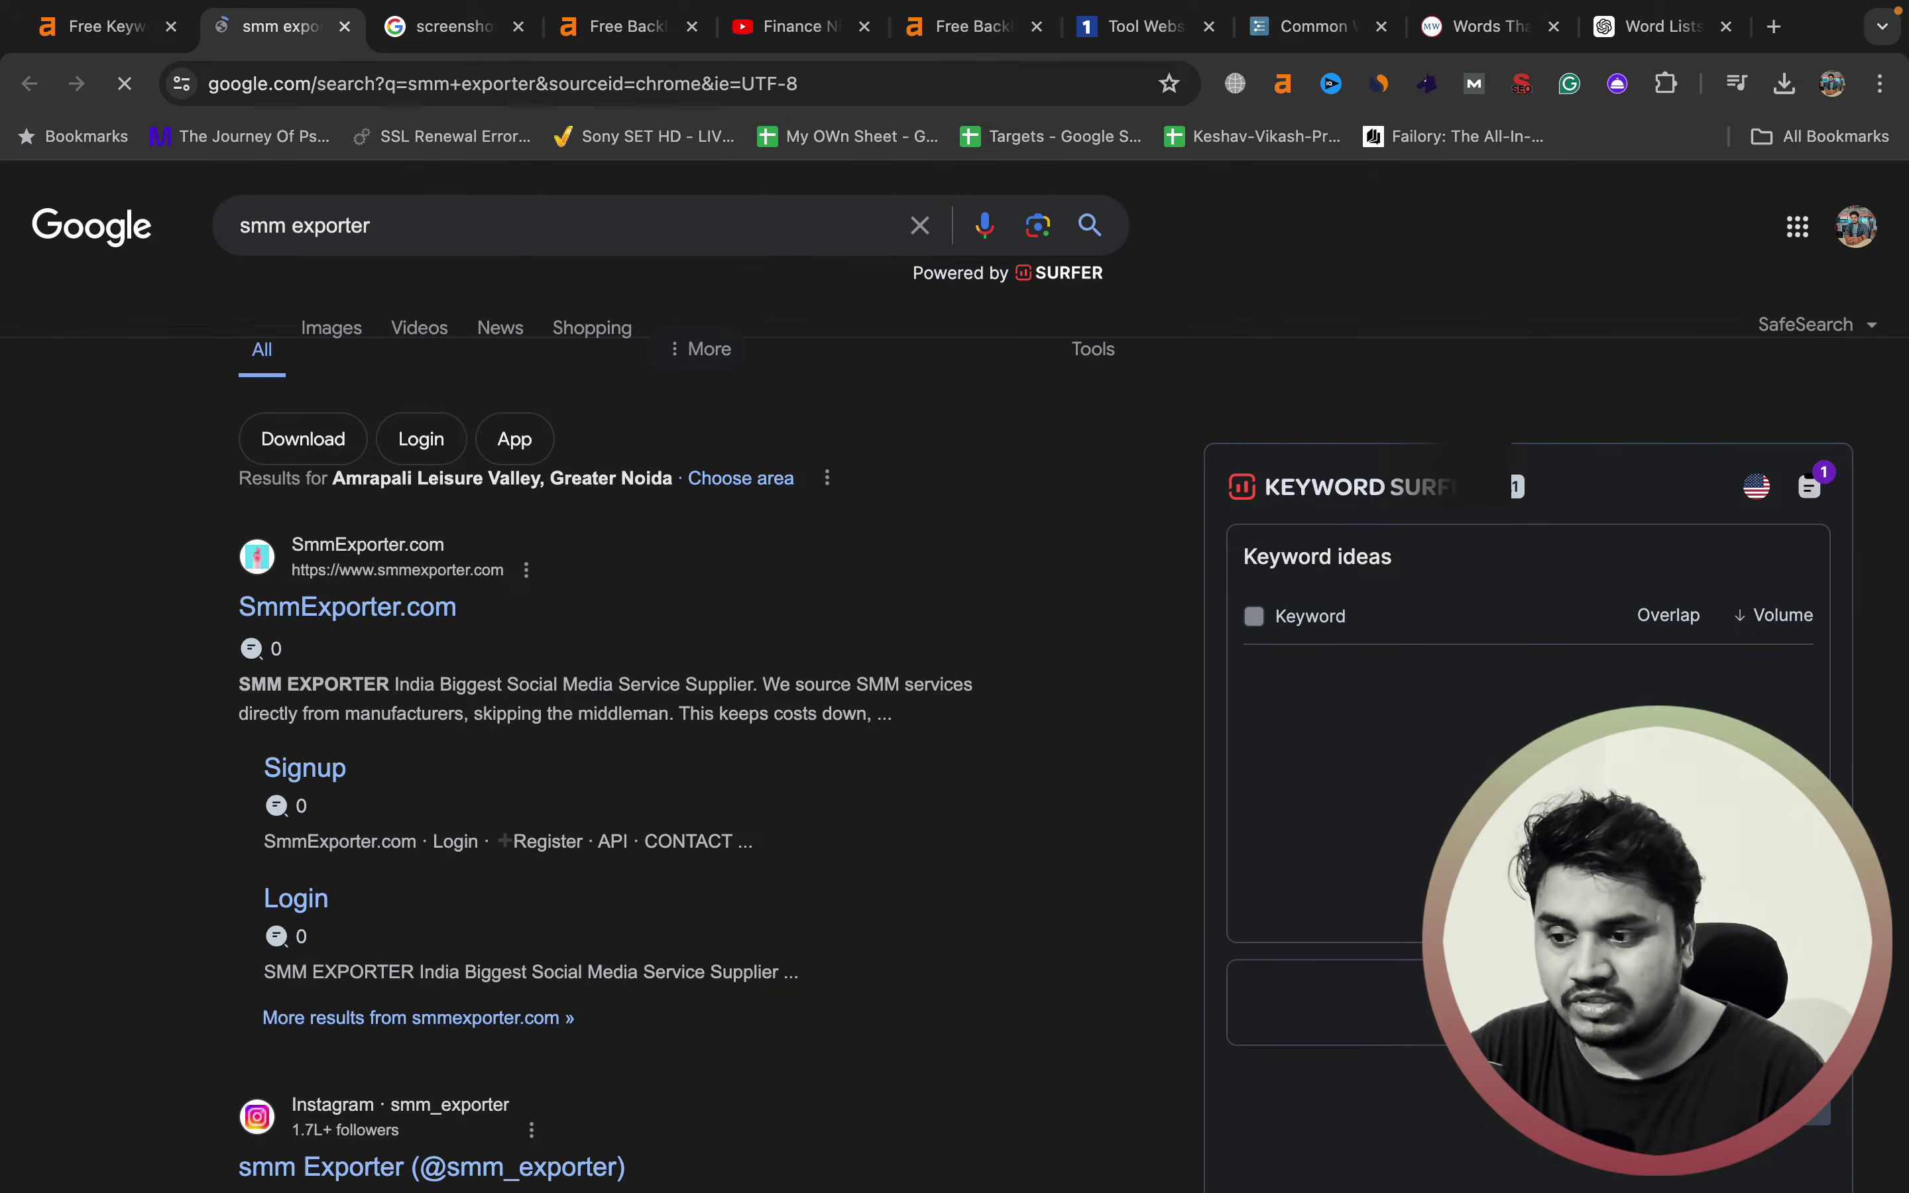
{"action": "scroll", "coordinate": [631, 670], "scroll_direction": "down", "scroll_amount": 6}
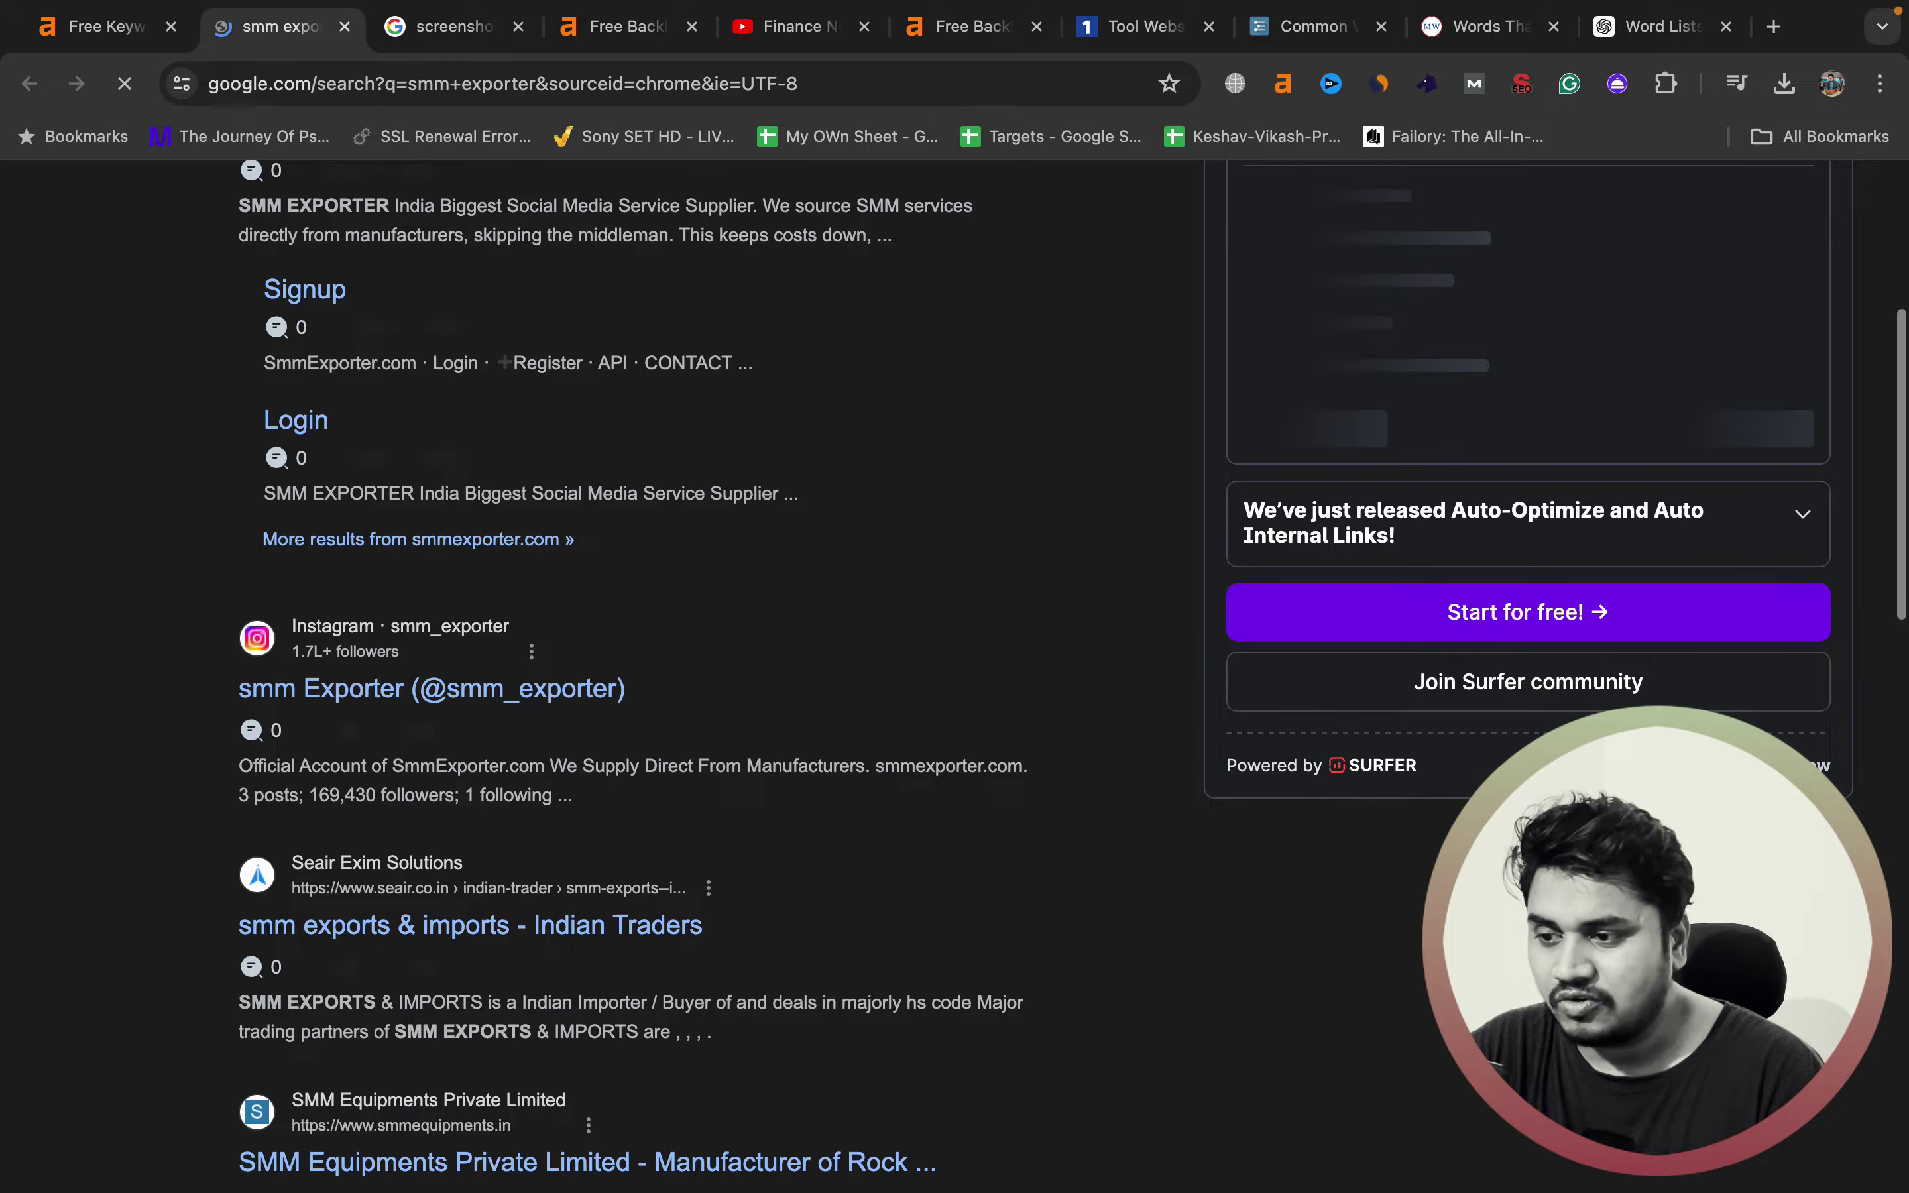
{"action": "scroll", "coordinate": [631, 671], "scroll_direction": "down", "scroll_amount": 9}
{"action": "left_click", "coordinate": [108, 26]}
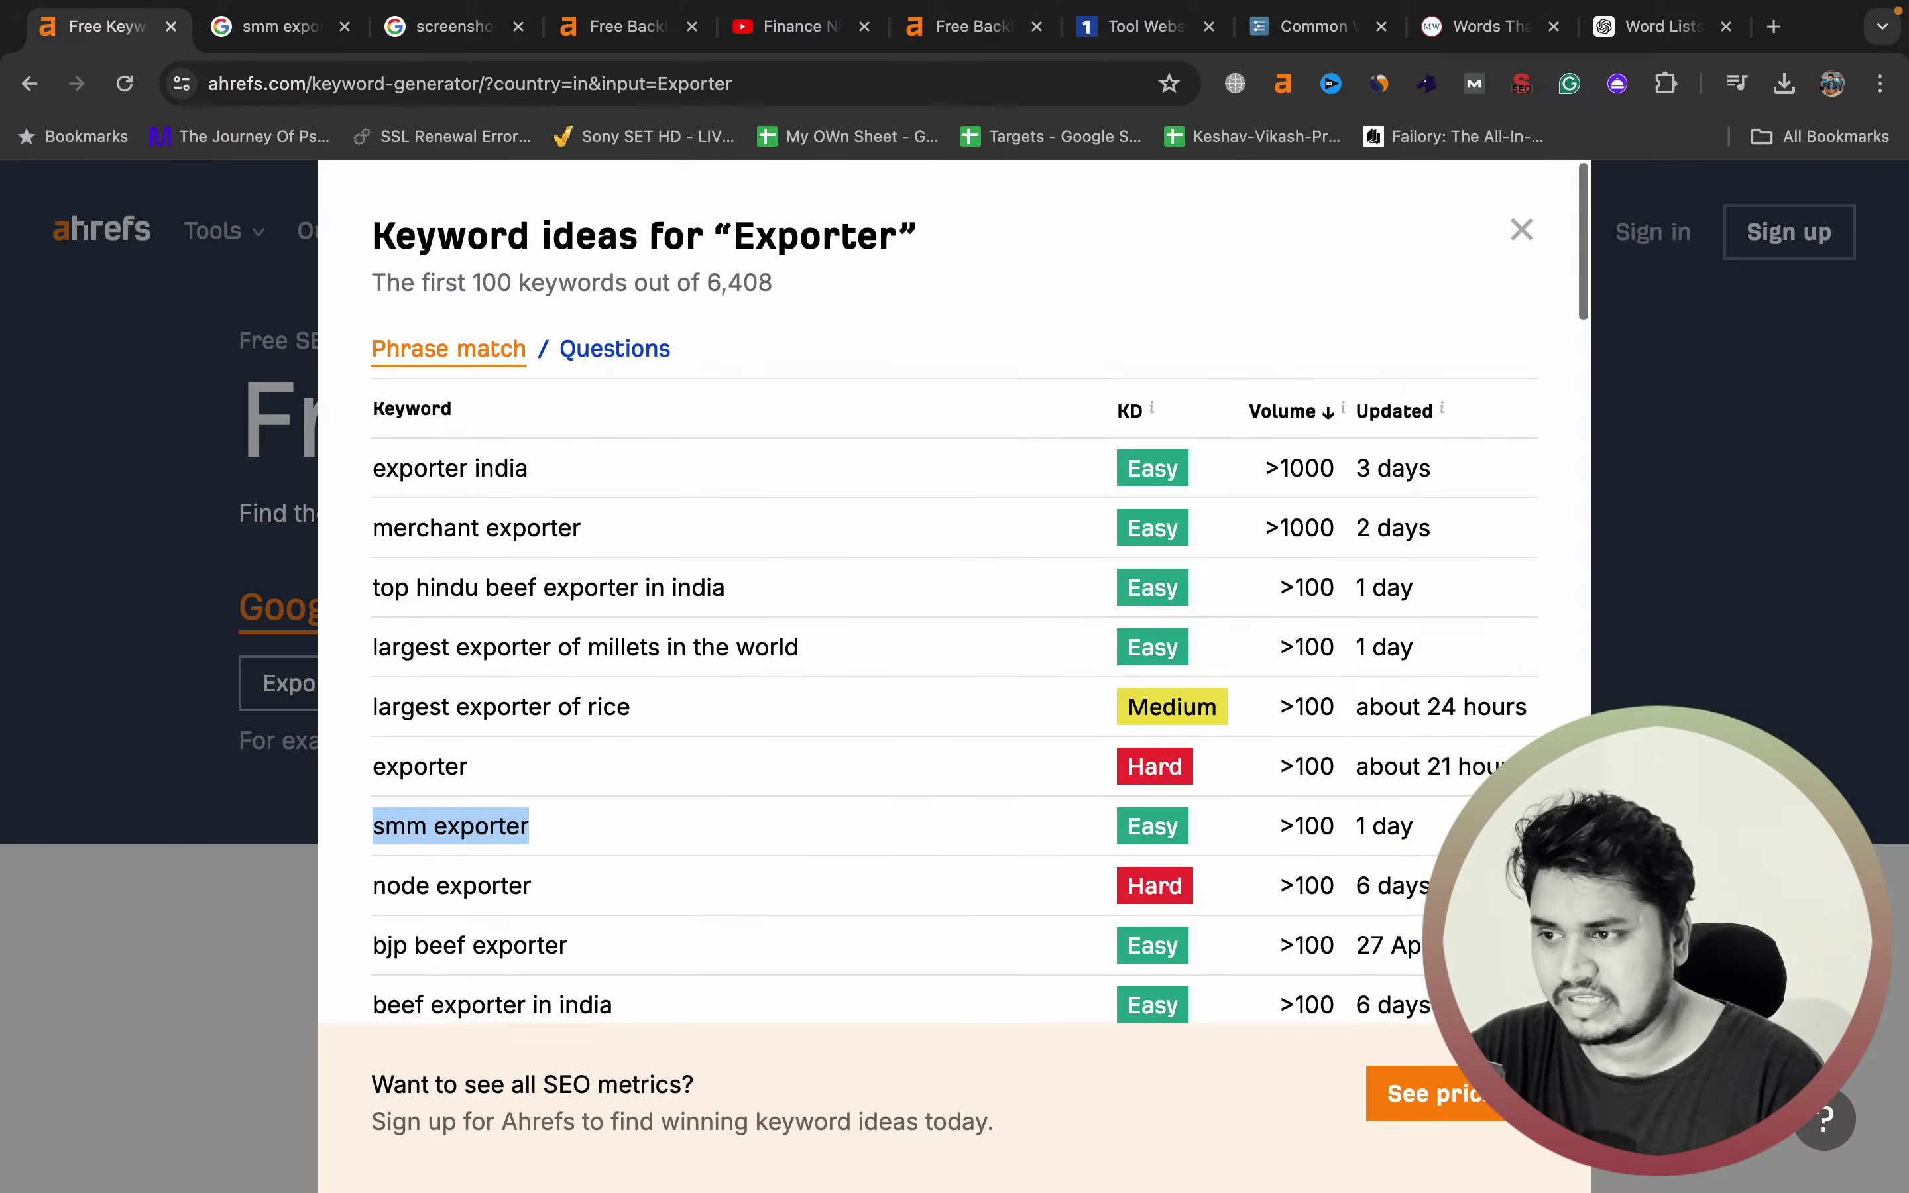
- Look further down the ChatGPT word list and copy "Interpreter"
{"action": "left_click", "coordinate": [1664, 27]}
{"action": "scroll", "coordinate": [606, 742], "scroll_direction": "down", "scroll_amount": 3}
{"action": "double_click", "coordinate": [604, 743]}
{"action": "scroll", "coordinate": [606, 742], "scroll_direction": "down", "scroll_amount": 2}
{"action": "scroll", "coordinate": [599, 817], "scroll_direction": "down", "scroll_amount": 5}
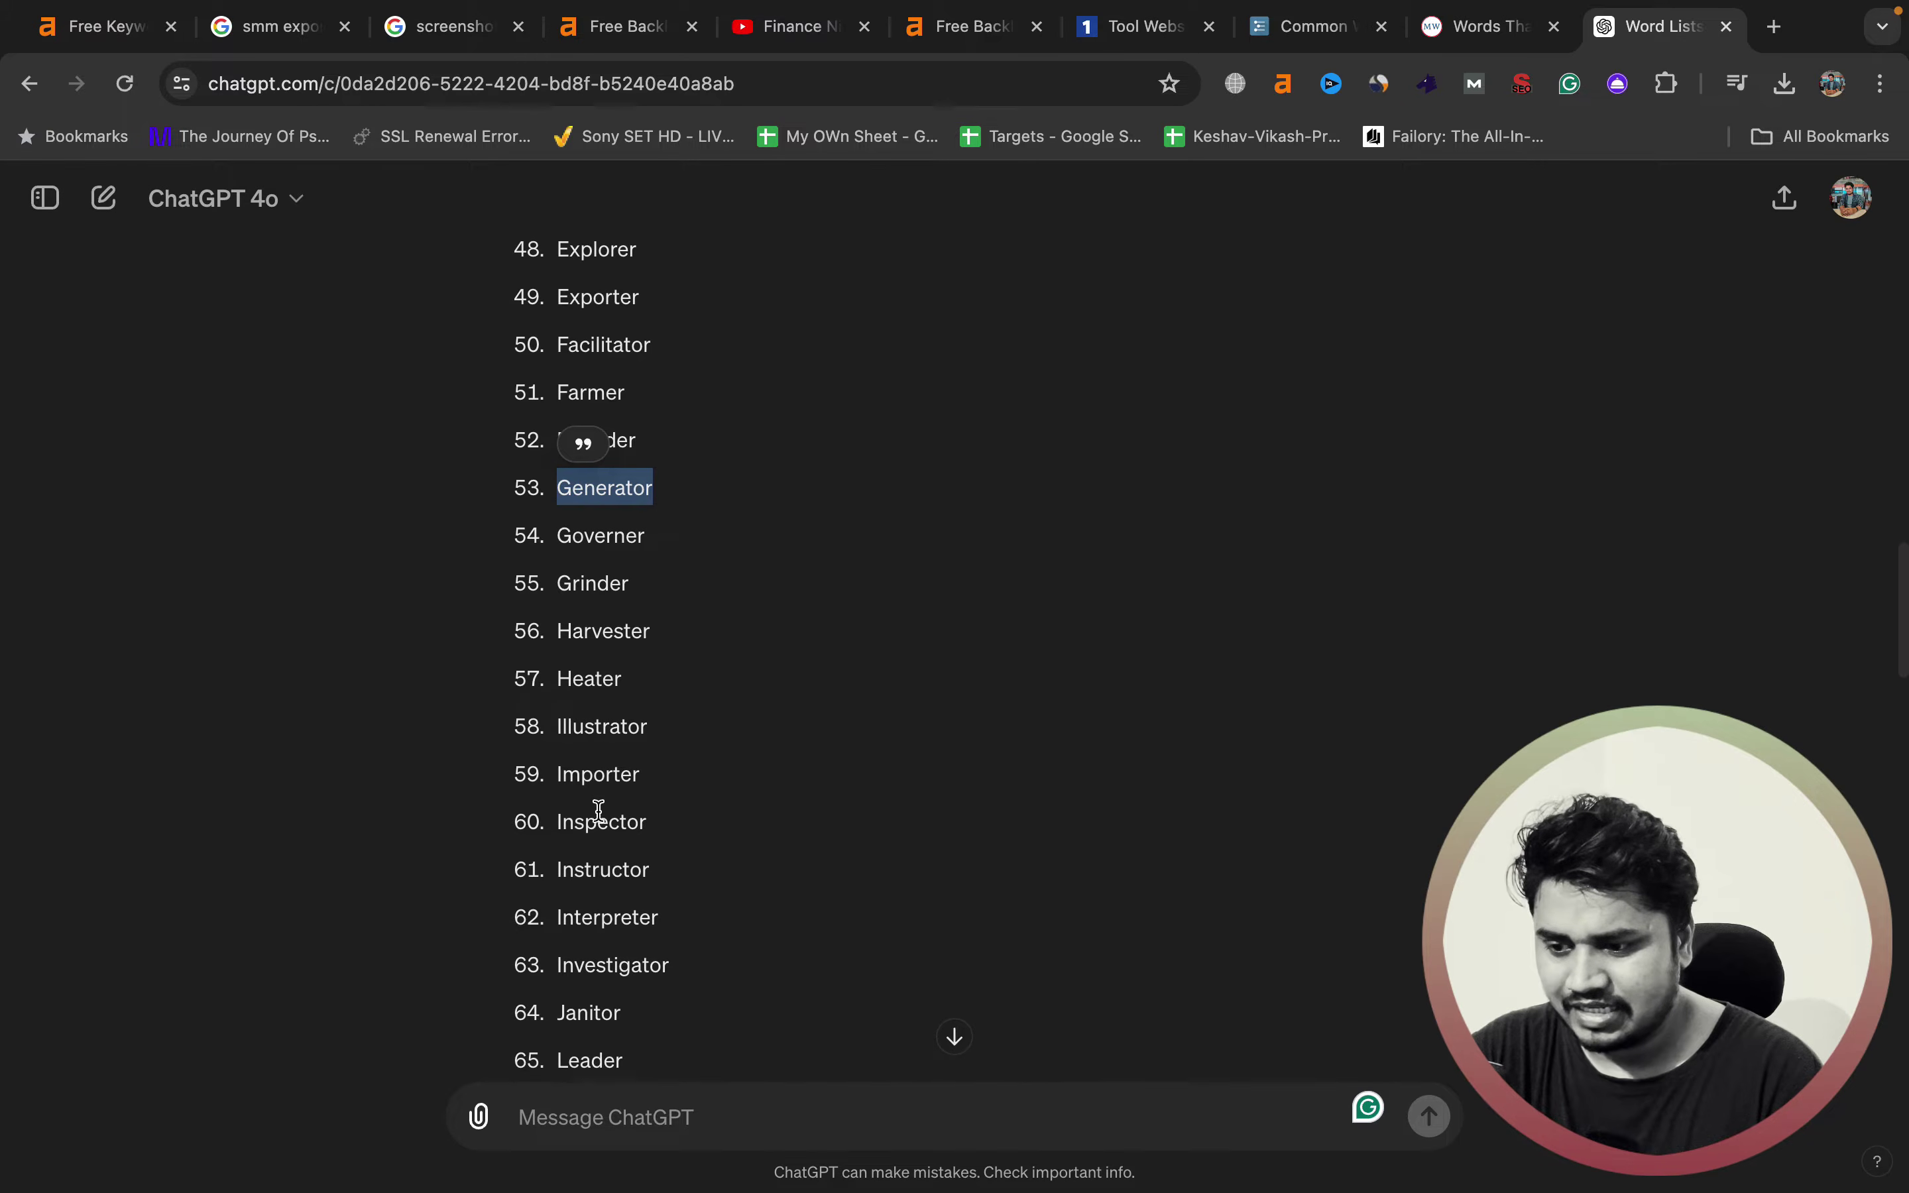
{"action": "scroll", "coordinate": [603, 821], "scroll_direction": "down", "scroll_amount": 2}
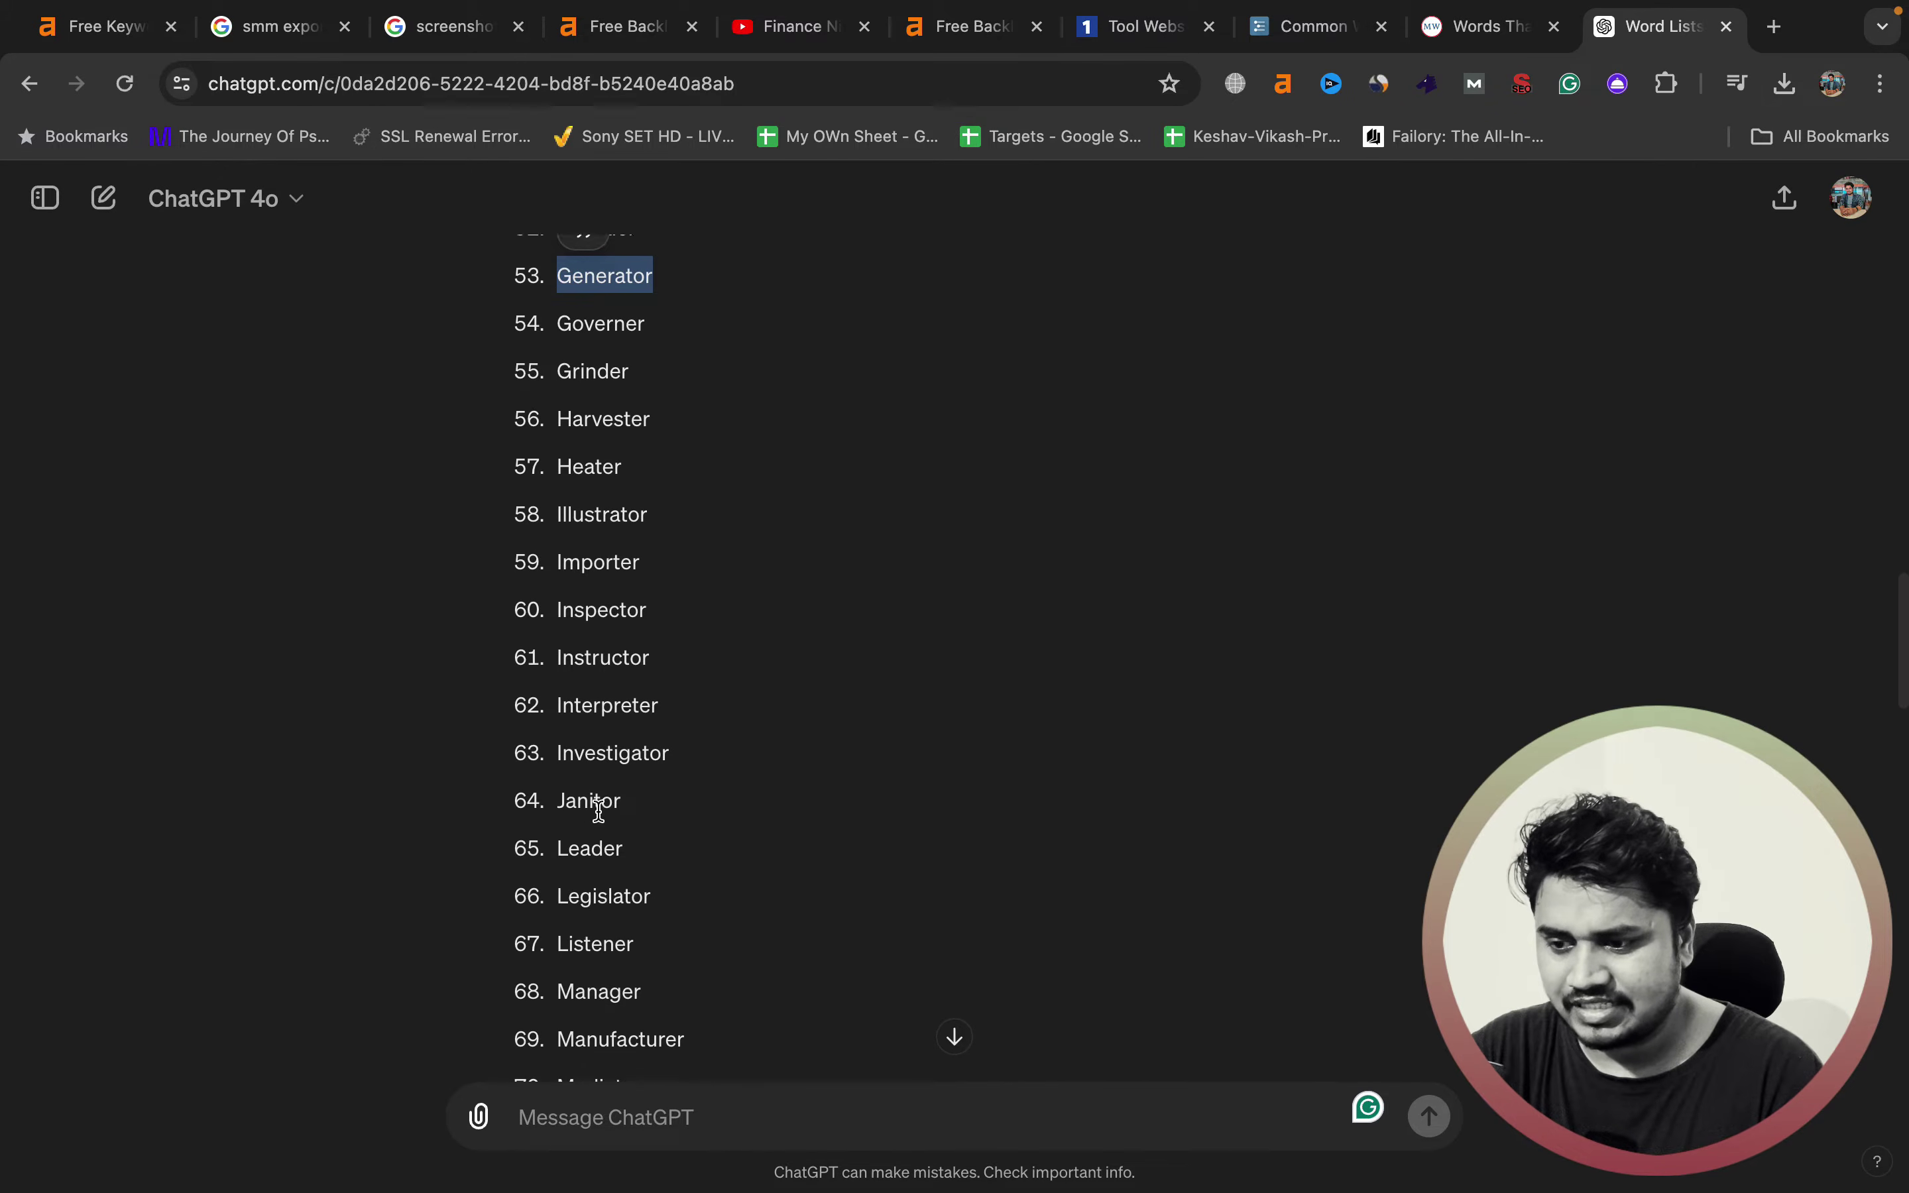
{"action": "double_click", "coordinate": [607, 604]}
{"action": "key", "text": "cmd+c"}
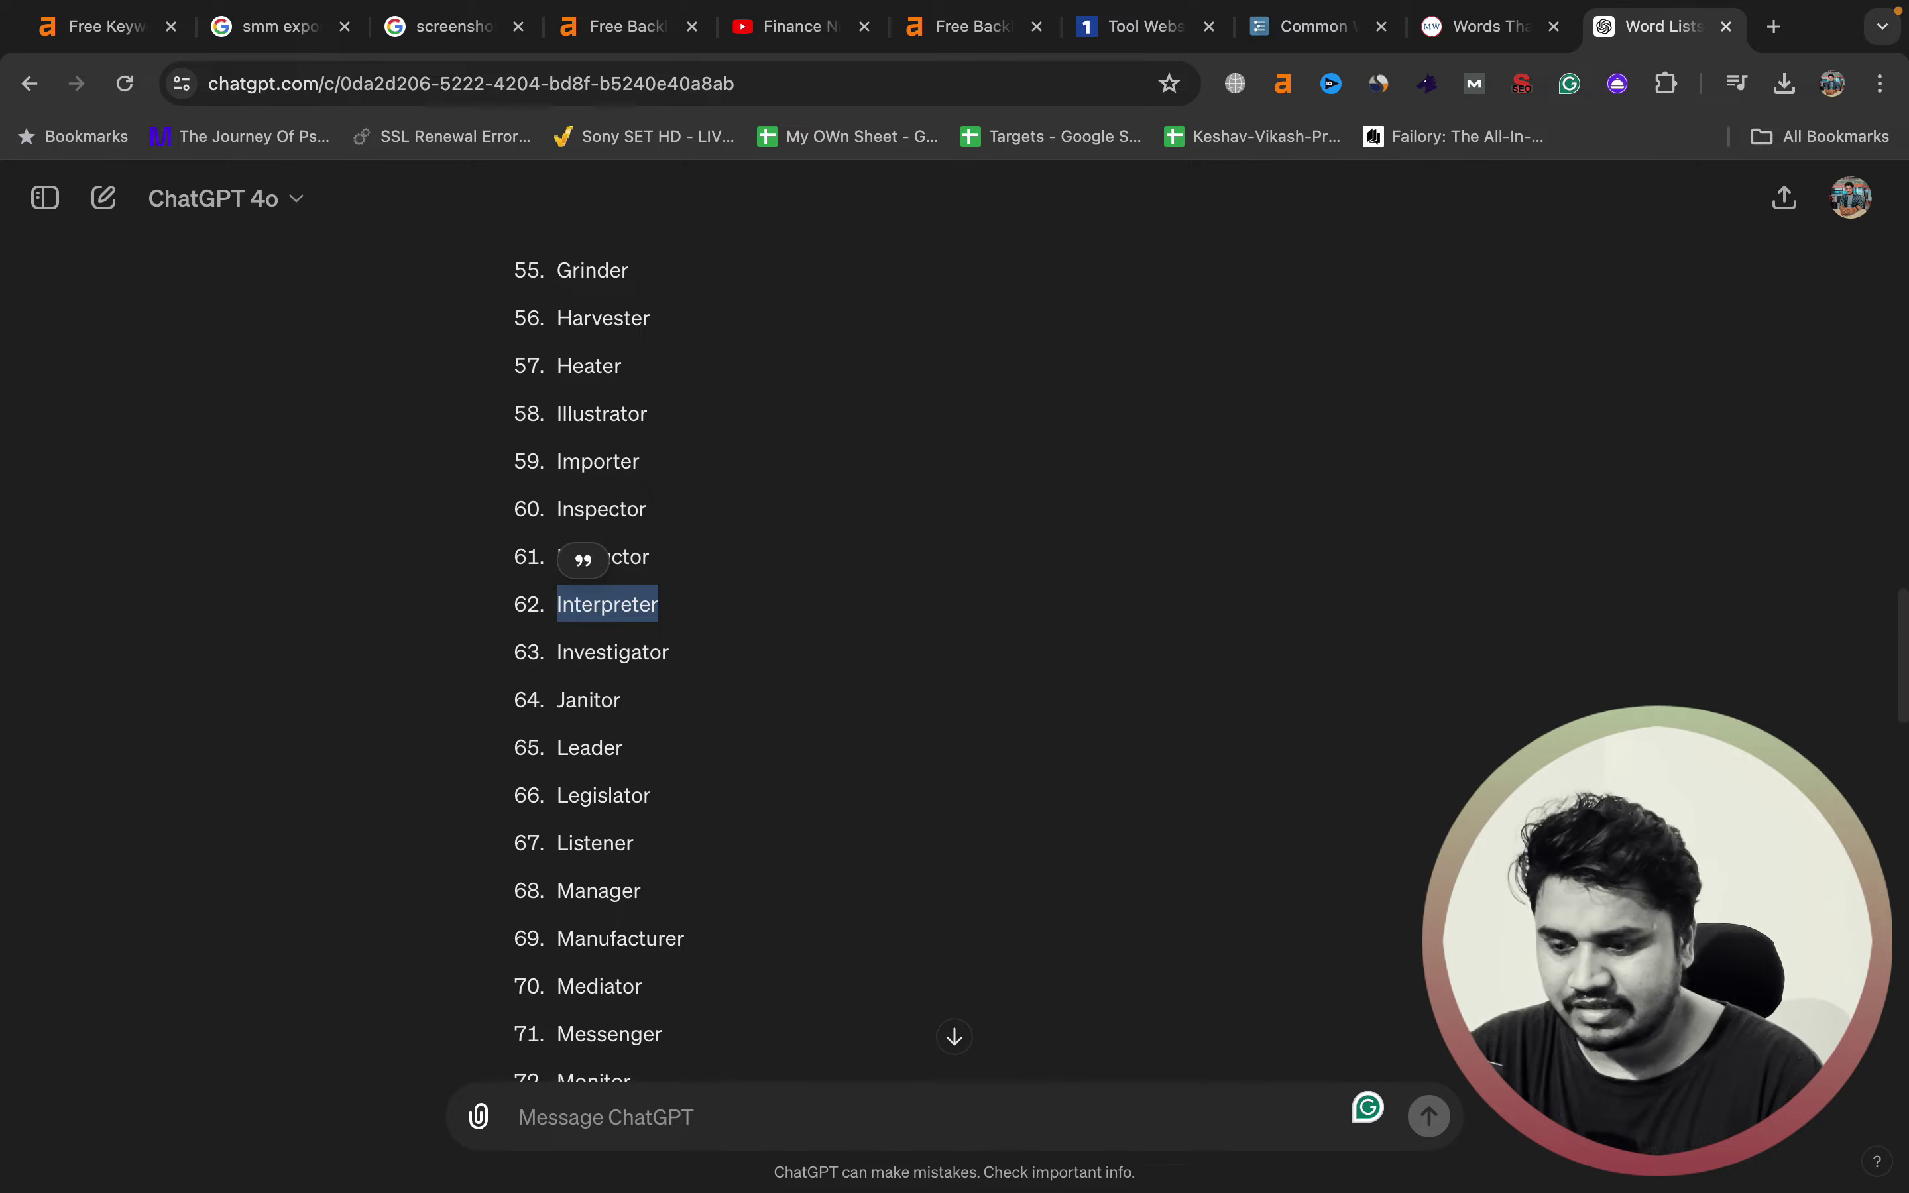
- Replace "Exporter" in the Ahrefs Free Keyword Generator with "Interpreter" and generate its keyword ideas
{"action": "left_click", "coordinate": [107, 26]}
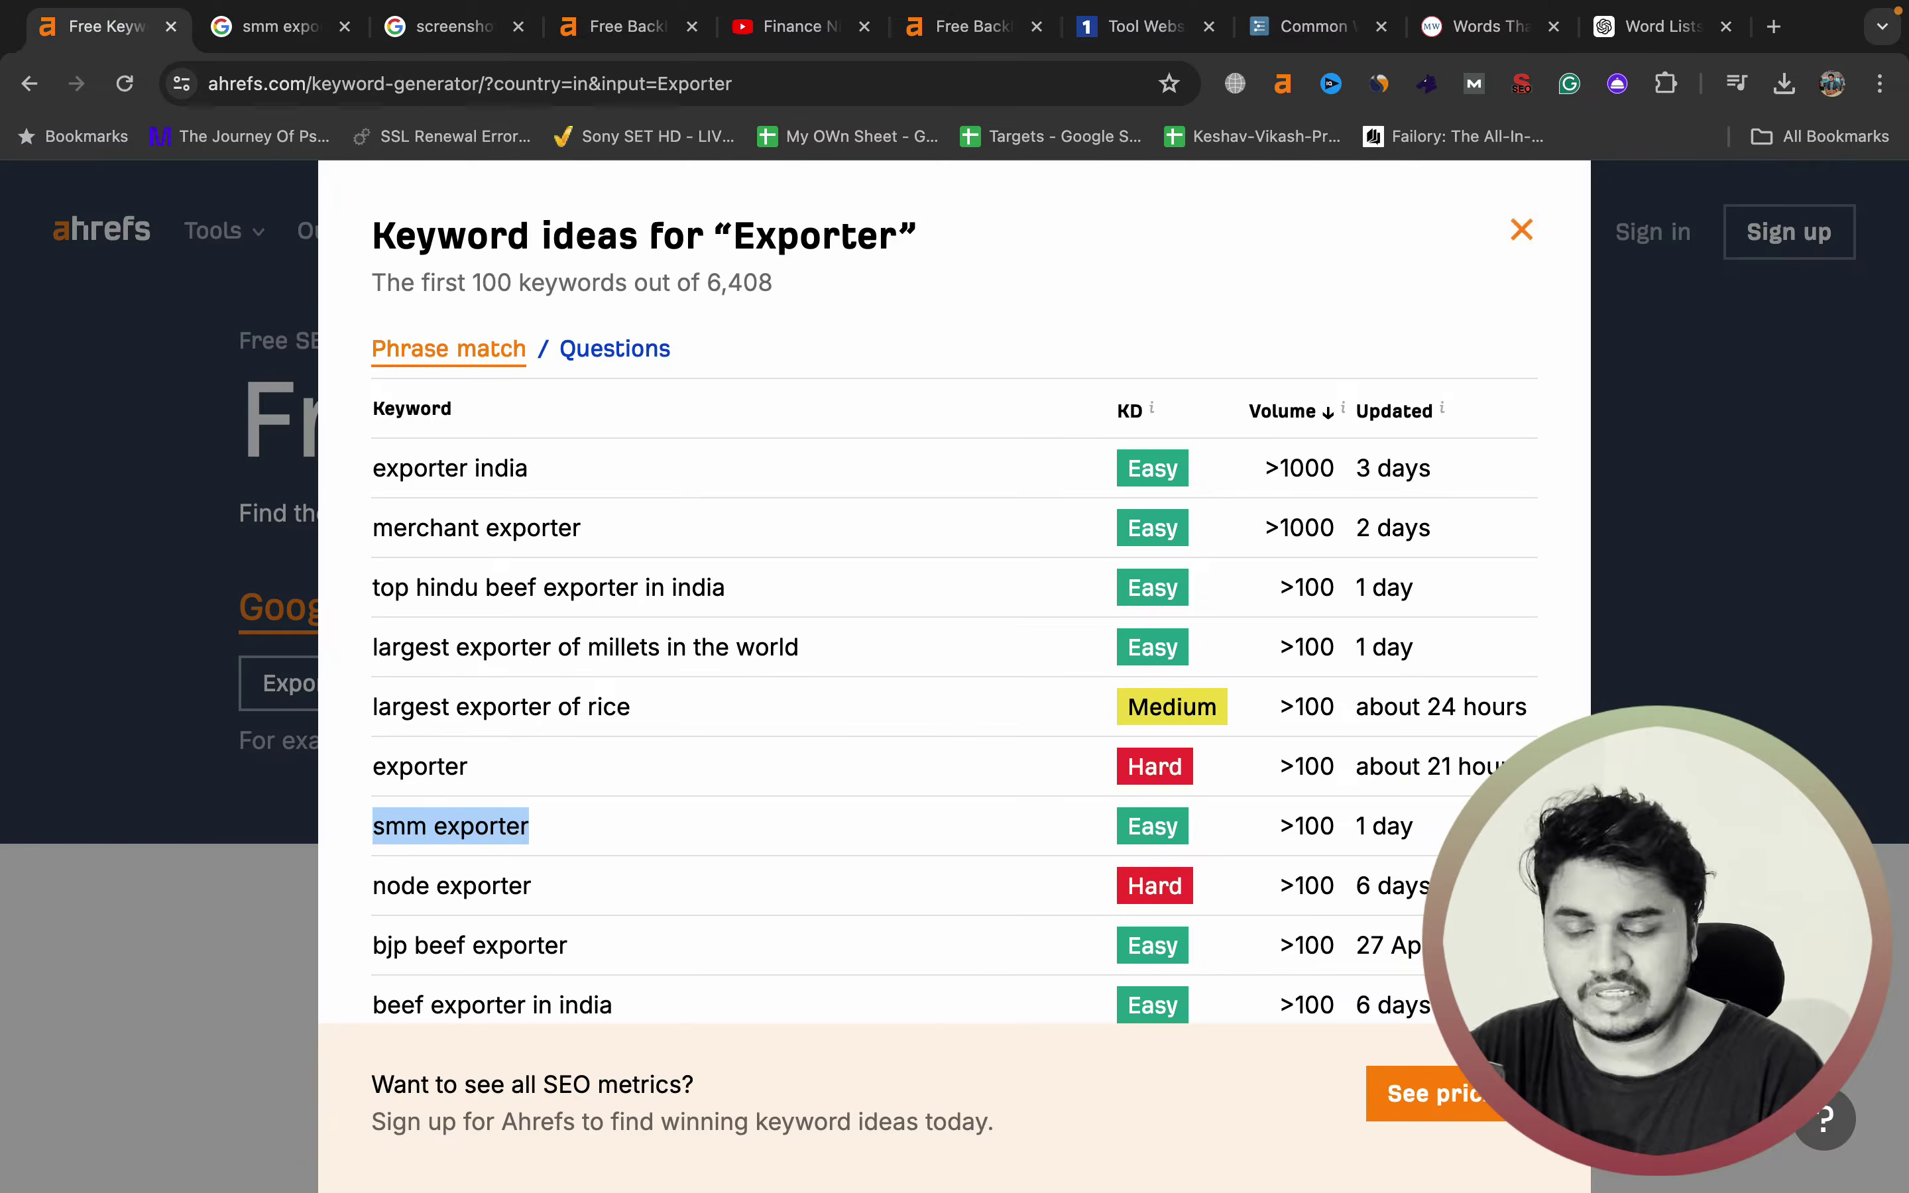
{"action": "left_click", "coordinate": [1522, 230]}
{"action": "double_click", "coordinate": [324, 683]}
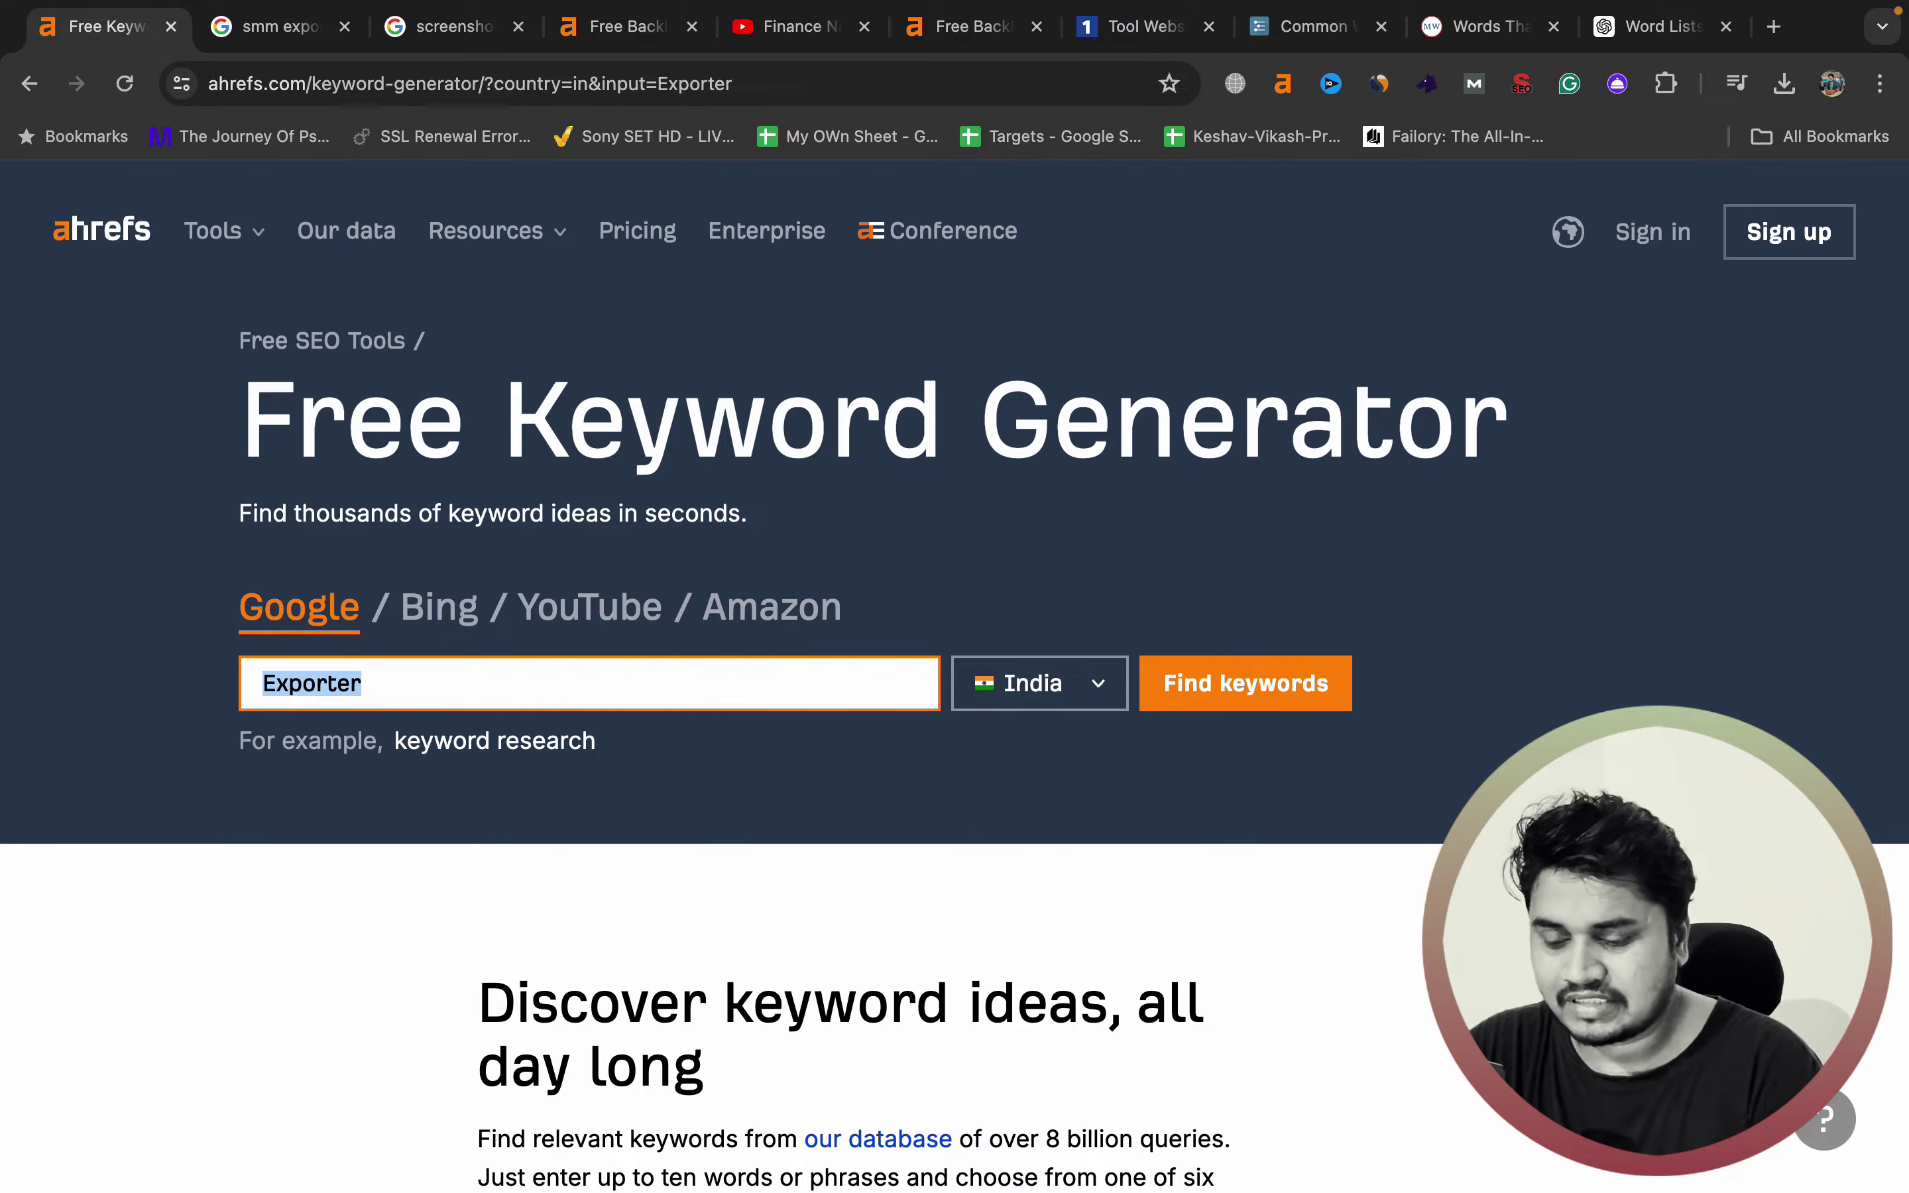
{"action": "key", "text": "cmd+v"}
{"action": "key", "text": "Return"}
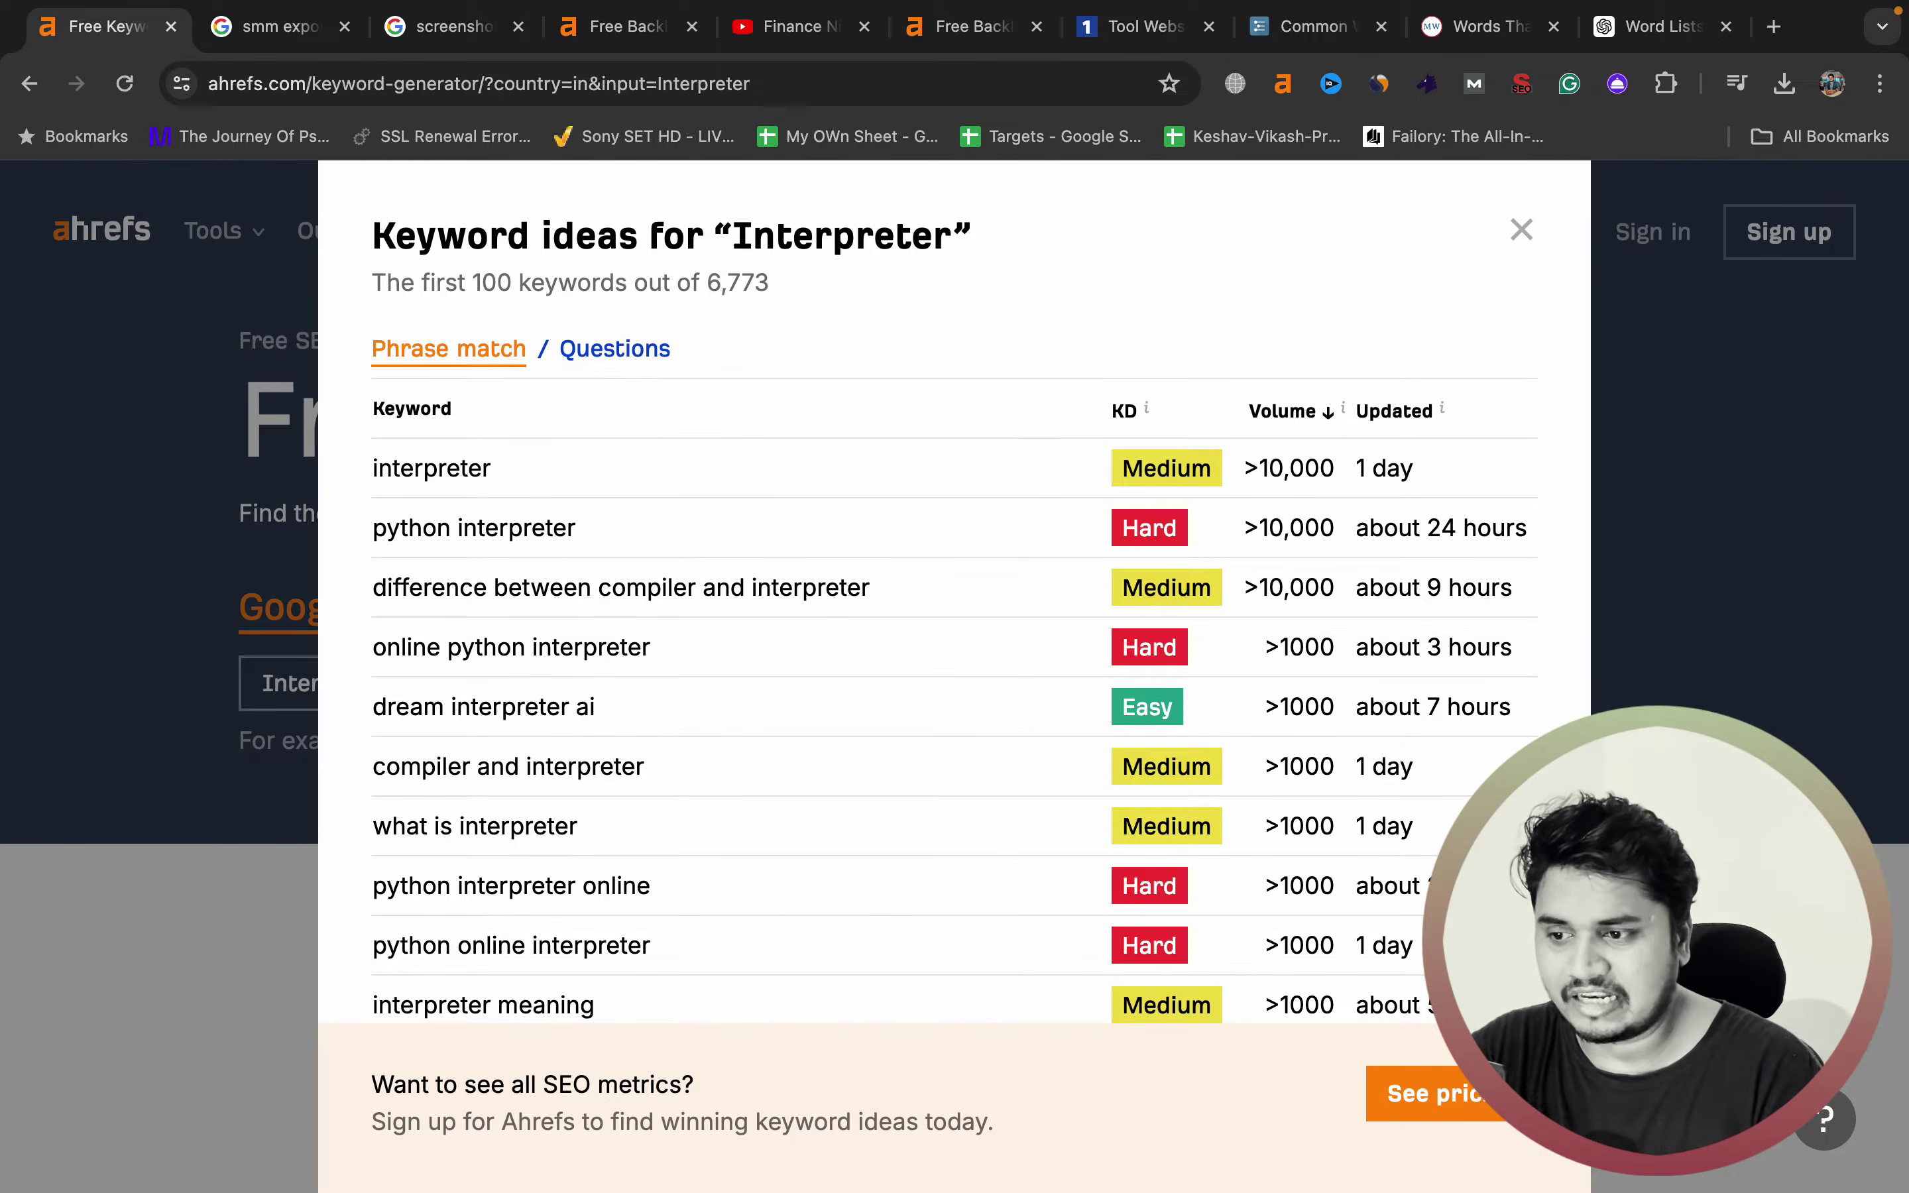
- Search Google for "online python interpreter" from the "Interpreter" keyword ideas
{"action": "left_click_drag", "start_coordinate": [578, 527], "coordinate": [374, 527]}
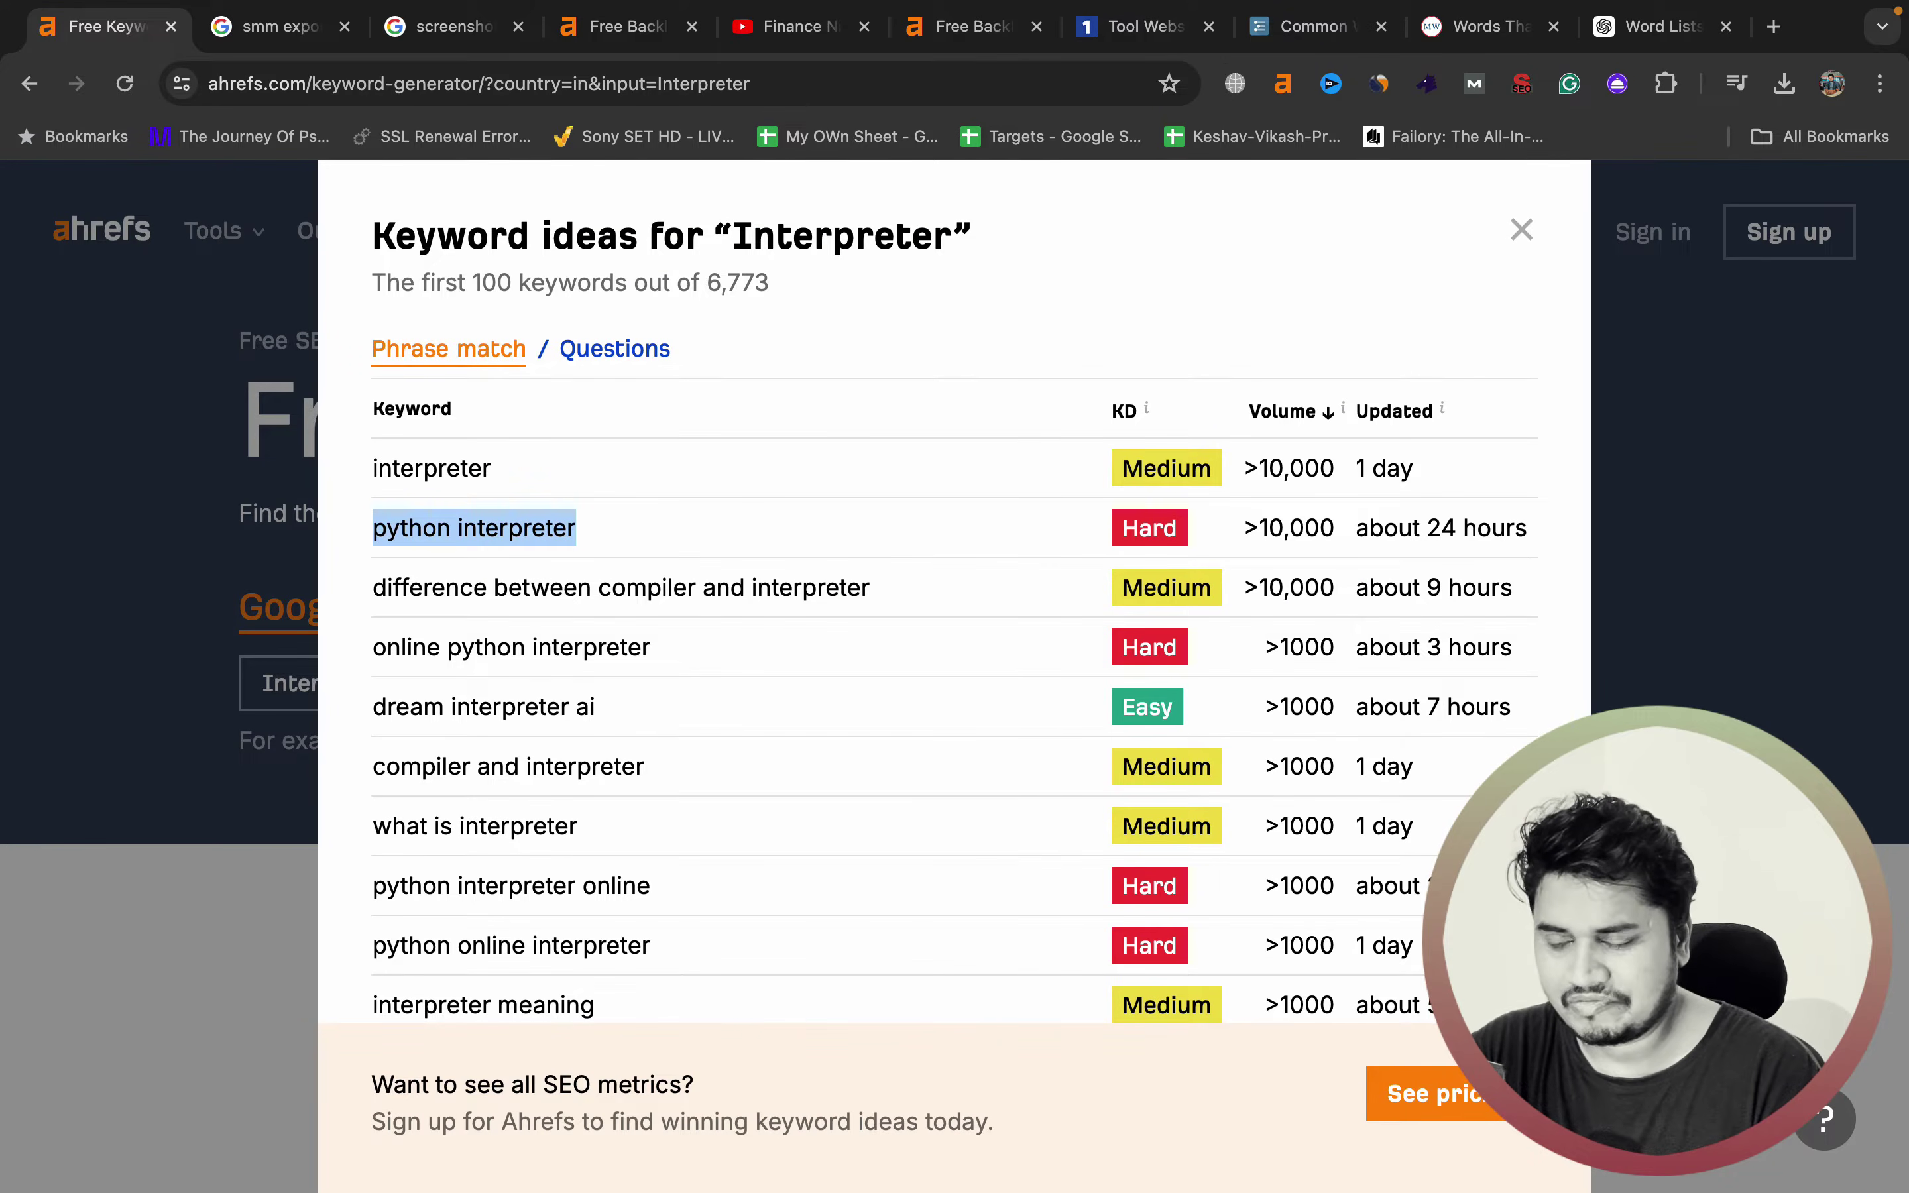
{"action": "double_click", "coordinate": [505, 651]}
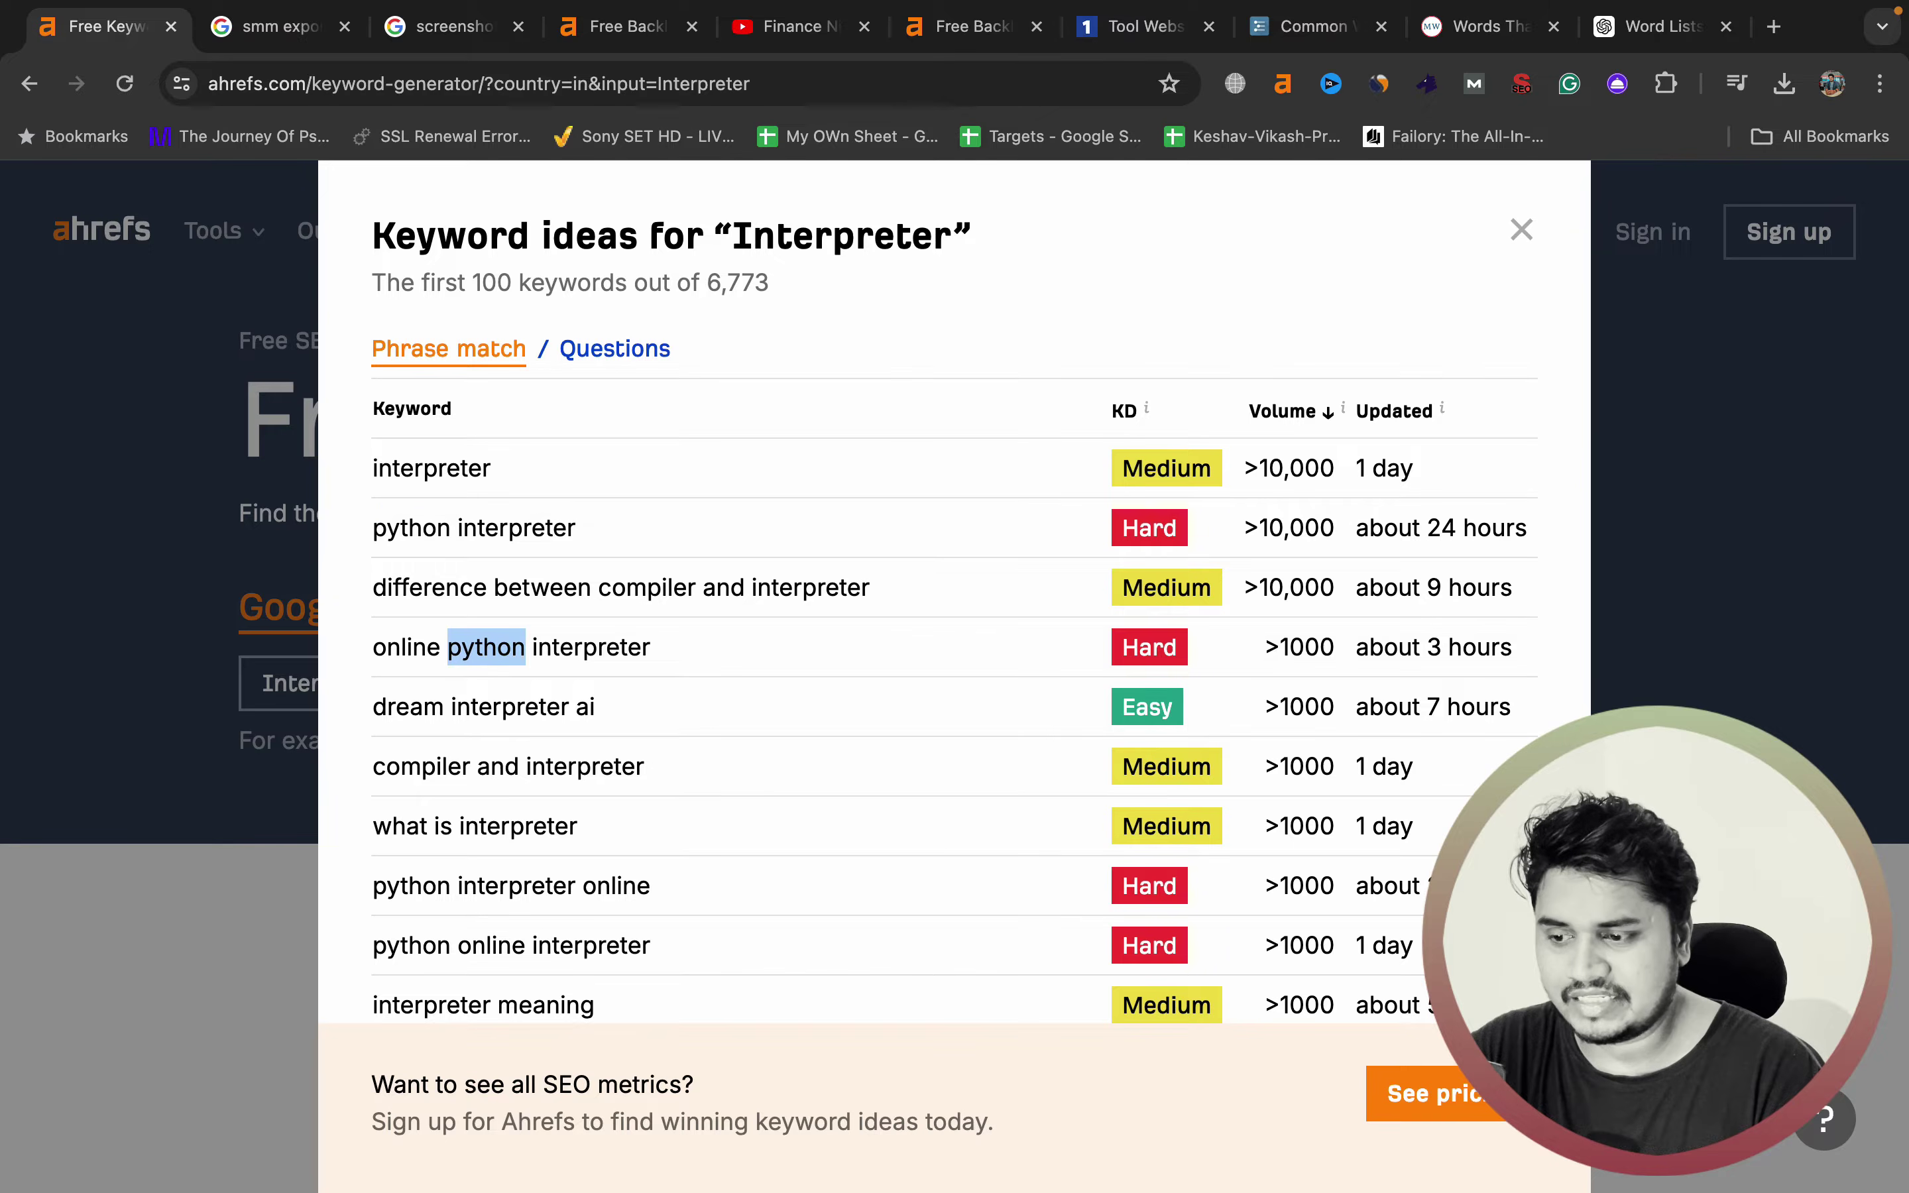
{"action": "triple_click", "coordinate": [509, 655]}
{"action": "right_click", "coordinate": [511, 667]}
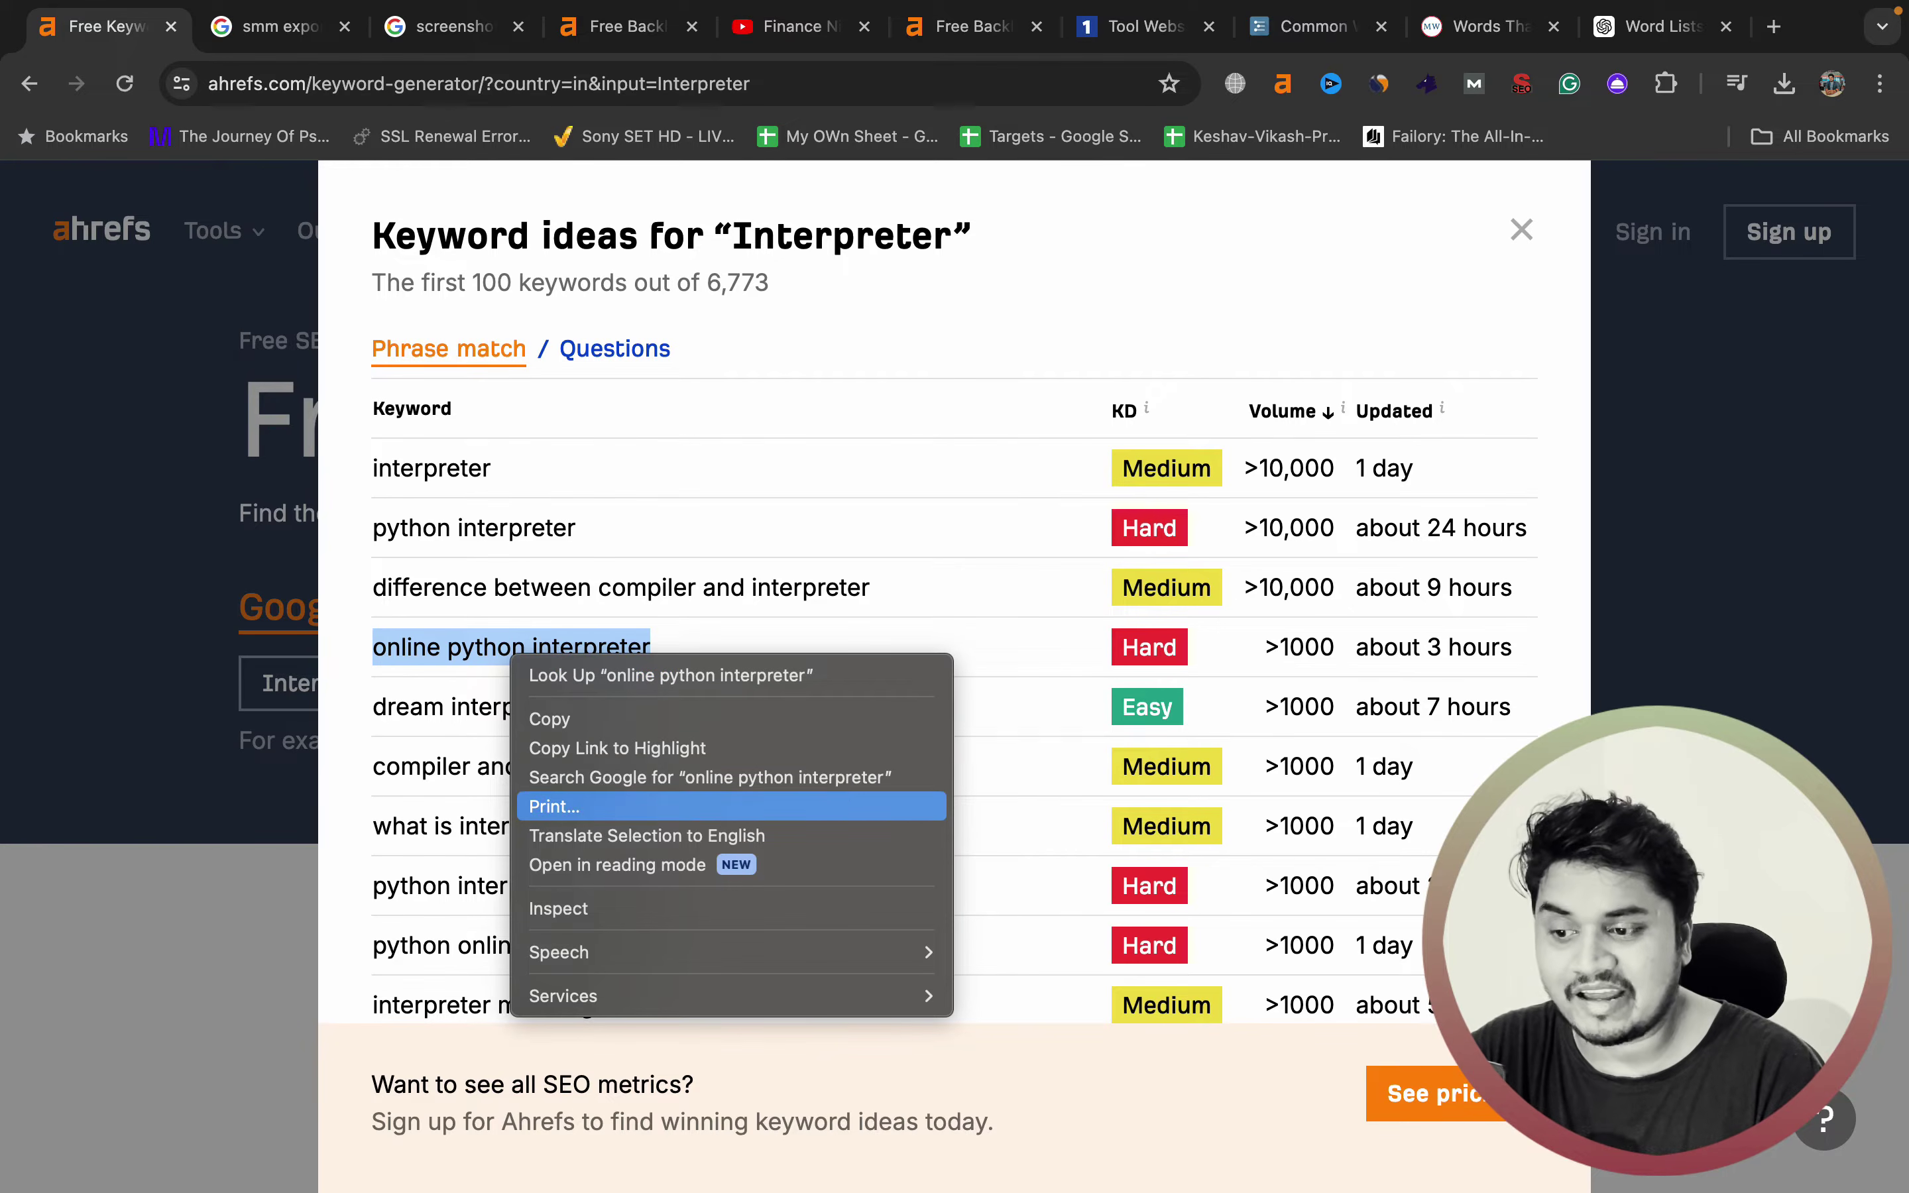
{"action": "left_click", "coordinate": [709, 777]}
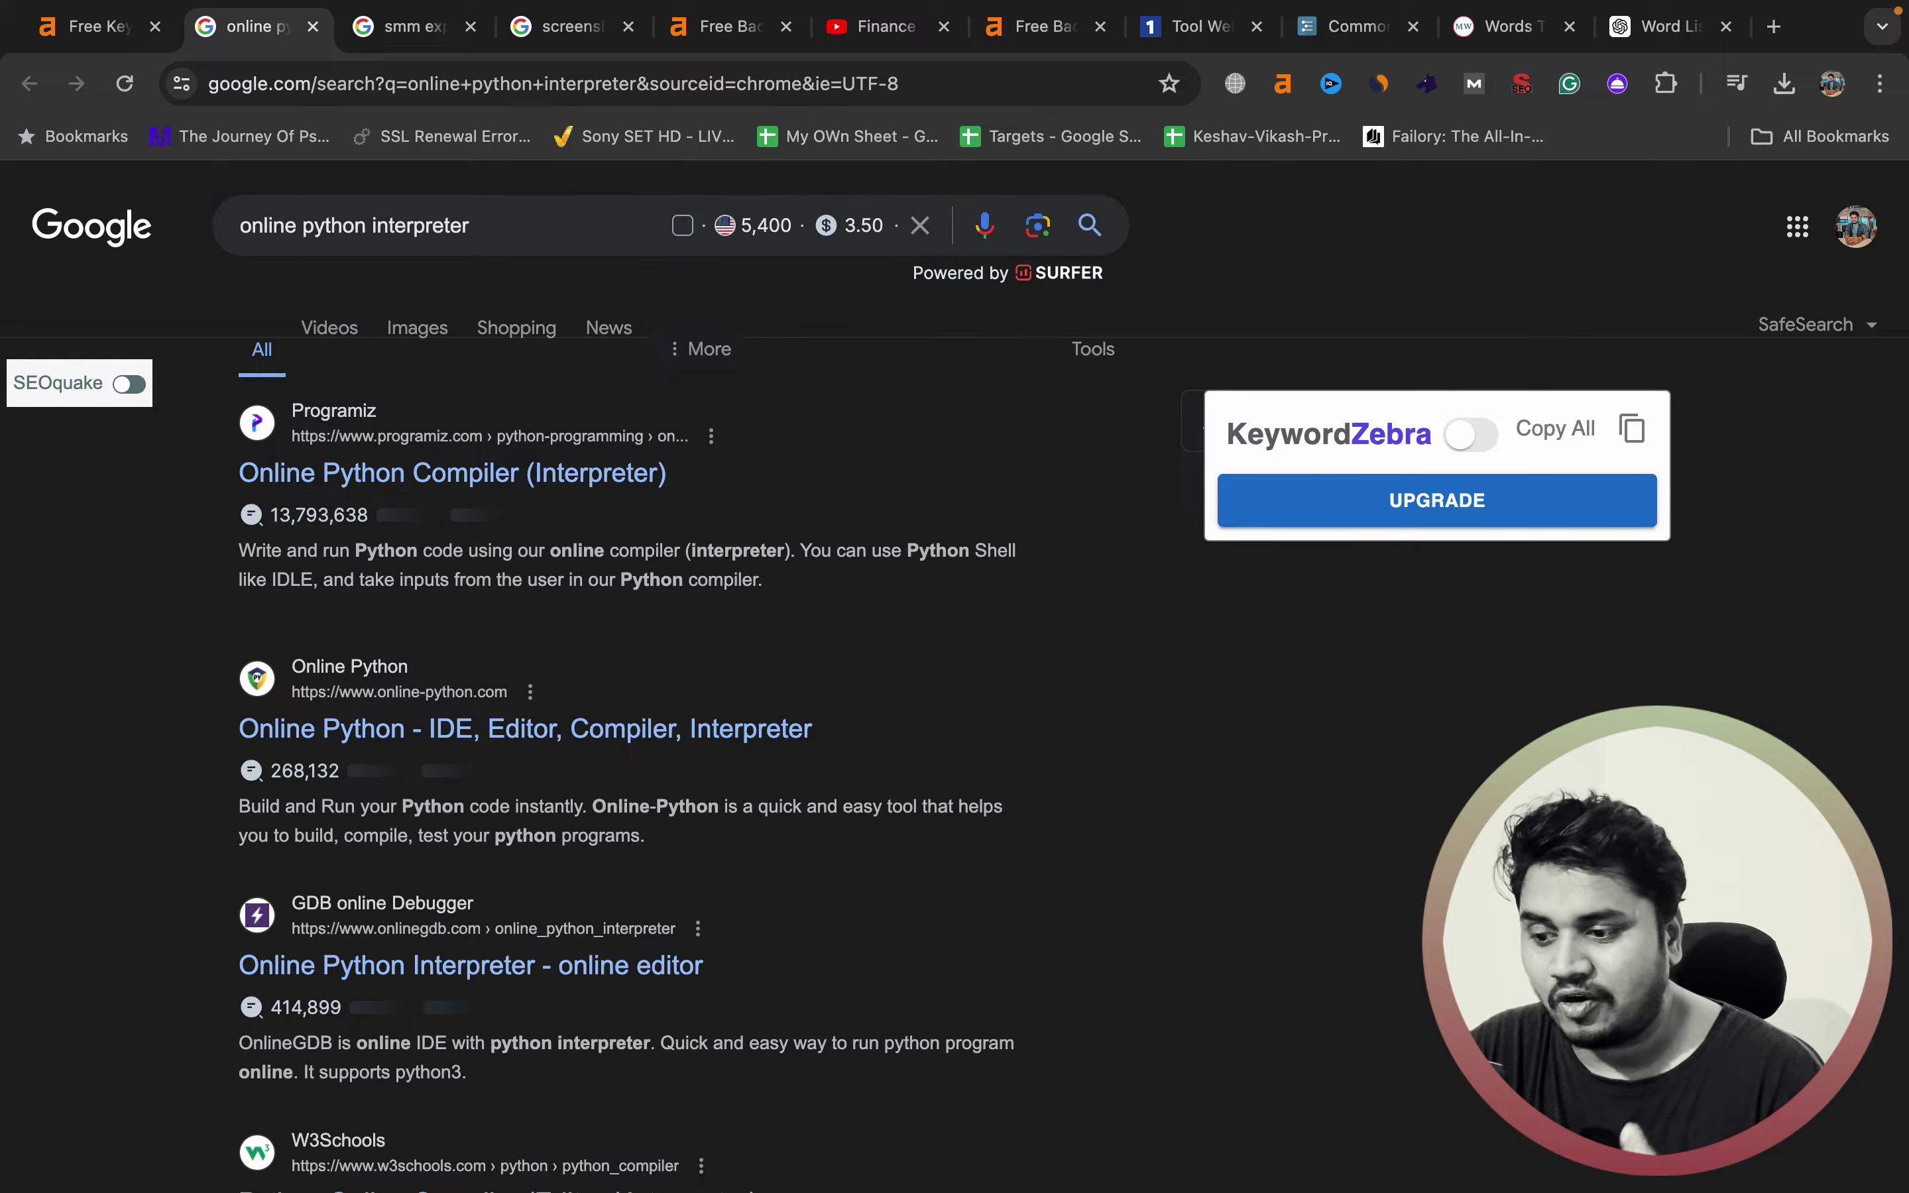
- Open the GDB online Debugger result for "online python interpreter" in a separate tab and view its page
{"action": "scroll", "coordinate": [473, 758], "scroll_direction": "down", "scroll_amount": 3}
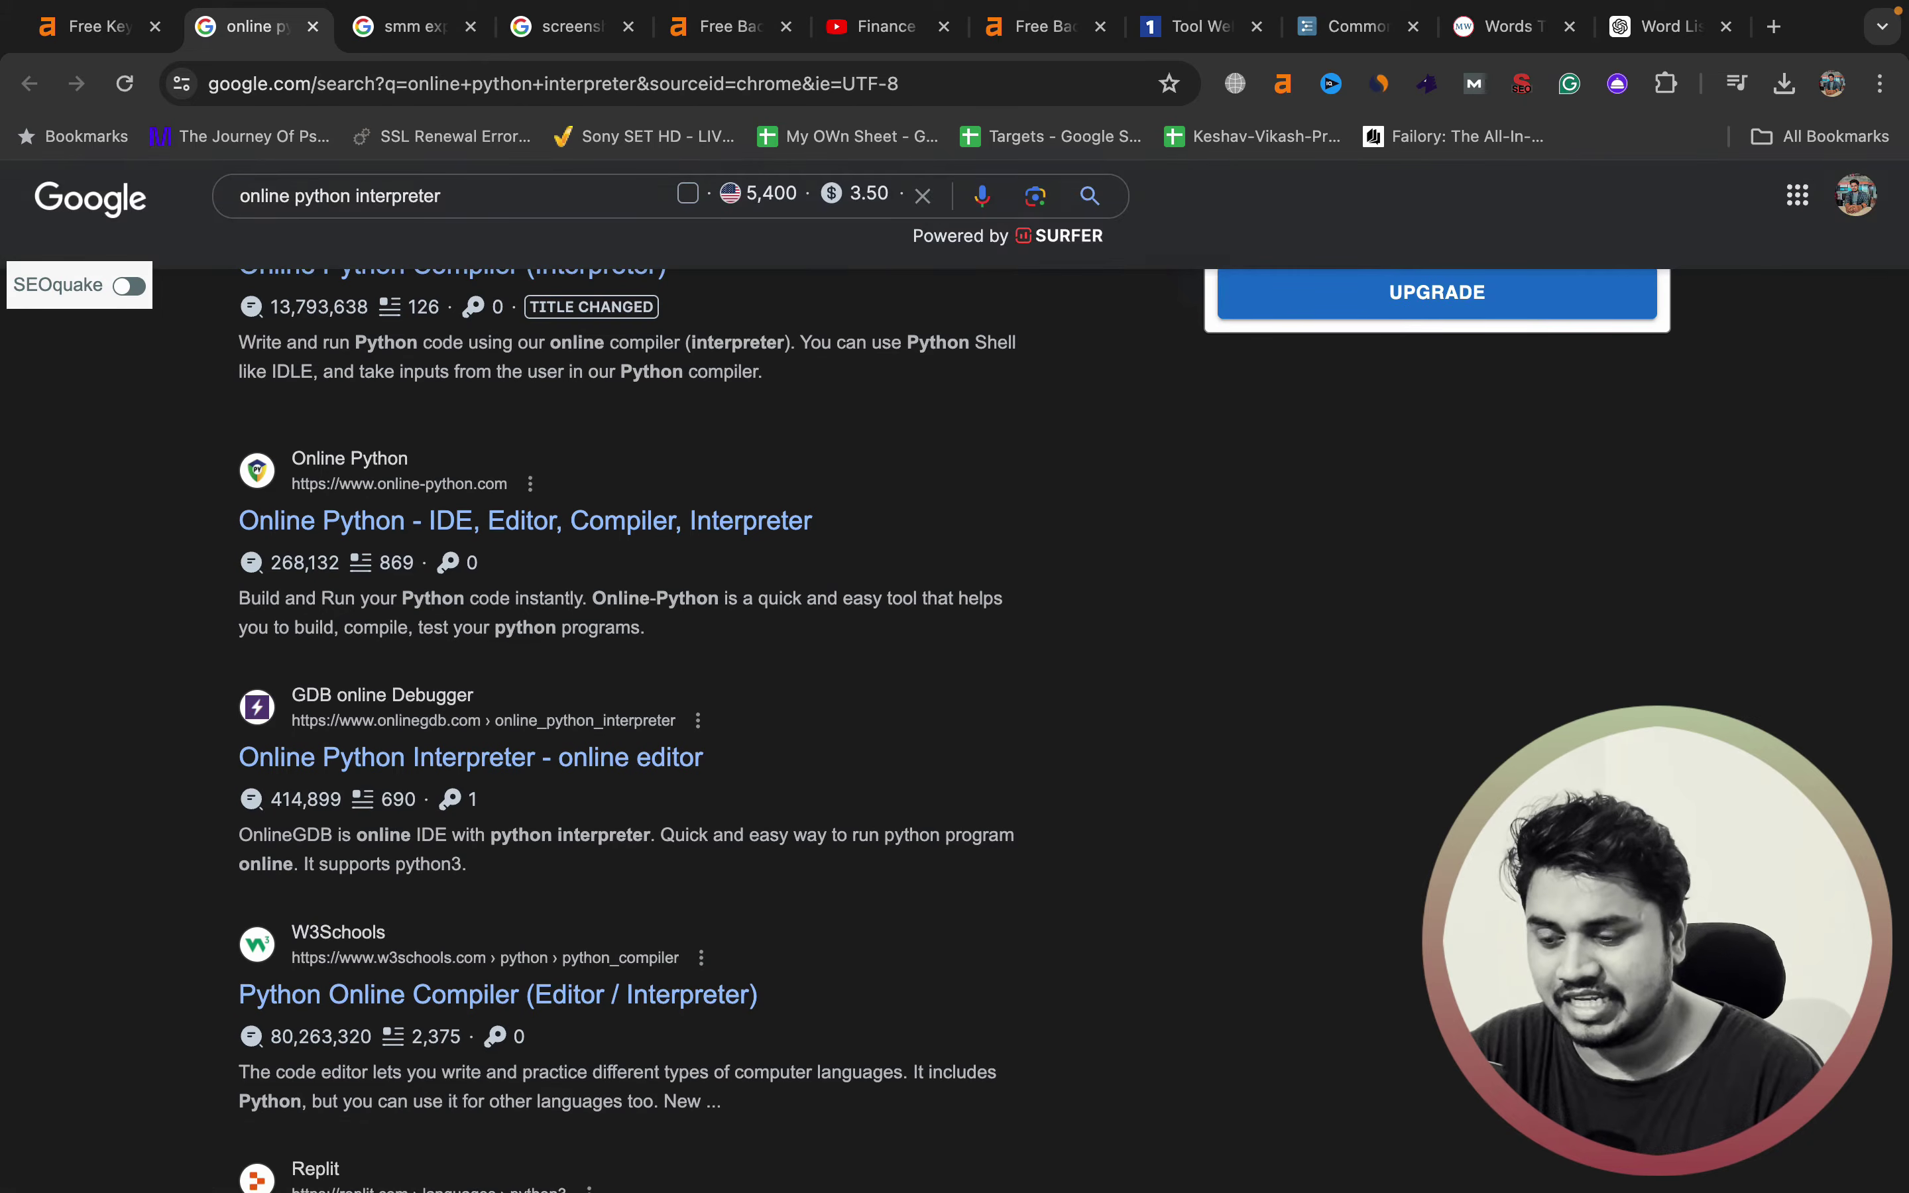
{"action": "right_click", "coordinate": [460, 724]}
{"action": "left_click", "coordinate": [552, 733]}
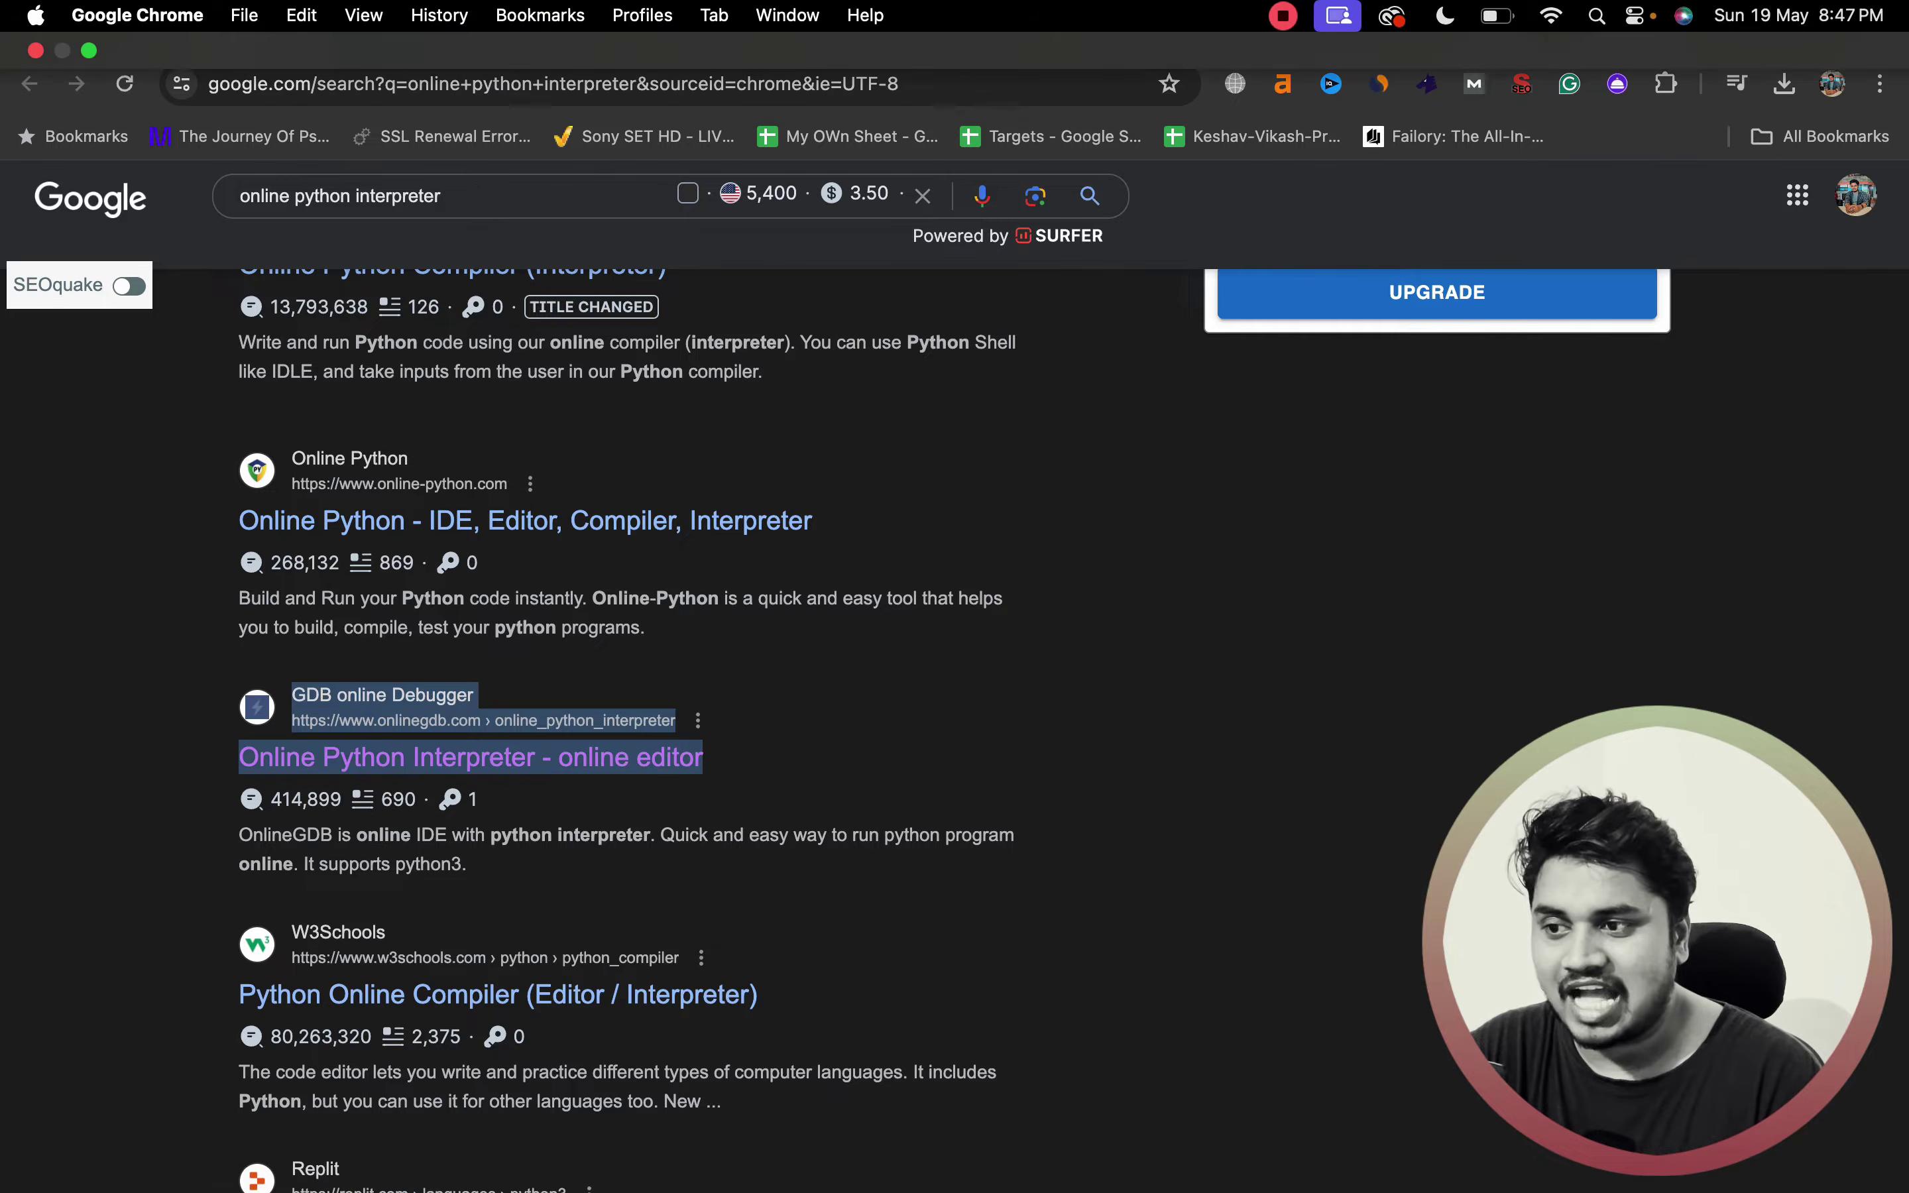
{"action": "left_click", "coordinate": [378, 26]}
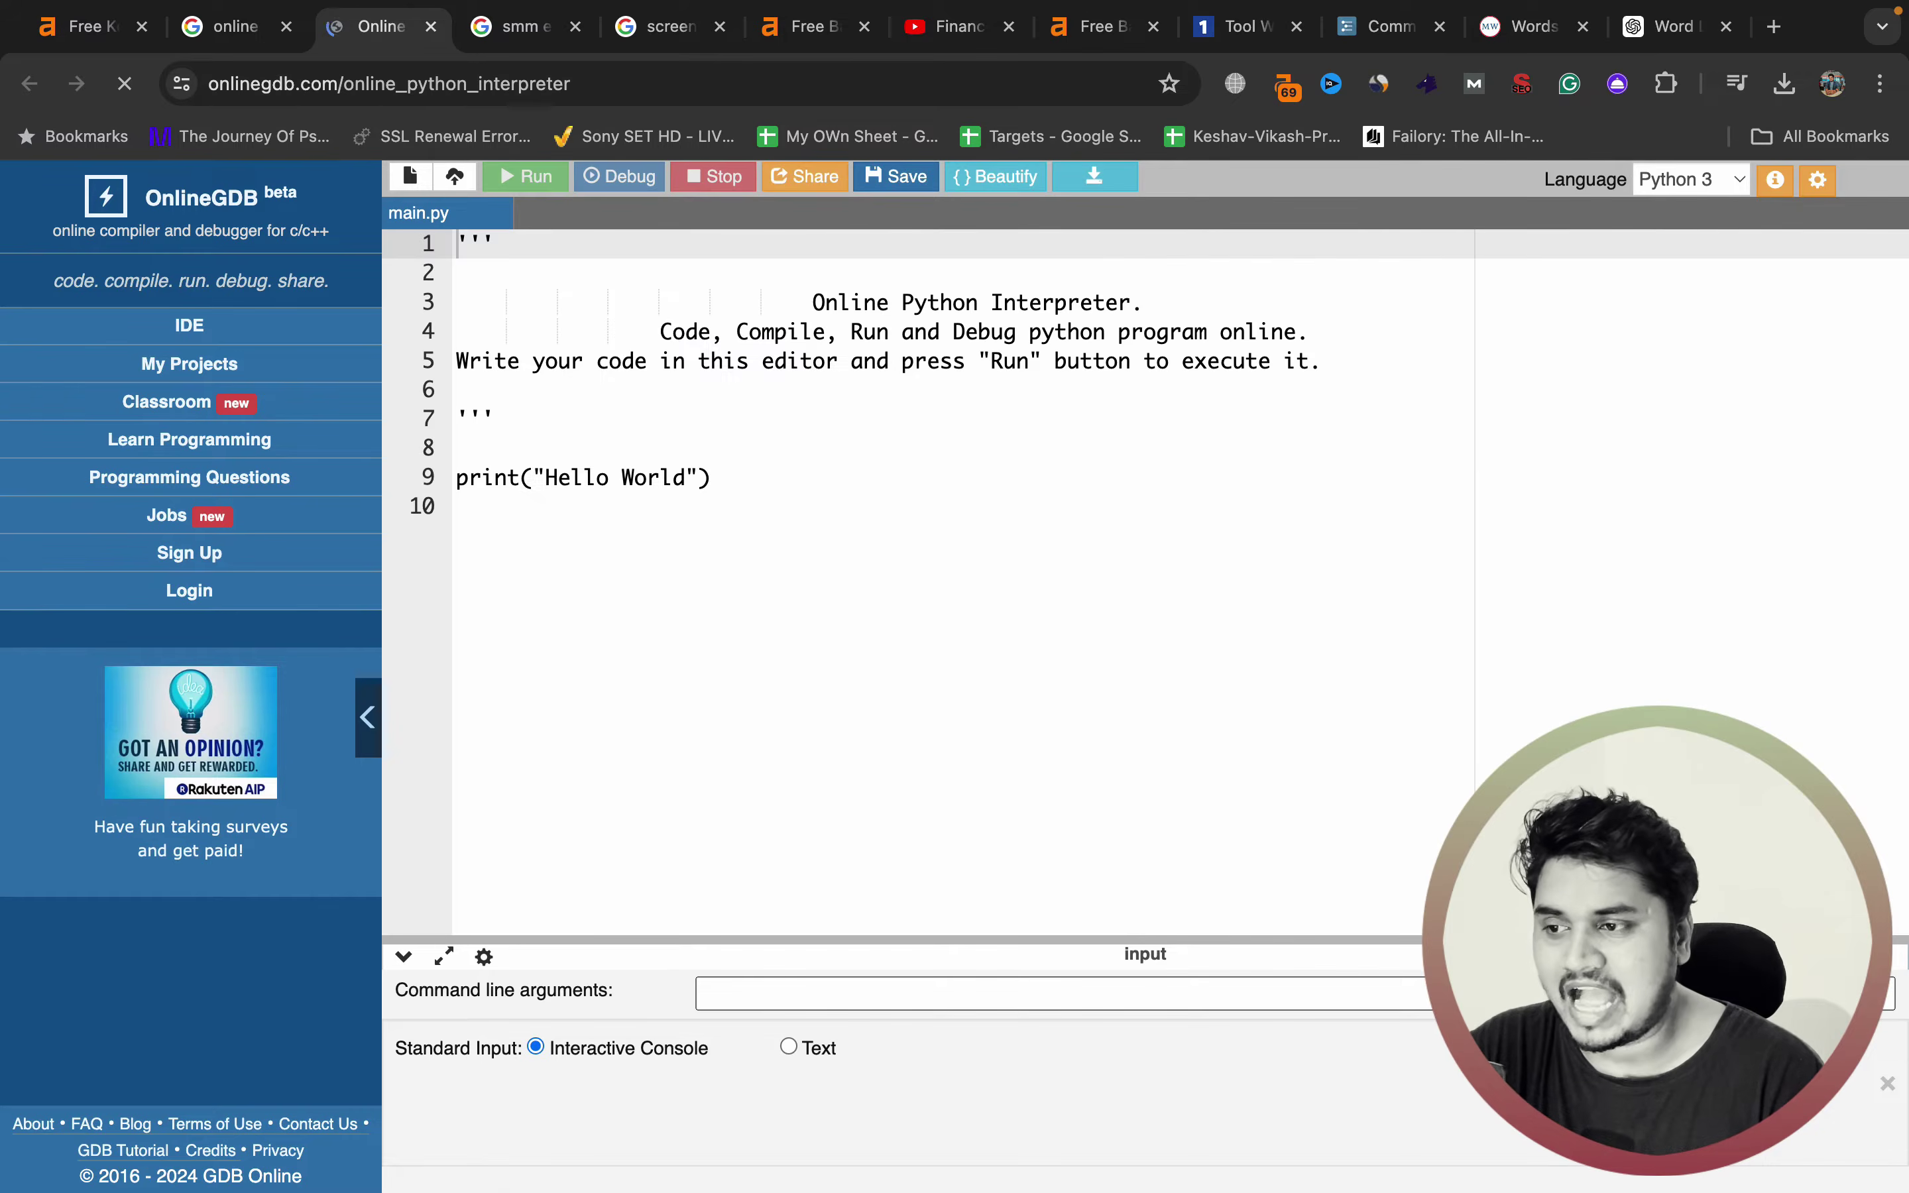
- Return to the "online python interpreter" results and review the remaining ranking sites and their traffic figures
{"action": "key", "text": "ctrl+shift+Tab"}
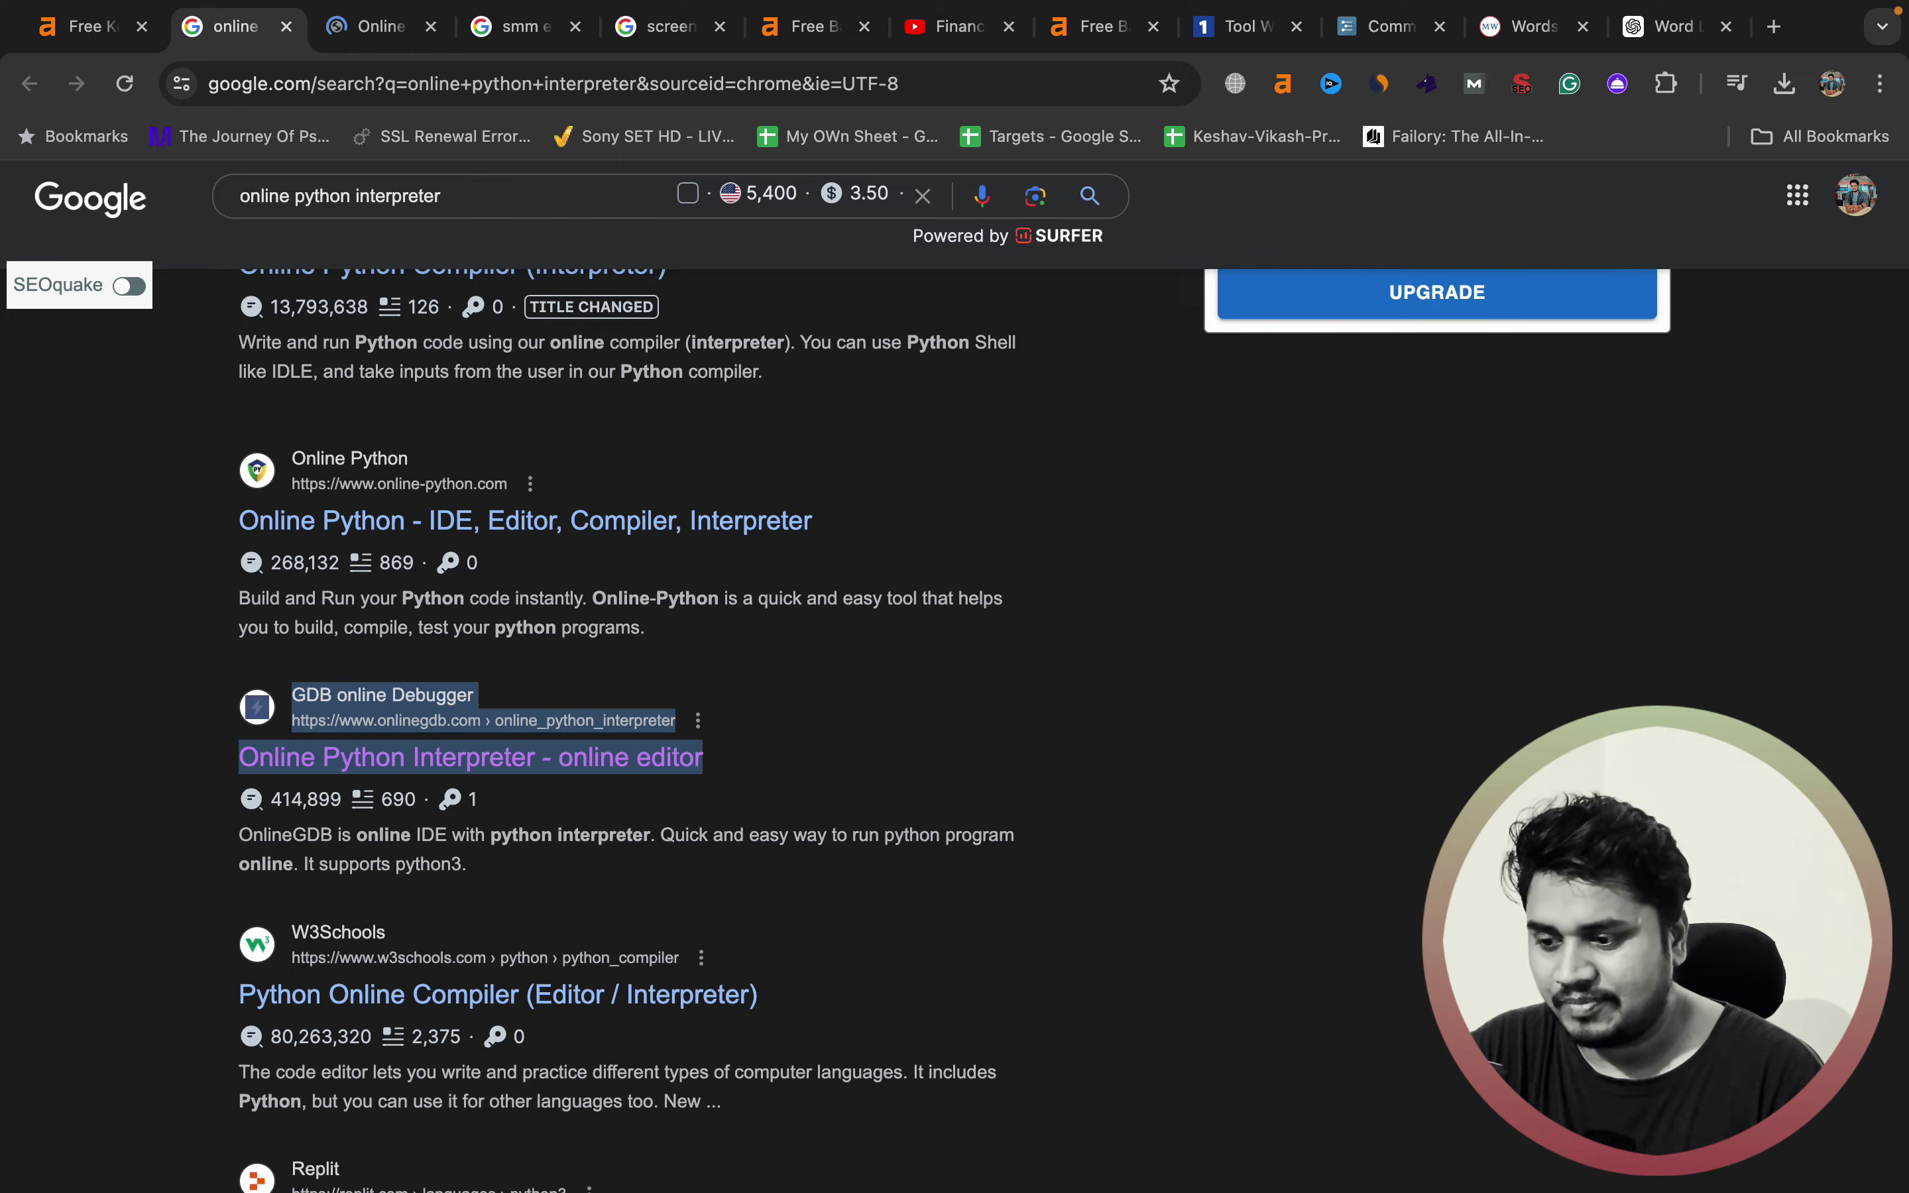
{"action": "scroll", "coordinate": [631, 709], "scroll_direction": "down", "scroll_amount": 5}
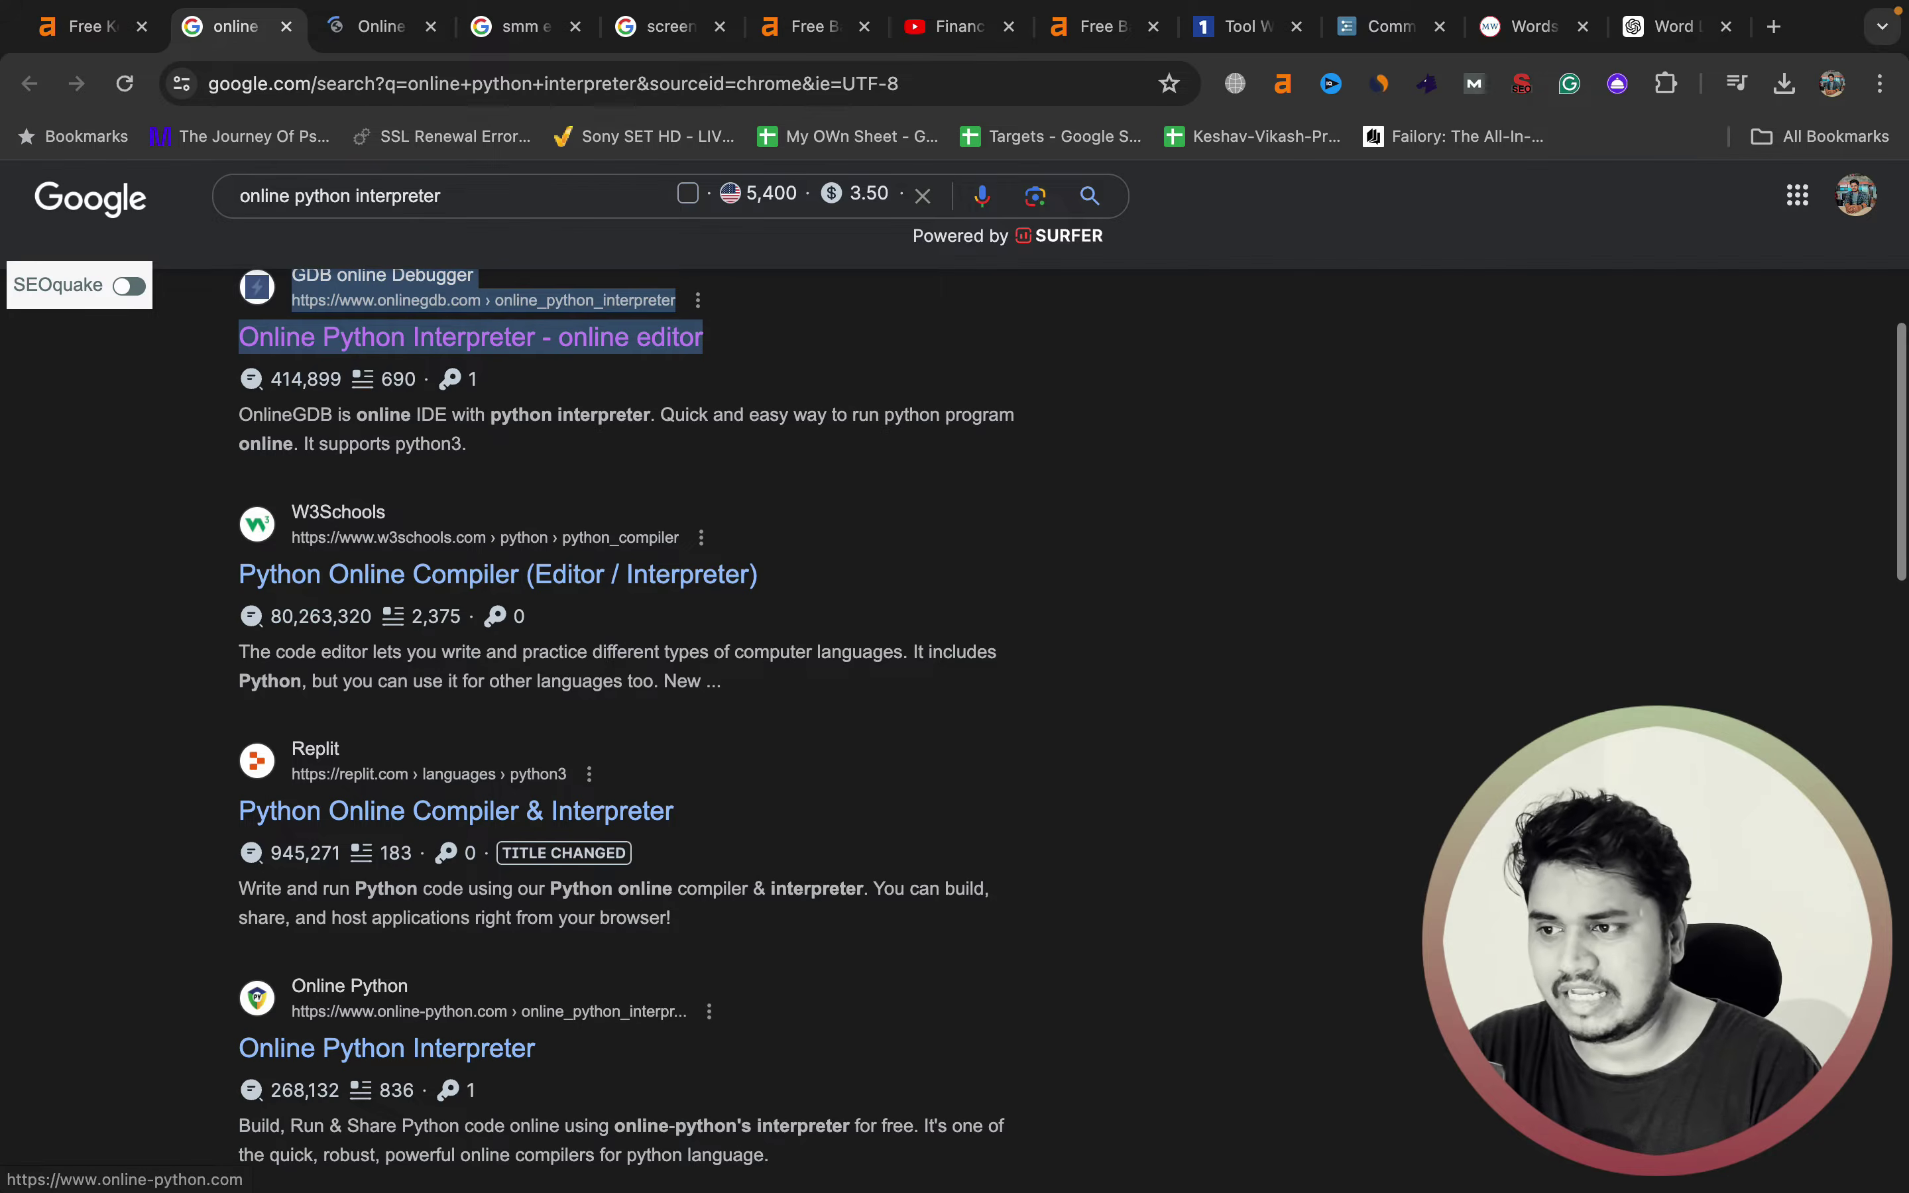
{"action": "scroll", "coordinate": [631, 710], "scroll_direction": "down", "scroll_amount": 10}
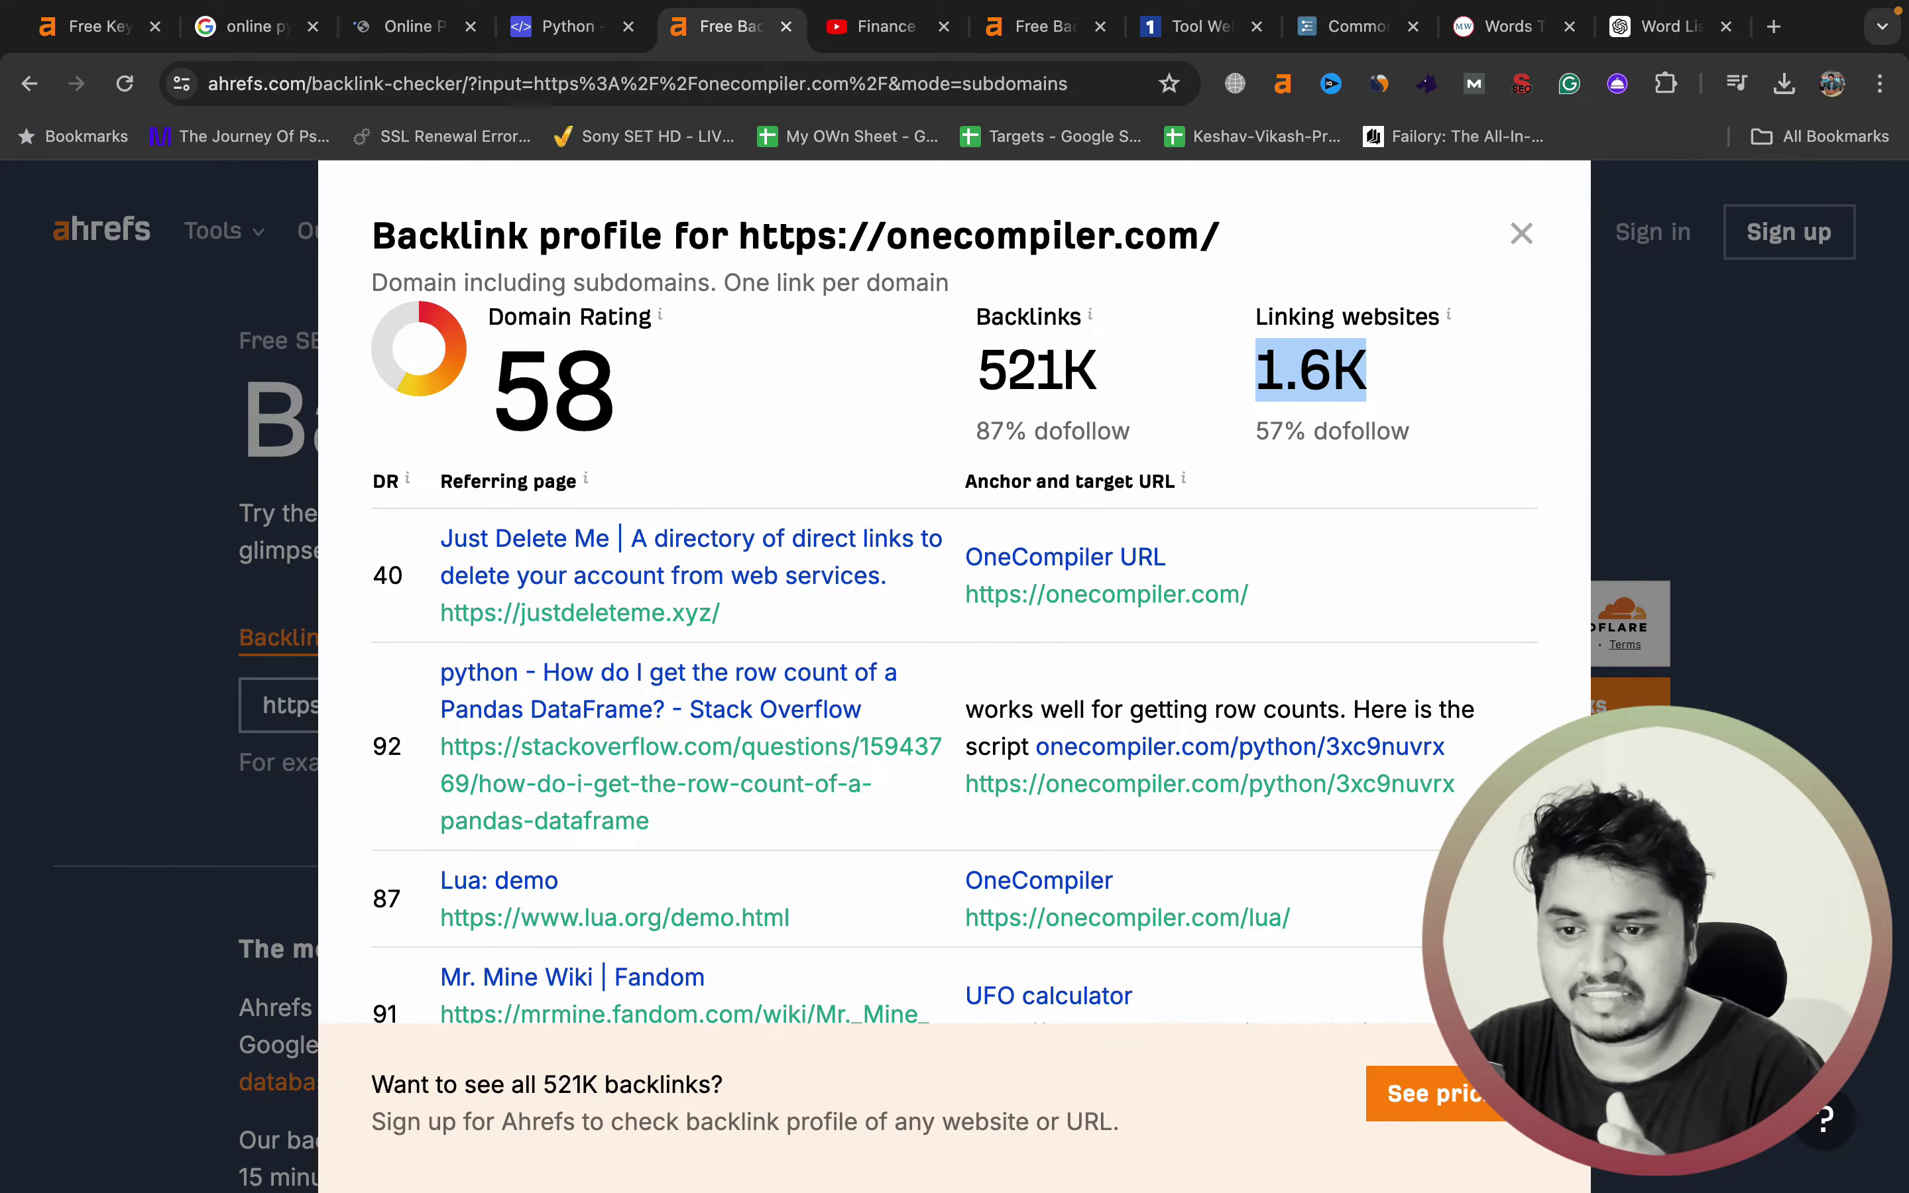
- Close the backlink profile for onecompiler.com and enter "tr" as the address in the second Ahrefs tab
{"action": "key", "text": "Escape"}
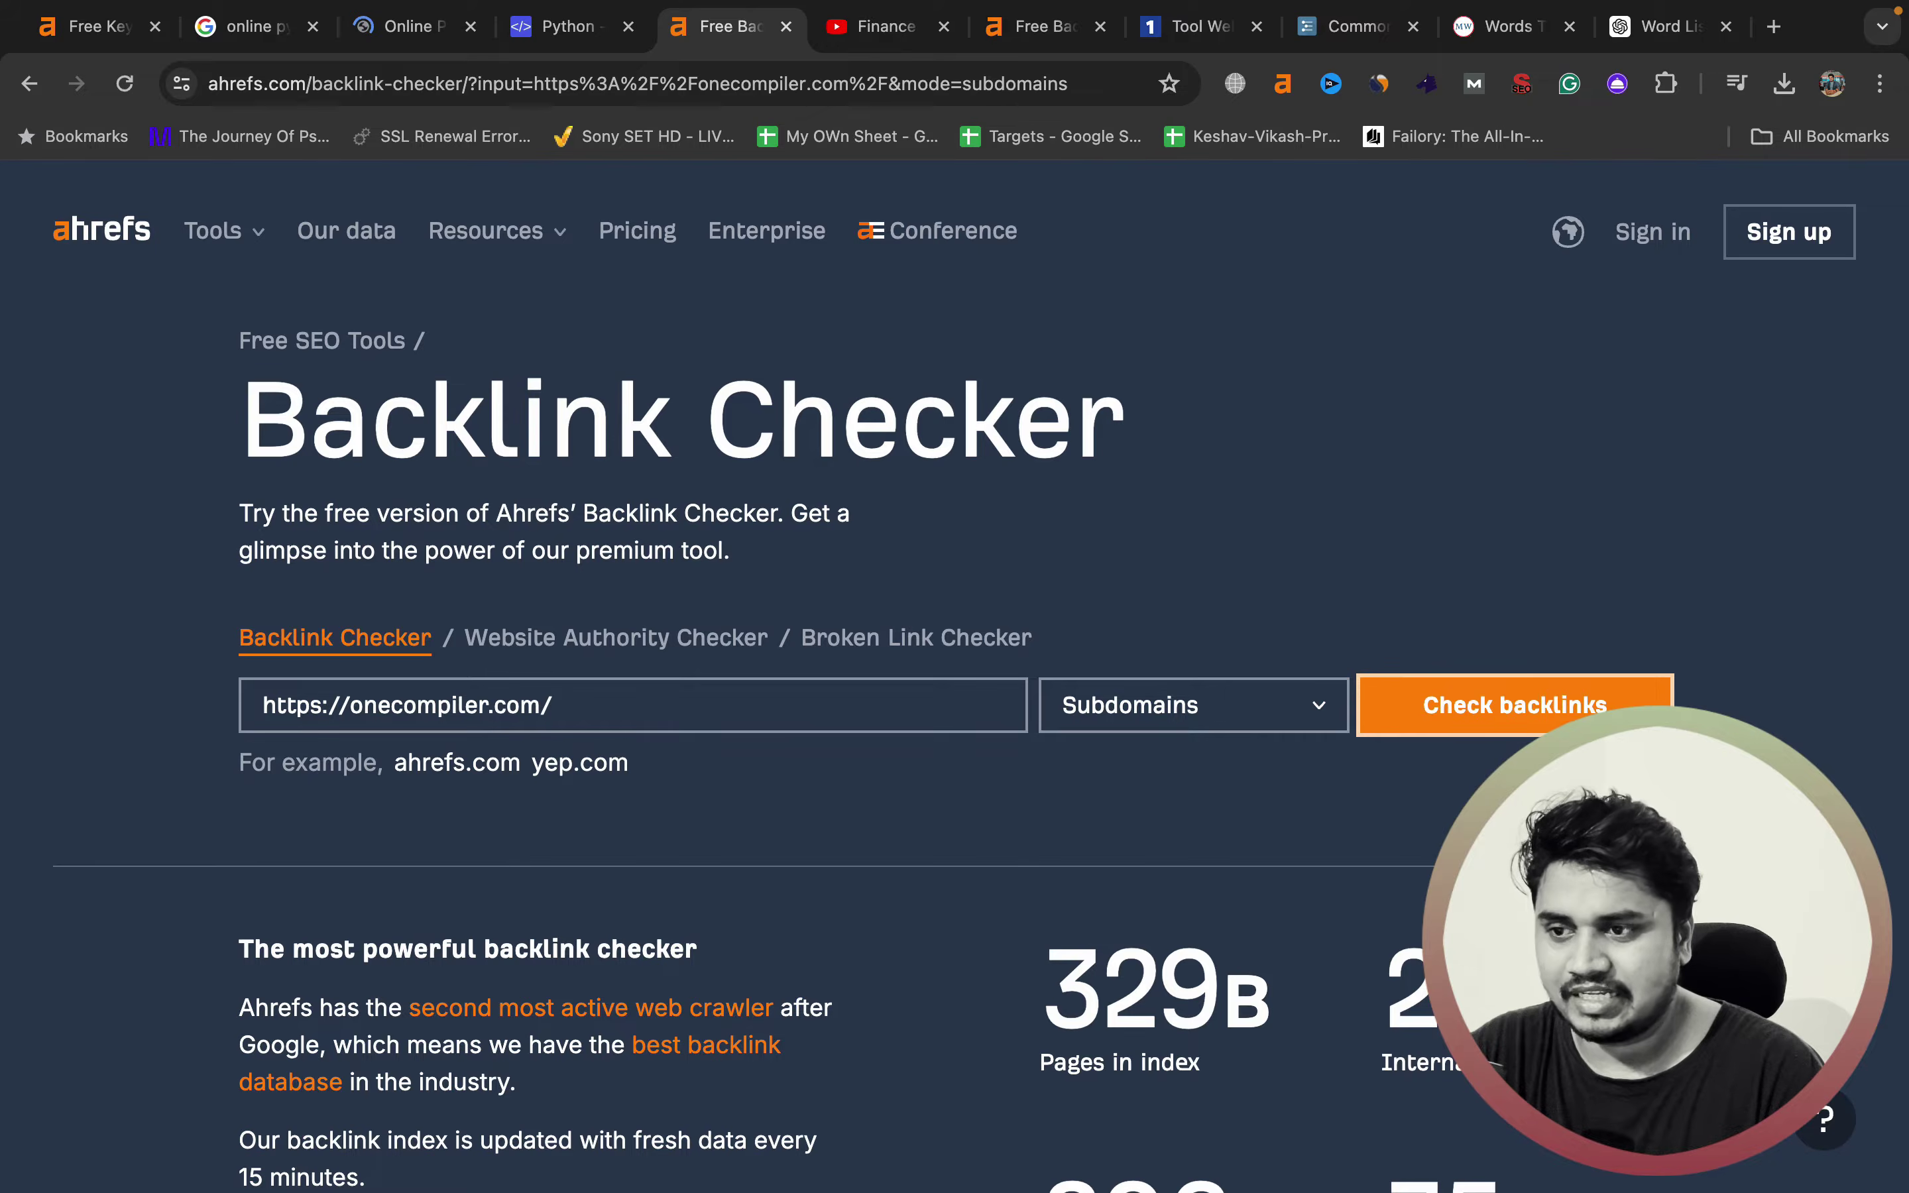
{"action": "key", "text": "super+7"}
{"action": "key", "text": "super+l"}
{"action": "type", "text": "tr"}
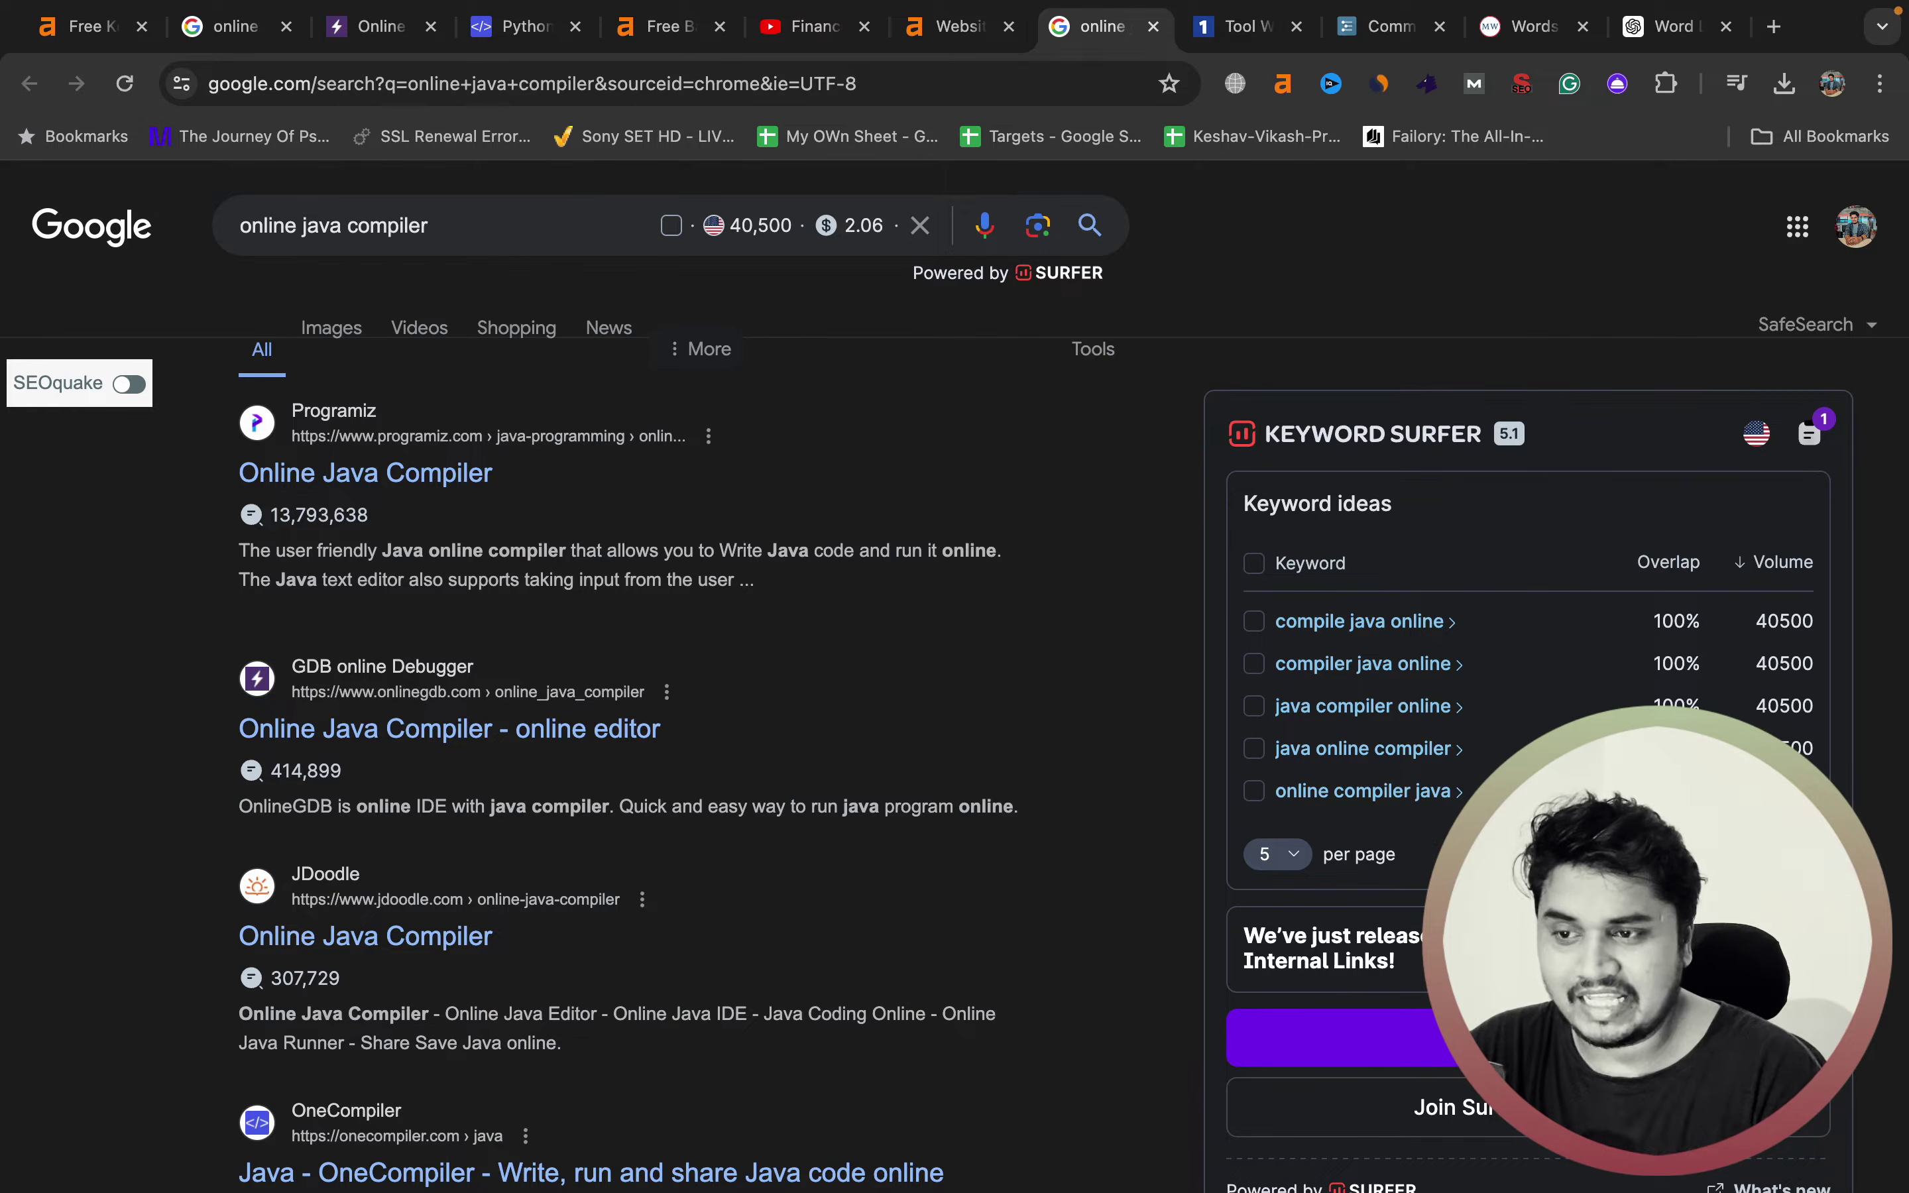
- Review the Google results for "online java compiler" and open NextLeap's Java Online Compiler in a separate tab
{"action": "scroll", "coordinate": [946, 710], "scroll_direction": "down", "scroll_amount": 5}
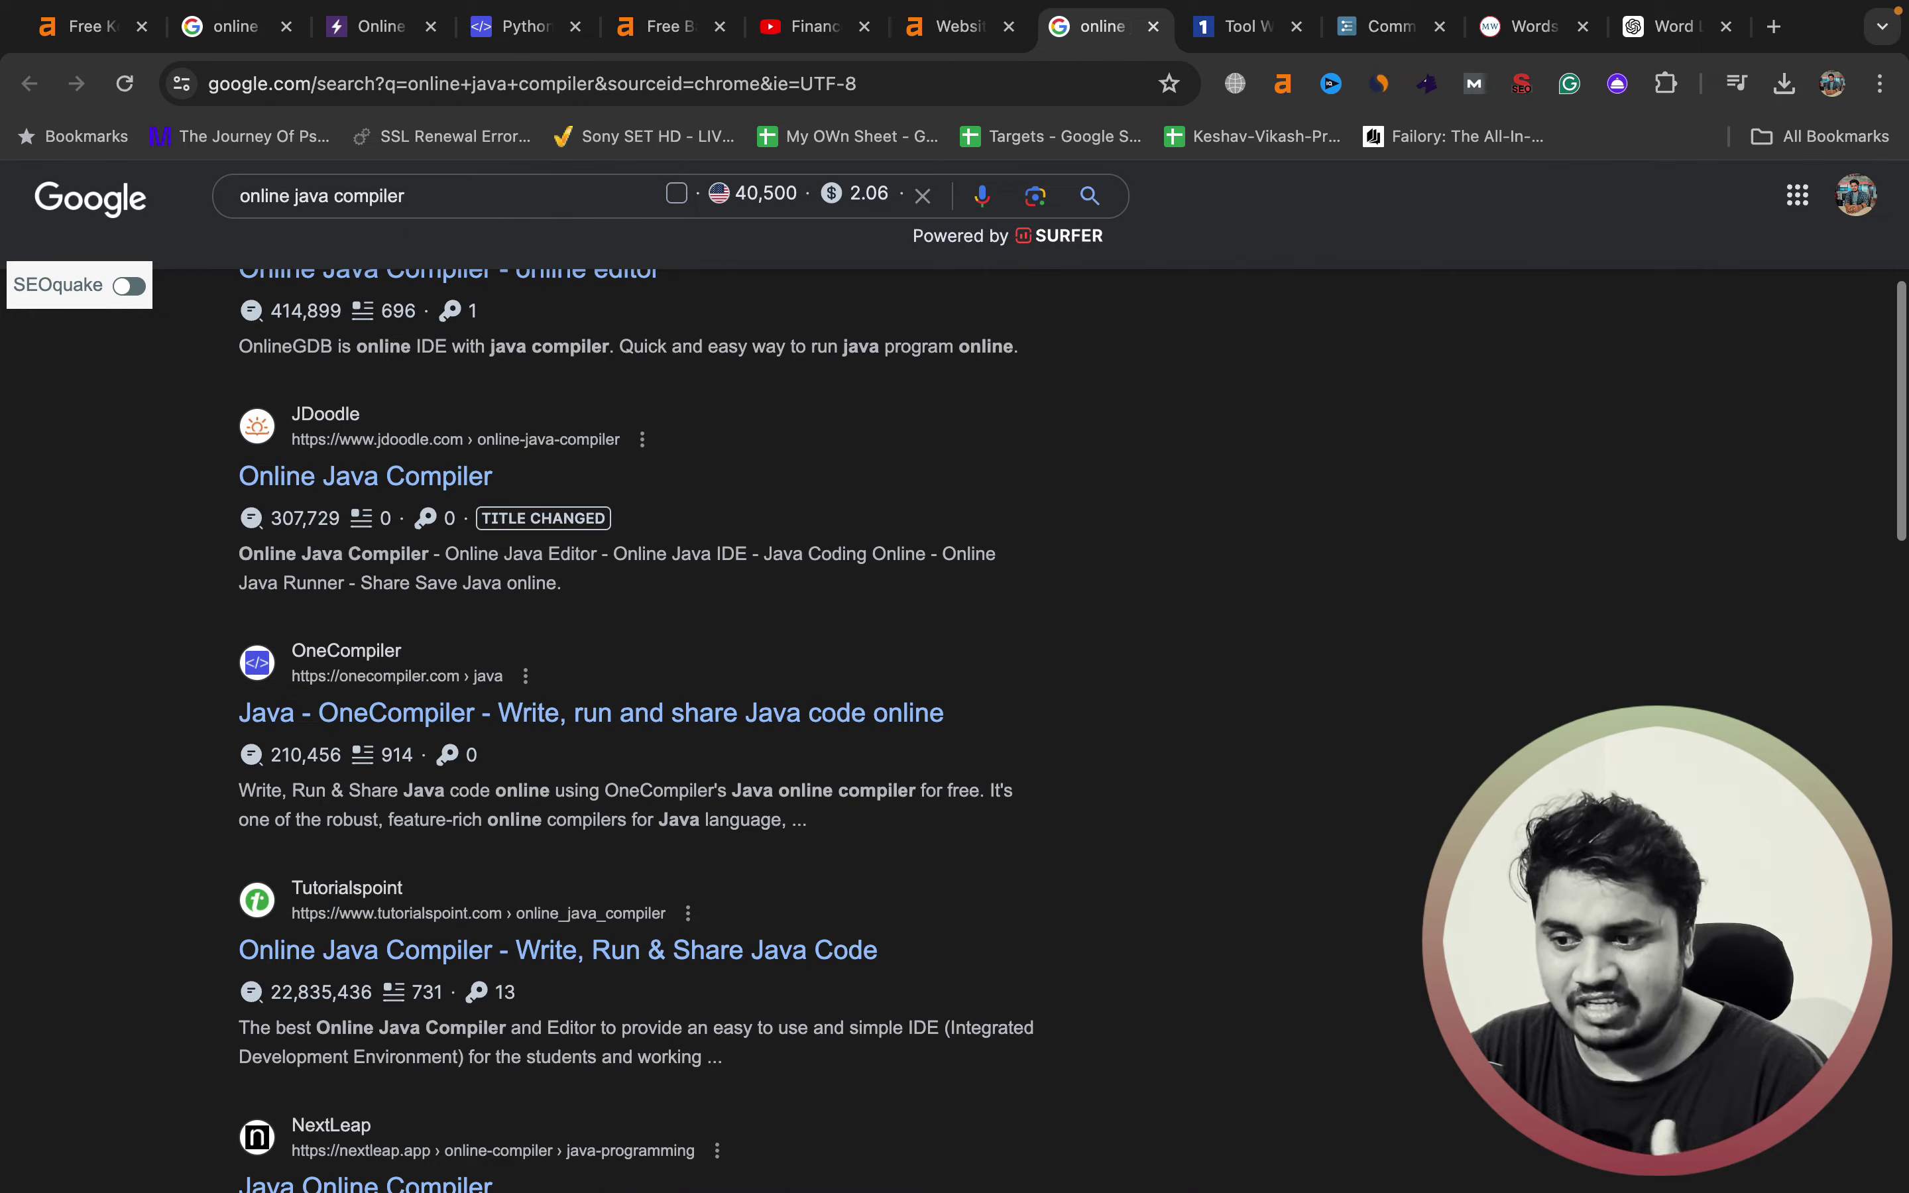
{"action": "scroll", "coordinate": [947, 710], "scroll_direction": "down", "scroll_amount": 5}
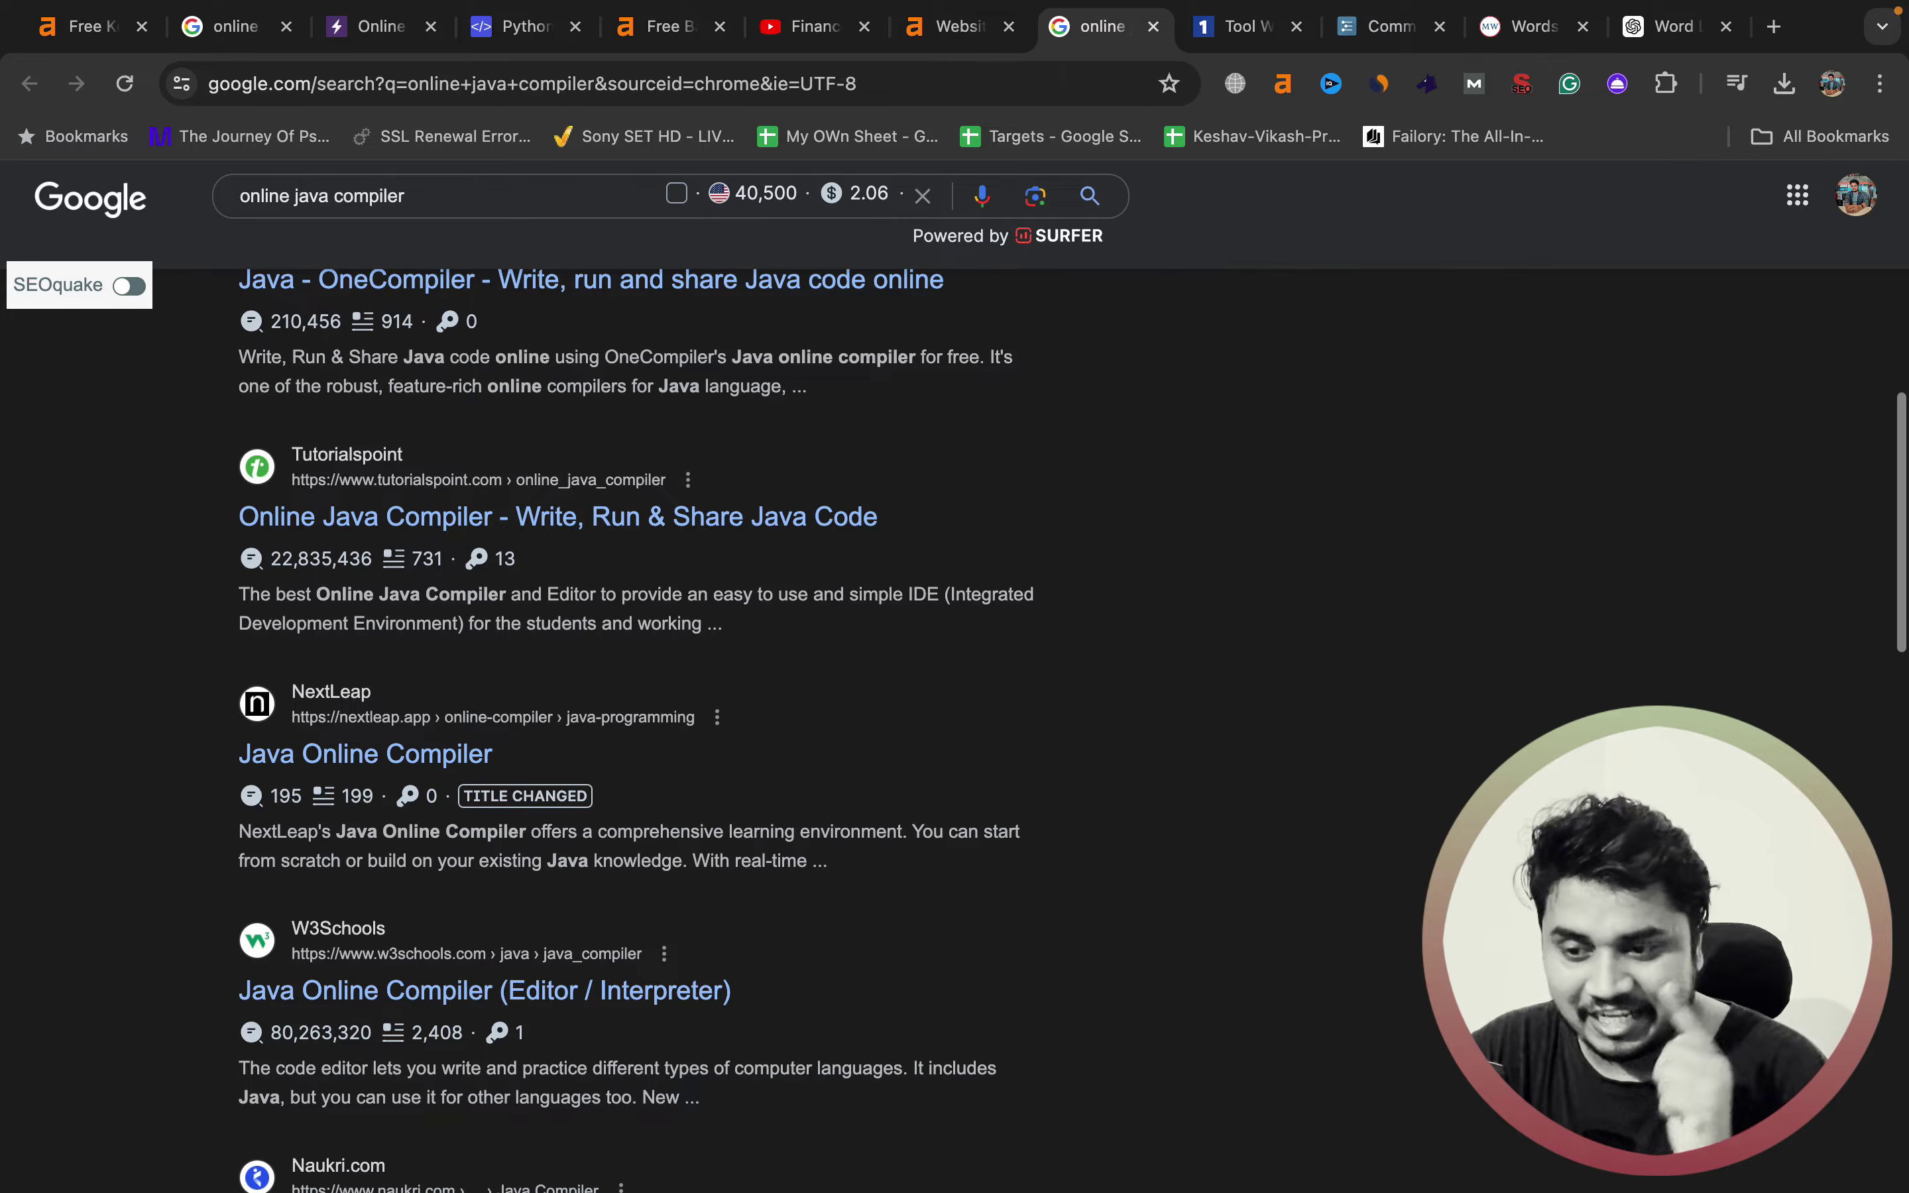
{"action": "scroll", "coordinate": [365, 758], "scroll_direction": "down", "scroll_amount": 1}
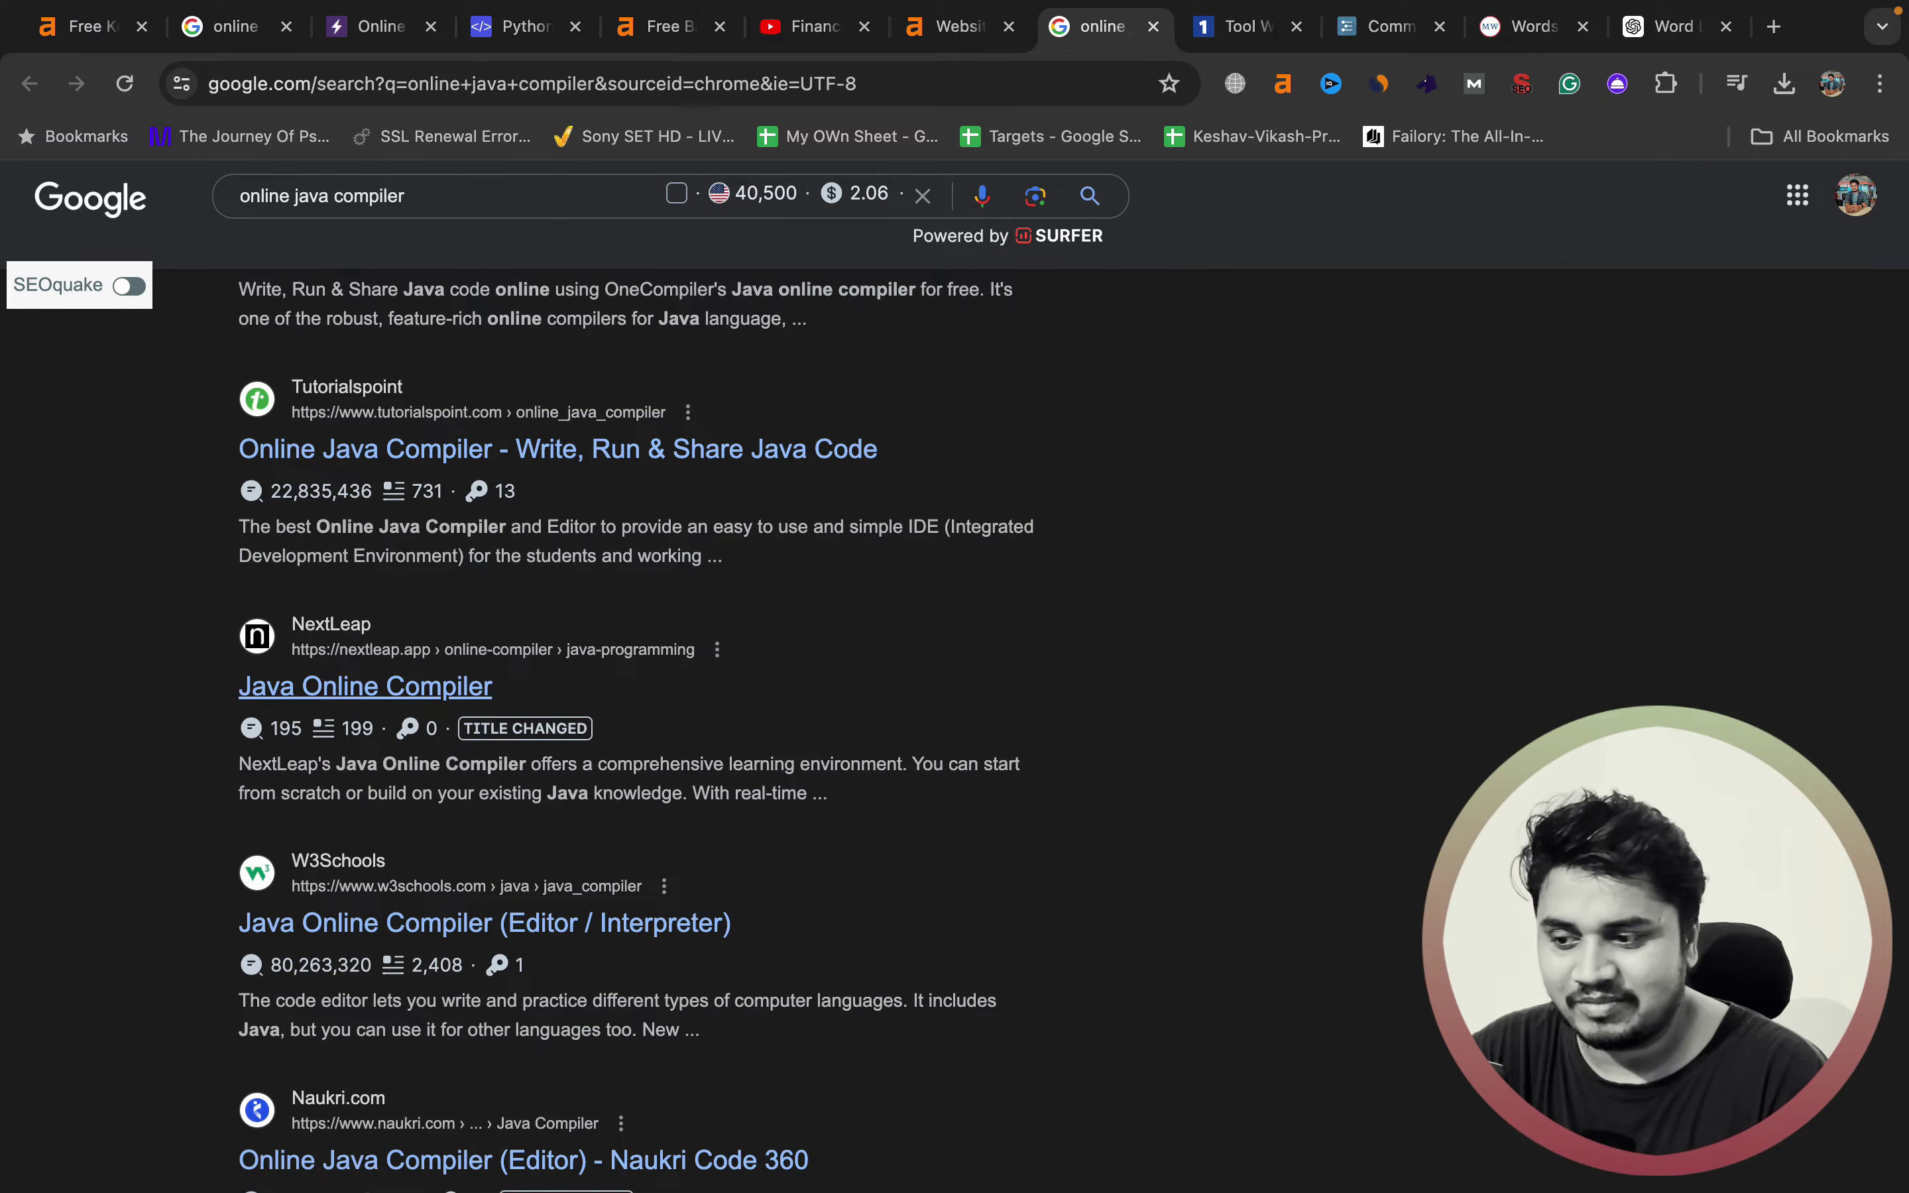
{"action": "right_click", "coordinate": [403, 692]}
{"action": "left_click", "coordinate": [441, 714]}
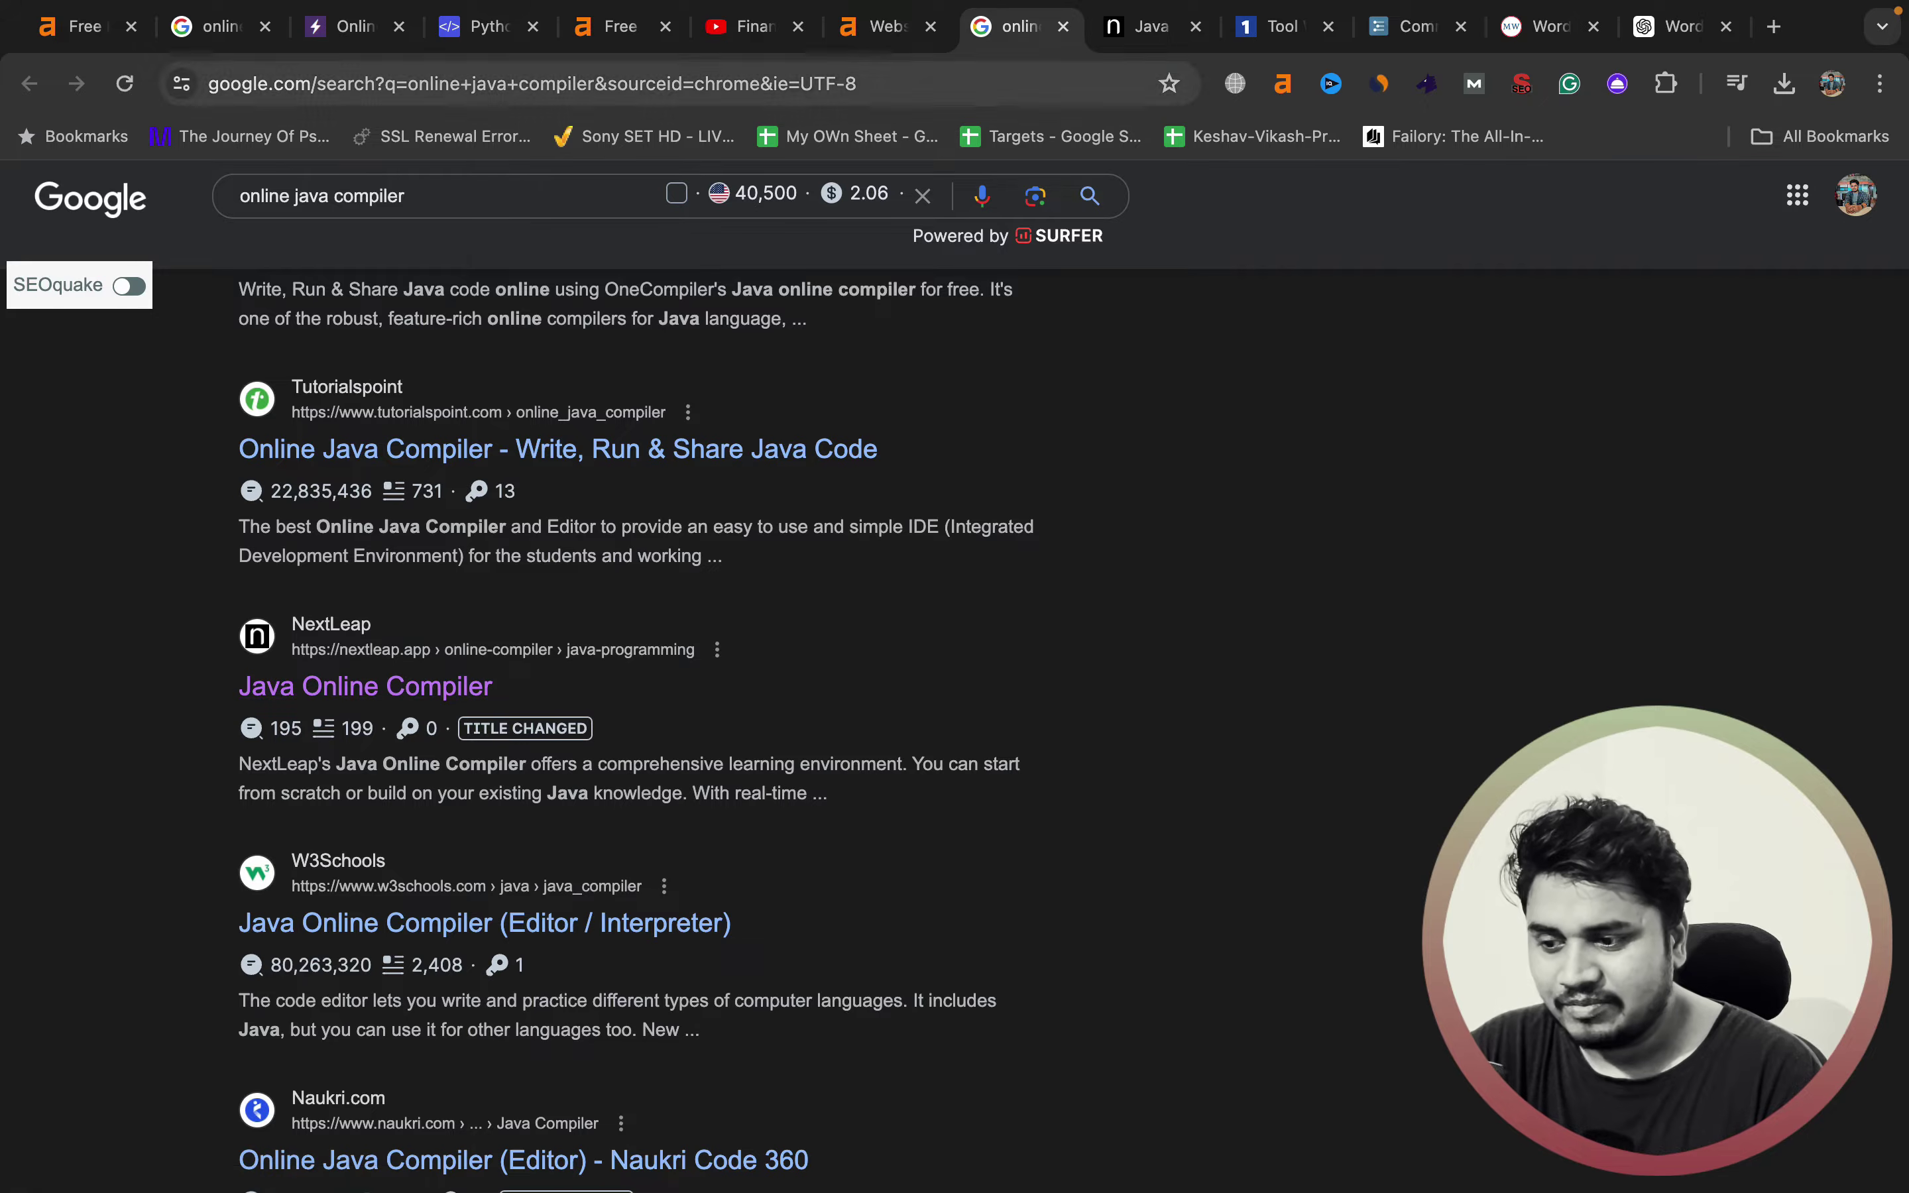
{"action": "key", "text": "ctrl+Tab"}
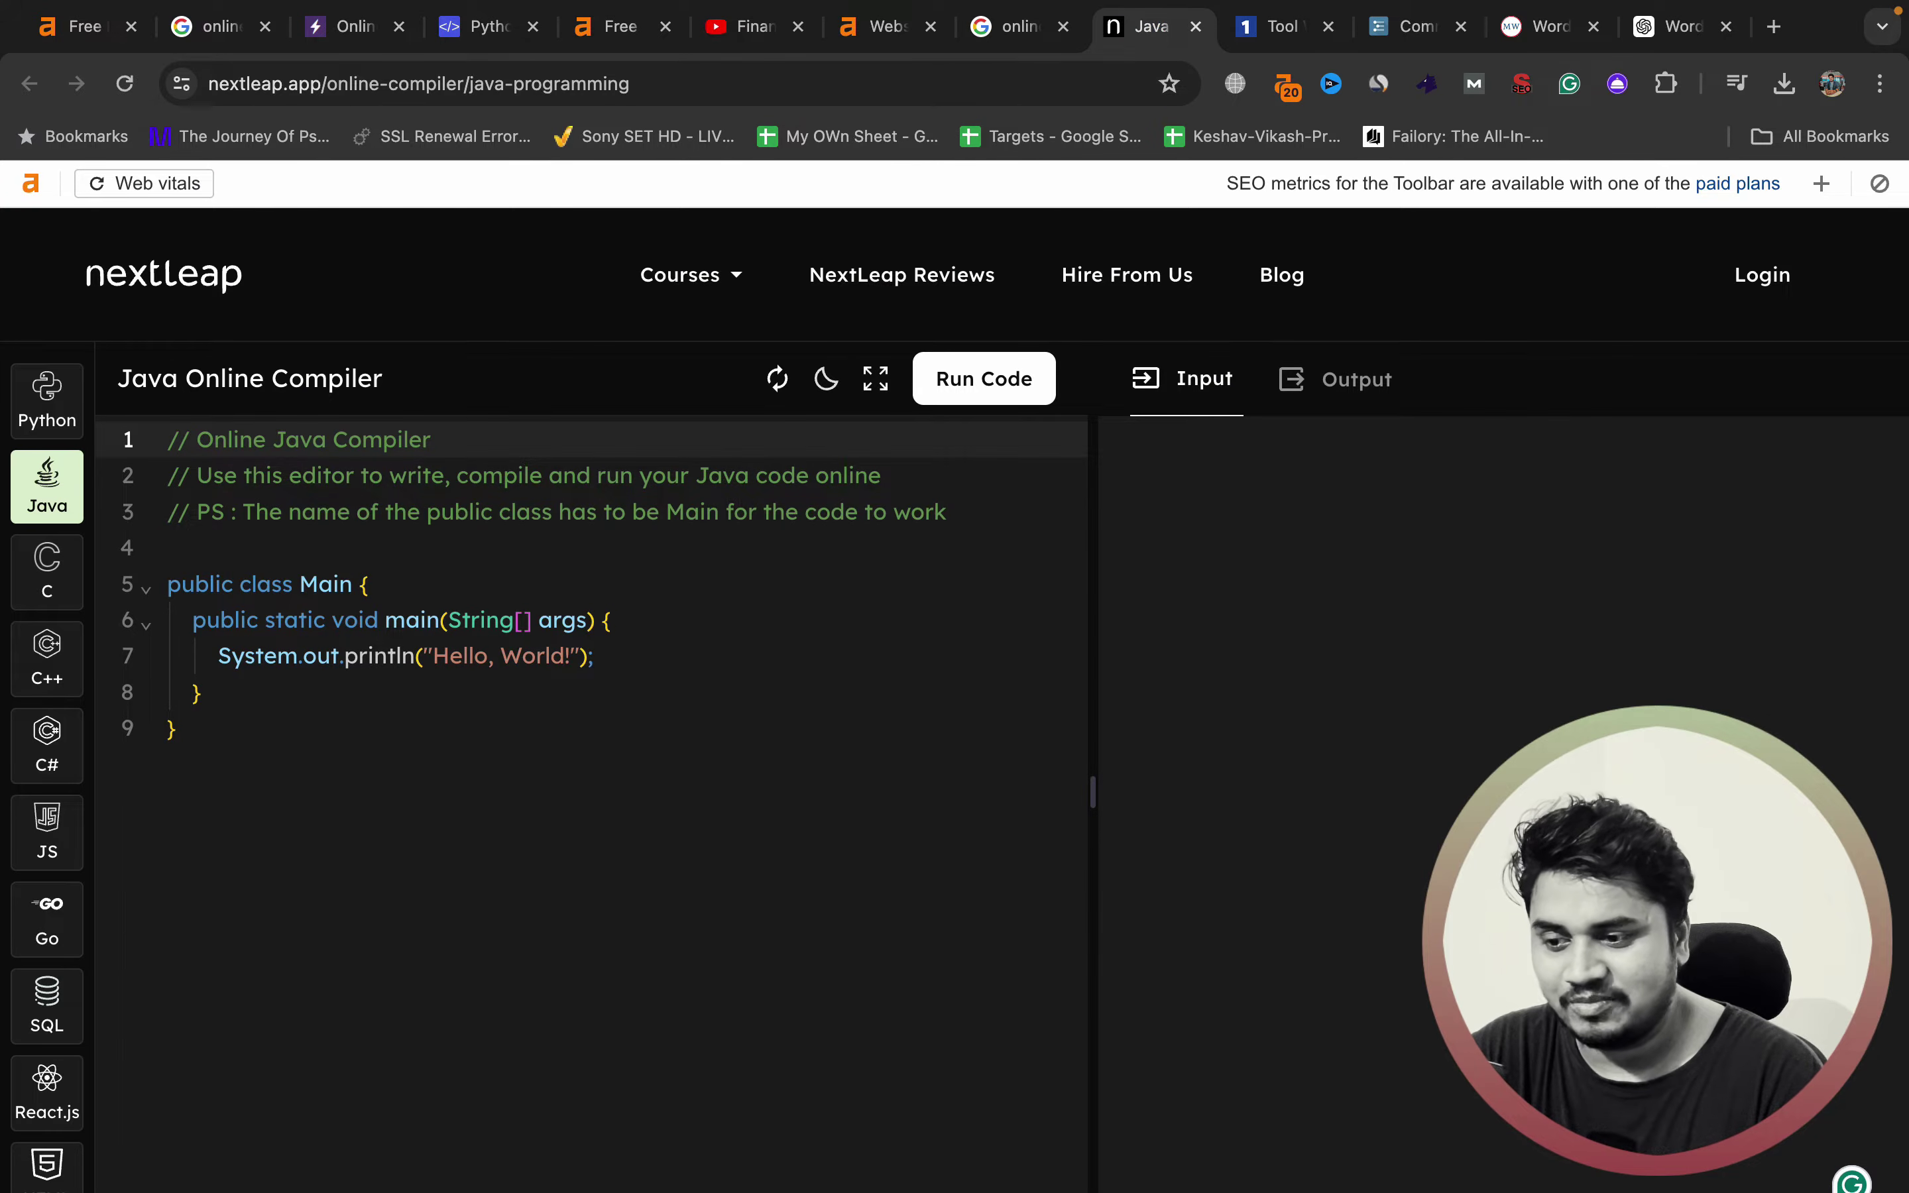
{"action": "double_click", "coordinate": [686, 83]}
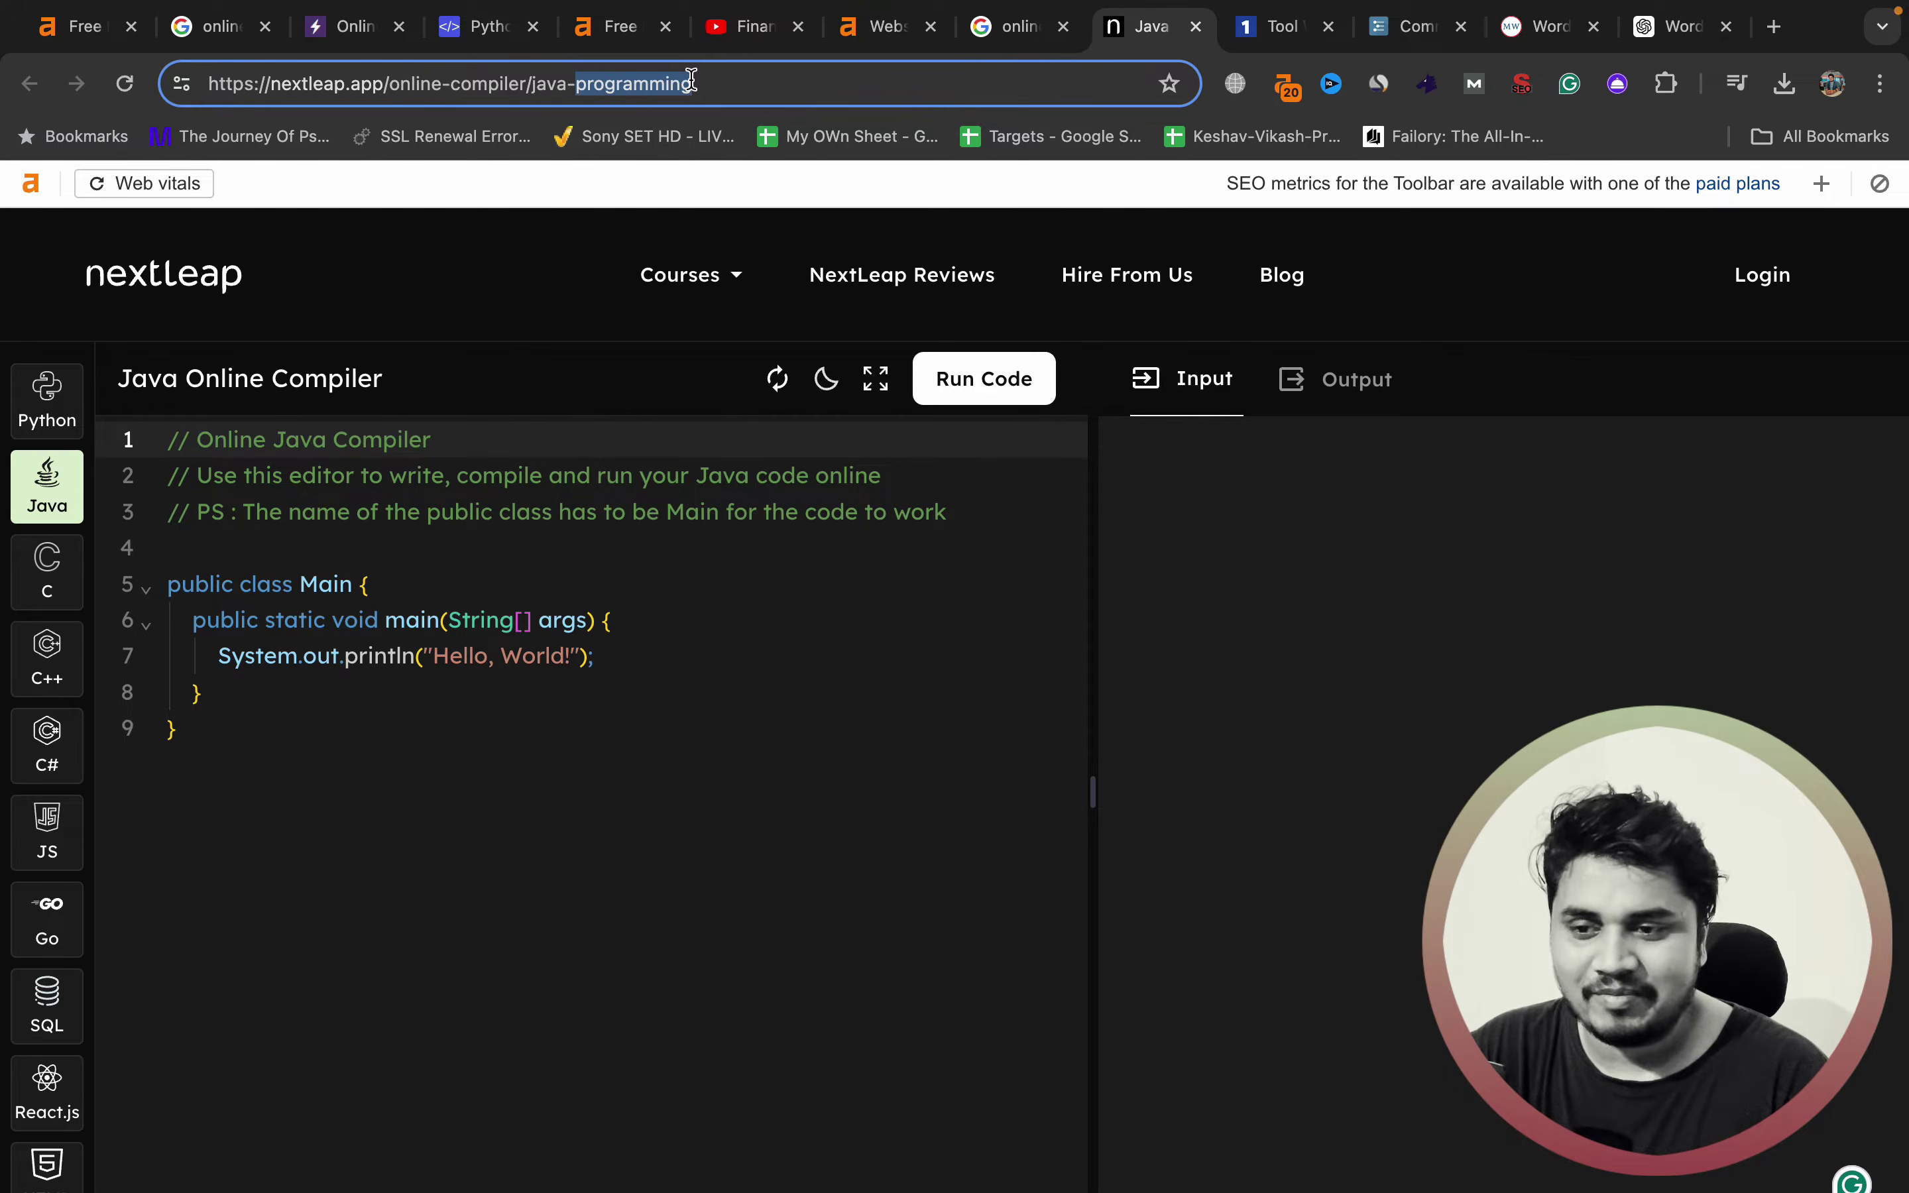
{"action": "type", "text": "\\"}
{"action": "key", "text": "BackSpace"}
{"action": "key", "text": "BackSpace"}
{"action": "key", "text": "BackSpace"}
{"action": "key", "text": "BackSpace"}
{"action": "key", "text": "BackSpace"}
{"action": "key", "text": "BackSpace"}
{"action": "key", "text": "BackSpace"}
{"action": "key", "text": "BackSpace"}
{"action": "key", "text": "BackSpace"}
{"action": "key", "text": "BackSpace"}
{"action": "key", "text": "BackSpace"}
{"action": "key", "text": "BackSpace"}
{"action": "key", "text": "BackSpace"}
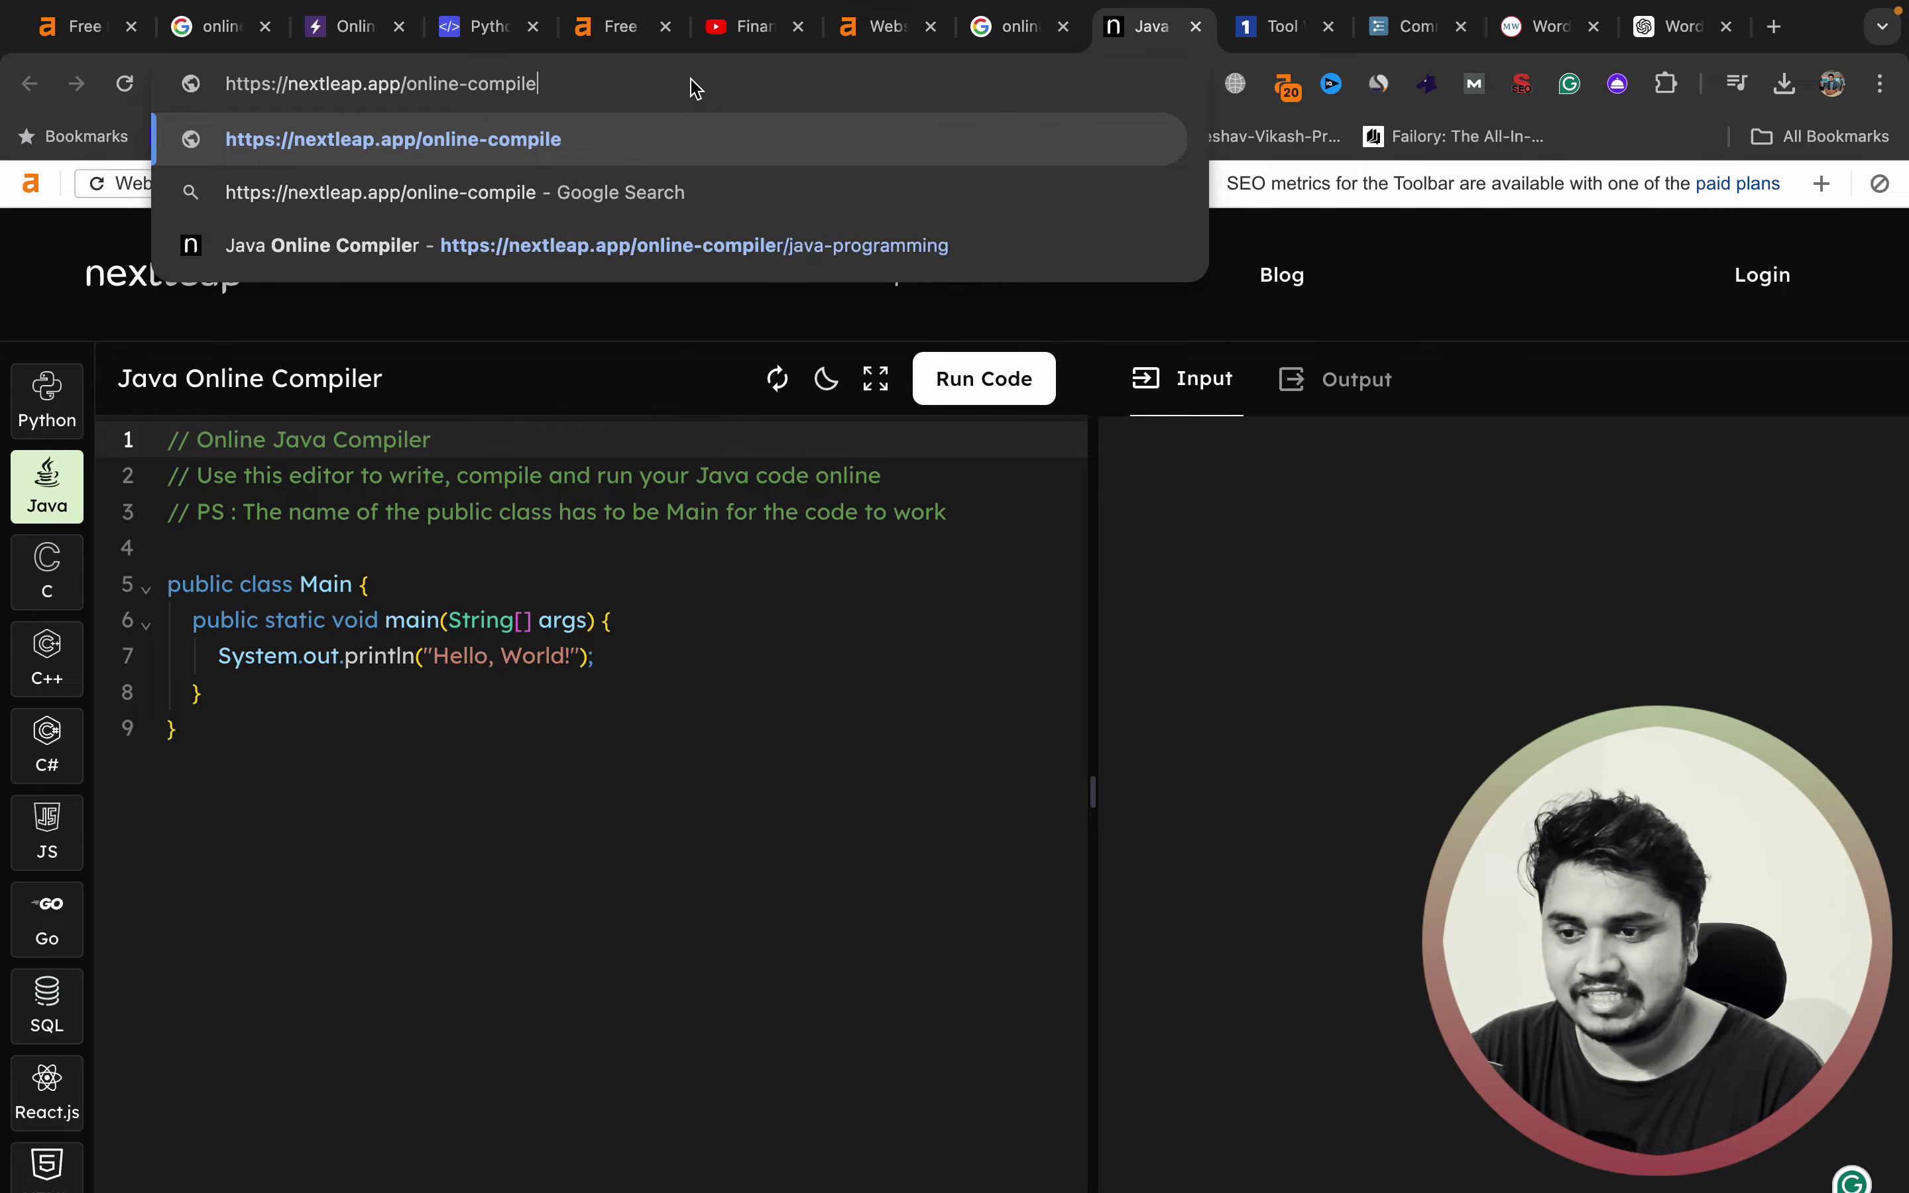
{"action": "key", "text": "BackSpace"}
{"action": "key", "text": "BackSpace"}
{"action": "key", "text": "BackSpace"}
{"action": "key", "text": "BackSpace"}
{"action": "key", "text": "BackSpace"}
{"action": "key", "text": "BackSpace"}
{"action": "key", "text": "BackSpace"}
{"action": "key", "text": "BackSpace"}
{"action": "key", "text": "BackSpace"}
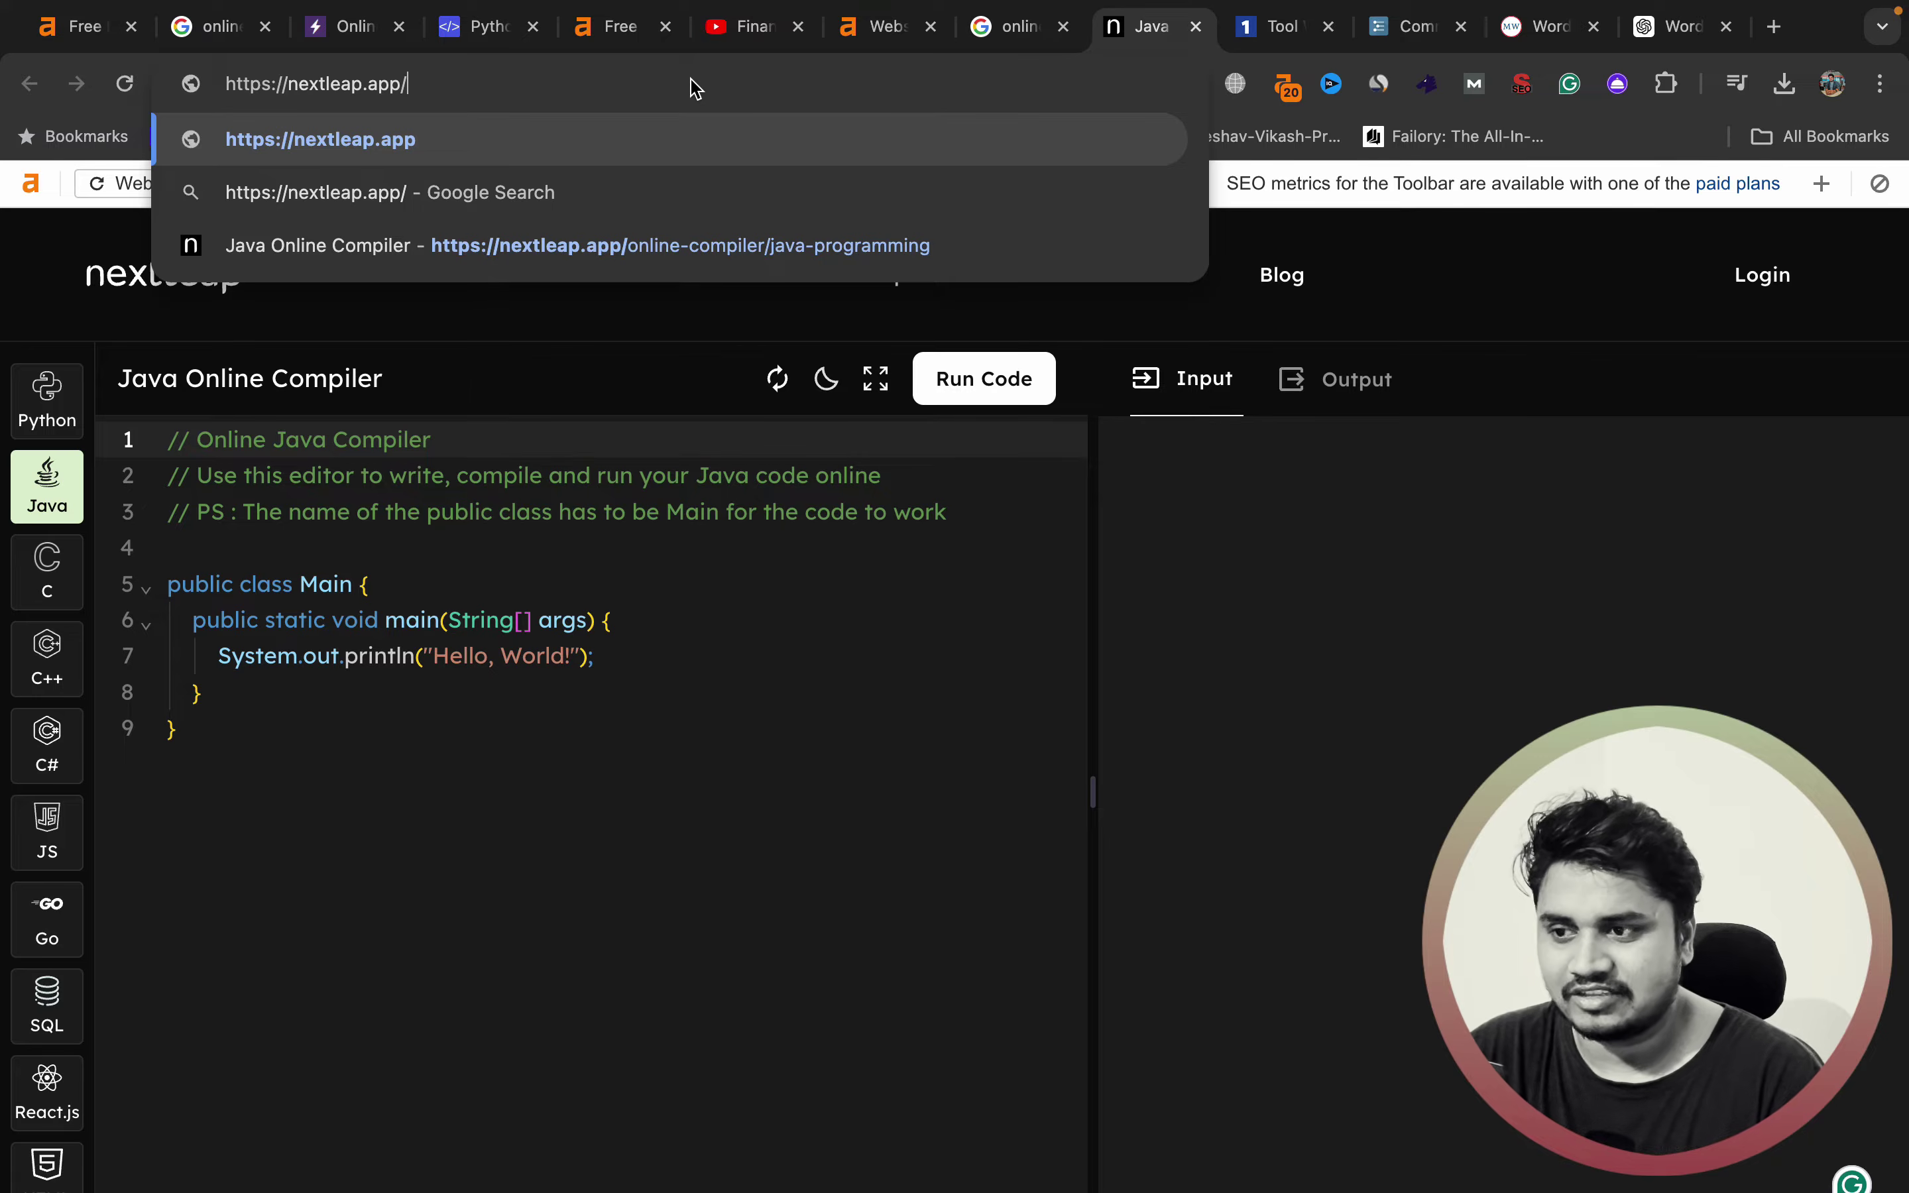
{"action": "key", "text": "super+a"}
{"action": "key", "text": "super+c"}
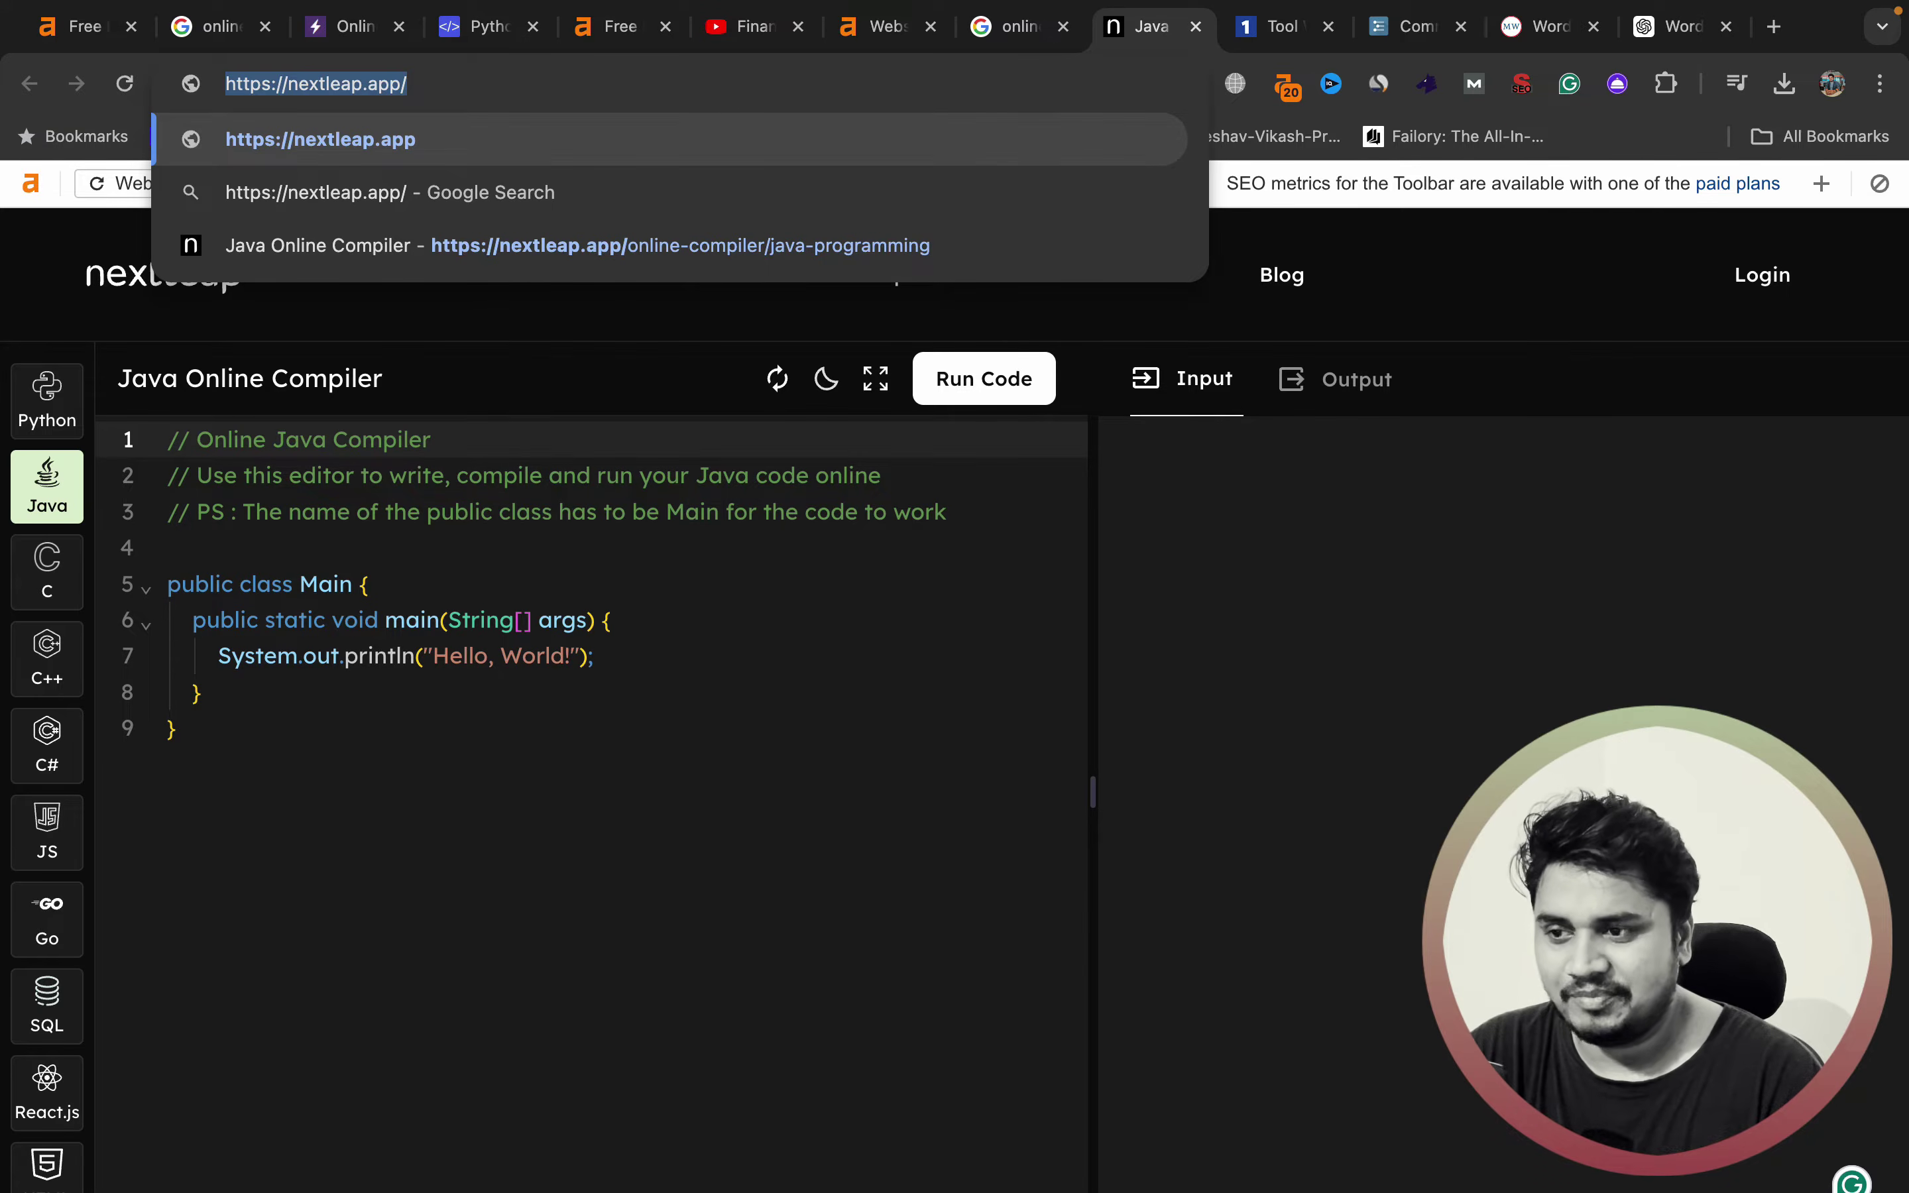
{"action": "left_click", "coordinate": [879, 26]}
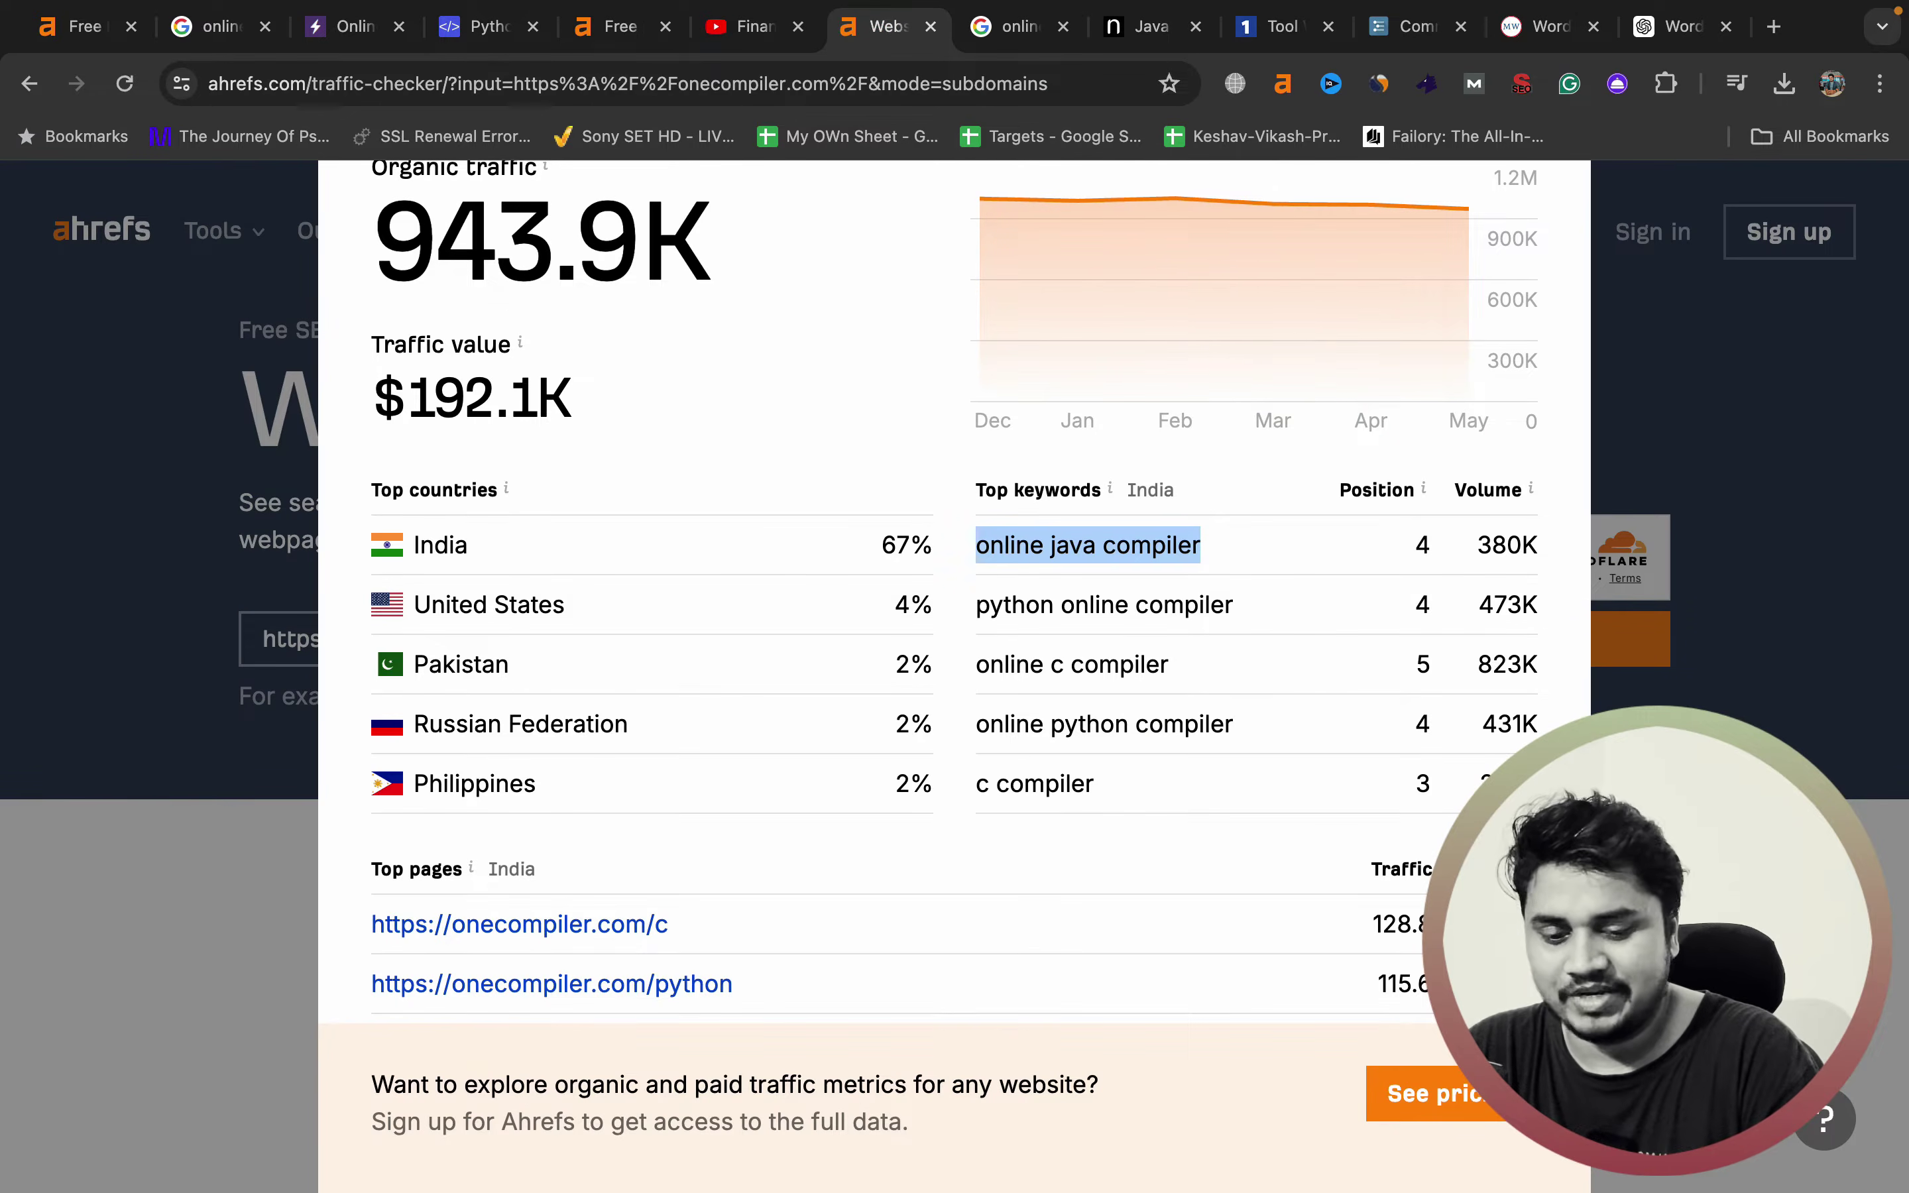
{"action": "left_click", "coordinate": [621, 26]}
{"action": "key", "text": "super+a"}
{"action": "key", "text": "super+v"}
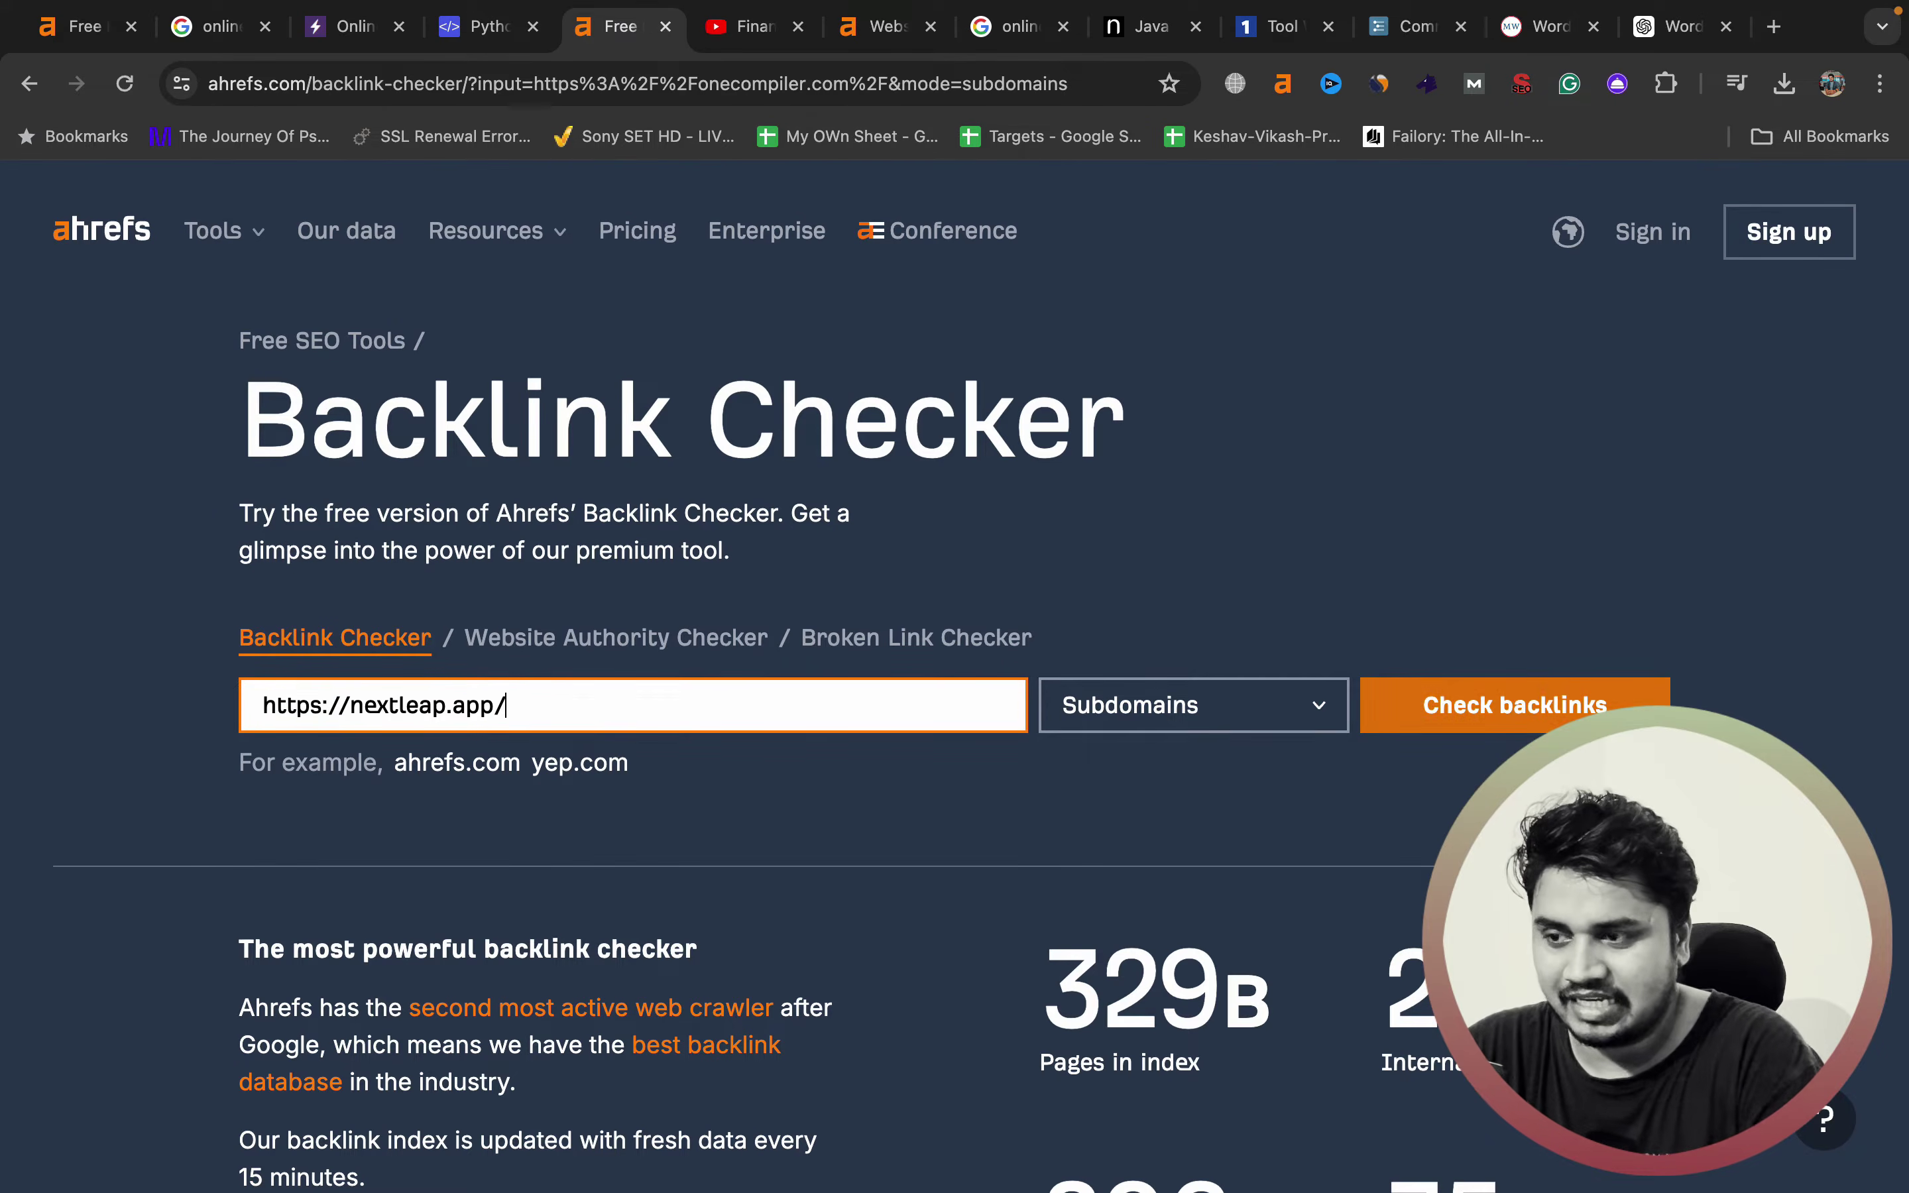
{"action": "key", "text": "Return"}
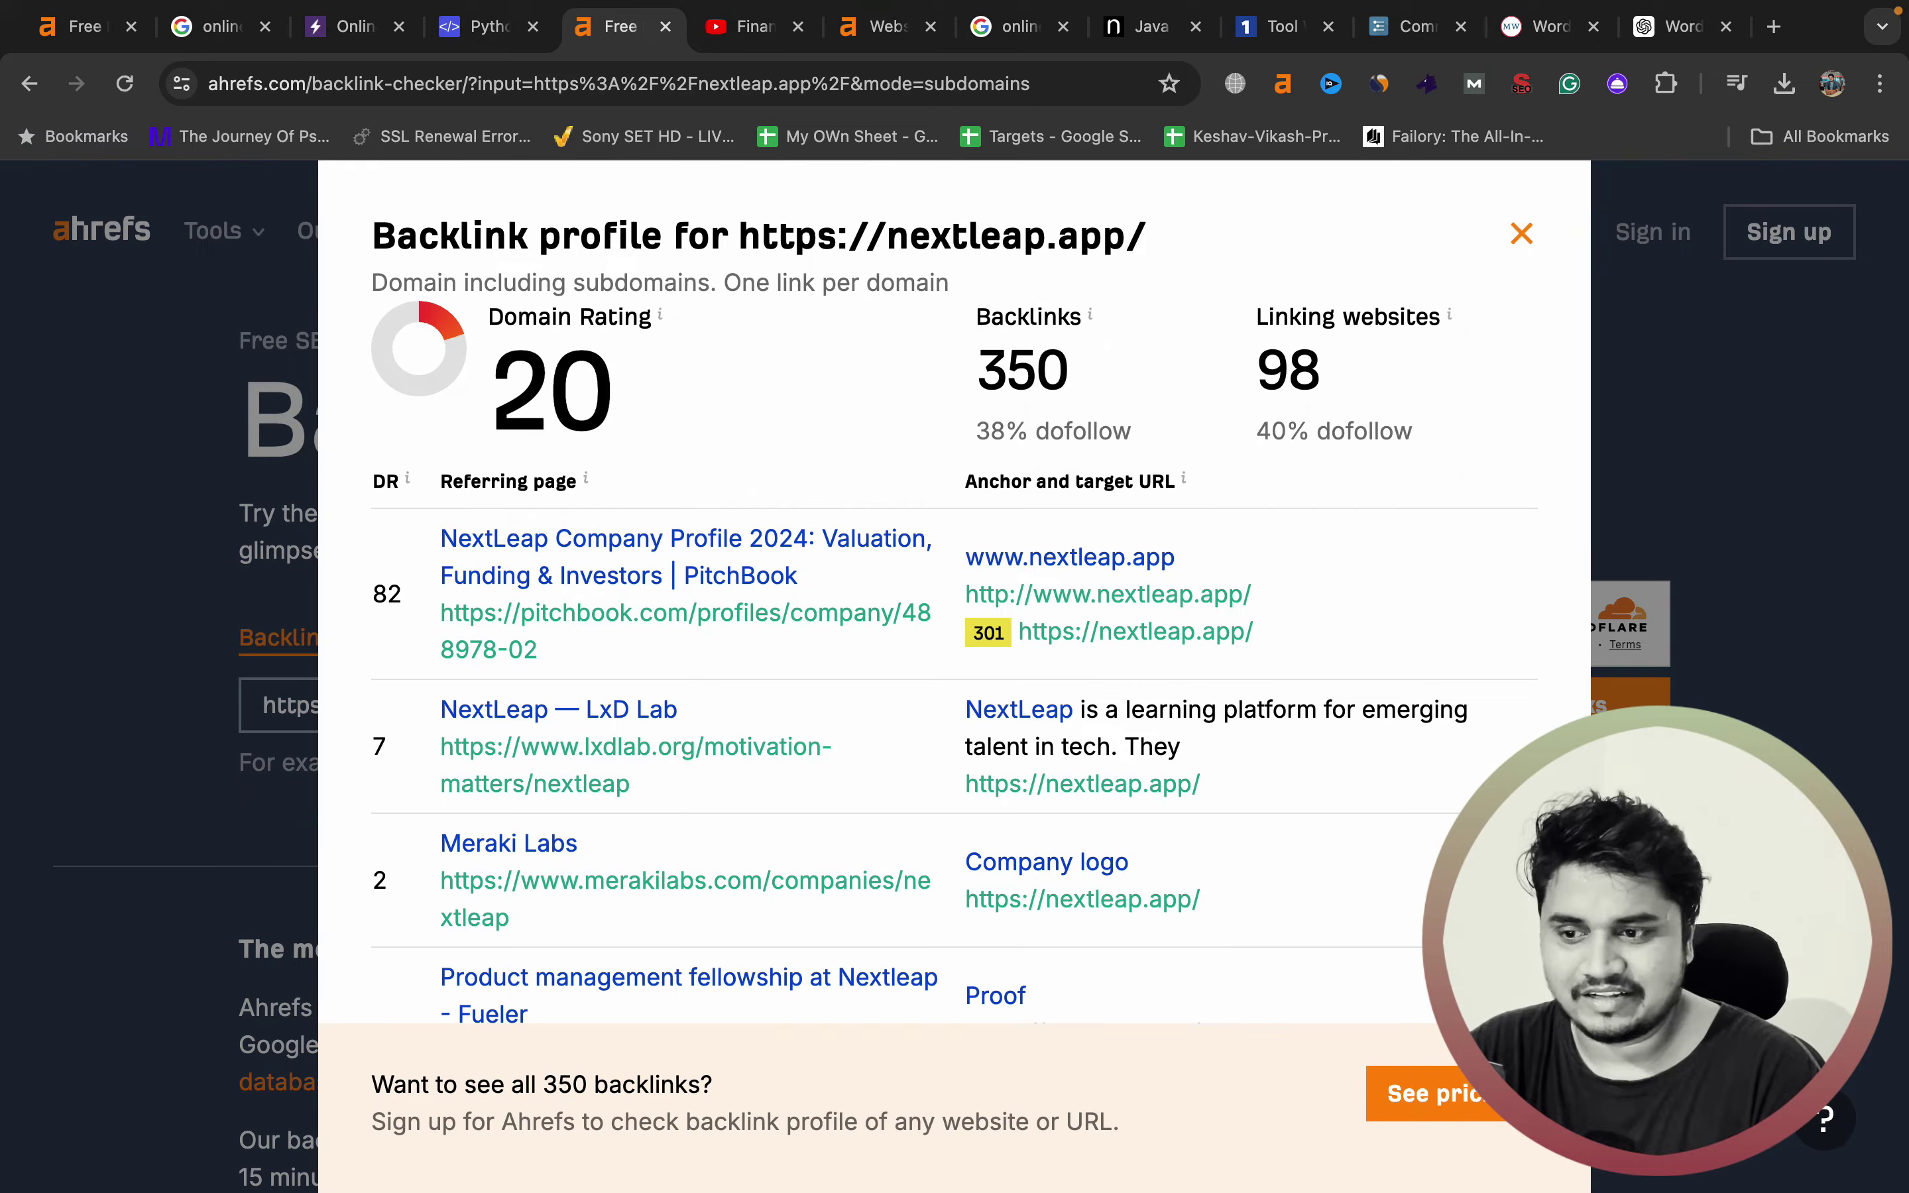
{"action": "left_click", "coordinate": [1520, 233]}
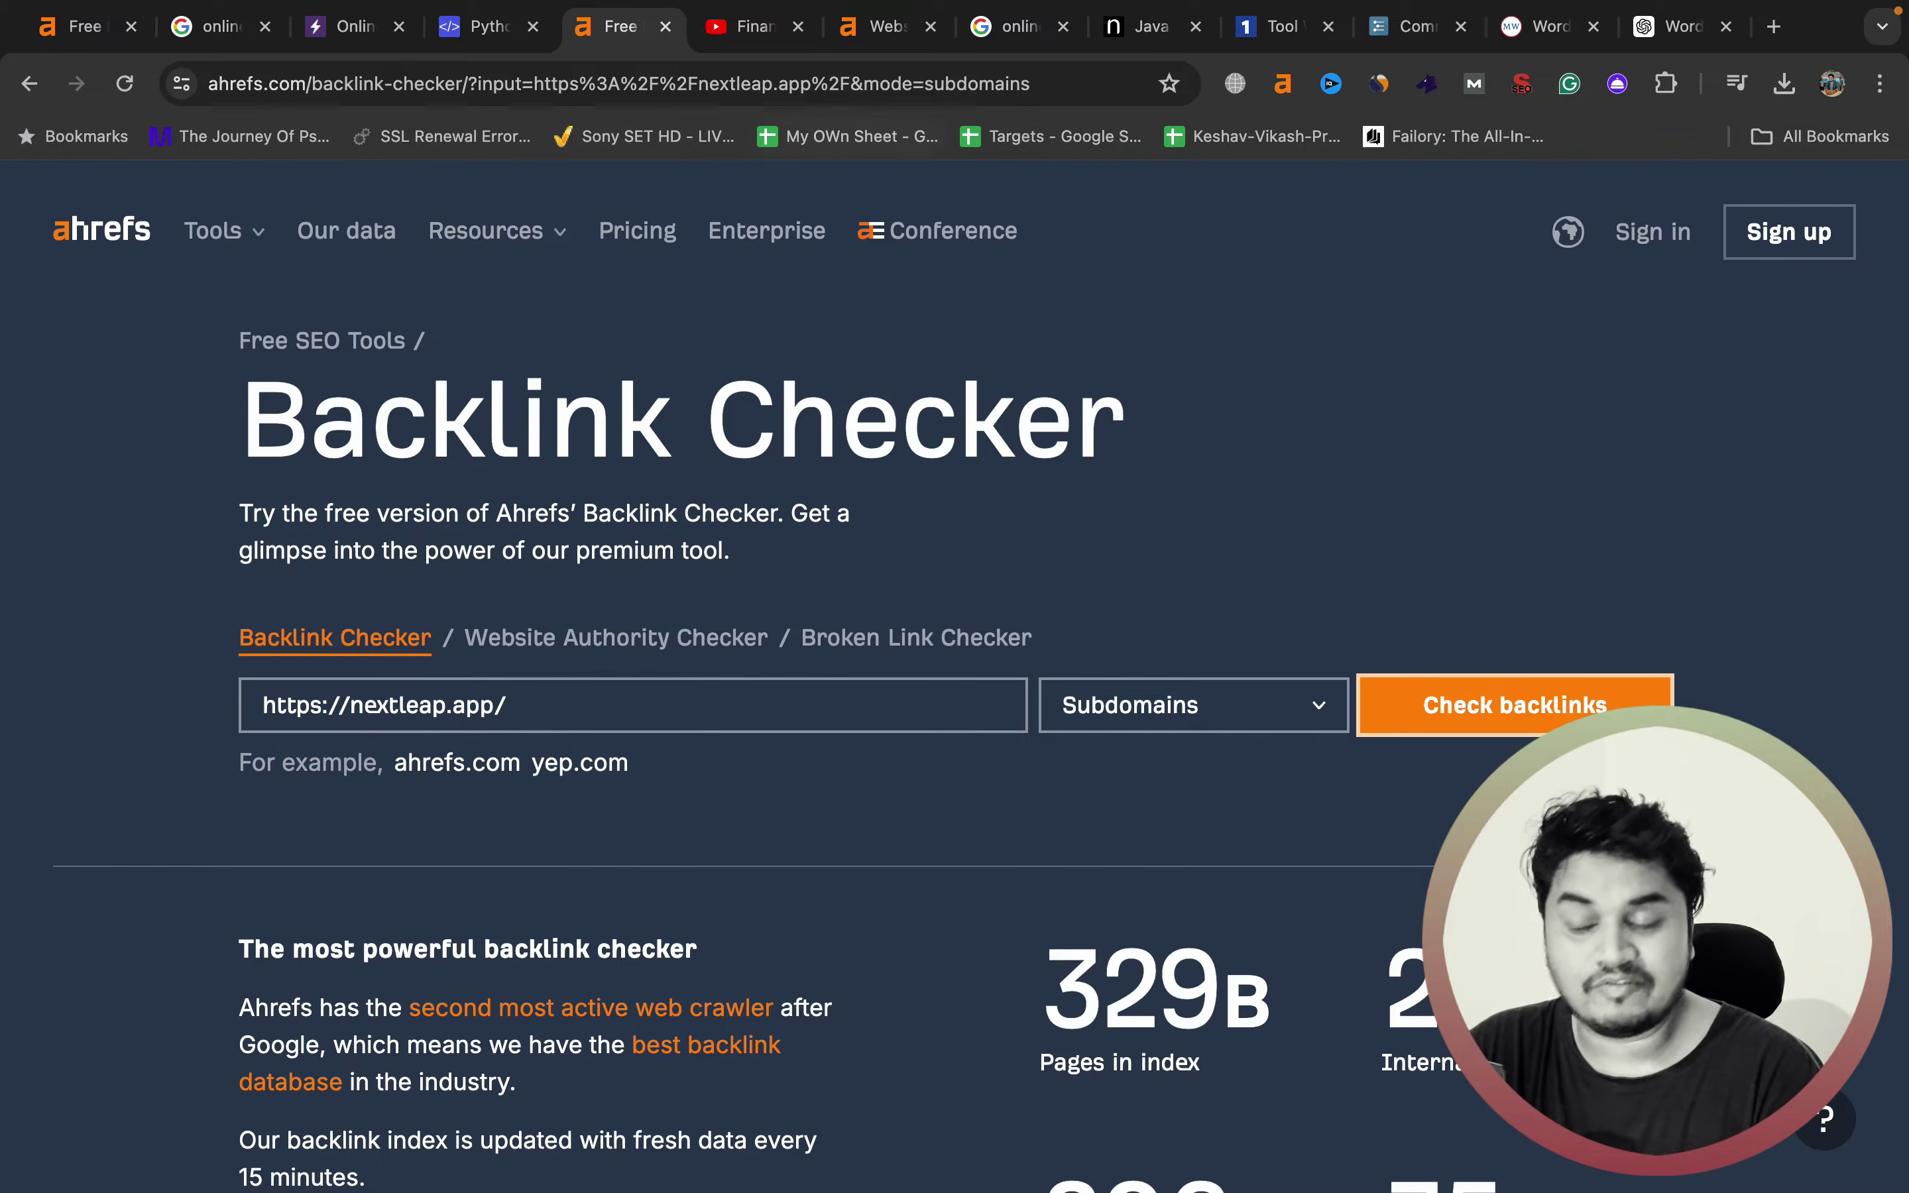
{"action": "left_click", "coordinate": [885, 26]}
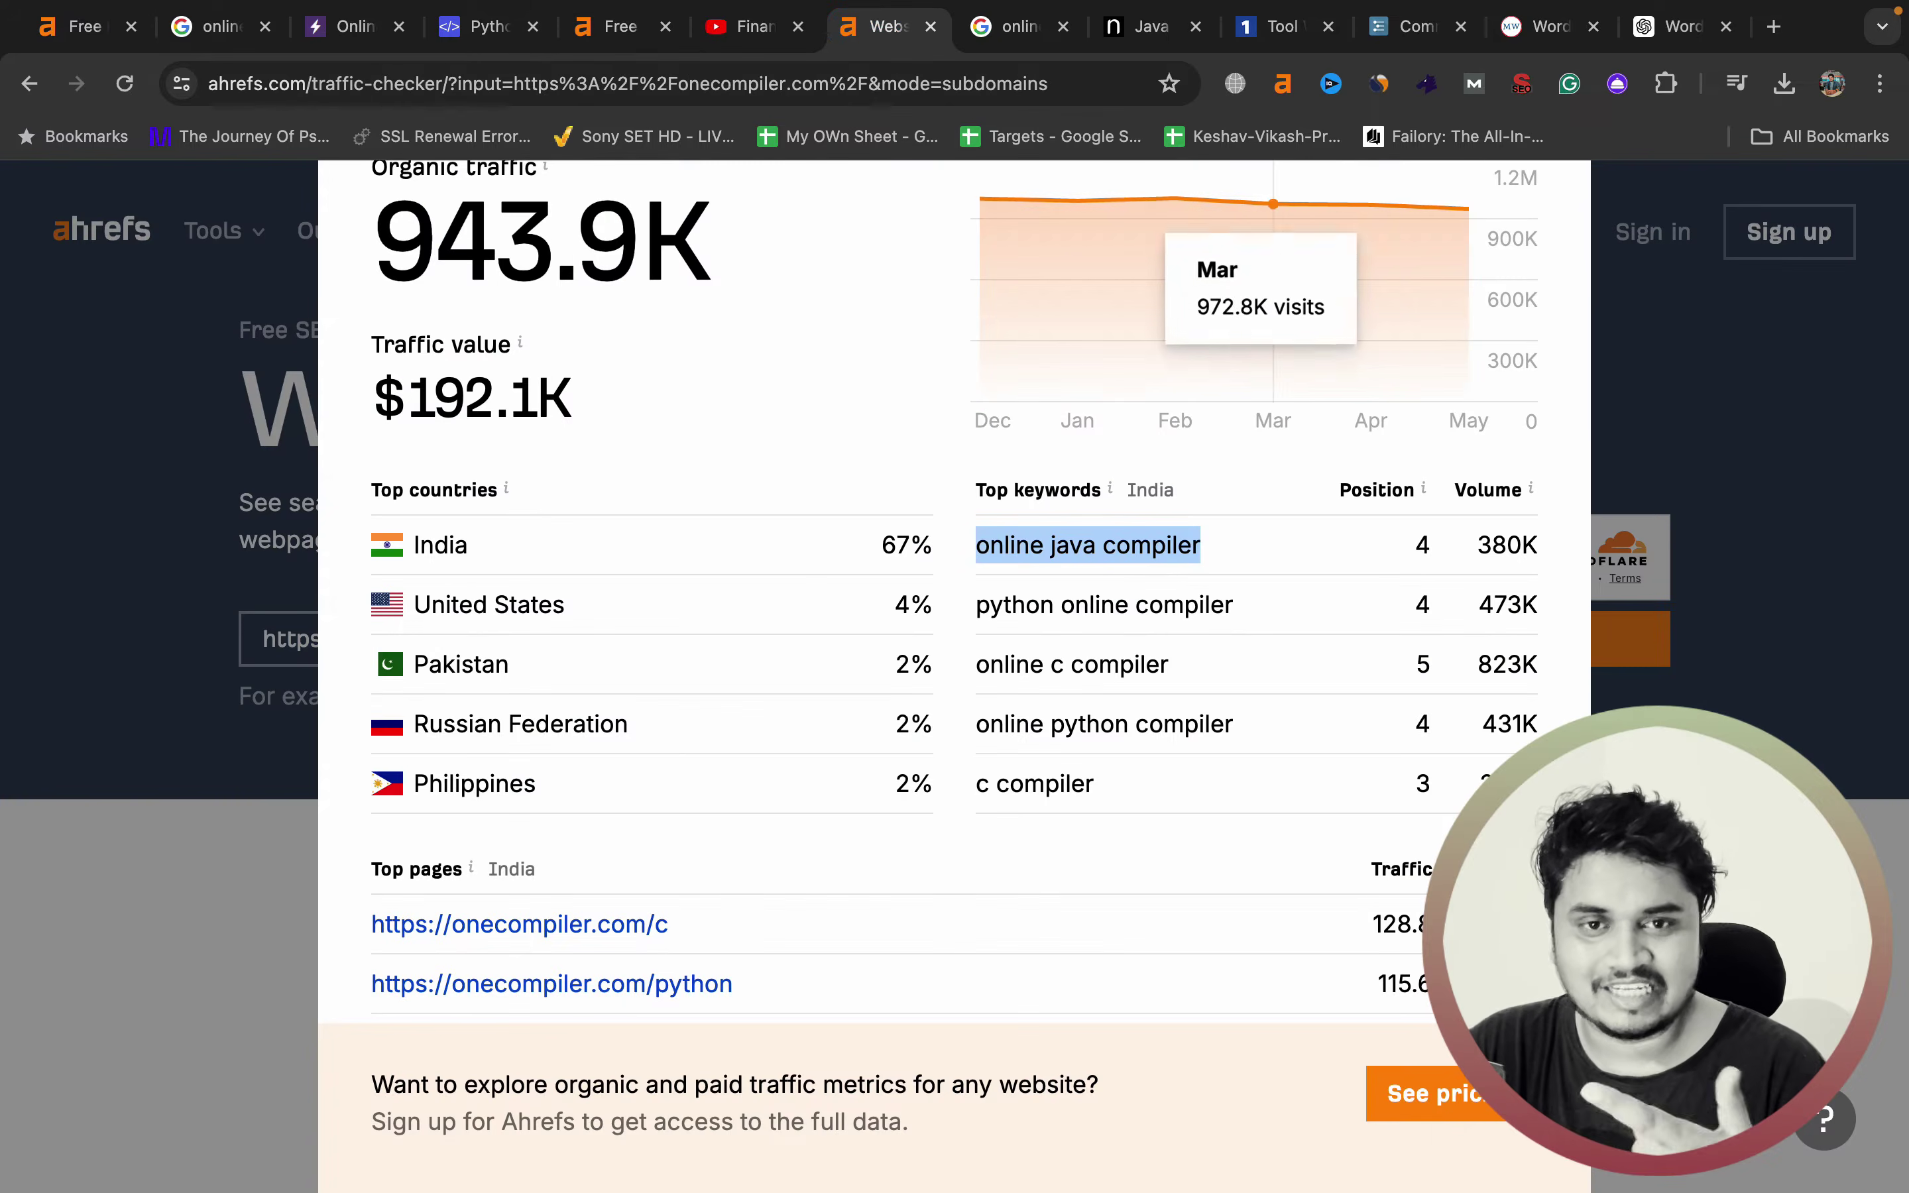
{"action": "scroll", "coordinate": [1467, 474], "scroll_direction": "up", "scroll_amount": 3}
{"action": "left_click", "coordinate": [1521, 233]}
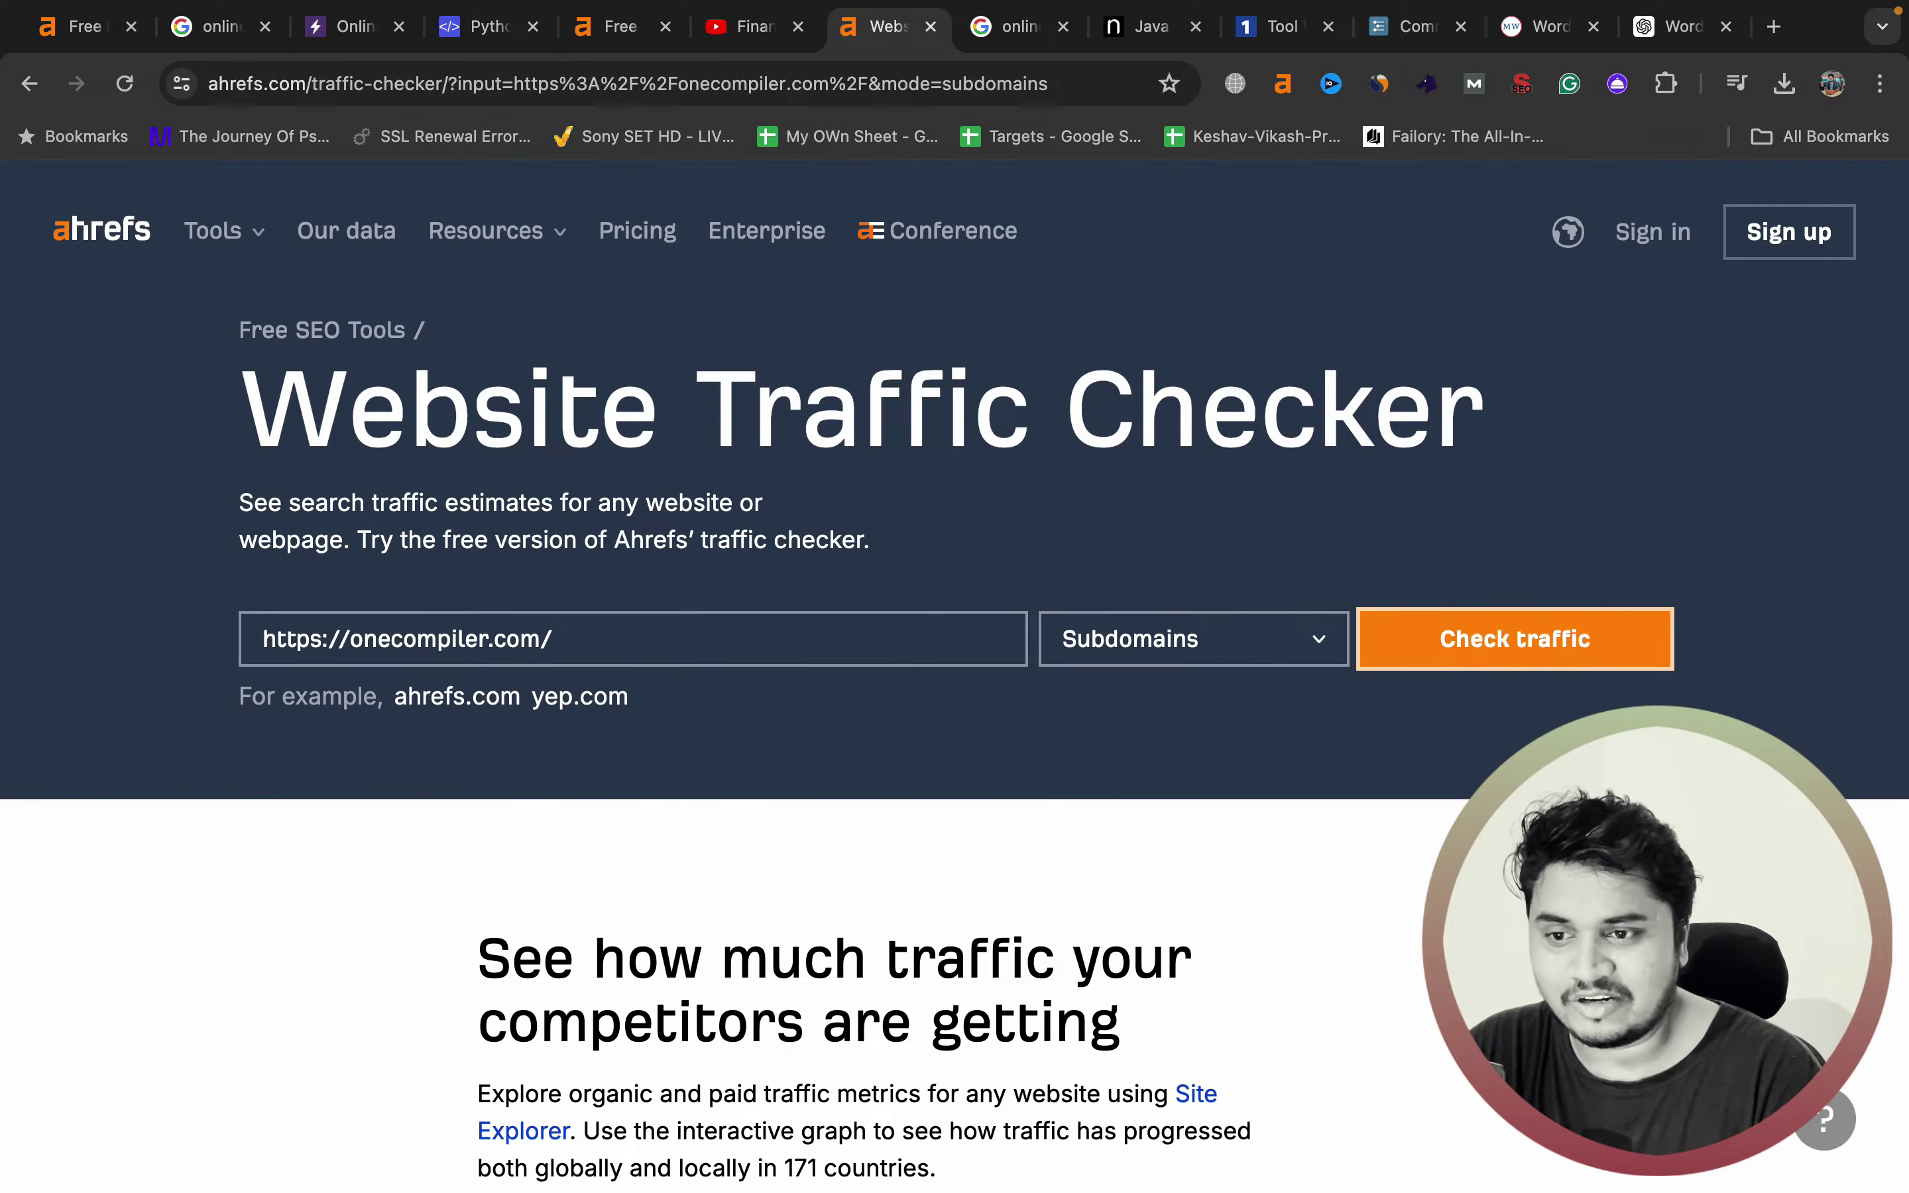
{"action": "triple_click", "coordinate": [678, 639]}
{"action": "key", "text": "super+v"}
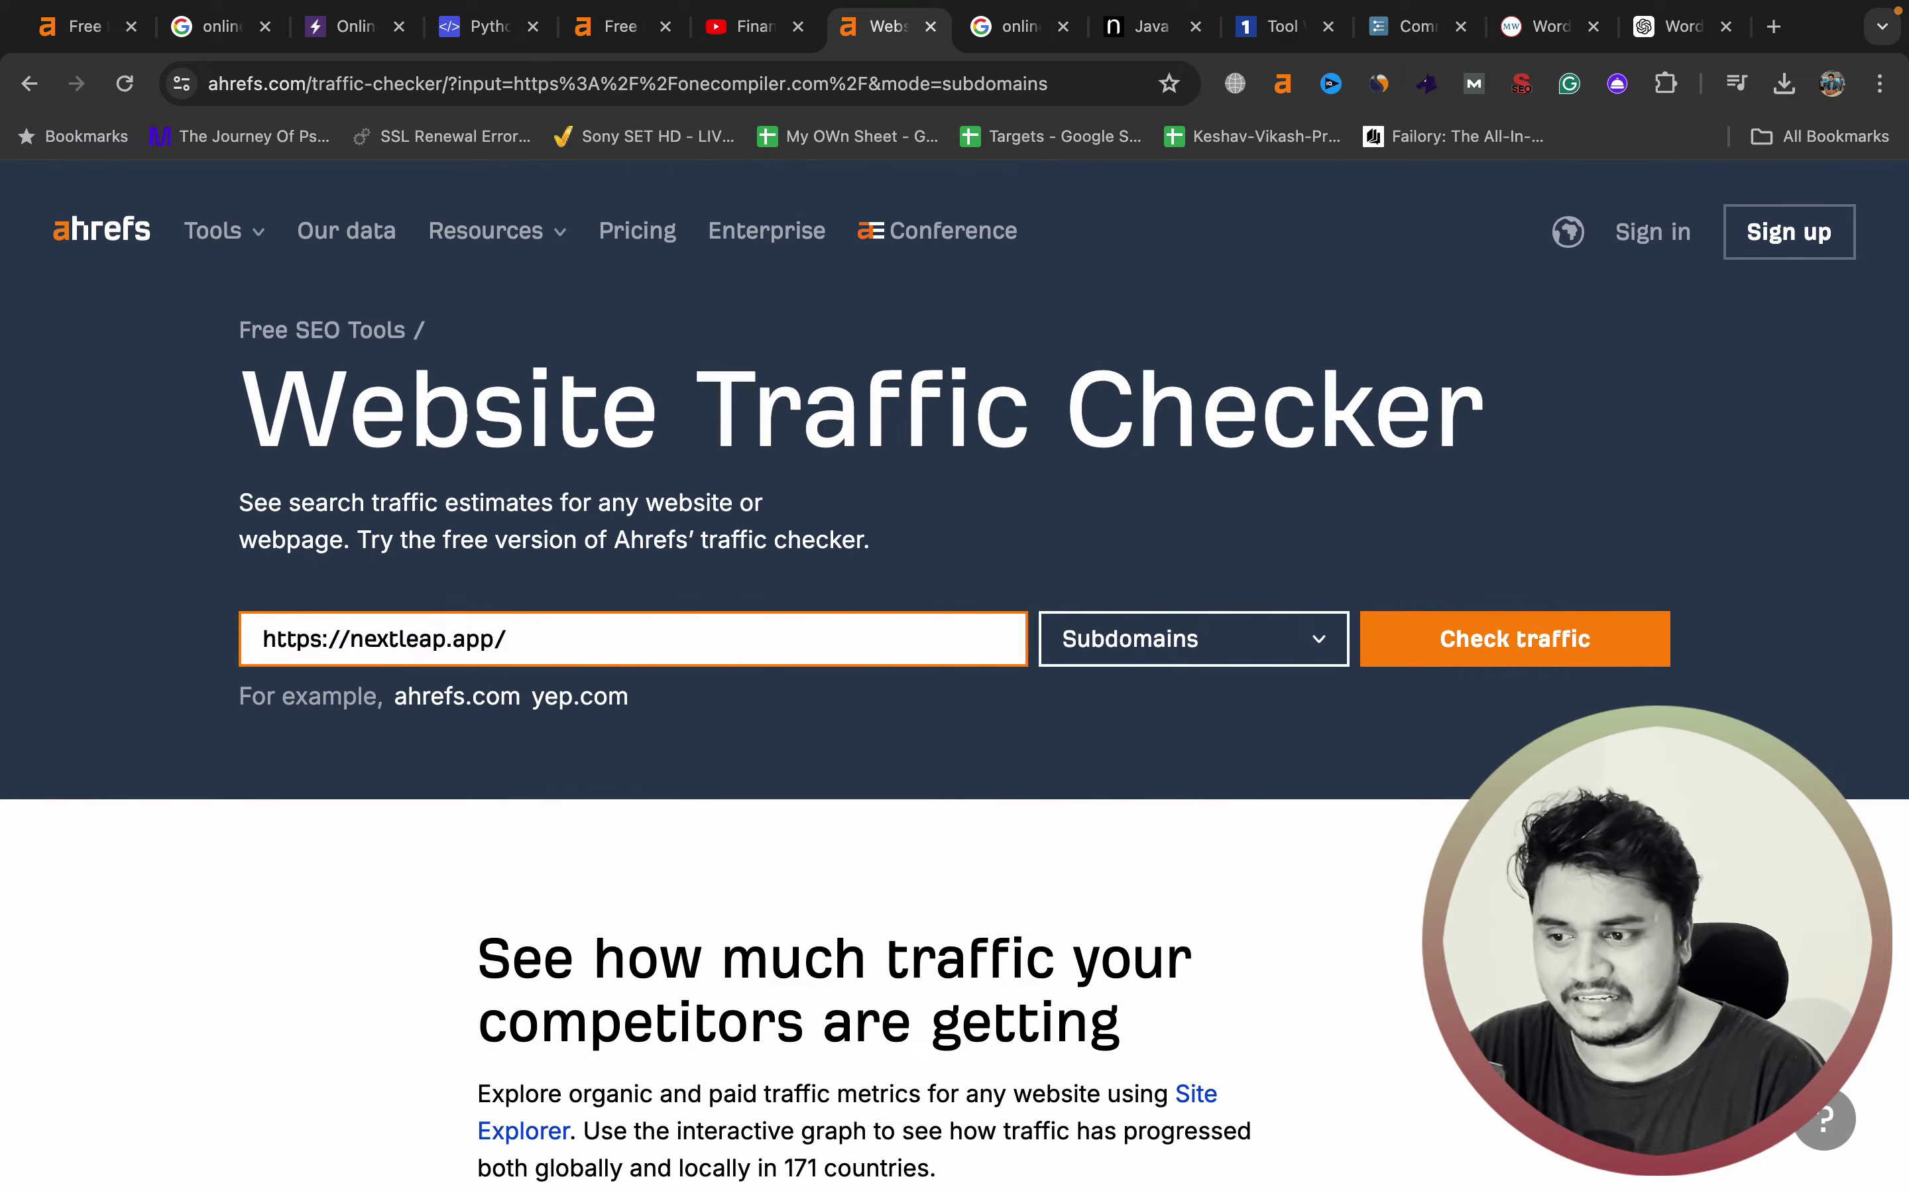
{"action": "left_click", "coordinate": [1514, 639]}
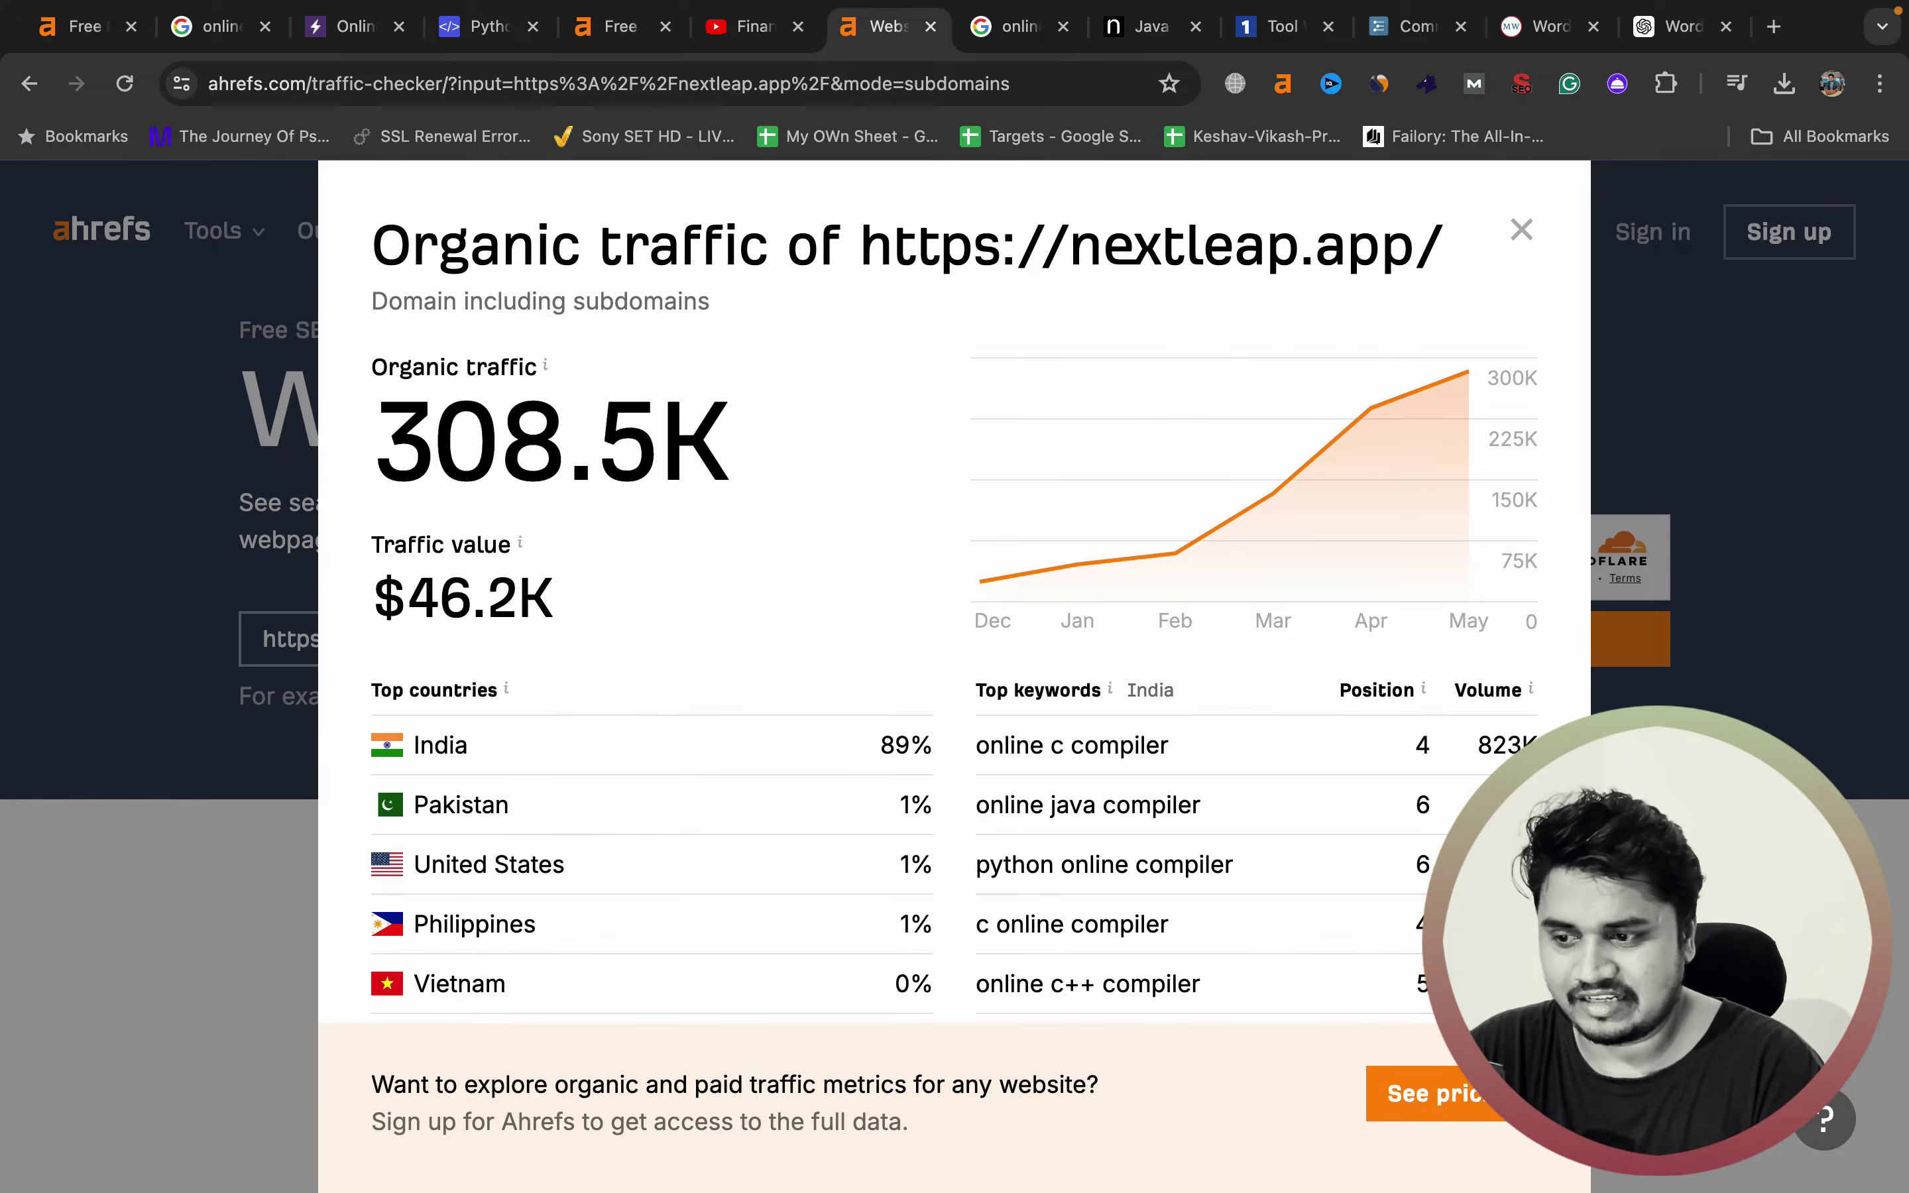
{"action": "mouse_move", "coordinate": [985, 498]}
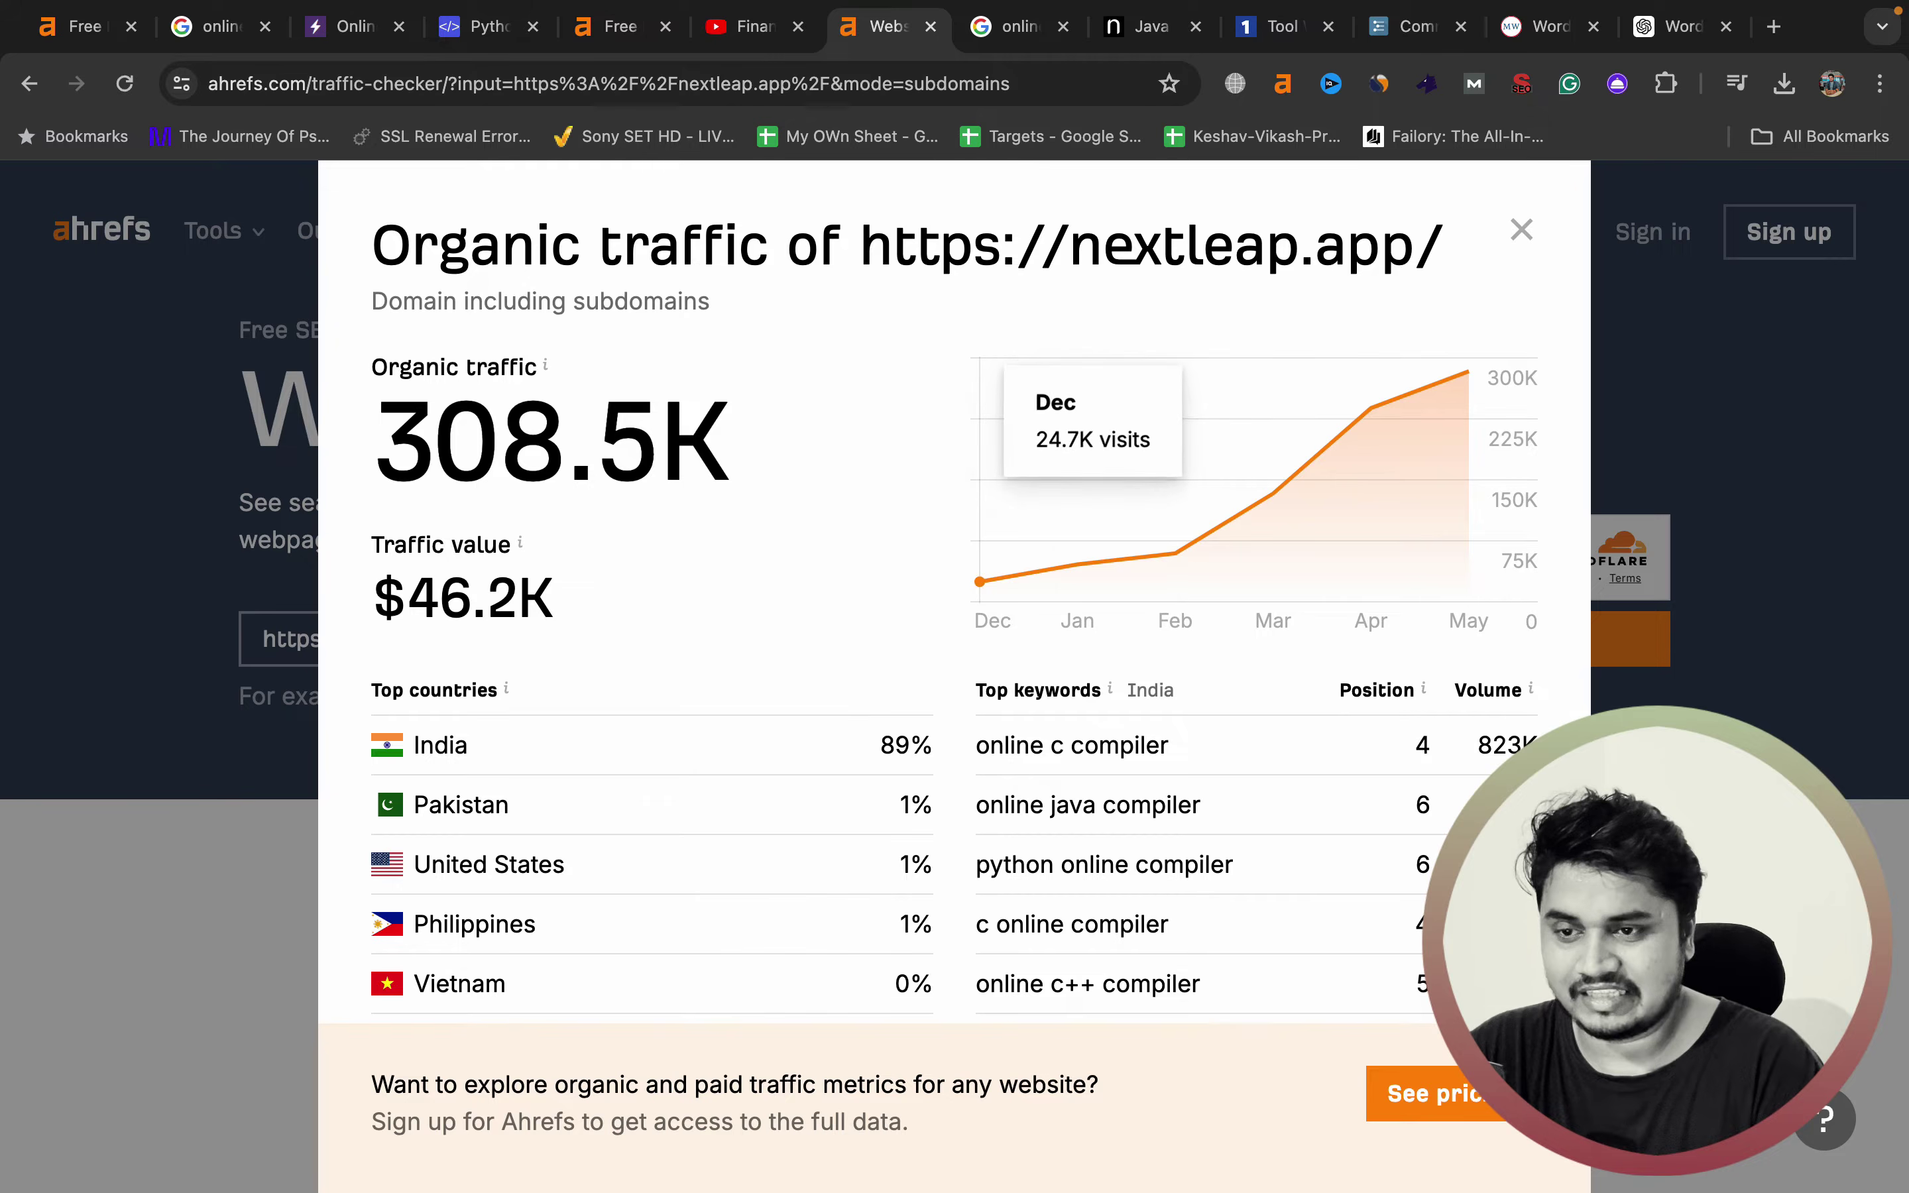
{"action": "mouse_move", "coordinate": [1110, 688]}
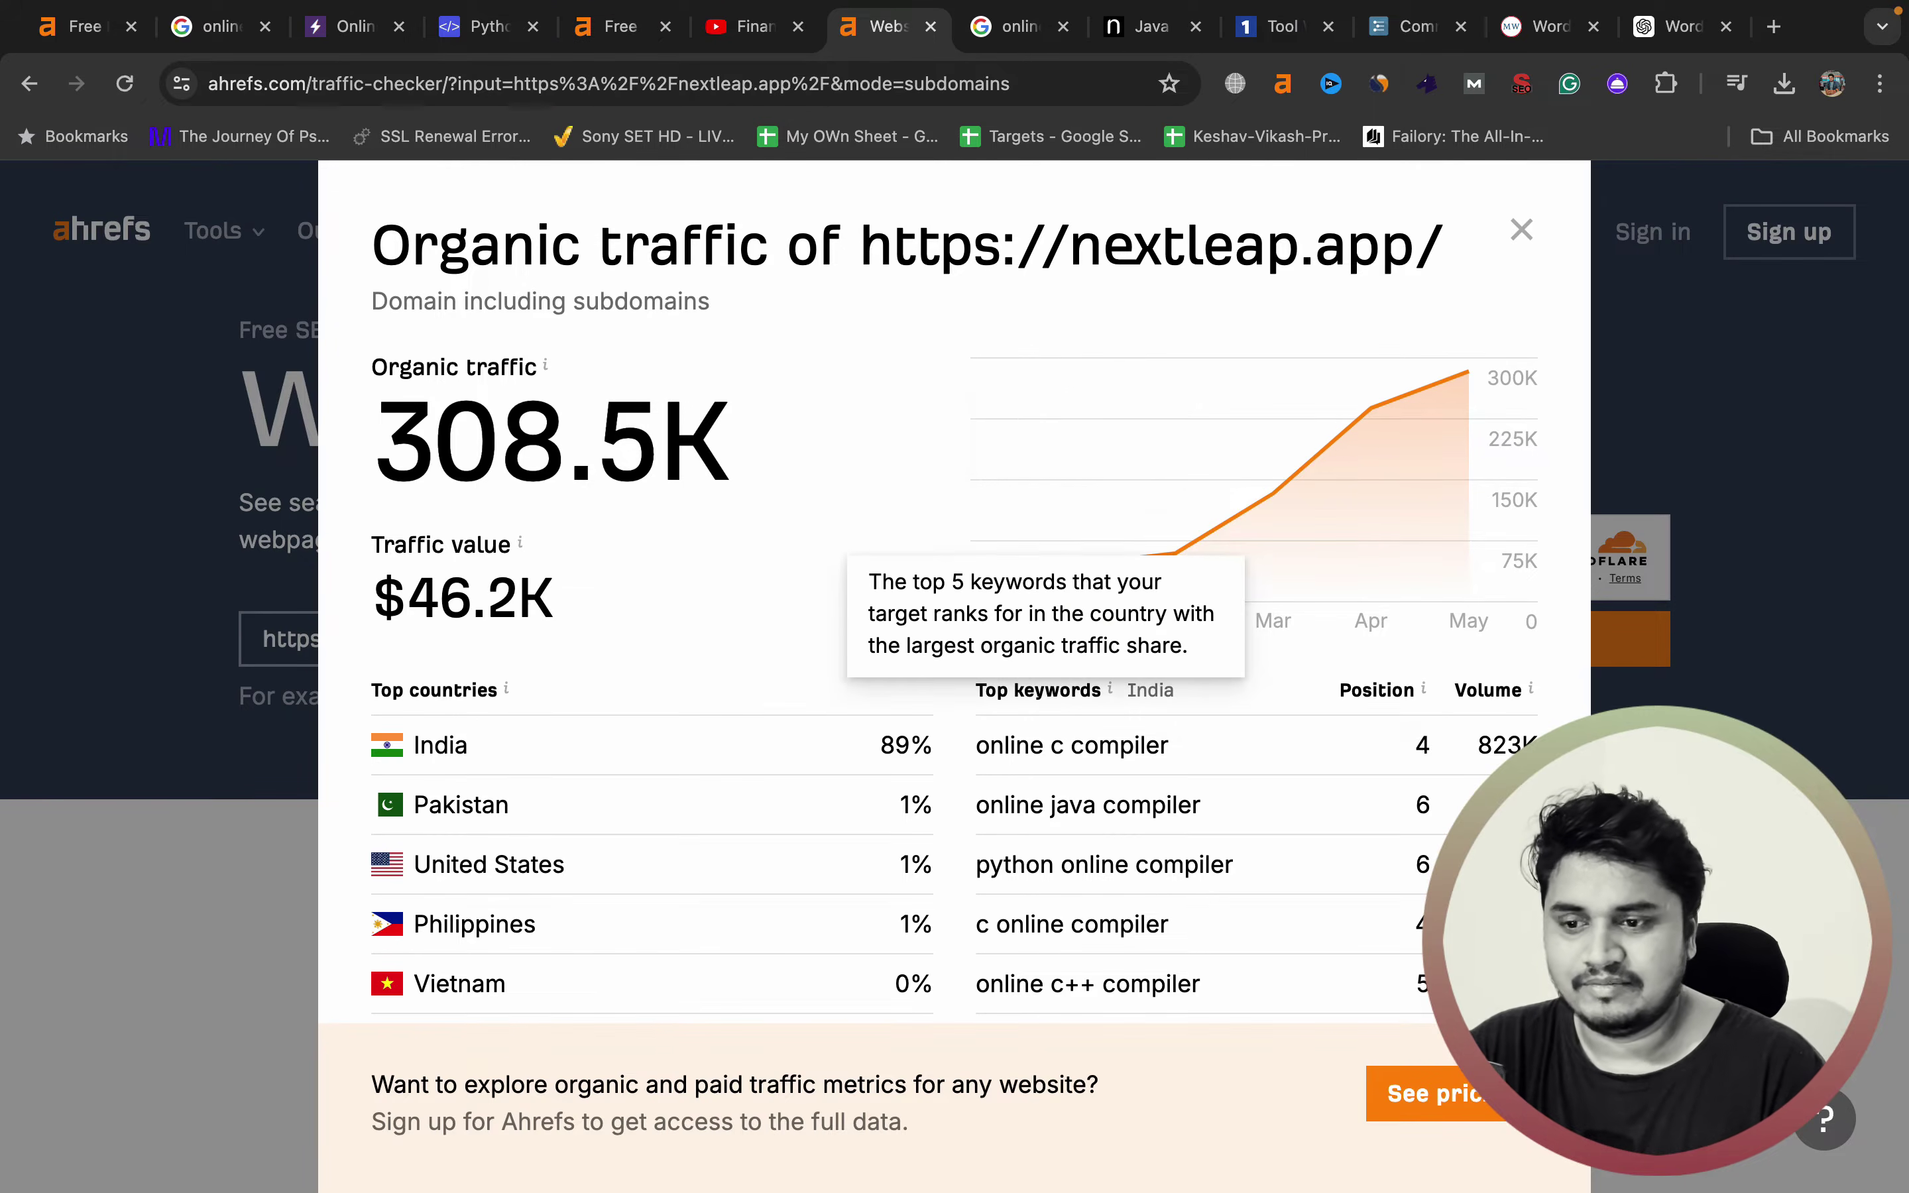
{"action": "scroll", "coordinate": [1110, 684], "scroll_direction": "down", "scroll_amount": 1}
{"action": "scroll", "coordinate": [1115, 680], "scroll_direction": "down", "scroll_amount": 3}
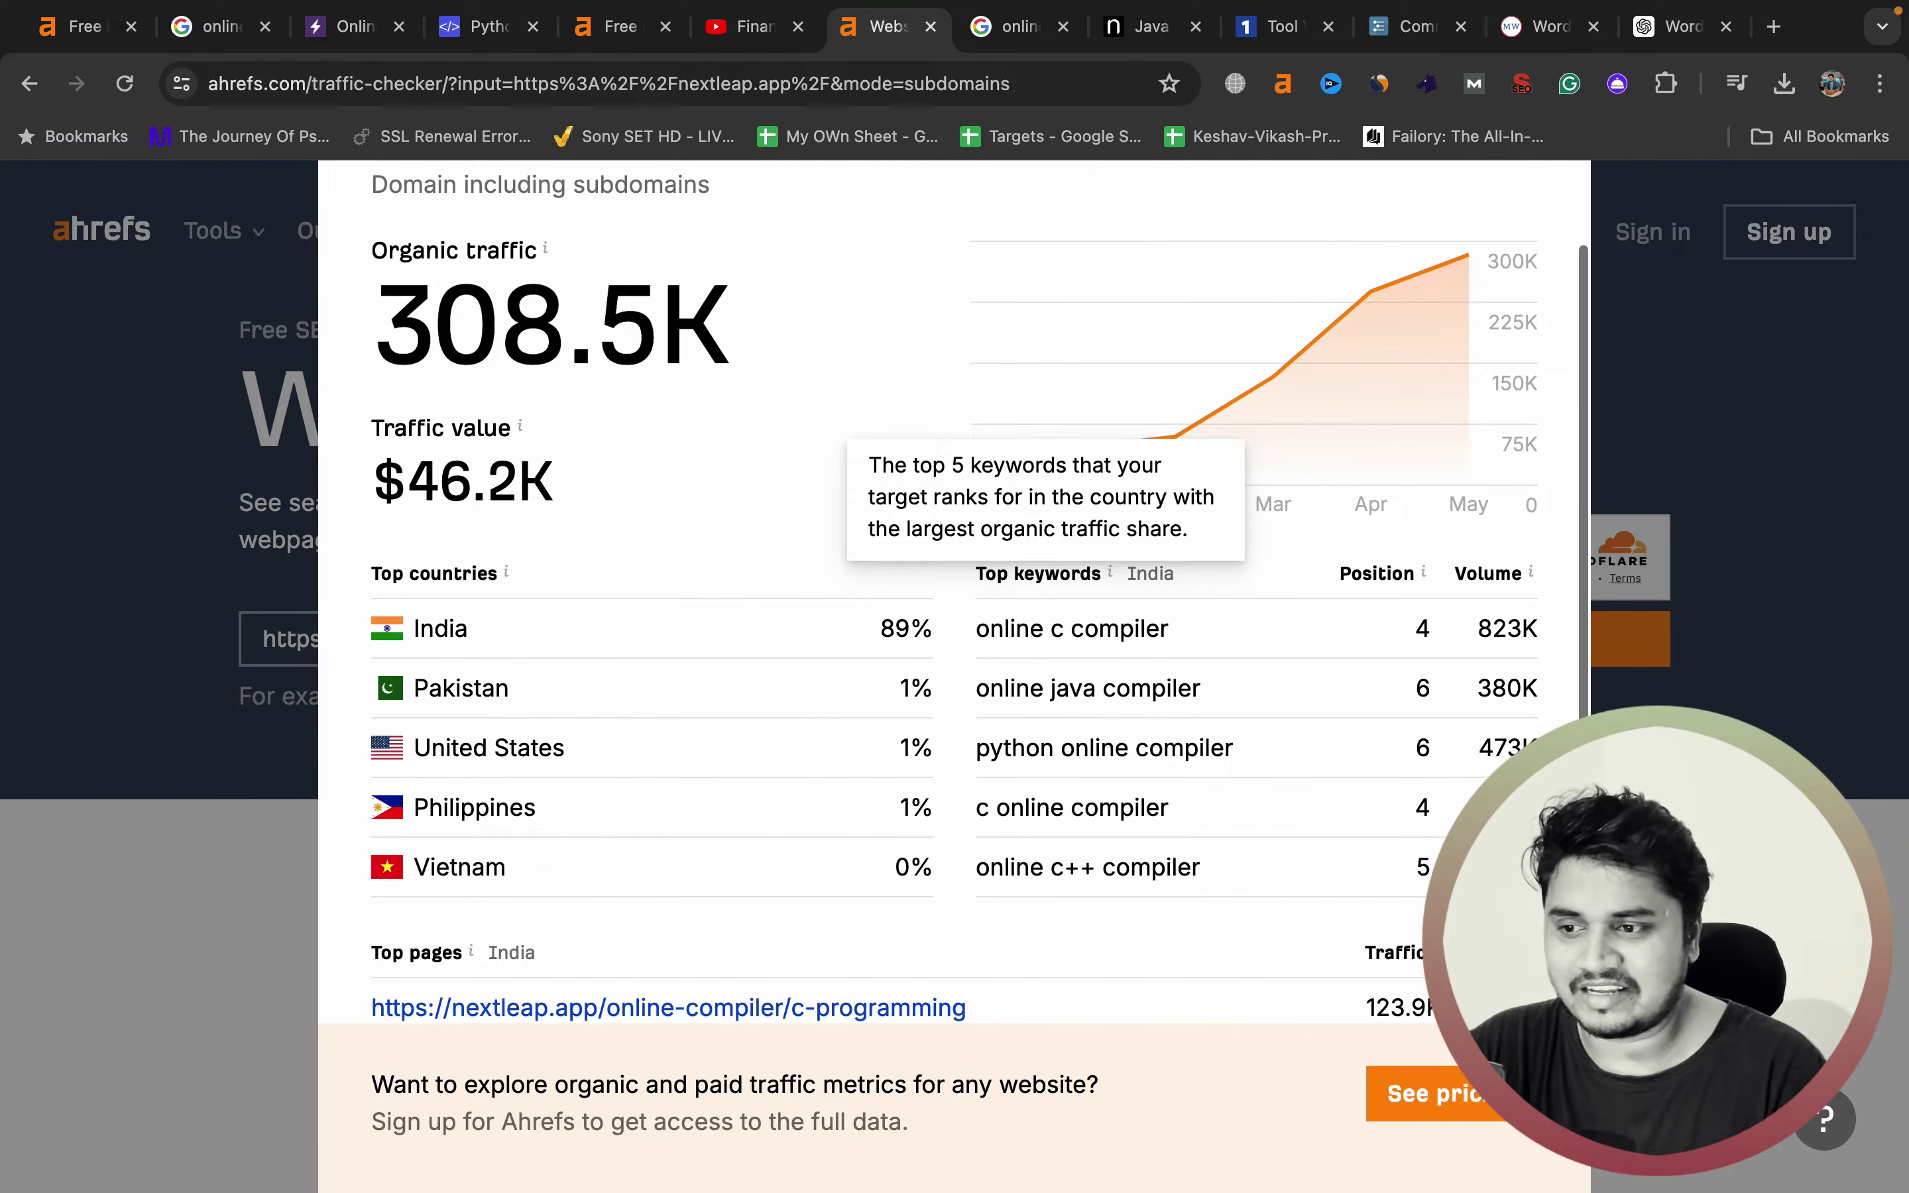
{"action": "scroll", "coordinate": [1116, 680], "scroll_direction": "up", "scroll_amount": 3}
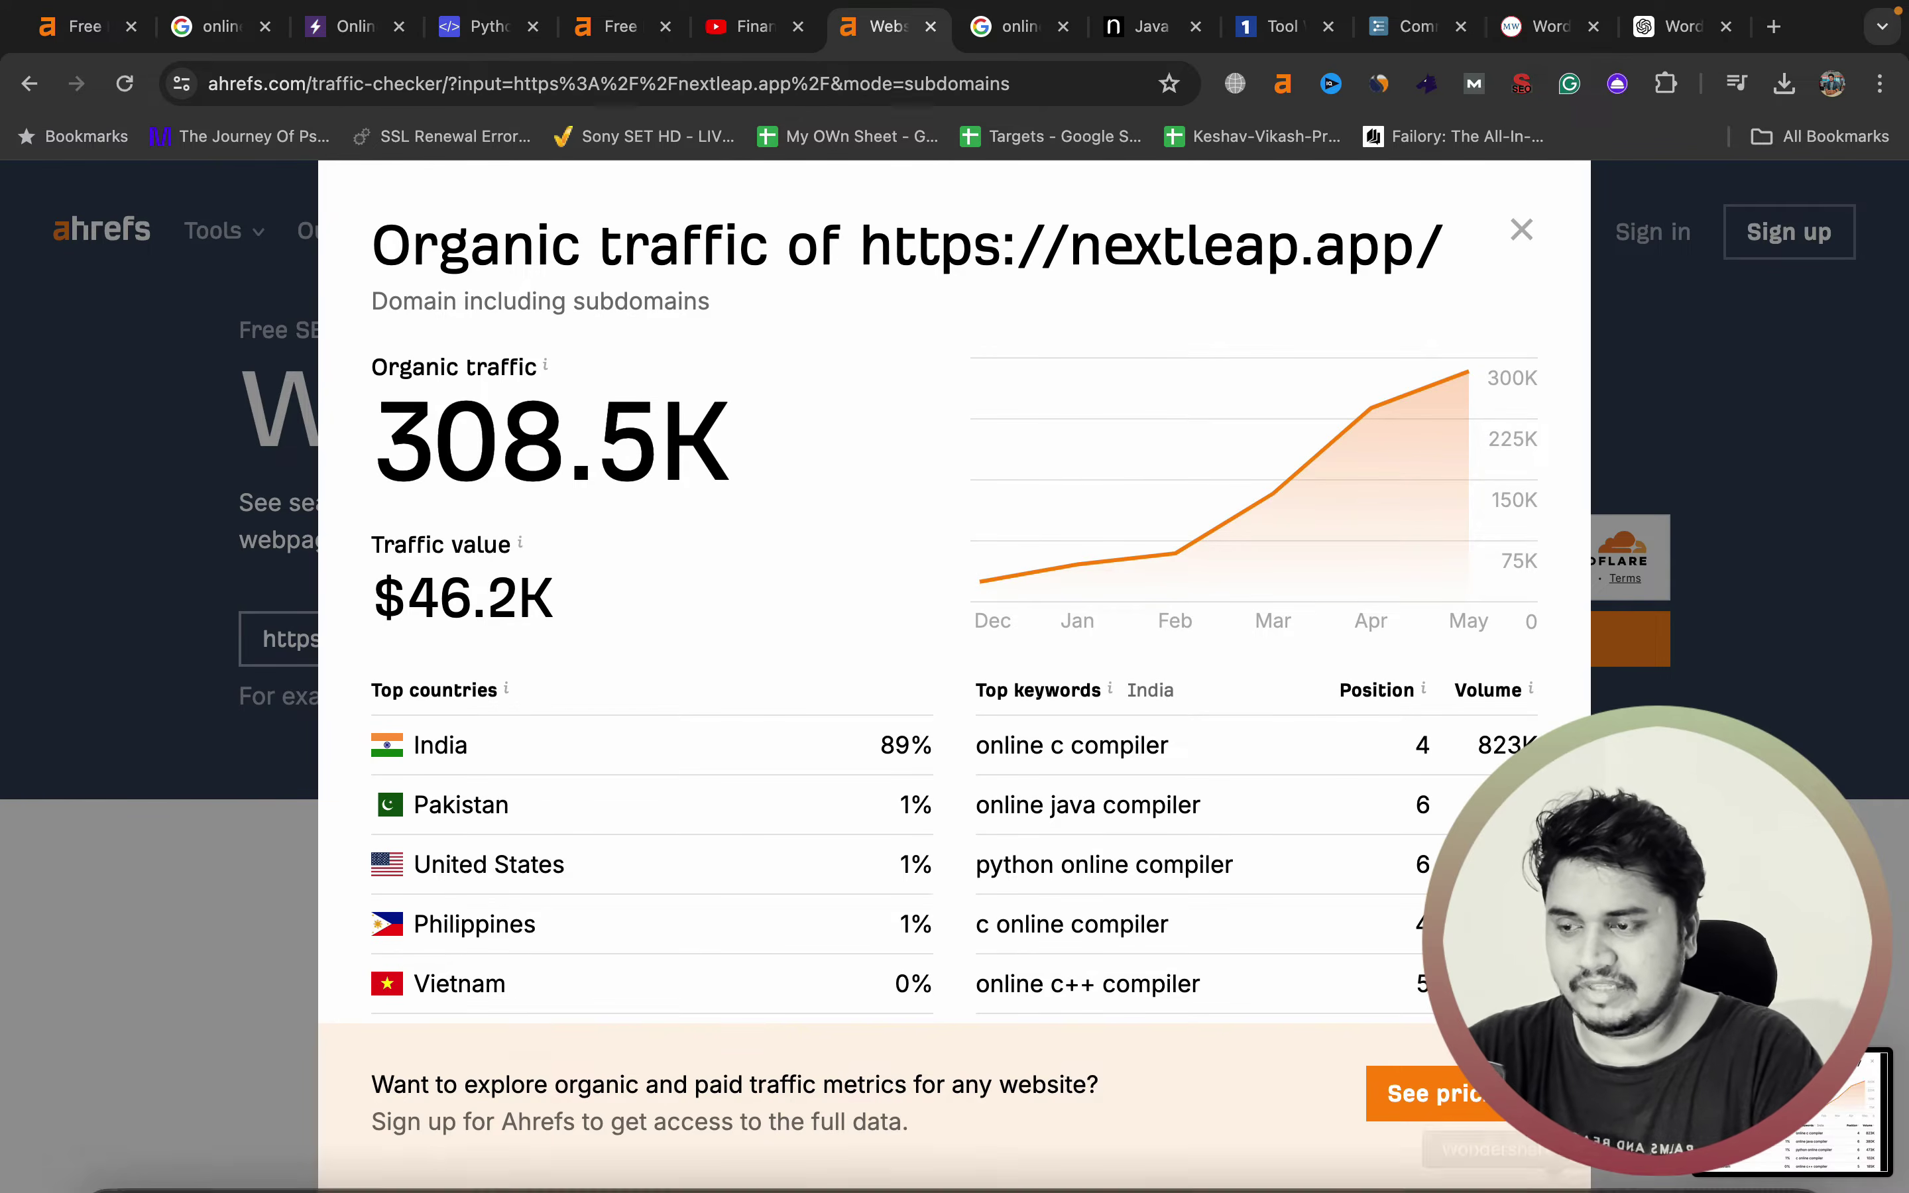
- Switch to Telegram and post the traffic report screenshot to the channel, captioned "Live keyword research ke dauran mila hai , video on the way"
{"action": "key", "text": "super+space"}
{"action": "type", "text": "t"}
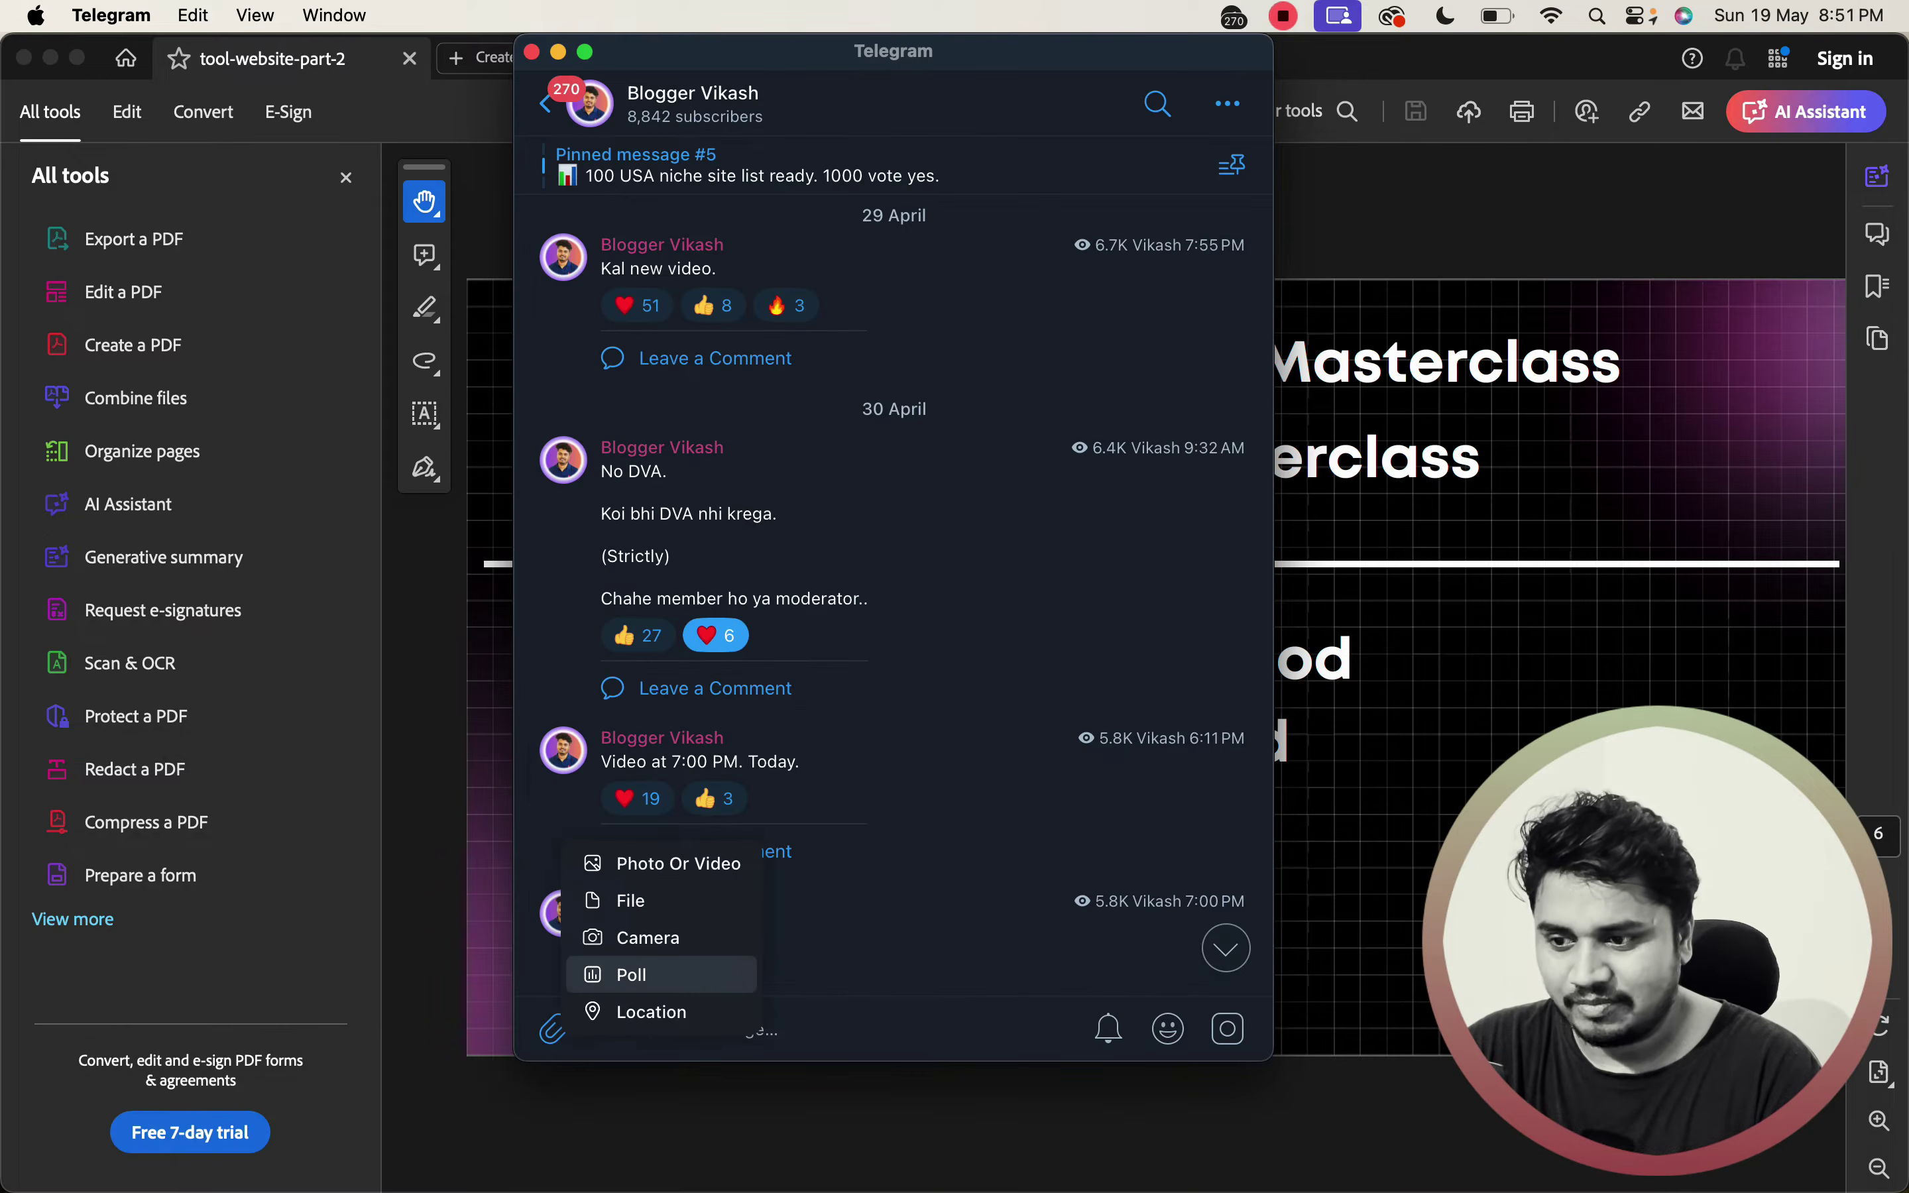
{"action": "left_click", "coordinate": [631, 975]}
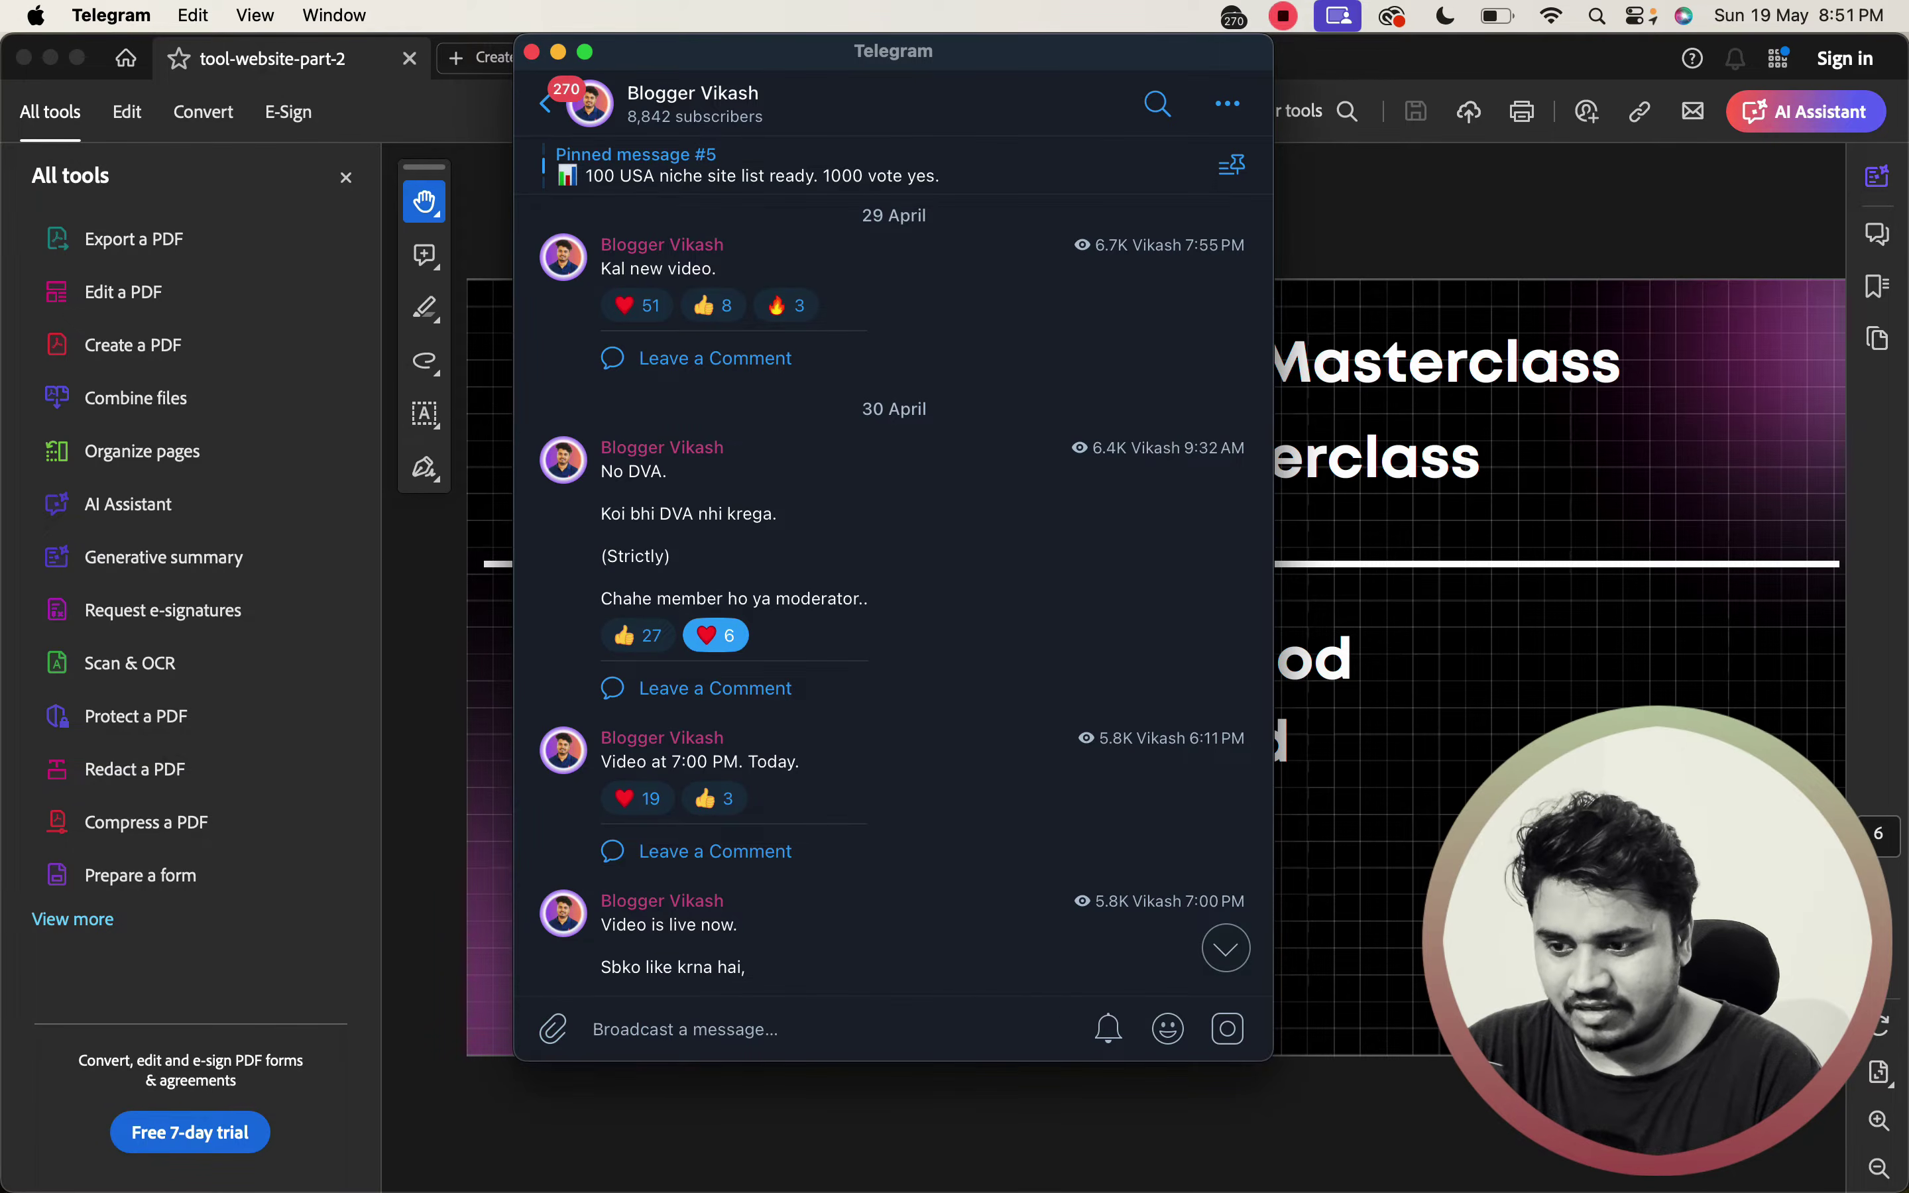
{"action": "key", "text": "super+v"}
{"action": "type", "text": "Live keywo"}
{"action": "key", "text": "BackSpace"}
{"action": "type", "text": "ord research ke dauran mila hai , video on the way"}
{"action": "key", "text": "Return"}
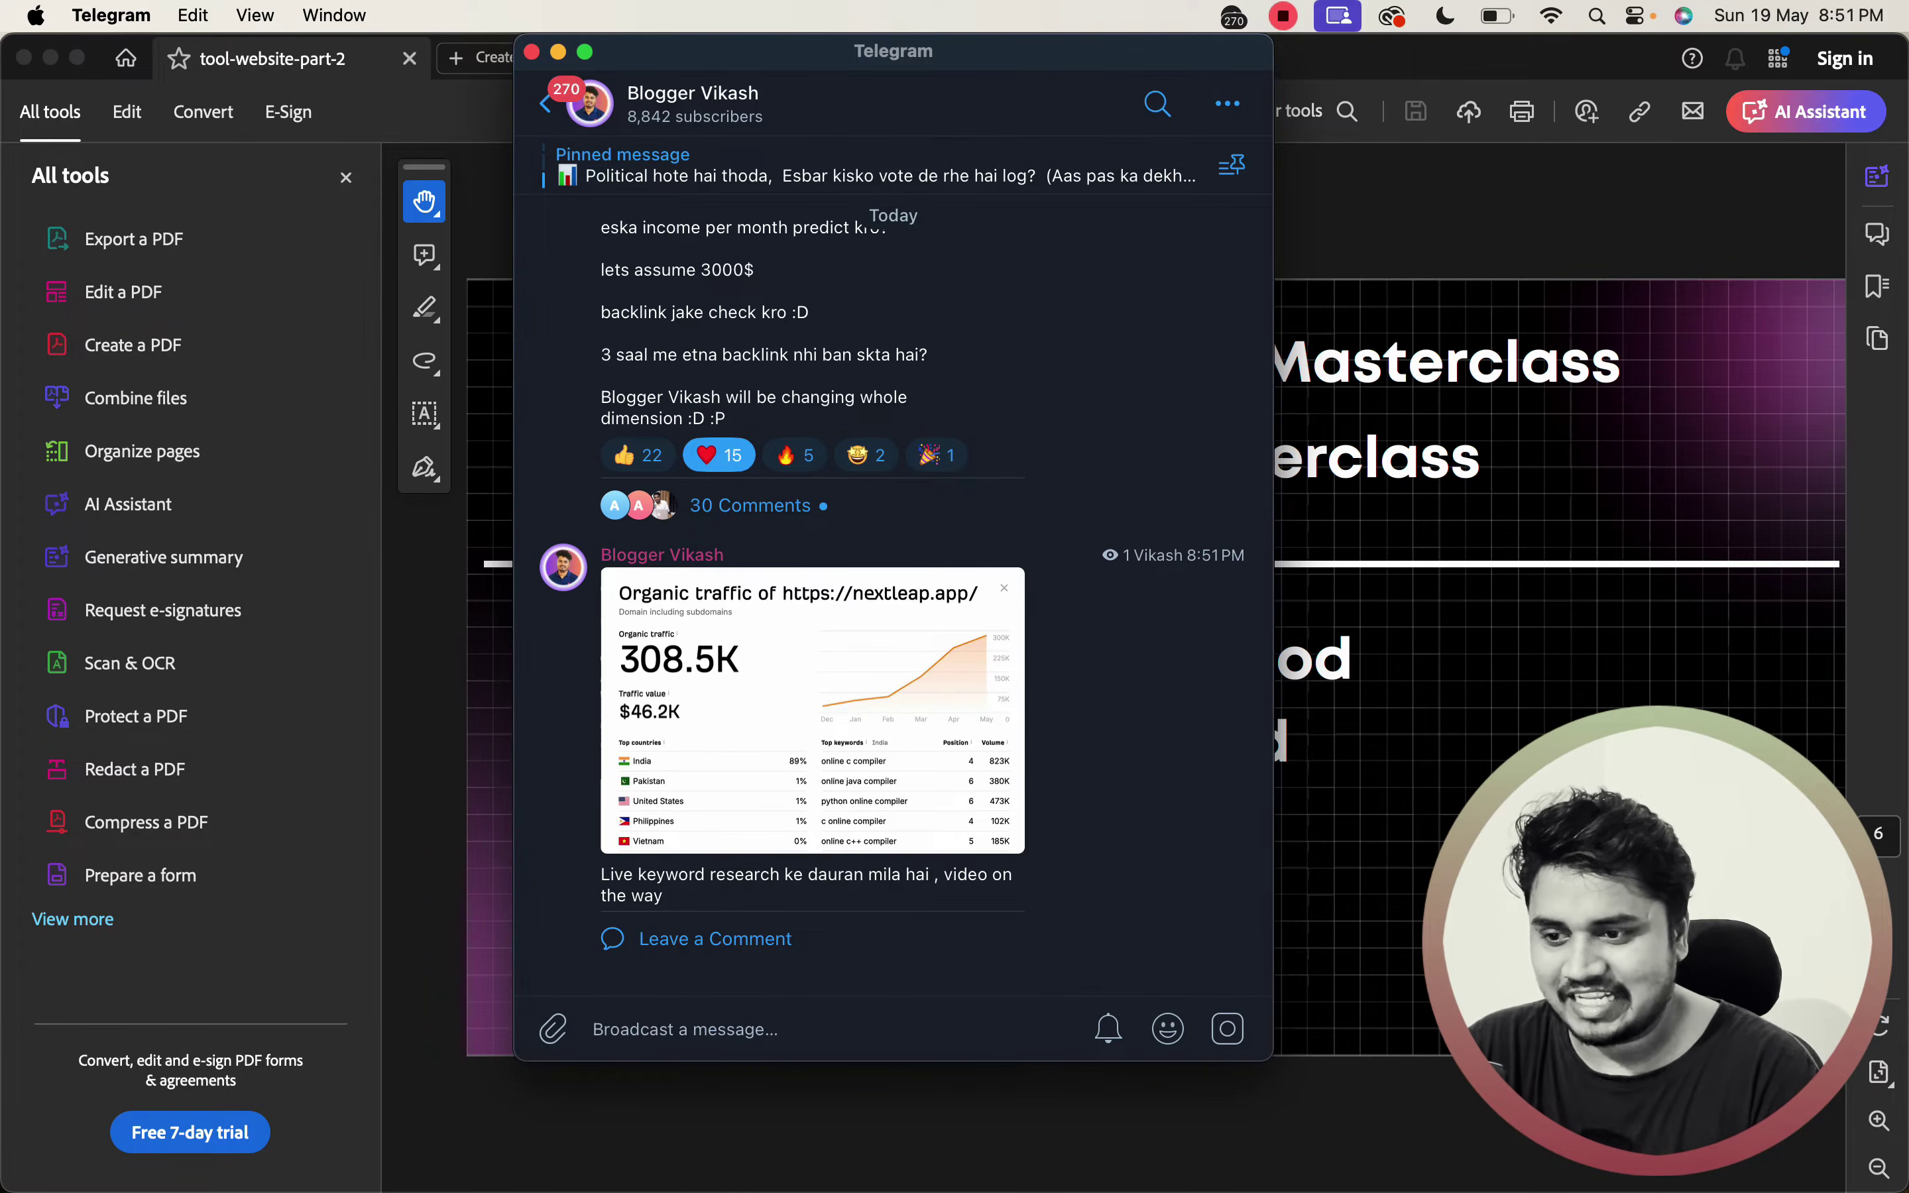
{"action": "left_click", "coordinate": [907, 1137]}
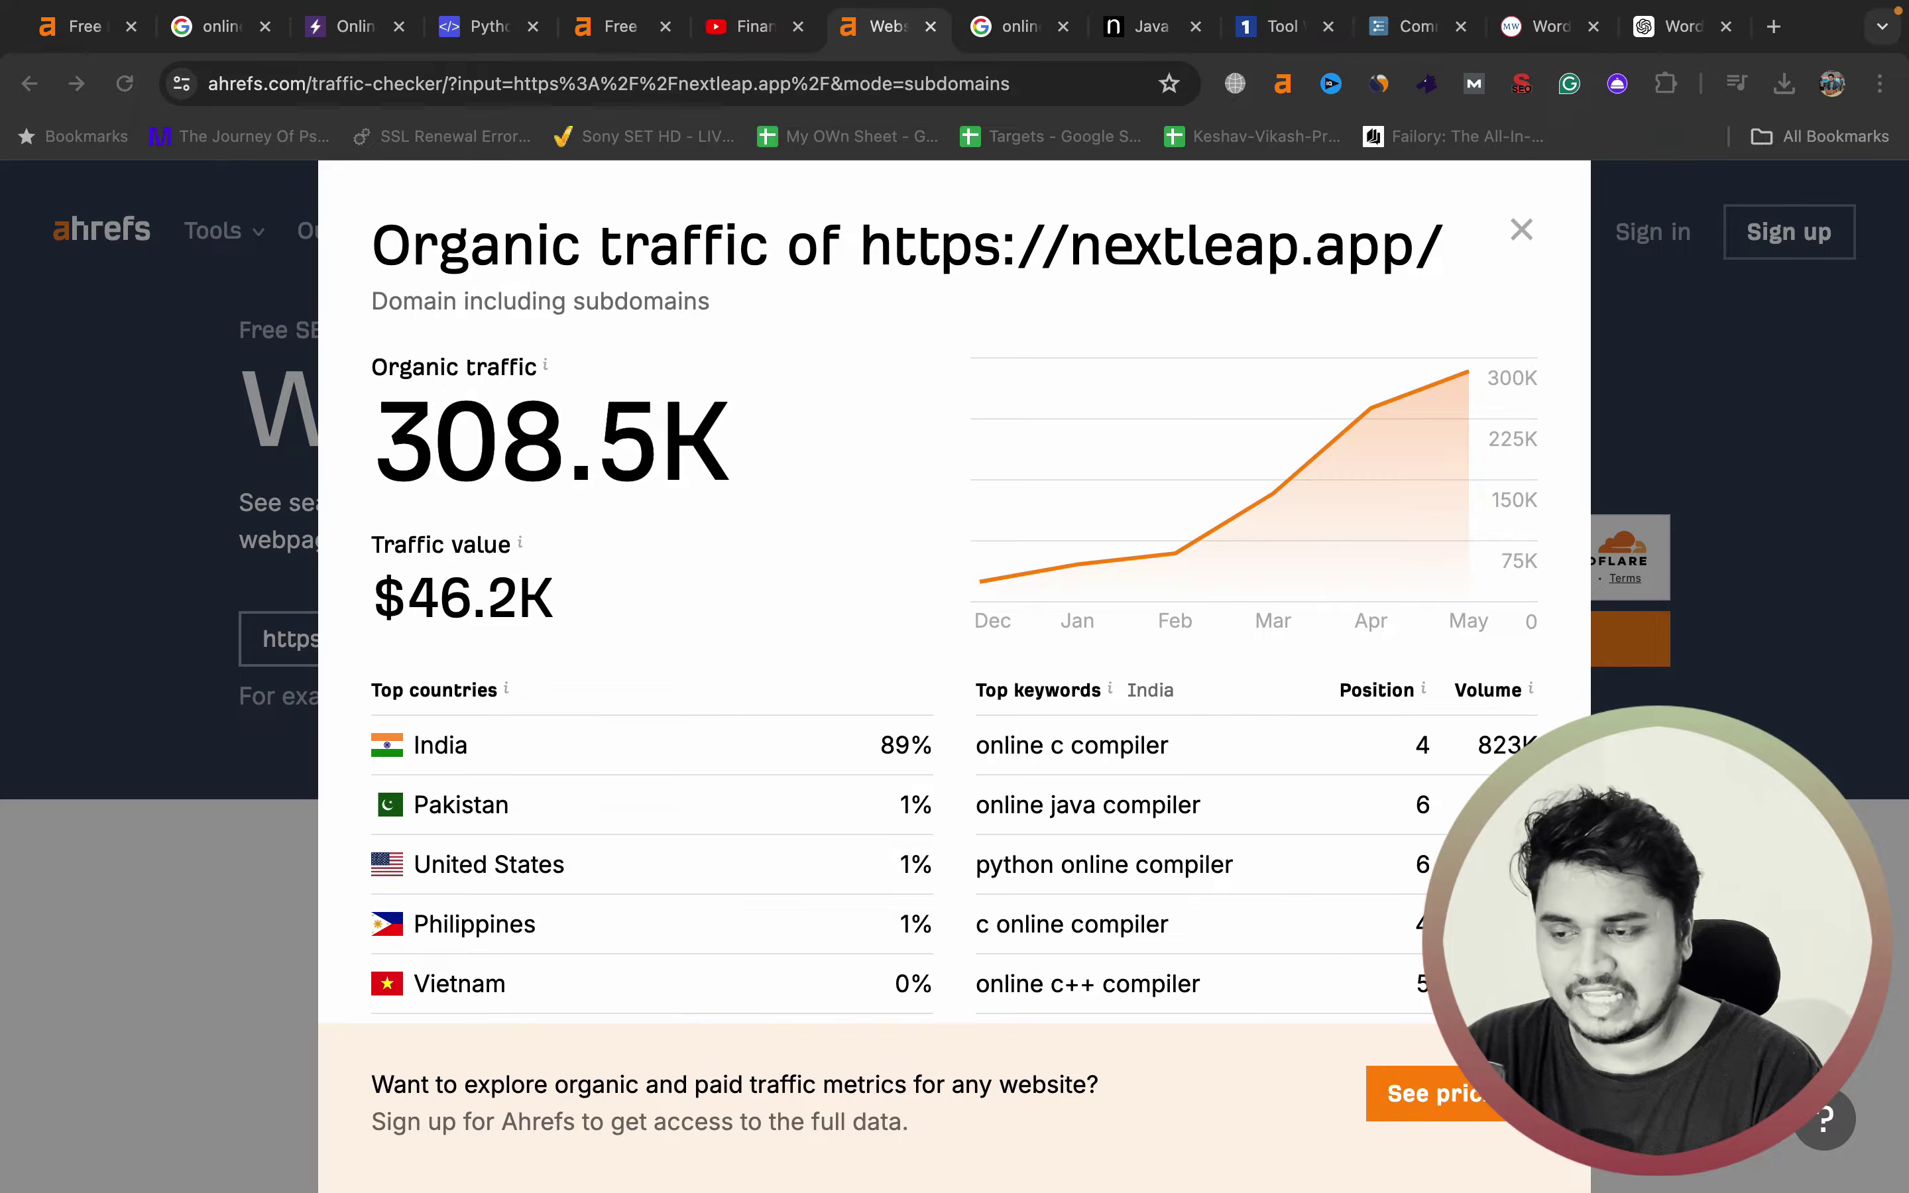
{"action": "left_click", "coordinate": [1272, 26]}
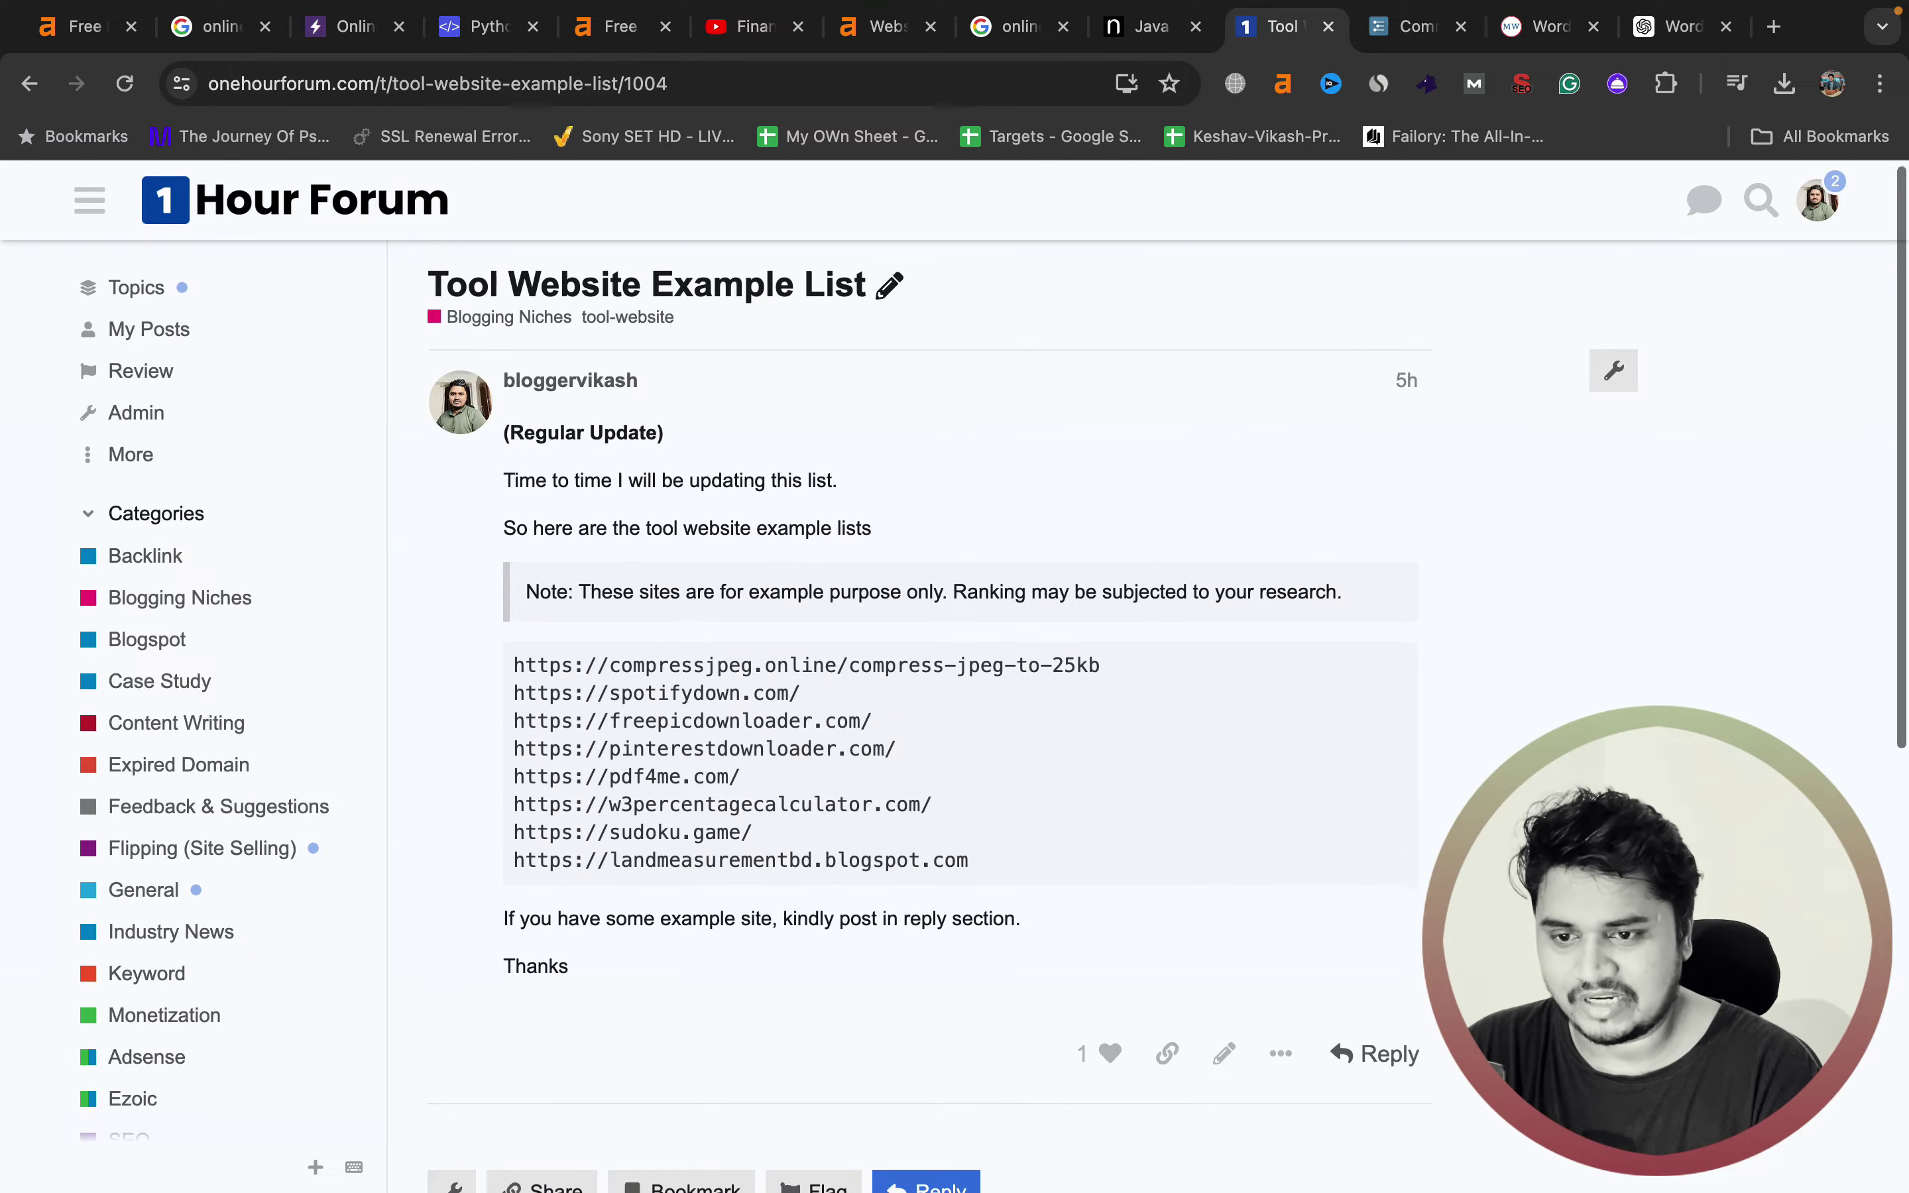
{"action": "scroll", "coordinate": [1220, 813], "scroll_direction": "down", "scroll_amount": 3}
{"action": "left_click", "coordinate": [1221, 813]}
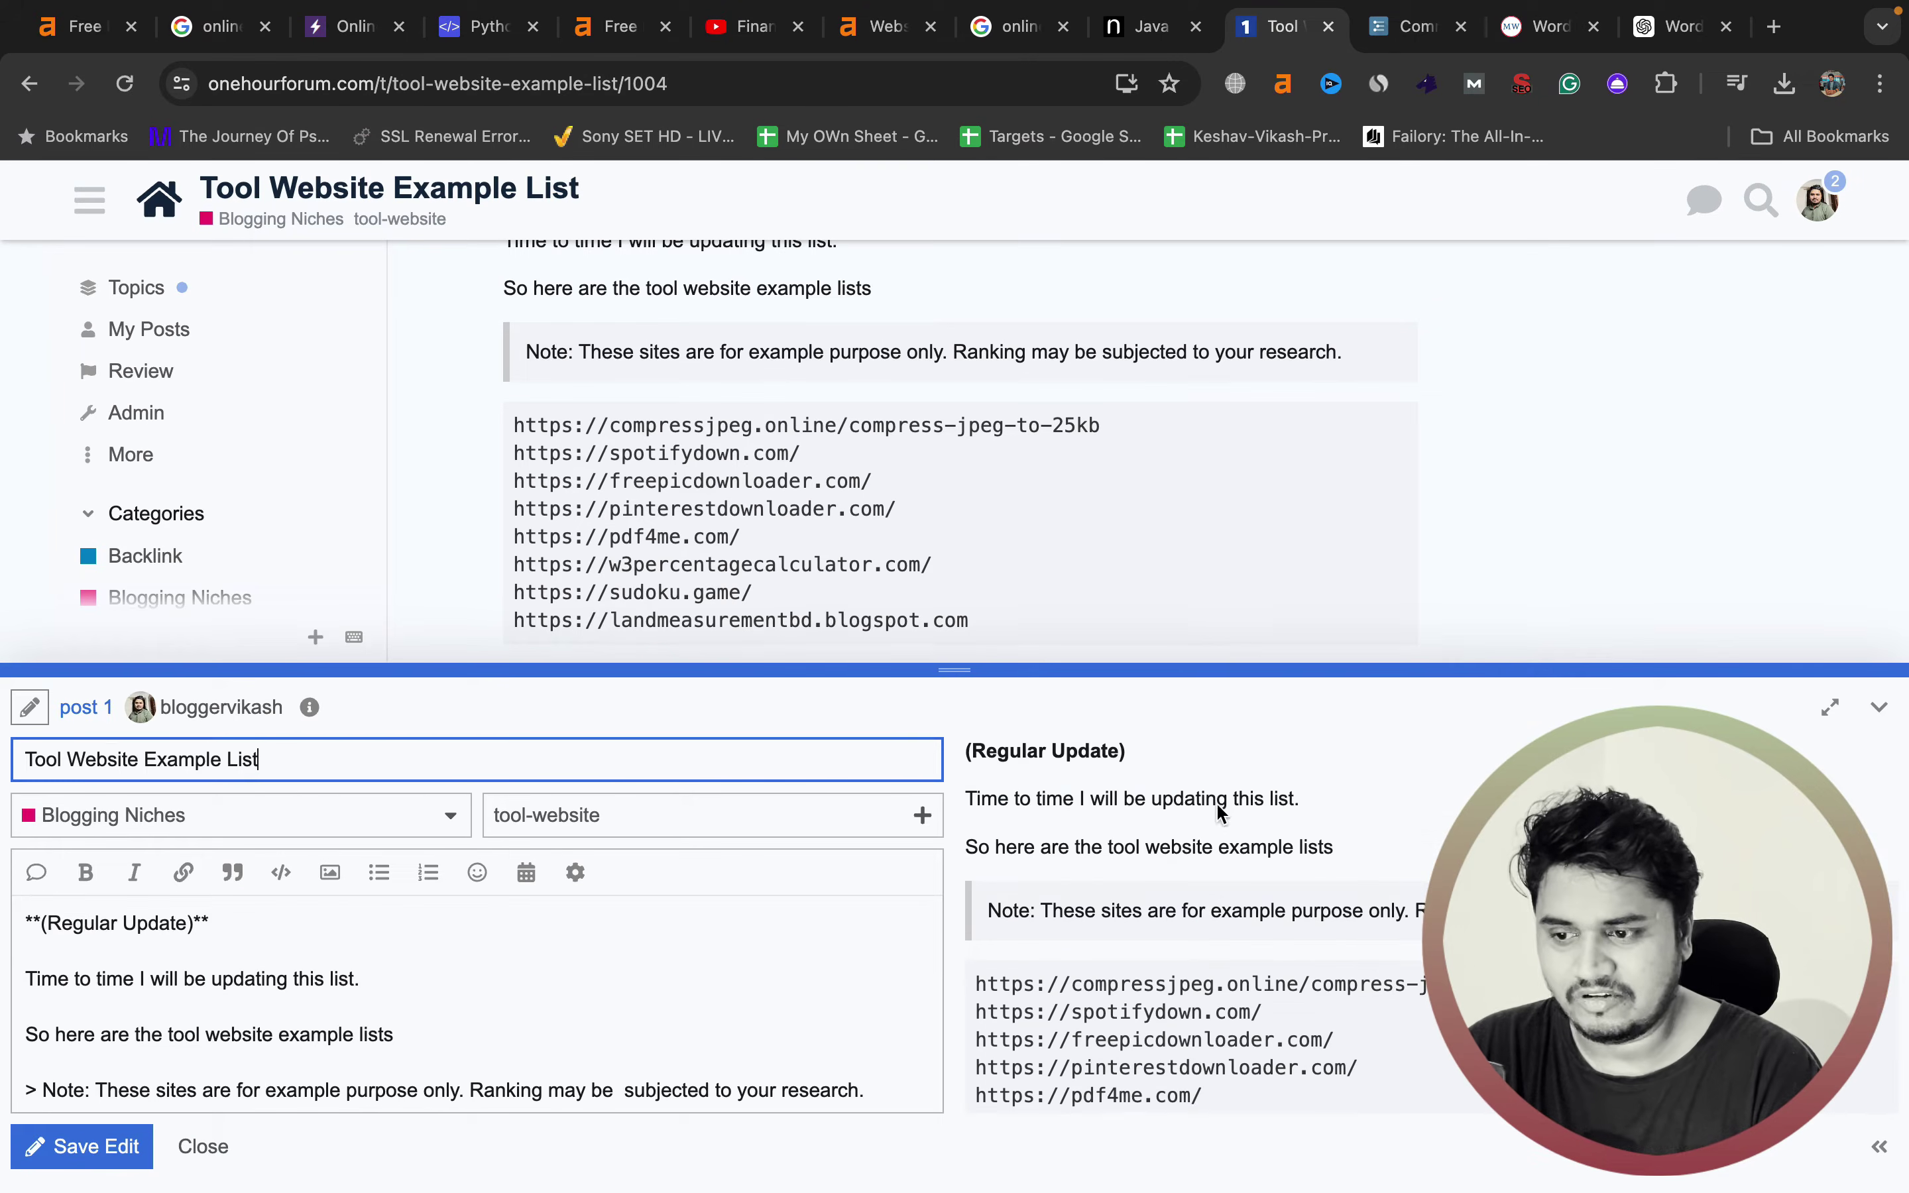
{"action": "scroll", "coordinate": [1220, 813], "scroll_direction": "down", "scroll_amount": 10}
{"action": "scroll", "coordinate": [473, 1002], "scroll_direction": "down", "scroll_amount": 3}
{"action": "left_click", "coordinate": [390, 1015]}
{"action": "key", "text": "Return"}
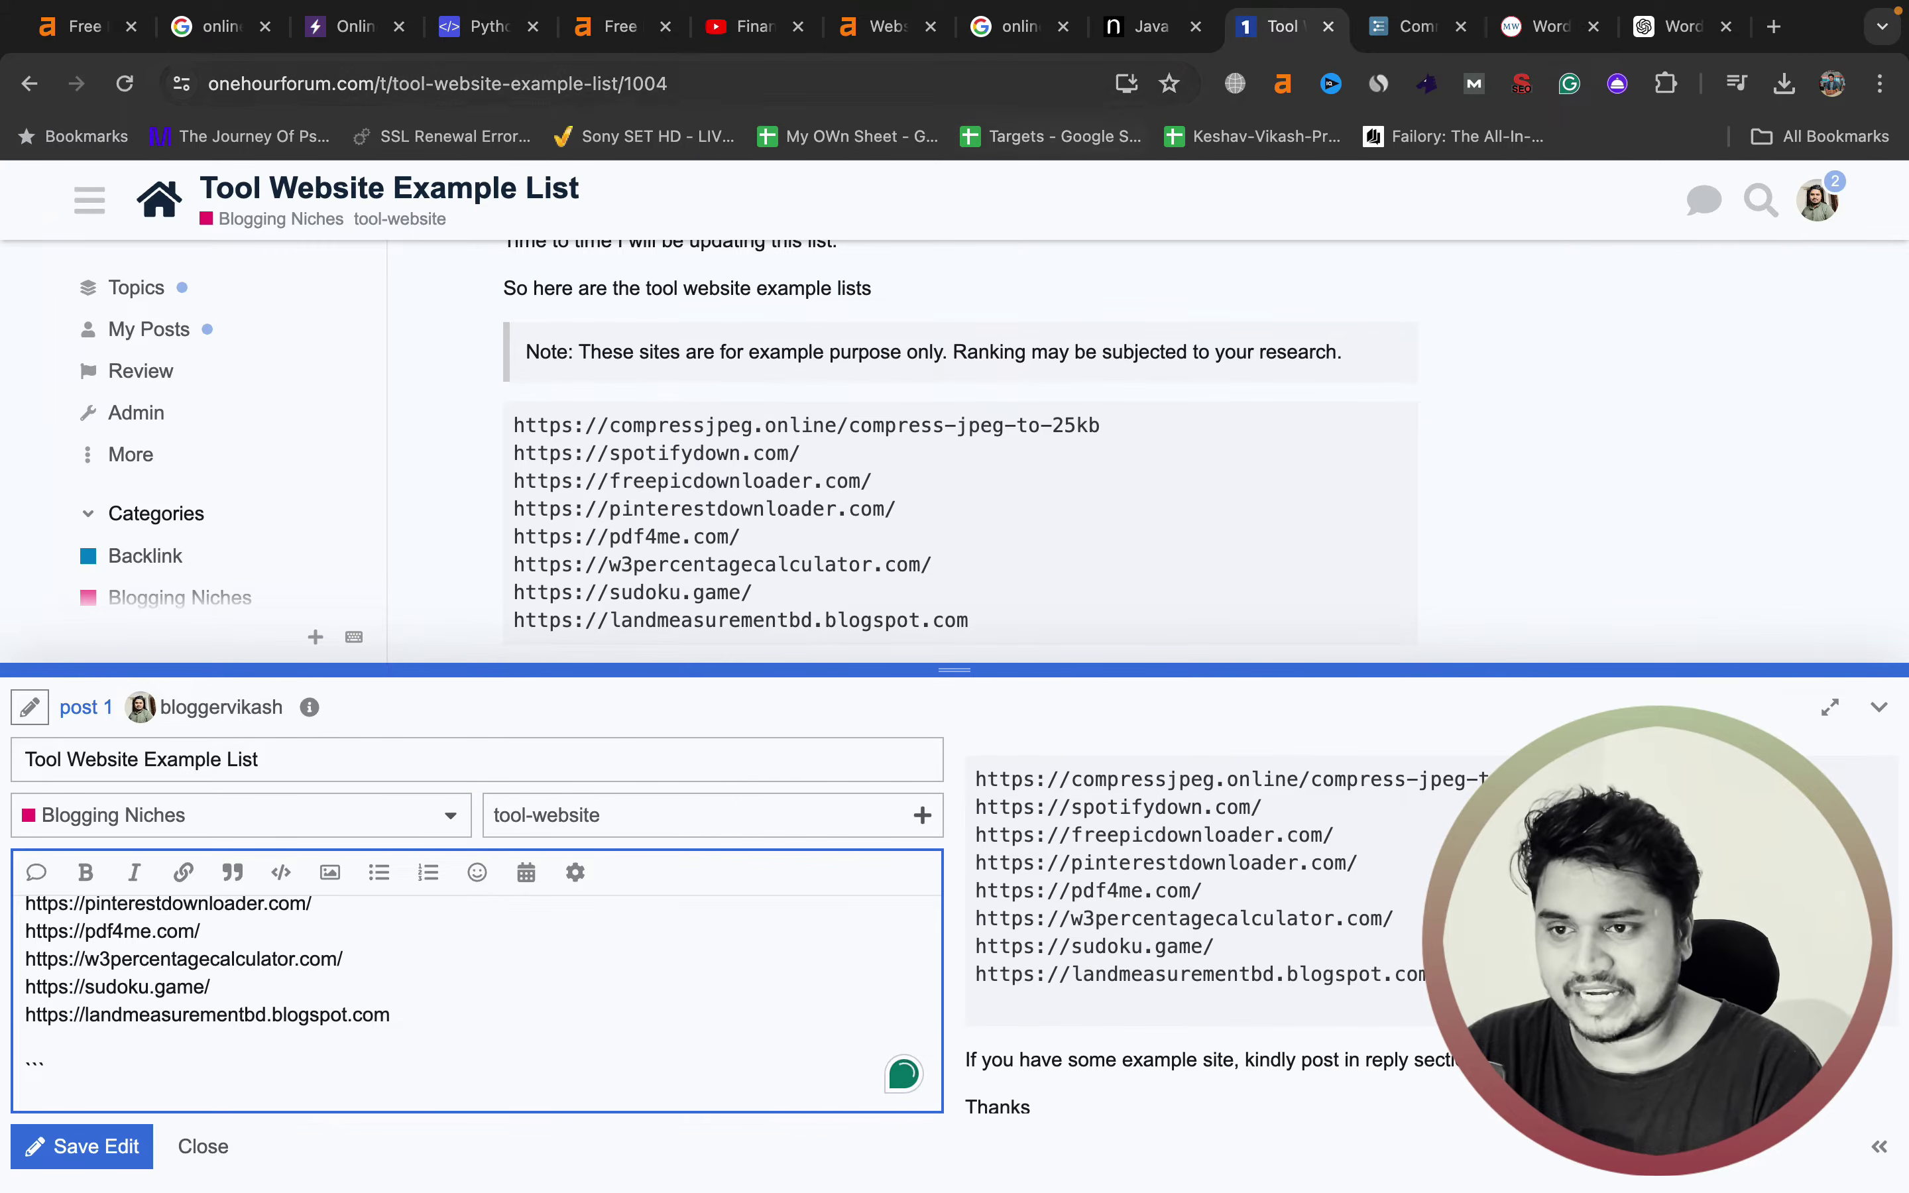
{"action": "key", "text": "ctrl+shift+Tab"}
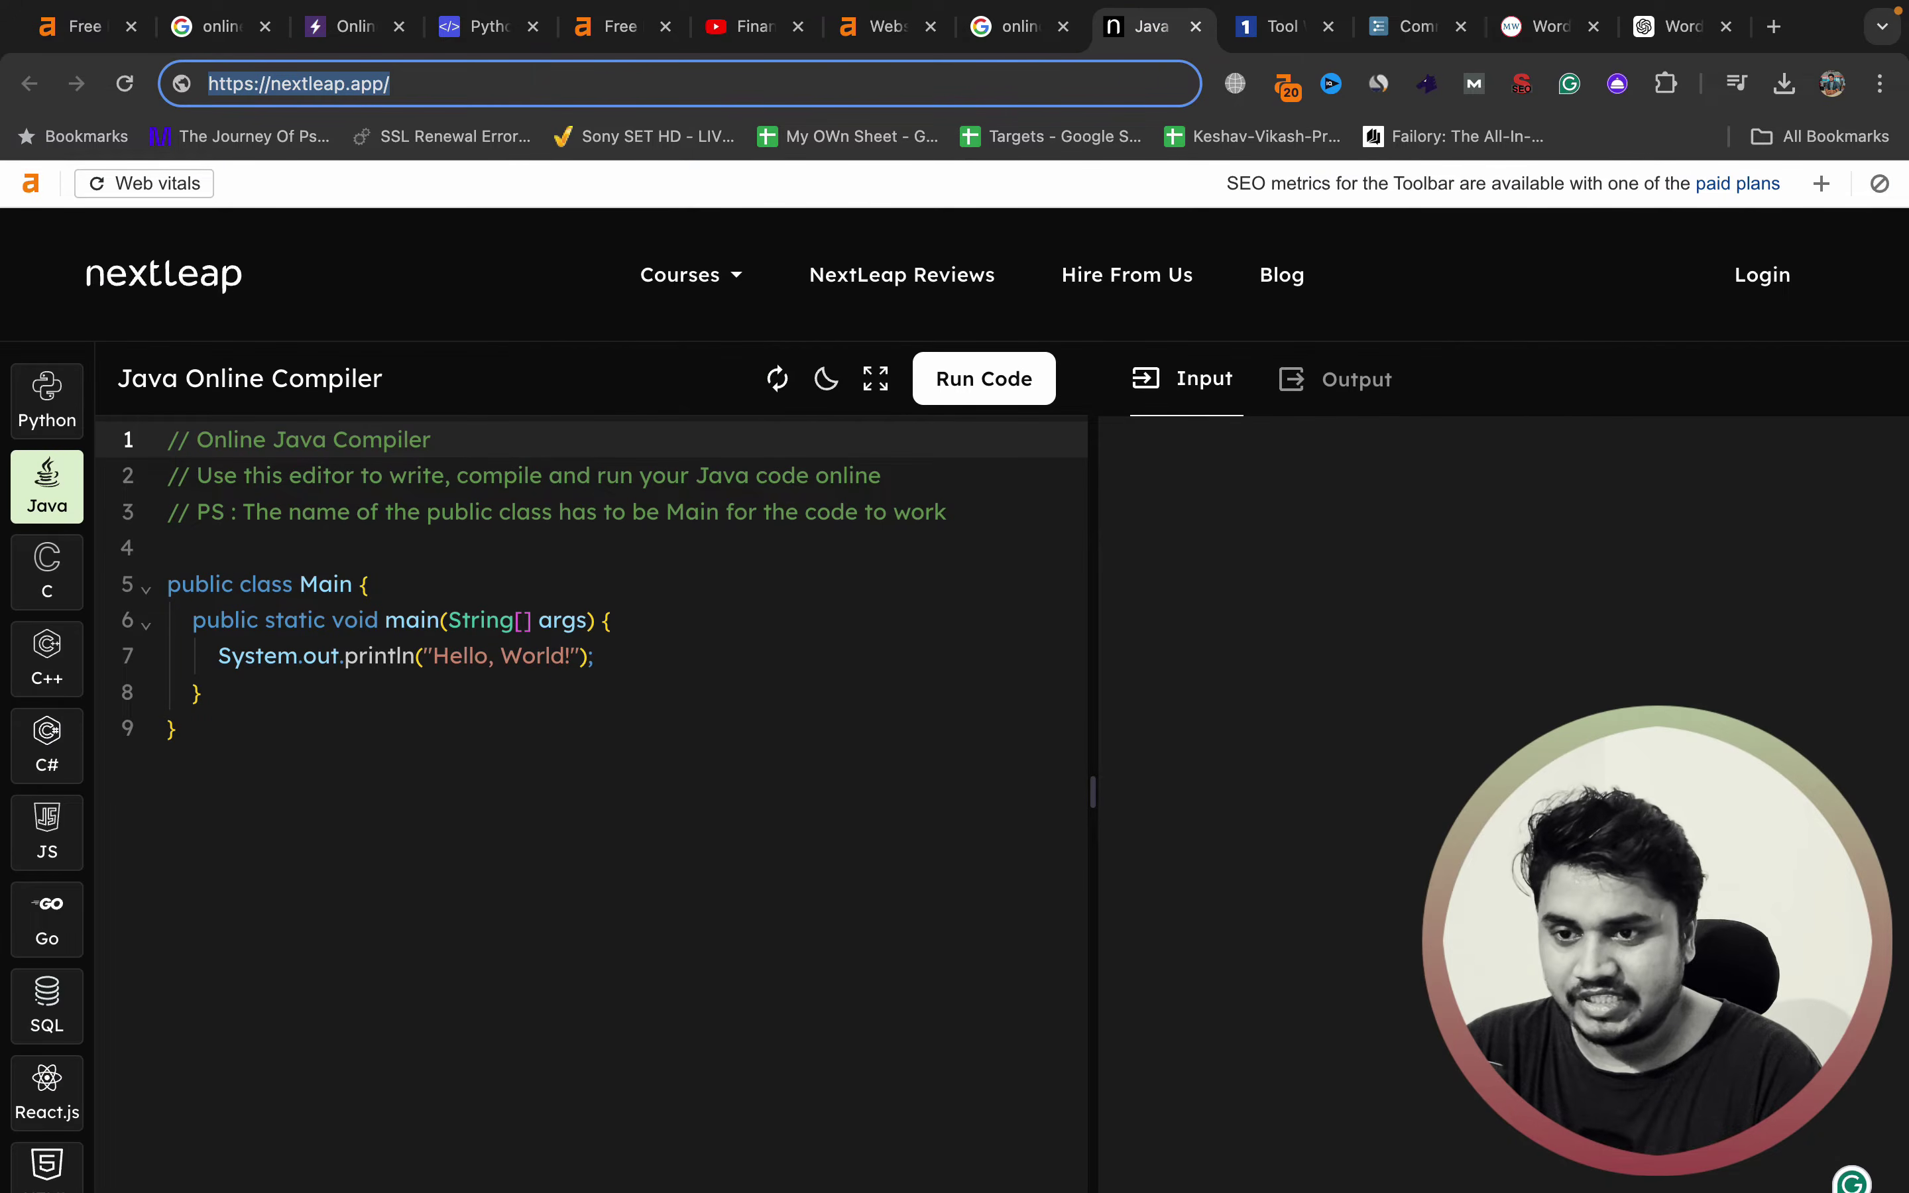
{"action": "key", "text": "ctrl+Tab"}
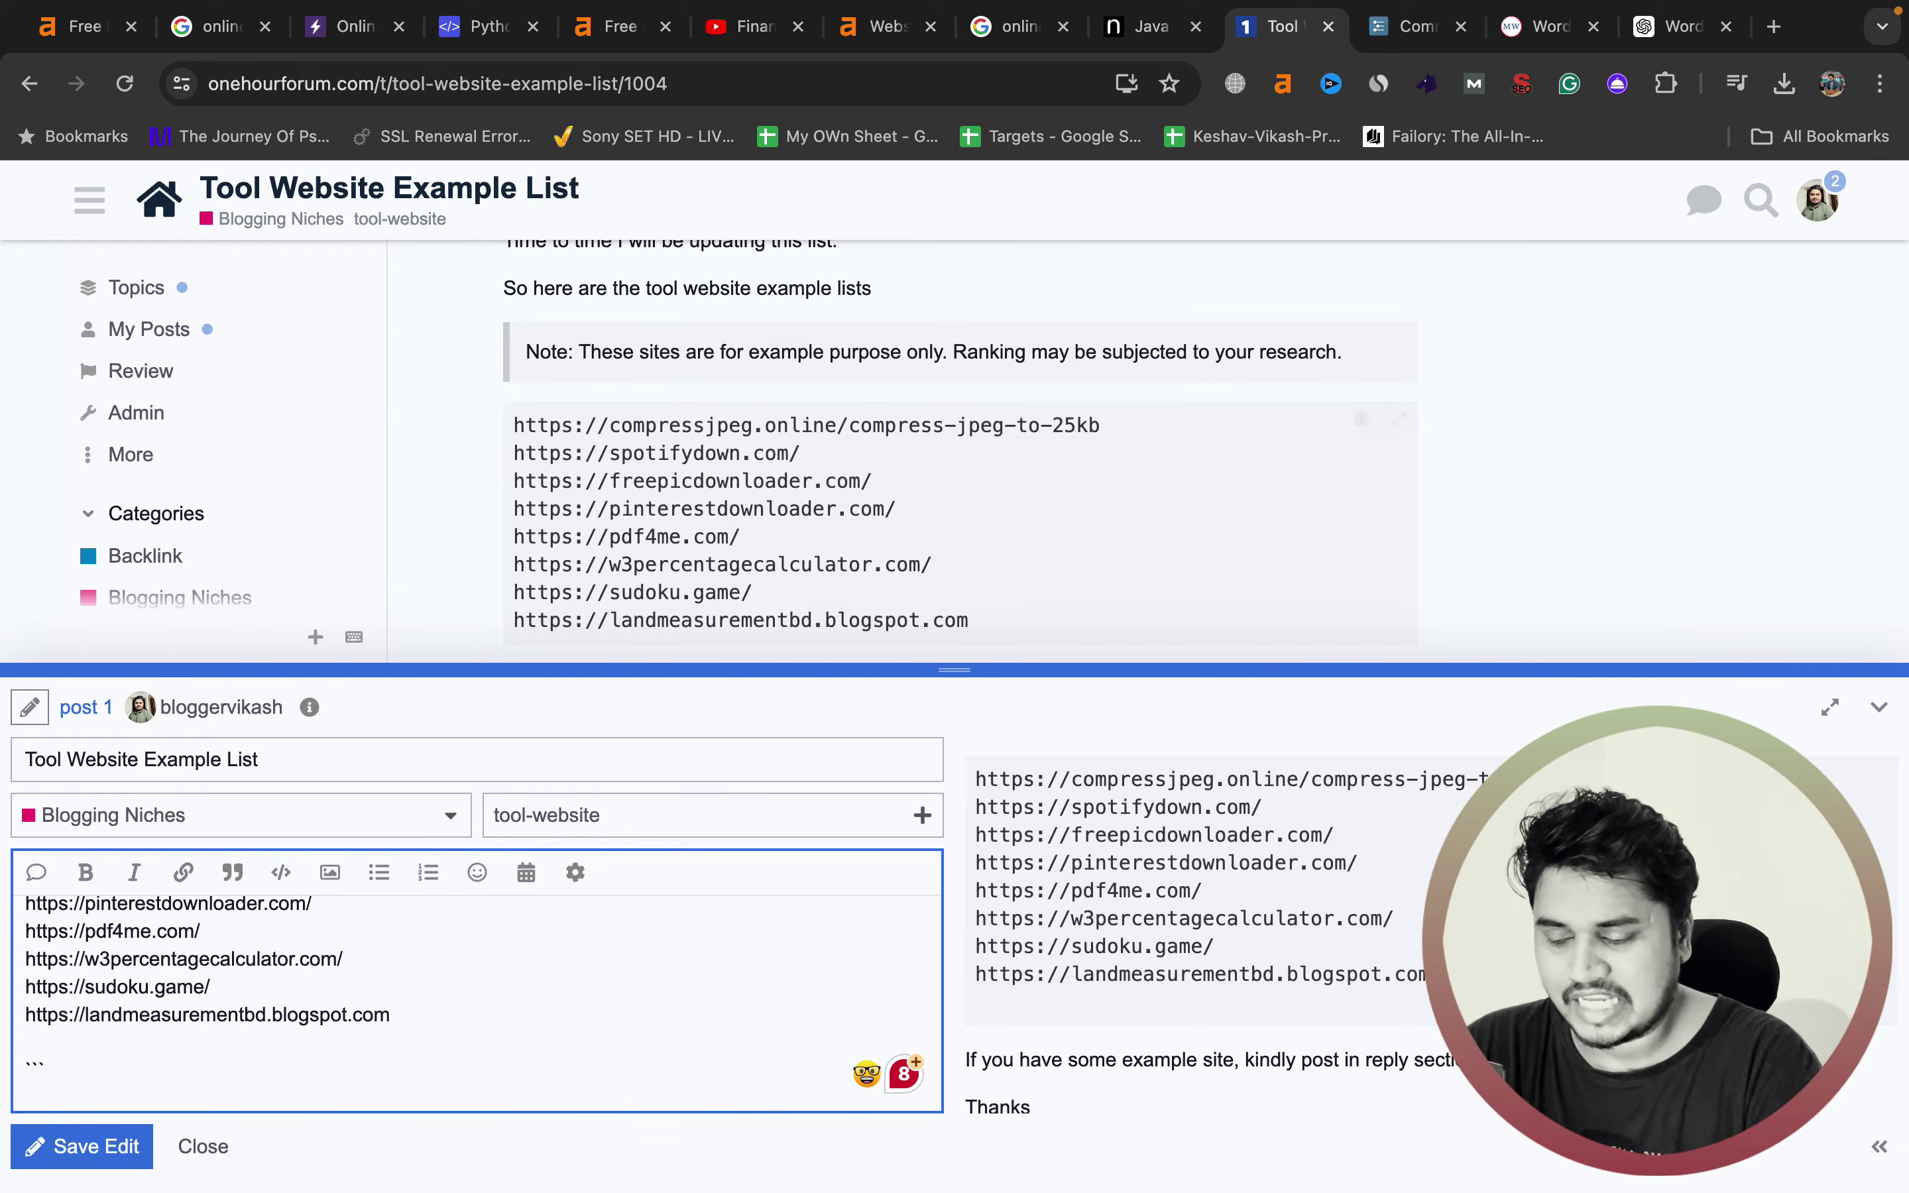
{"action": "key", "text": "ctrl+v"}
{"action": "key", "text": "super+Return"}
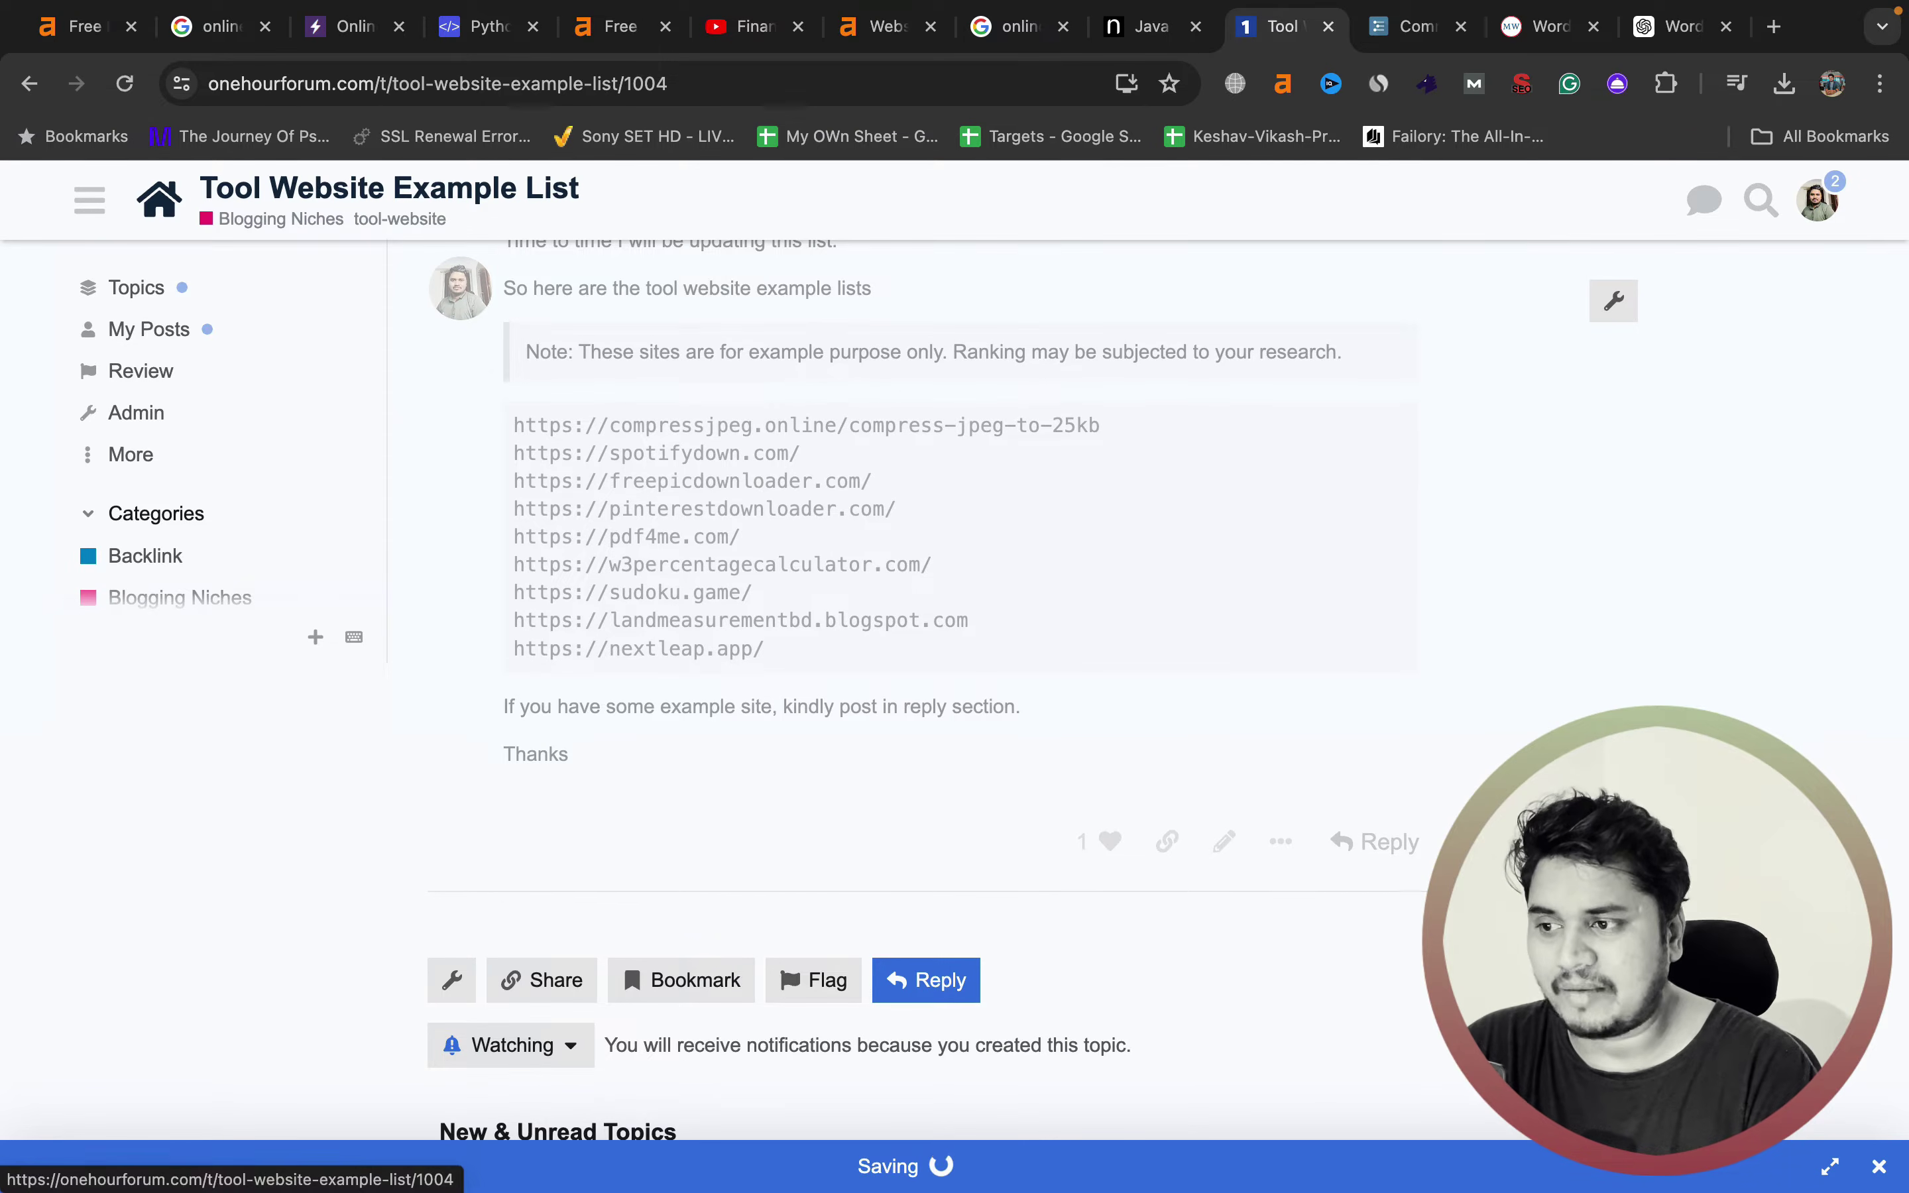
- Go to the 1 Hour Forum home page and look through the latest topics
{"action": "left_click", "coordinate": [159, 199]}
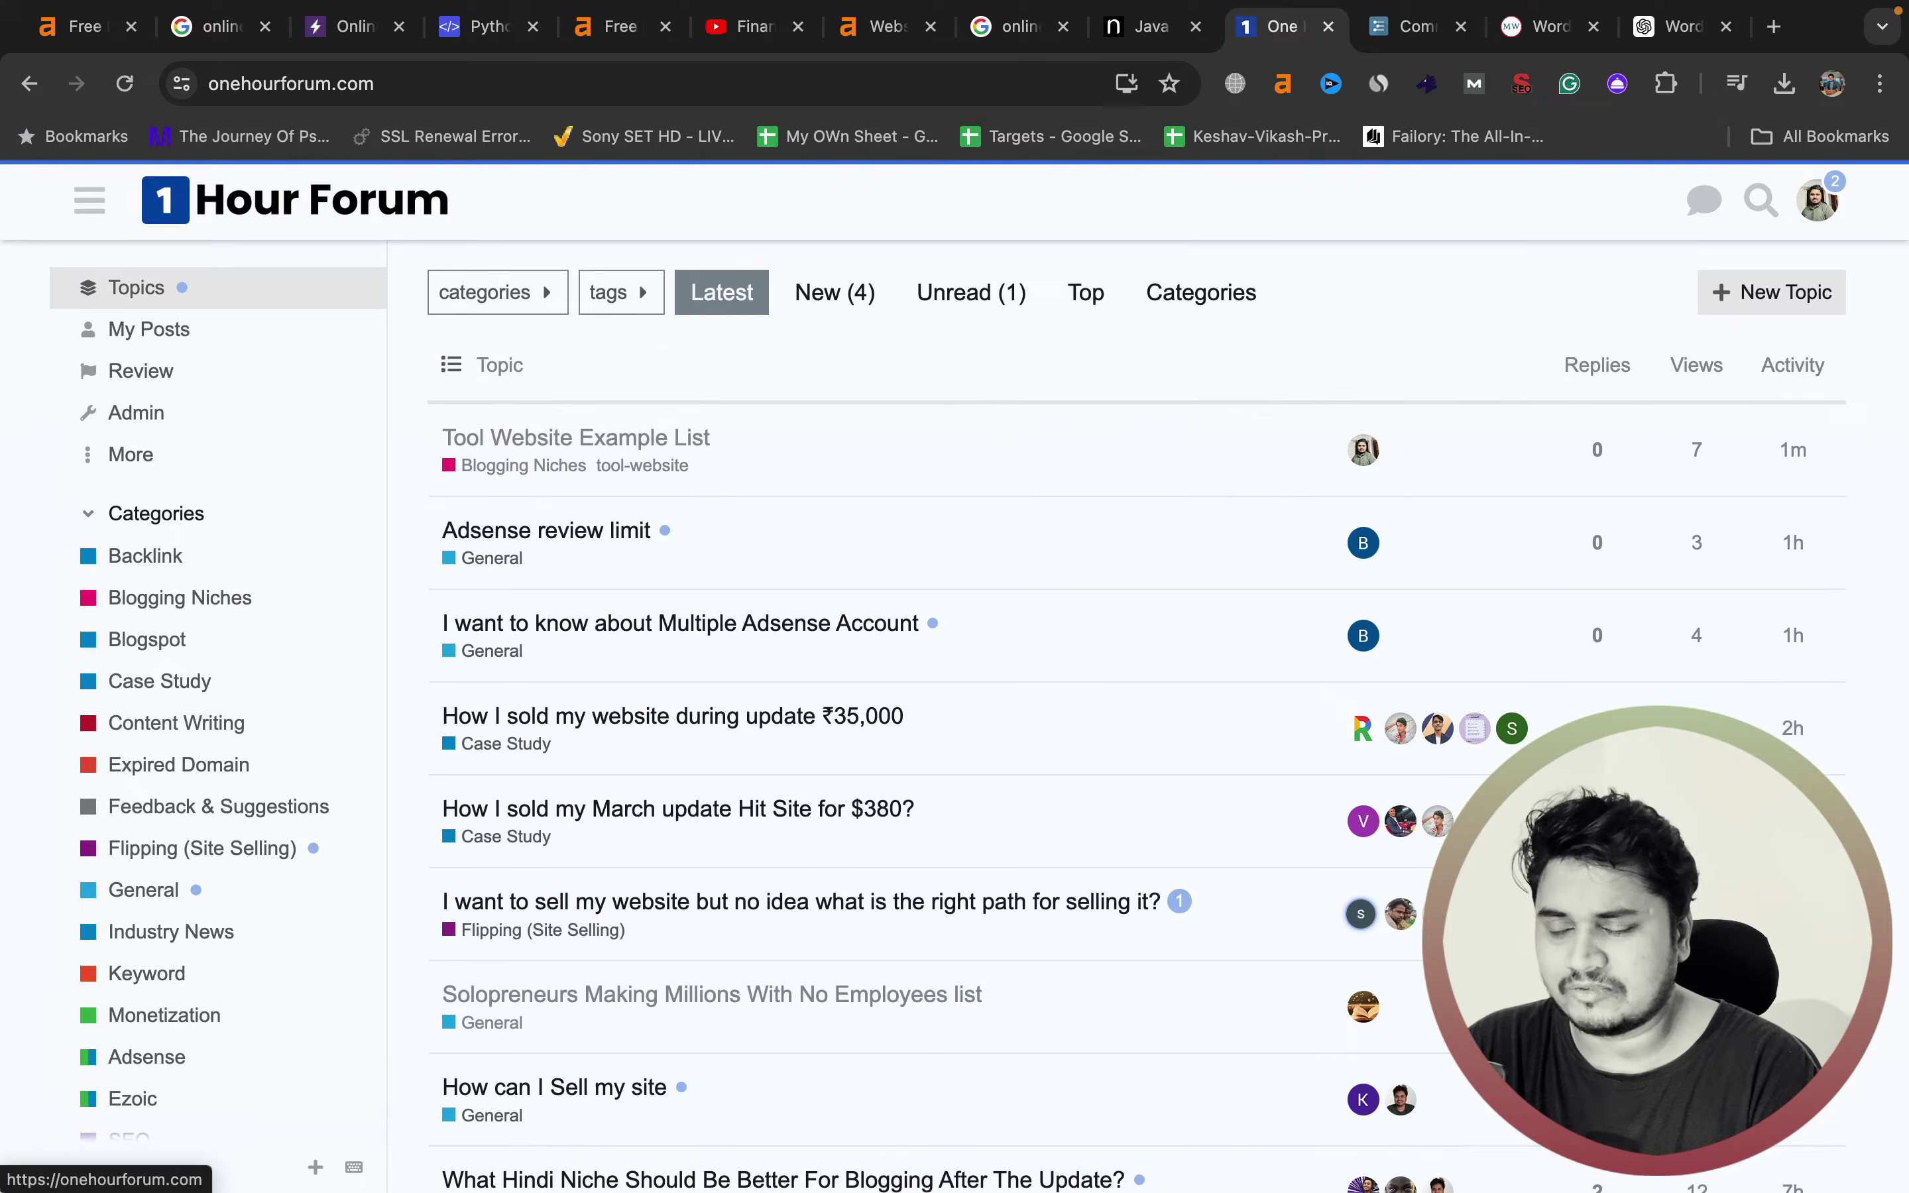
{"action": "scroll", "coordinate": [946, 710], "scroll_direction": "down", "scroll_amount": 15}
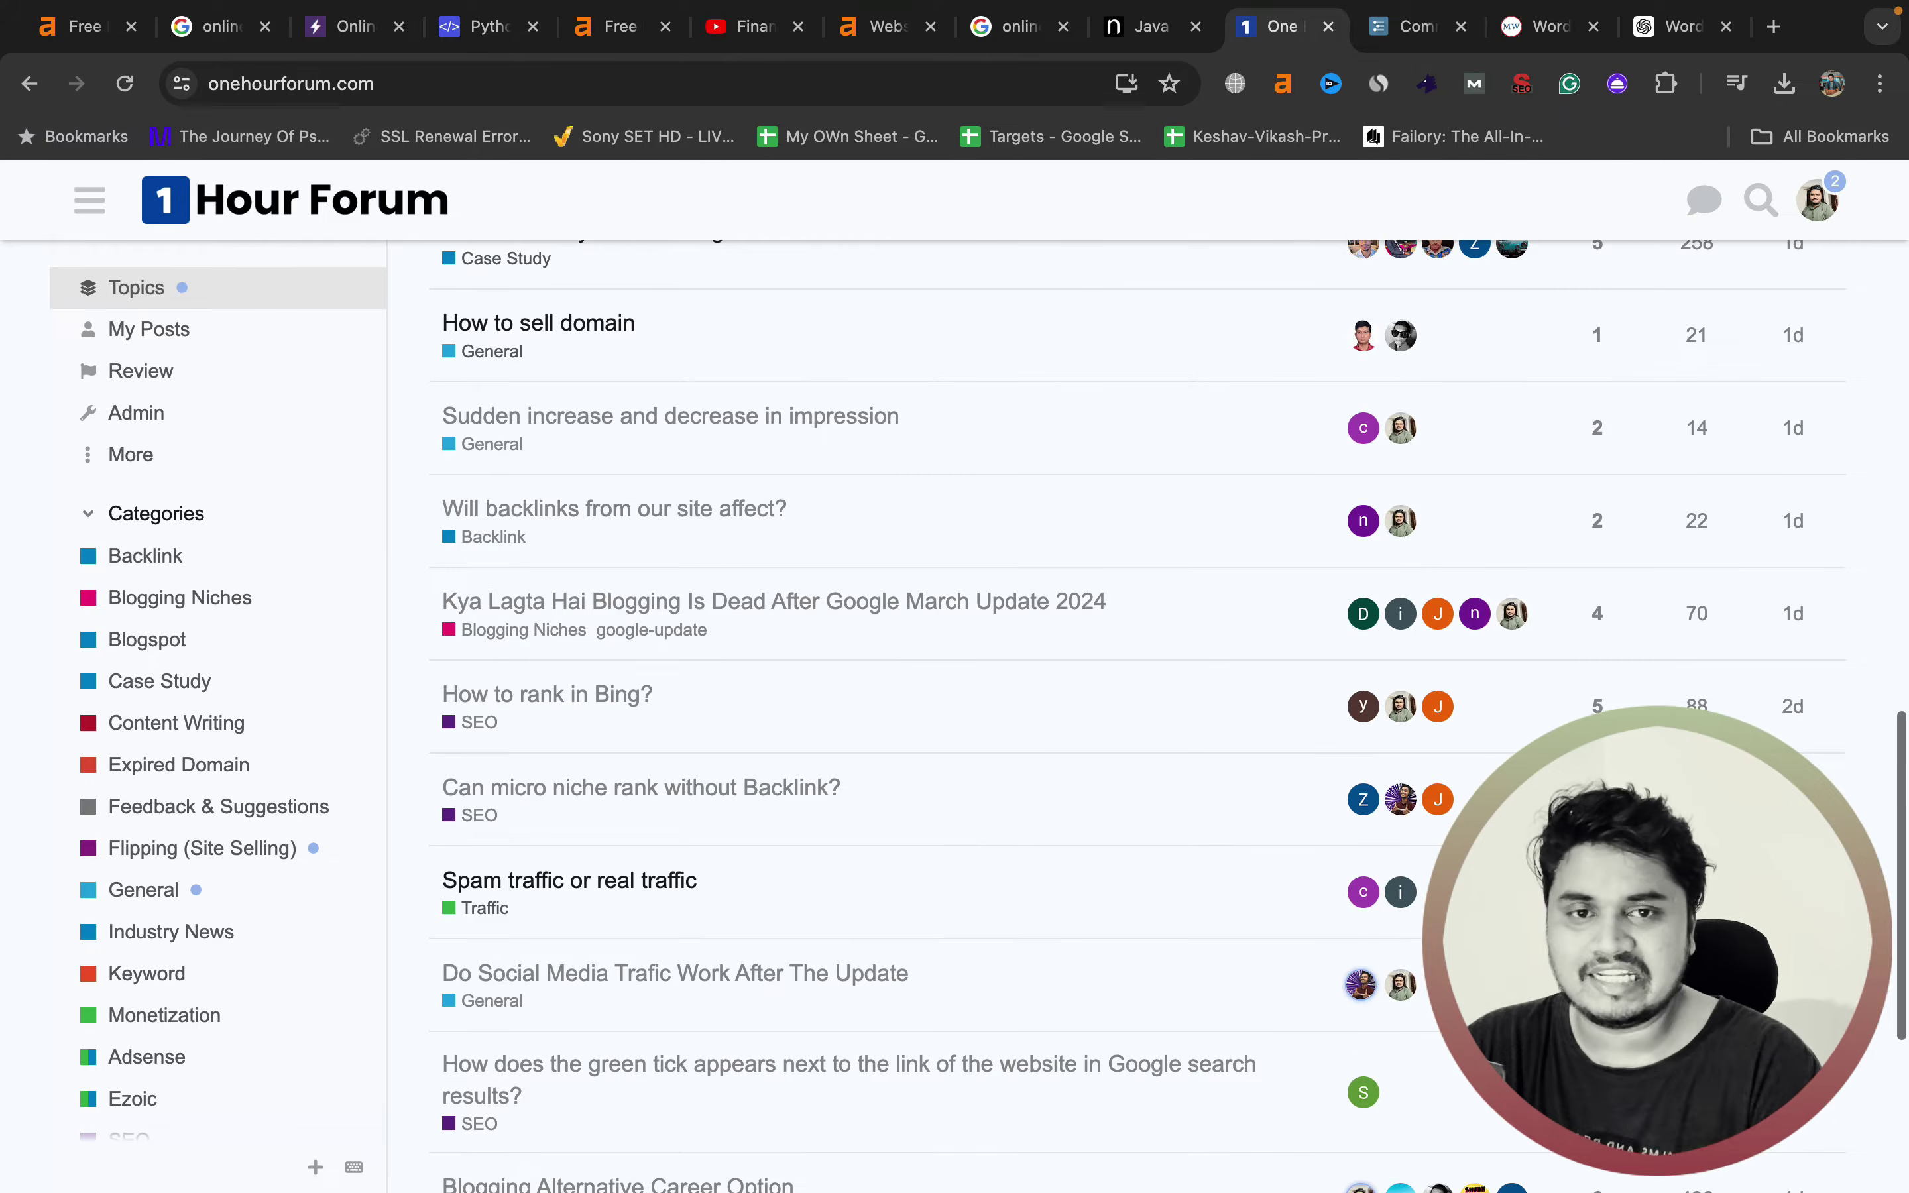
{"action": "scroll", "coordinate": [947, 710], "scroll_direction": "up", "scroll_amount": 5}
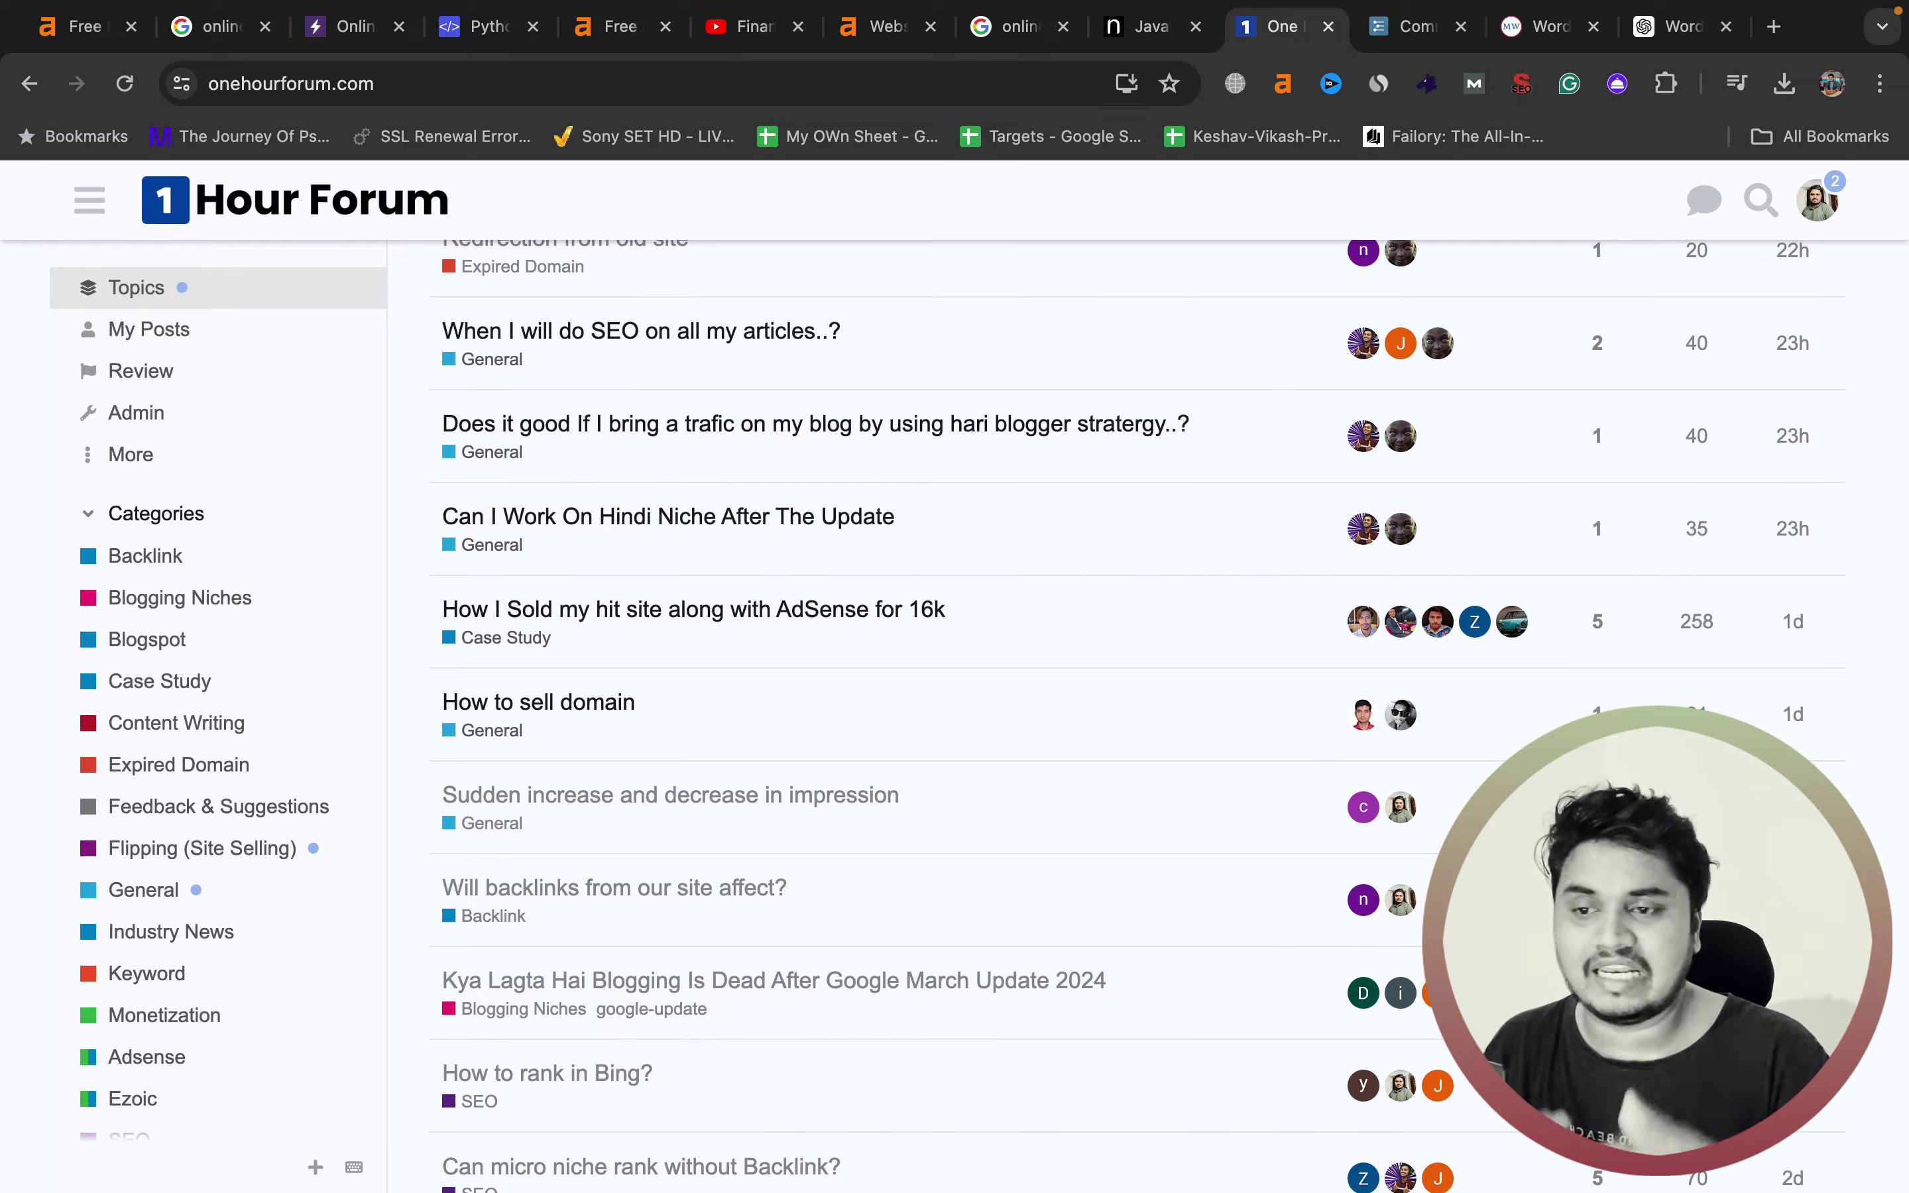
- Search the forum for "Backlink", open the topic "Can I give backlink to Same niche blog?" and read its replies
{"action": "left_click", "coordinate": [1760, 199]}
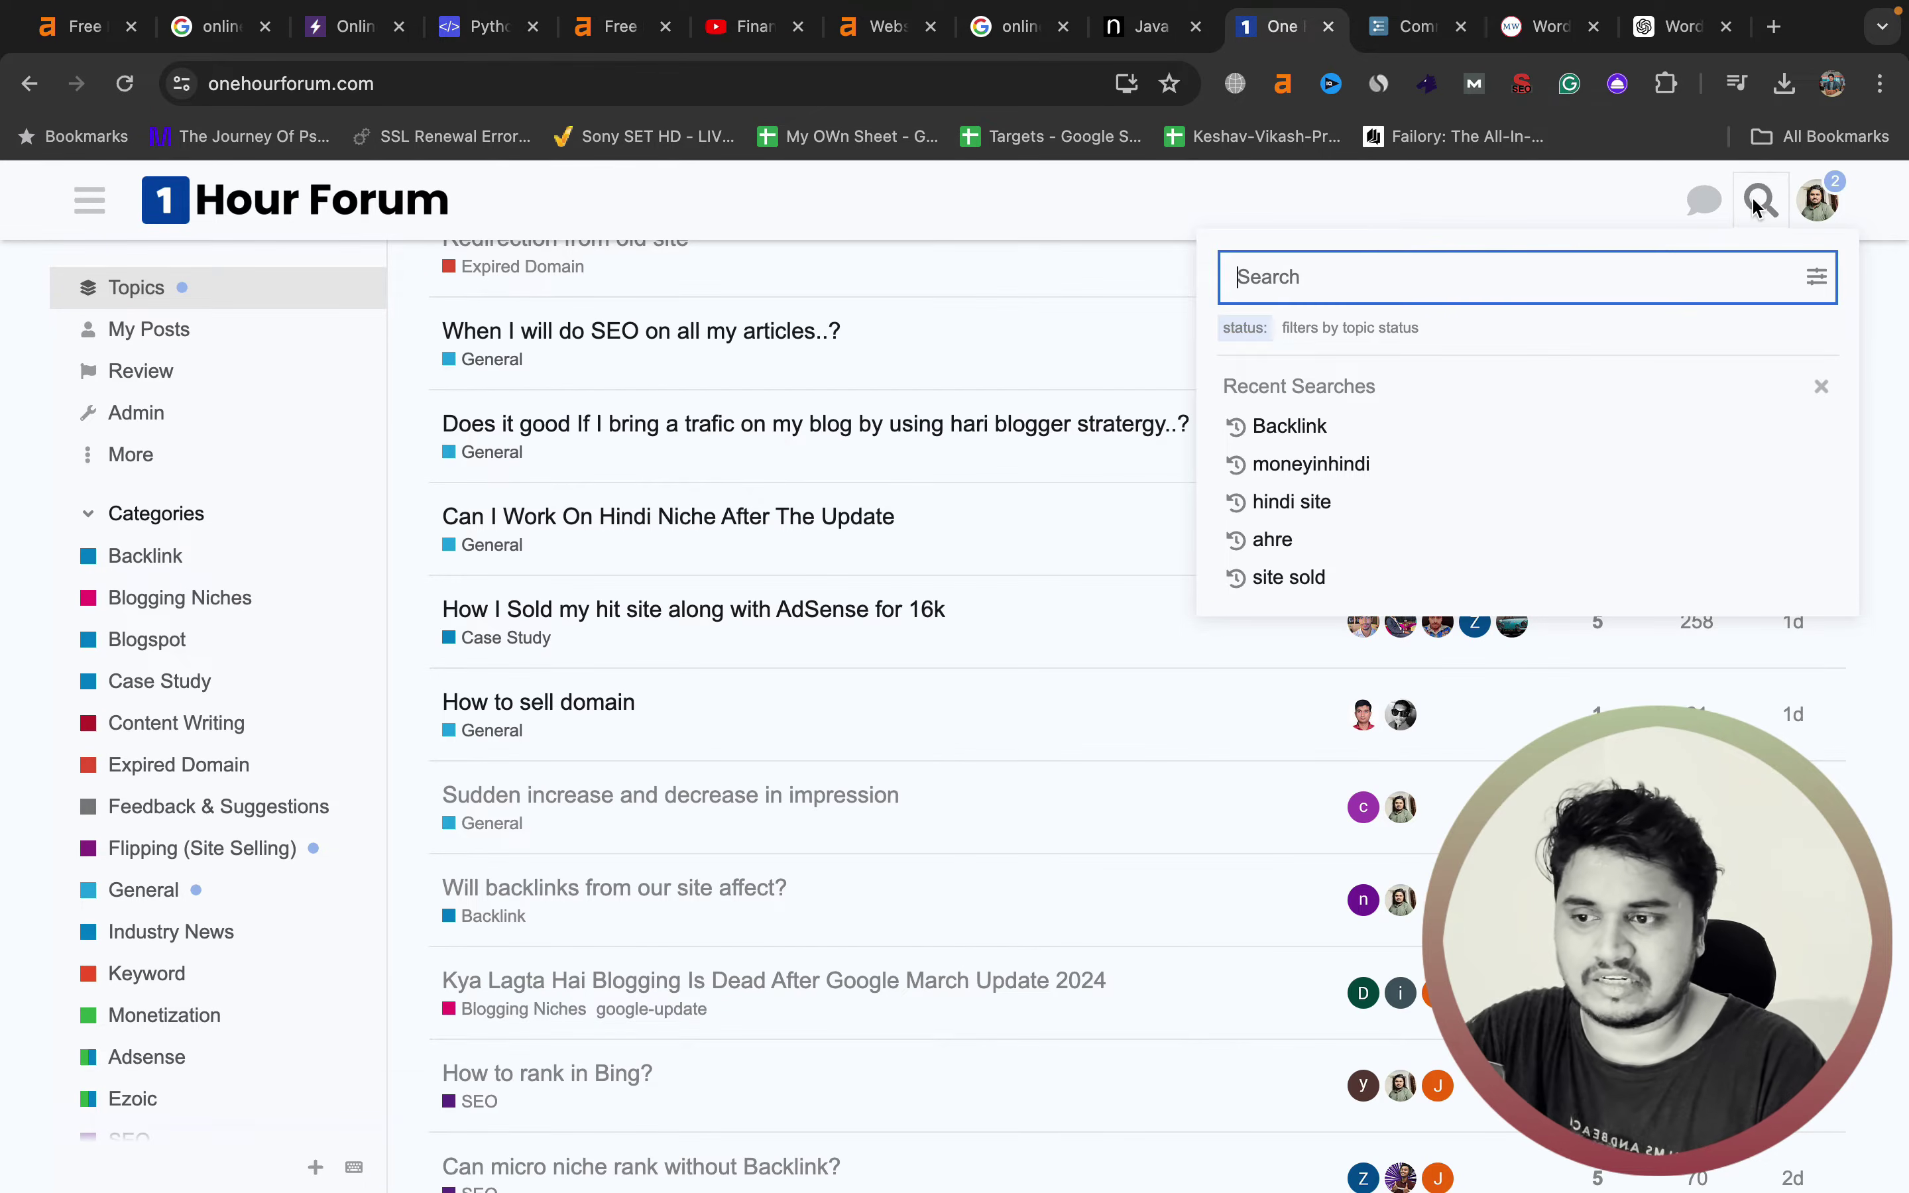
{"action": "left_click", "coordinate": [1311, 431]}
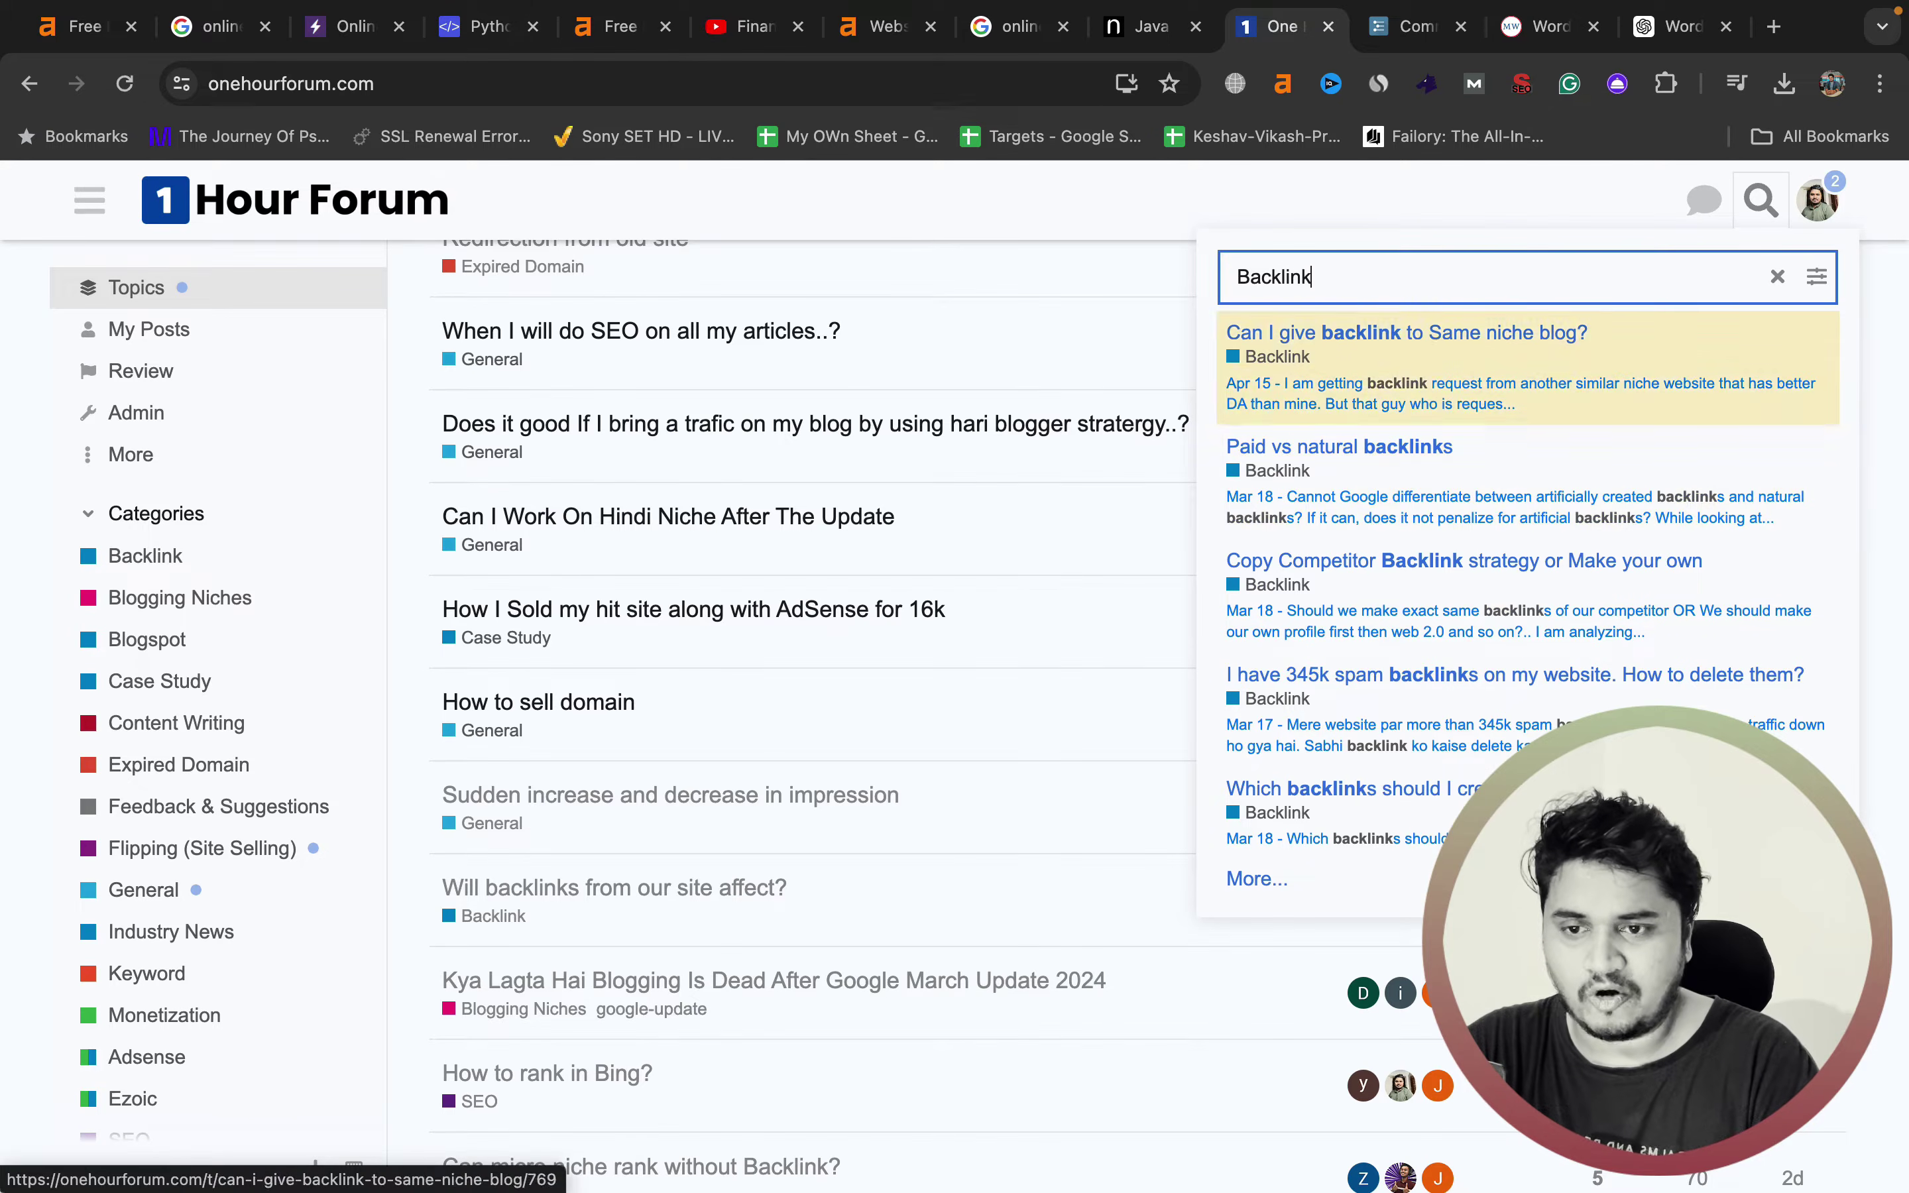
{"action": "key", "text": "Up"}
{"action": "key", "text": "Up"}
{"action": "key", "text": "Return"}
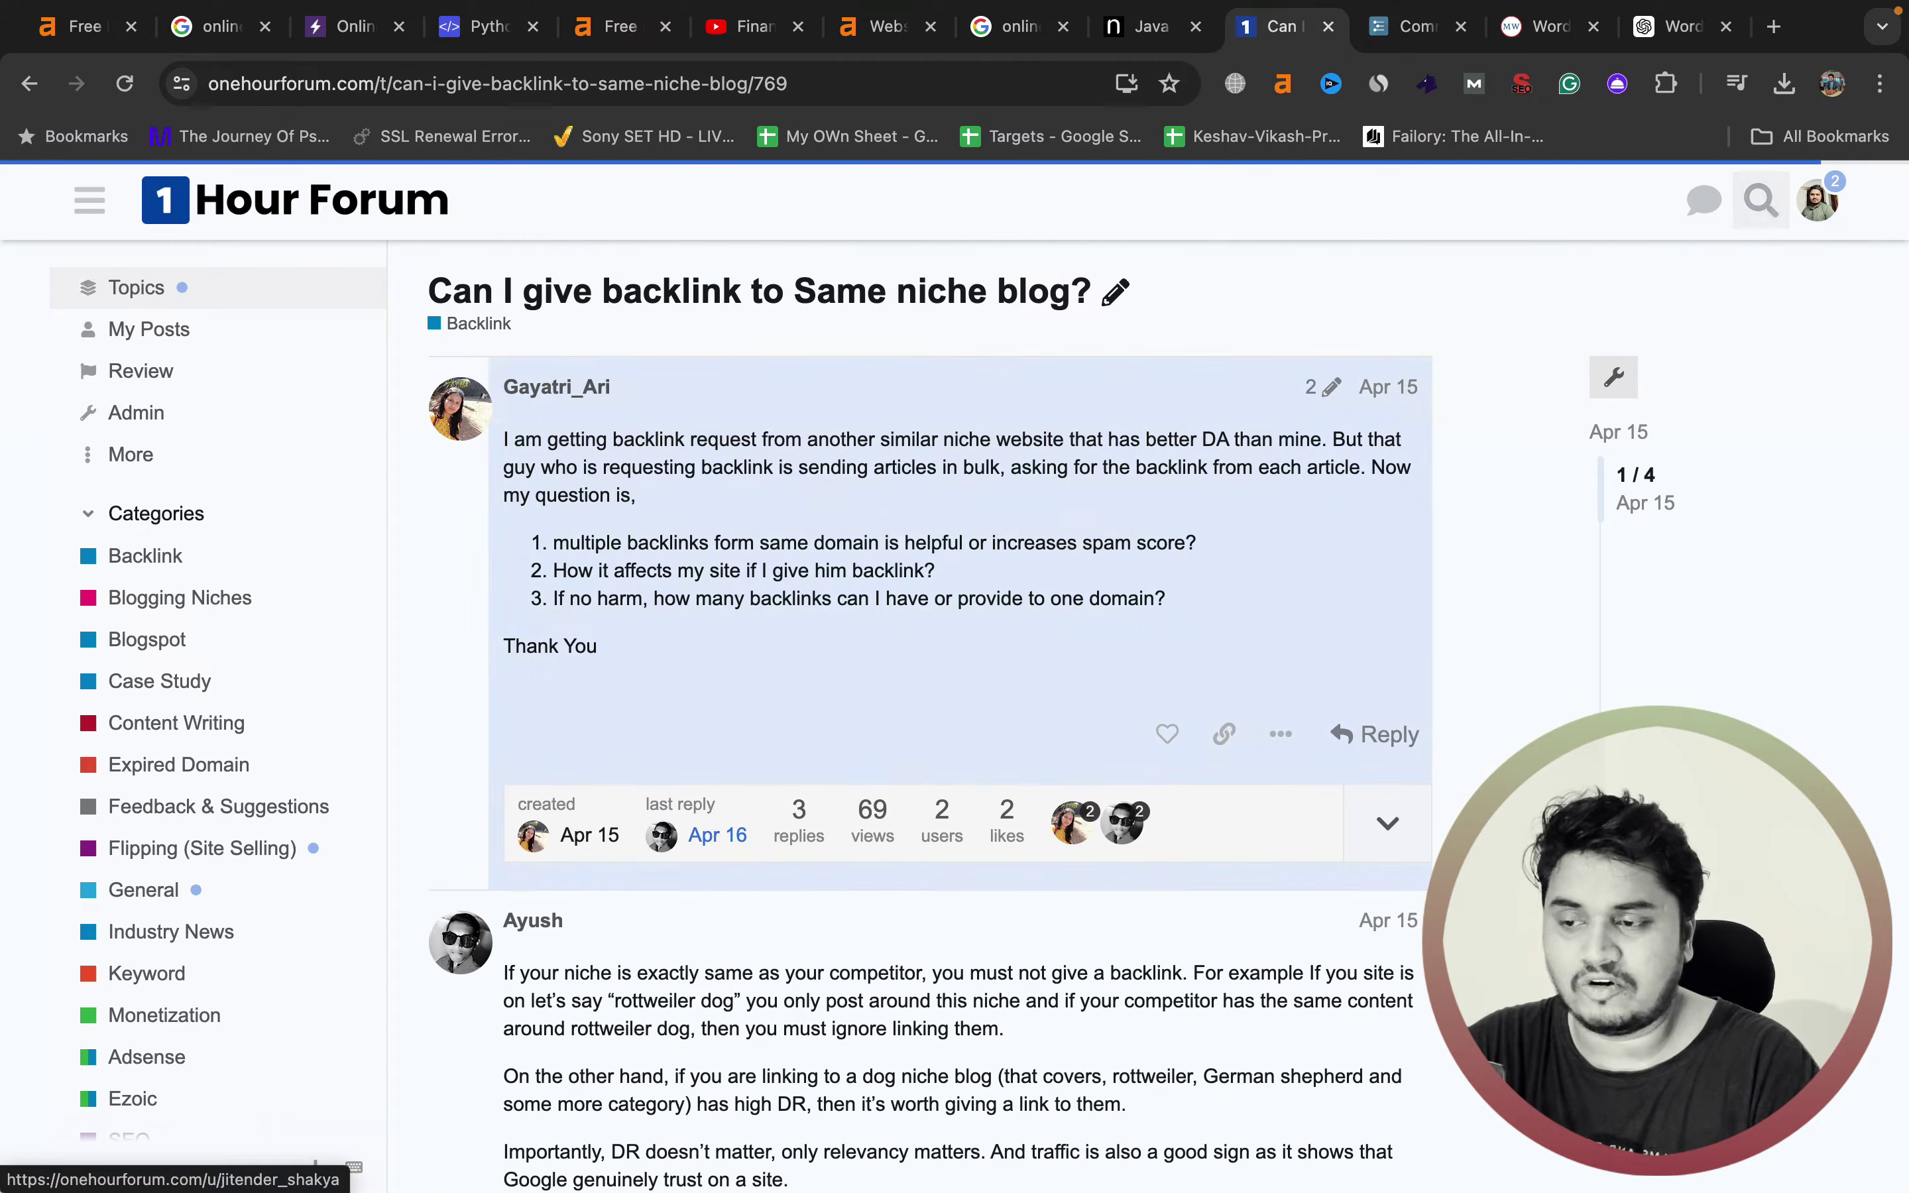
{"action": "scroll", "coordinate": [930, 709], "scroll_direction": "down", "scroll_amount": 2}
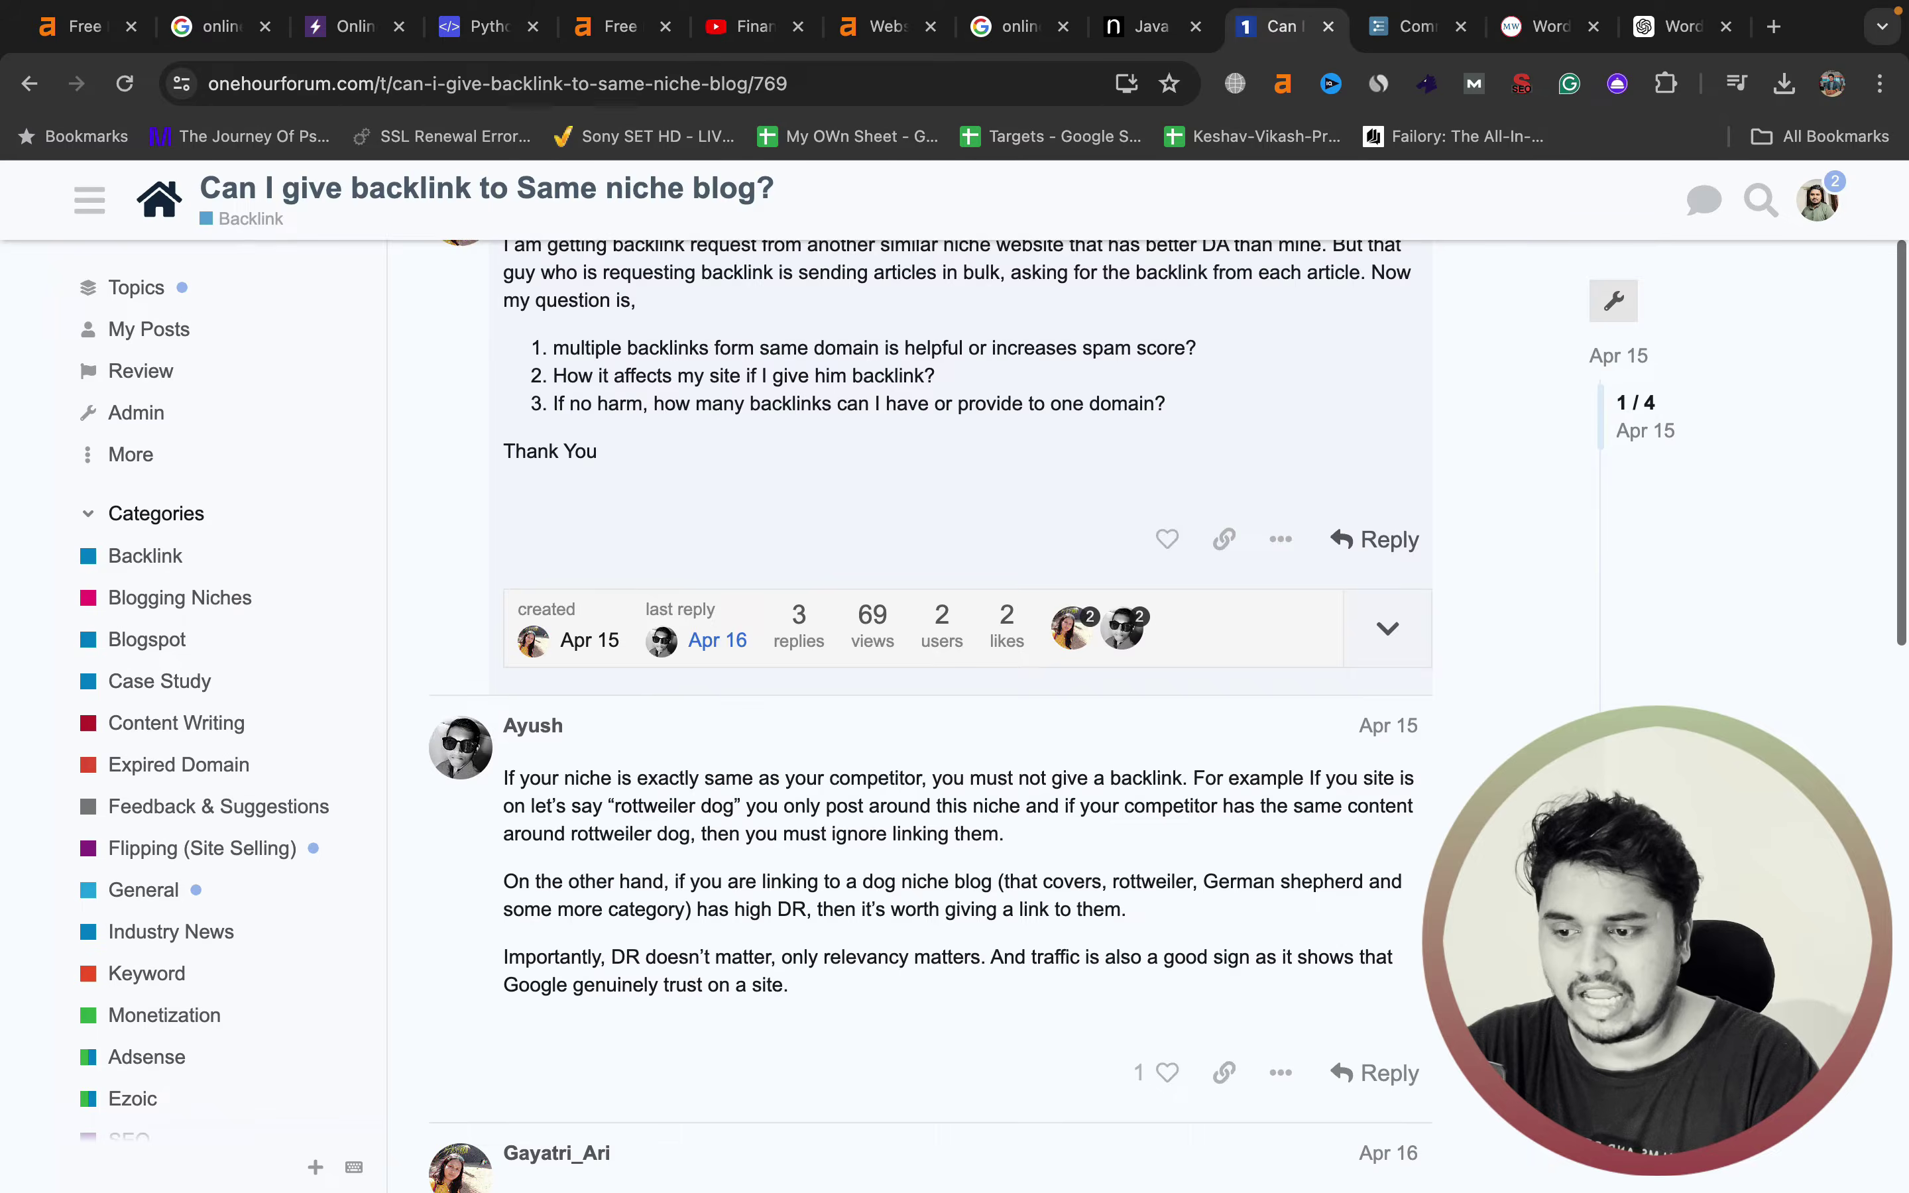
{"action": "scroll", "coordinate": [930, 710], "scroll_direction": "down", "scroll_amount": 8}
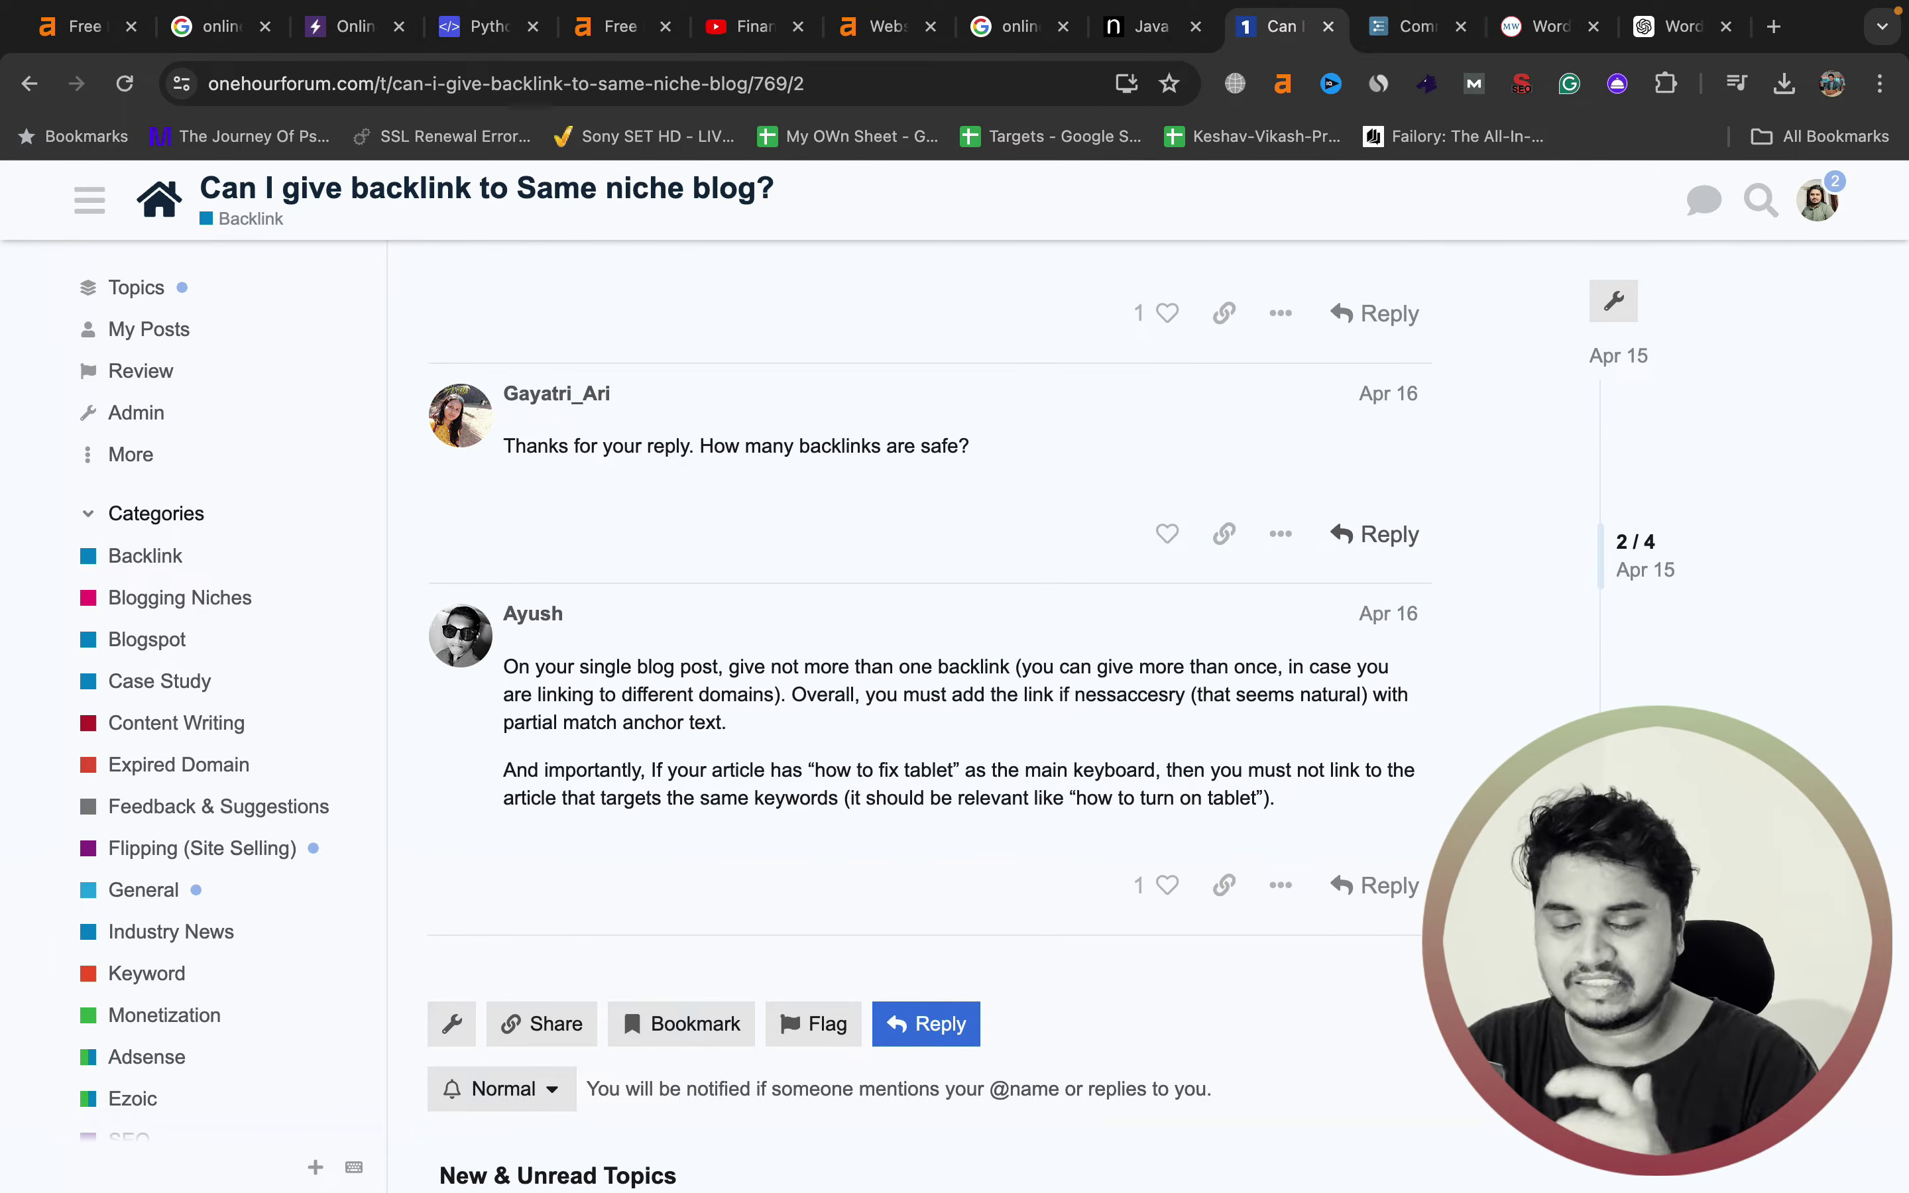
{"action": "scroll", "coordinate": [929, 710], "scroll_direction": "up", "scroll_amount": 10}
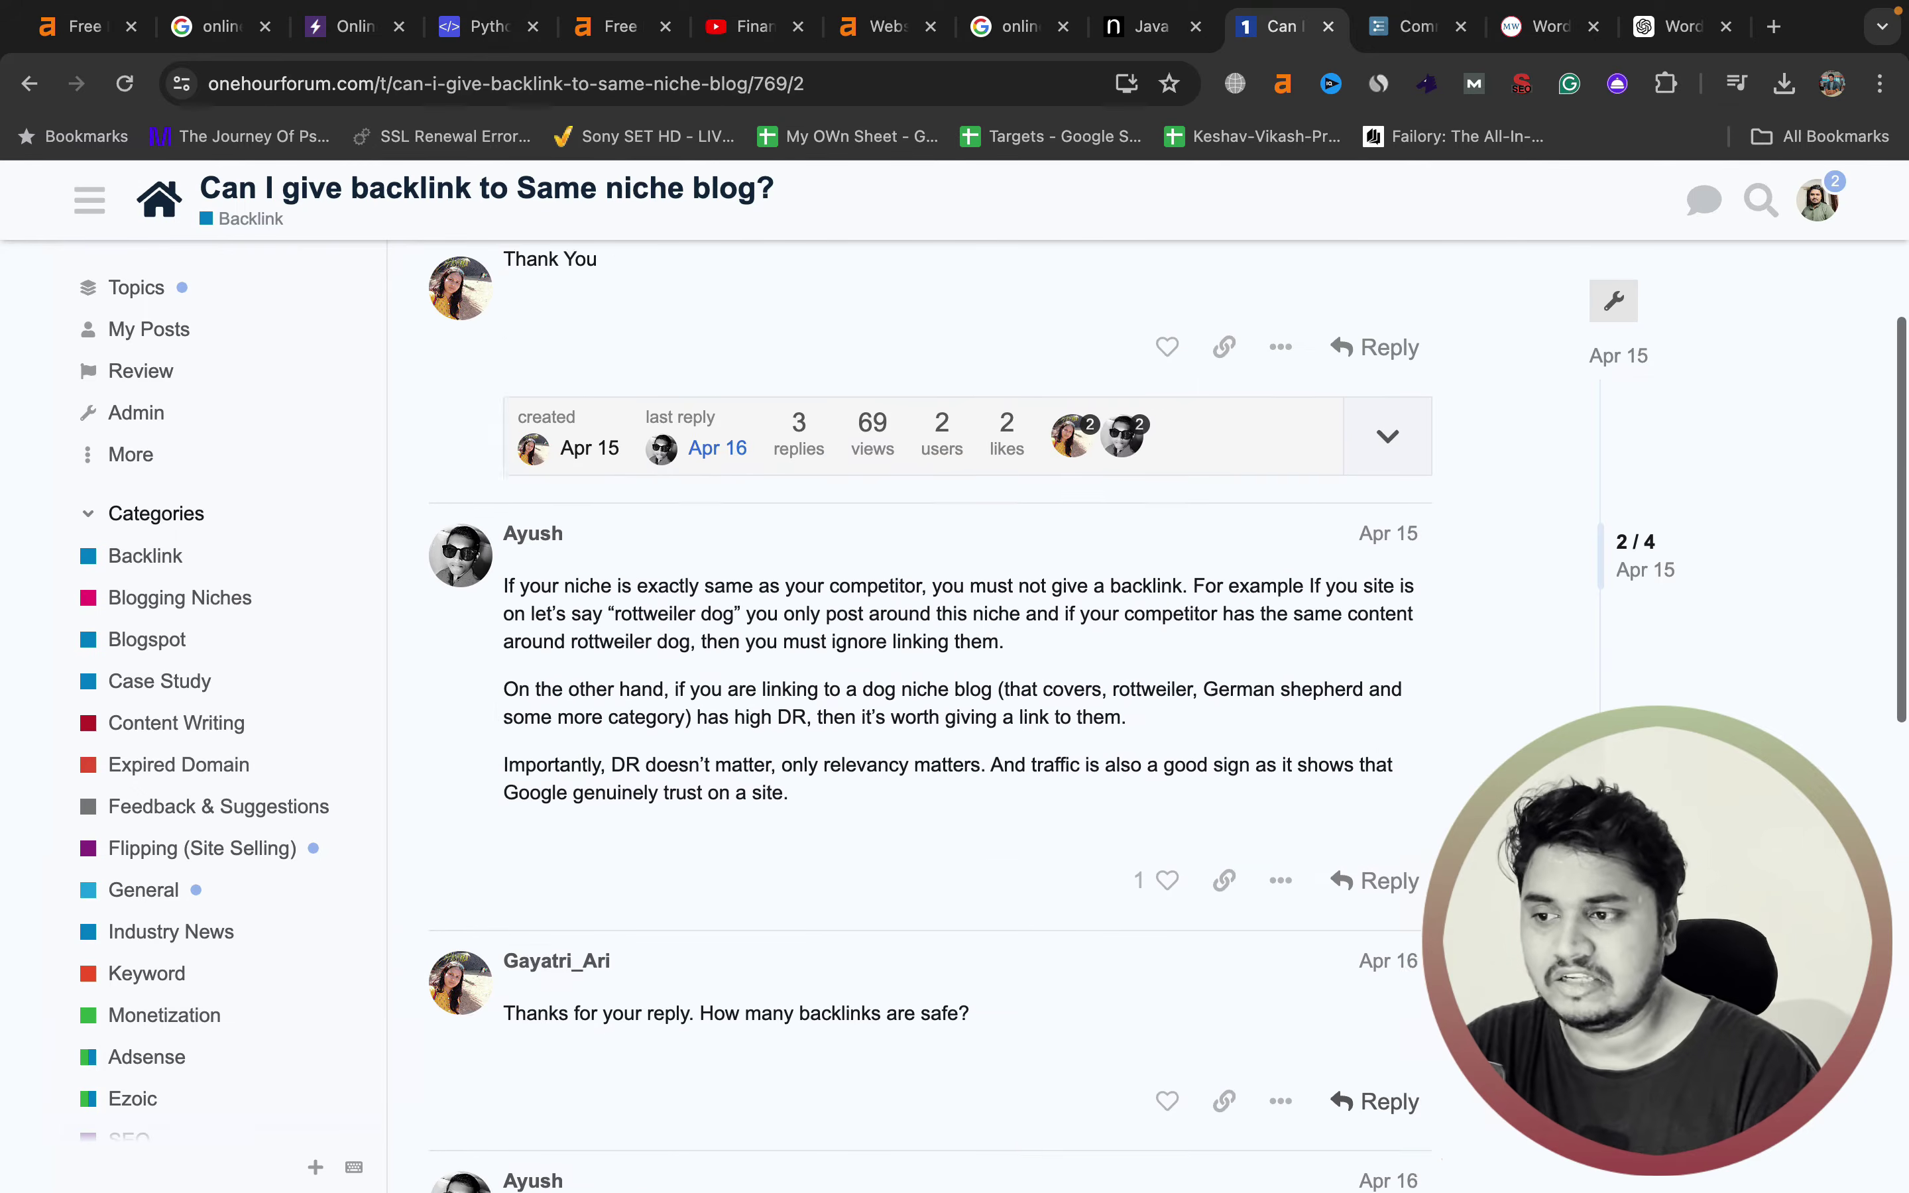
- Return to the forum home page and add "compiler" at the end of the Common Words list in WorkFlowy
{"action": "left_click", "coordinate": [294, 200]}
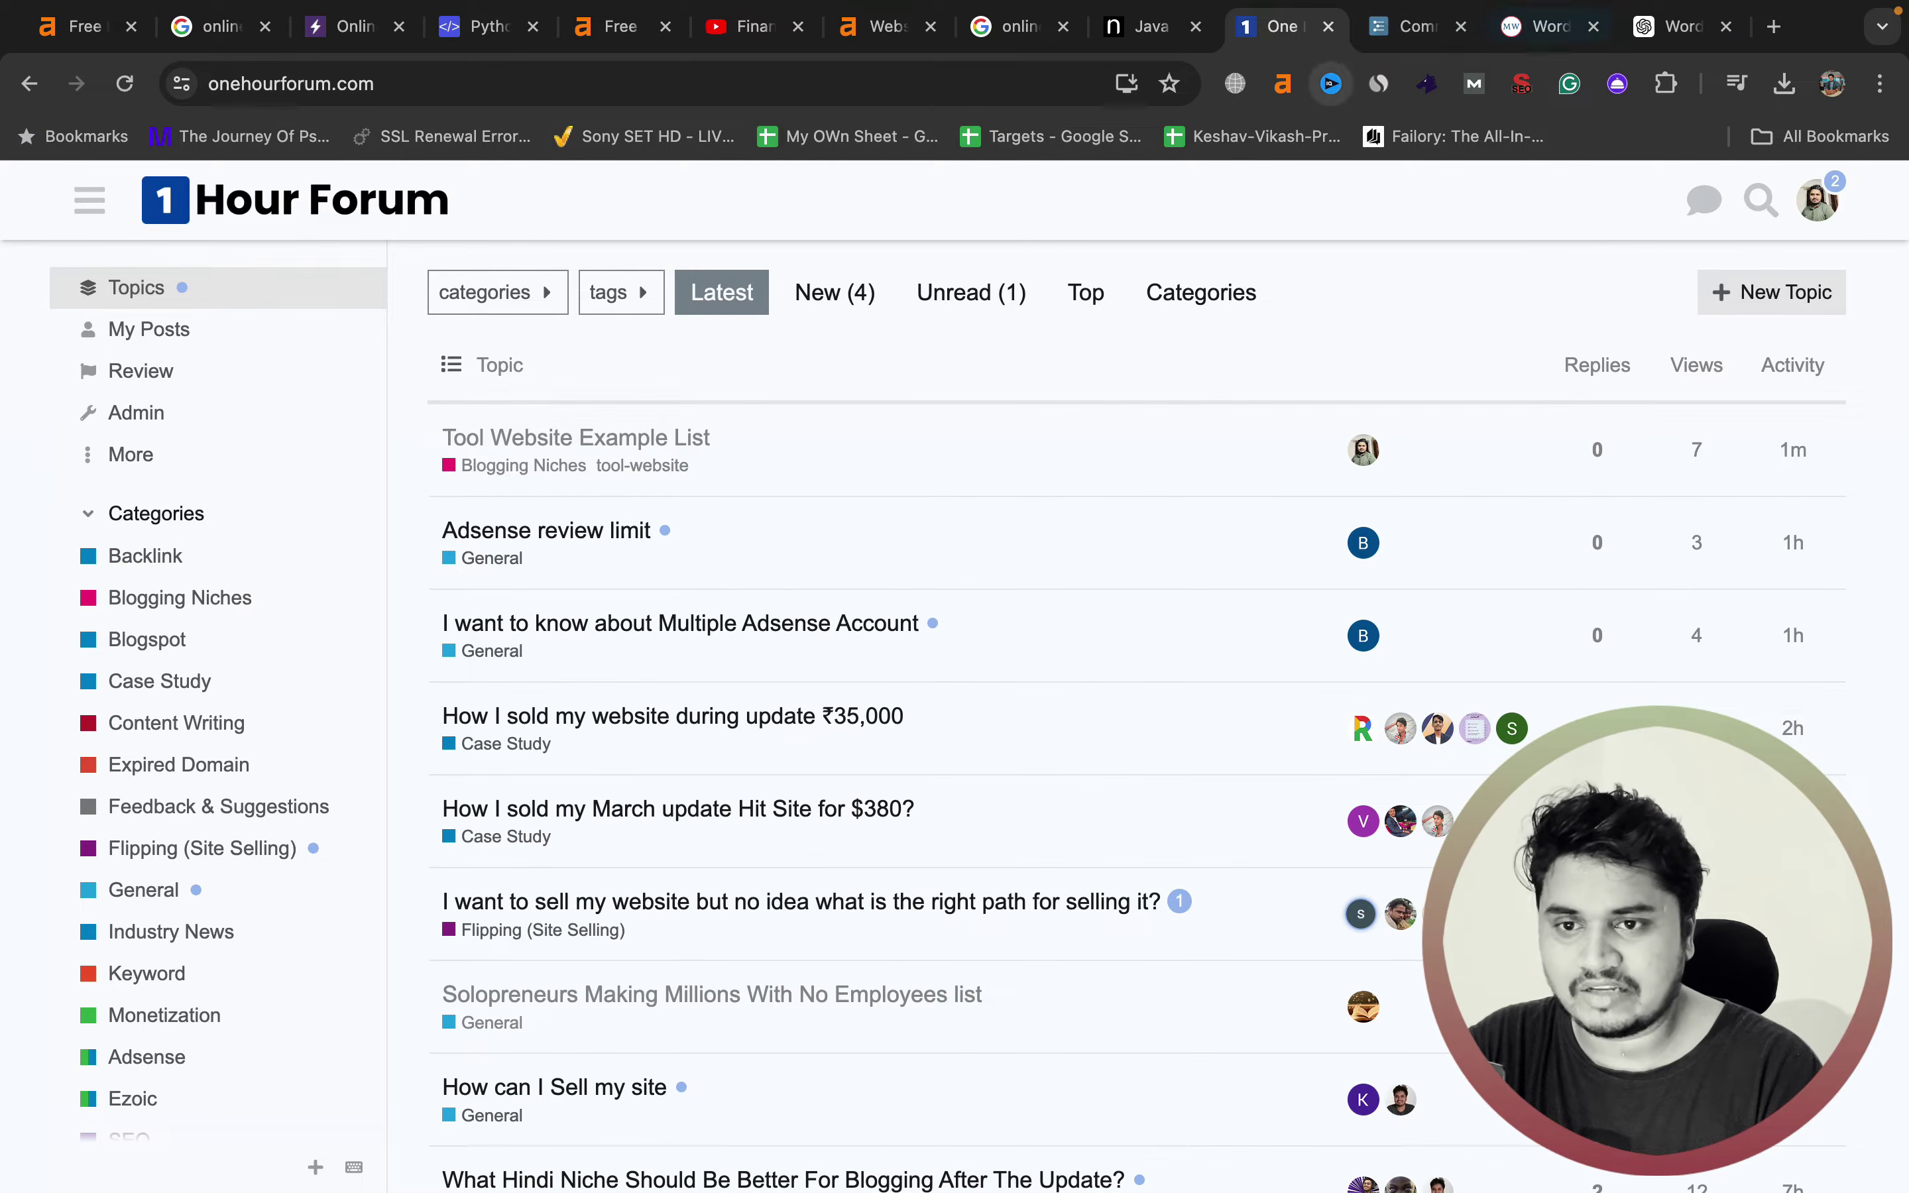
{"action": "left_click", "coordinate": [1681, 26]}
{"action": "scroll", "coordinate": [599, 668], "scroll_direction": "down", "scroll_amount": 2}
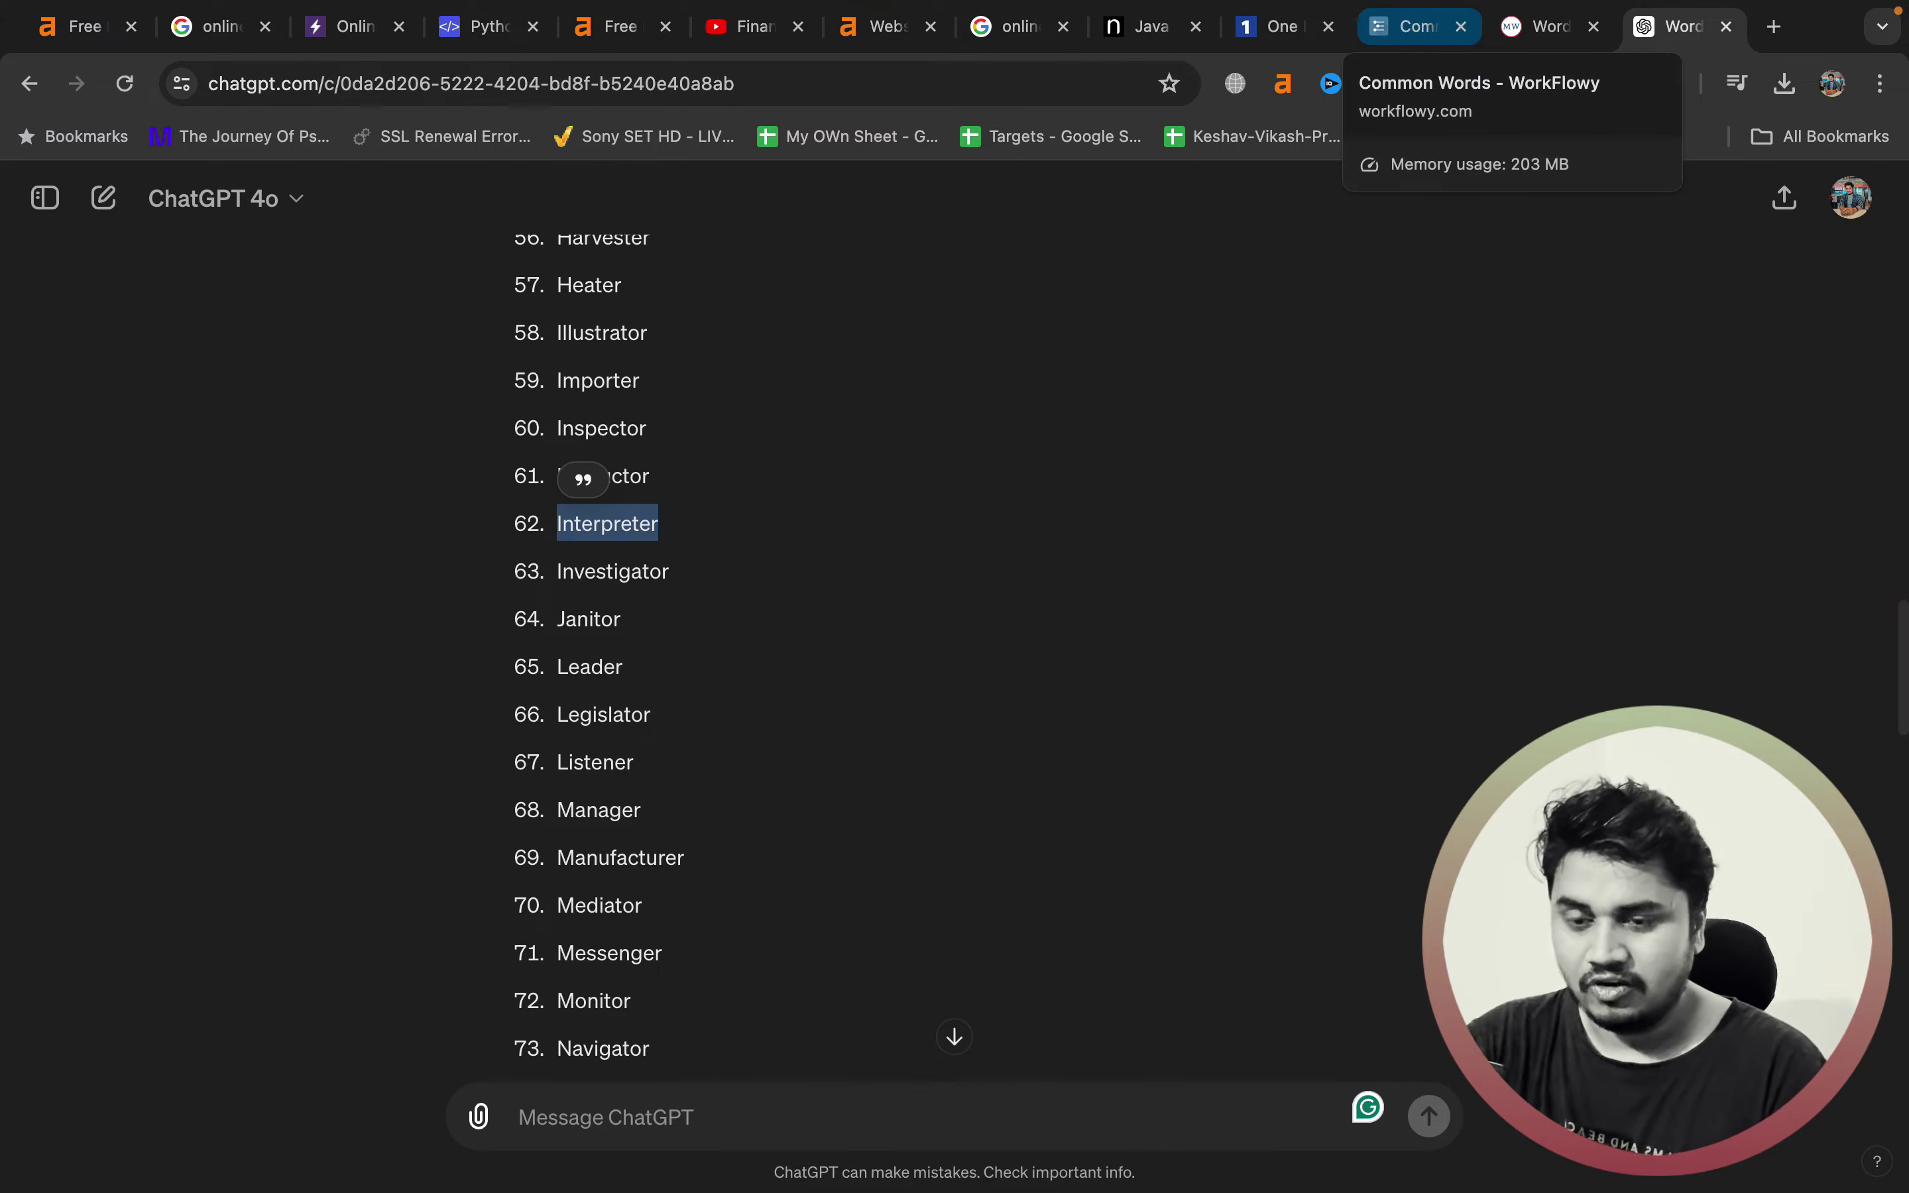
{"action": "left_click", "coordinate": [1412, 26]}
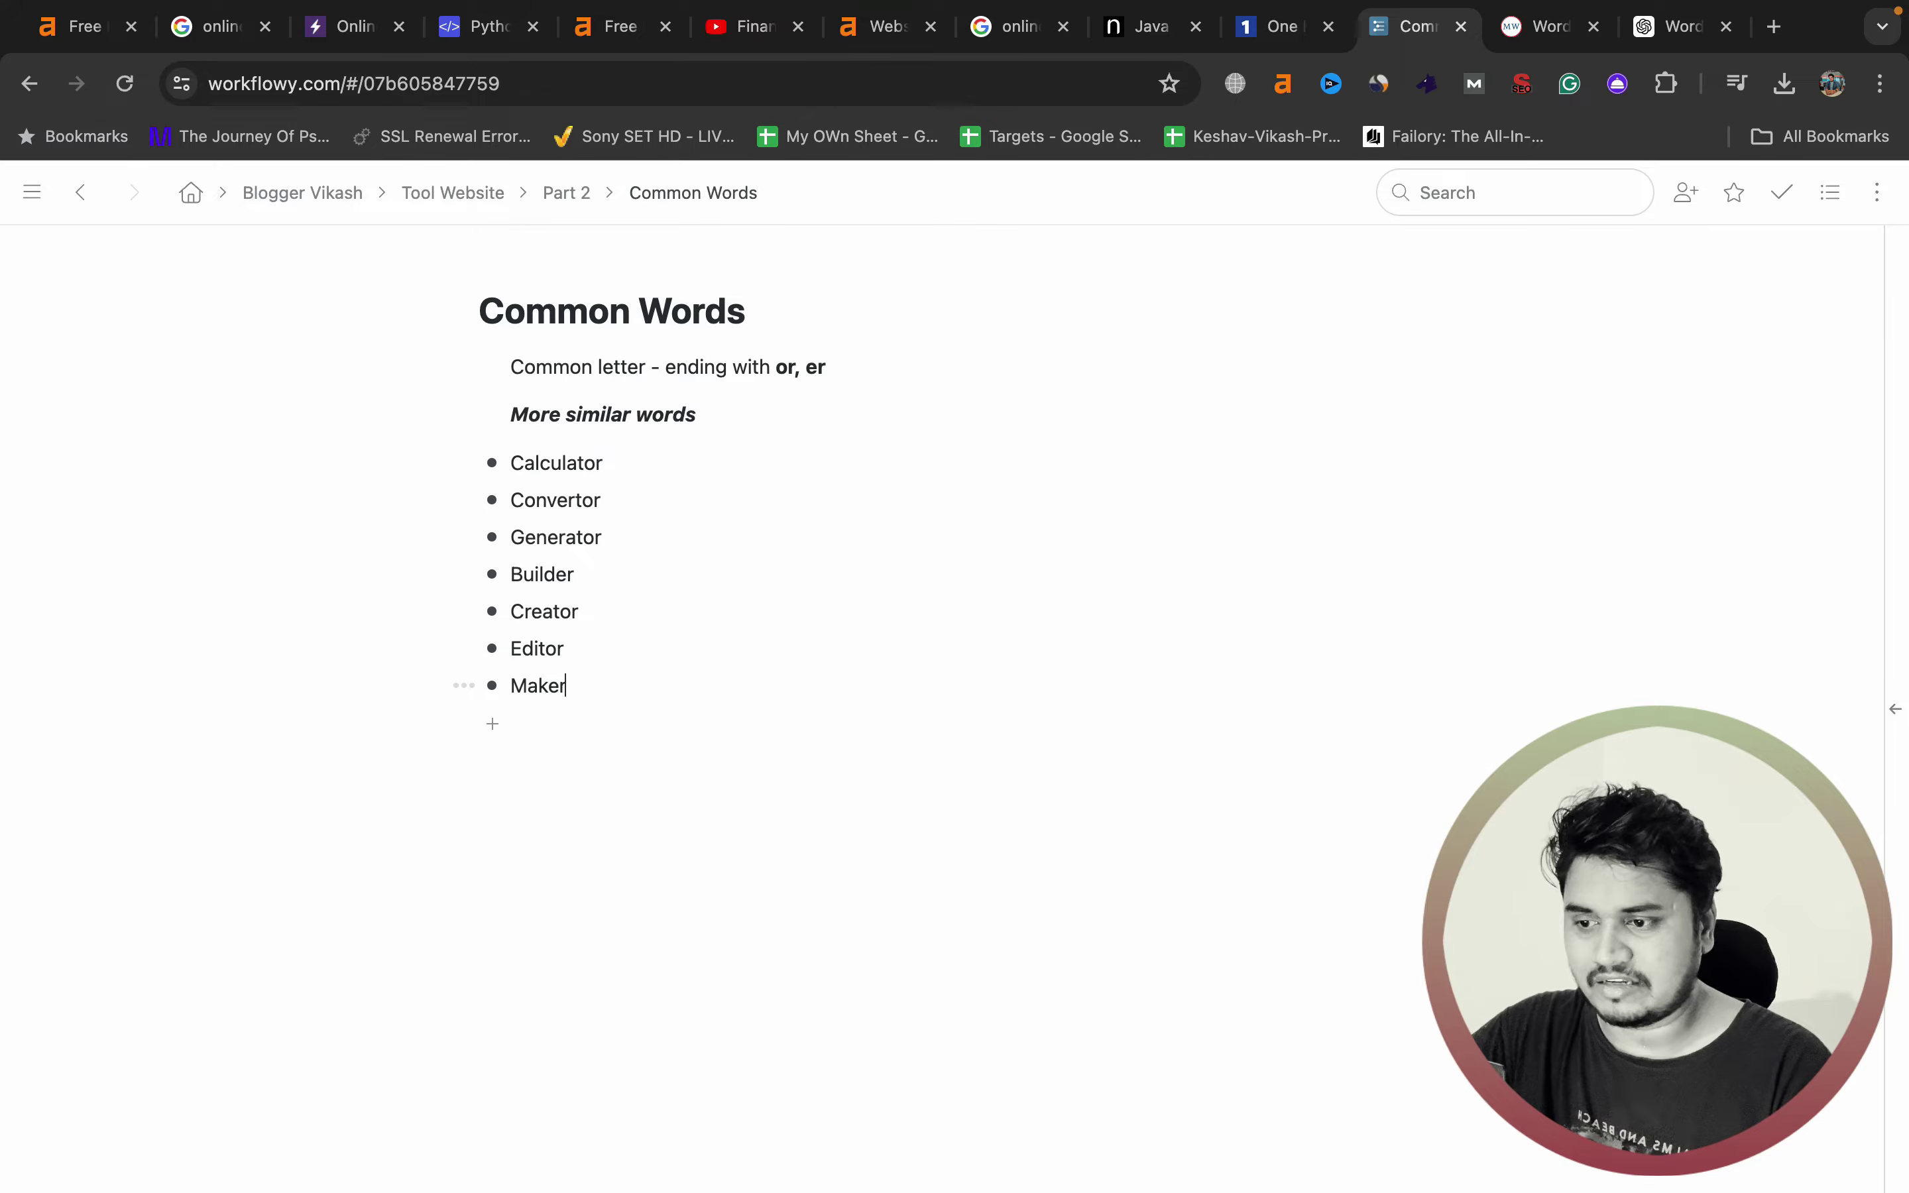
{"action": "key", "text": "Return"}
{"action": "type", "text": "comp"}
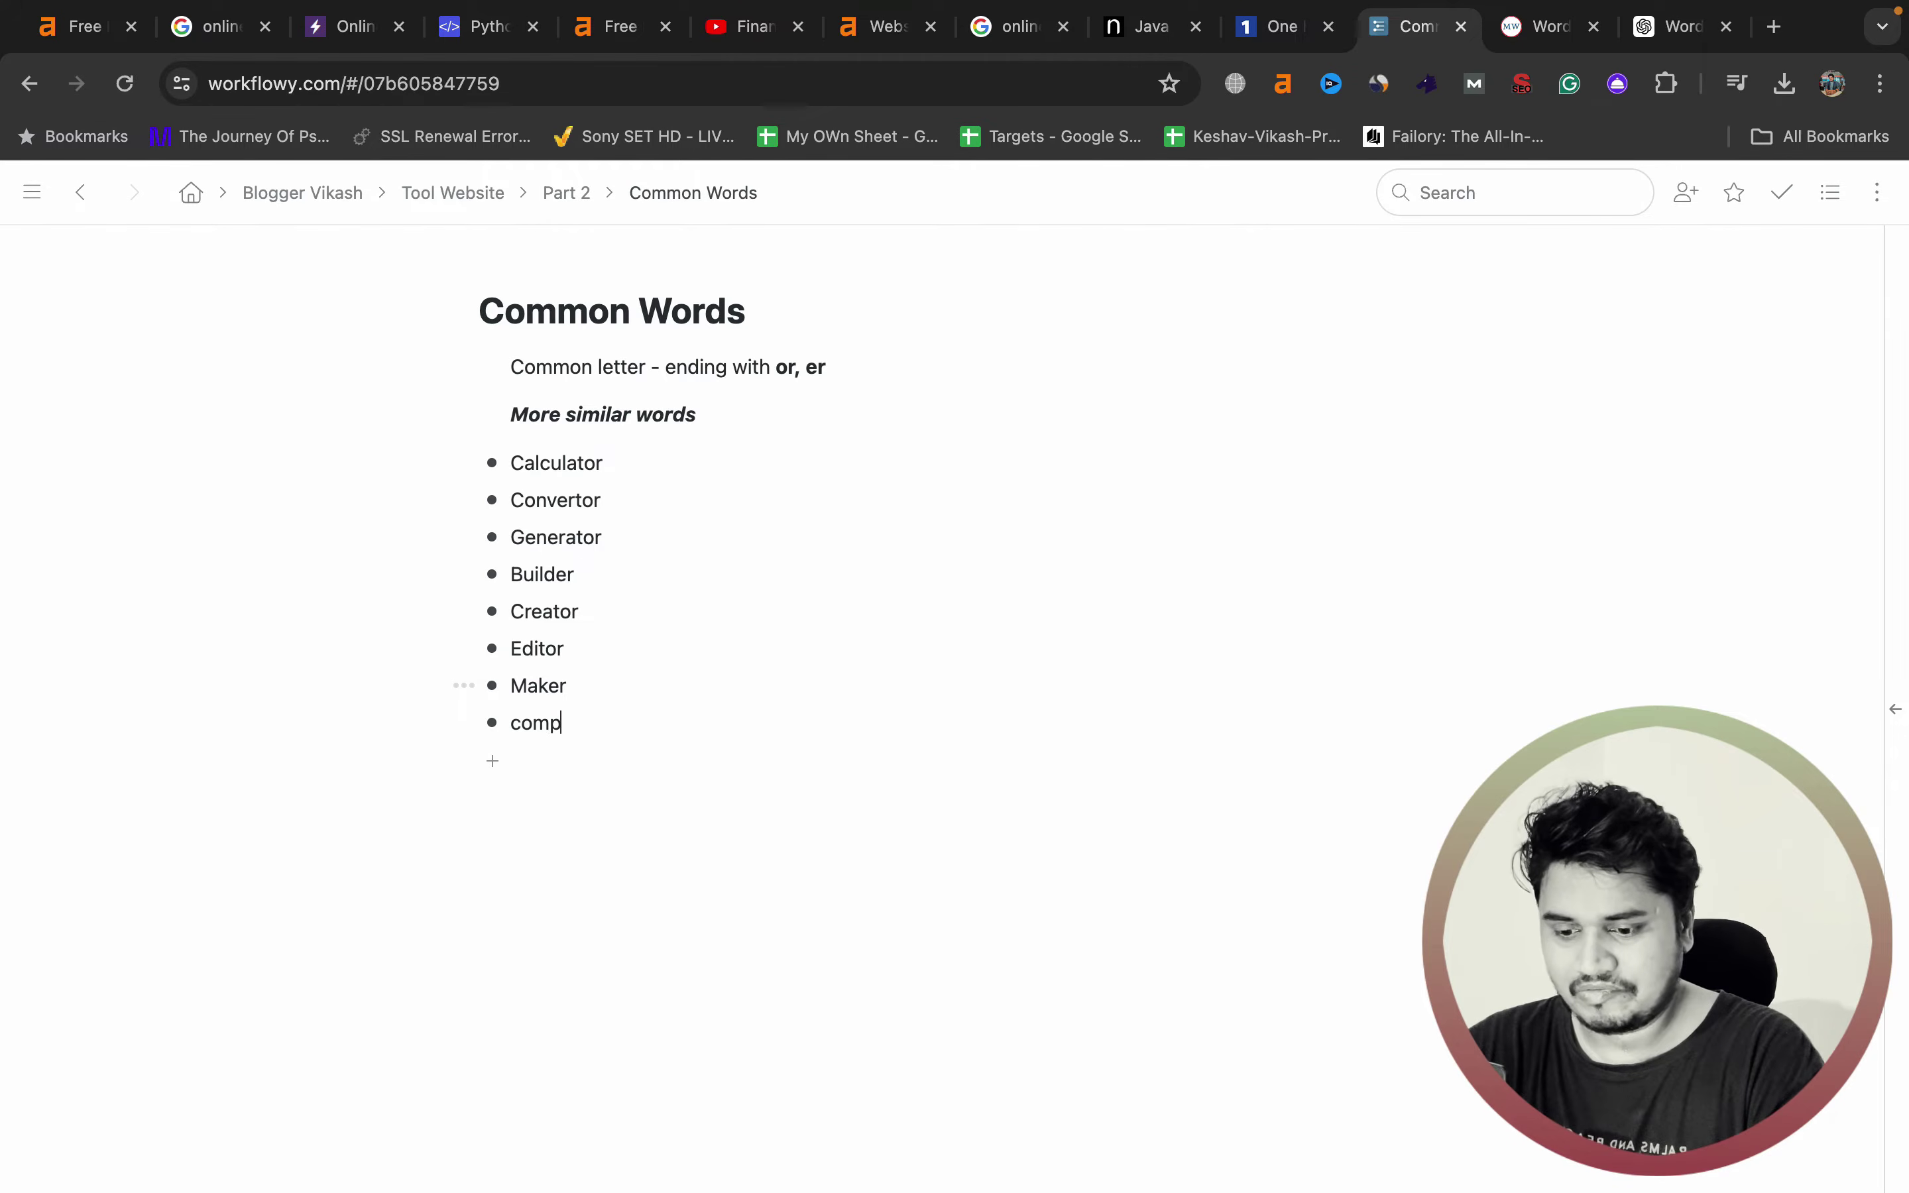
{"action": "type", "text": "iler"}
{"action": "key", "text": "Return"}
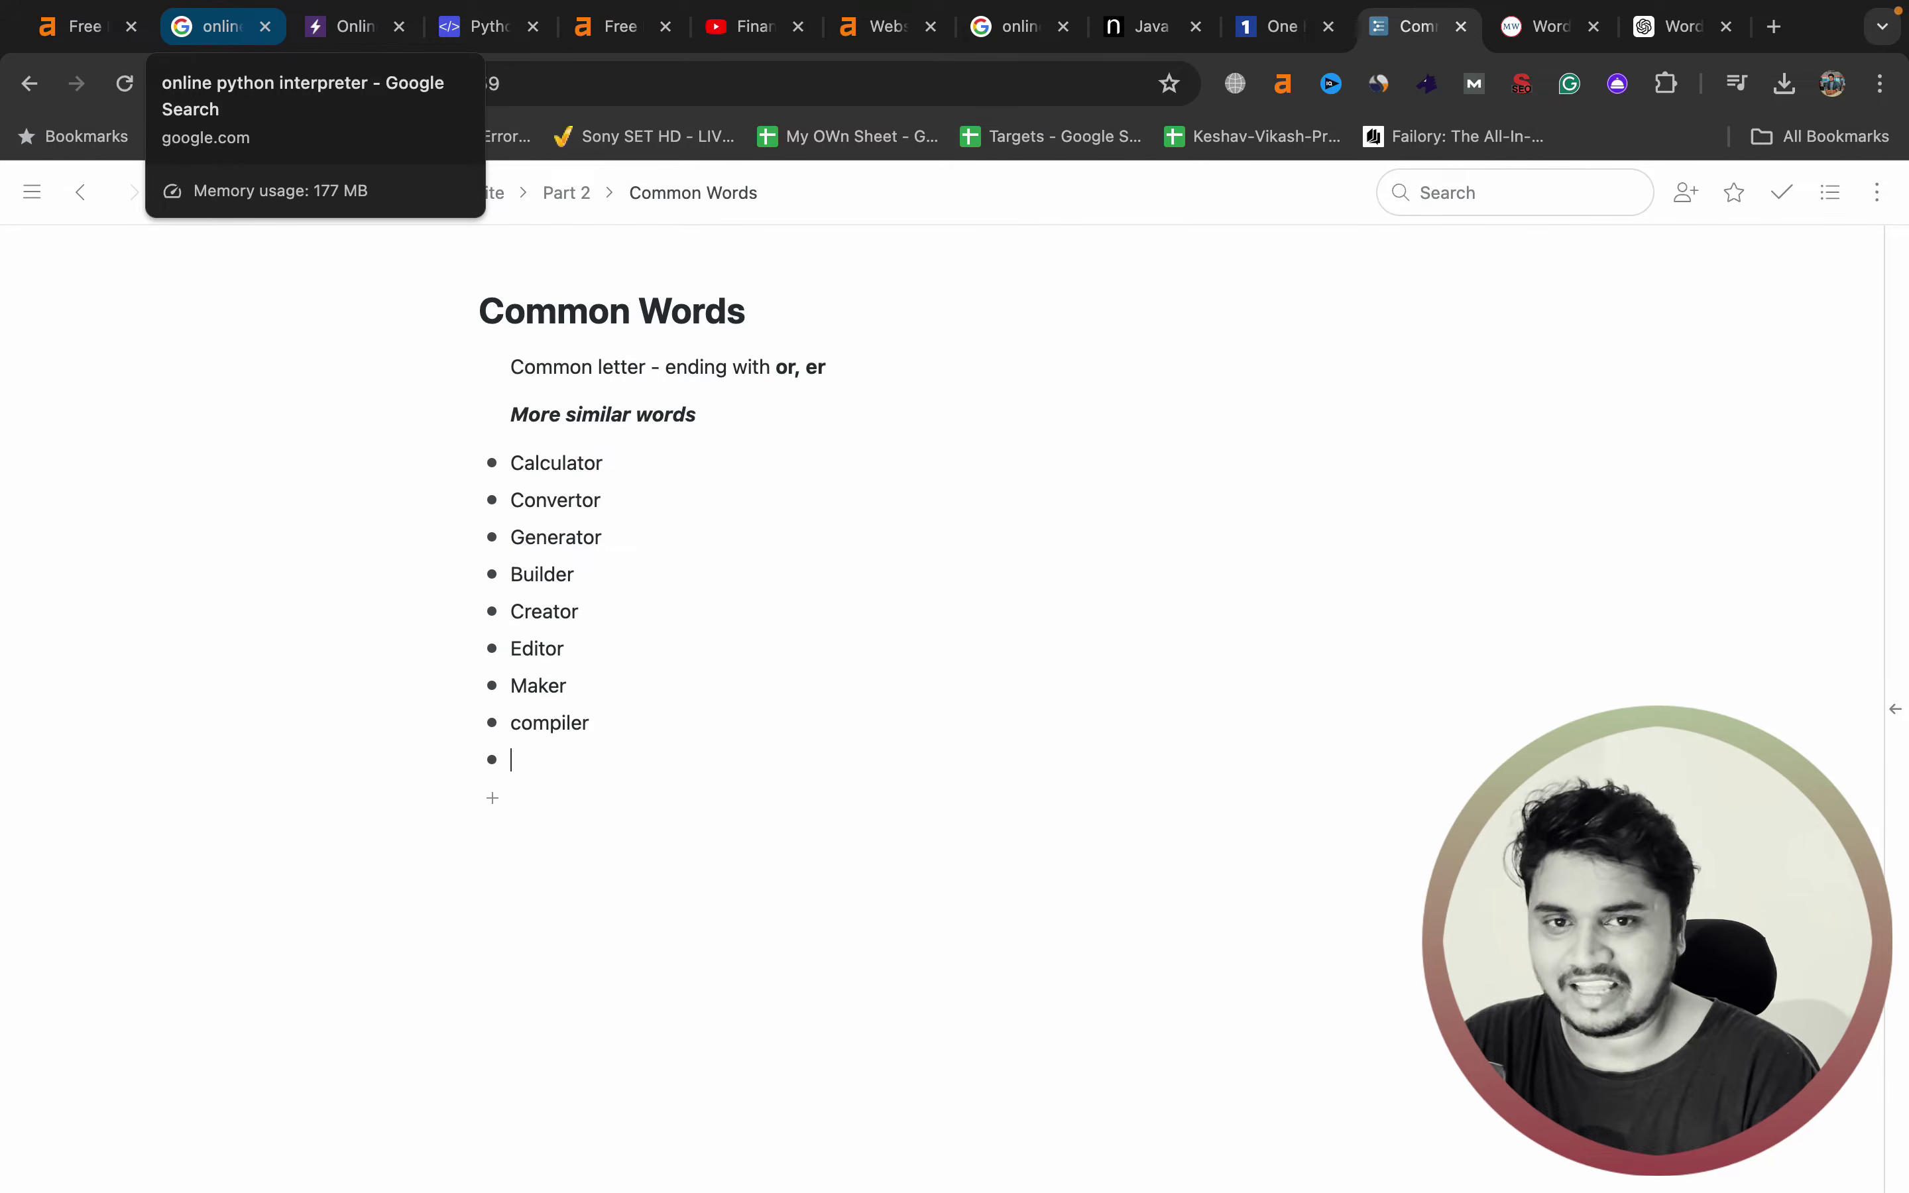
- Pick "Manager" from the ChatGPT word list and generate Google keyword ideas for it in the Ahrefs Free Keyword Generator
{"action": "left_click", "coordinate": [220, 26]}
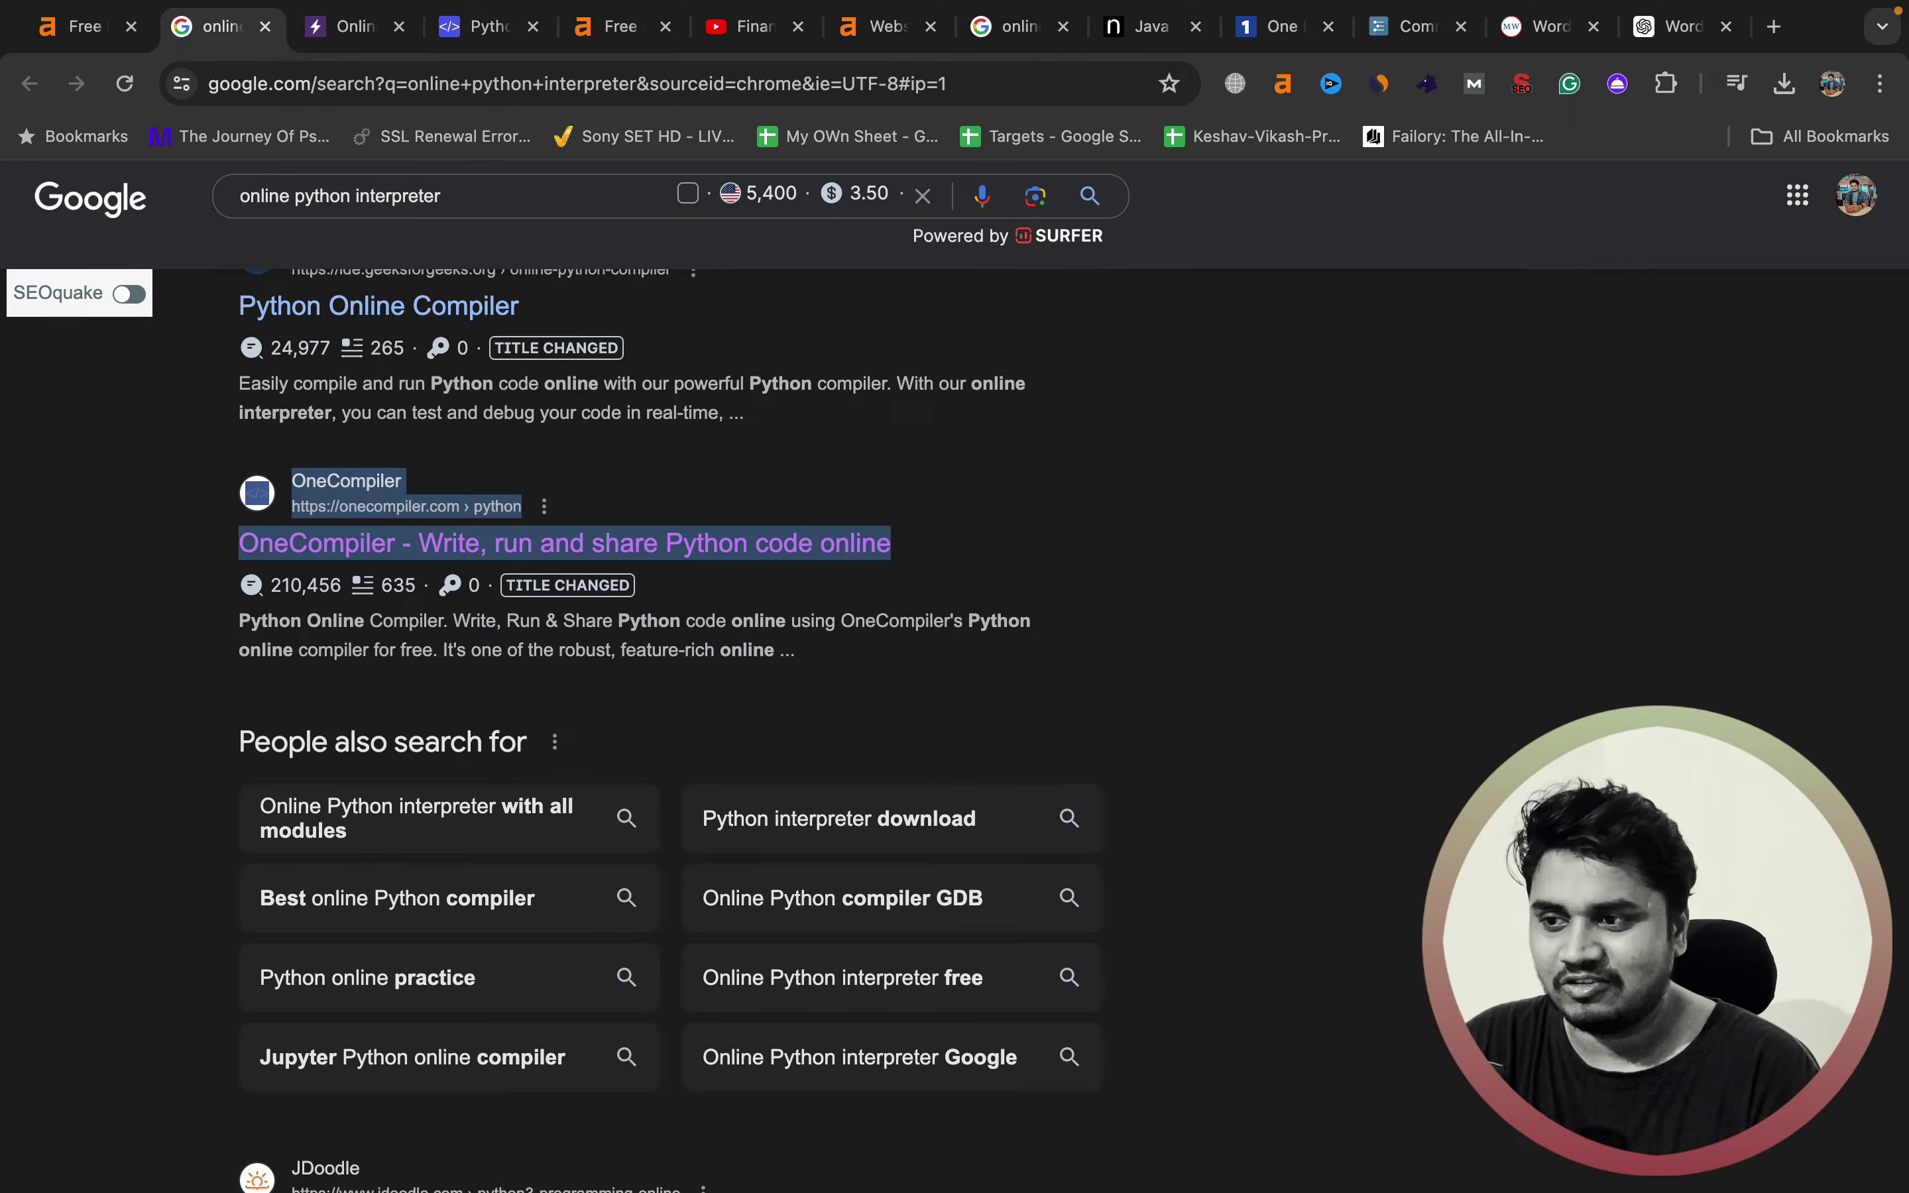
{"action": "key", "text": "ctrl+shift+Tab"}
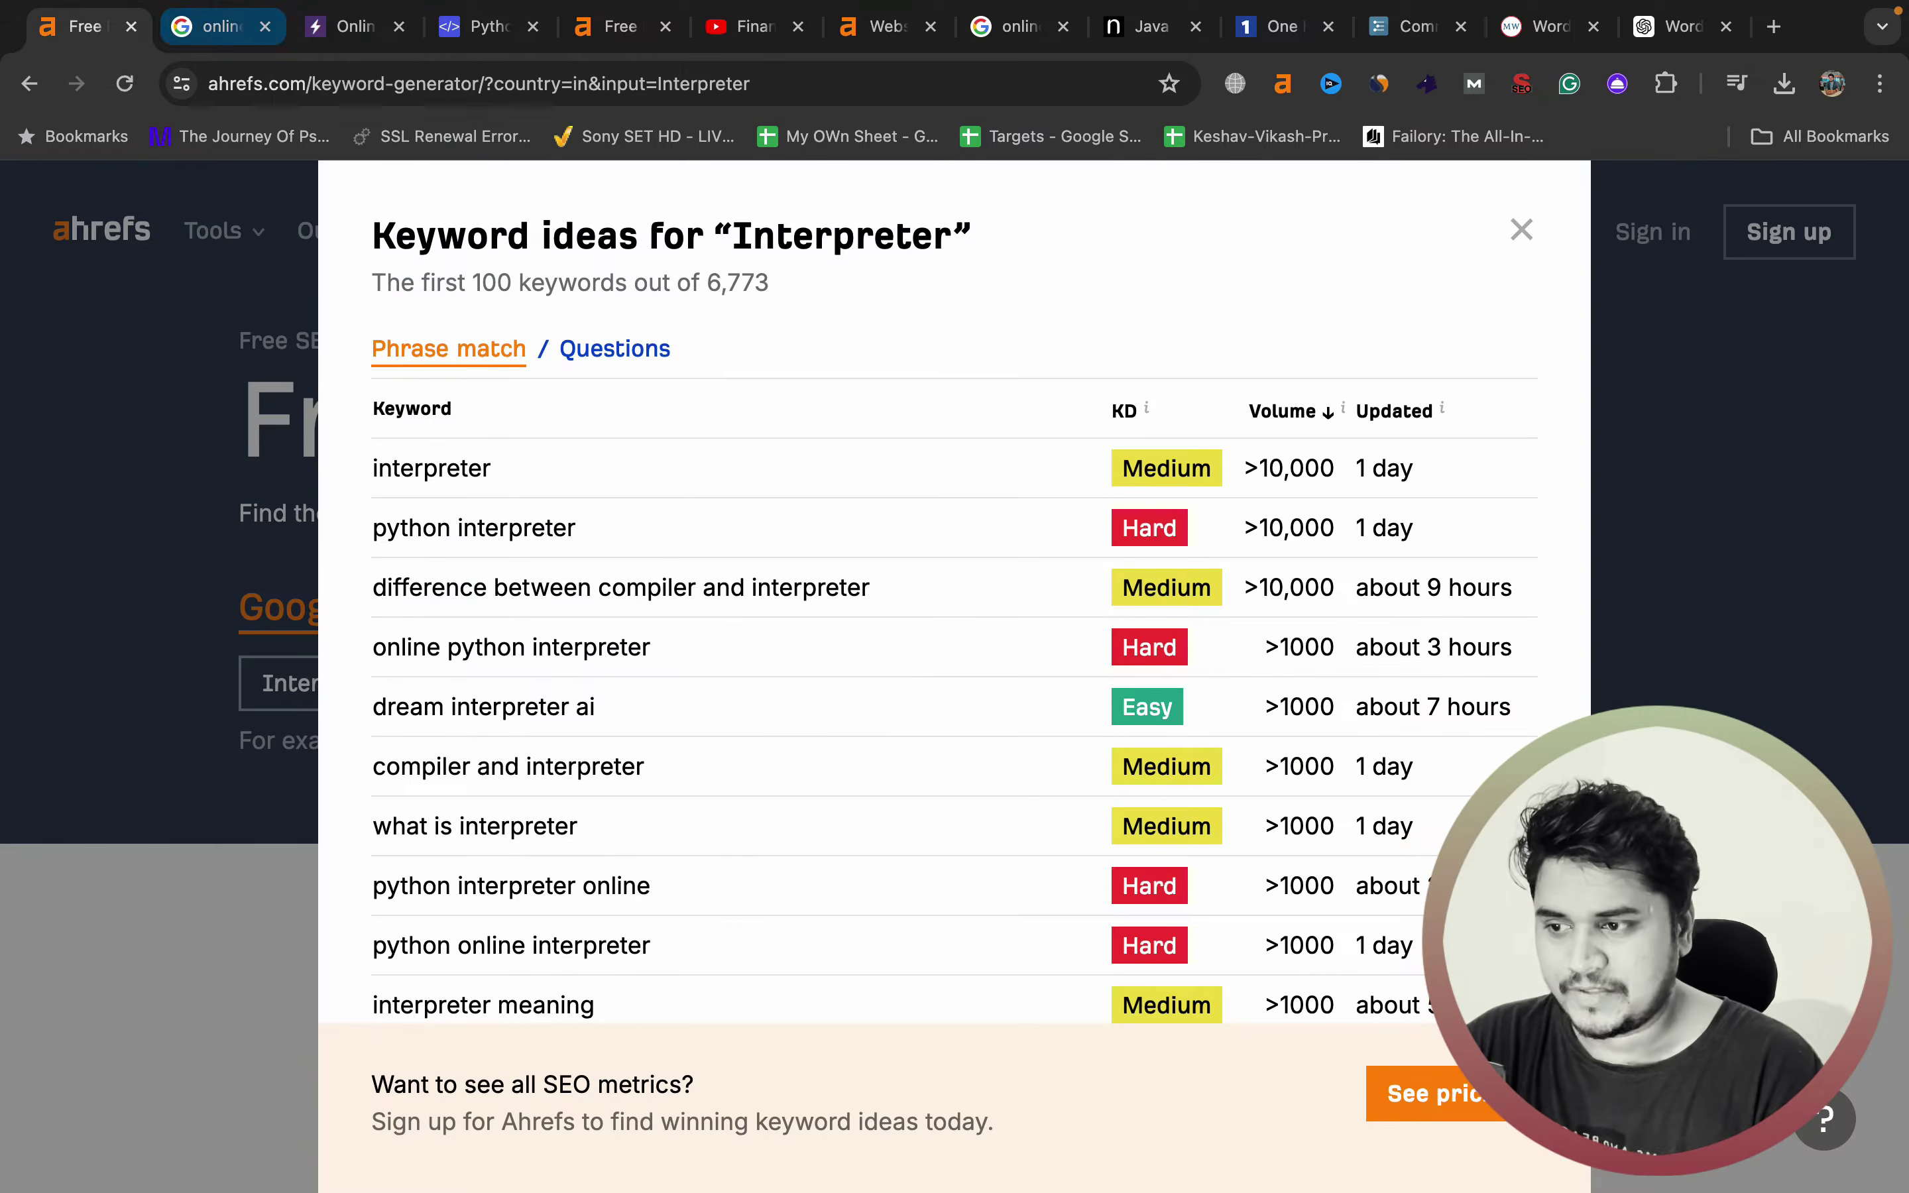
{"action": "key", "text": "ctrl+shift+Tab"}
{"action": "scroll", "coordinate": [599, 655], "scroll_direction": "down", "scroll_amount": 2}
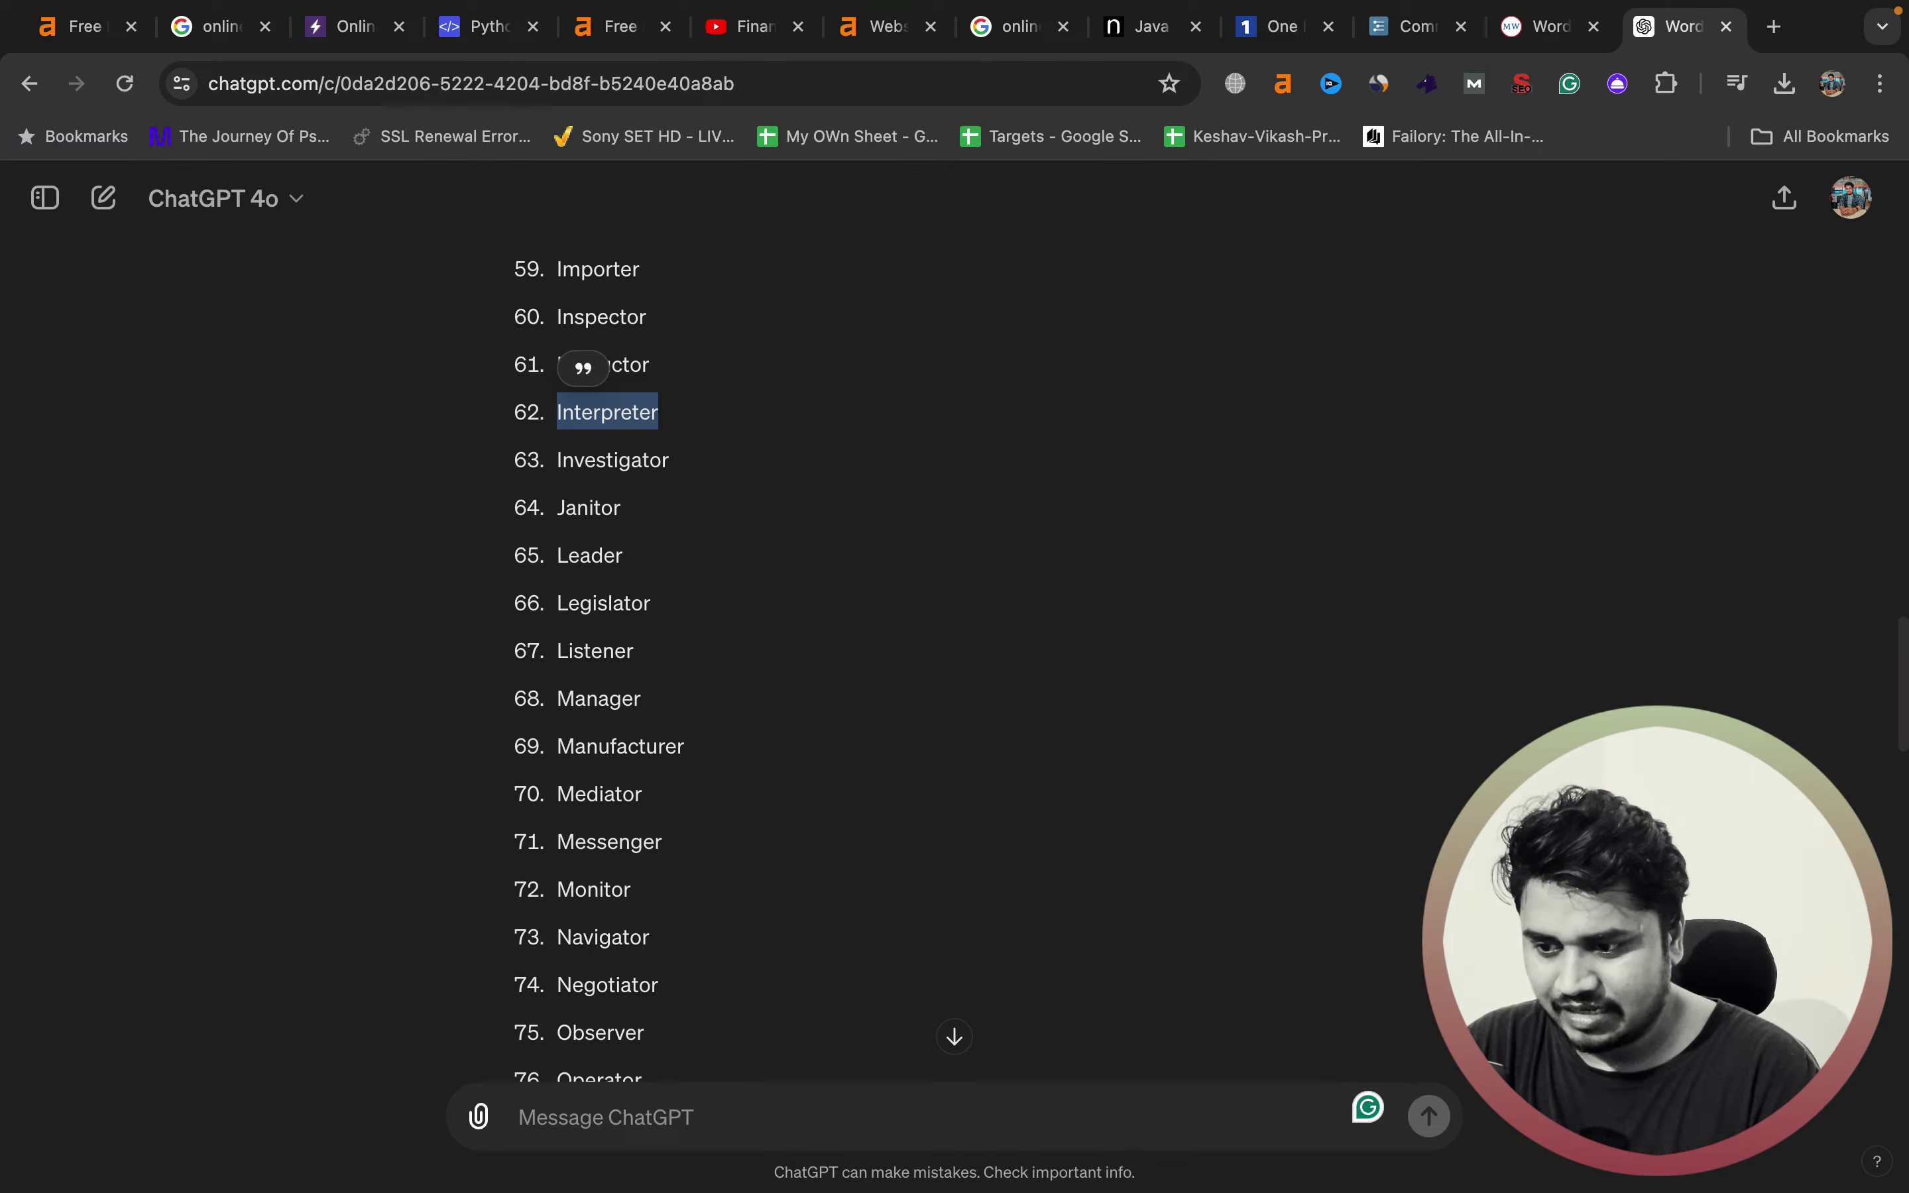
{"action": "double_click", "coordinate": [599, 698]}
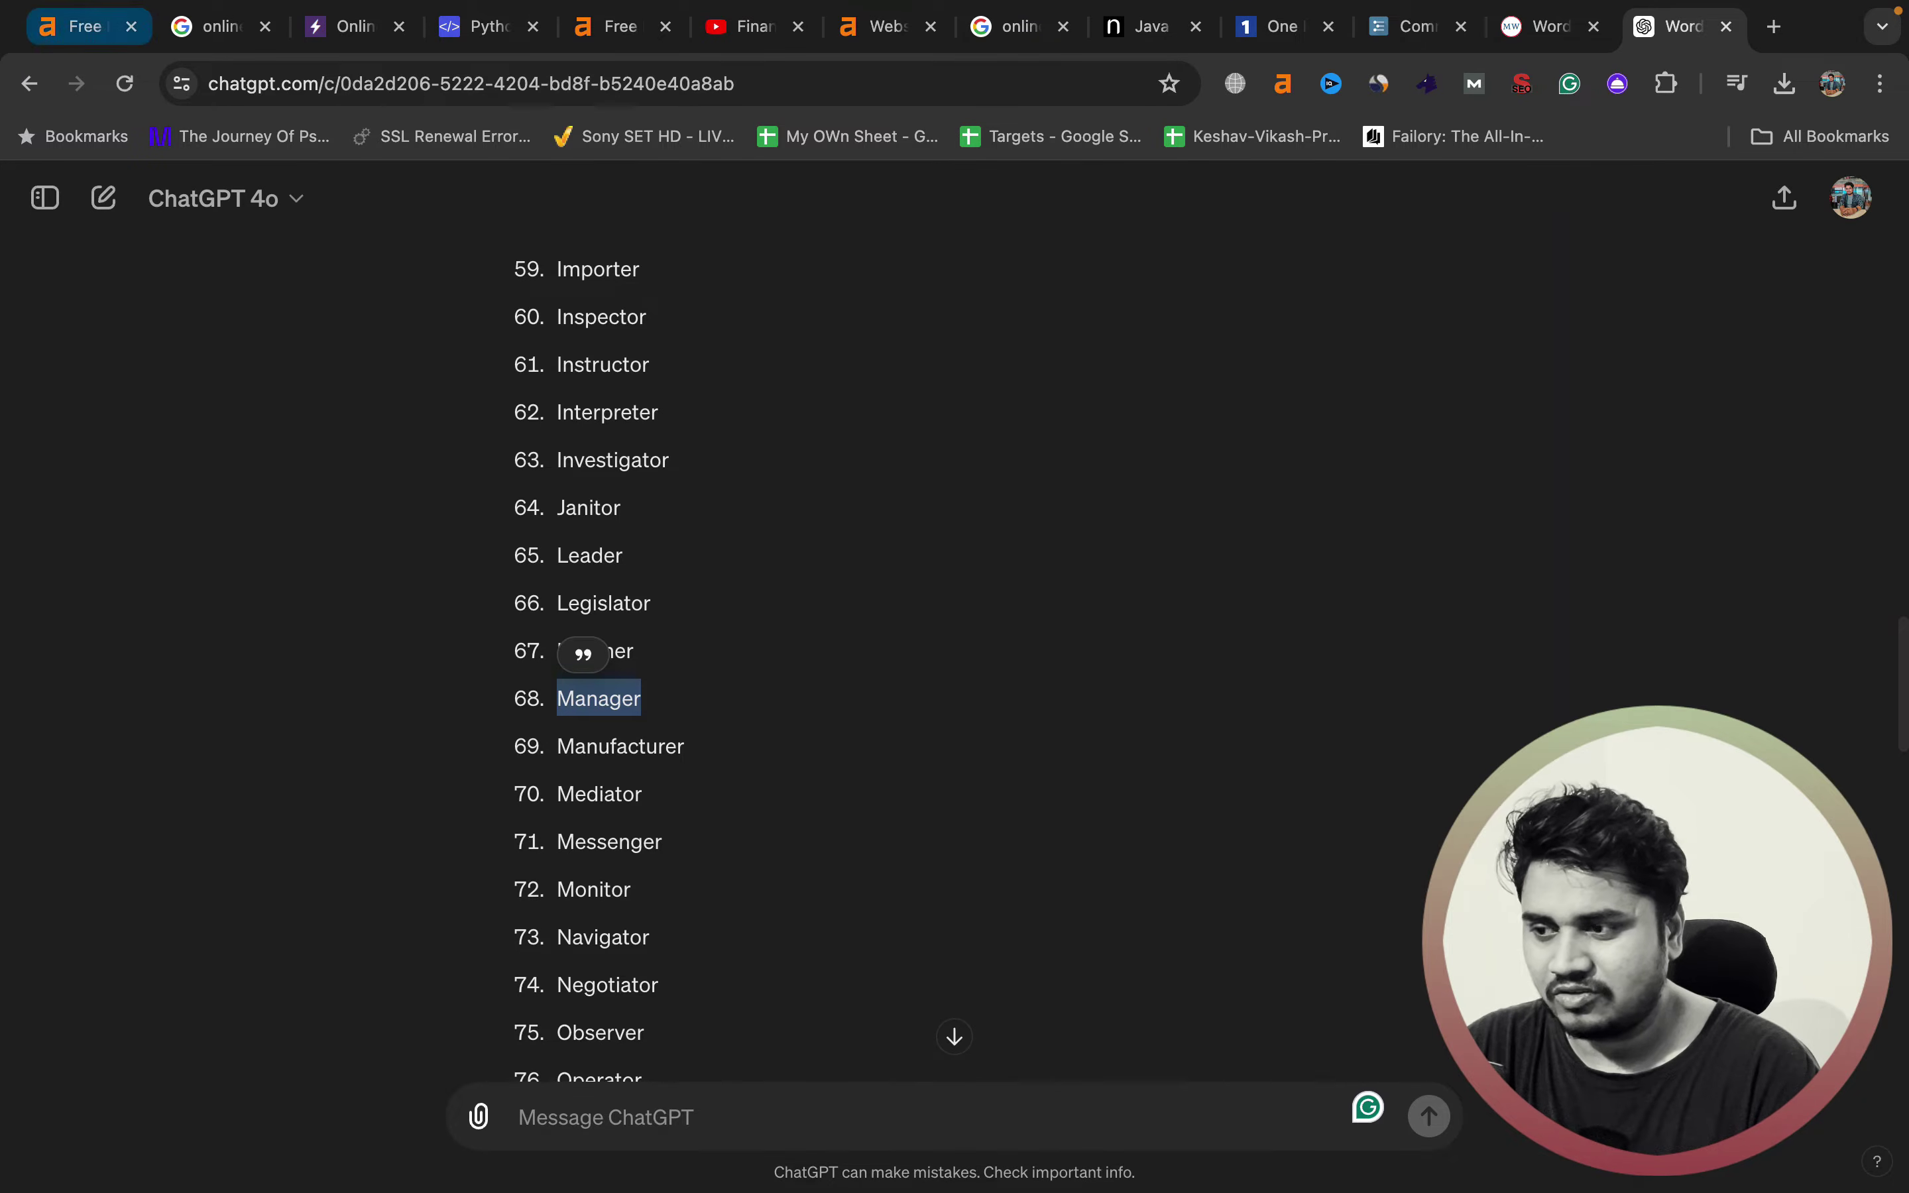
{"action": "left_click", "coordinate": [83, 26]}
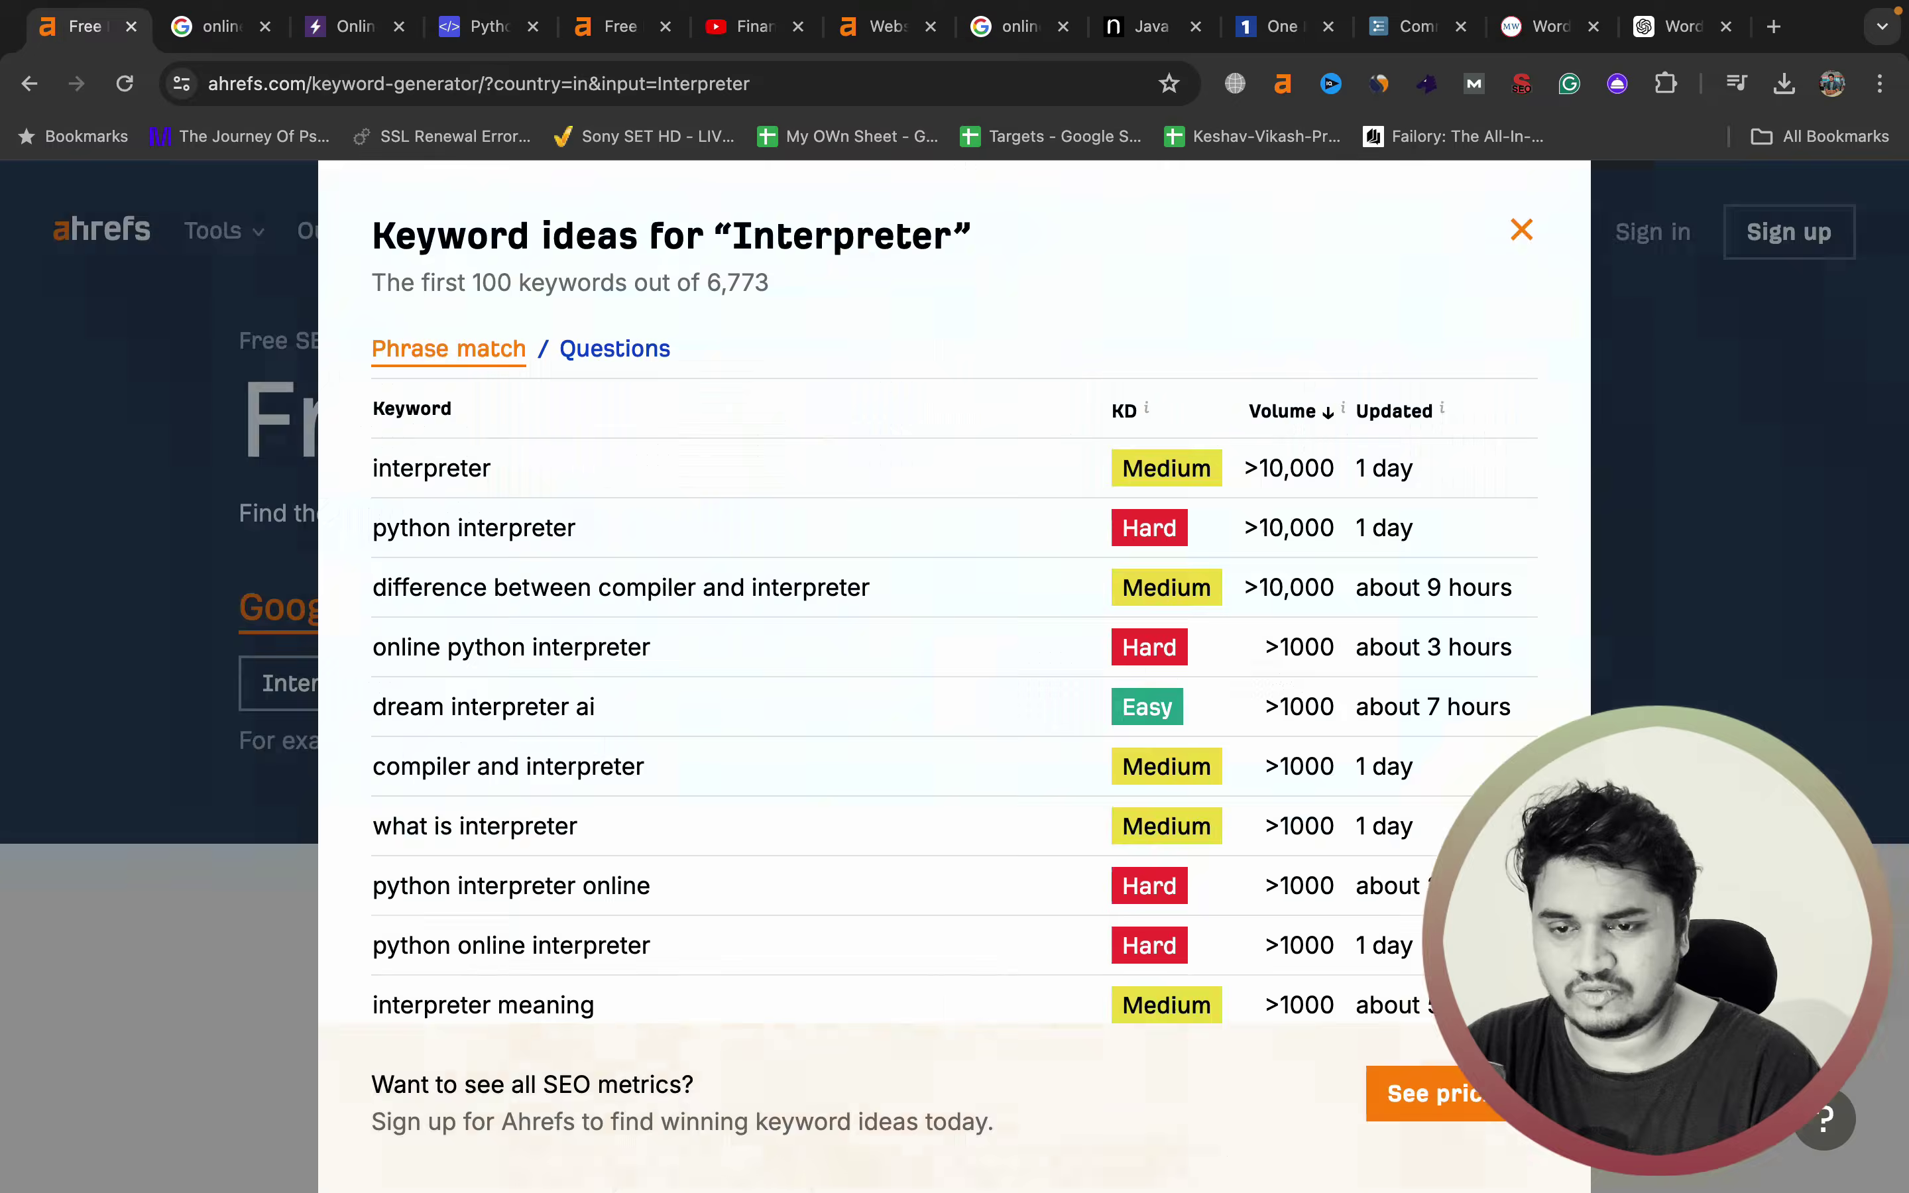
{"action": "left_click", "coordinate": [1522, 230]}
{"action": "left_click", "coordinate": [327, 683]}
{"action": "key", "text": "super+a"}
{"action": "type", "text": "Manager"}
{"action": "key", "text": "Return"}
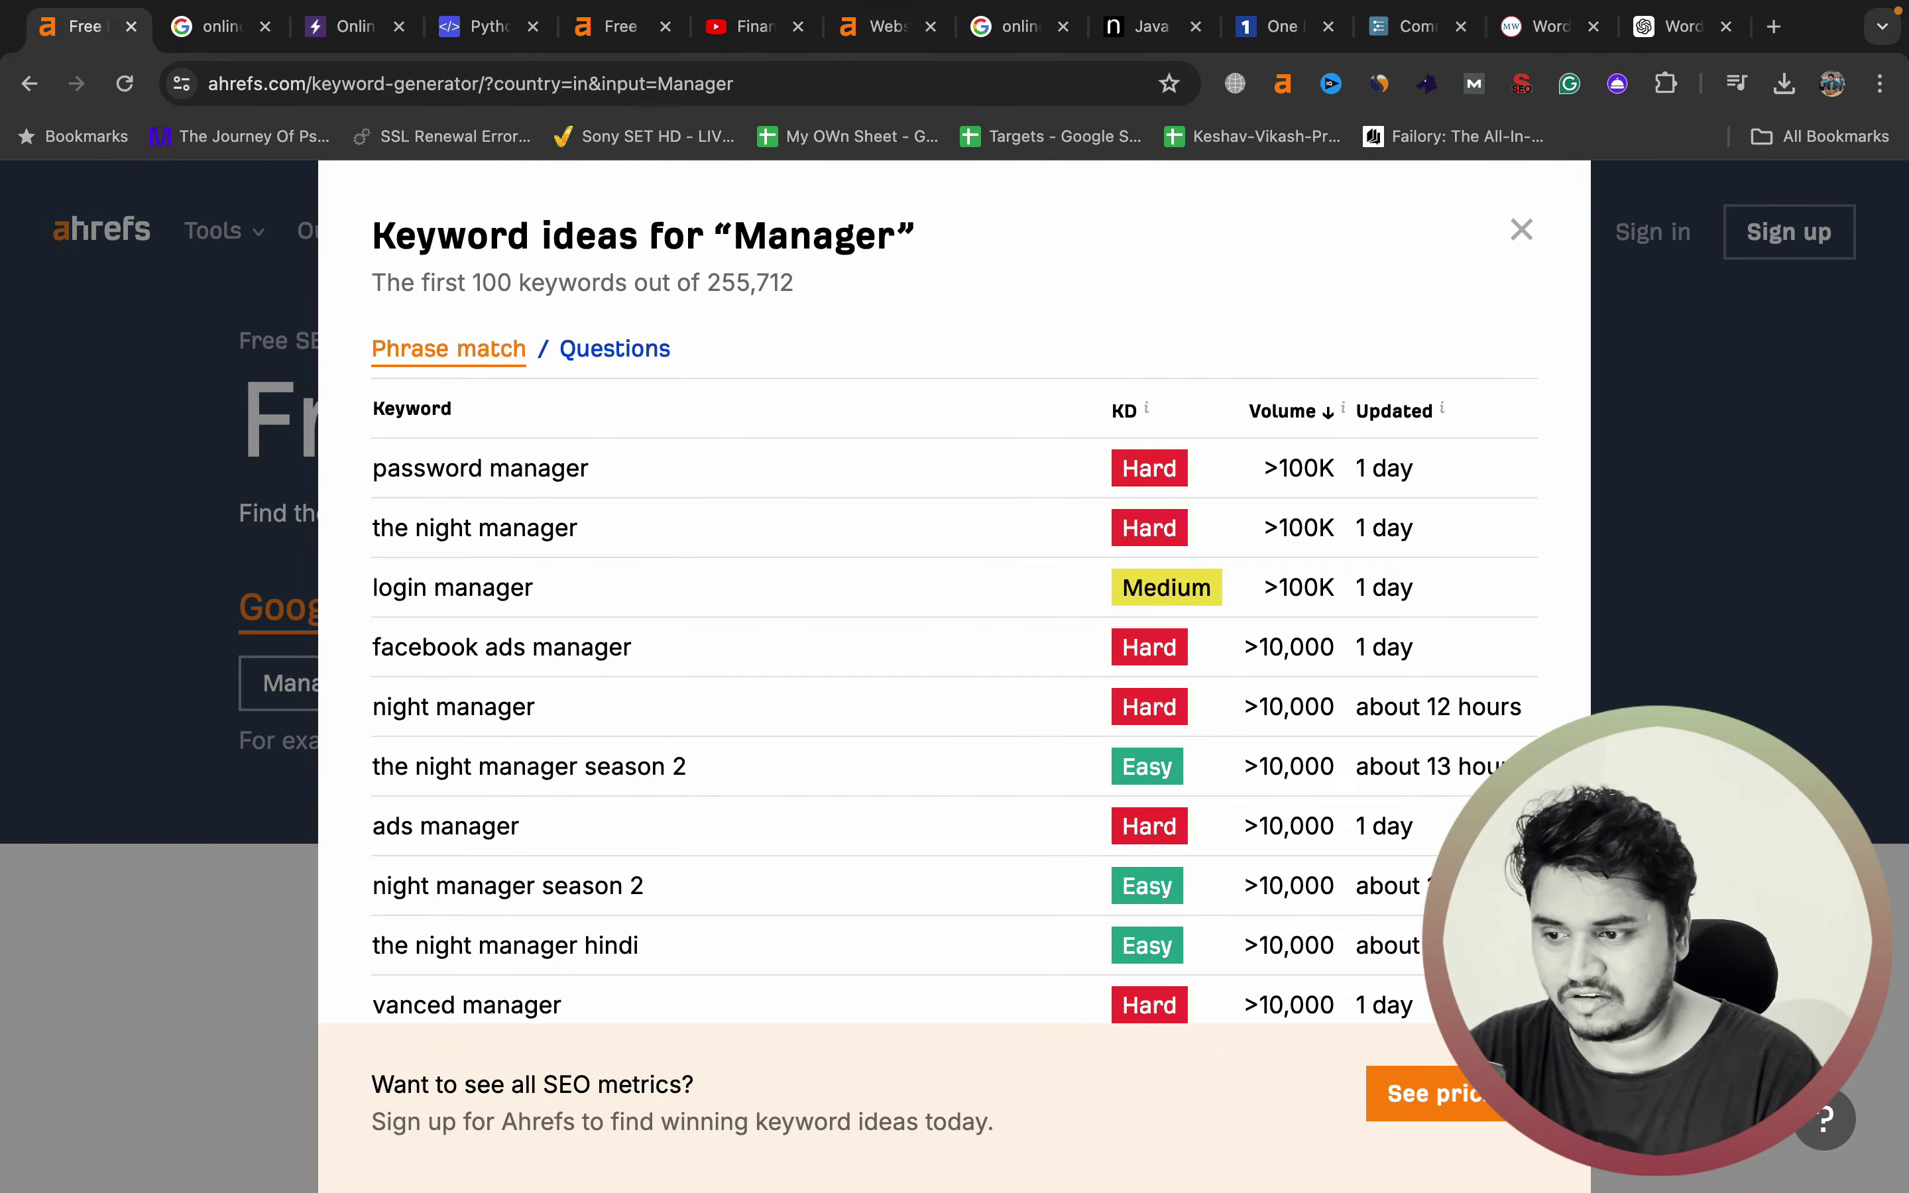
- Examine the upper part of the "Manager" phrase-match keyword list for tool-related ideas, checking difficulty and volume
{"action": "triple_click", "coordinate": [483, 588]}
{"action": "scroll", "coordinate": [493, 665], "scroll_direction": "down", "scroll_amount": 5}
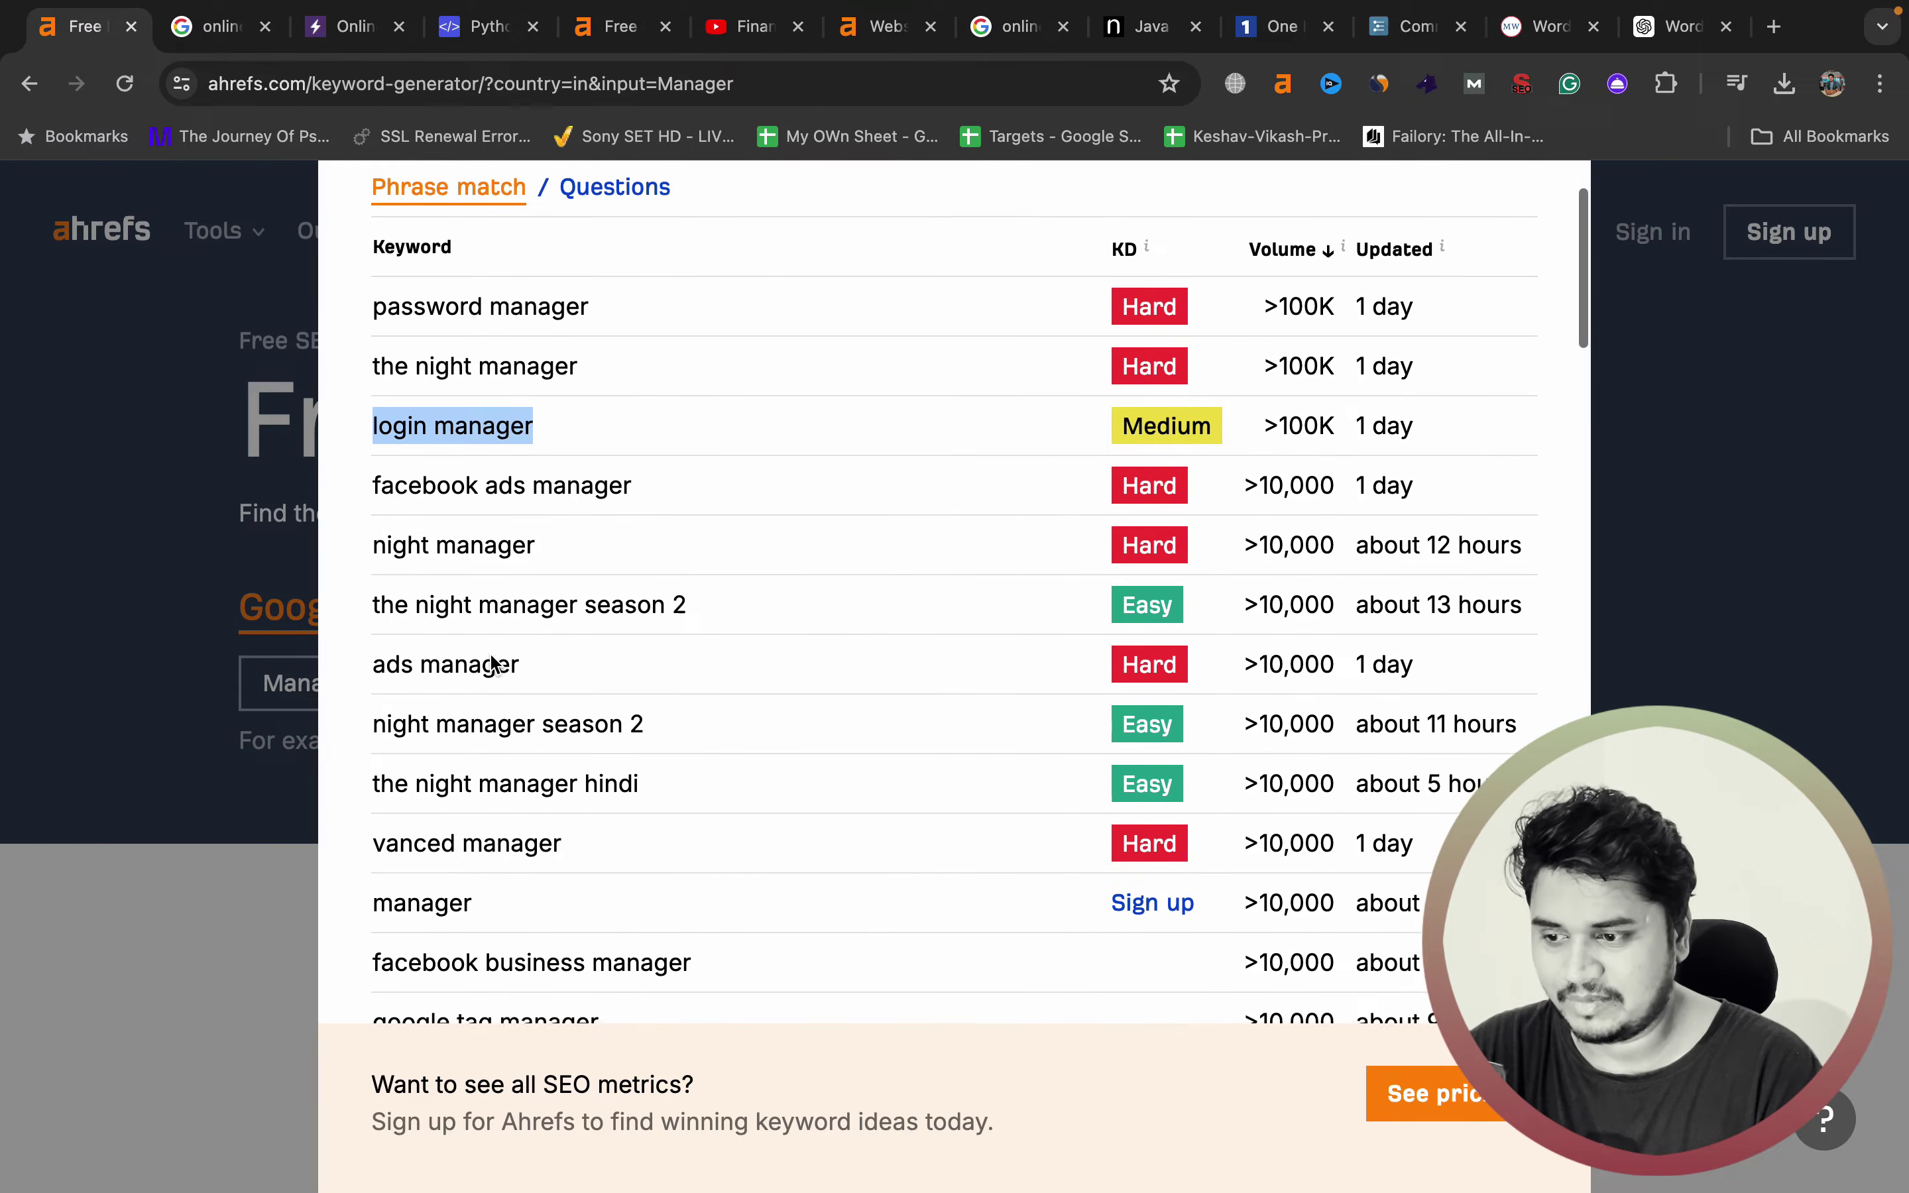
{"action": "double_click", "coordinate": [511, 755]}
{"action": "scroll", "coordinate": [490, 754], "scroll_direction": "down", "scroll_amount": 3}
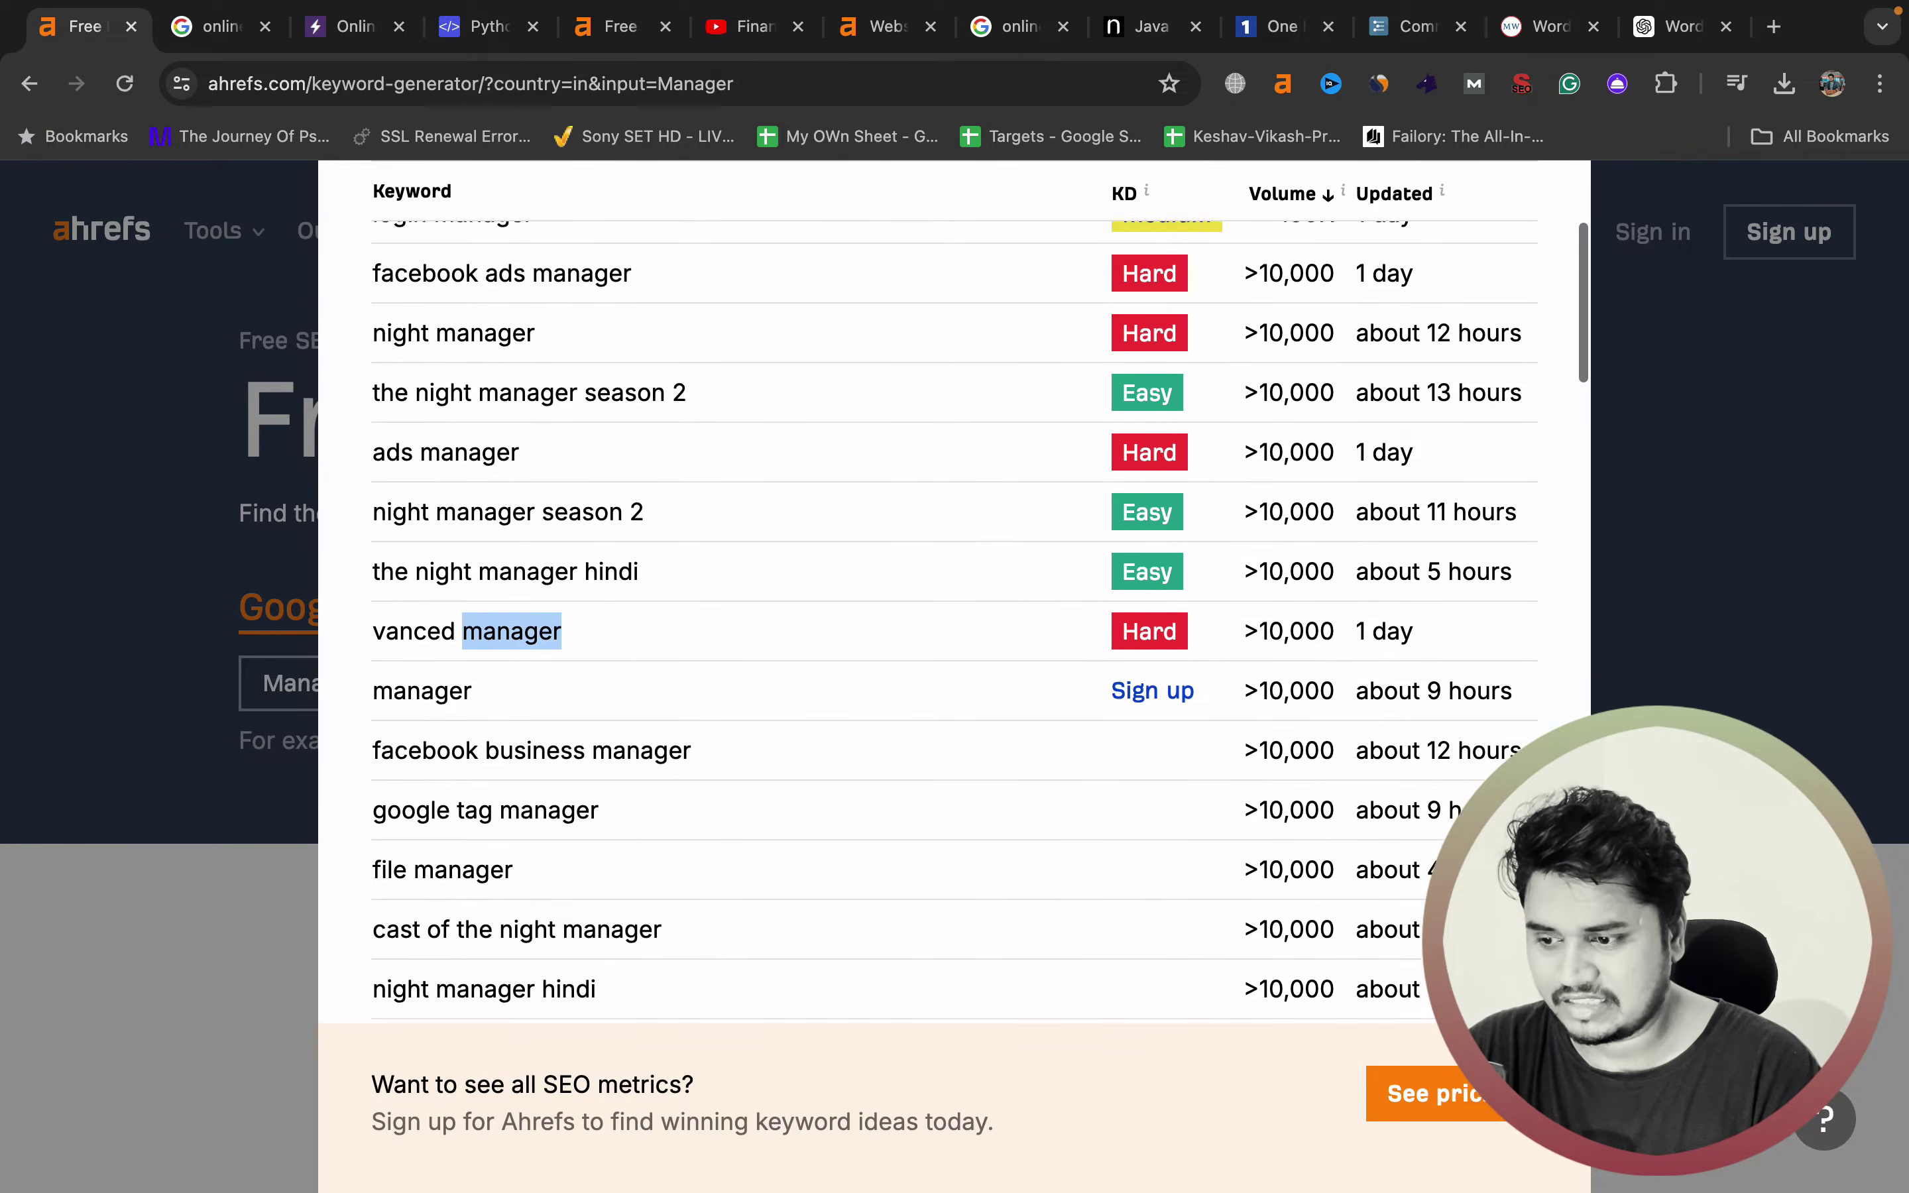
{"action": "scroll", "coordinate": [485, 742], "scroll_direction": "down", "scroll_amount": 3}
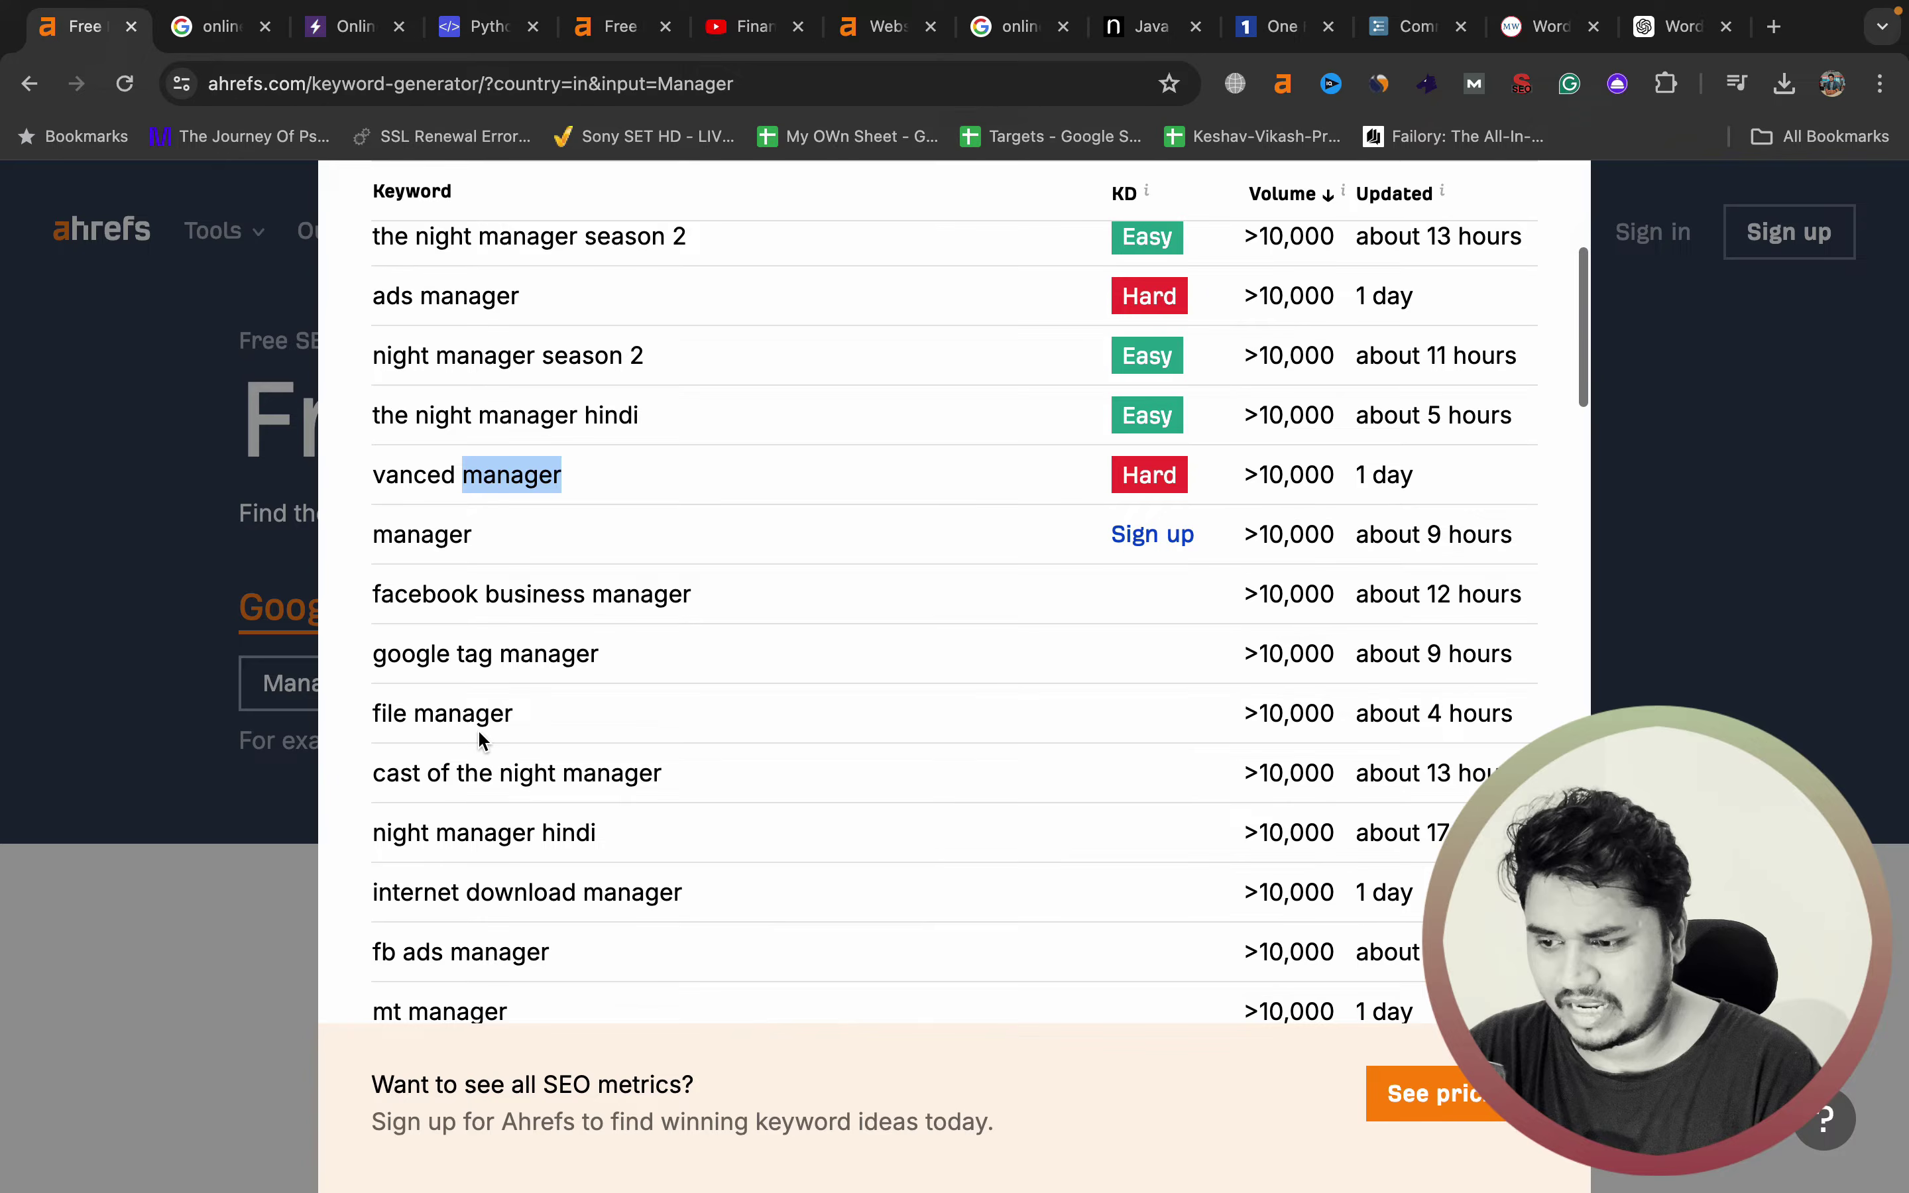
{"action": "scroll", "coordinate": [483, 740], "scroll_direction": "down", "scroll_amount": 3}
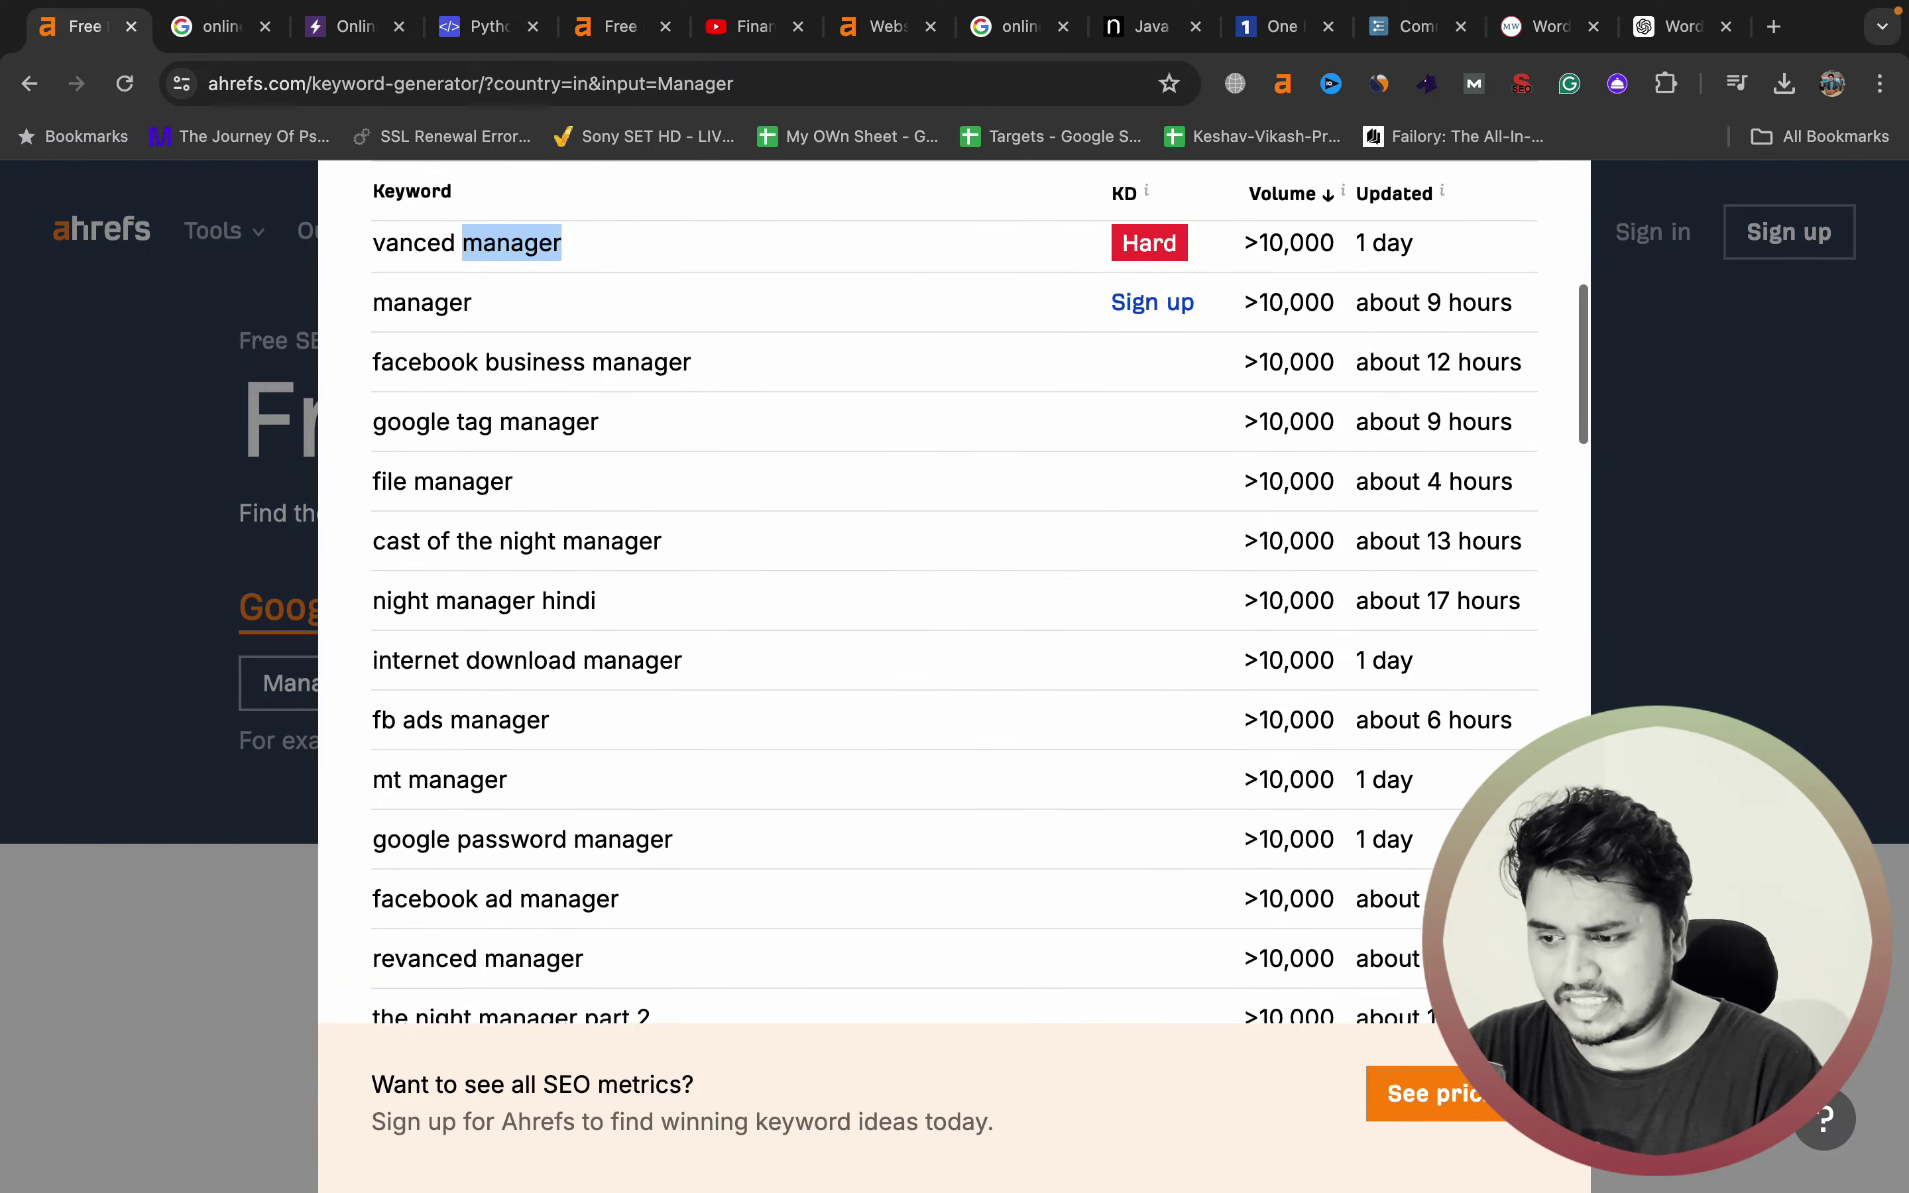
{"action": "scroll", "coordinate": [509, 638], "scroll_direction": "down", "scroll_amount": 3}
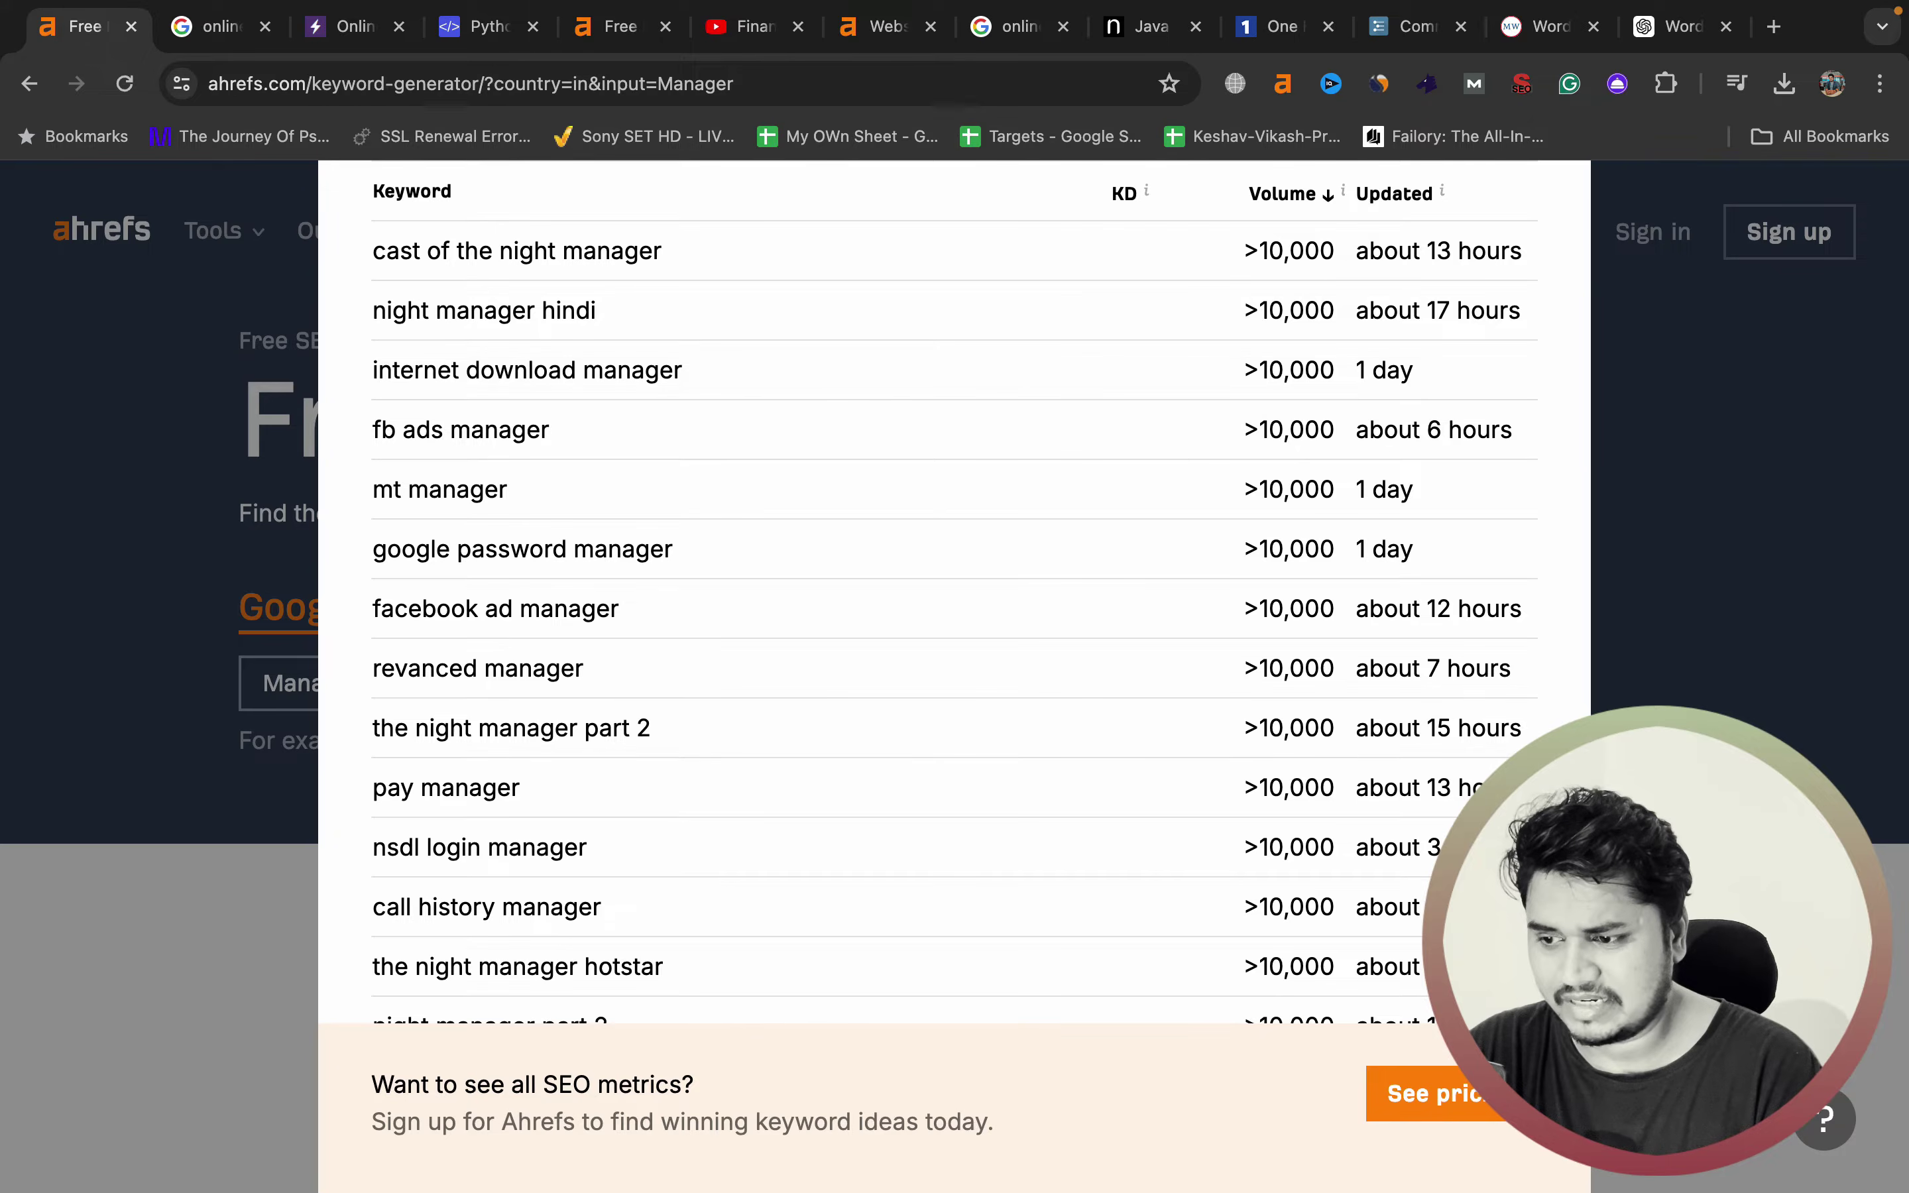
{"action": "scroll", "coordinate": [510, 638], "scroll_direction": "down", "scroll_amount": 2}
{"action": "scroll", "coordinate": [509, 637], "scroll_direction": "down", "scroll_amount": 2}
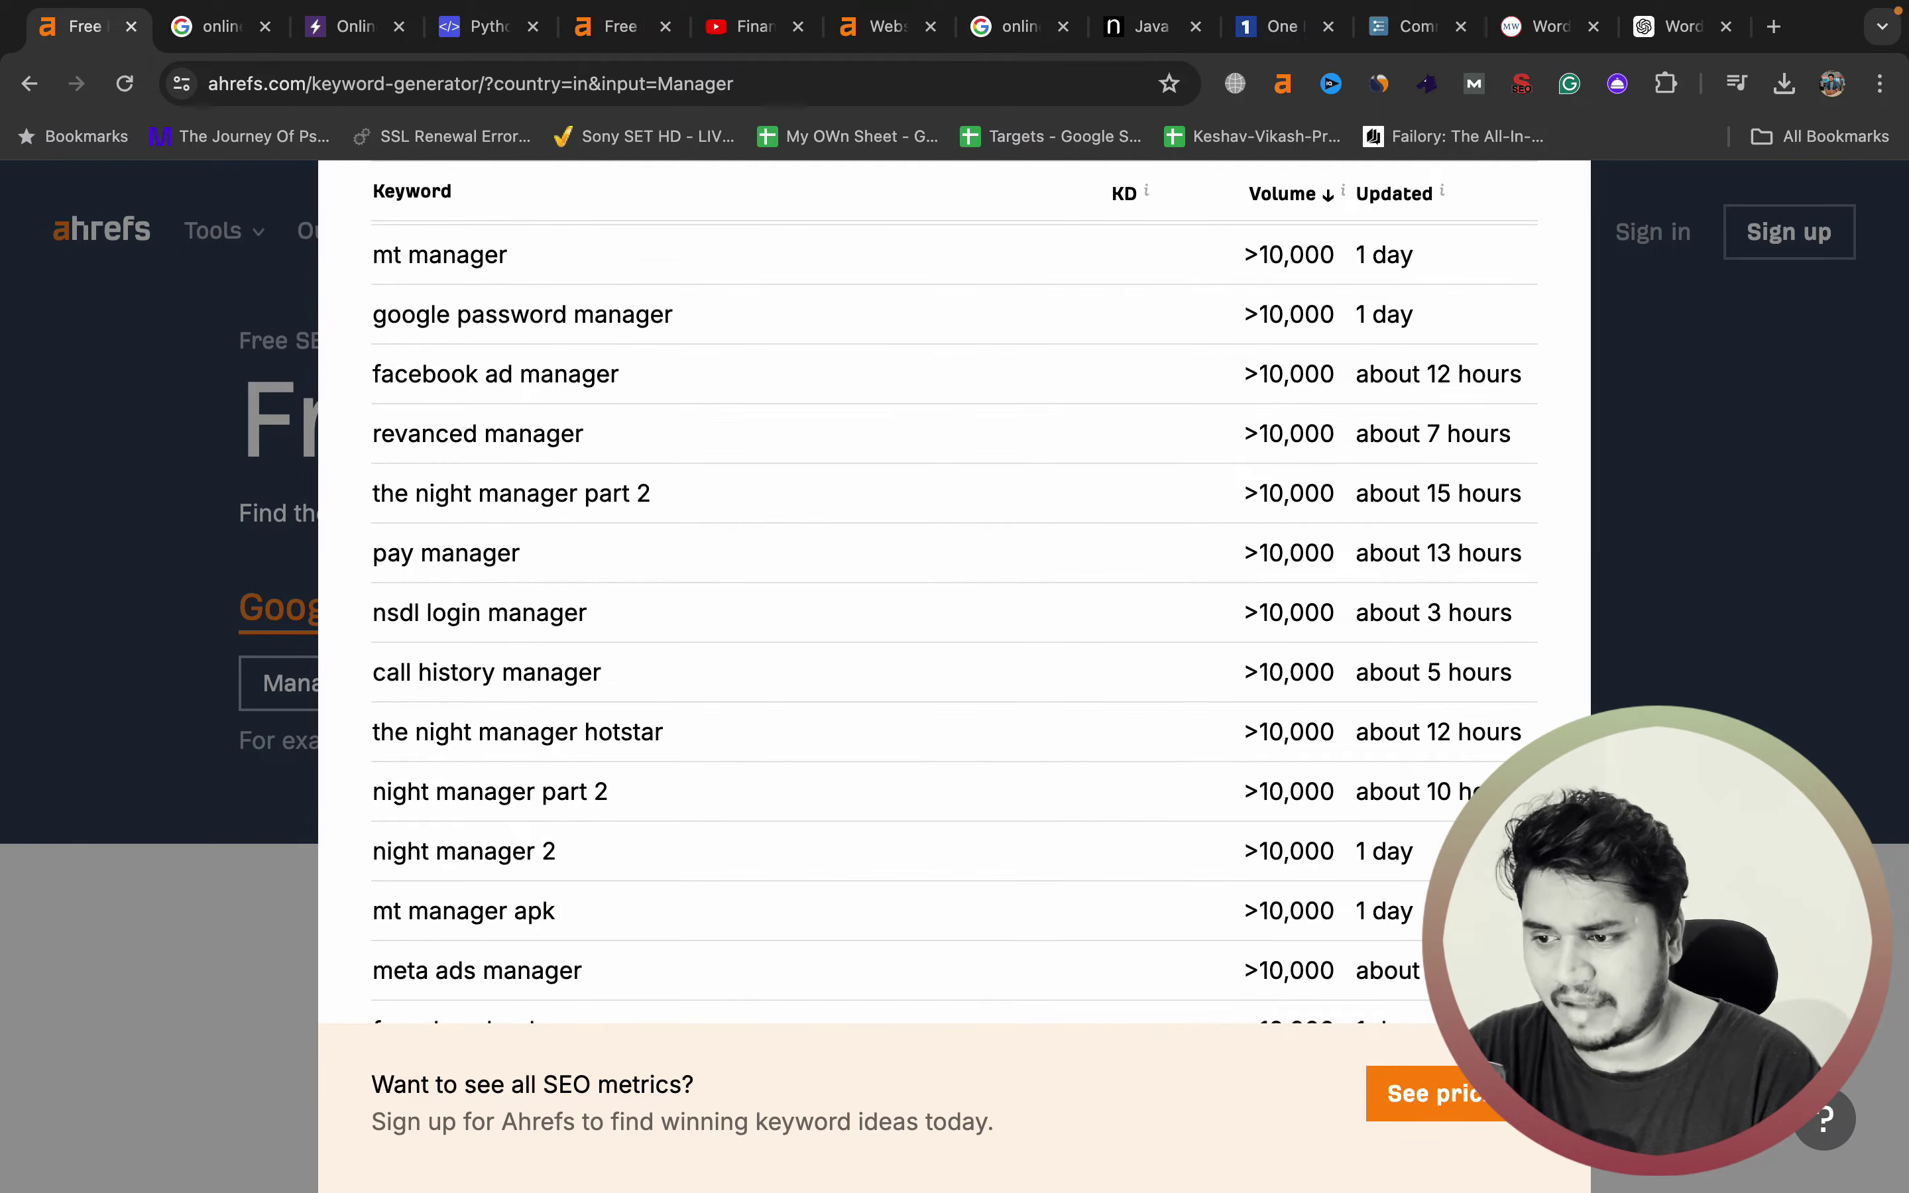
- Search Google for the keyword "pay manager" from the list and review the ranking sites
{"action": "left_click_drag", "start_coordinate": [521, 554], "coordinate": [373, 553]}
{"action": "right_click", "coordinate": [460, 554]}
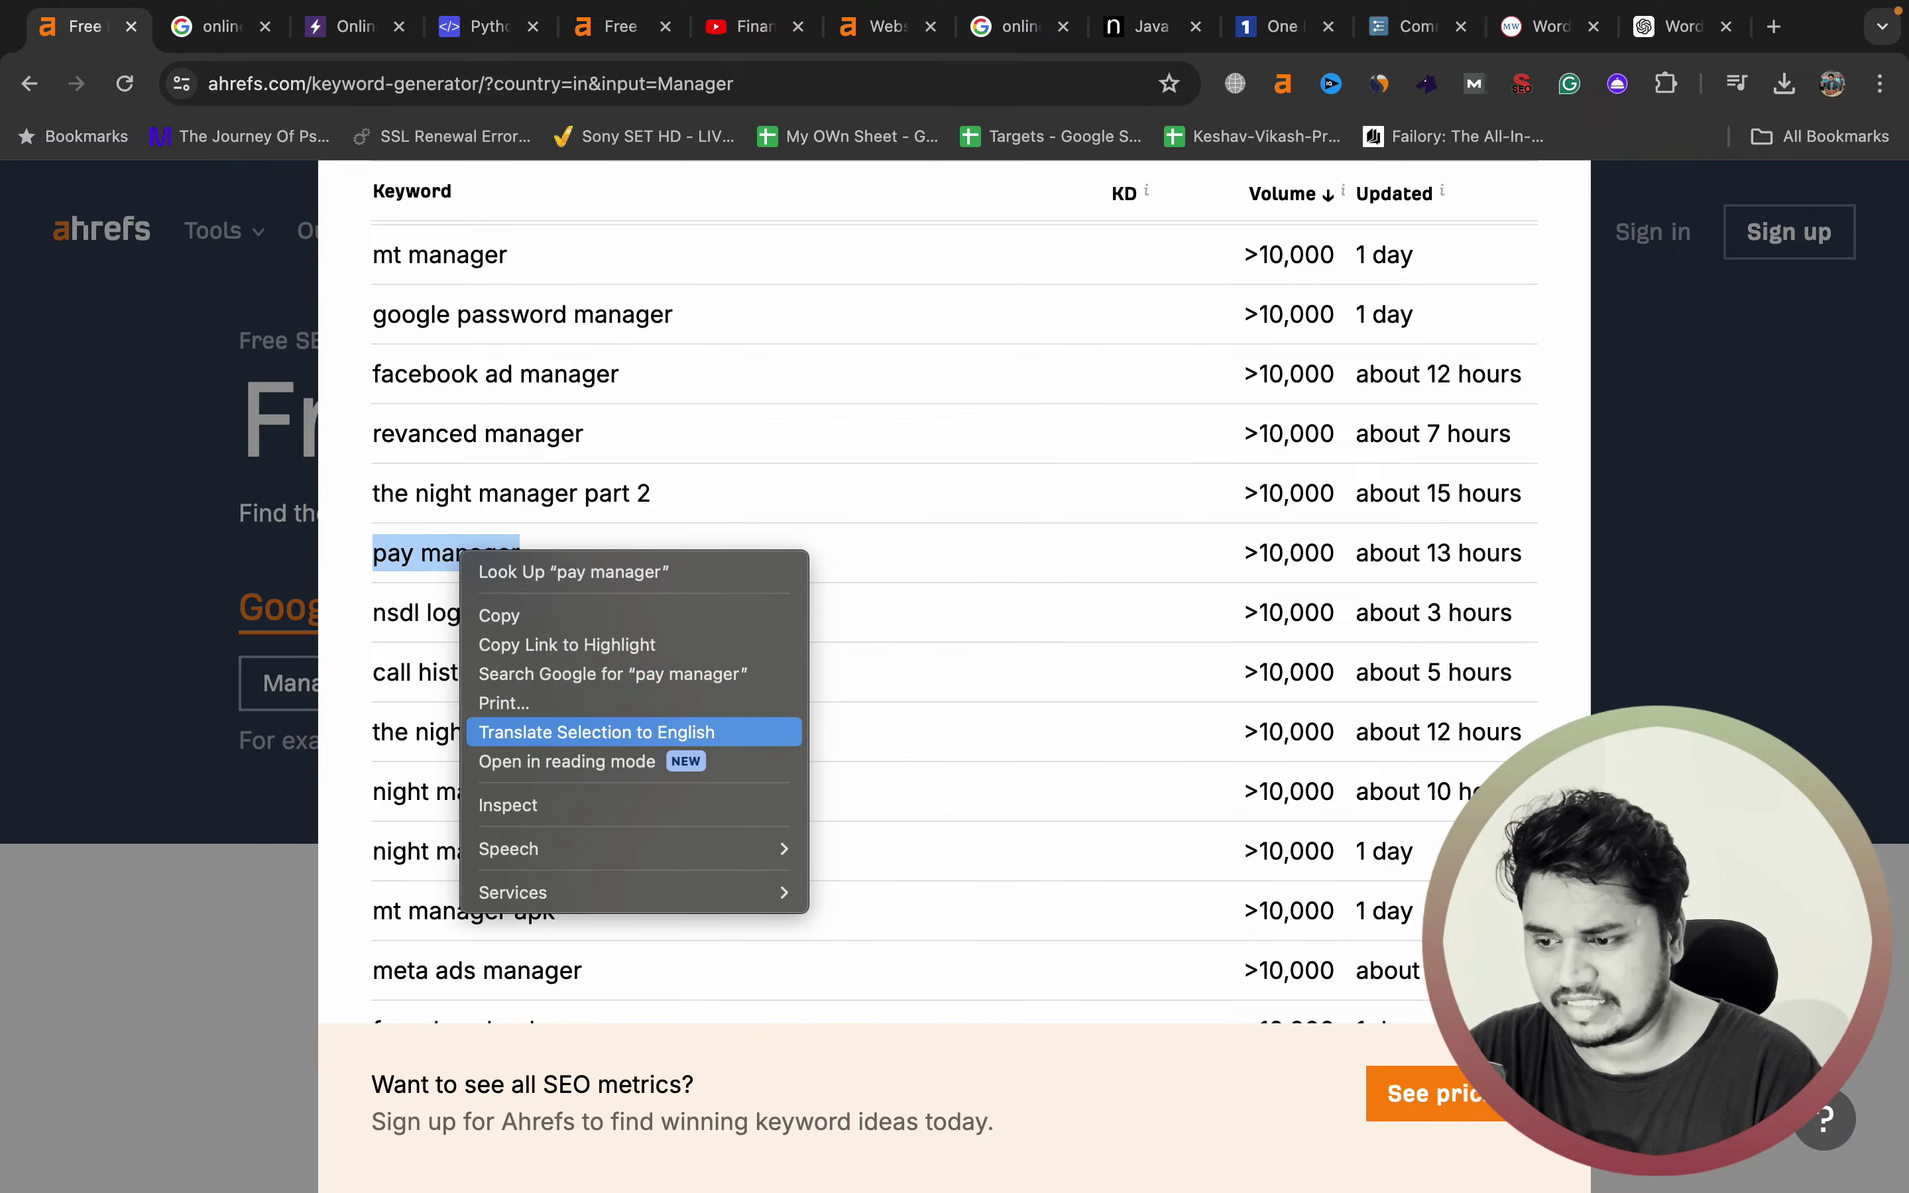
{"action": "left_click", "coordinate": [599, 673]}
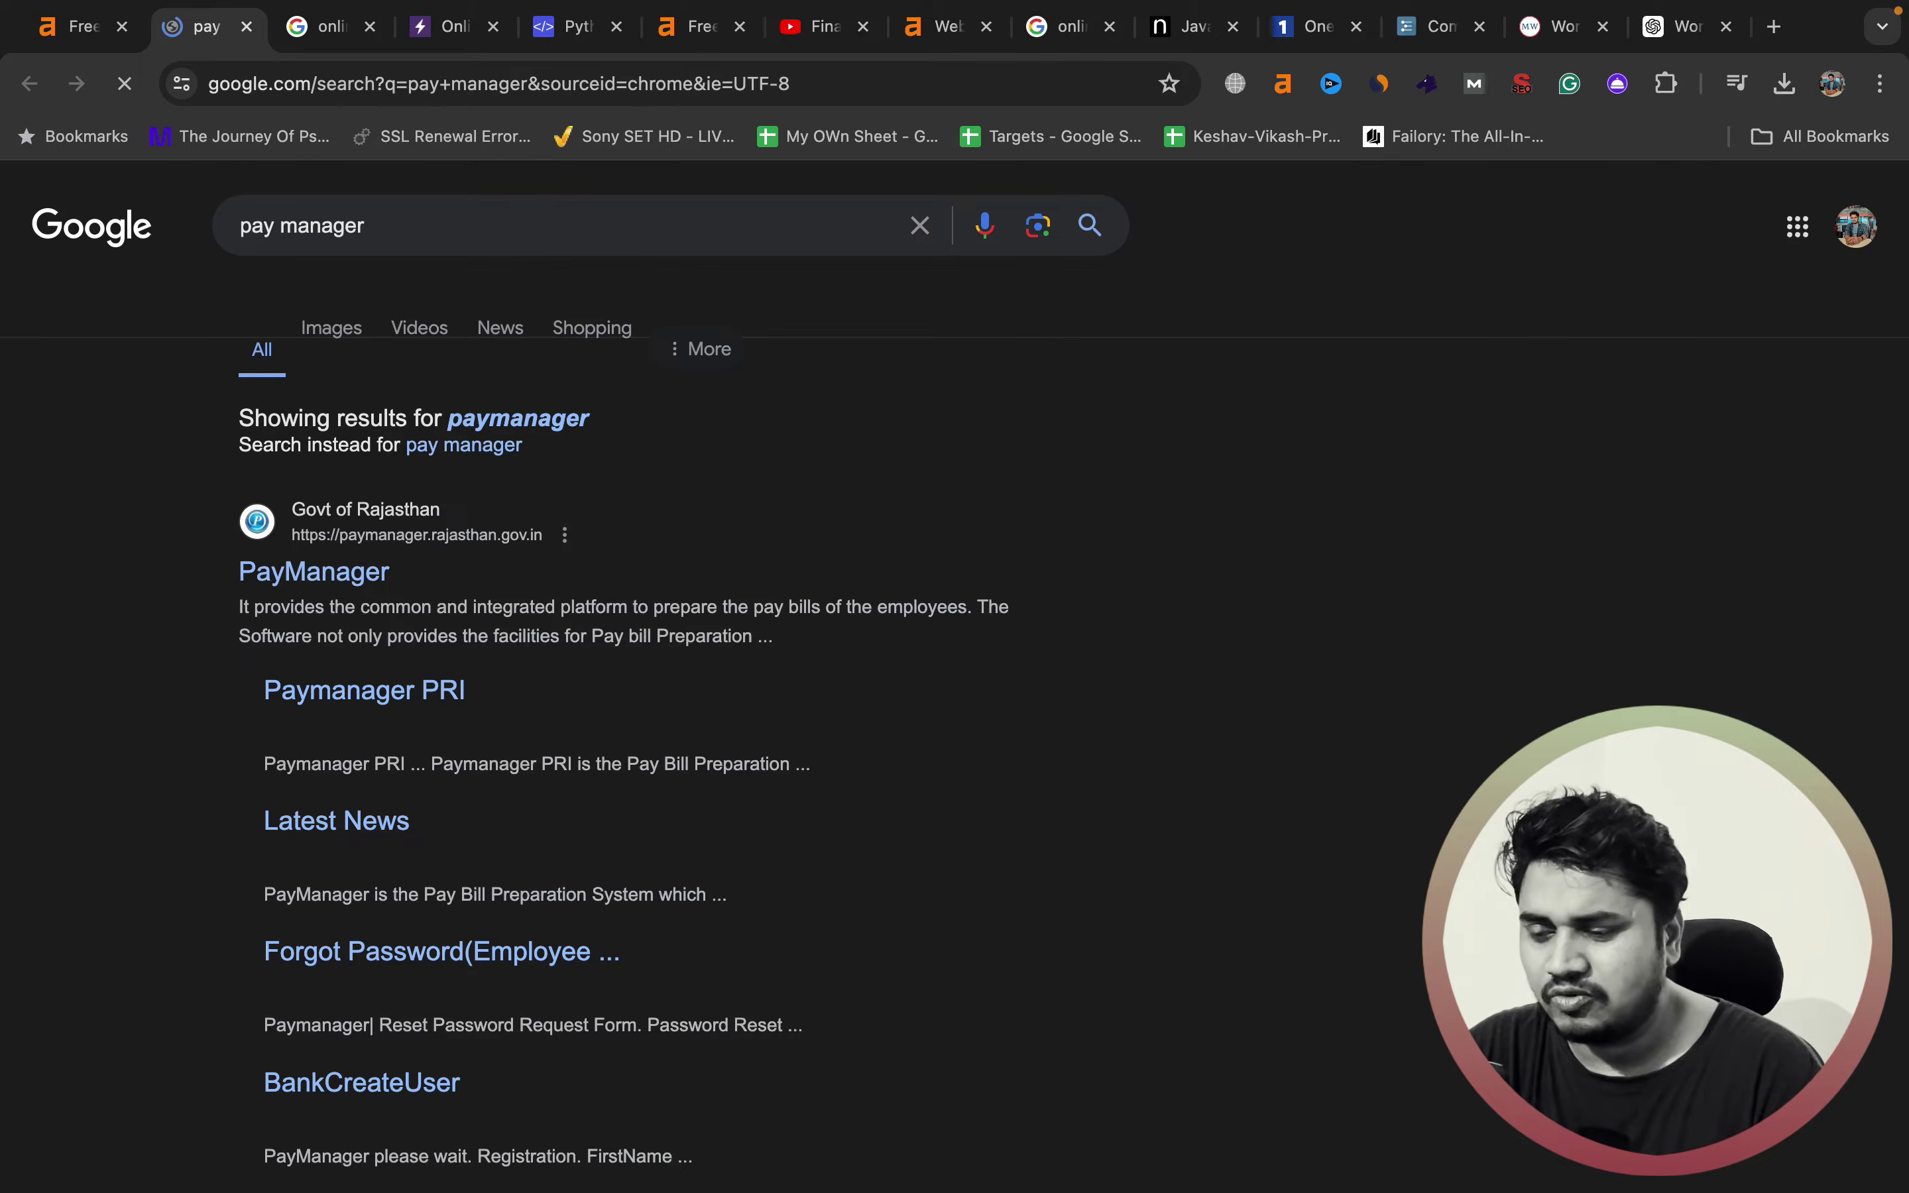
{"action": "scroll", "coordinate": [631, 710], "scroll_direction": "down", "scroll_amount": 10}
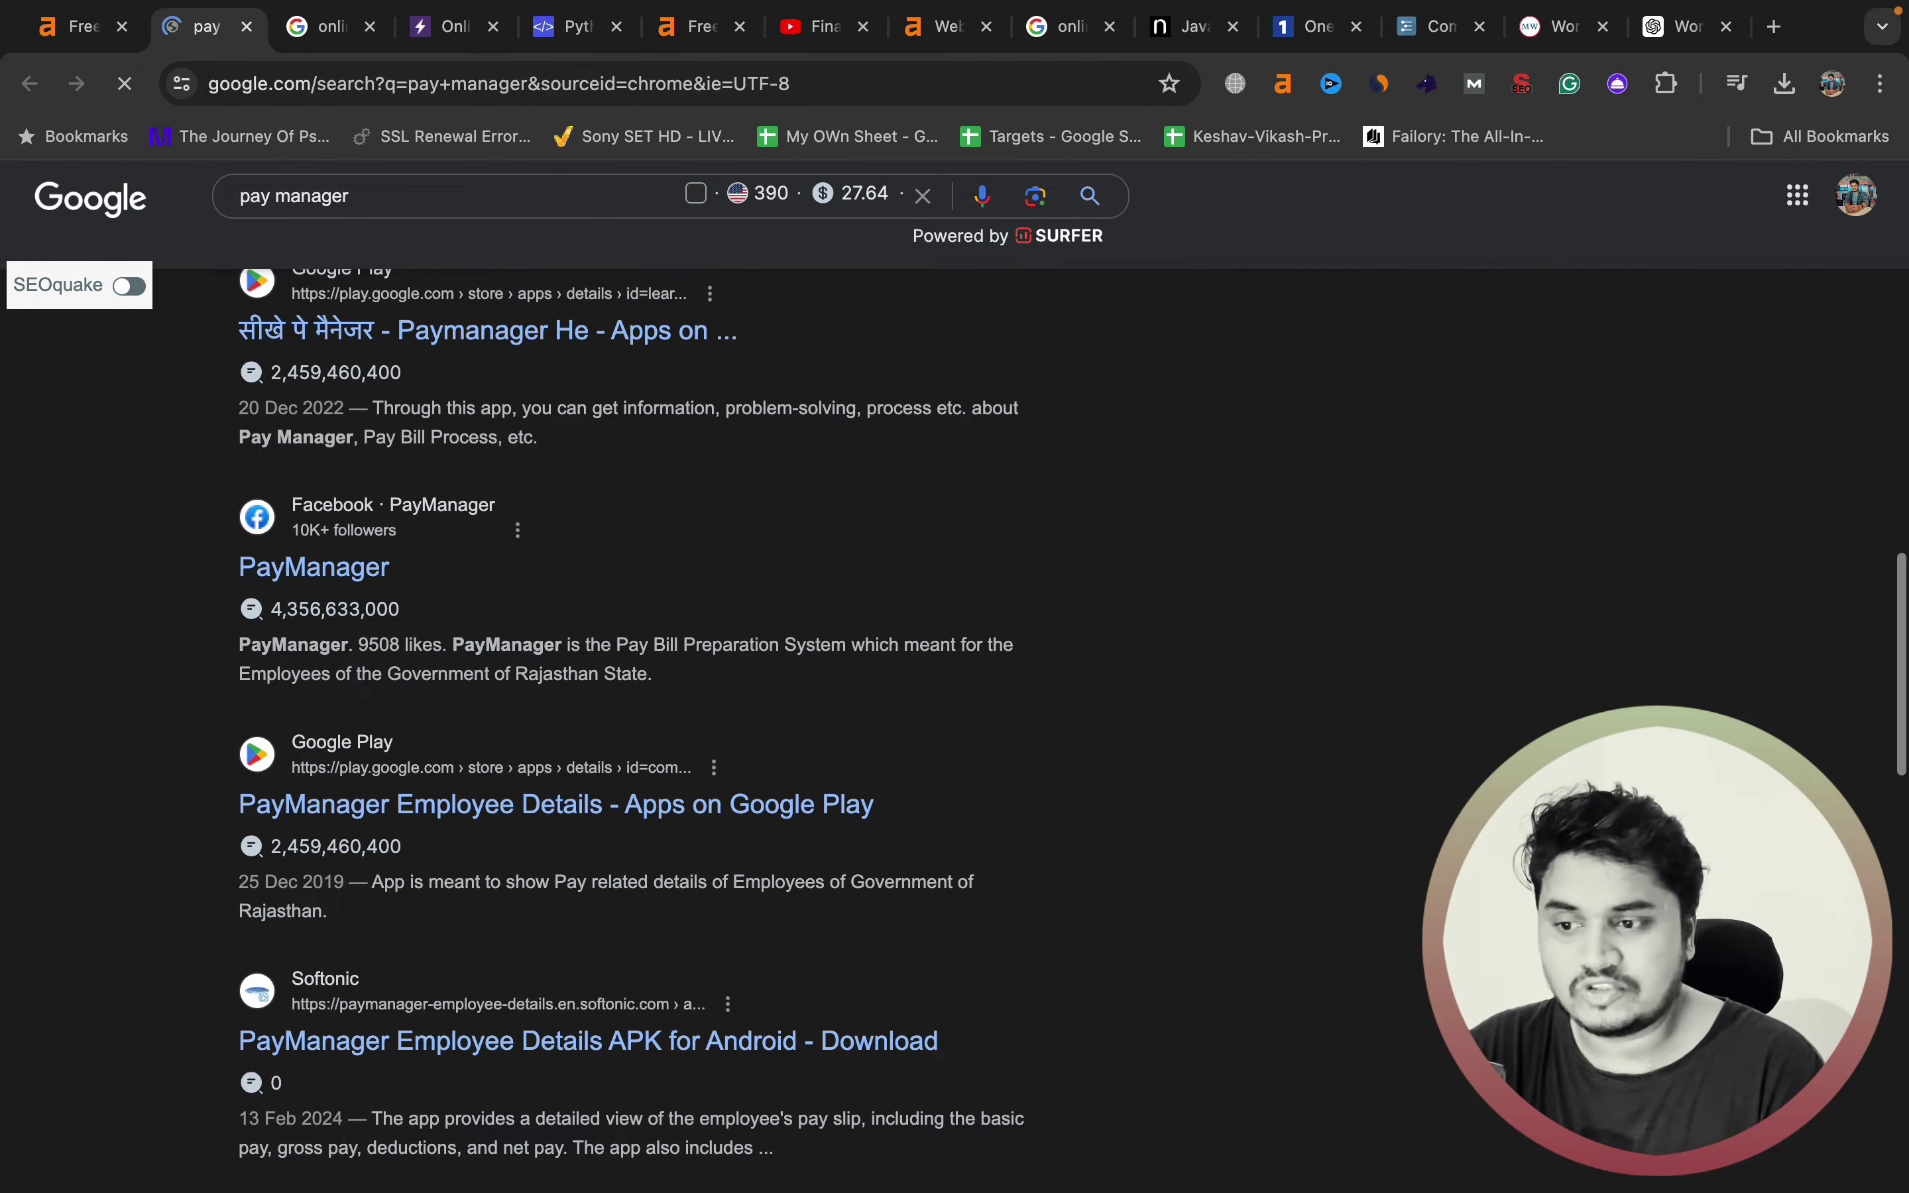
{"action": "scroll", "coordinate": [631, 726], "scroll_direction": "down", "scroll_amount": 8}
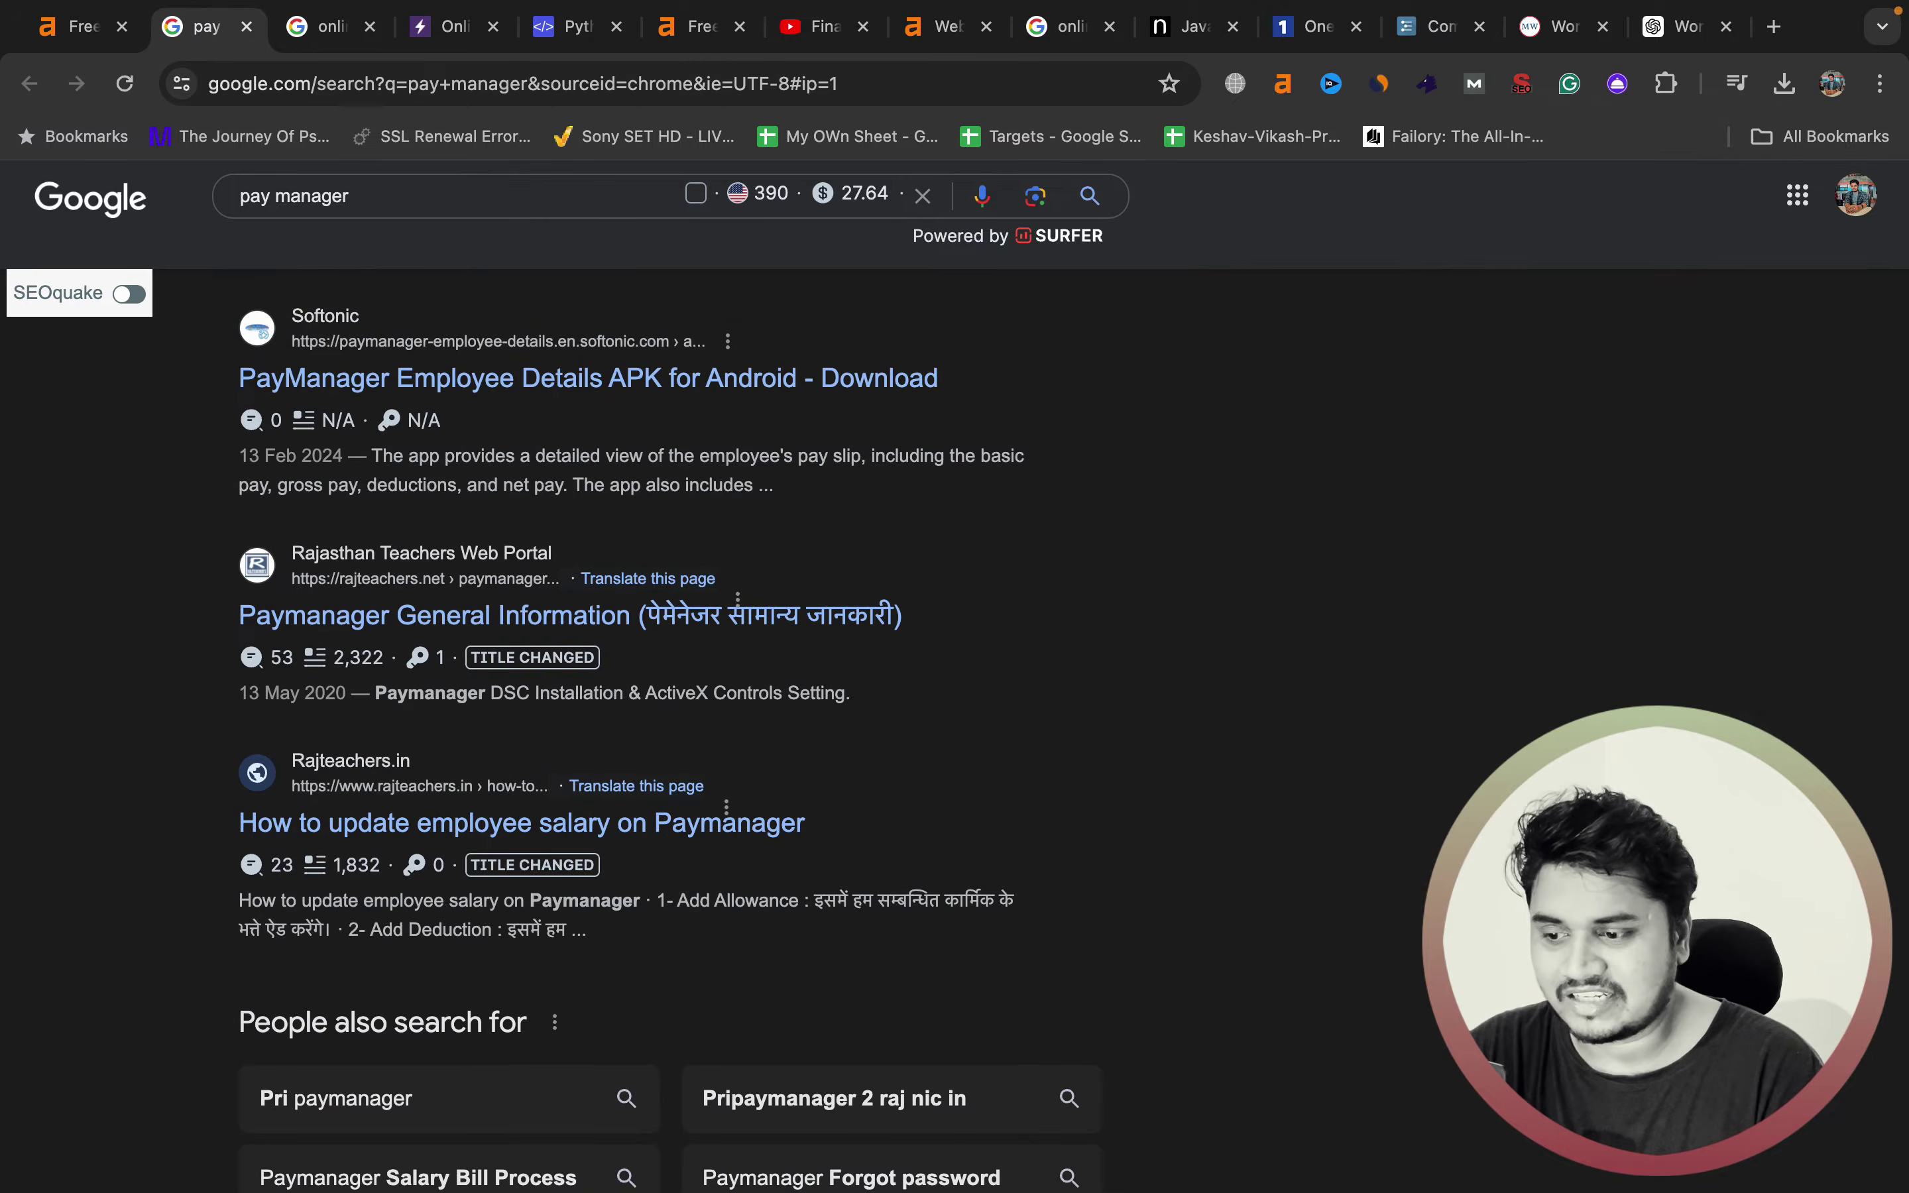
- Return to the Ahrefs "Manager" keyword ideas and read through the remaining entries to the end of the list
{"action": "key", "text": "ctrl+shift+Tab"}
{"action": "scroll", "coordinate": [955, 631], "scroll_direction": "down", "scroll_amount": 7}
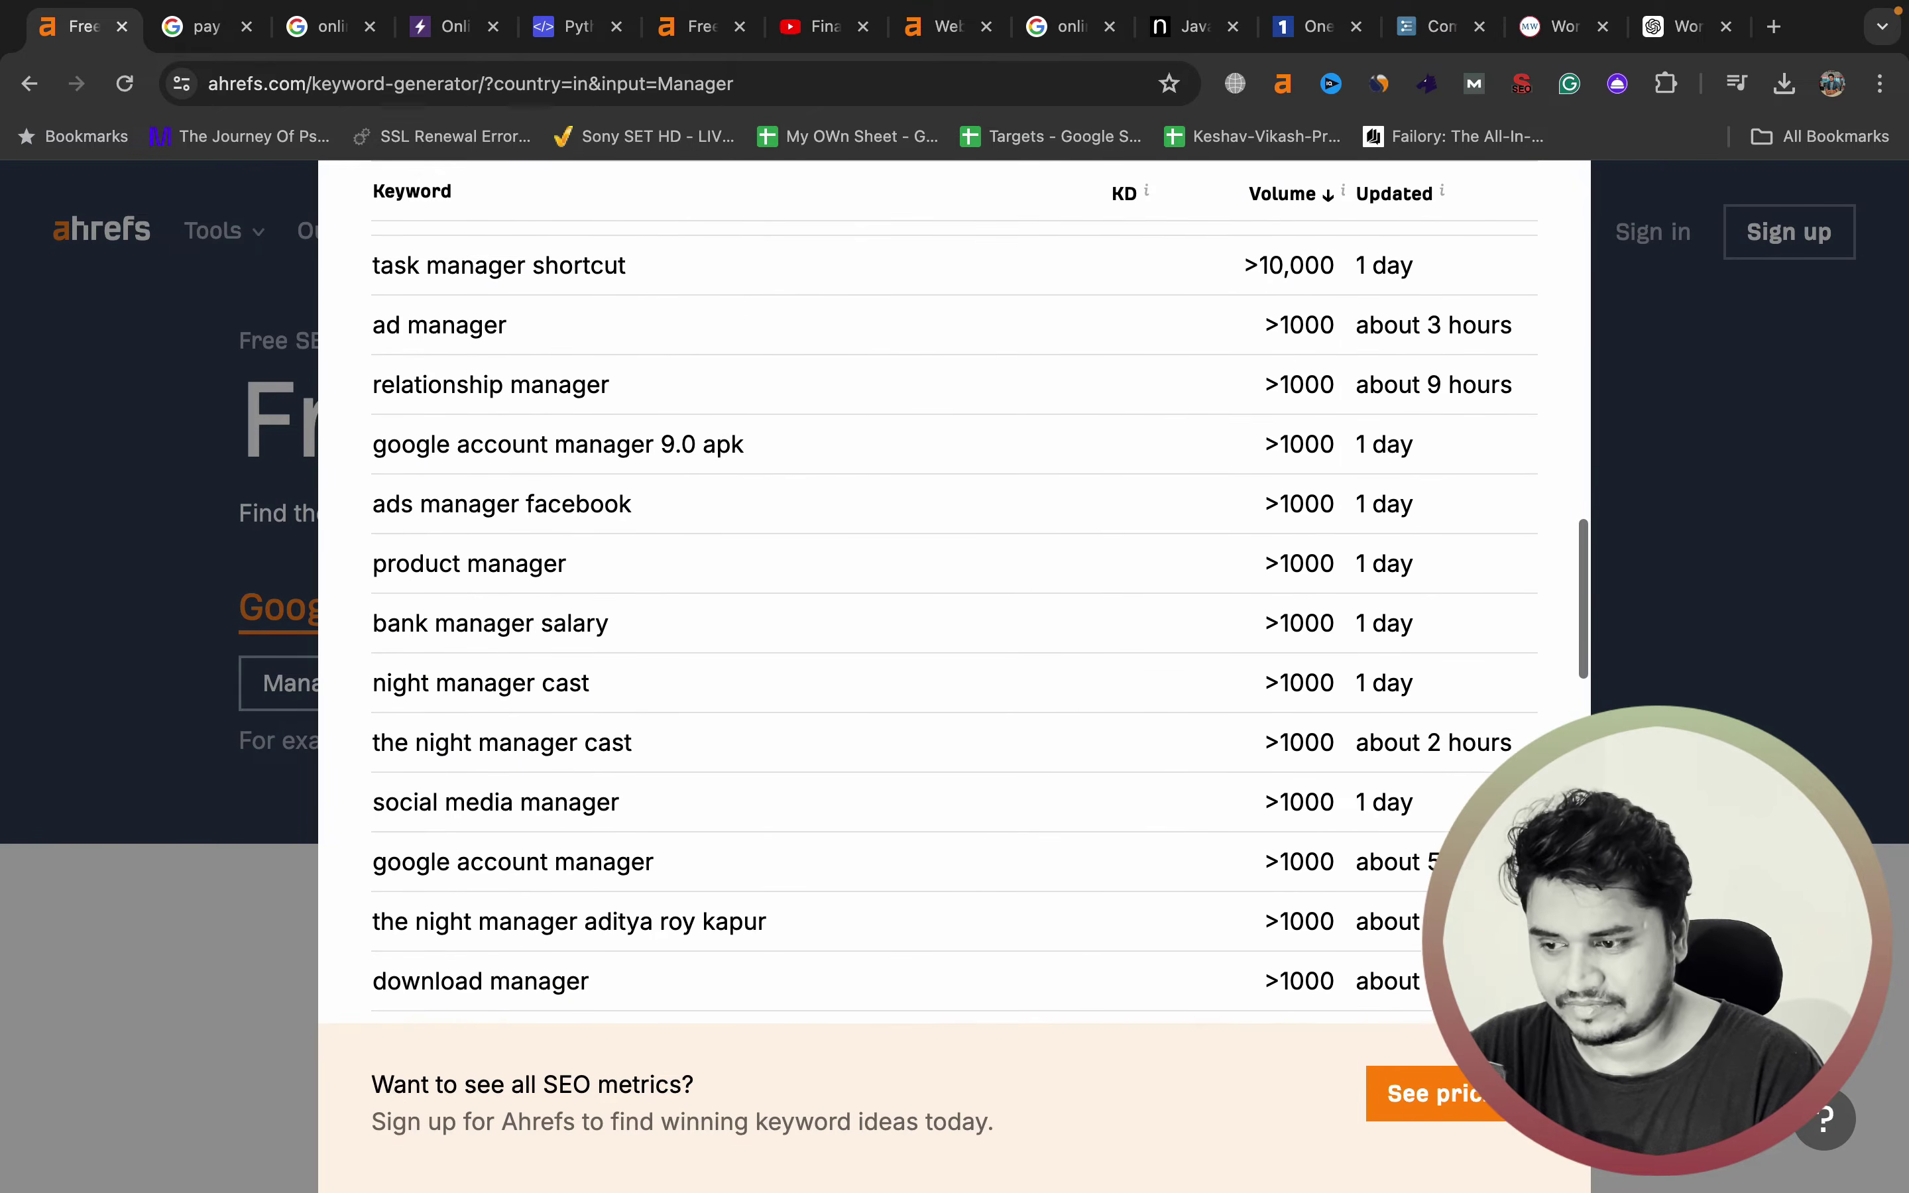
{"action": "scroll", "coordinate": [955, 631], "scroll_direction": "down", "scroll_amount": 3}
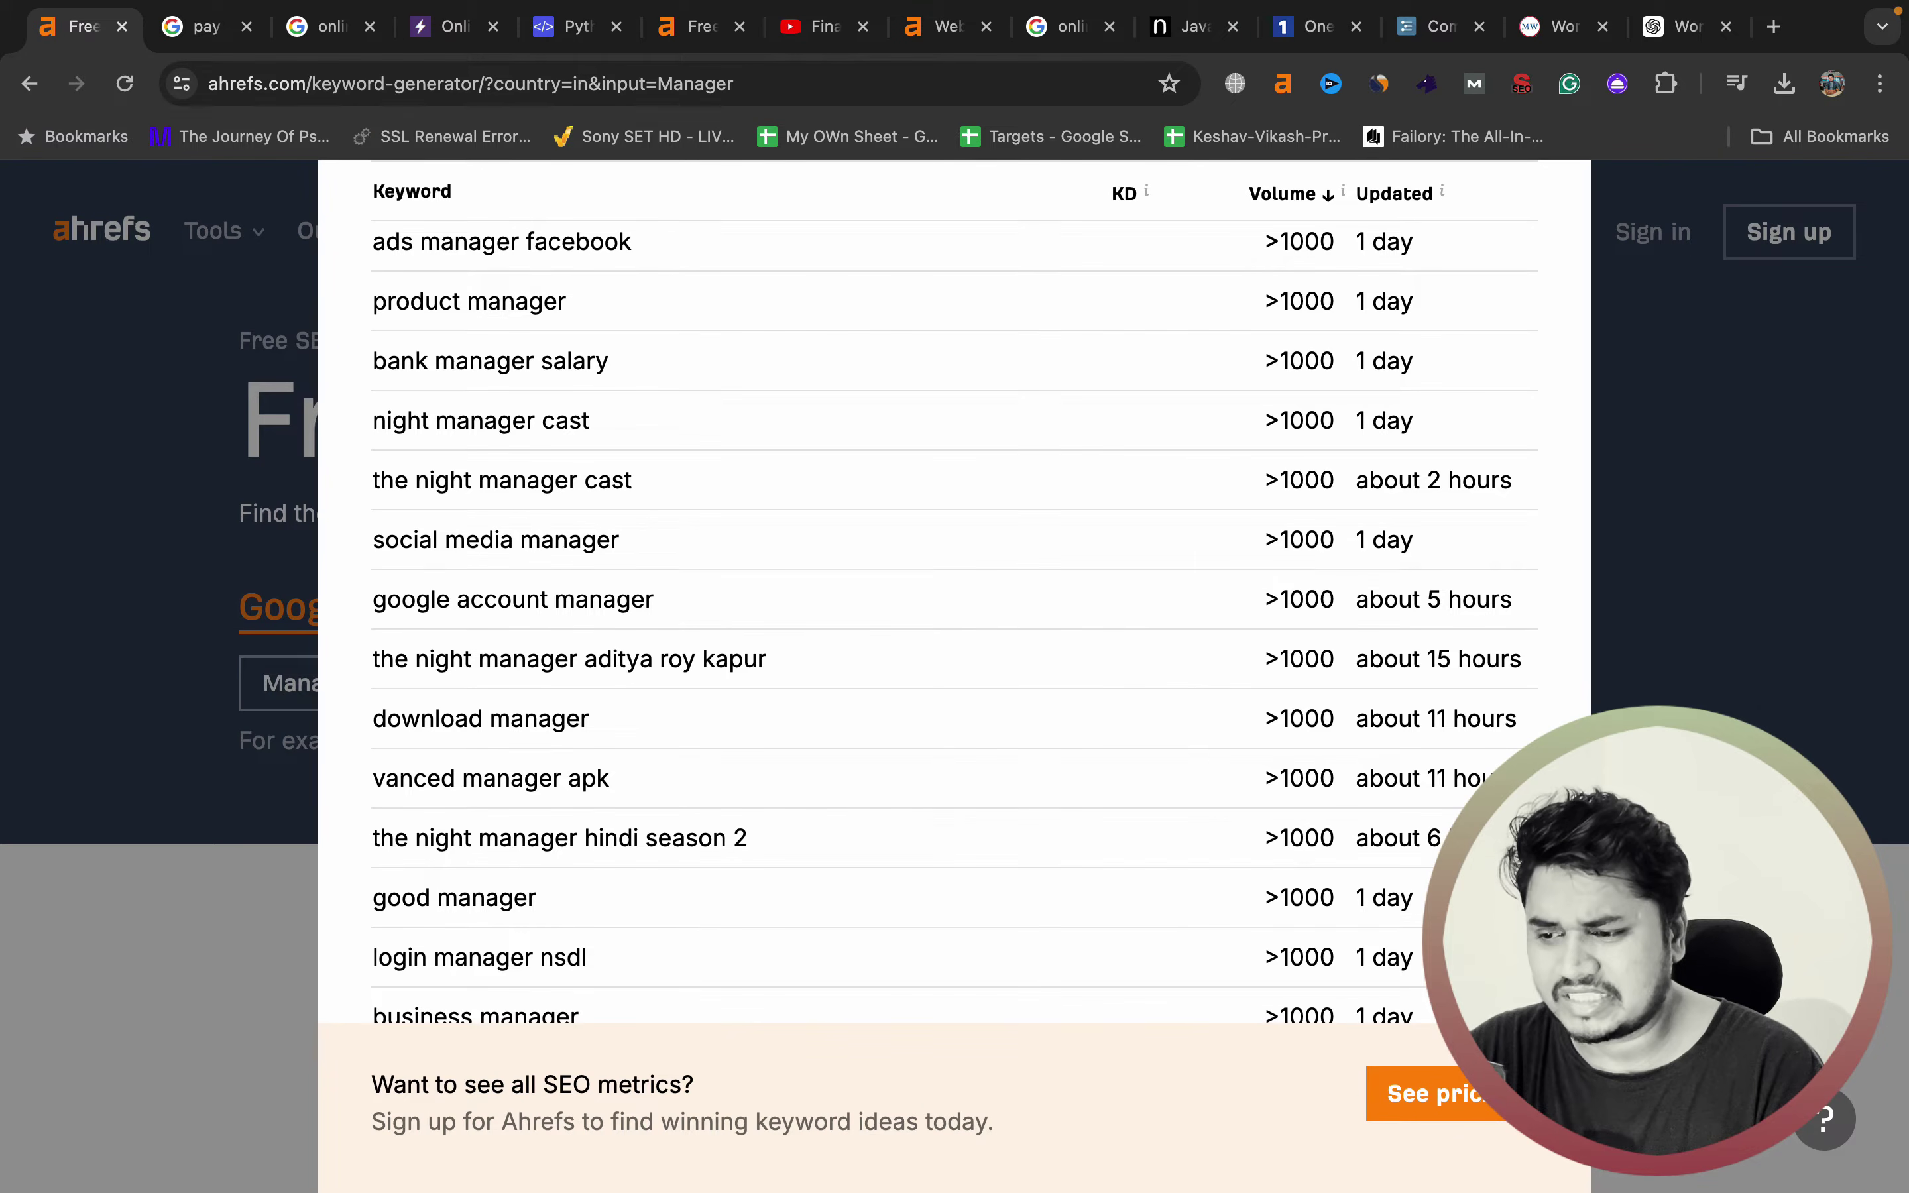
{"action": "scroll", "coordinate": [955, 631], "scroll_direction": "down", "scroll_amount": 5}
{"action": "scroll", "coordinate": [715, 620], "scroll_direction": "down", "scroll_amount": 10}
{"action": "scroll", "coordinate": [715, 619], "scroll_direction": "down", "scroll_amount": 5}
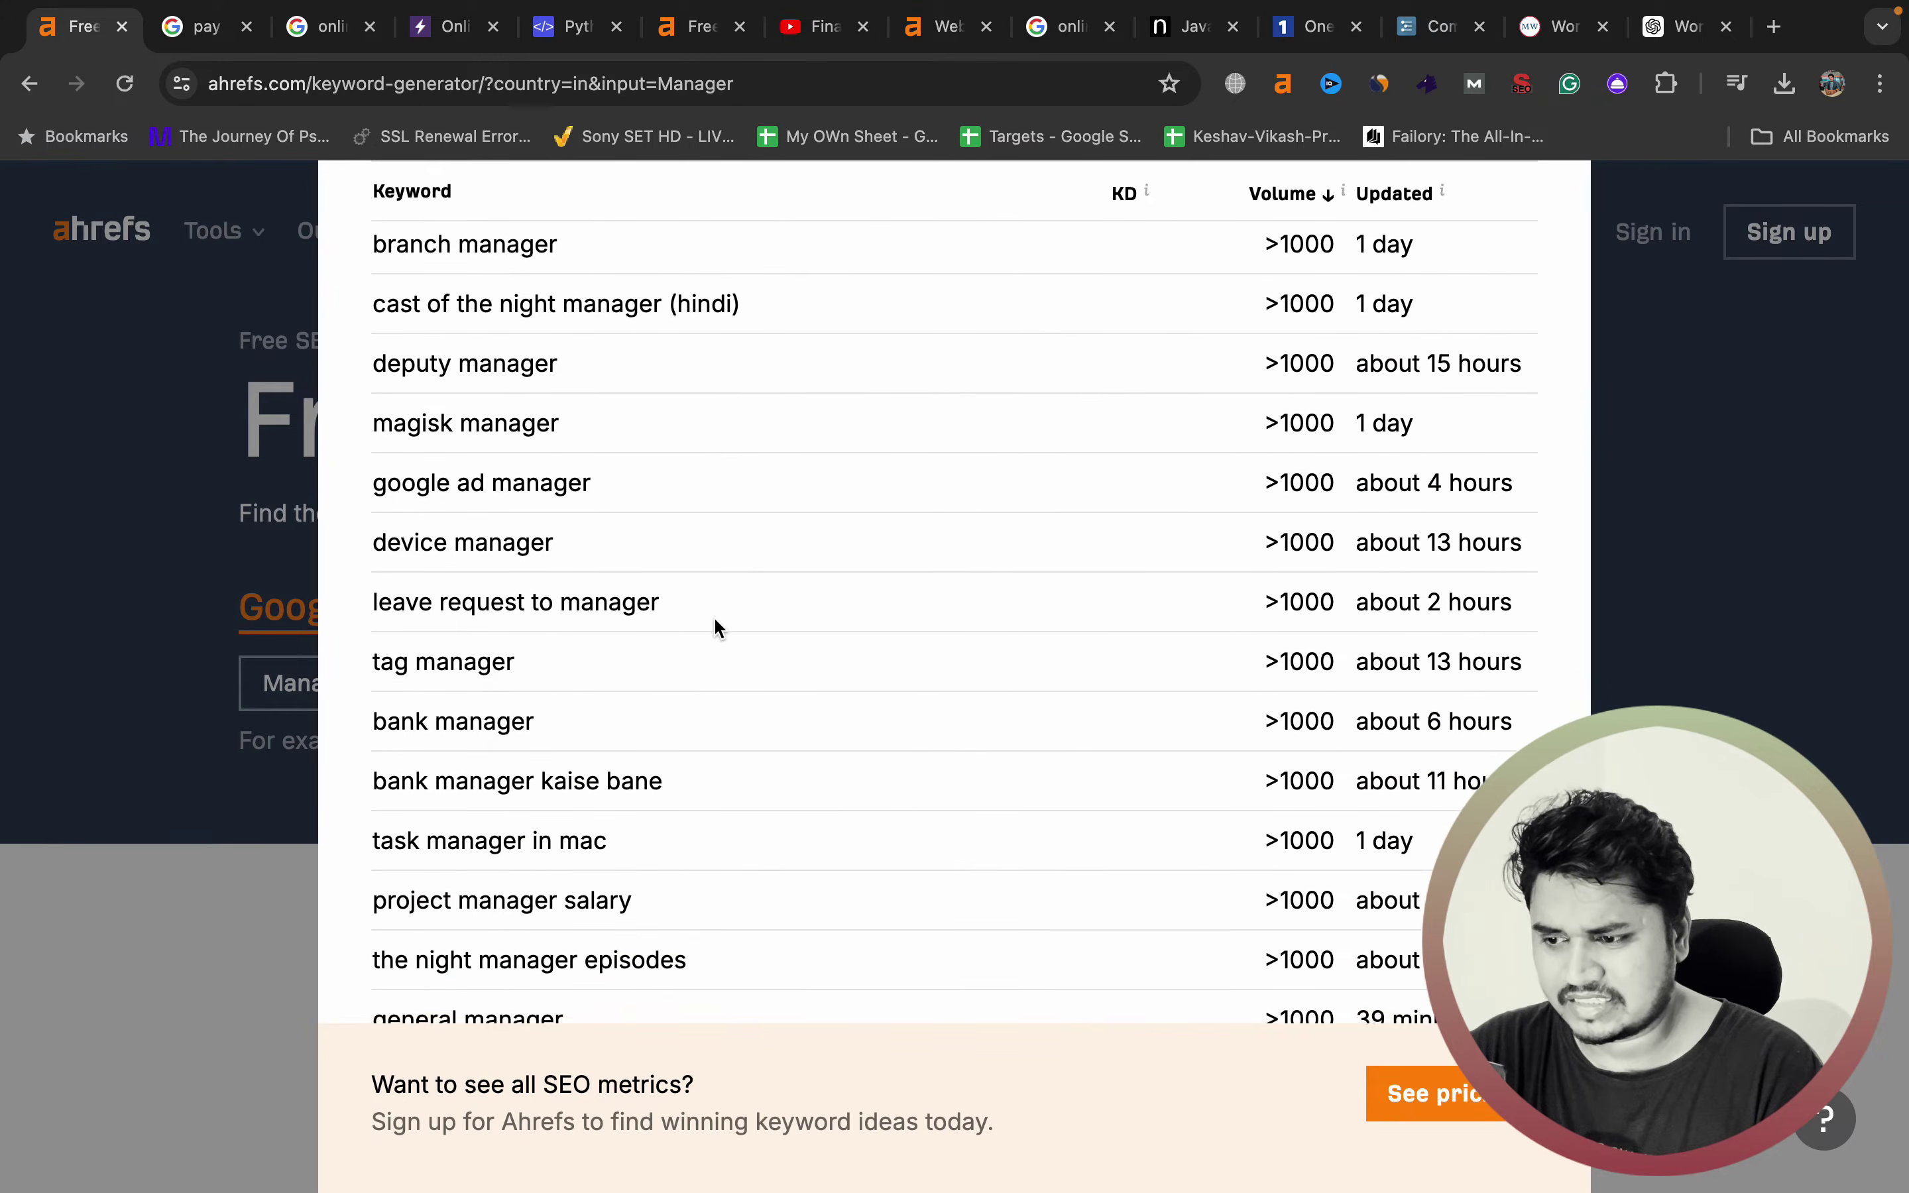
{"action": "scroll", "coordinate": [716, 627], "scroll_direction": "down", "scroll_amount": 1}
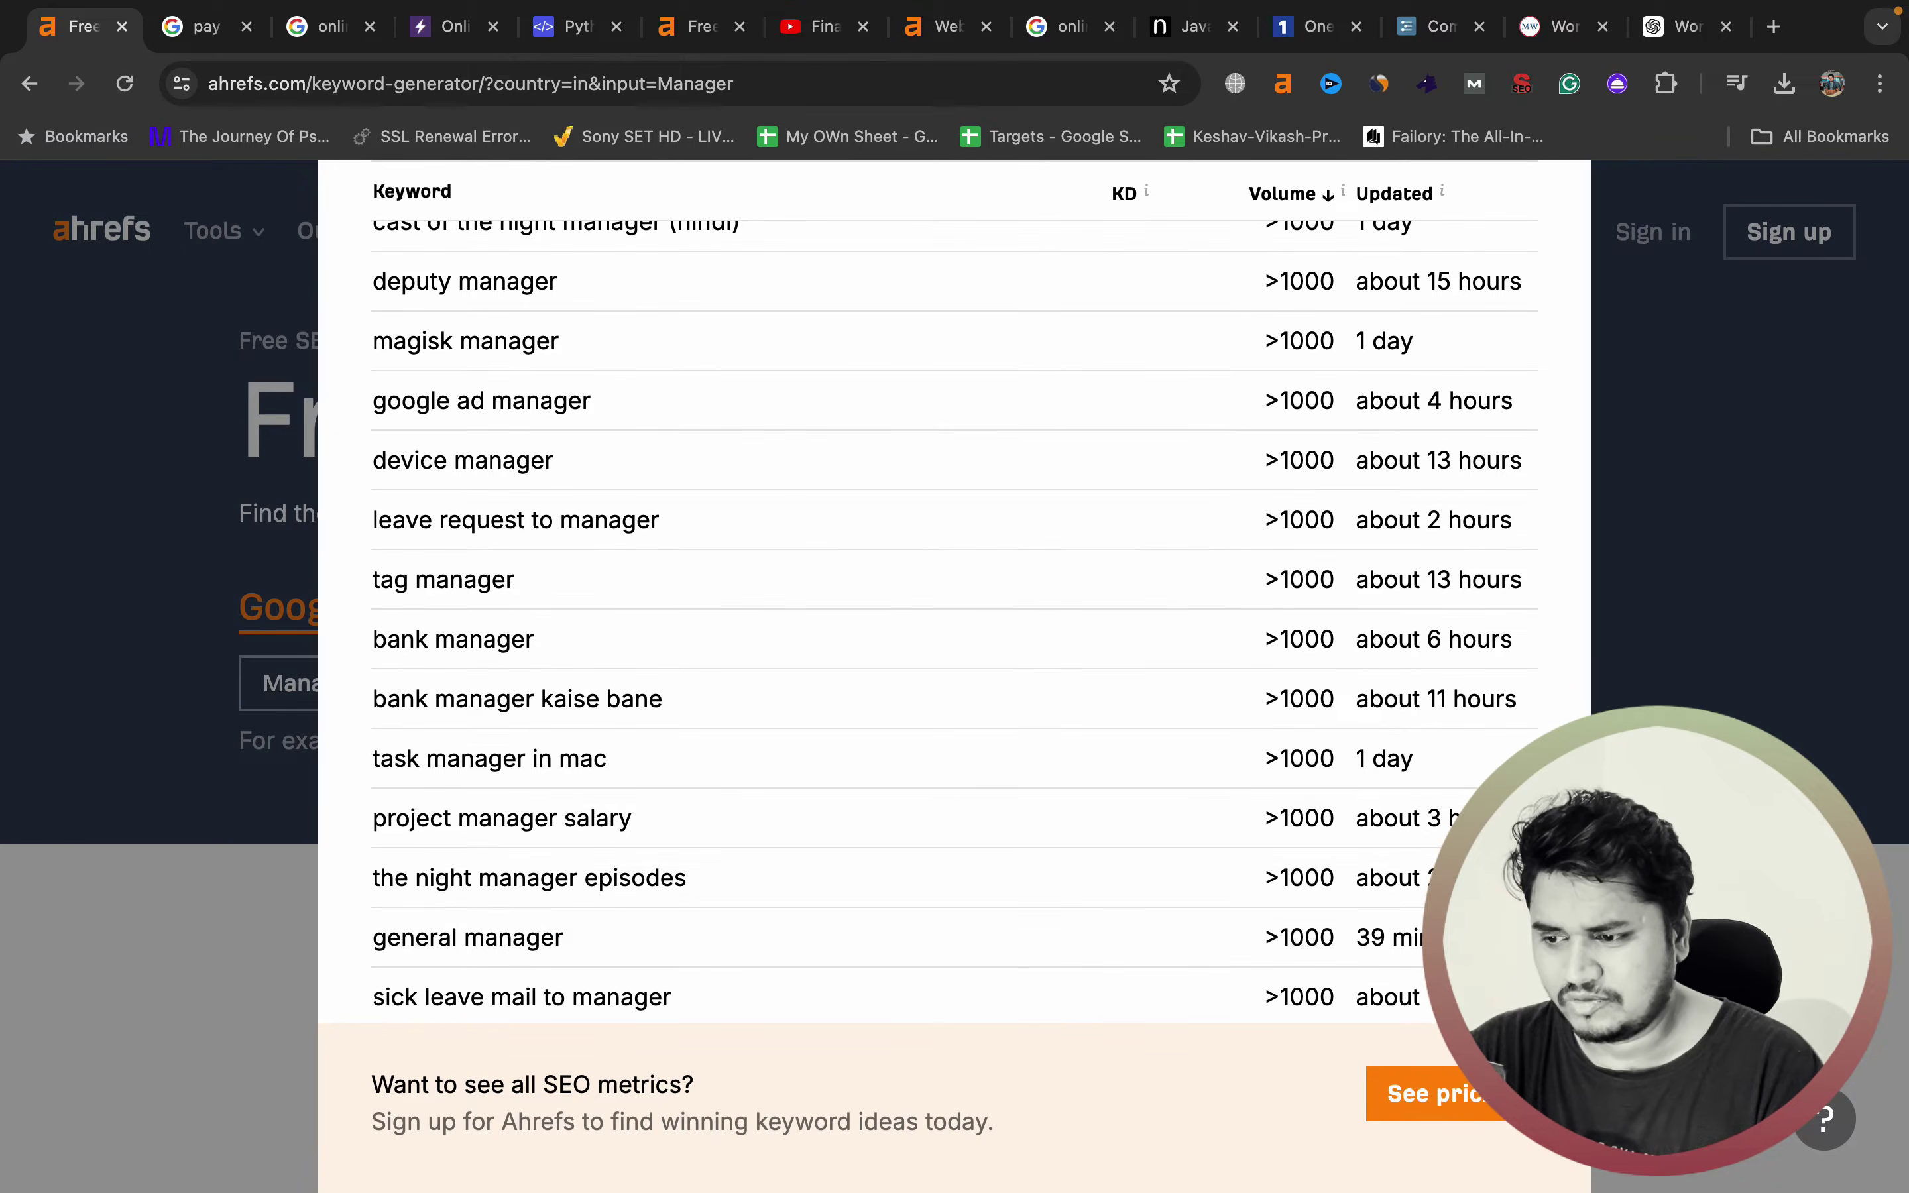
{"action": "scroll", "coordinate": [715, 620], "scroll_direction": "down", "scroll_amount": 10}
{"action": "scroll", "coordinate": [715, 605], "scroll_direction": "down", "scroll_amount": 3}
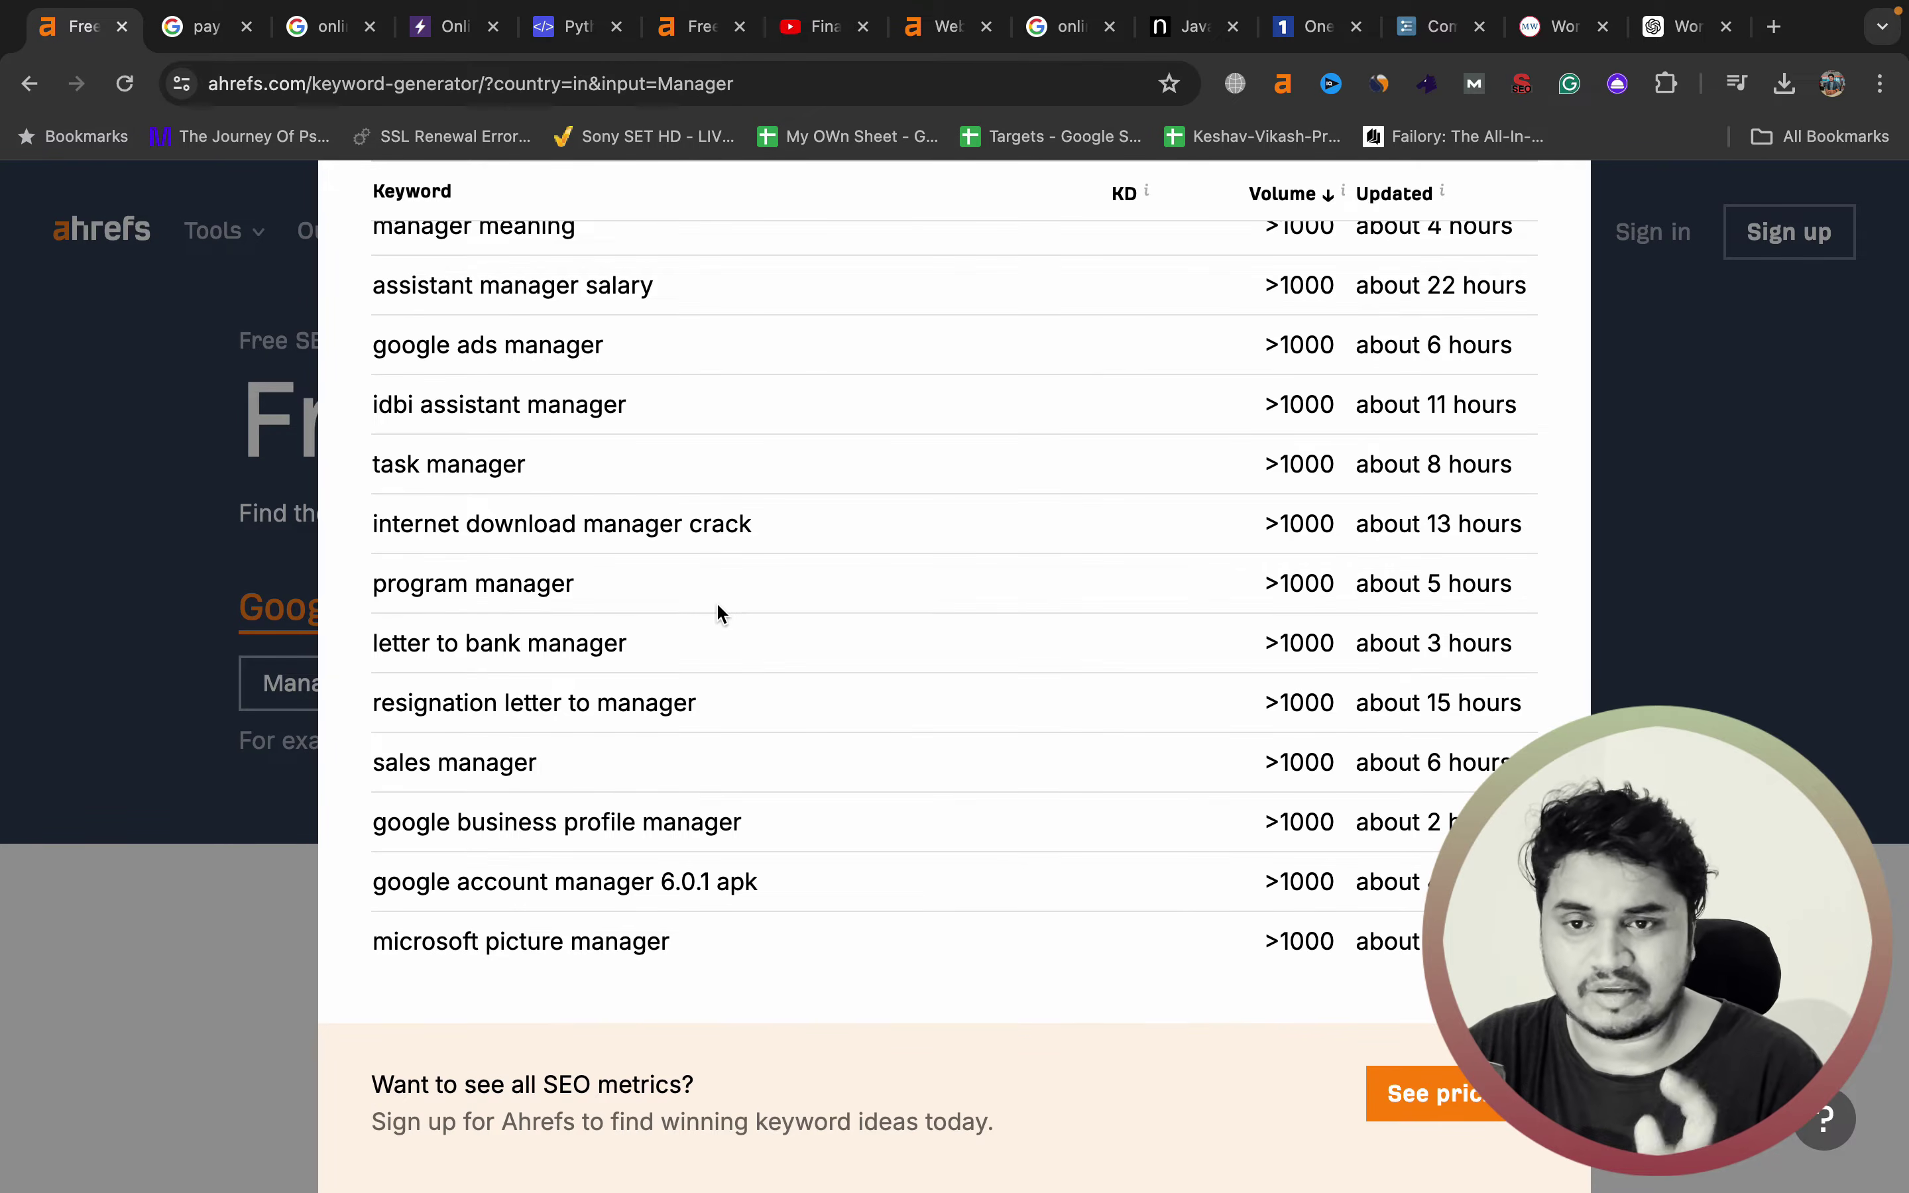
- Go through the ChatGPT word list from "Manager" onwards for further tool words and select "Scanner"
{"action": "left_click", "coordinate": [1689, 25]}
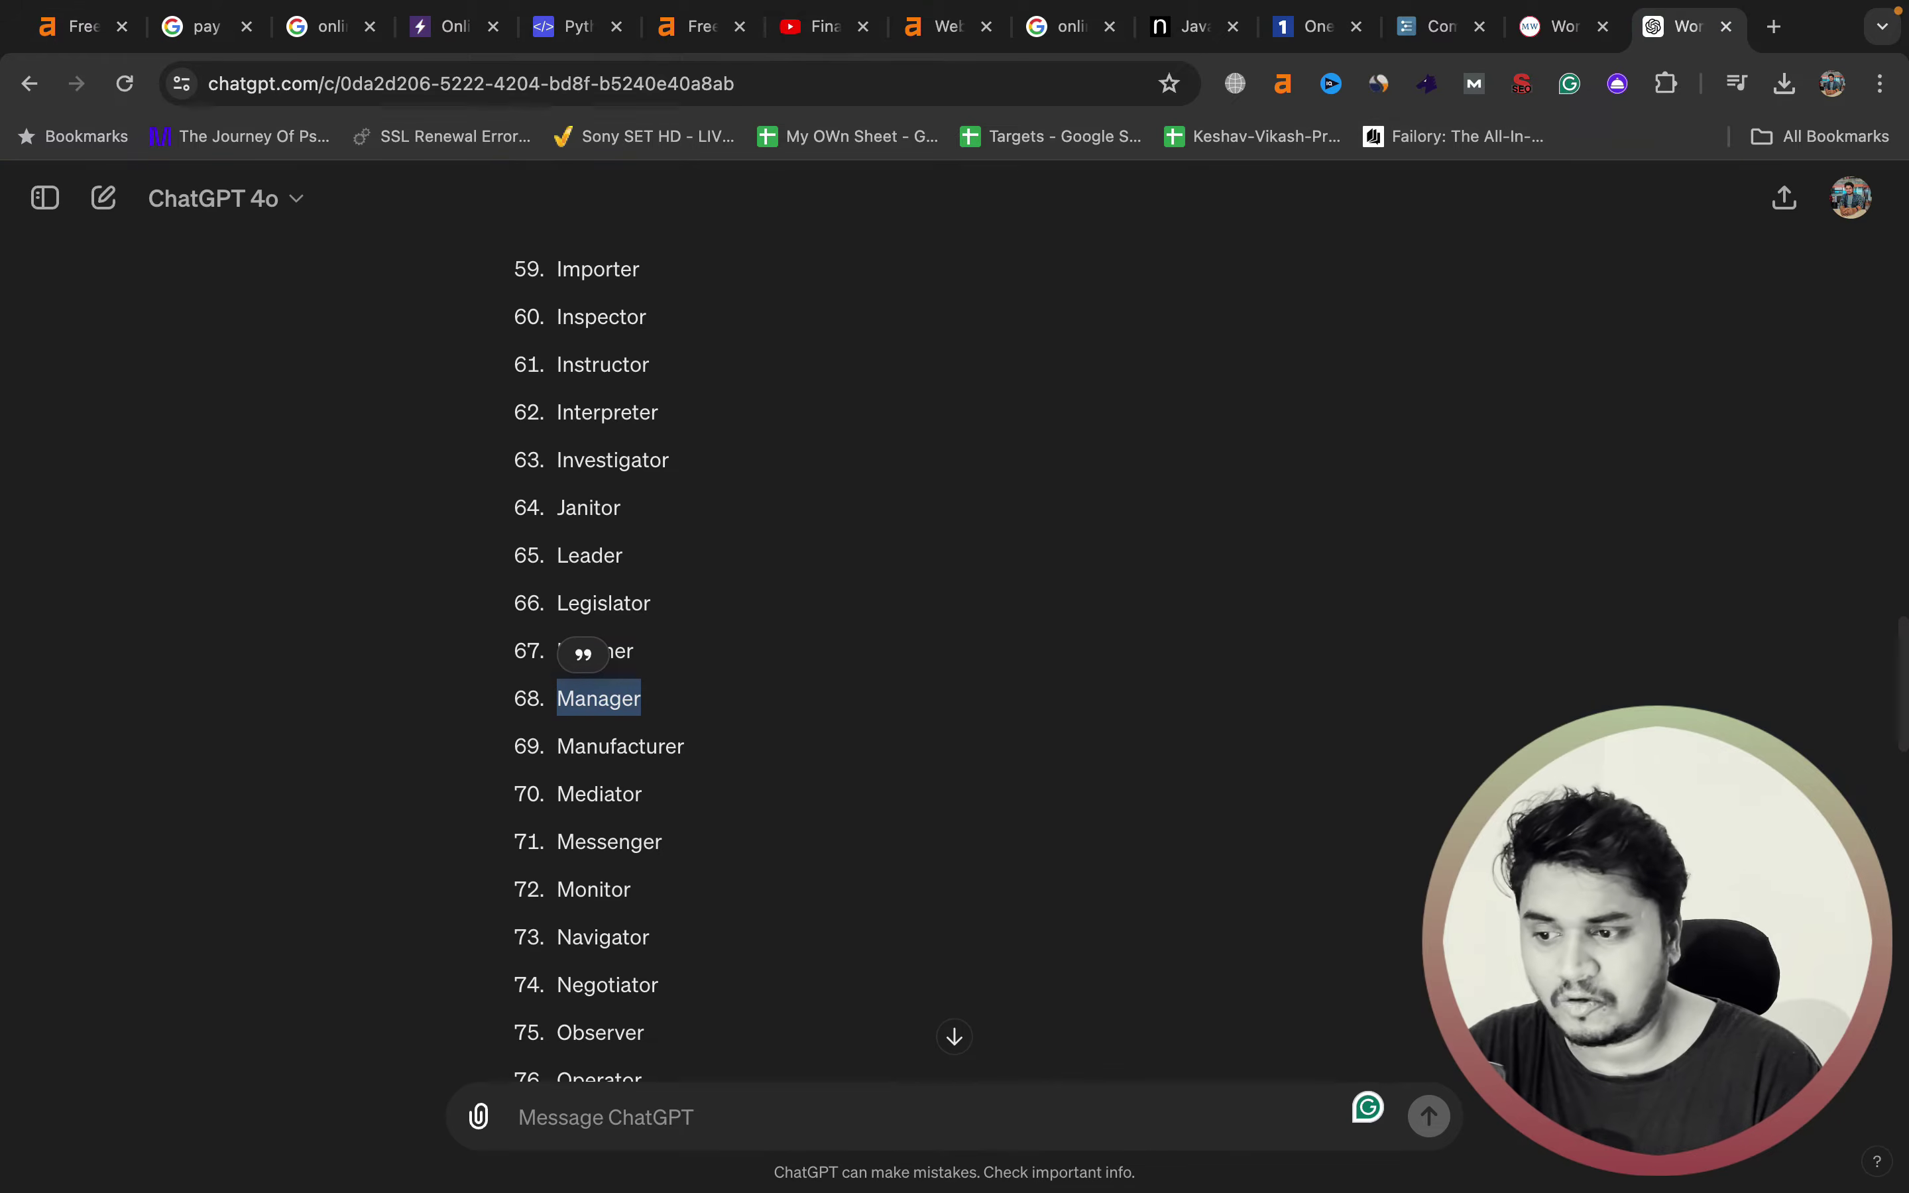
{"action": "scroll", "coordinate": [599, 655], "scroll_direction": "down", "scroll_amount": 2}
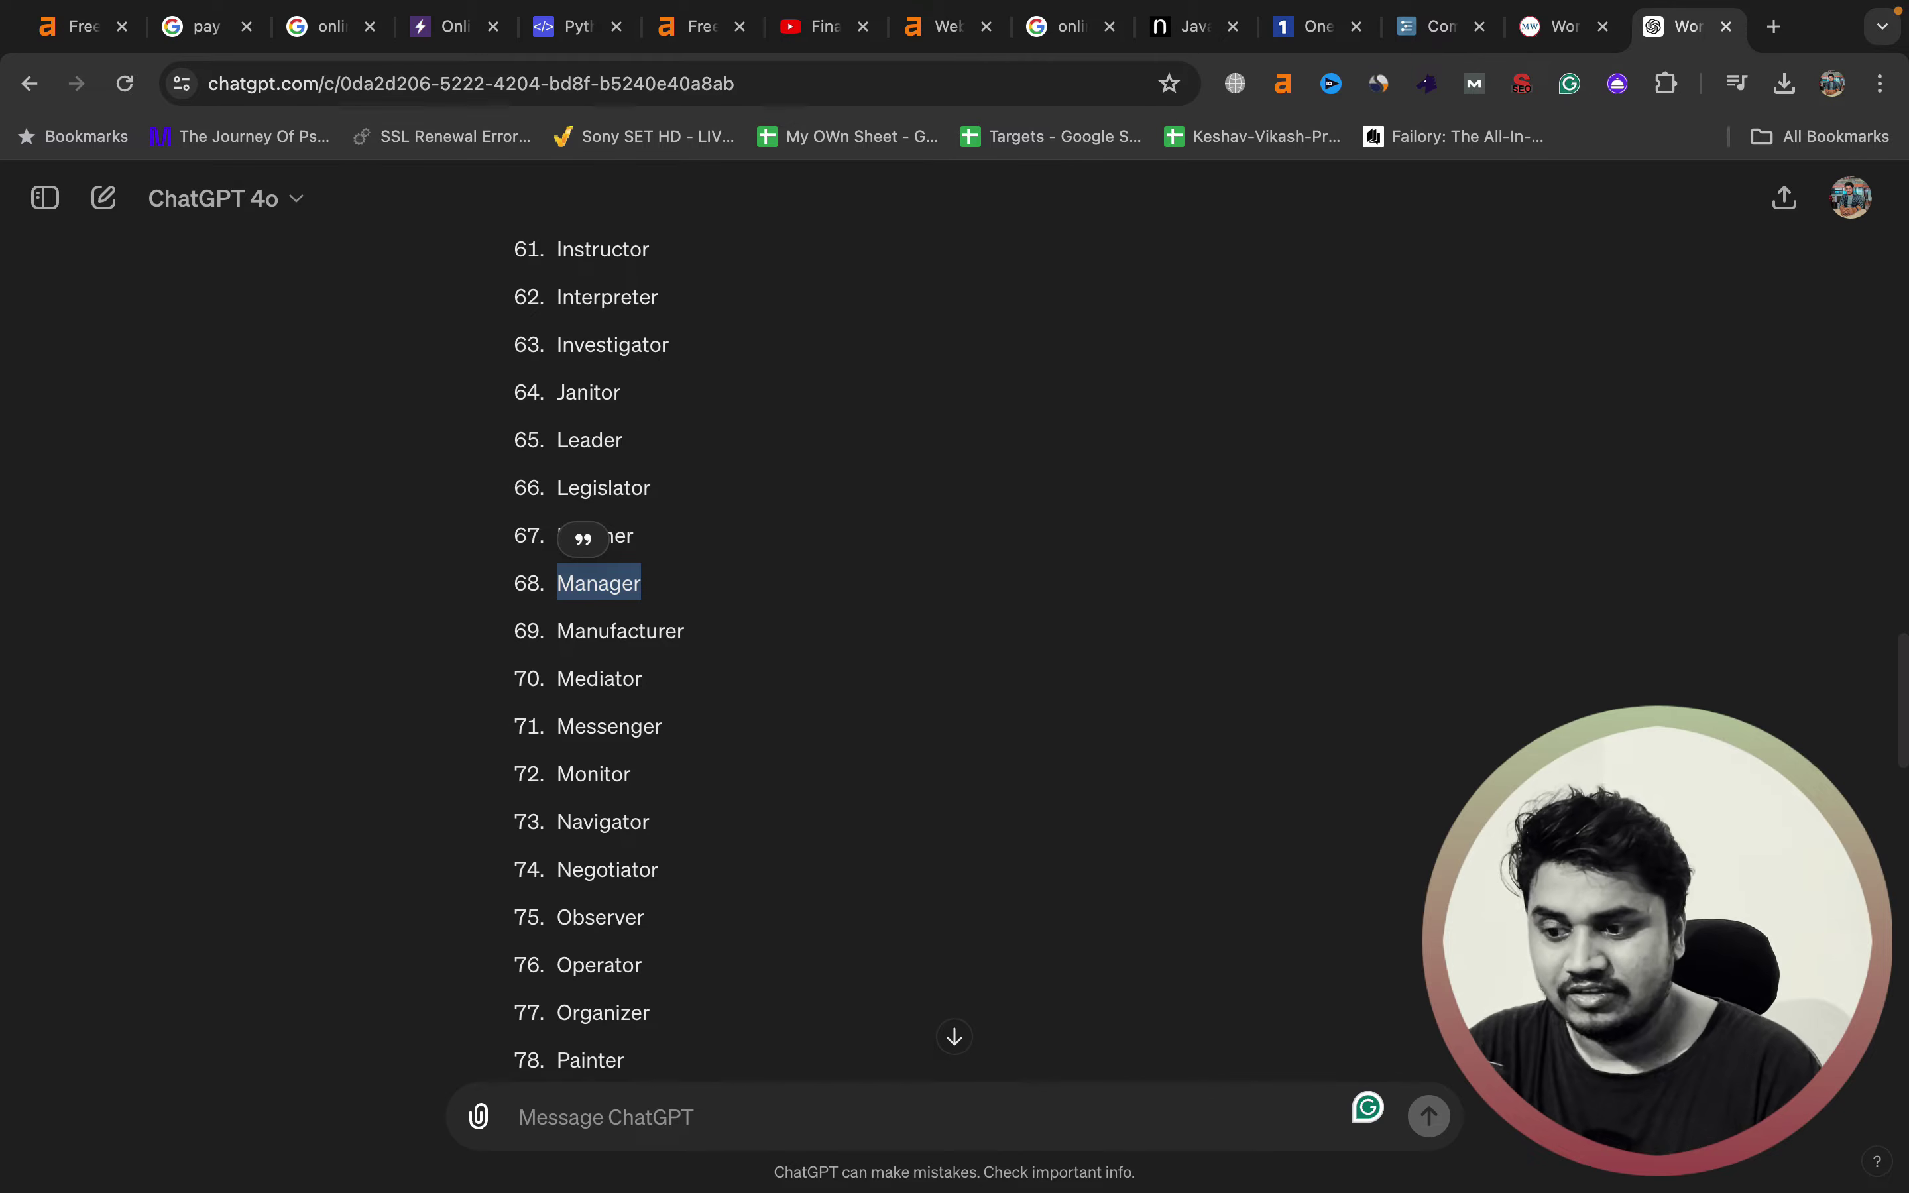
{"action": "double_click", "coordinate": [609, 725]}
{"action": "double_click", "coordinate": [594, 774]}
{"action": "scroll", "coordinate": [593, 775], "scroll_direction": "down", "scroll_amount": 1}
{"action": "scroll", "coordinate": [618, 840], "scroll_direction": "down", "scroll_amount": 3}
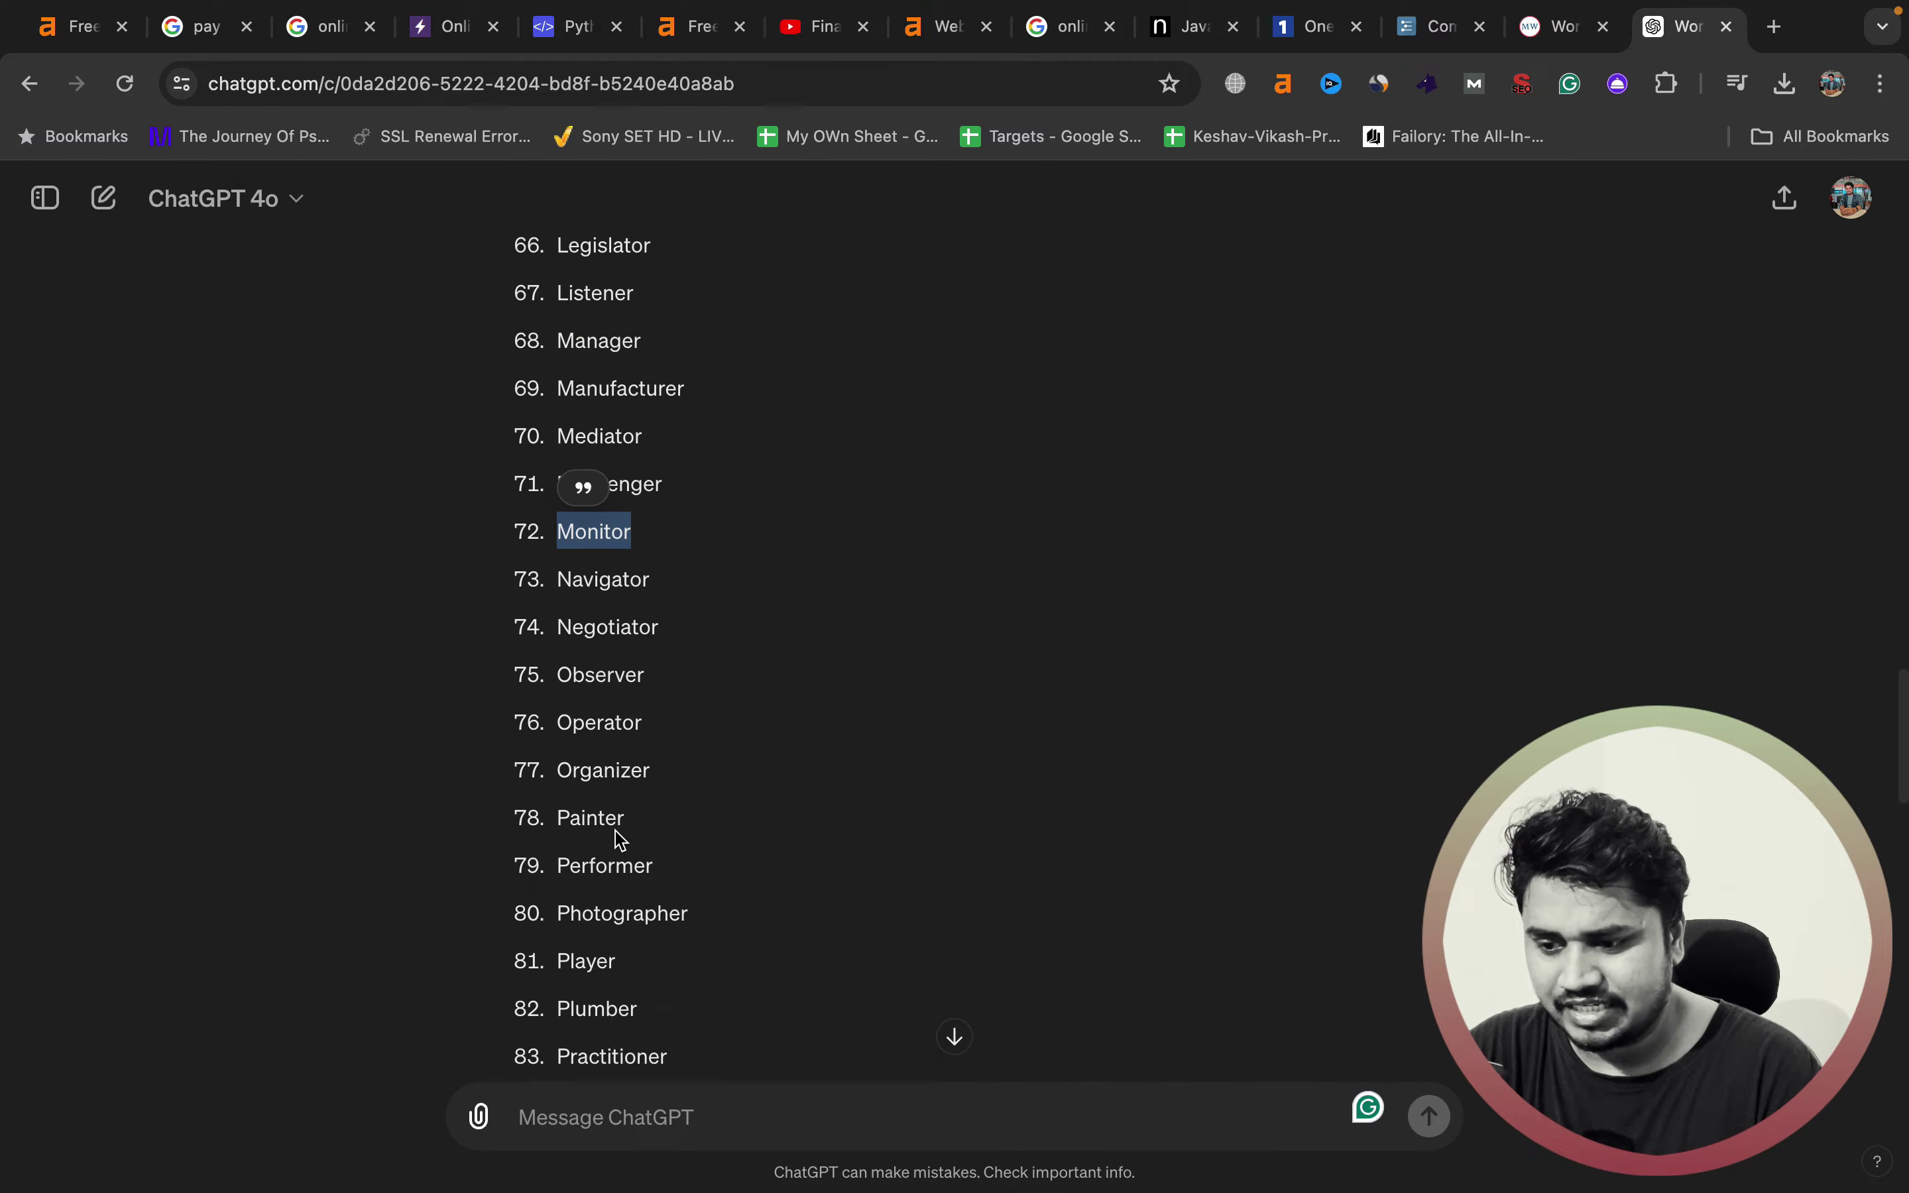
{"action": "scroll", "coordinate": [620, 842], "scroll_direction": "down", "scroll_amount": 3}
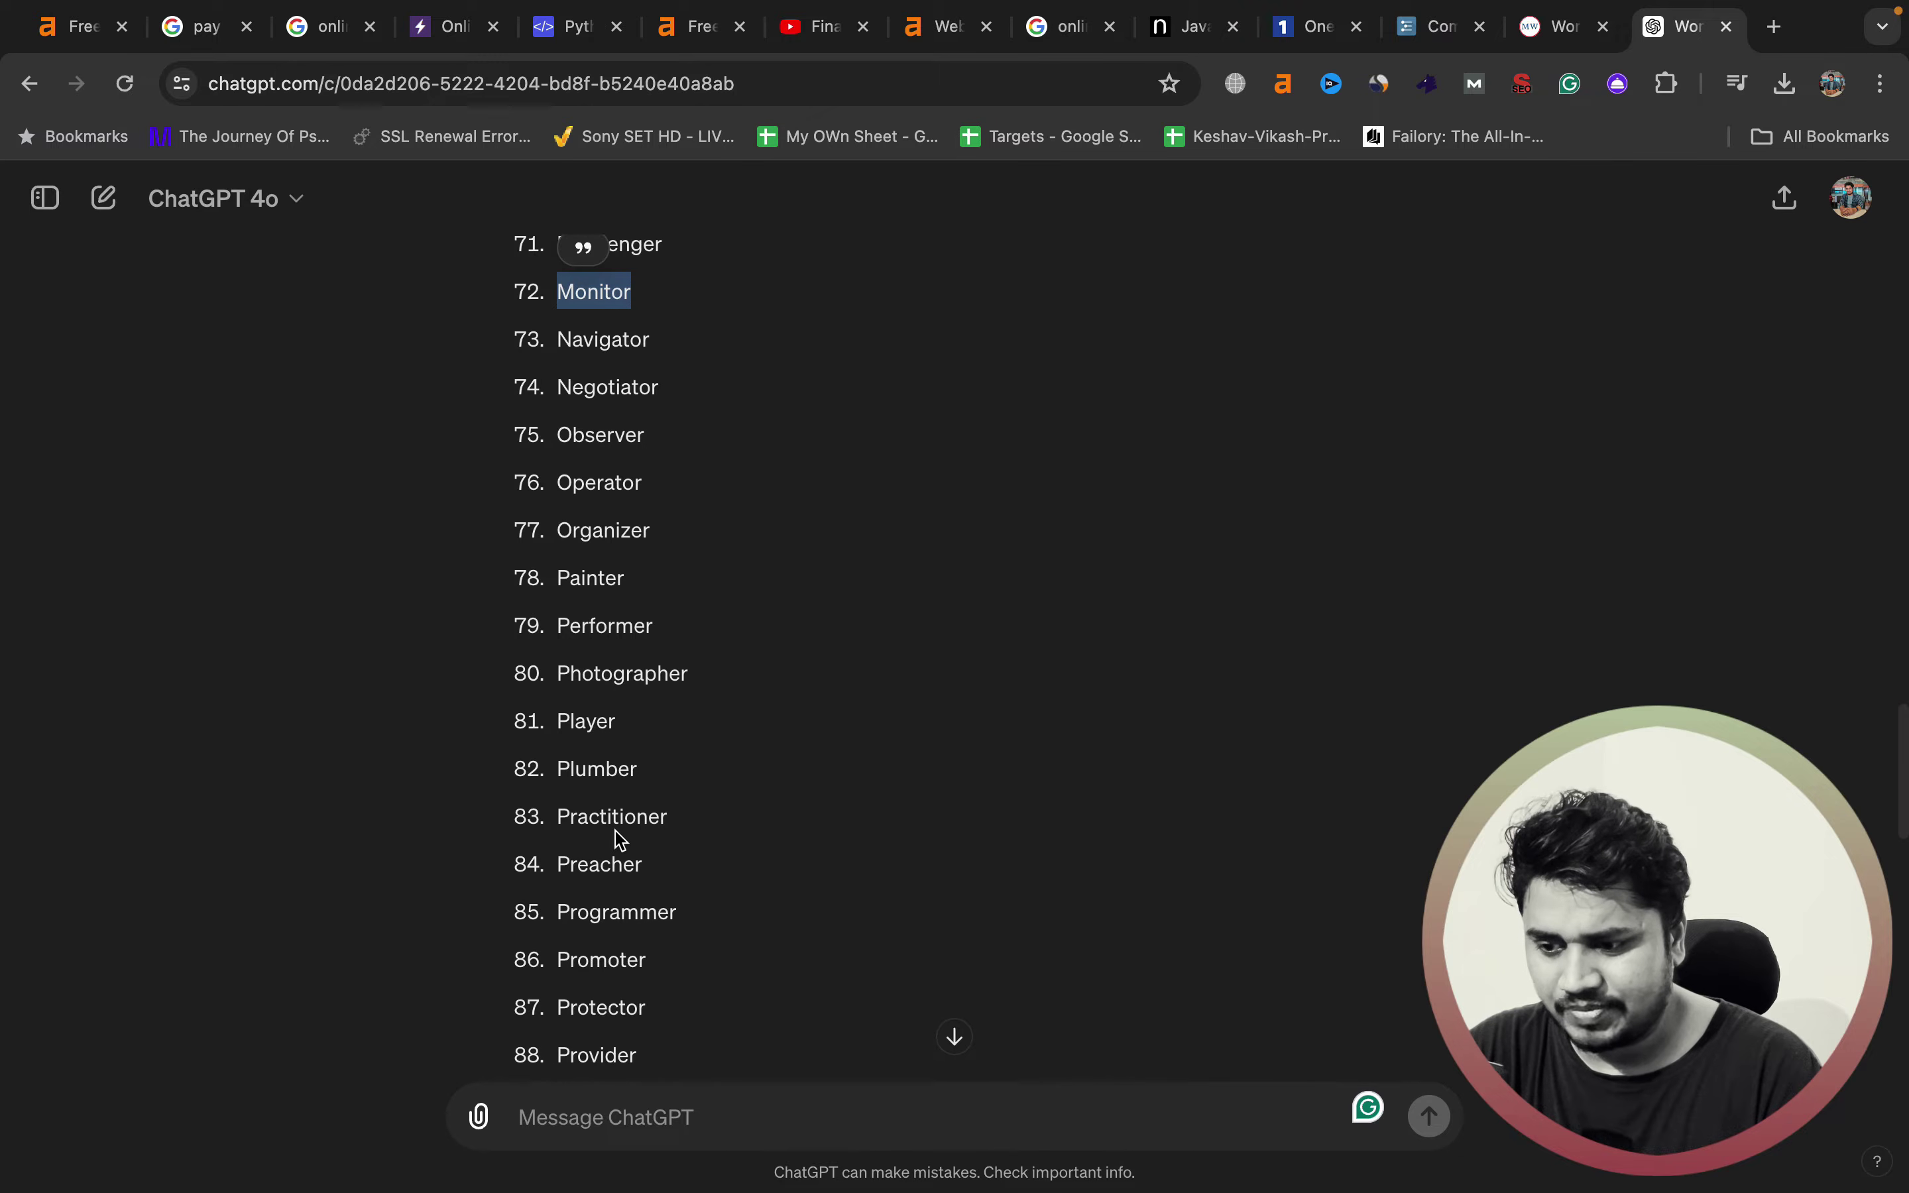
{"action": "double_click", "coordinate": [619, 806]}
{"action": "scroll", "coordinate": [619, 807], "scroll_direction": "down", "scroll_amount": 1}
{"action": "scroll", "coordinate": [621, 808], "scroll_direction": "down", "scroll_amount": 3}
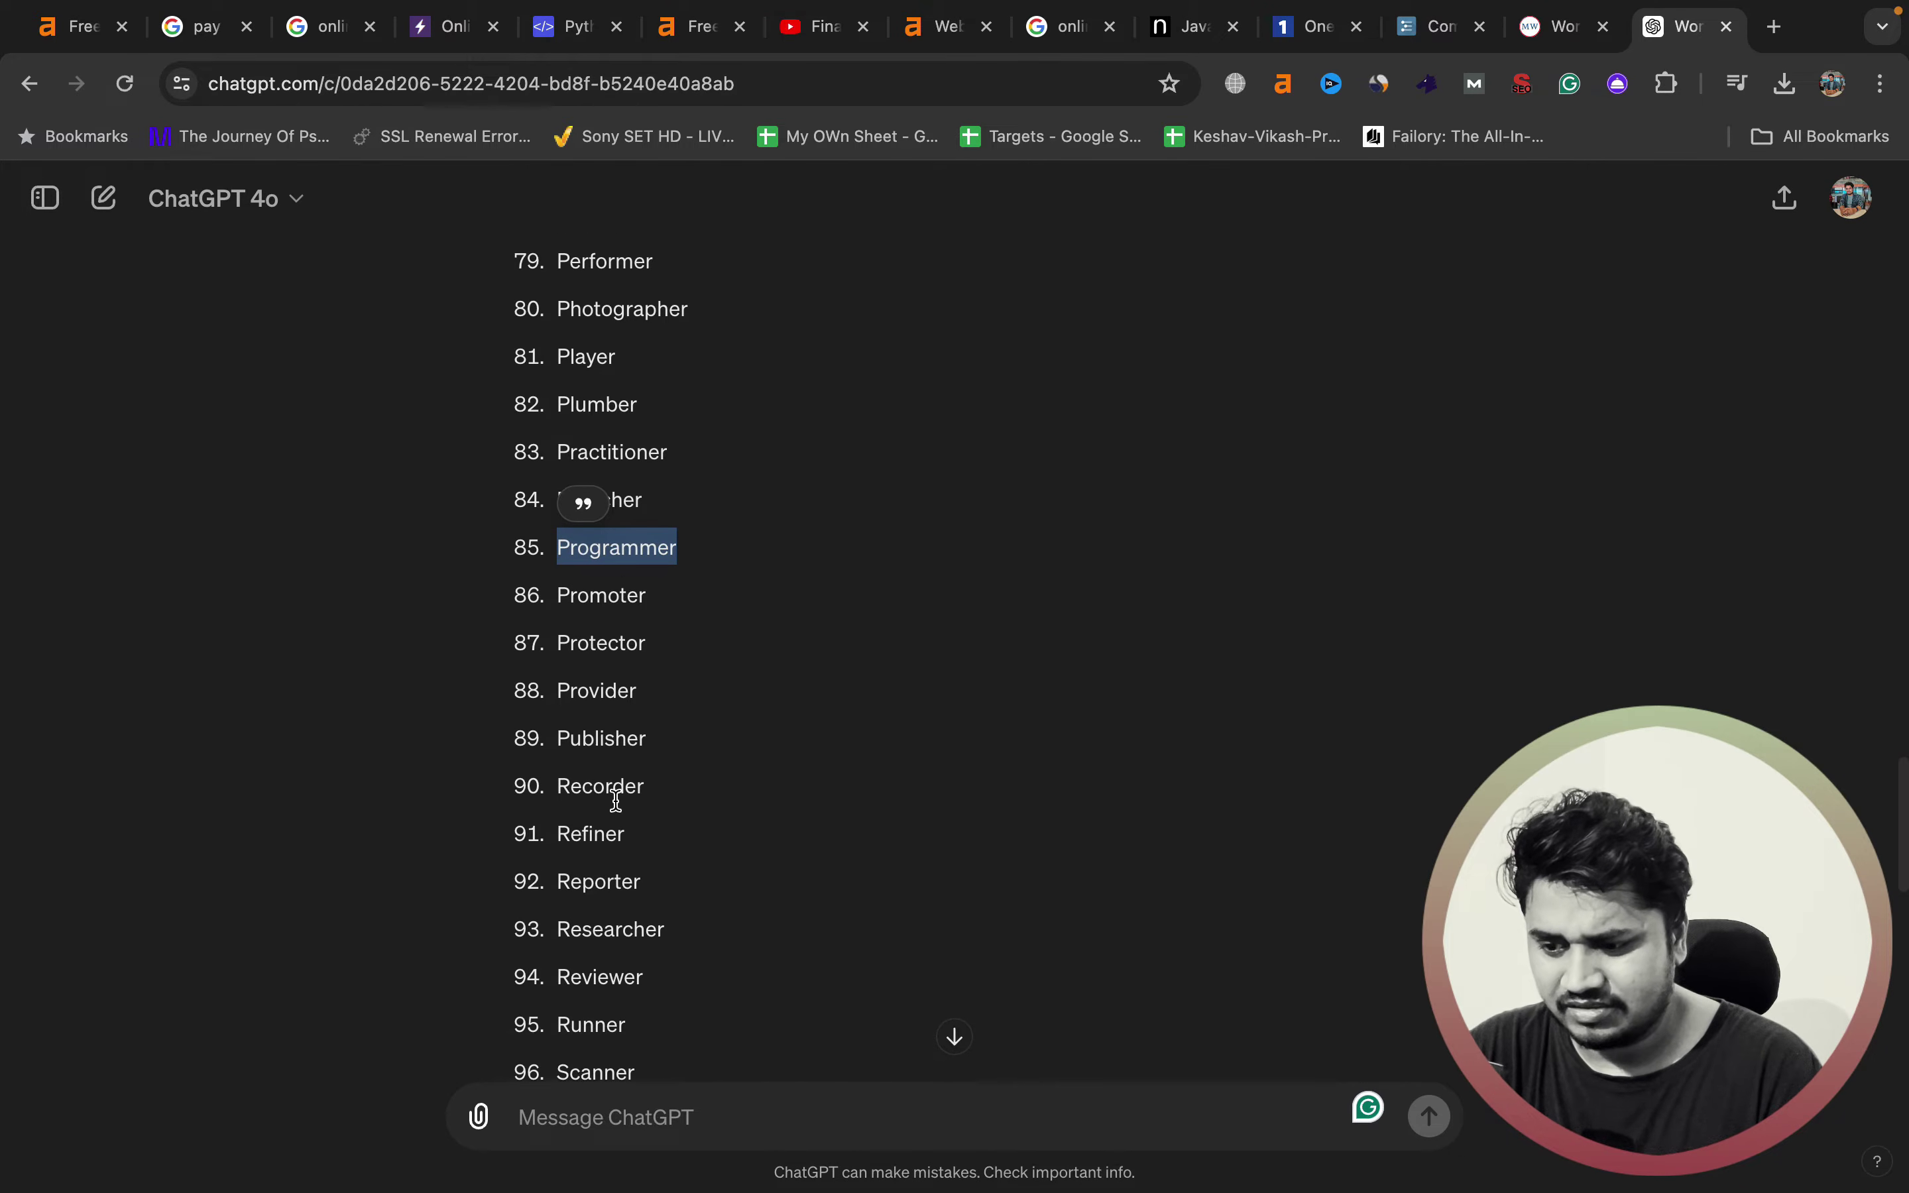
{"action": "double_click", "coordinate": [608, 824]}
{"action": "scroll", "coordinate": [607, 824], "scroll_direction": "down", "scroll_amount": 1}
{"action": "double_click", "coordinate": [607, 834]}
{"action": "scroll", "coordinate": [608, 833], "scroll_direction": "down", "scroll_amount": 1}
{"action": "double_click", "coordinate": [597, 842]}
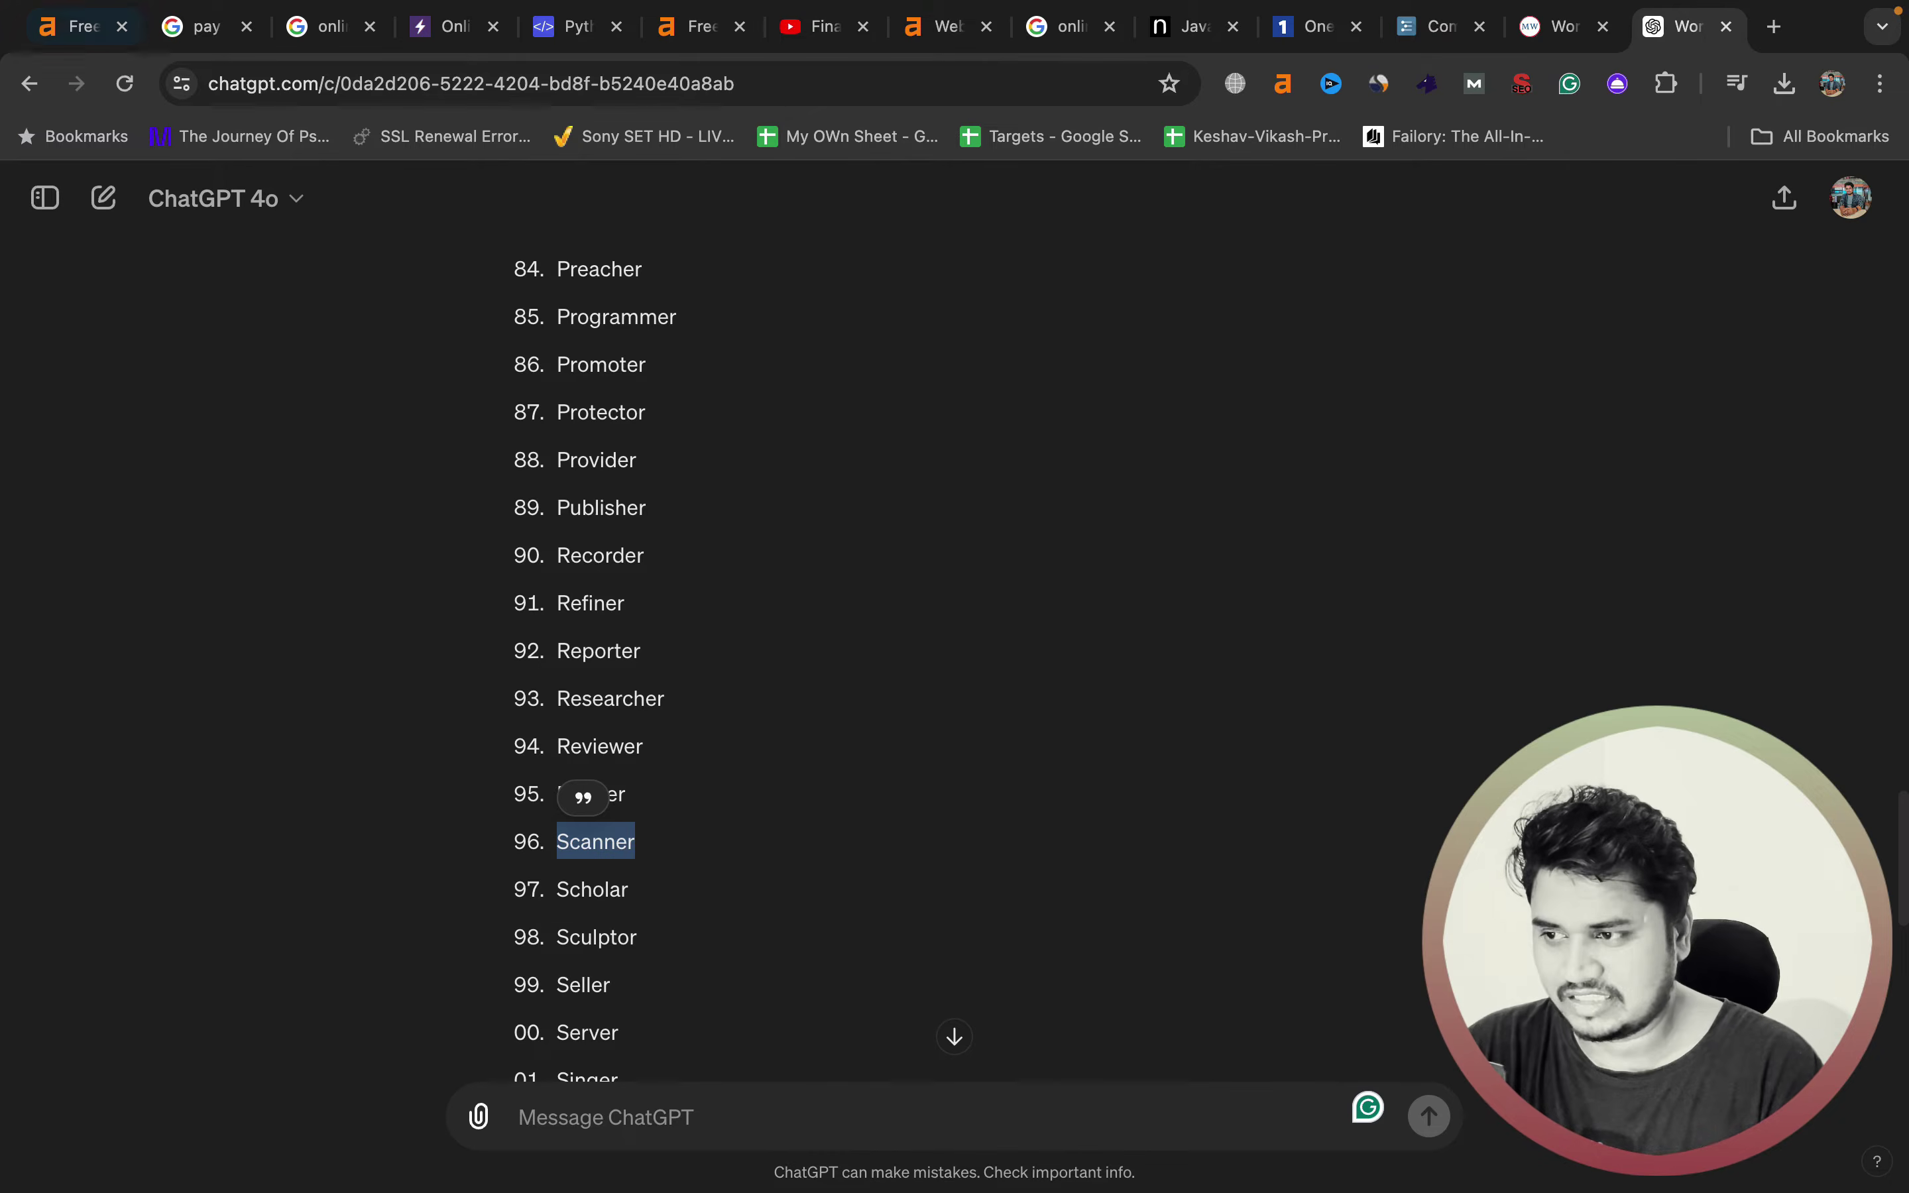
- Close the "Manager" results in the Ahrefs keyword generator and find keyword ideas for "Scanner" in India
{"action": "key", "text": "super+1"}
{"action": "scroll", "coordinate": [947, 592], "scroll_direction": "up", "scroll_amount": 20}
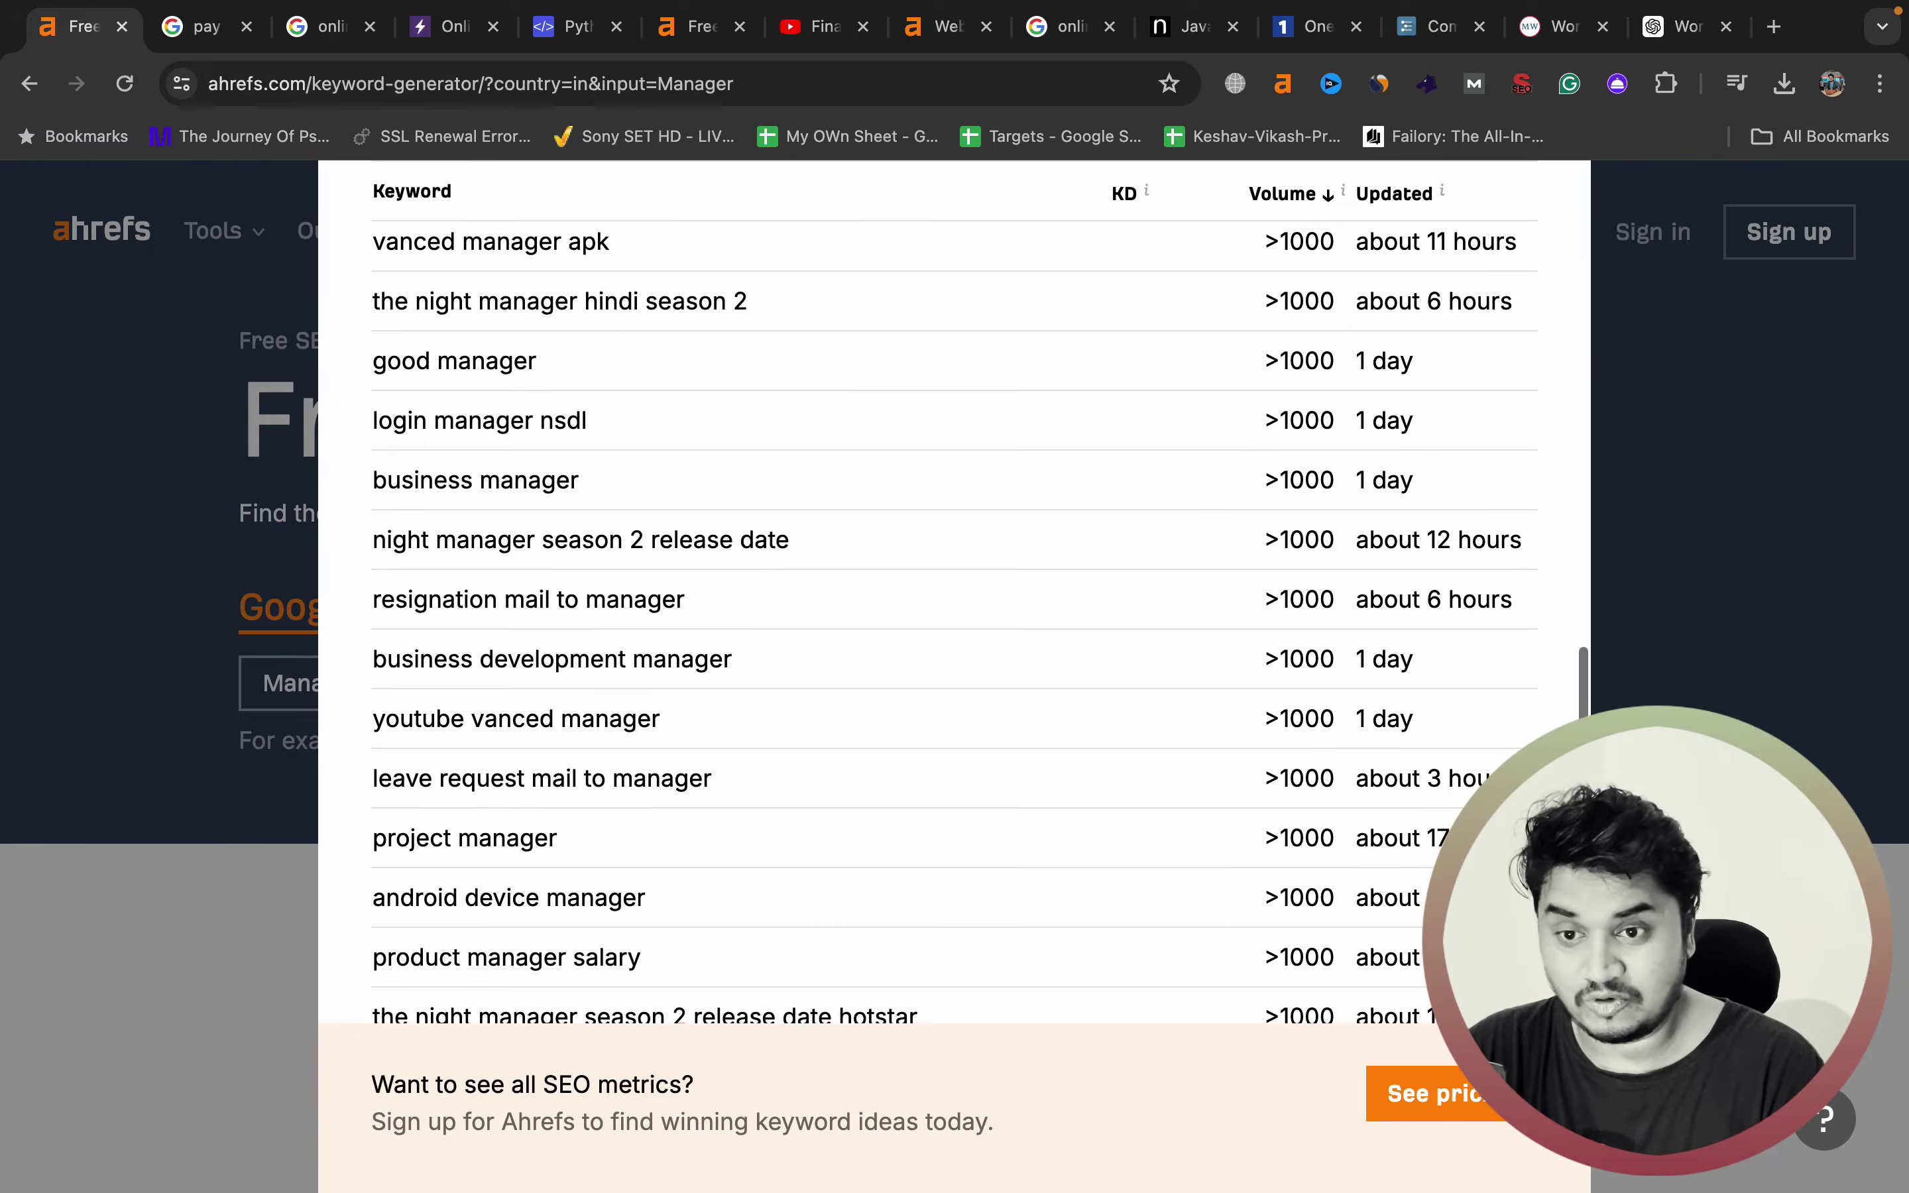
{"action": "left_click", "coordinate": [1521, 229]}
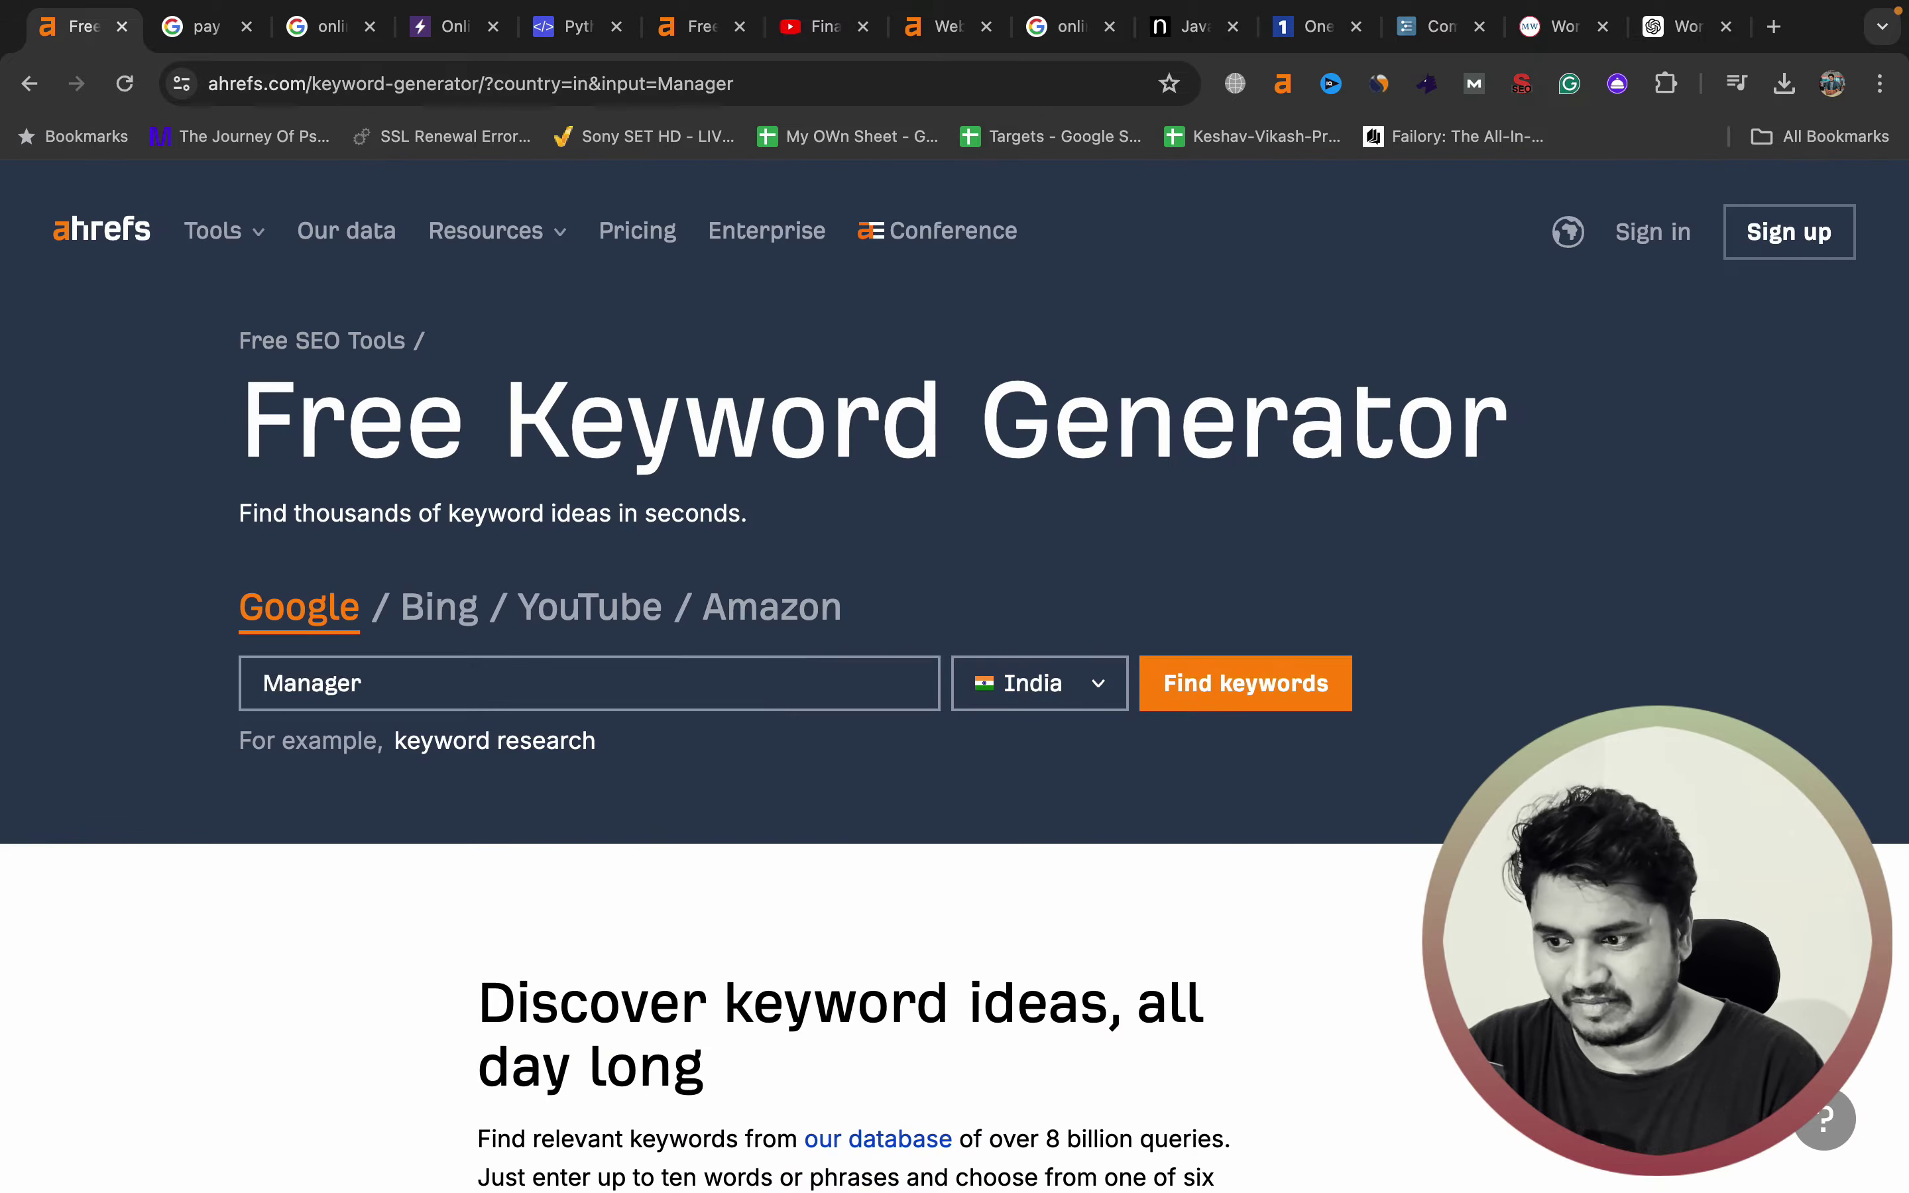
{"action": "key", "text": "super+a"}
{"action": "type", "text": "Scanner"}
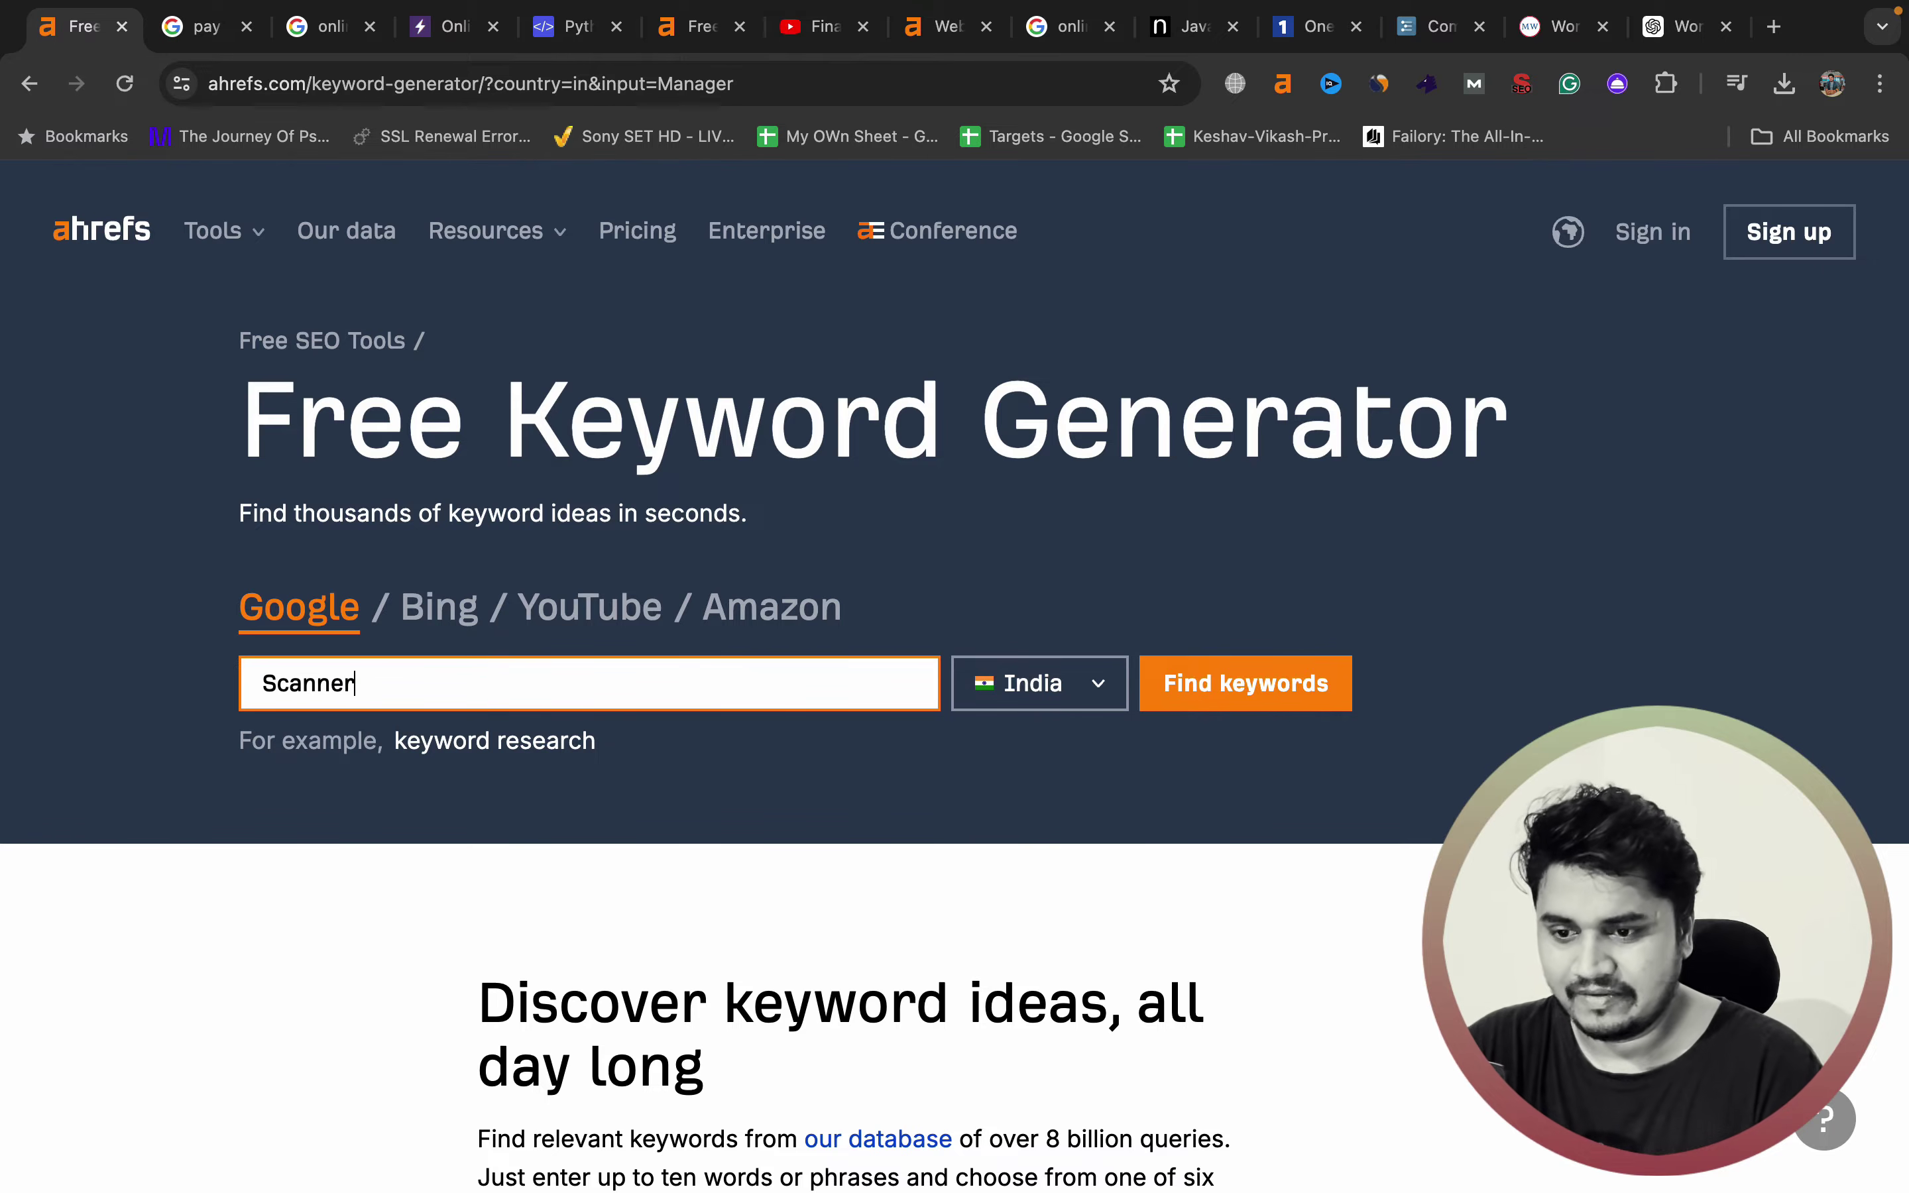
{"action": "key", "text": "Return"}
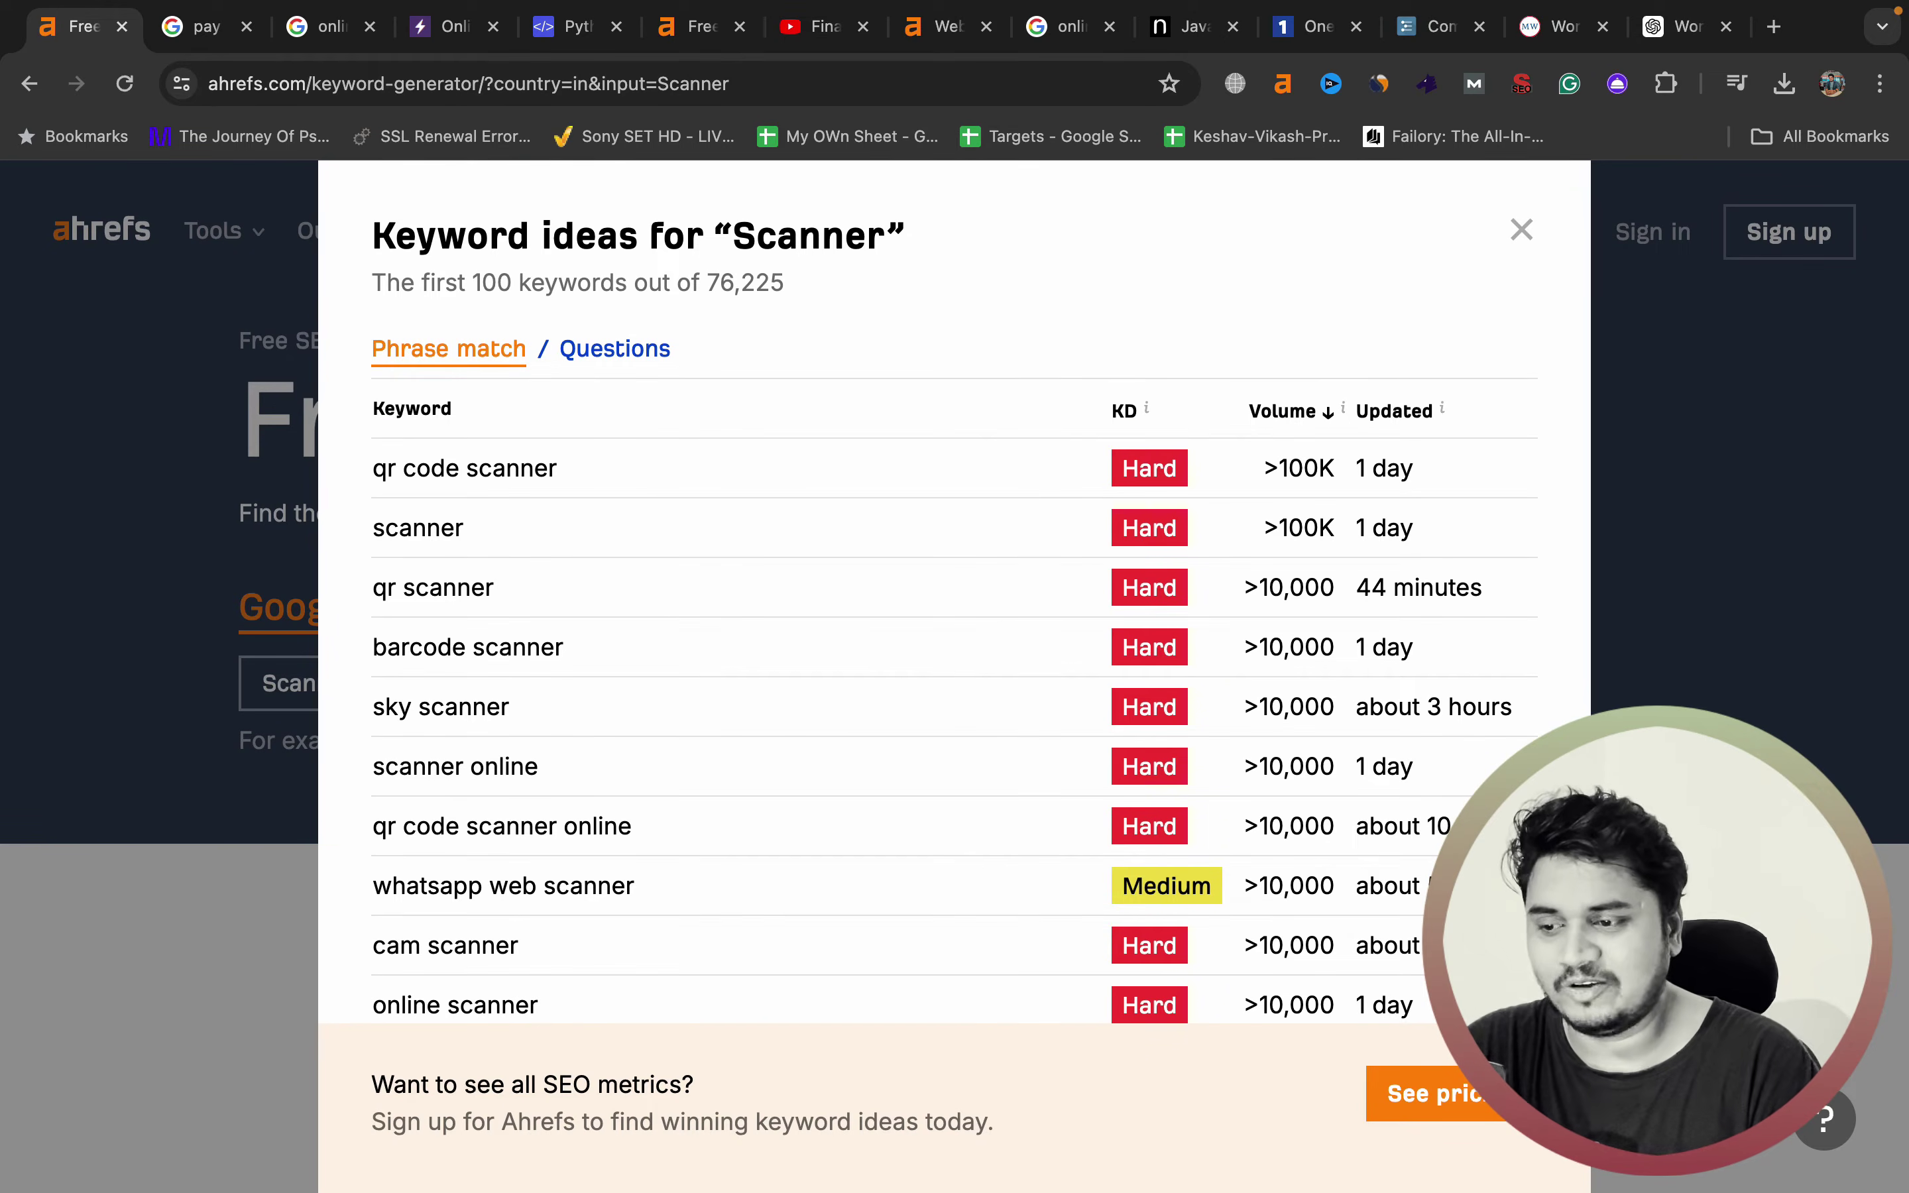
- Scan the "Scanner" keyword ideas for tool-related phrases and search Google for "document scanner online"
{"action": "scroll", "coordinate": [946, 631], "scroll_direction": "down", "scroll_amount": 20}
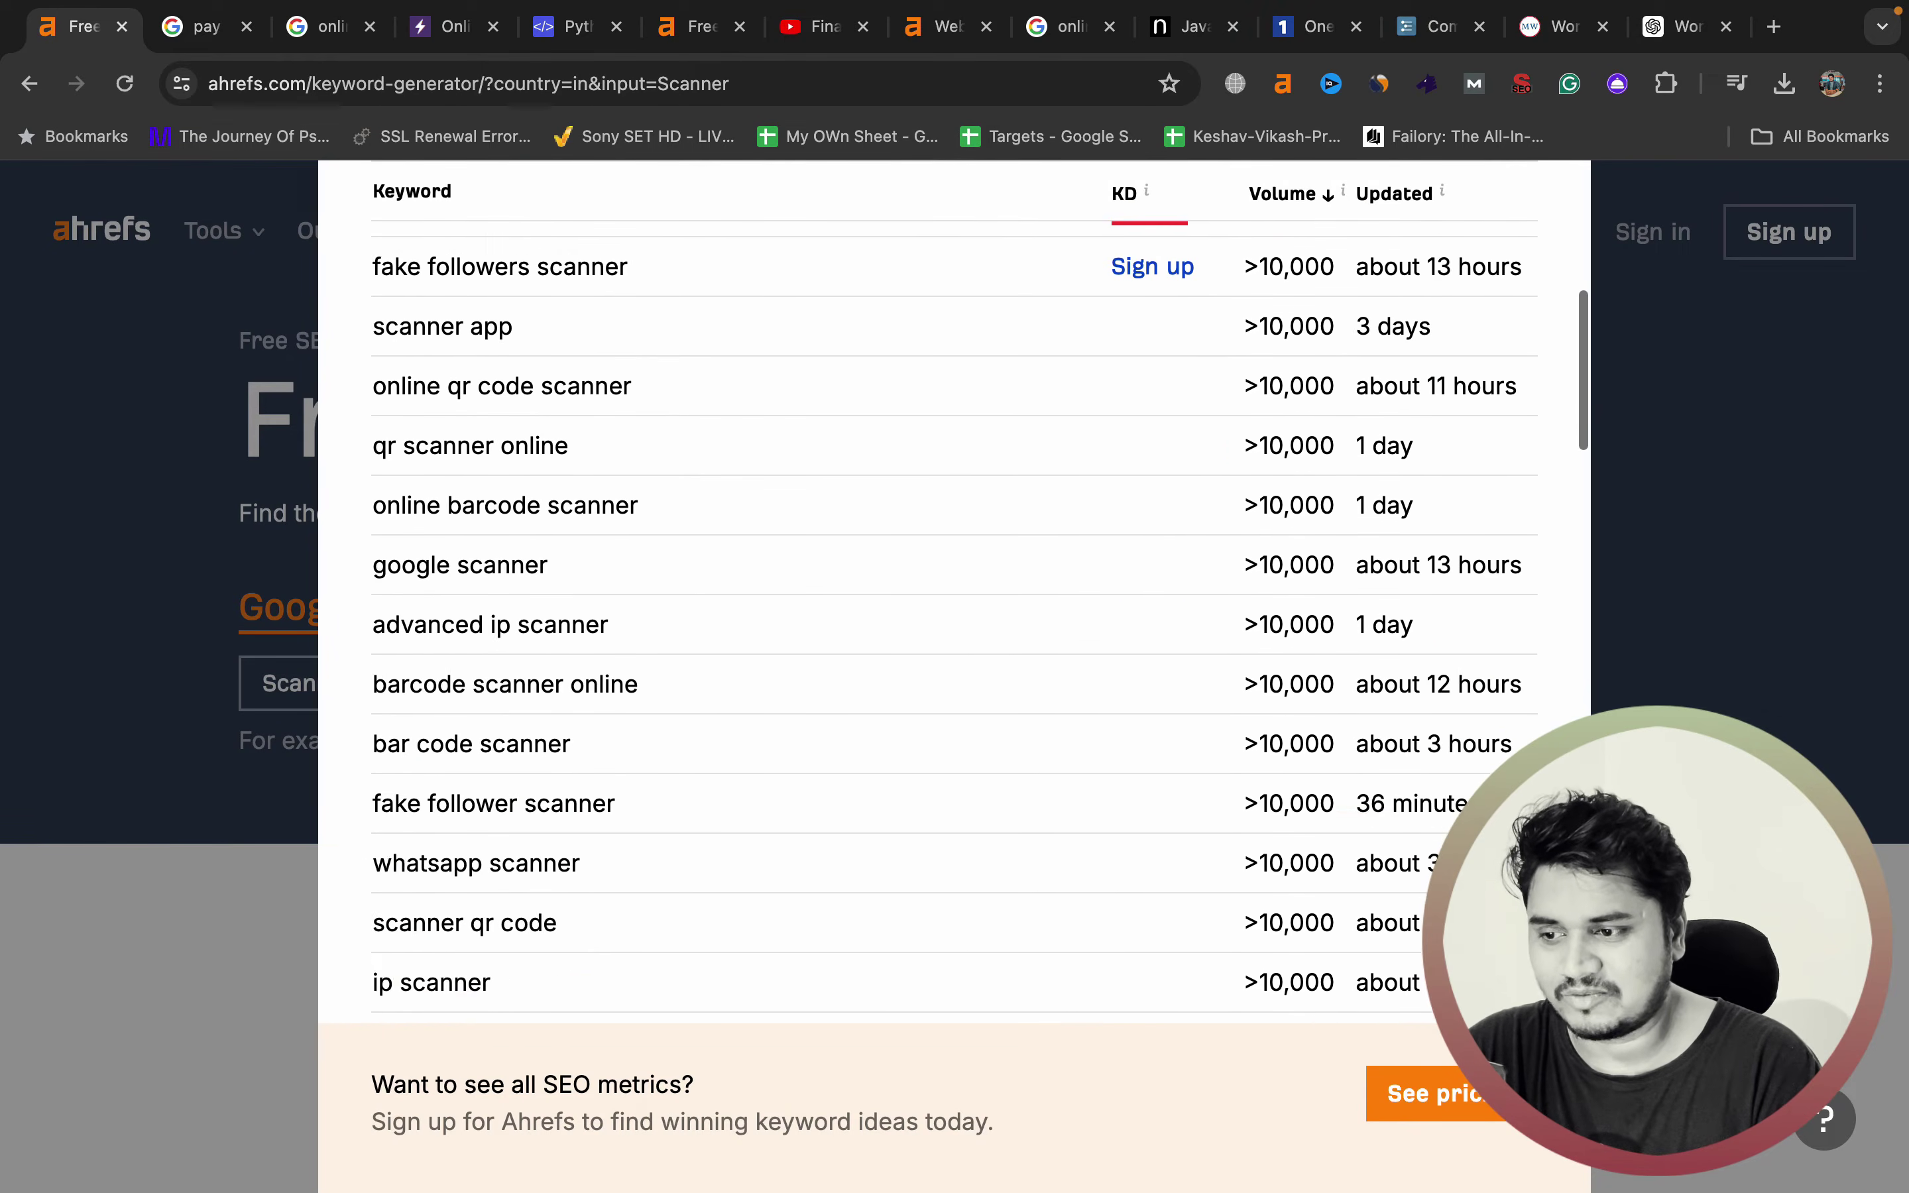
{"action": "scroll", "coordinate": [946, 631], "scroll_direction": "down", "scroll_amount": 5}
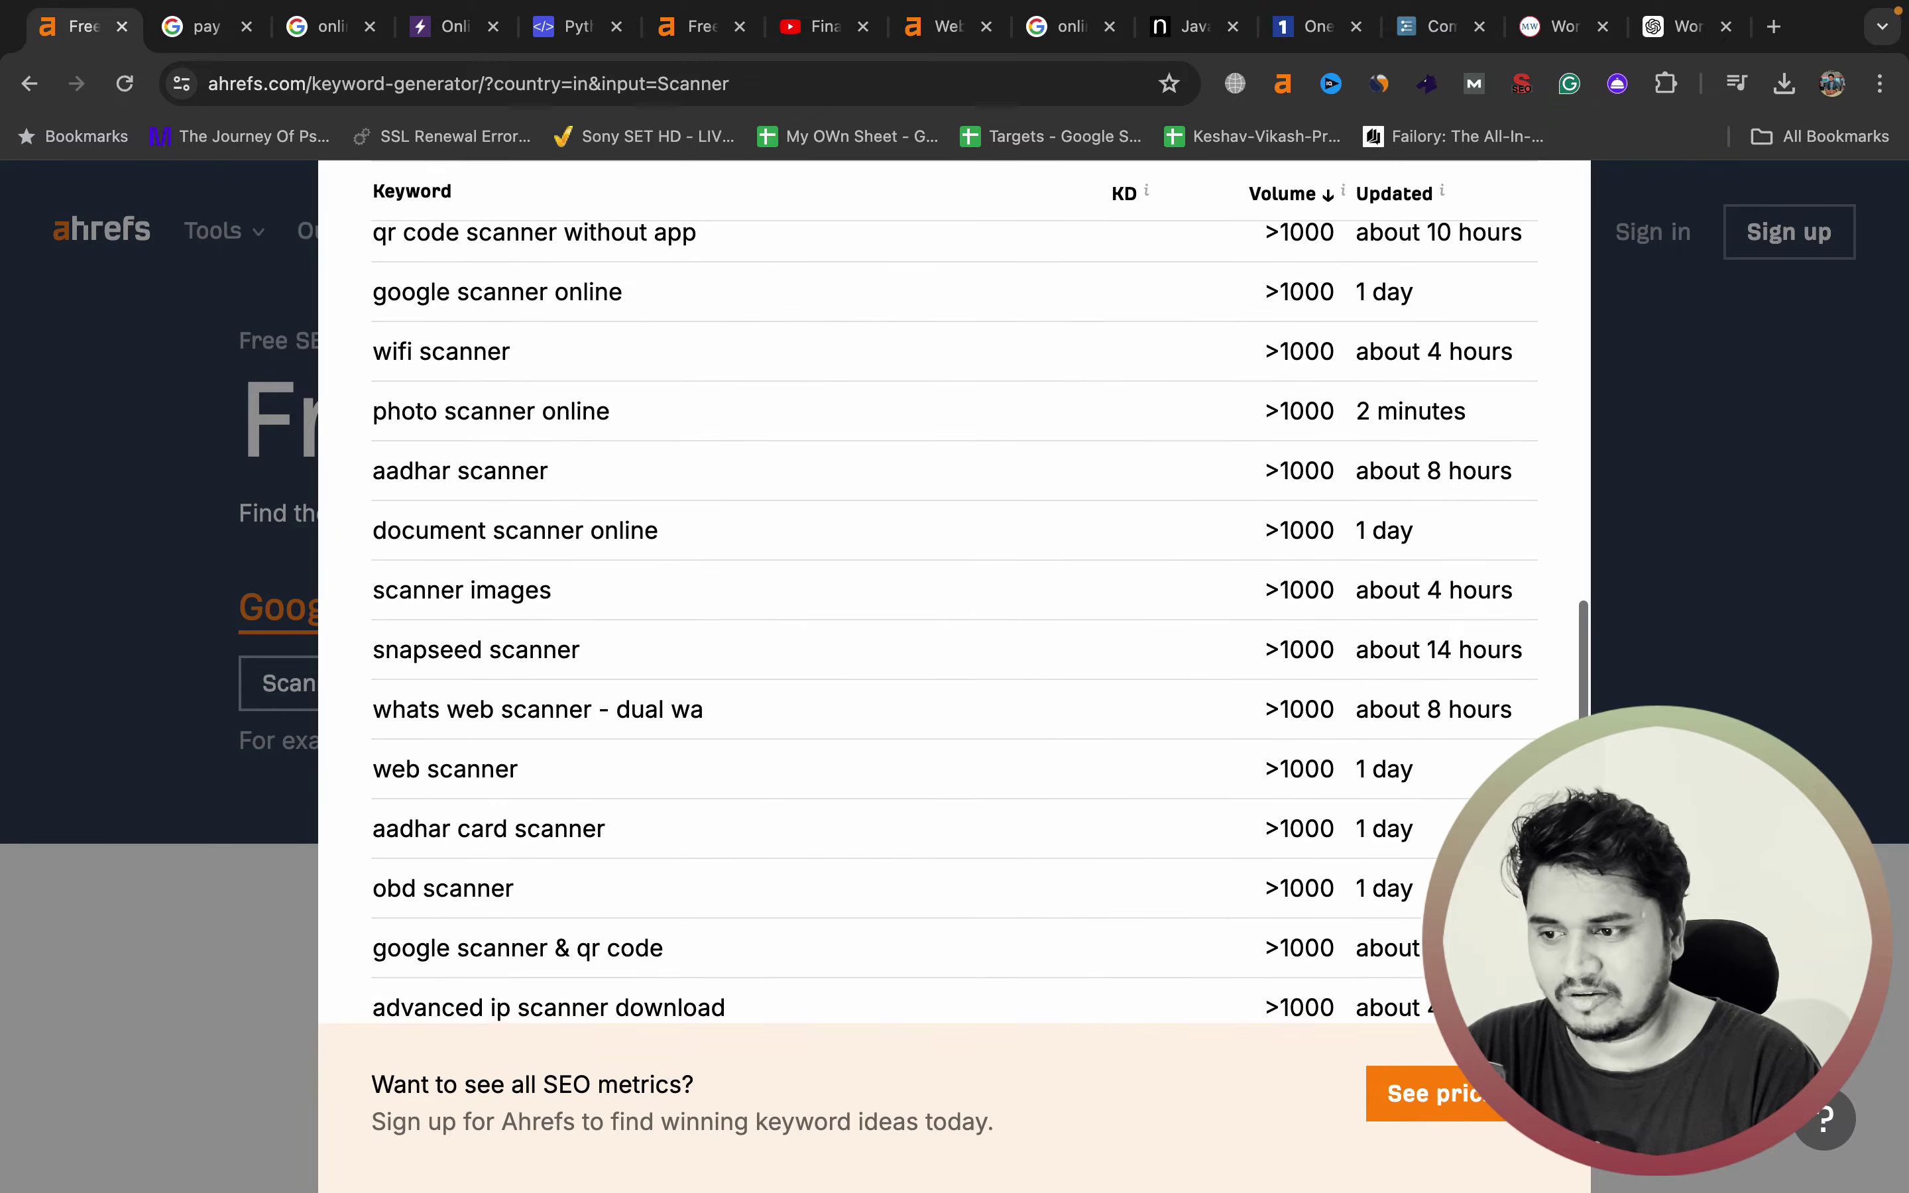
{"action": "scroll", "coordinate": [947, 631], "scroll_direction": "down", "scroll_amount": 1}
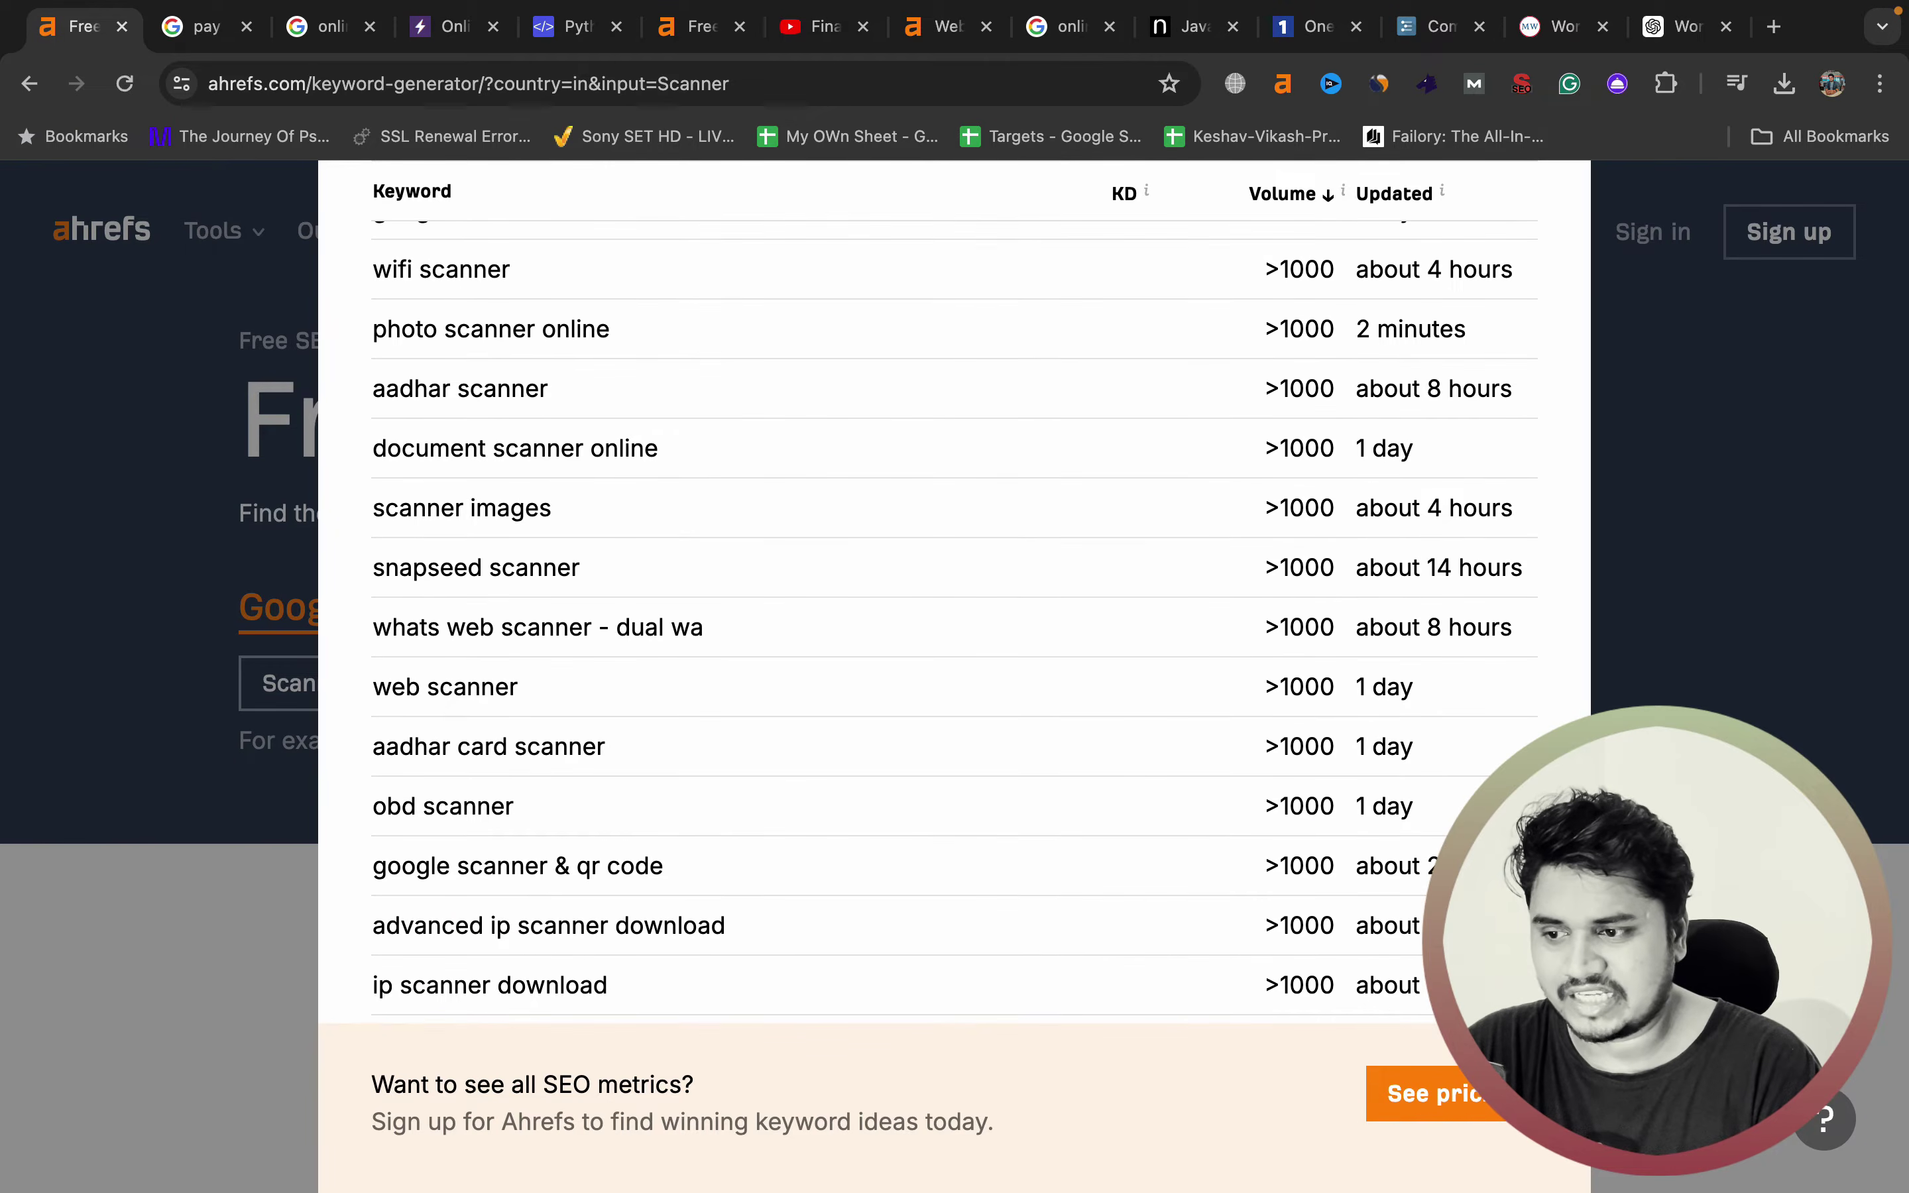
{"action": "triple_click", "coordinate": [544, 448]}
{"action": "right_click", "coordinate": [544, 447]}
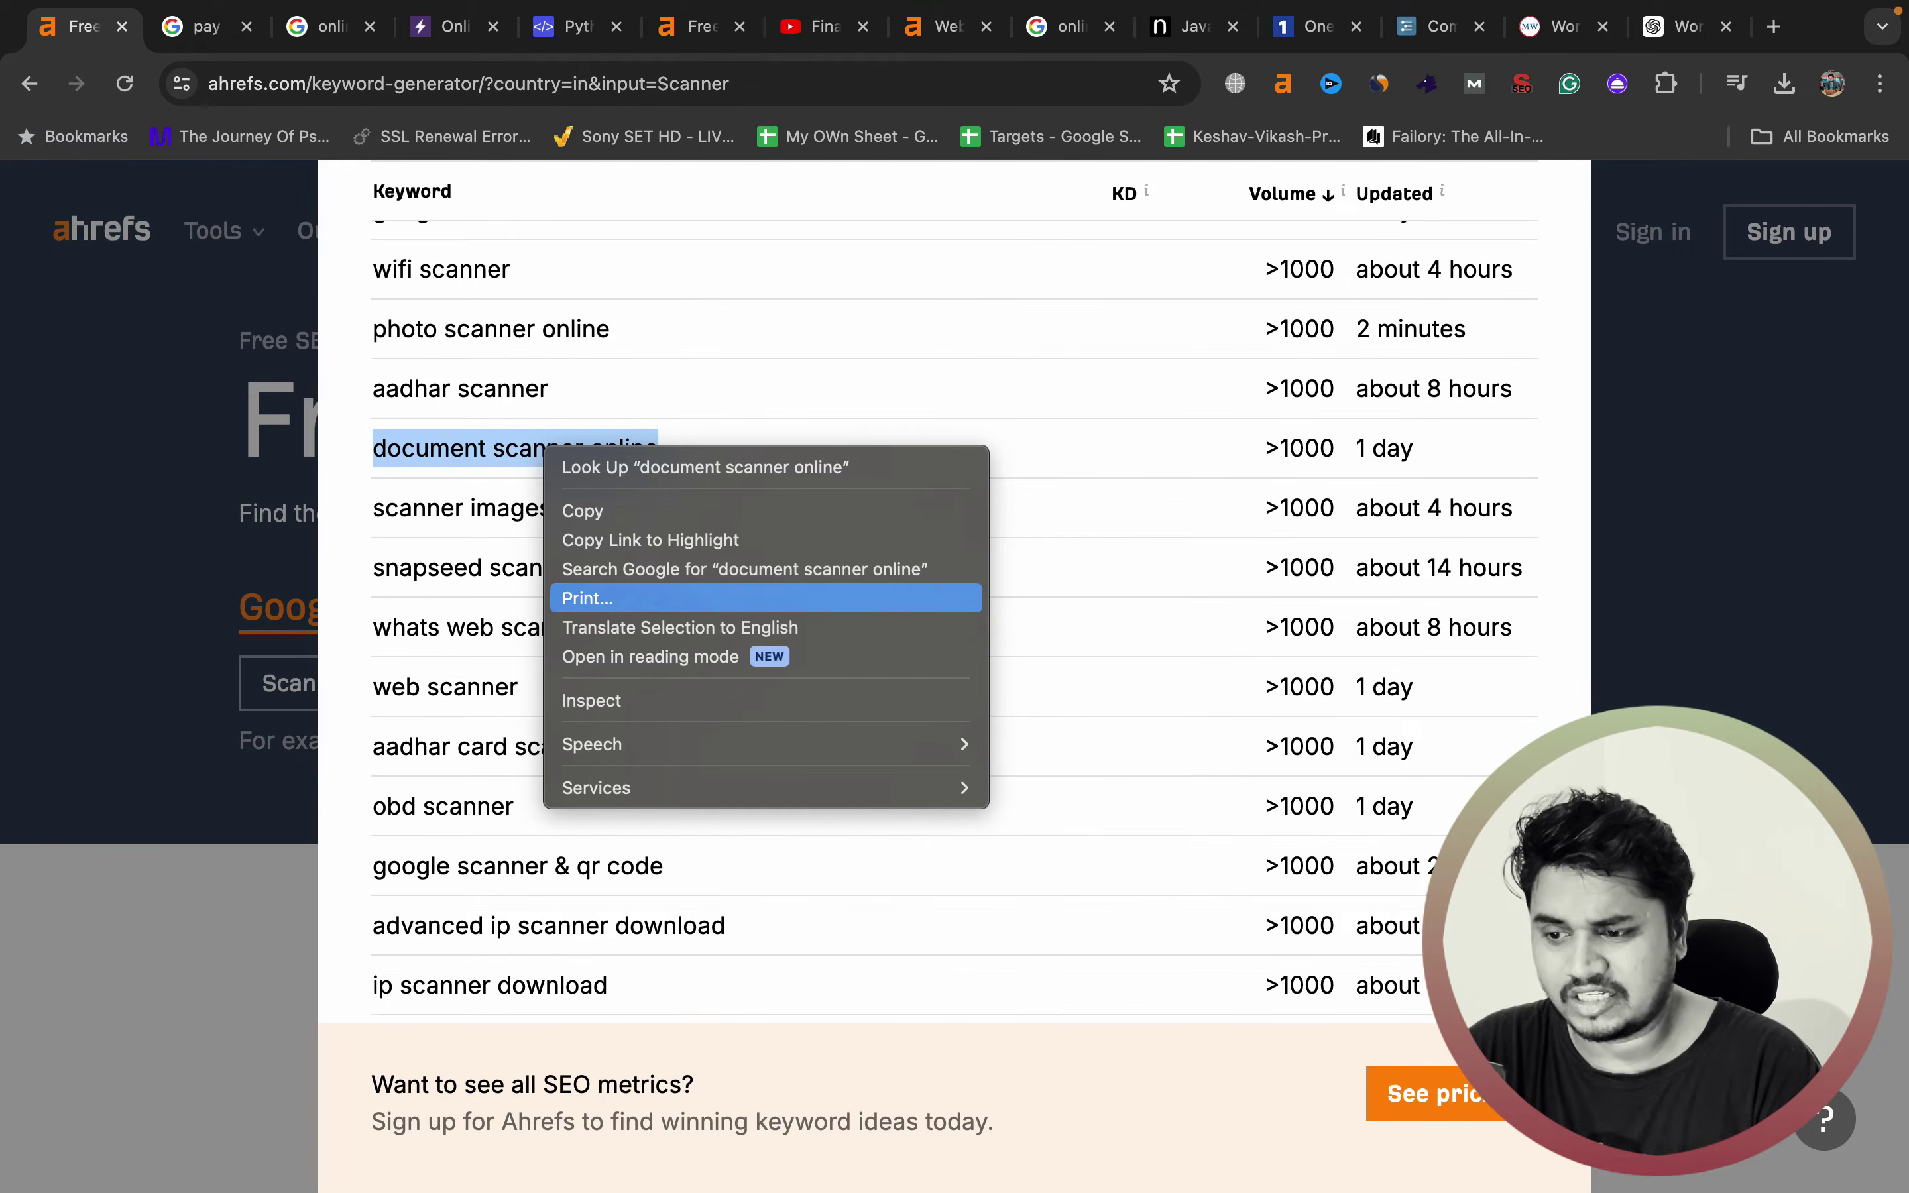
{"action": "left_click", "coordinate": [744, 569]}
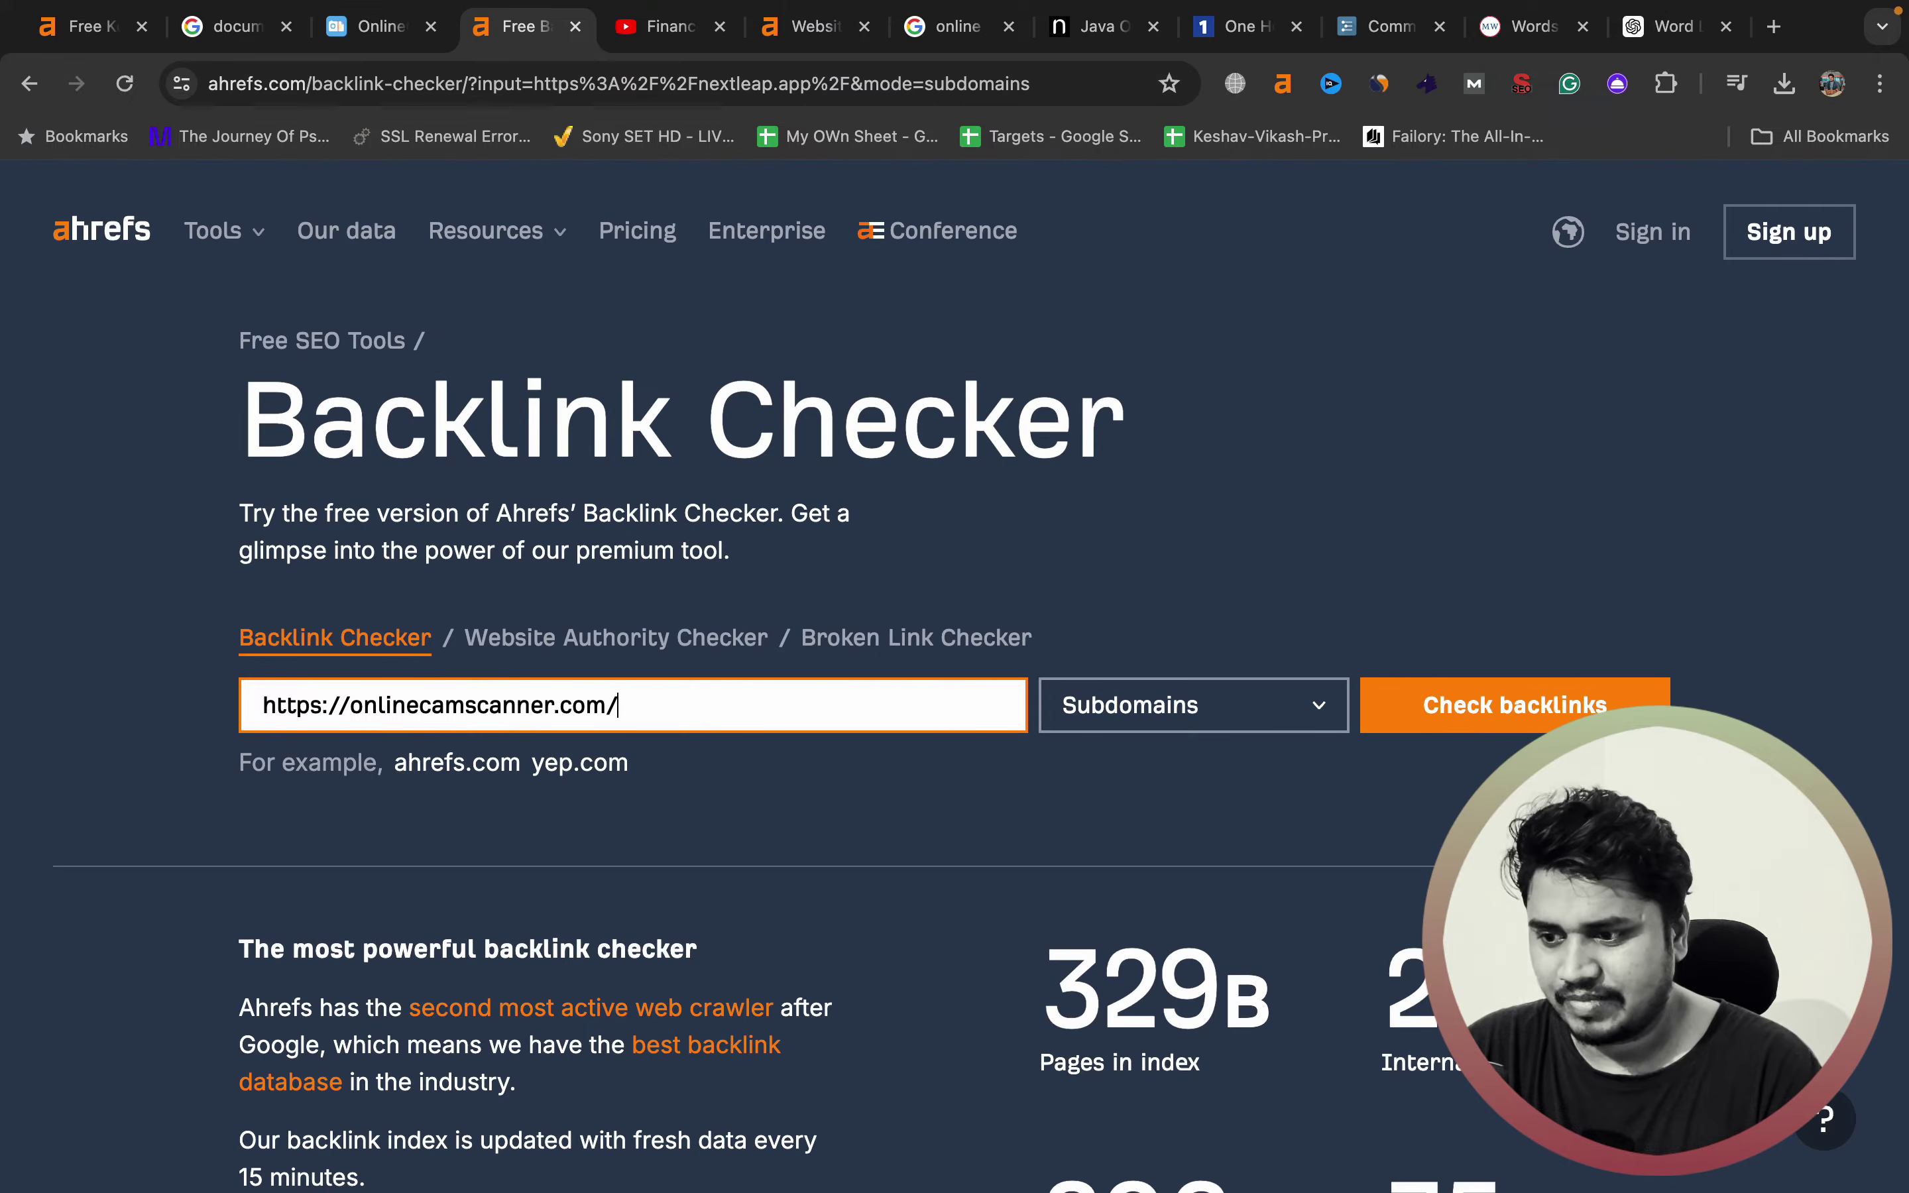
{"action": "key", "text": "Return"}
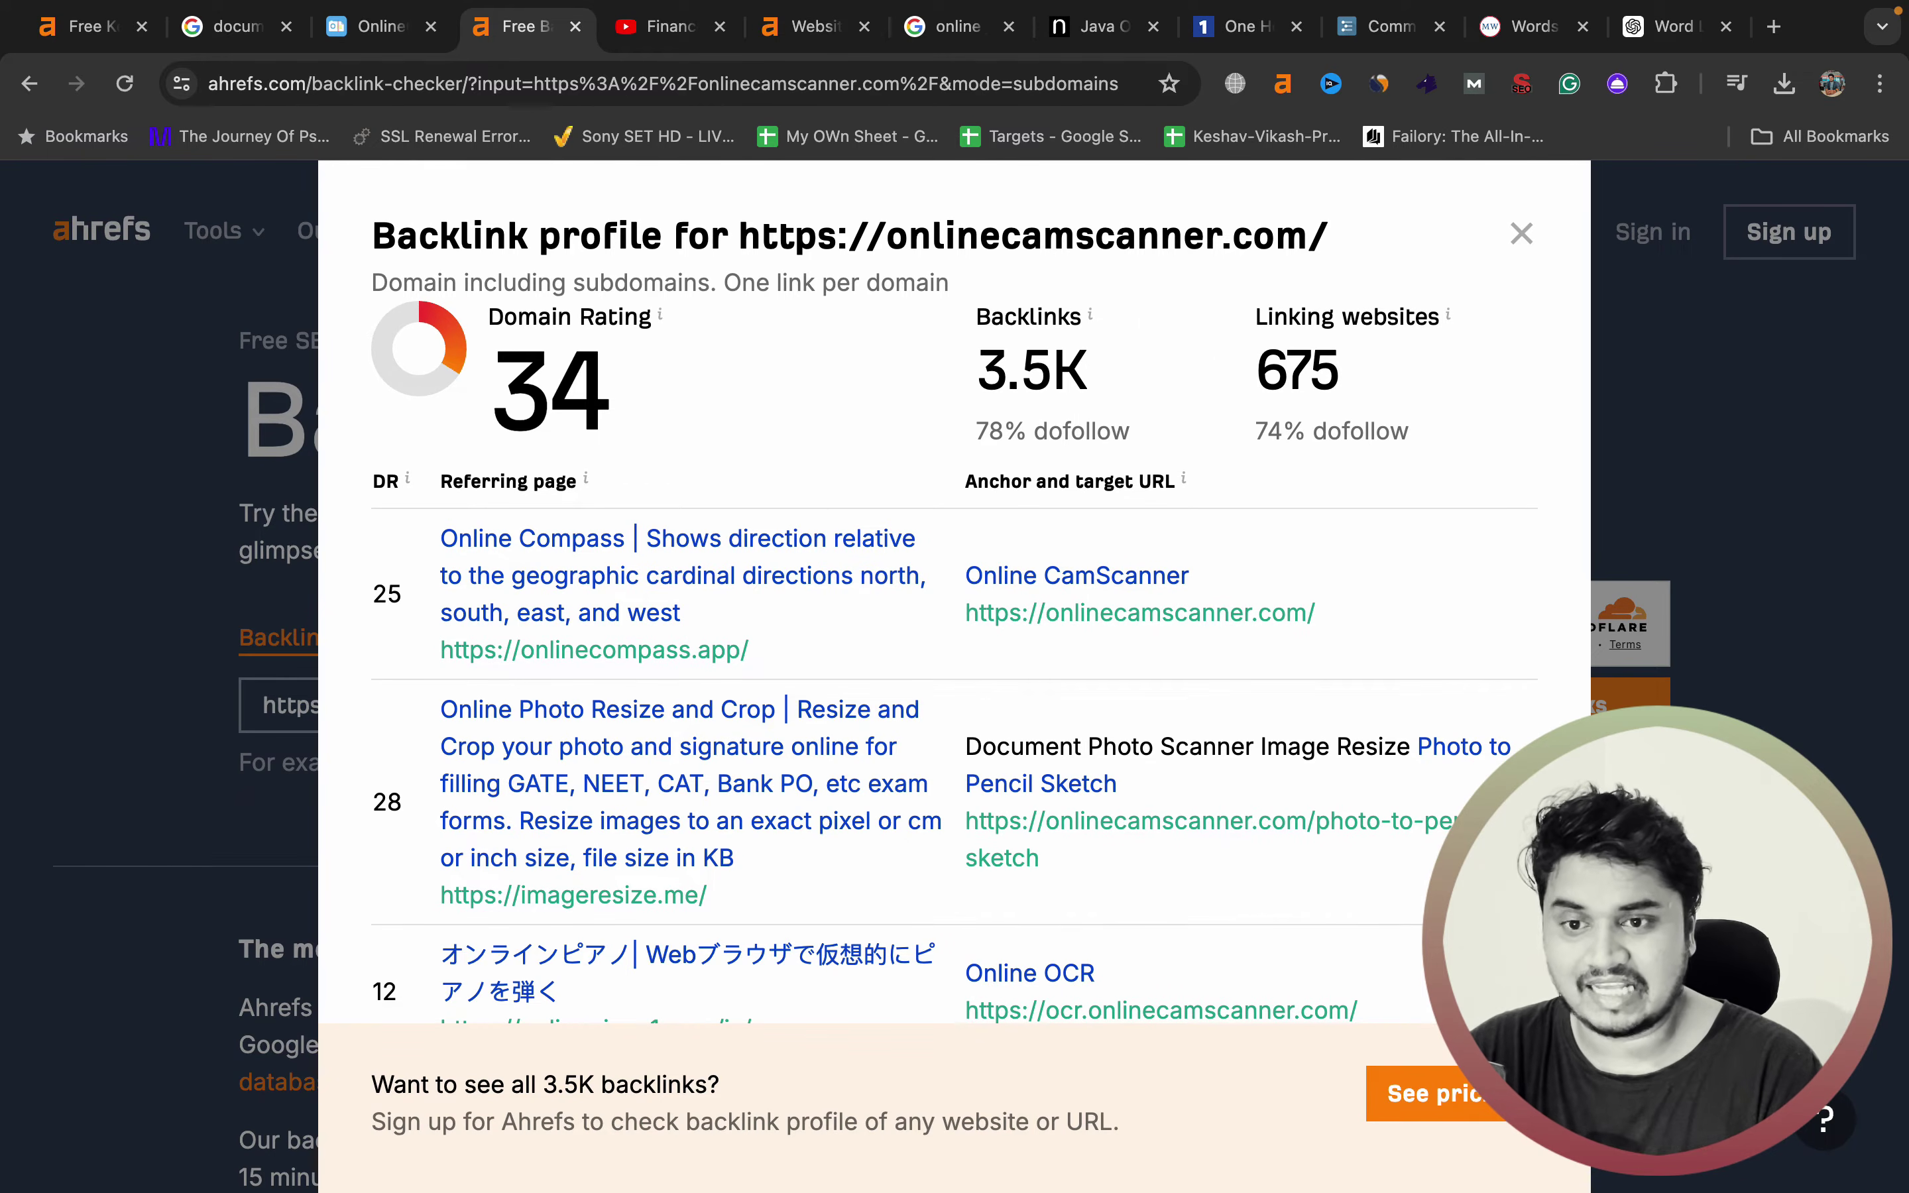
{"action": "left_click", "coordinate": [1520, 233]}
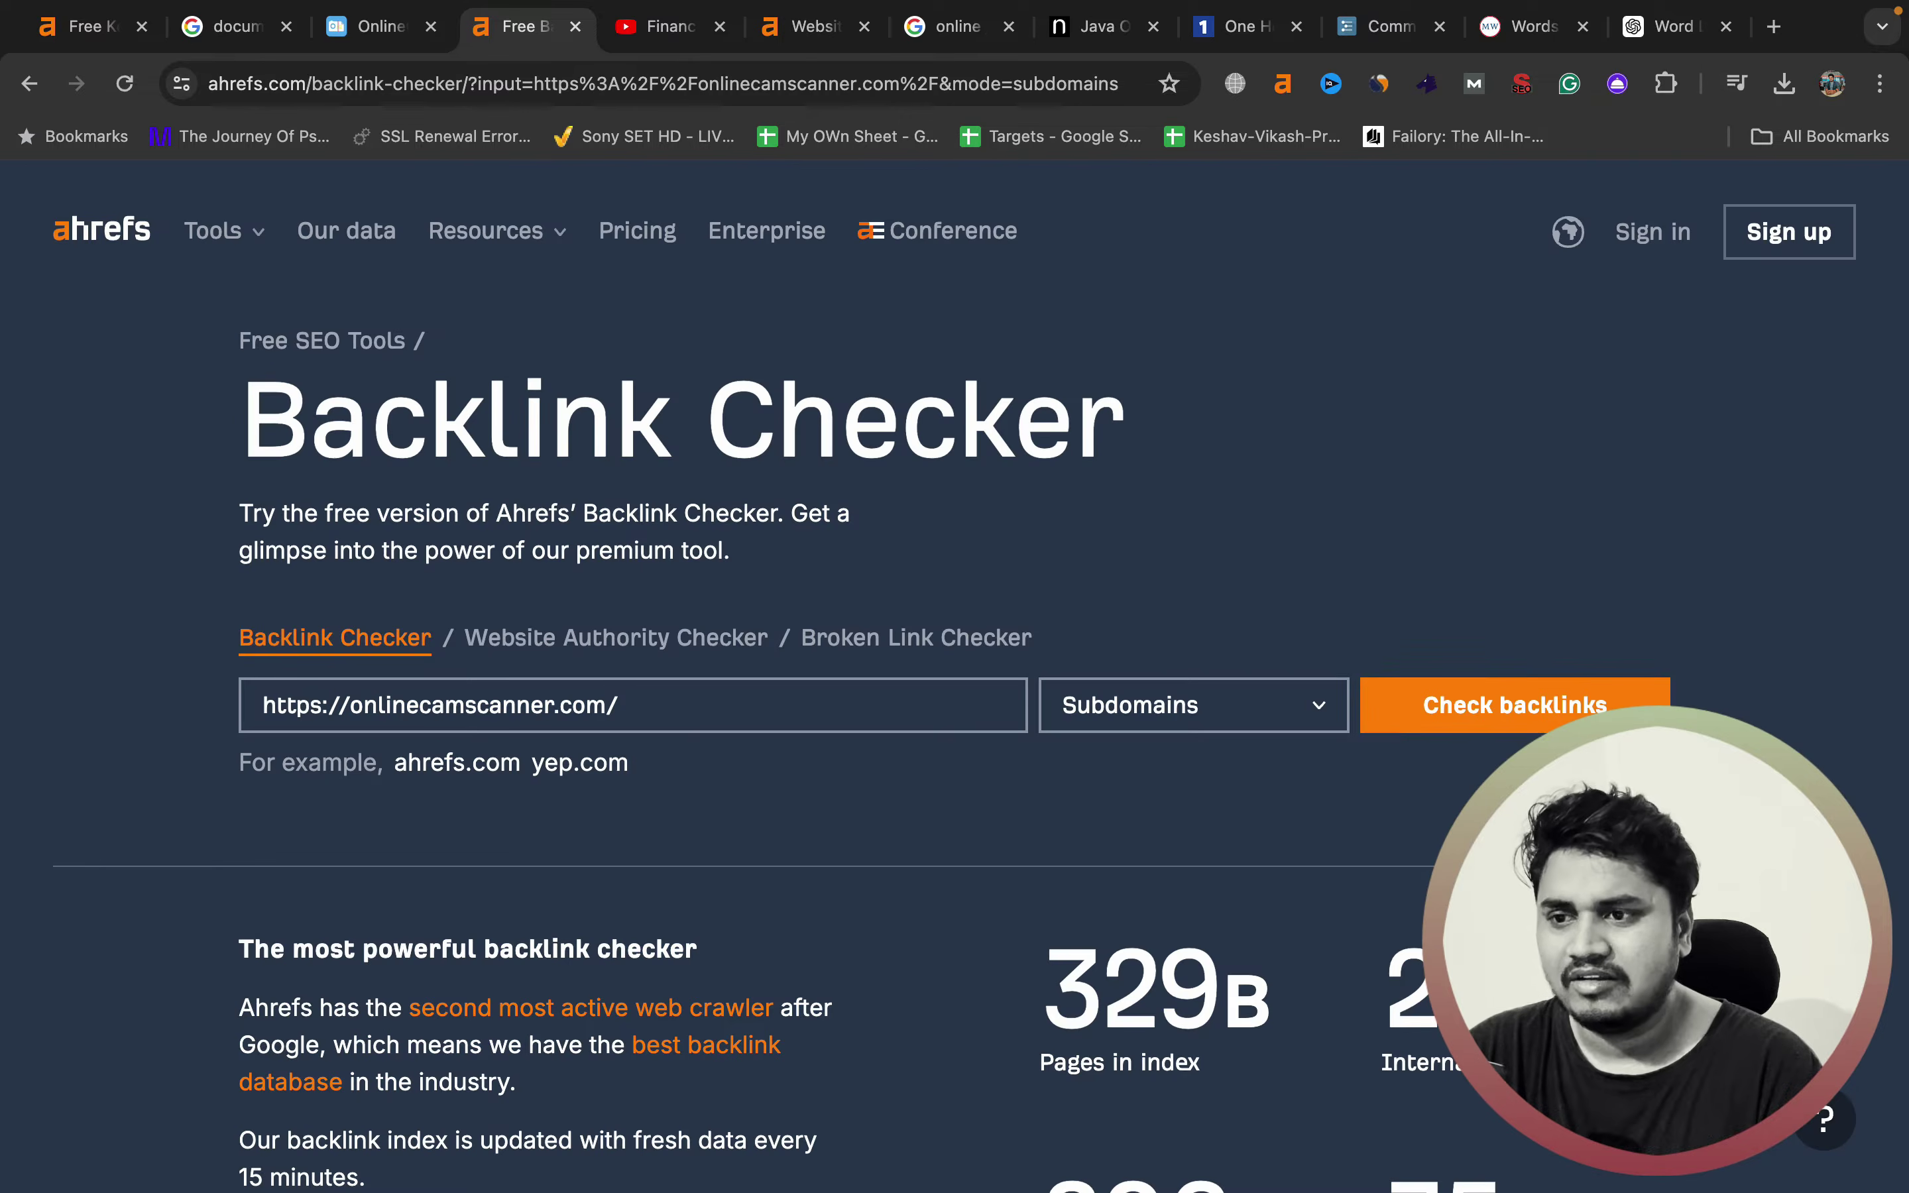
{"action": "left_click", "coordinate": [813, 25]}
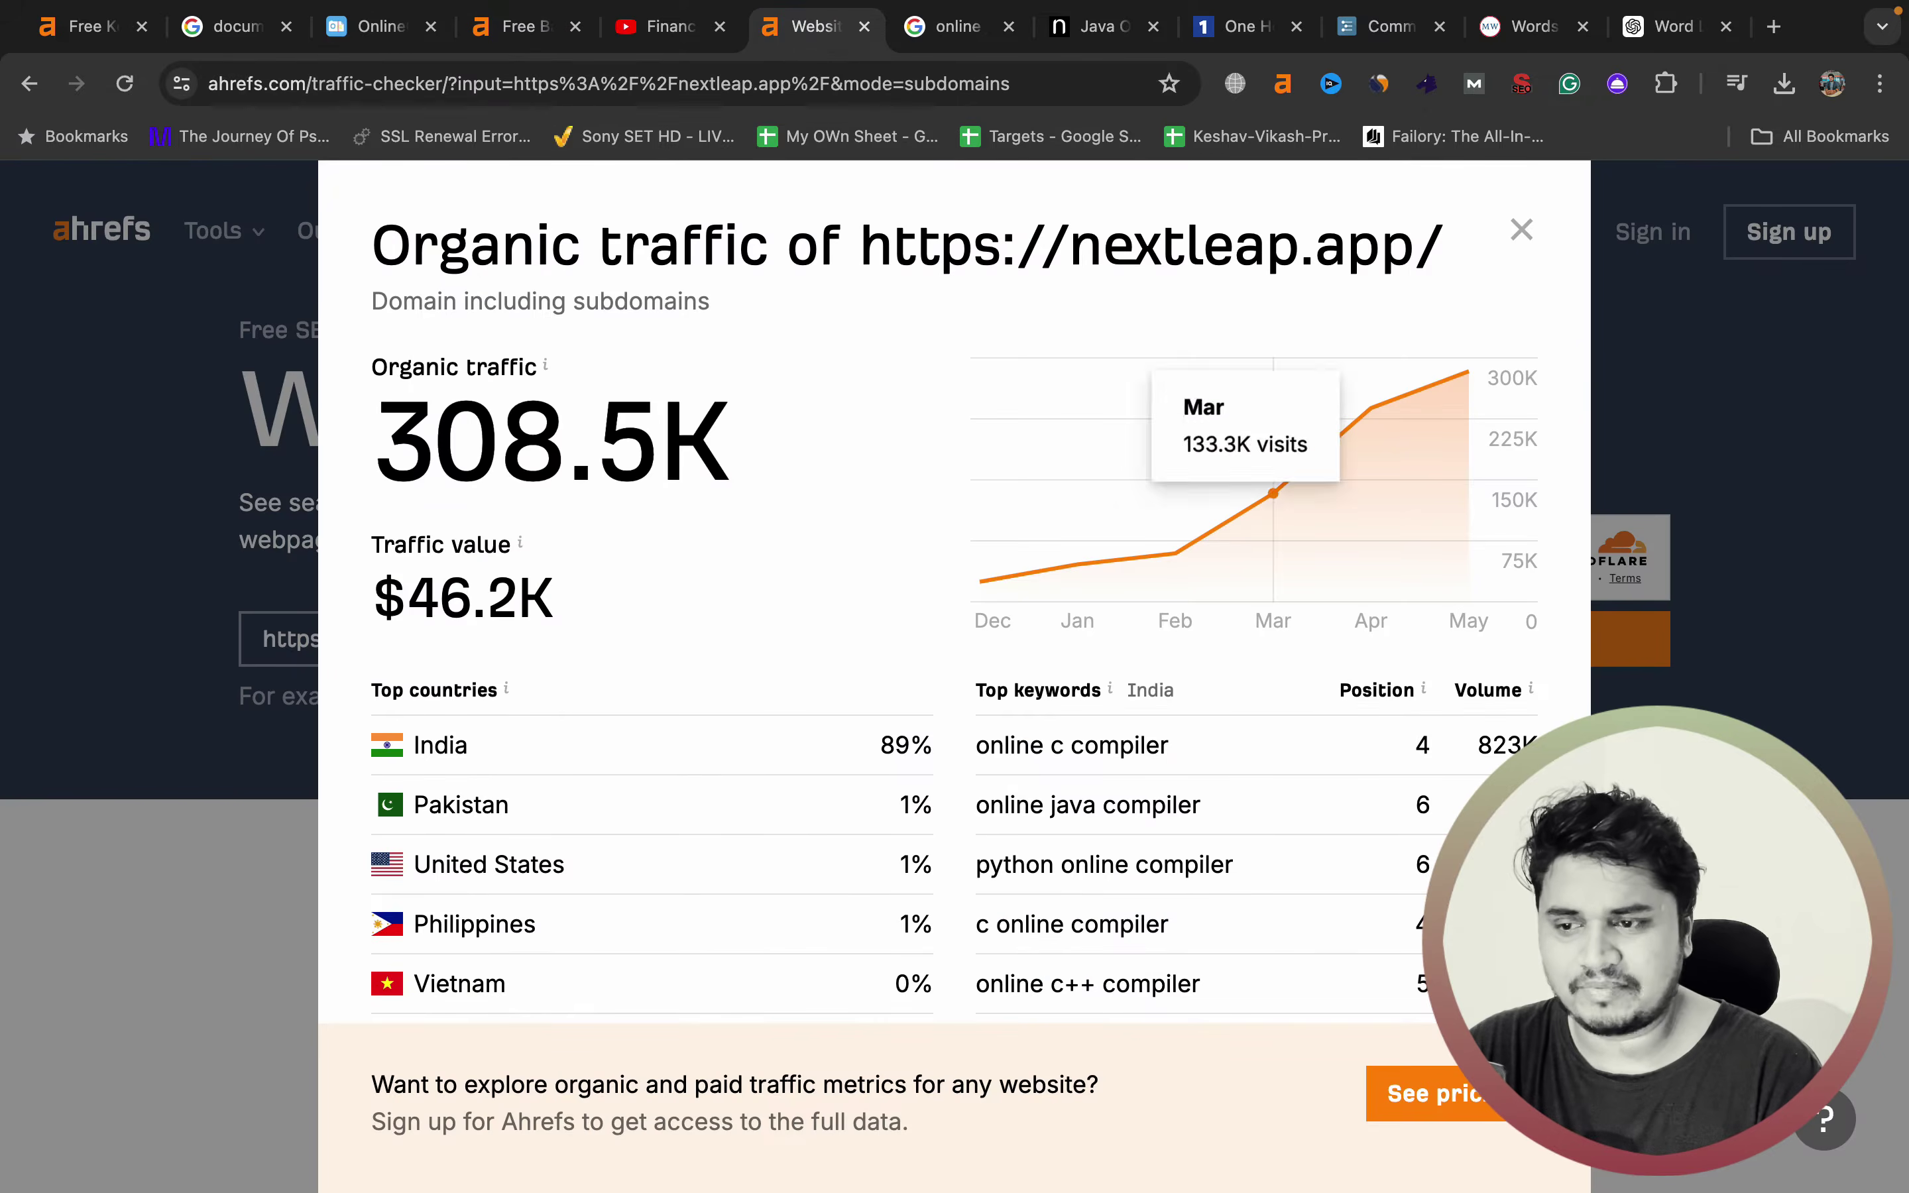
{"action": "left_click", "coordinate": [1520, 230]}
{"action": "triple_click", "coordinate": [293, 639]}
{"action": "type", "text": "https://onlinecamscanner.com/"}
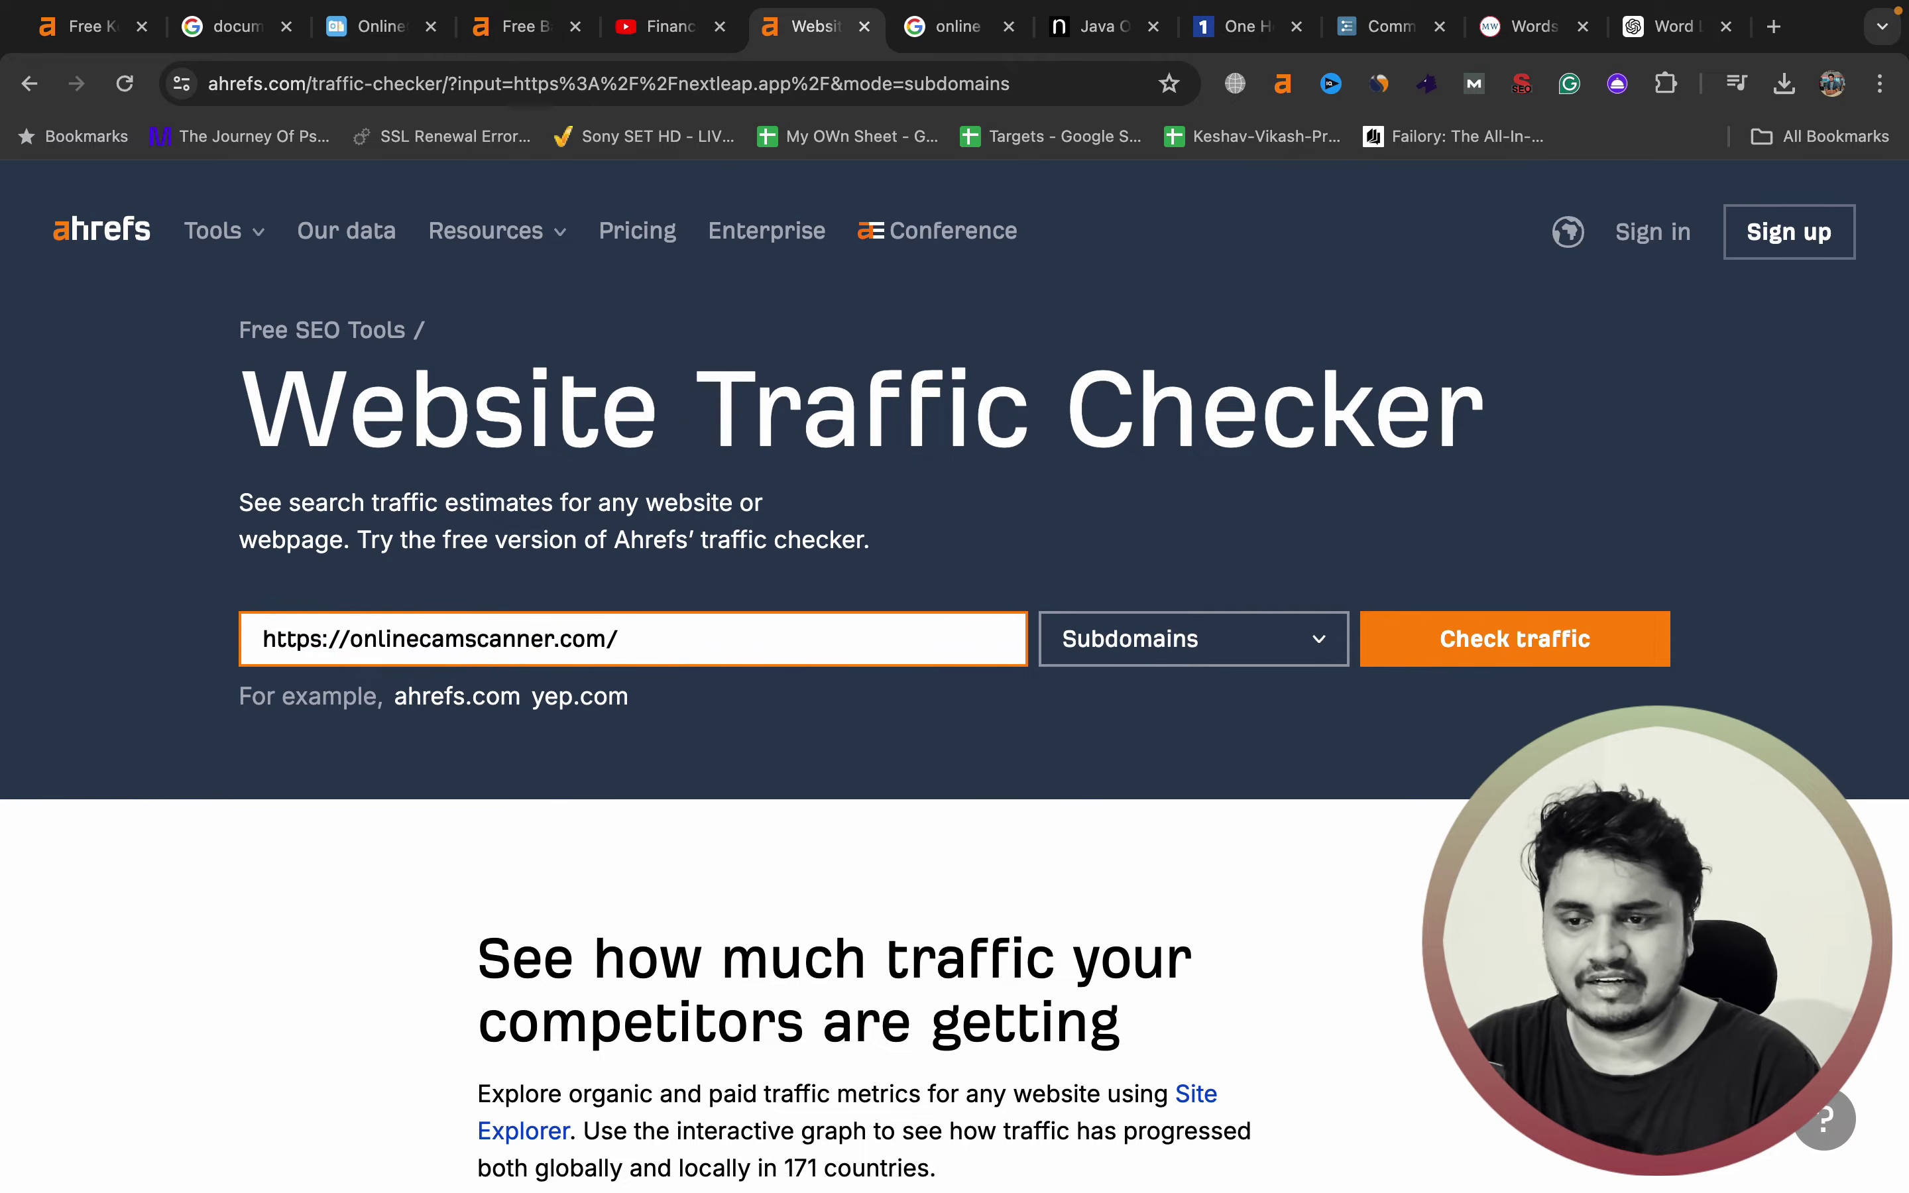
{"action": "key", "text": "Return"}
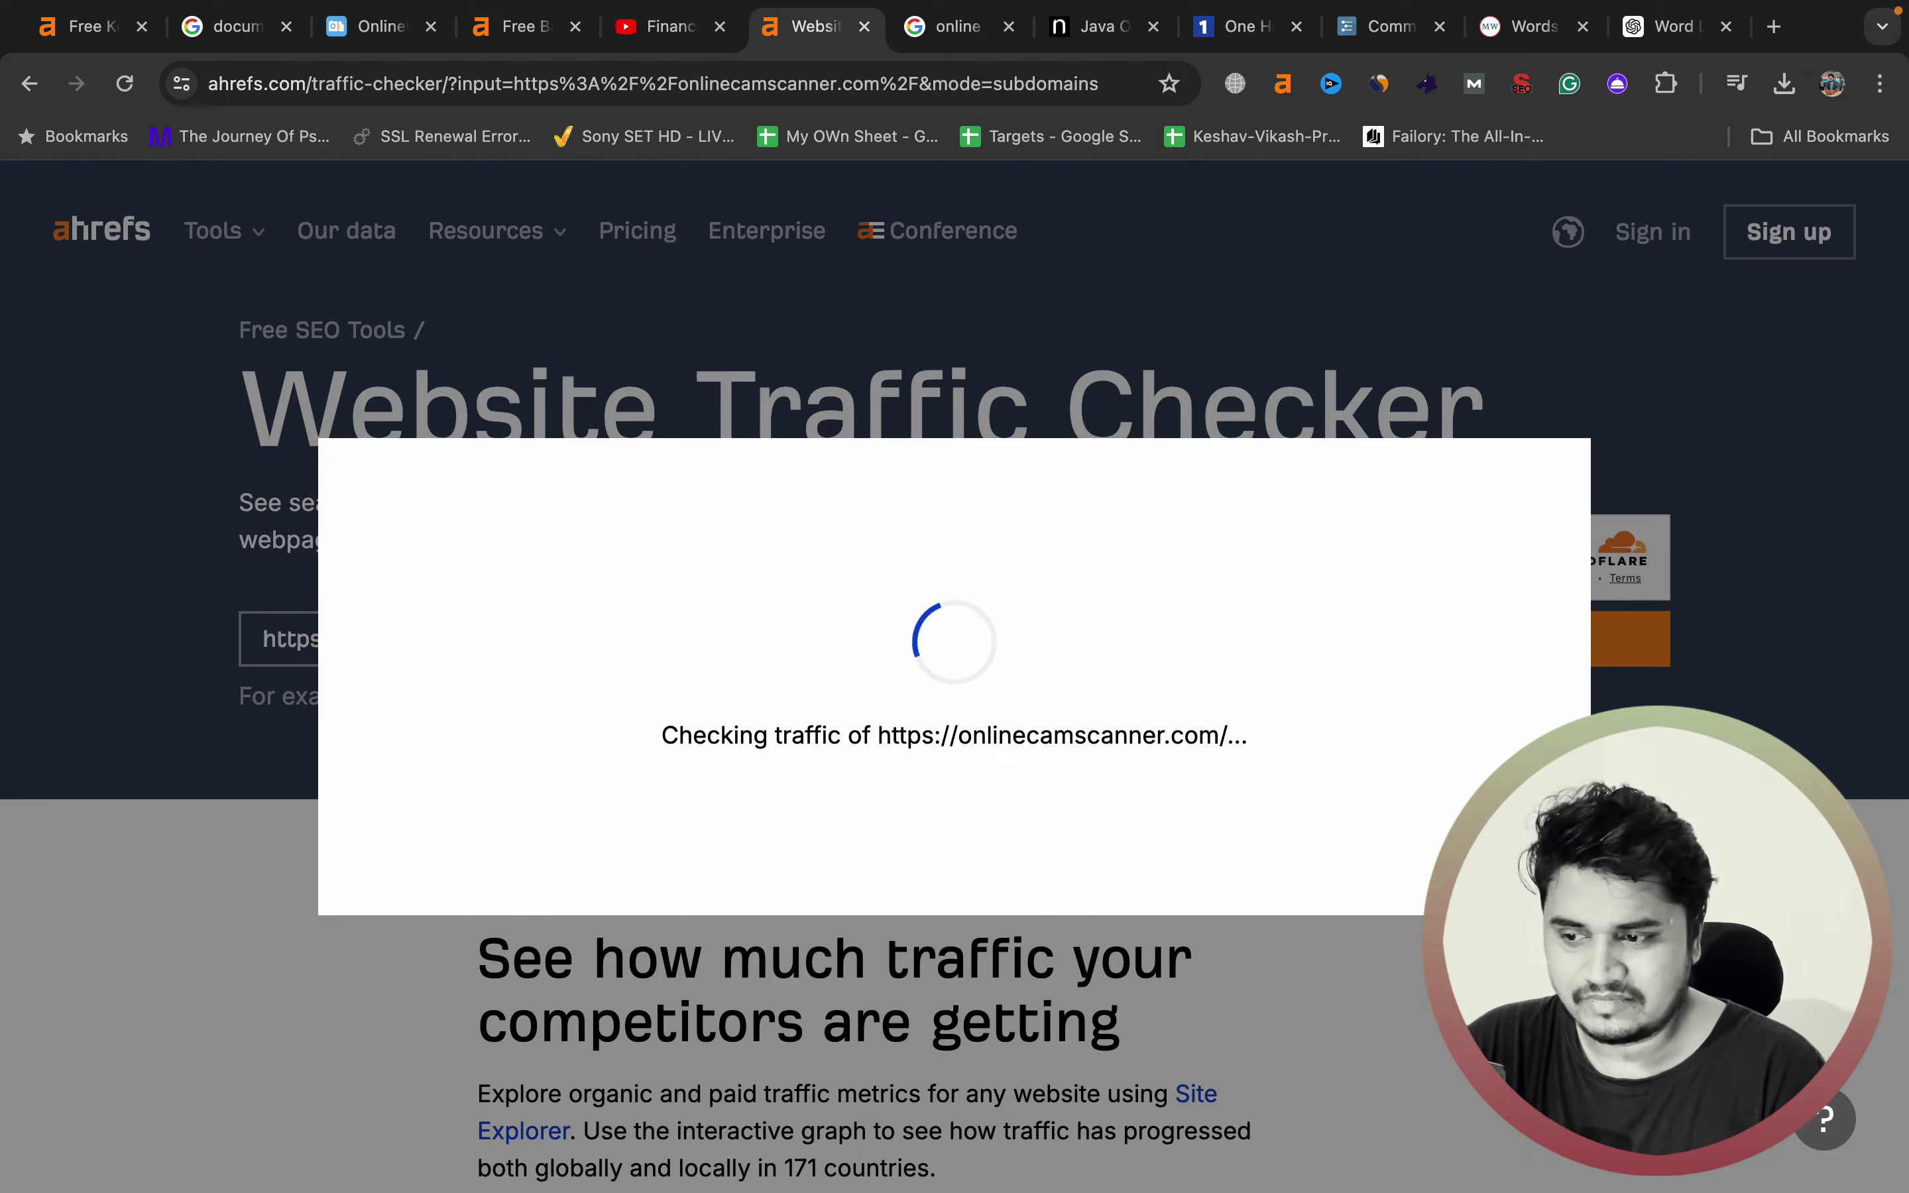
- Examine the onlinecamscanner.com traffic report, covering its monthly trend, top countries, top keywords and top pages, and highlight "scan online"
{"action": "scroll", "coordinate": [1175, 568], "scroll_direction": "down", "scroll_amount": 3}
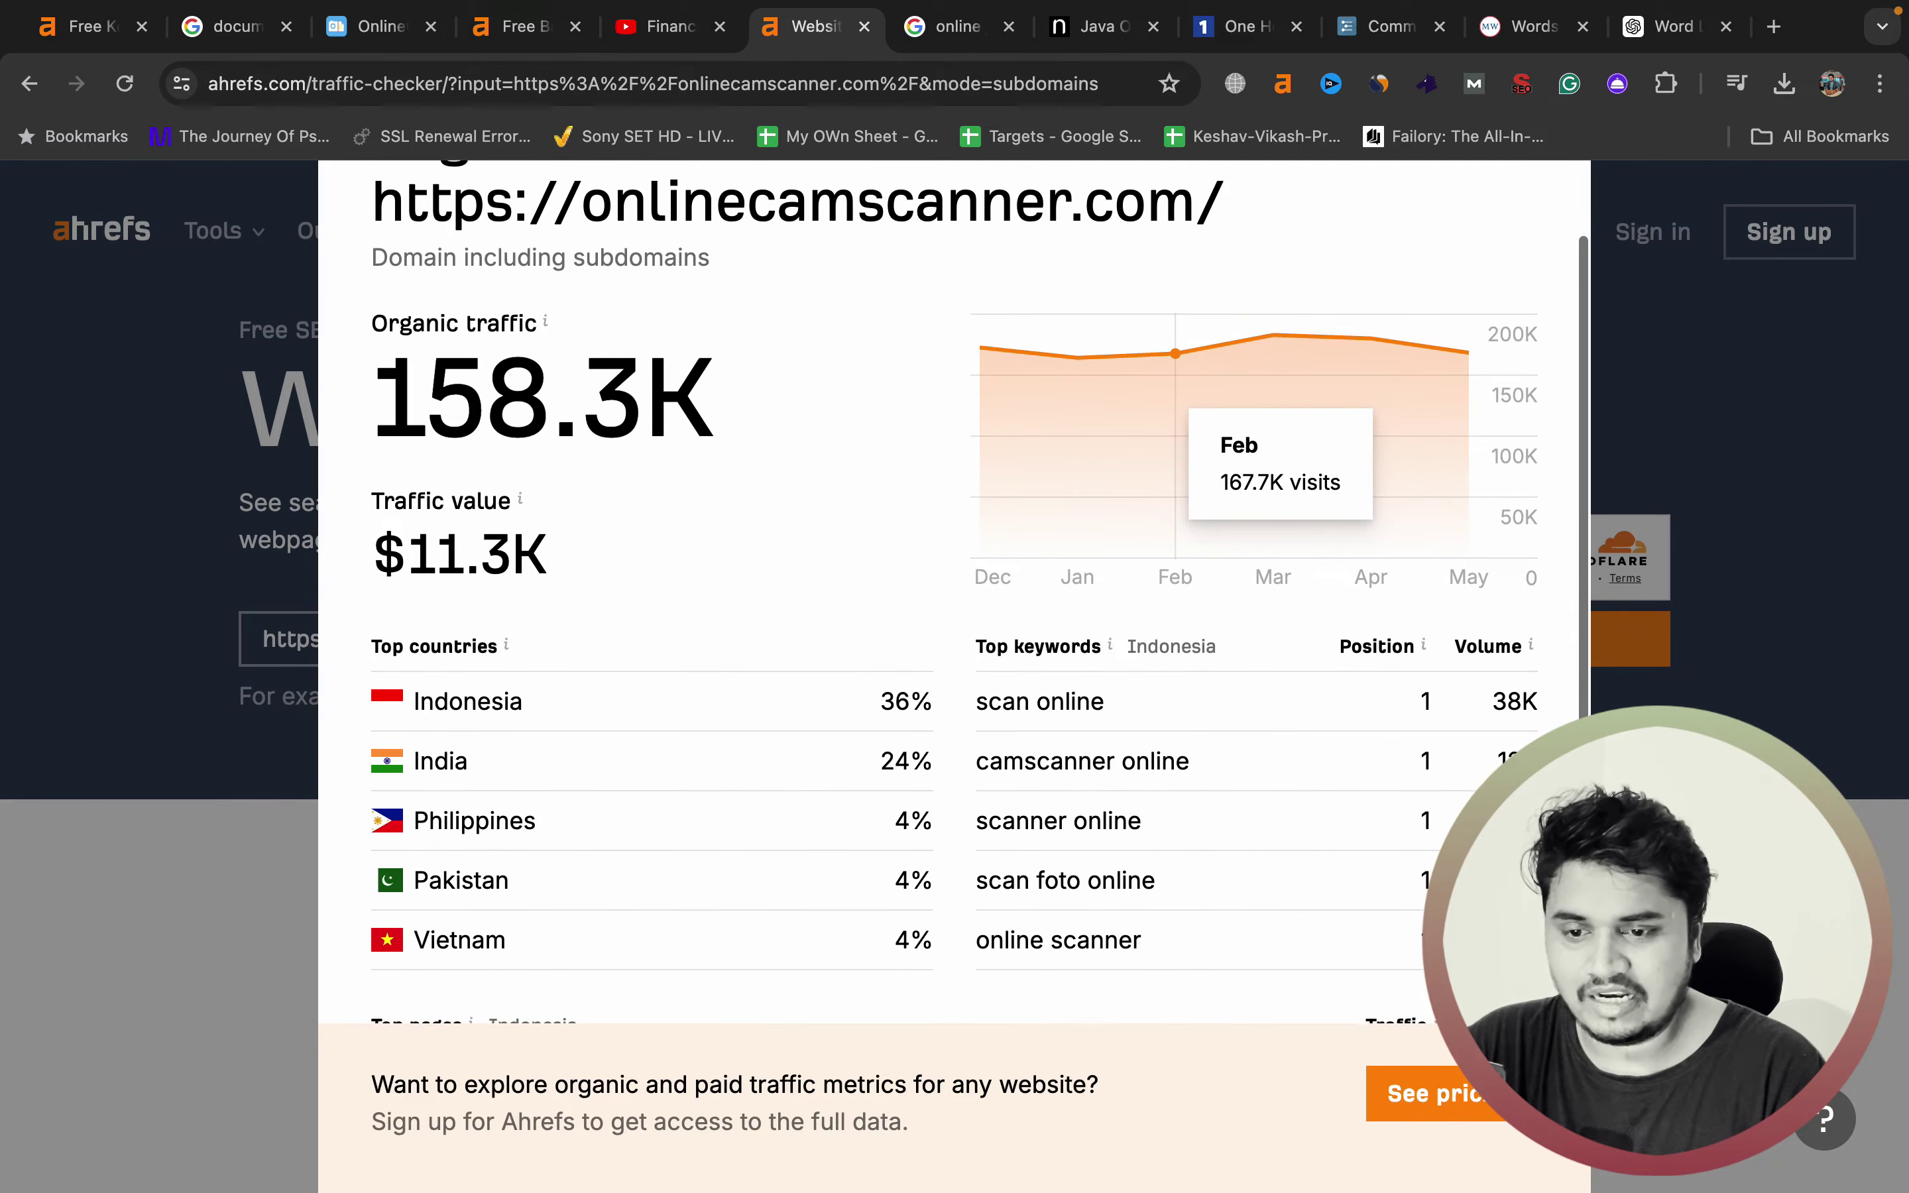
{"action": "left_click_drag", "start_coordinate": [976, 672], "coordinate": [1103, 672]}
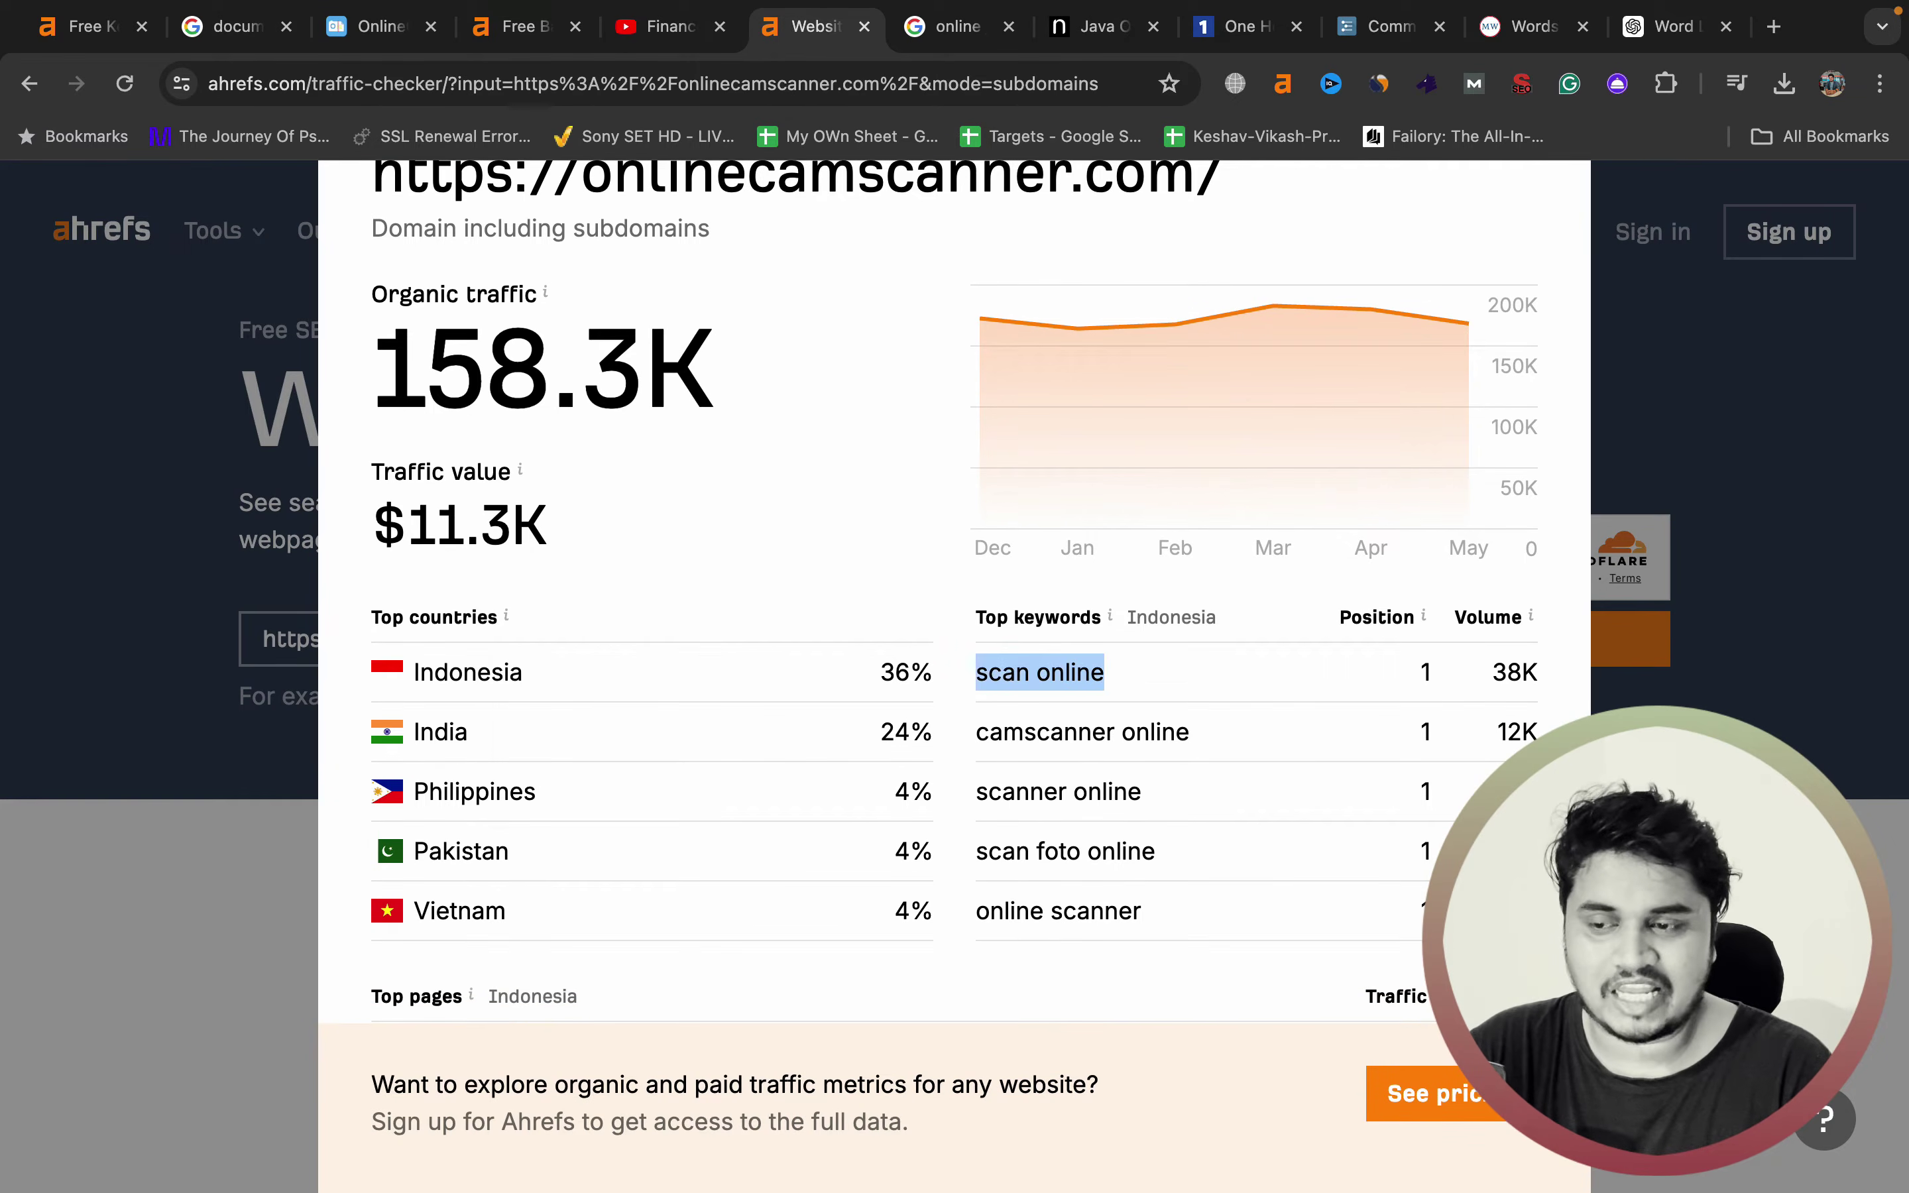
{"action": "scroll", "coordinate": [953, 592], "scroll_direction": "up", "scroll_amount": 3}
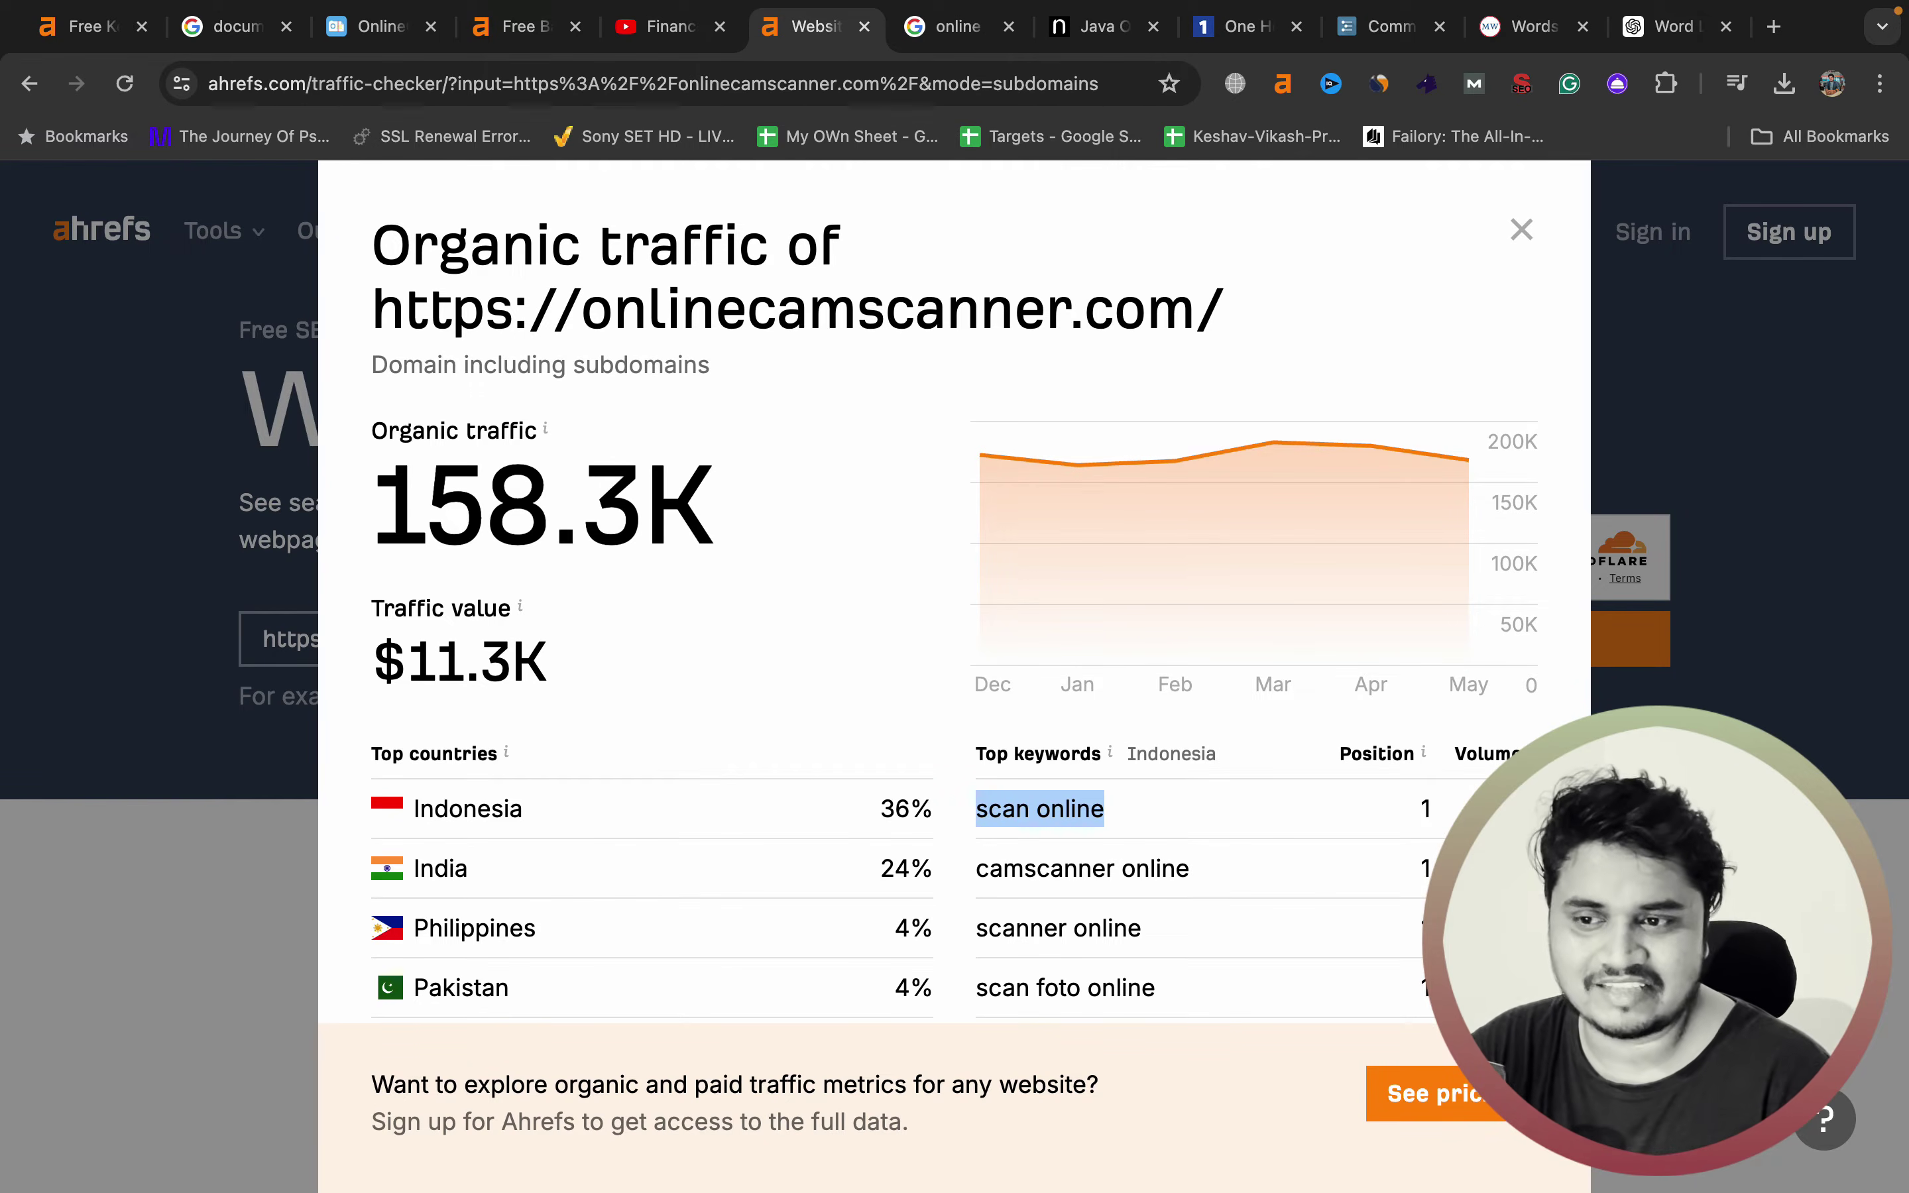
{"action": "scroll", "coordinate": [954, 592], "scroll_direction": "down", "scroll_amount": 6}
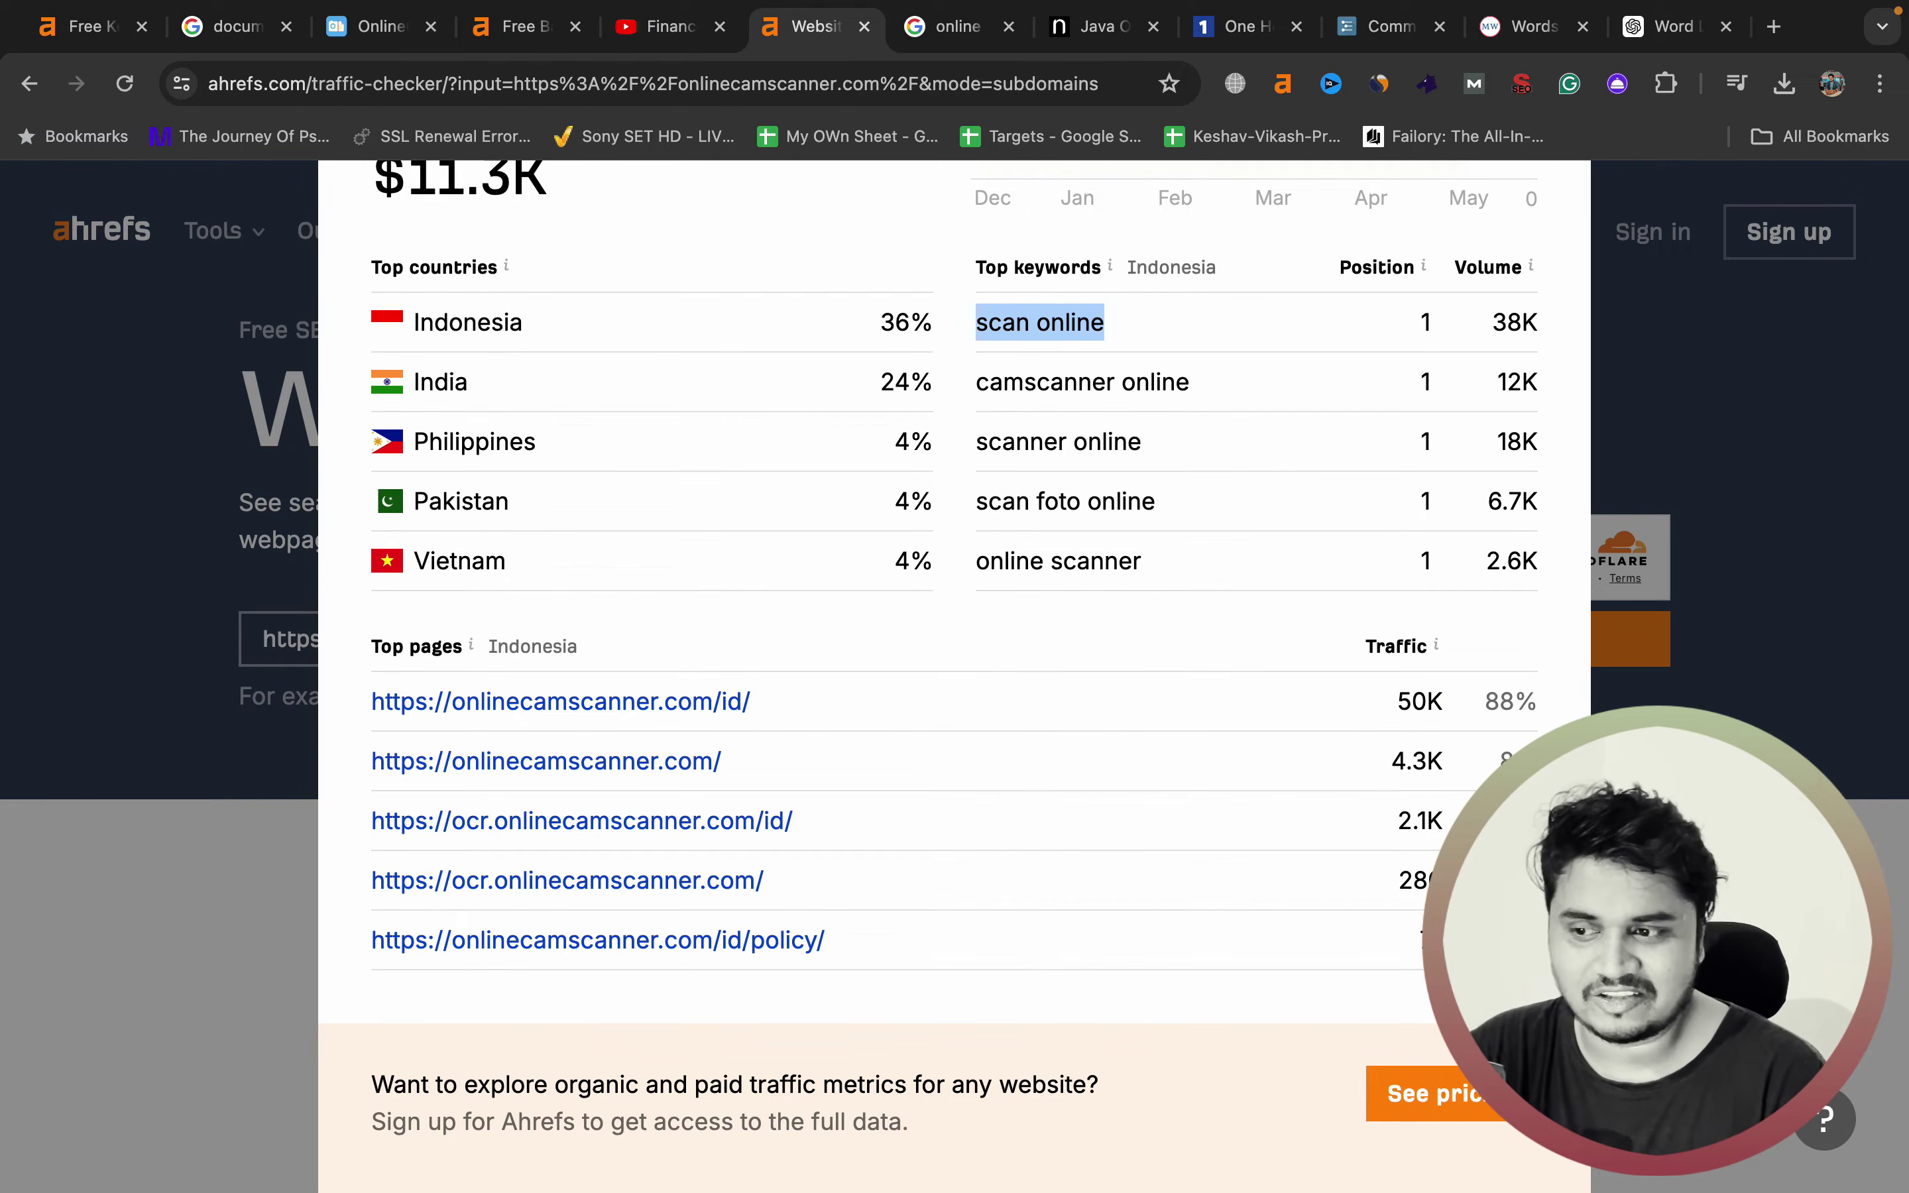
{"action": "scroll", "coordinate": [954, 591], "scroll_direction": "up", "scroll_amount": 6}
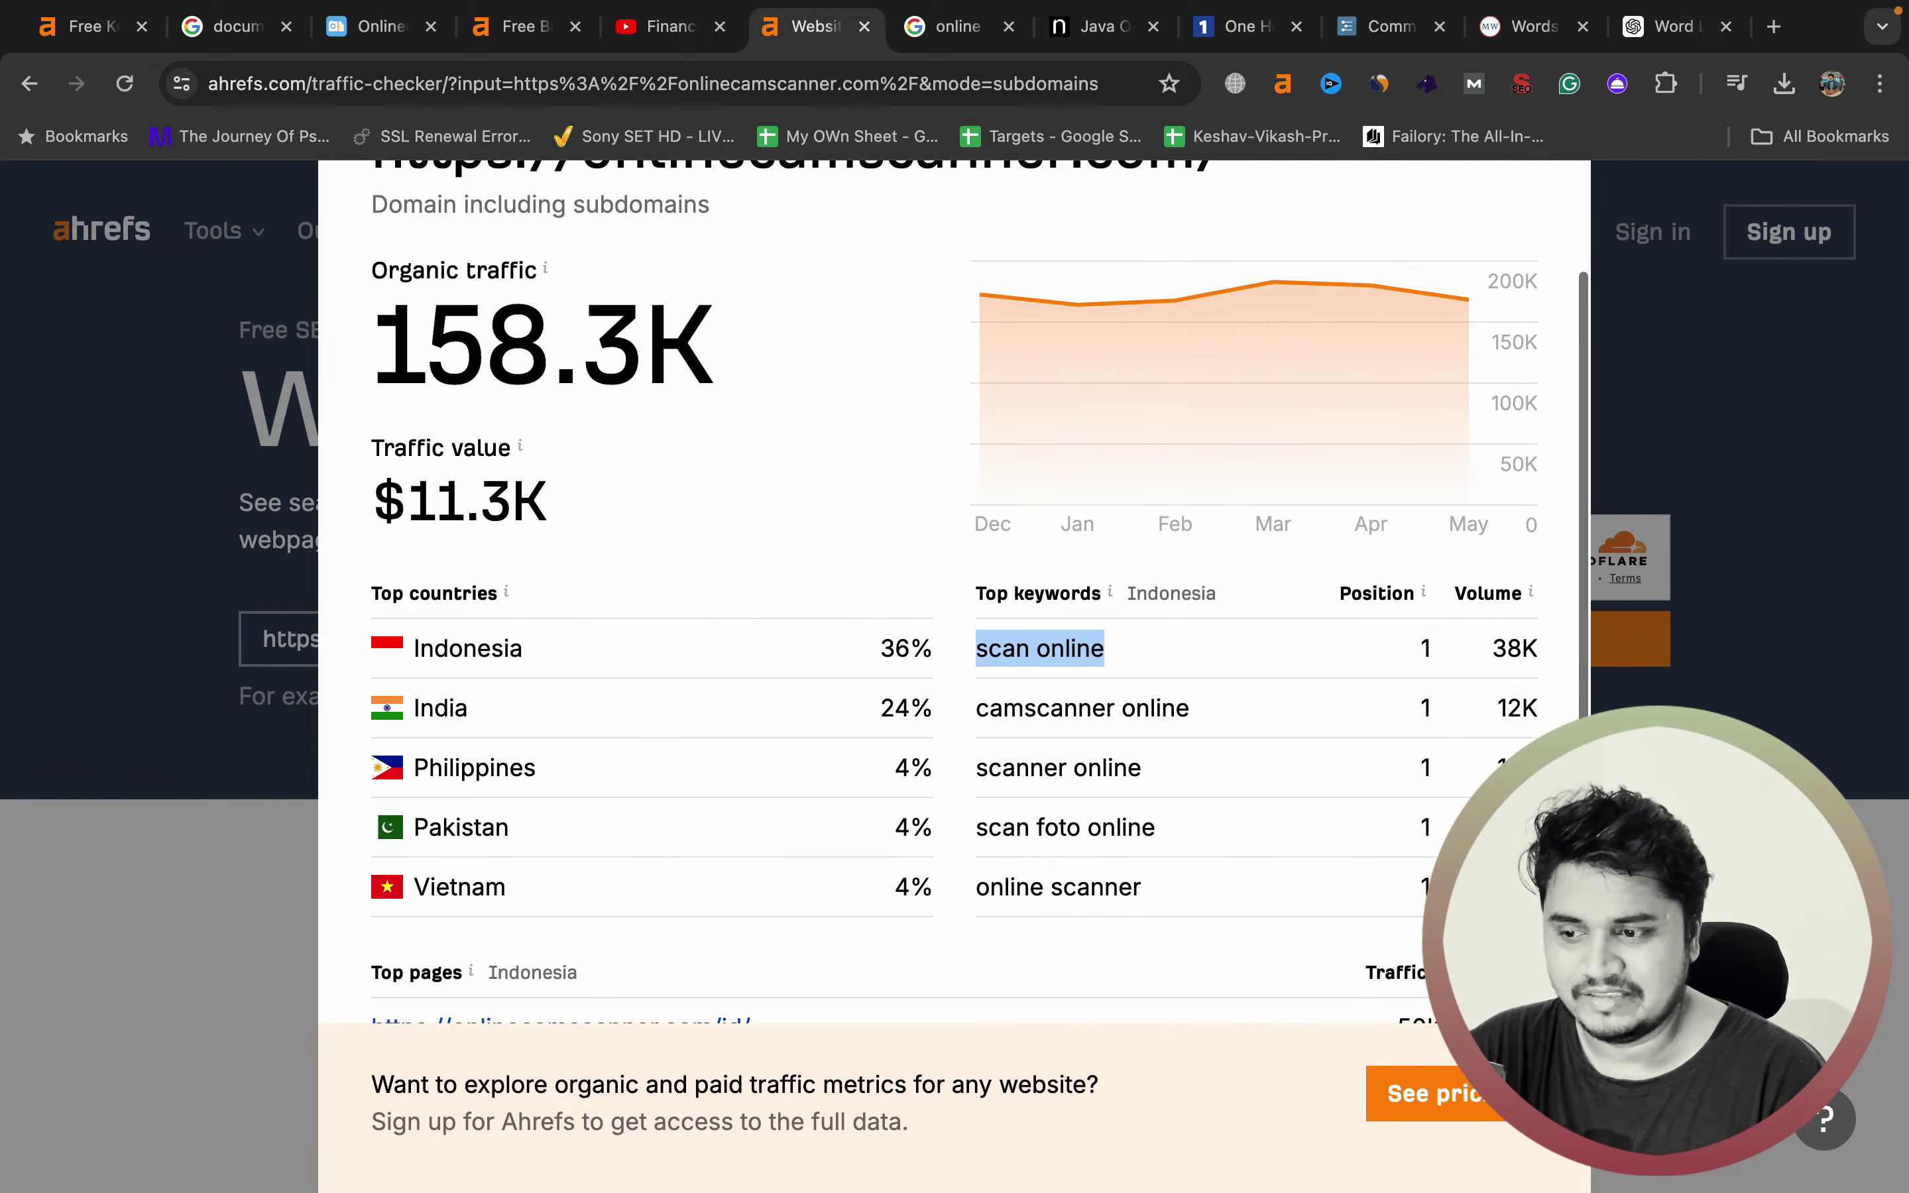
{"action": "scroll", "coordinate": [1176, 552], "scroll_direction": "down", "scroll_amount": 5}
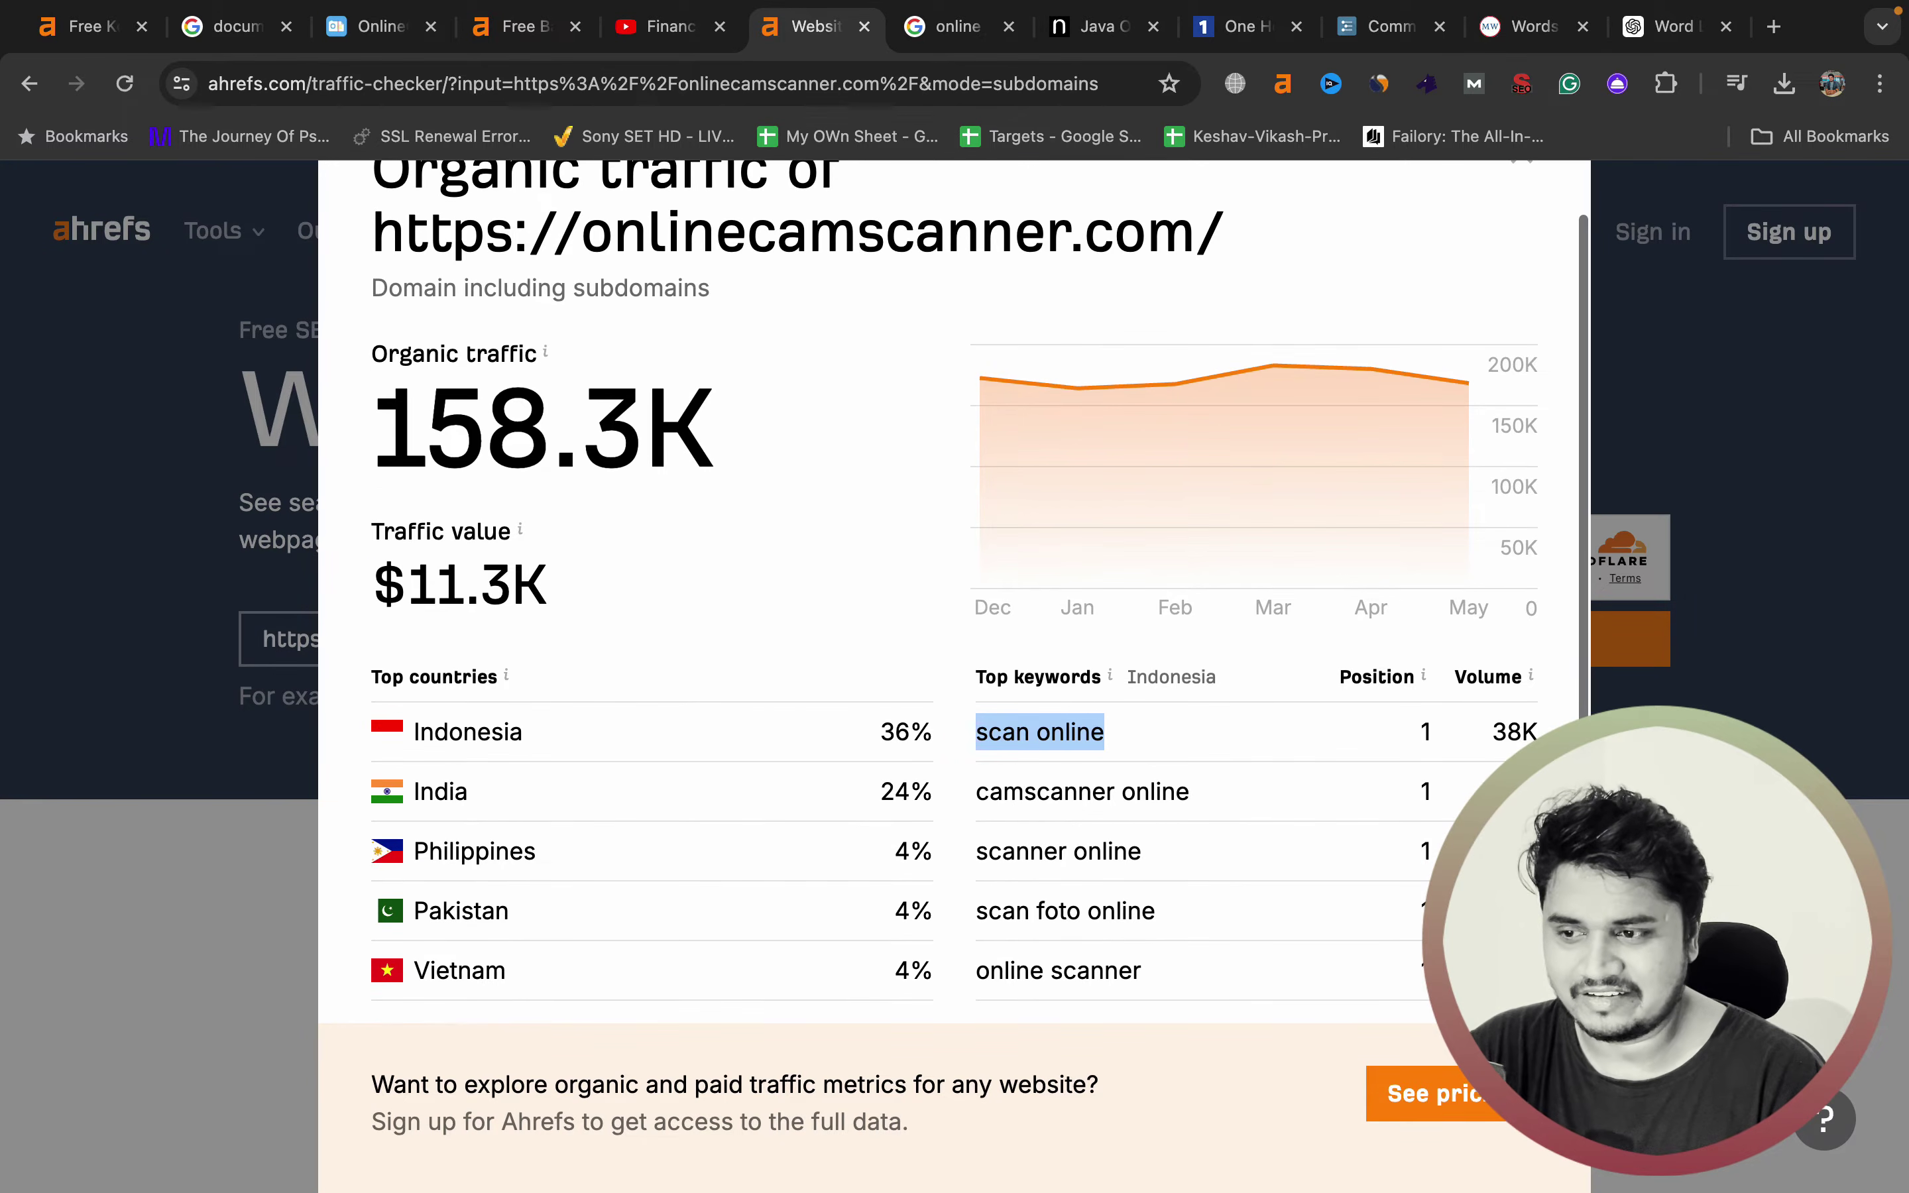
{"action": "scroll", "coordinate": [954, 592], "scroll_direction": "down", "scroll_amount": 1}
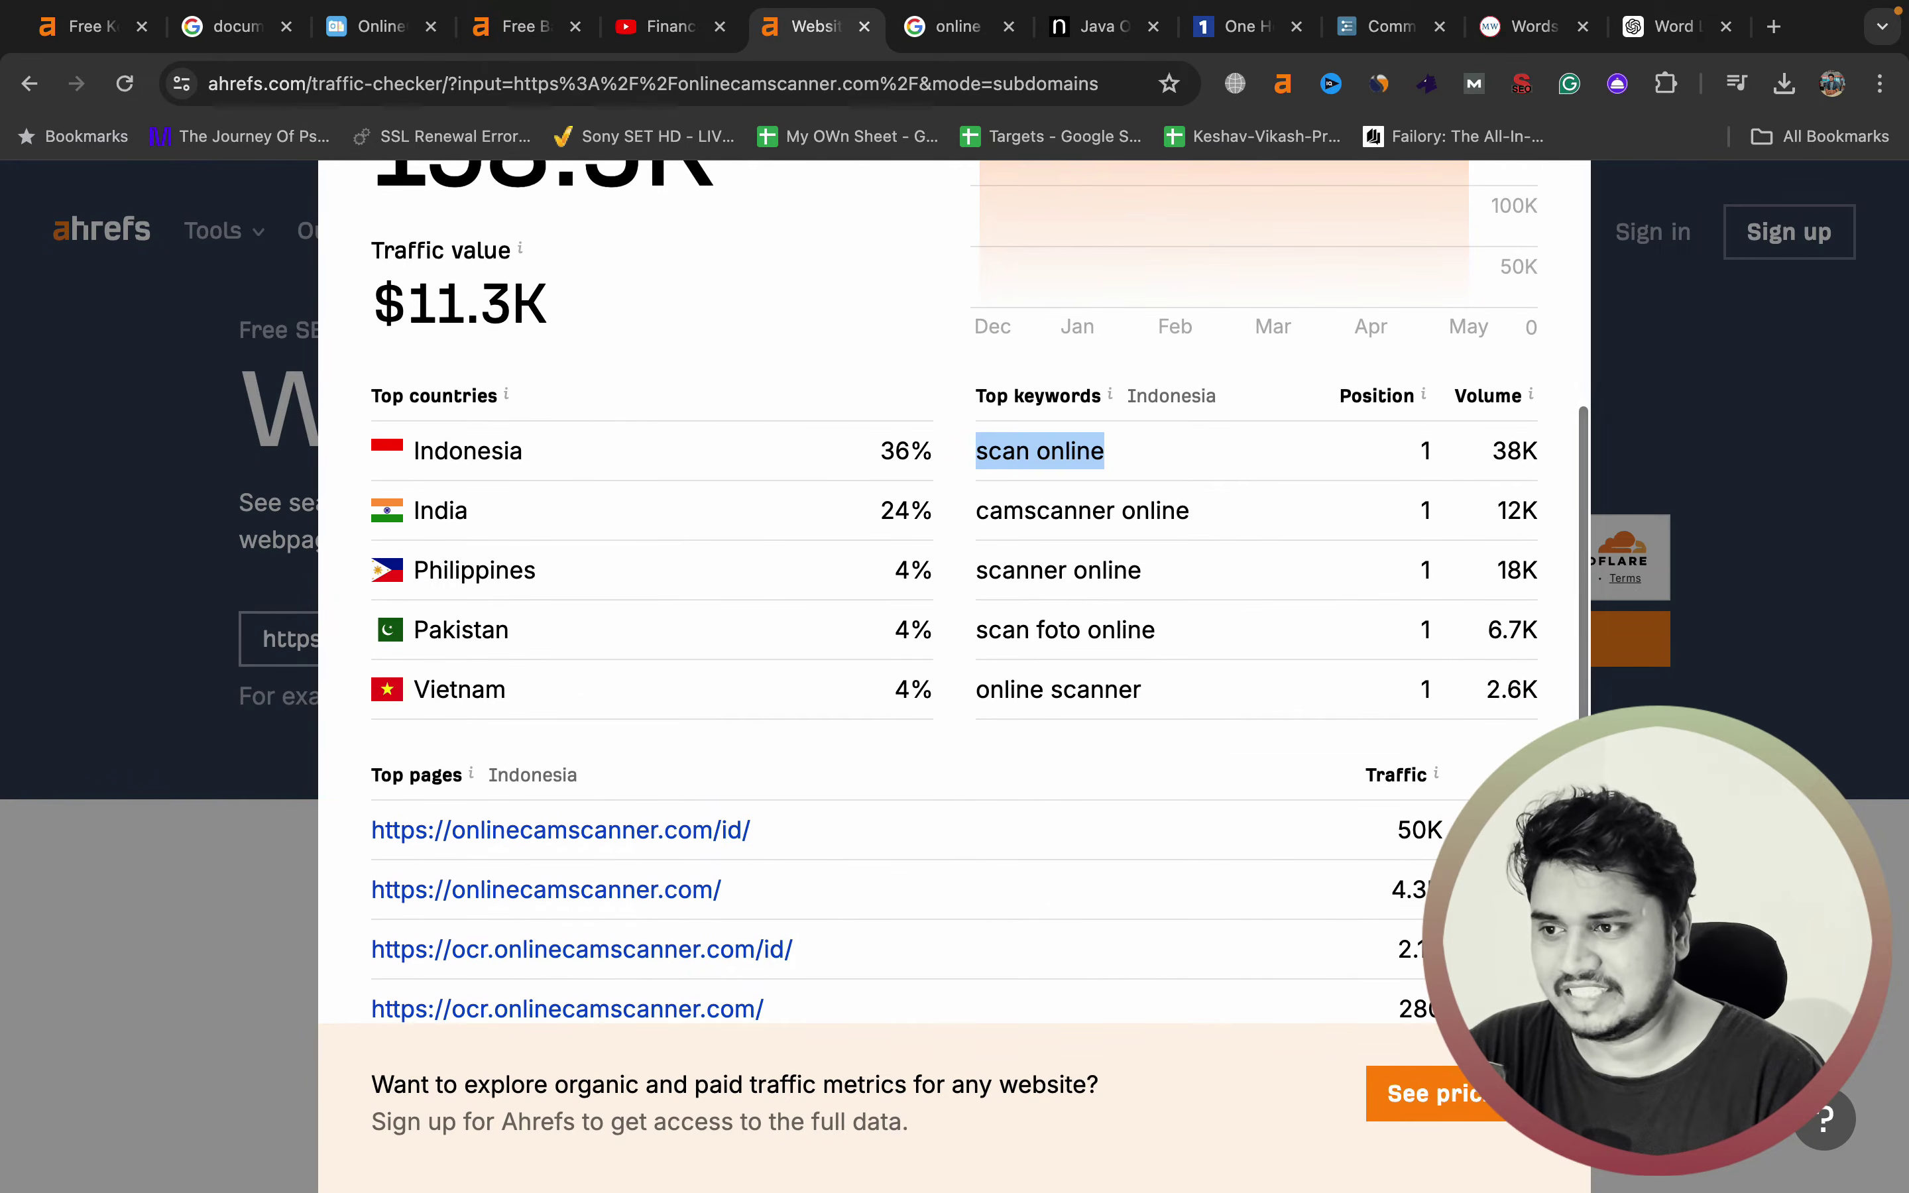
- Close the OnlineCamScanner site and read the remaining Ahrefs "Scanner" keyword ideas to the end of the list
{"action": "left_click", "coordinate": [386, 26]}
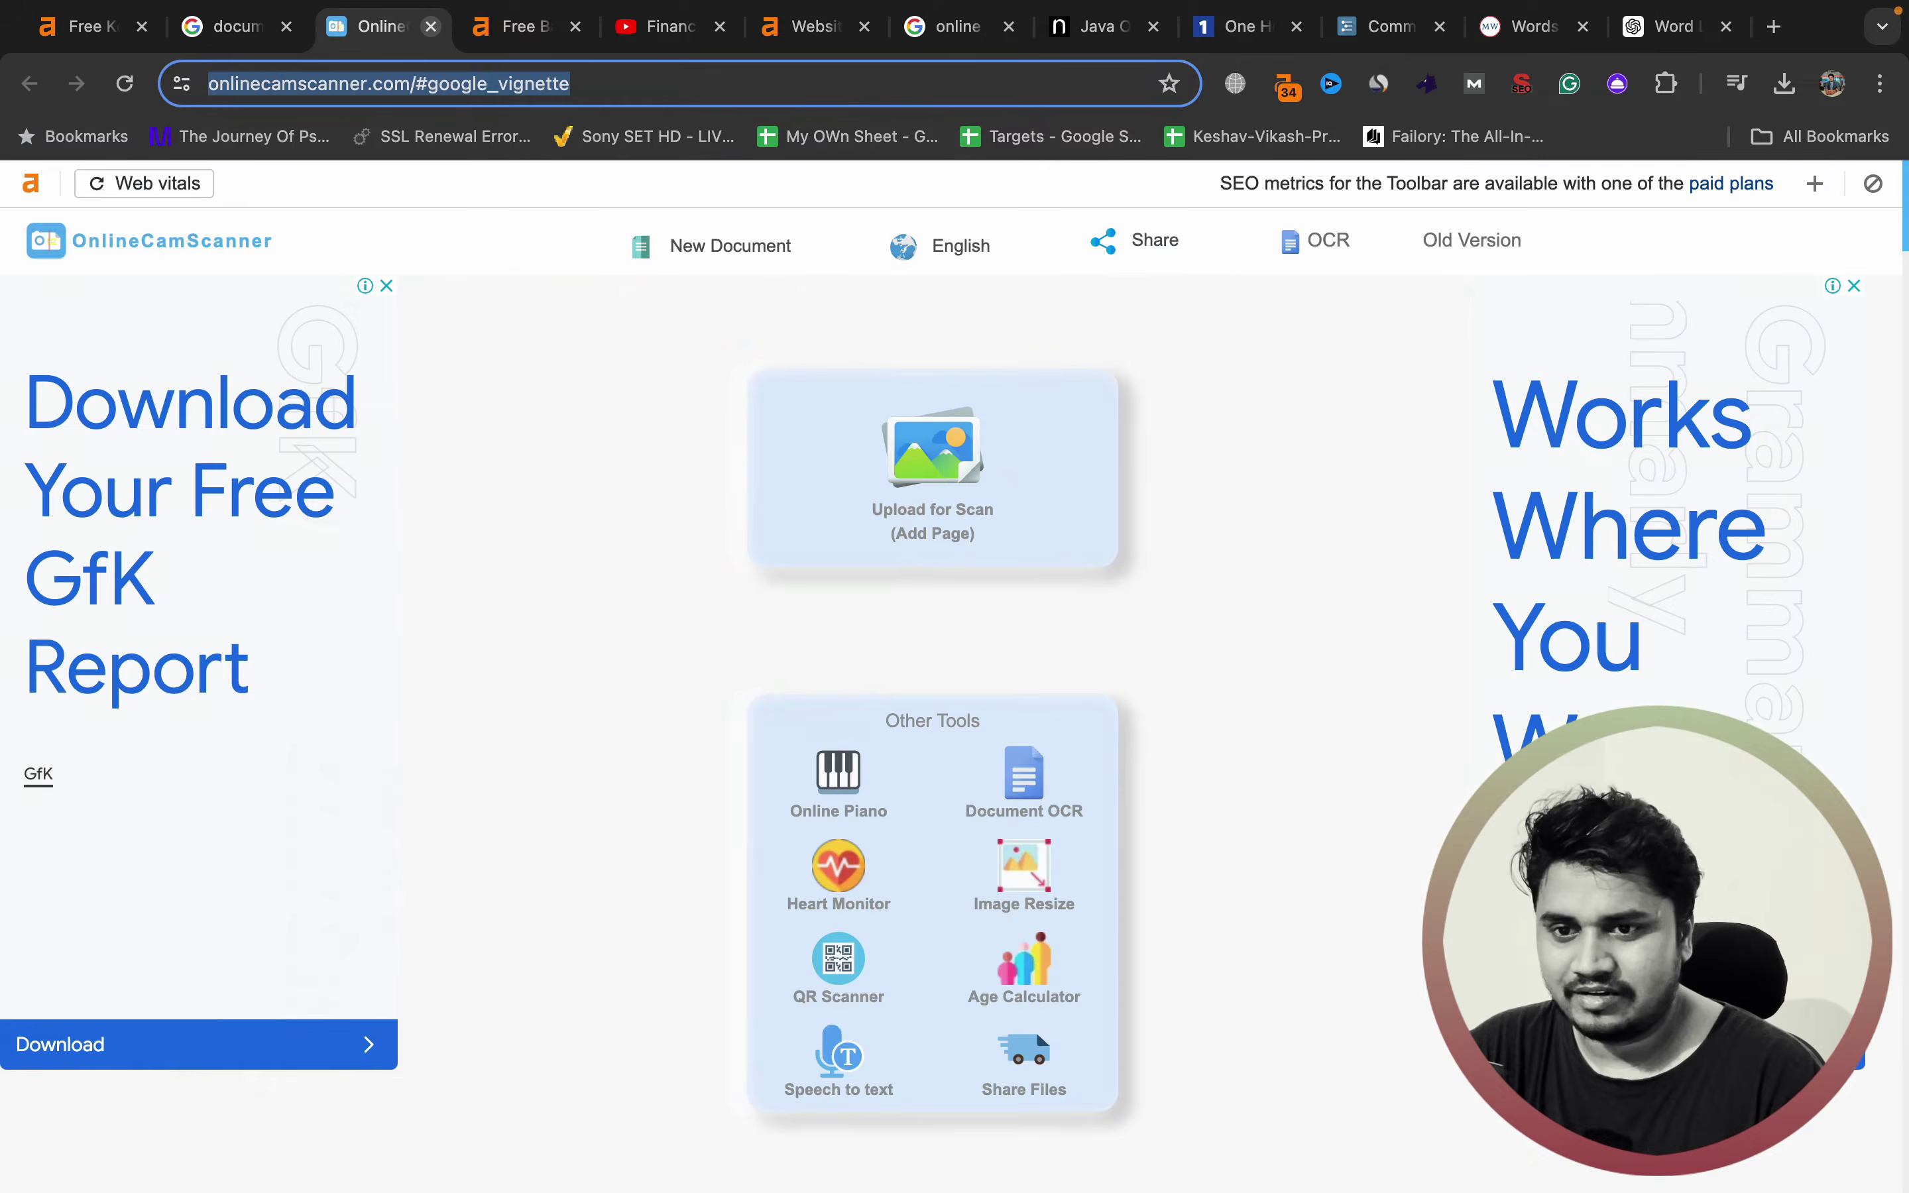
{"action": "left_click", "coordinate": [431, 26]}
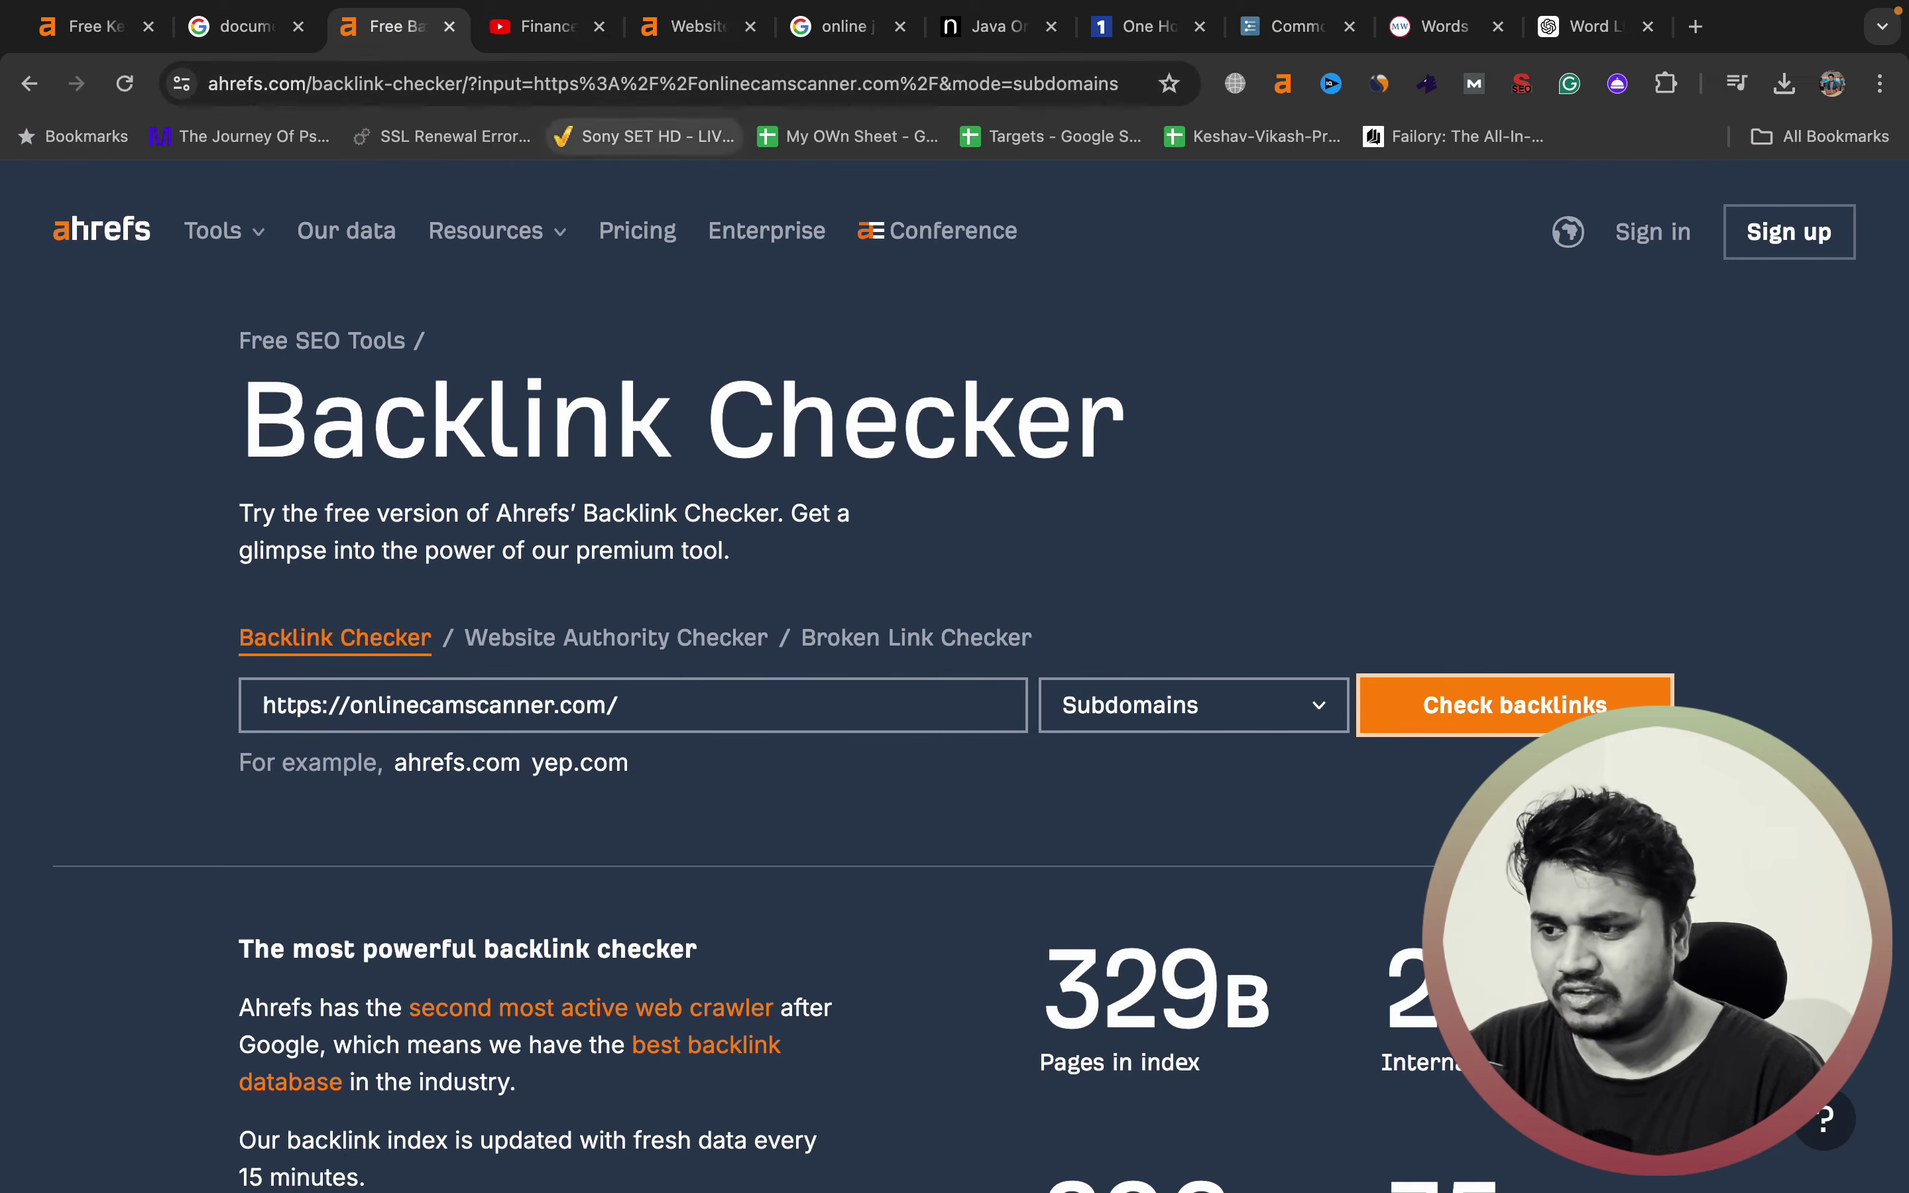
{"action": "left_click", "coordinate": [87, 26]}
{"action": "scroll", "coordinate": [659, 621], "scroll_direction": "down", "scroll_amount": 15}
{"action": "scroll", "coordinate": [660, 621], "scroll_direction": "down", "scroll_amount": 2}
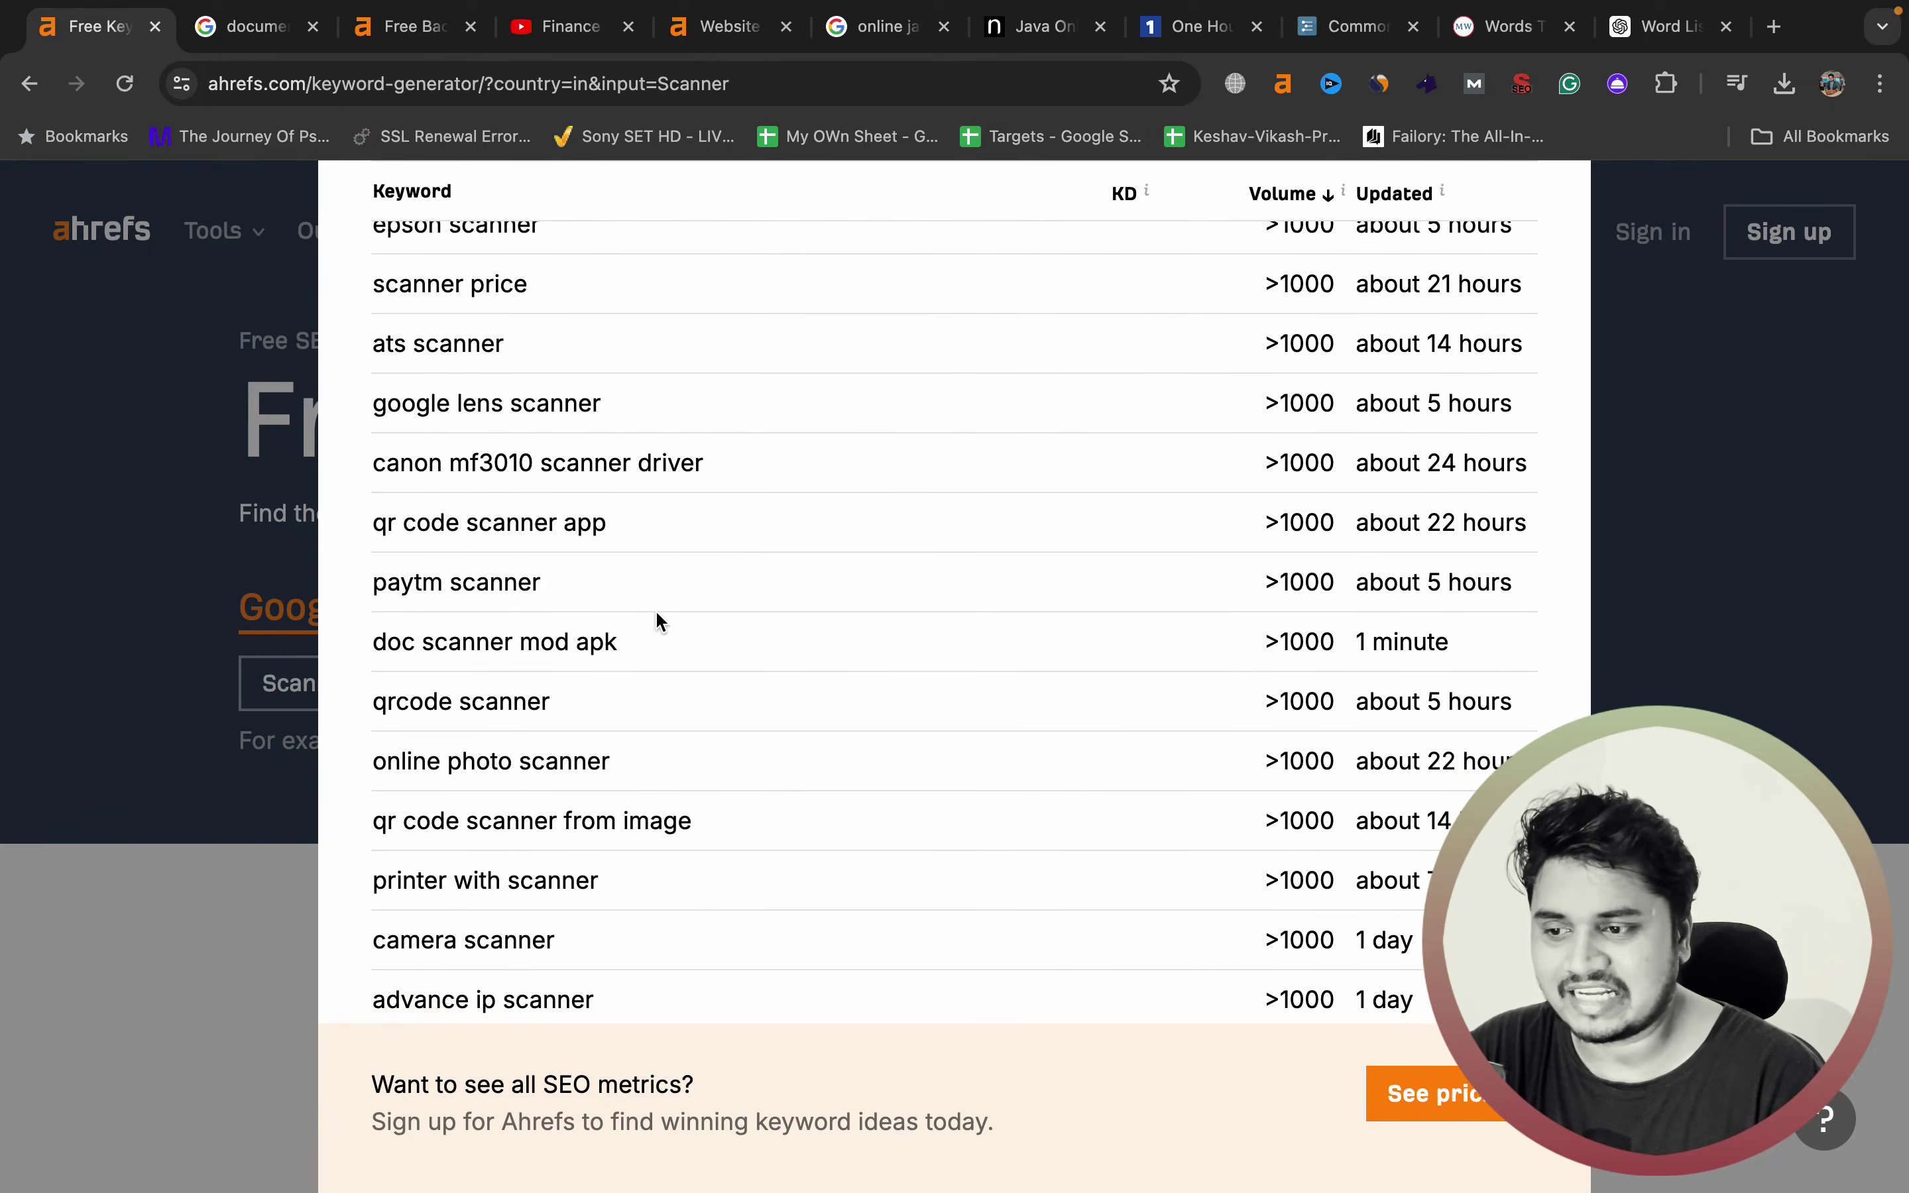
{"action": "scroll", "coordinate": [660, 622], "scroll_direction": "down", "scroll_amount": 6}
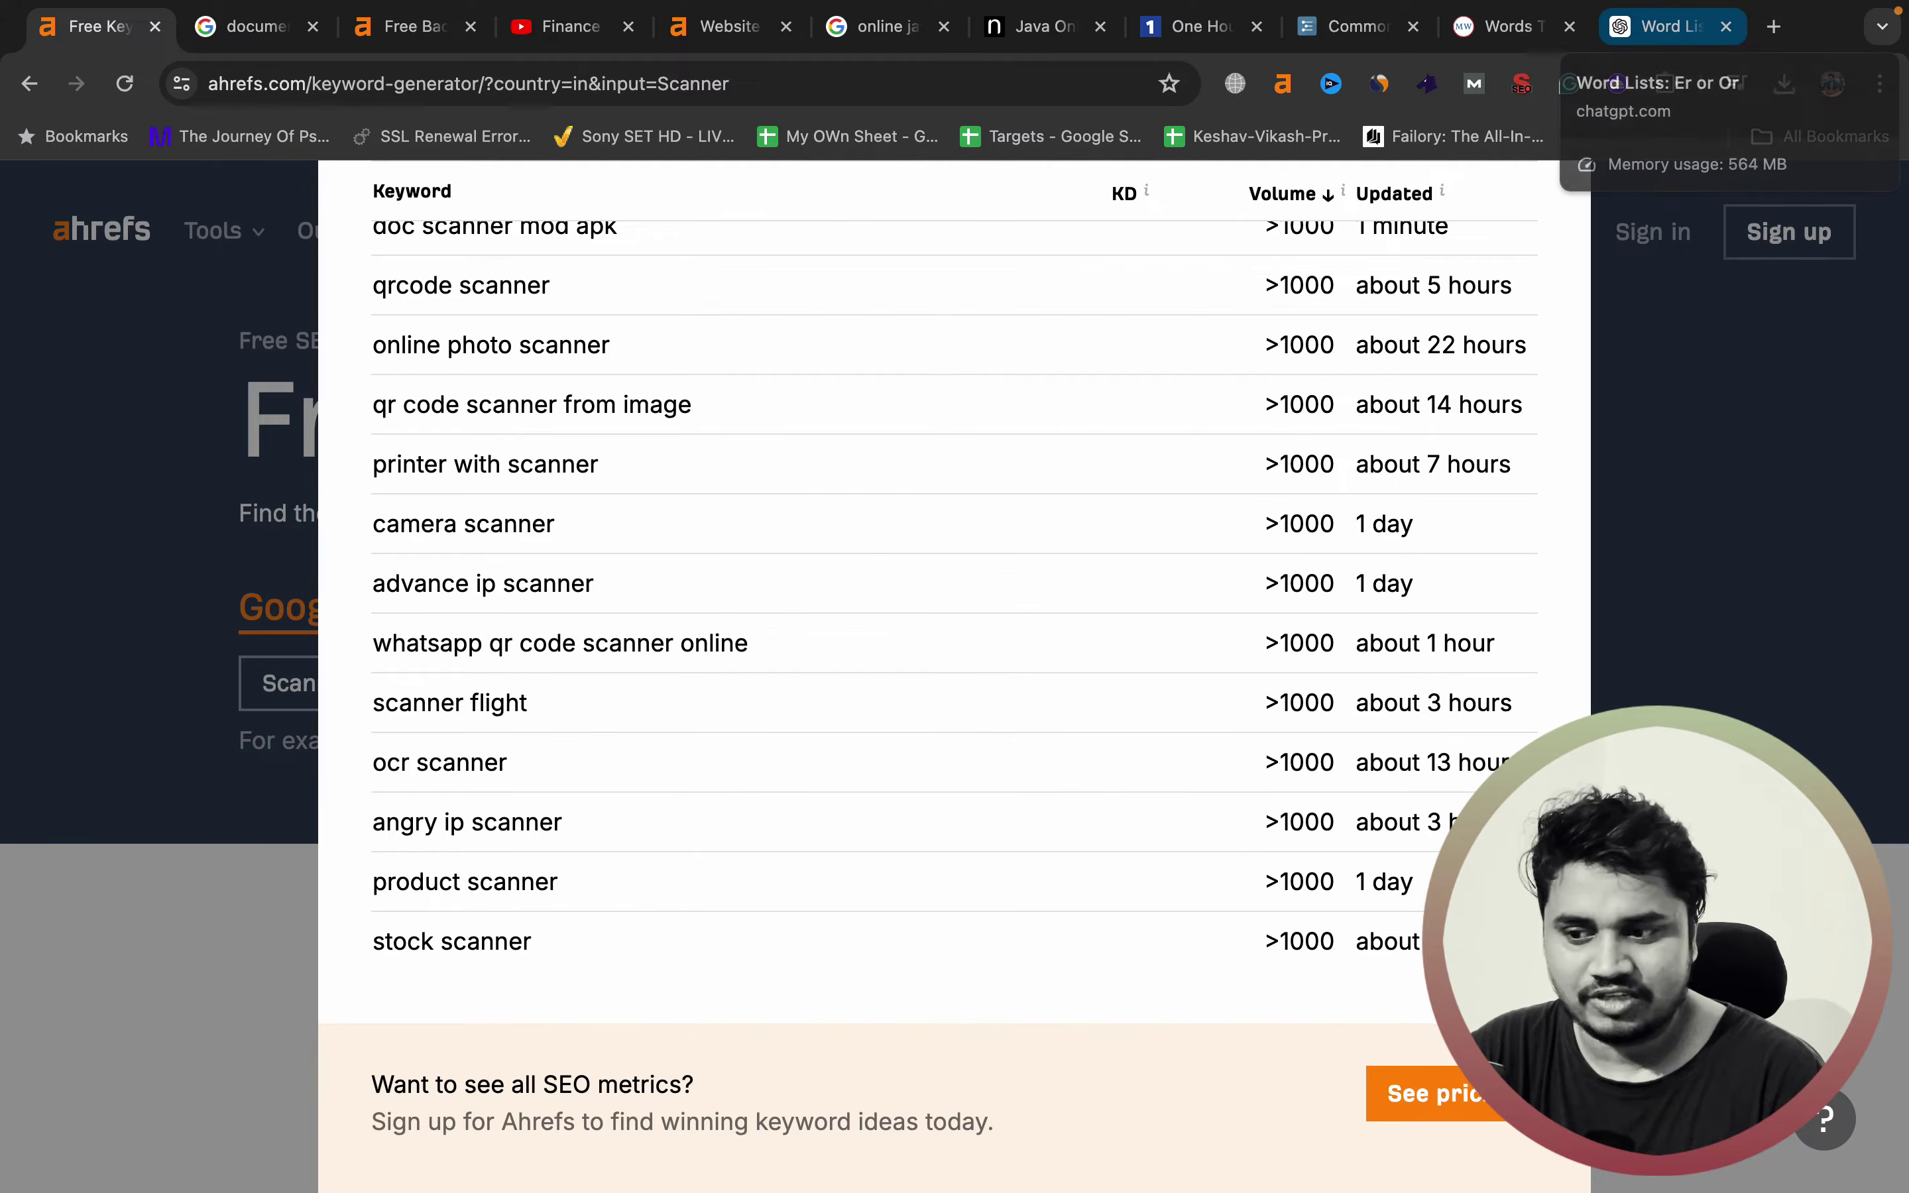
- Add "scanner" below "compiler" in the WorkFlowy Common Words list and start a new empty bullet
{"action": "left_click", "coordinate": [1665, 26]}
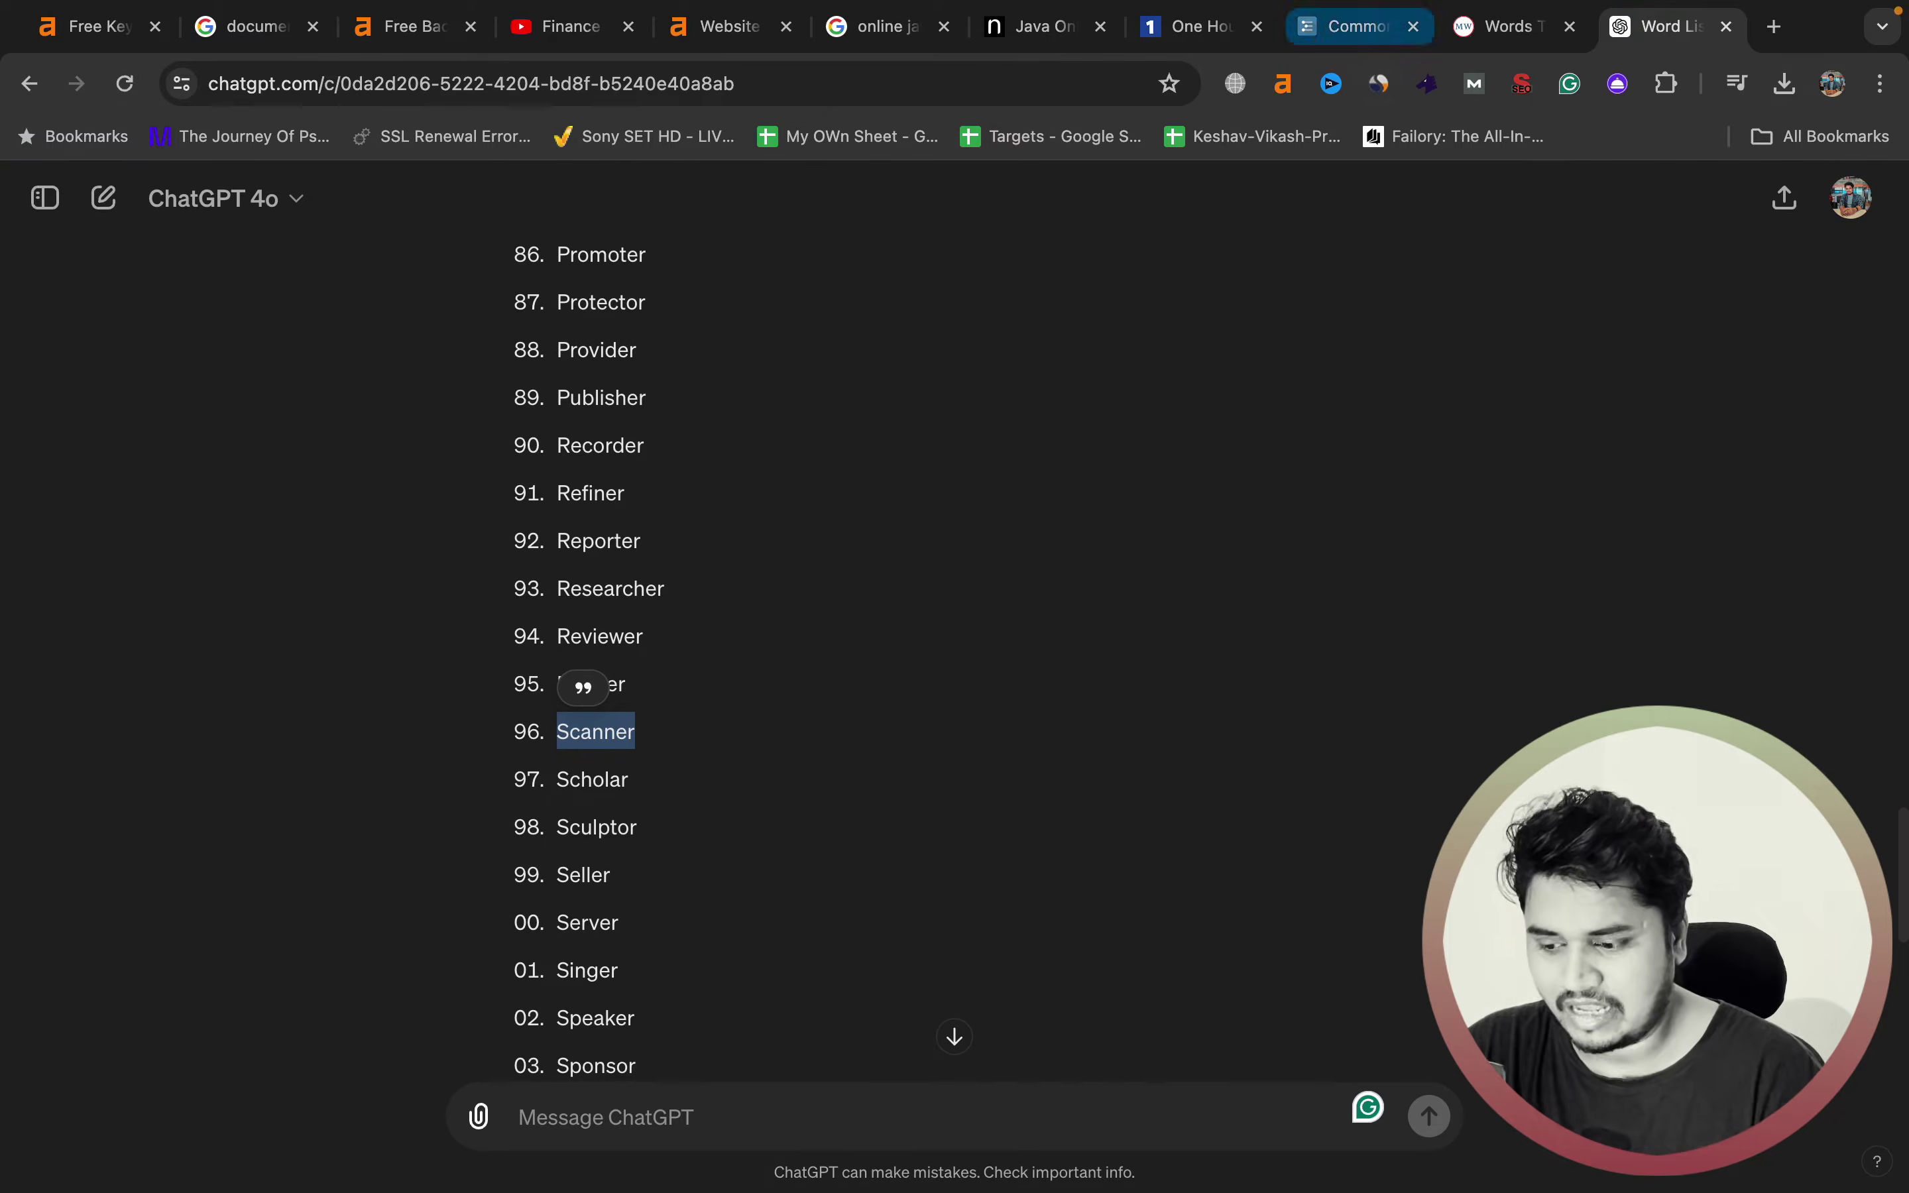
{"action": "left_click", "coordinate": [1361, 28]}
{"action": "type", "text": "scanner"}
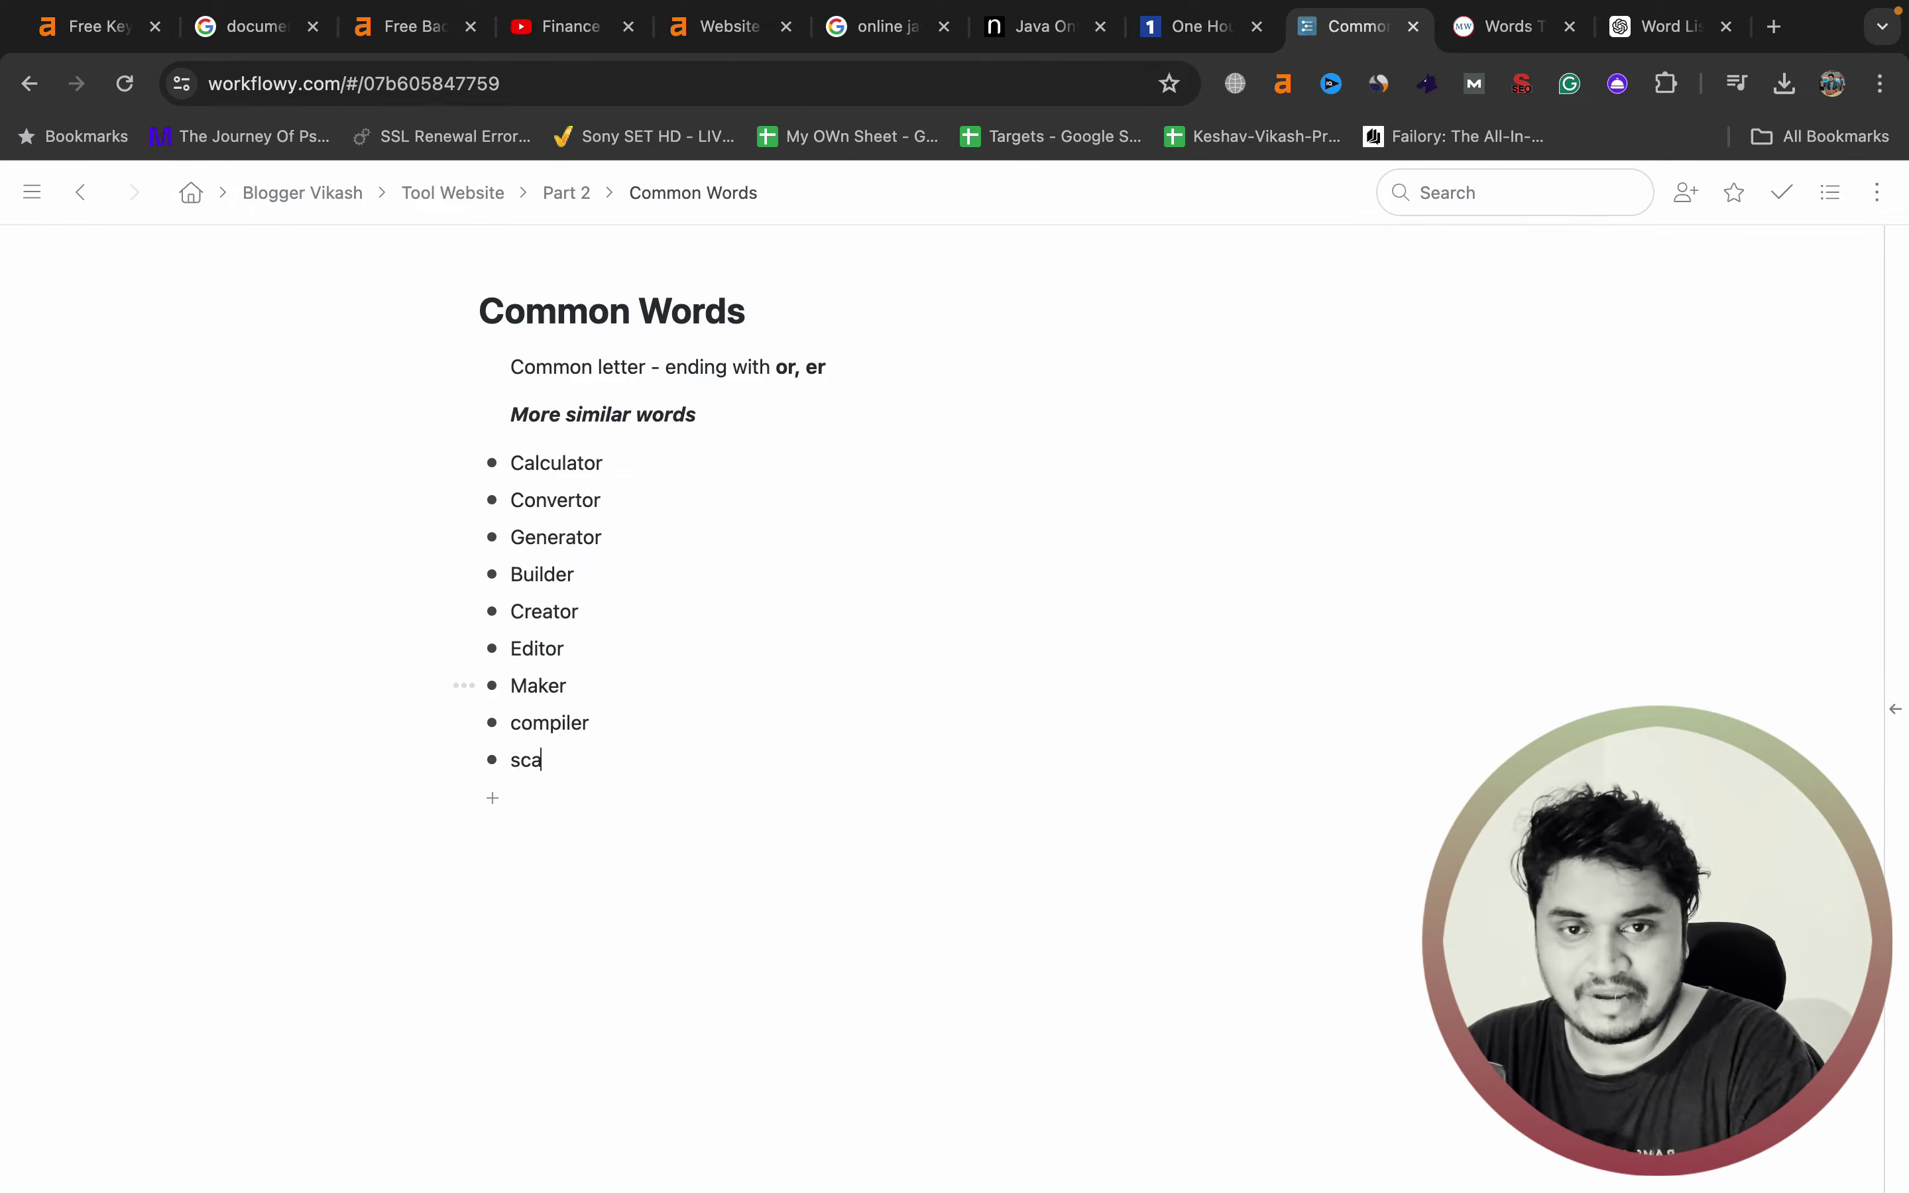
{"action": "key", "text": "Return"}
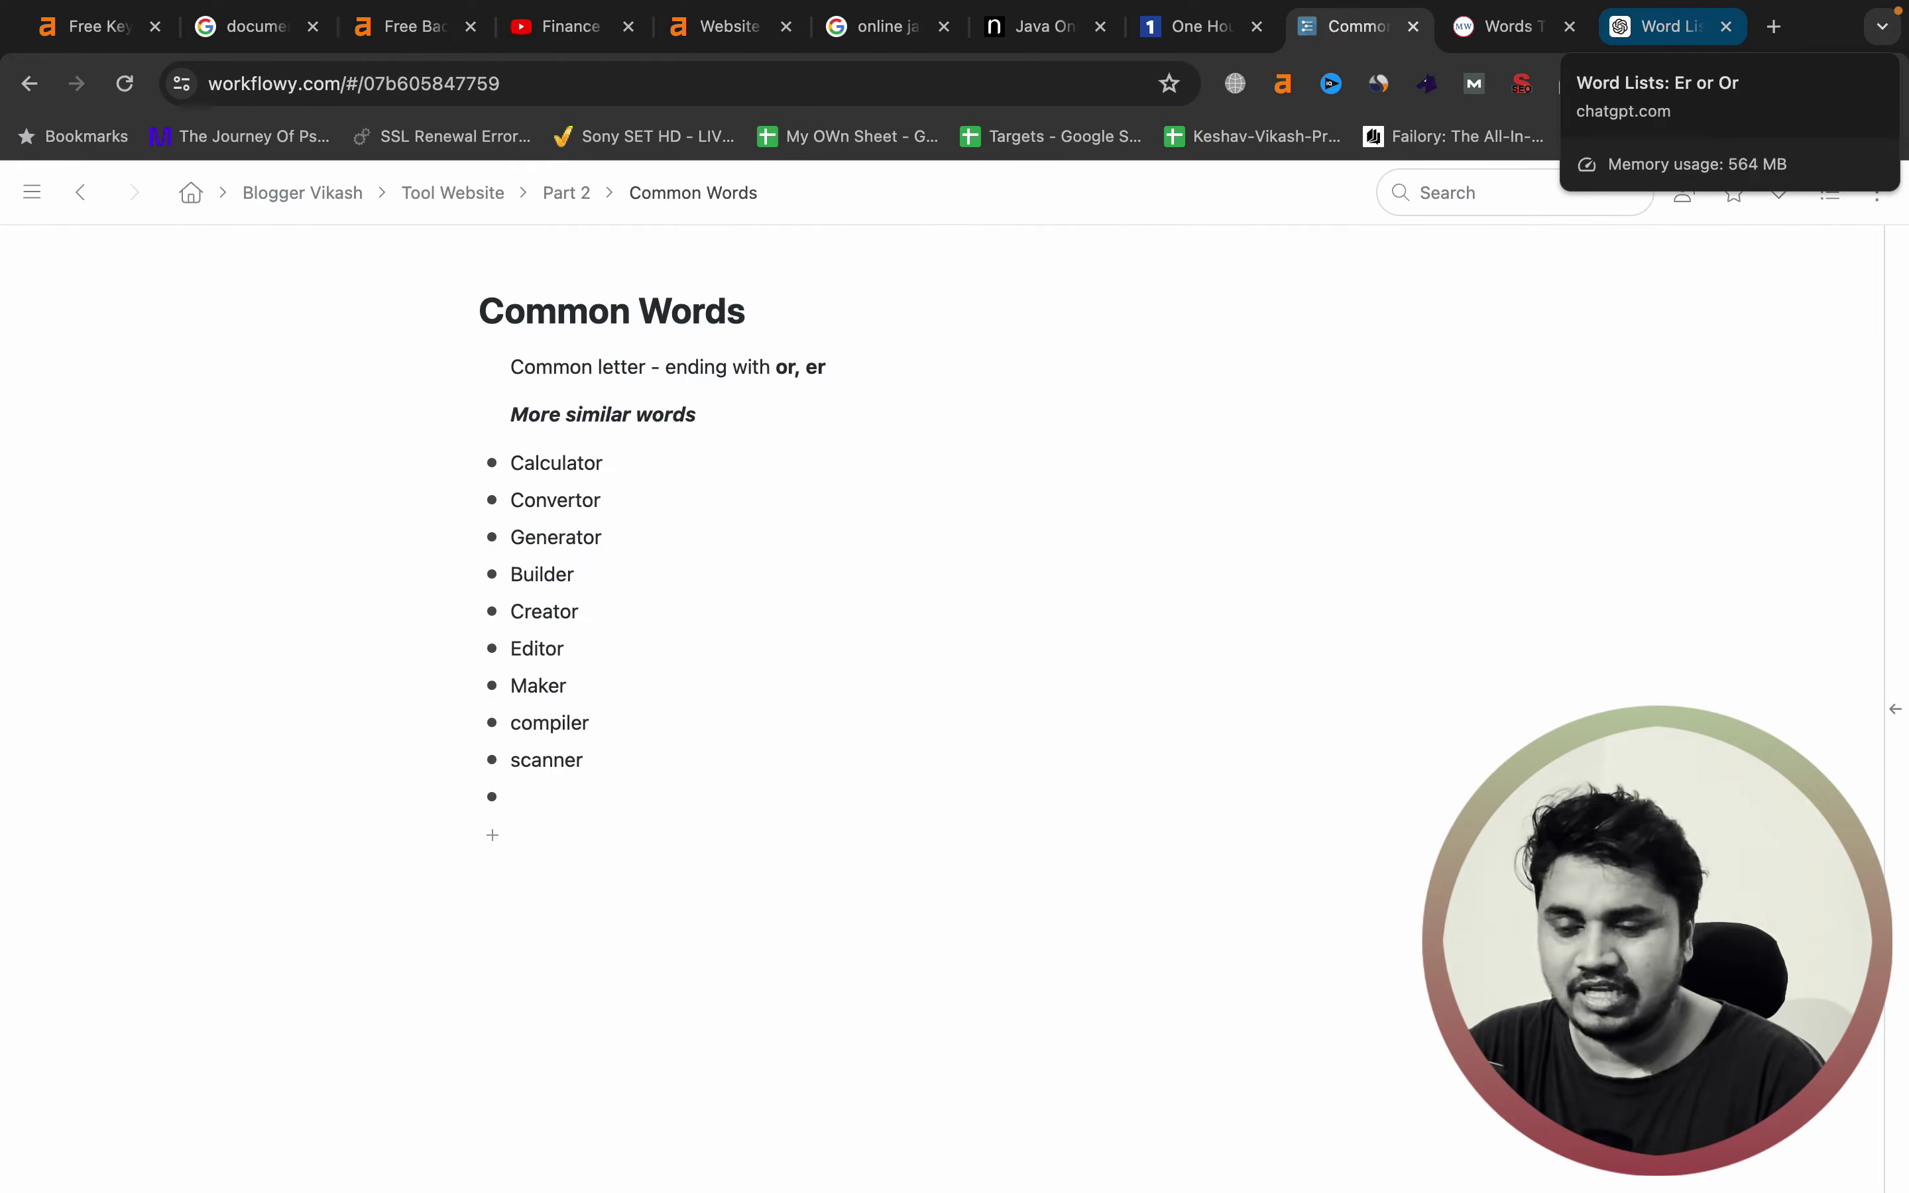
- Return to the ChatGPT word list, go through the words after "Scanner" and select "Translator"
{"action": "left_click", "coordinate": [1665, 26]}
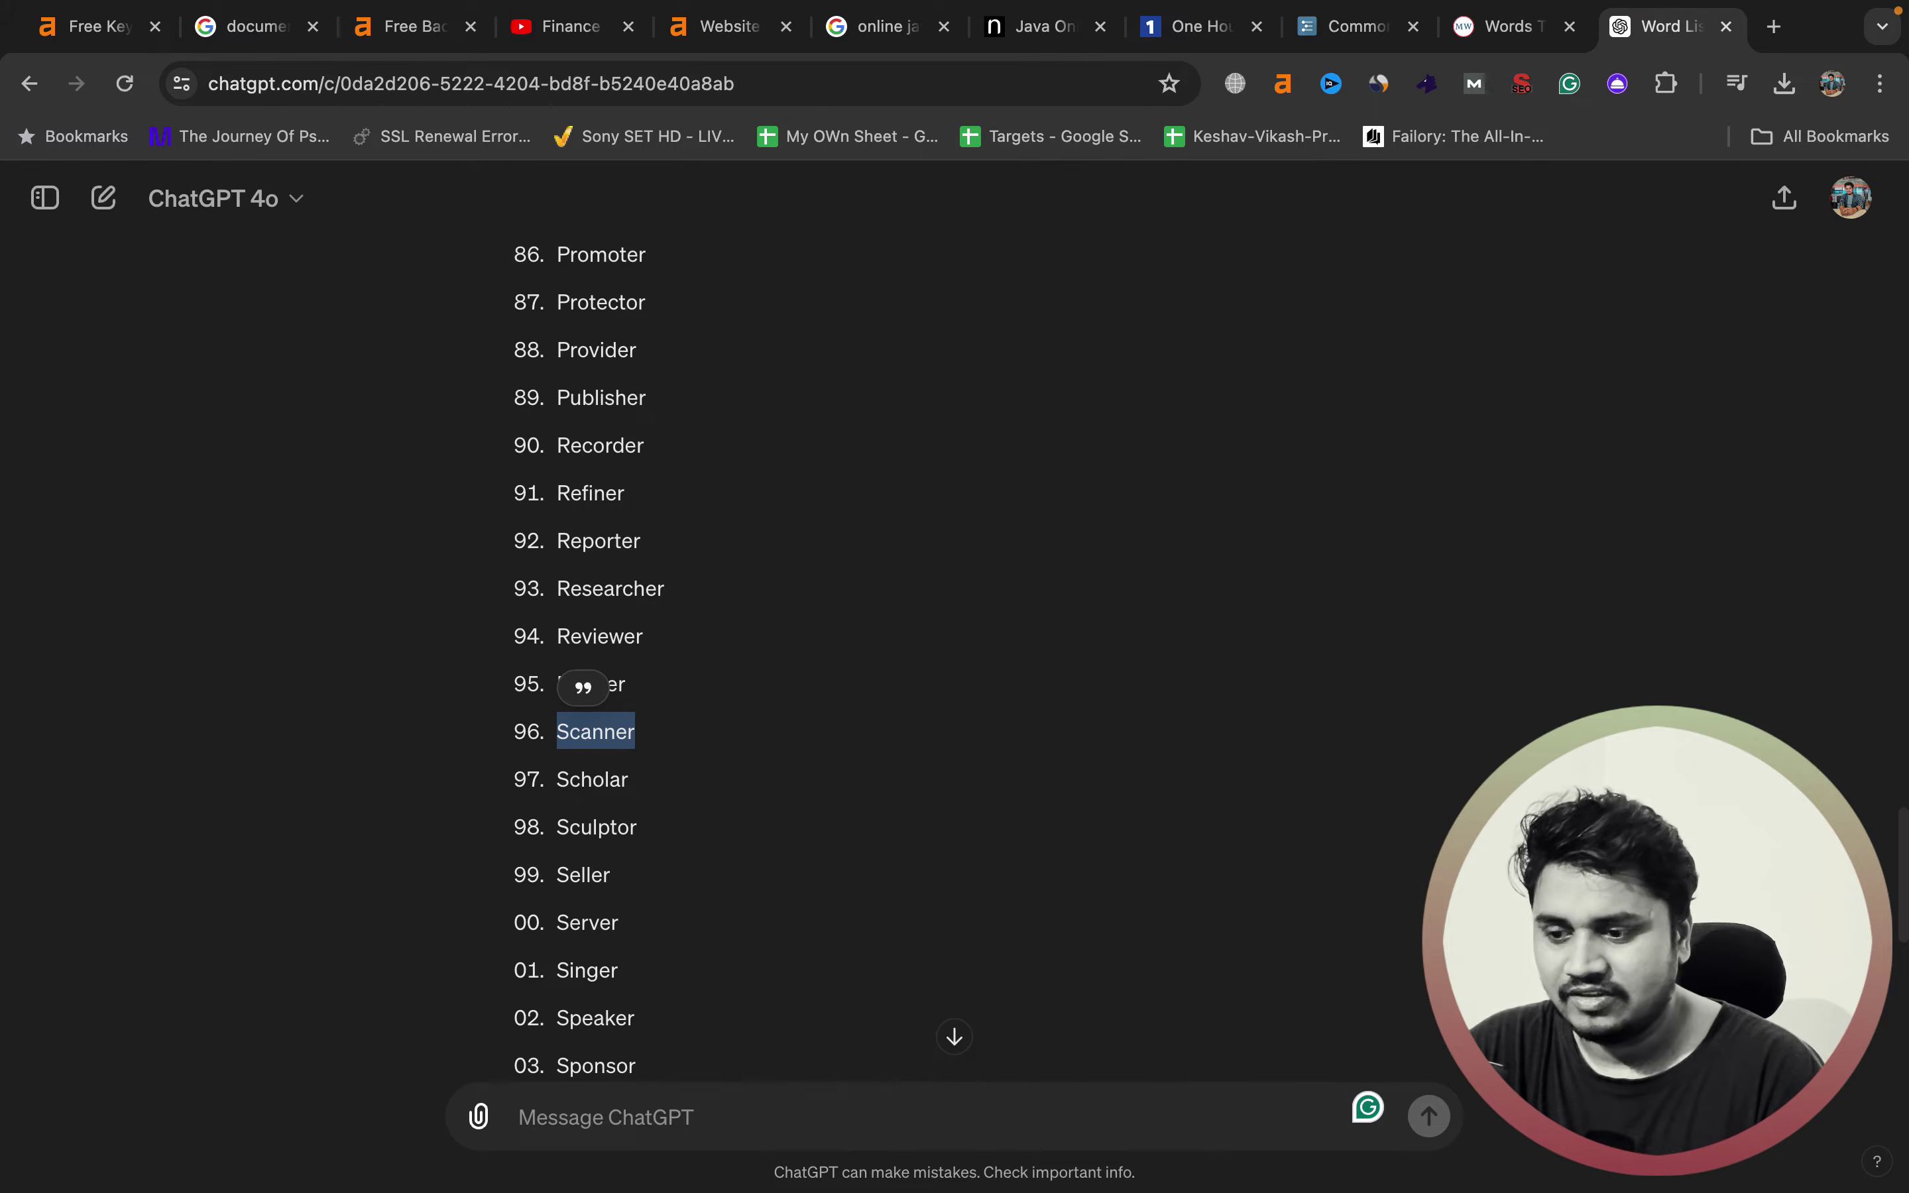
{"action": "scroll", "coordinate": [588, 663], "scroll_direction": "down", "scroll_amount": 5}
{"action": "scroll", "coordinate": [588, 662], "scroll_direction": "down", "scroll_amount": 2}
{"action": "scroll", "coordinate": [588, 663], "scroll_direction": "down", "scroll_amount": 3}
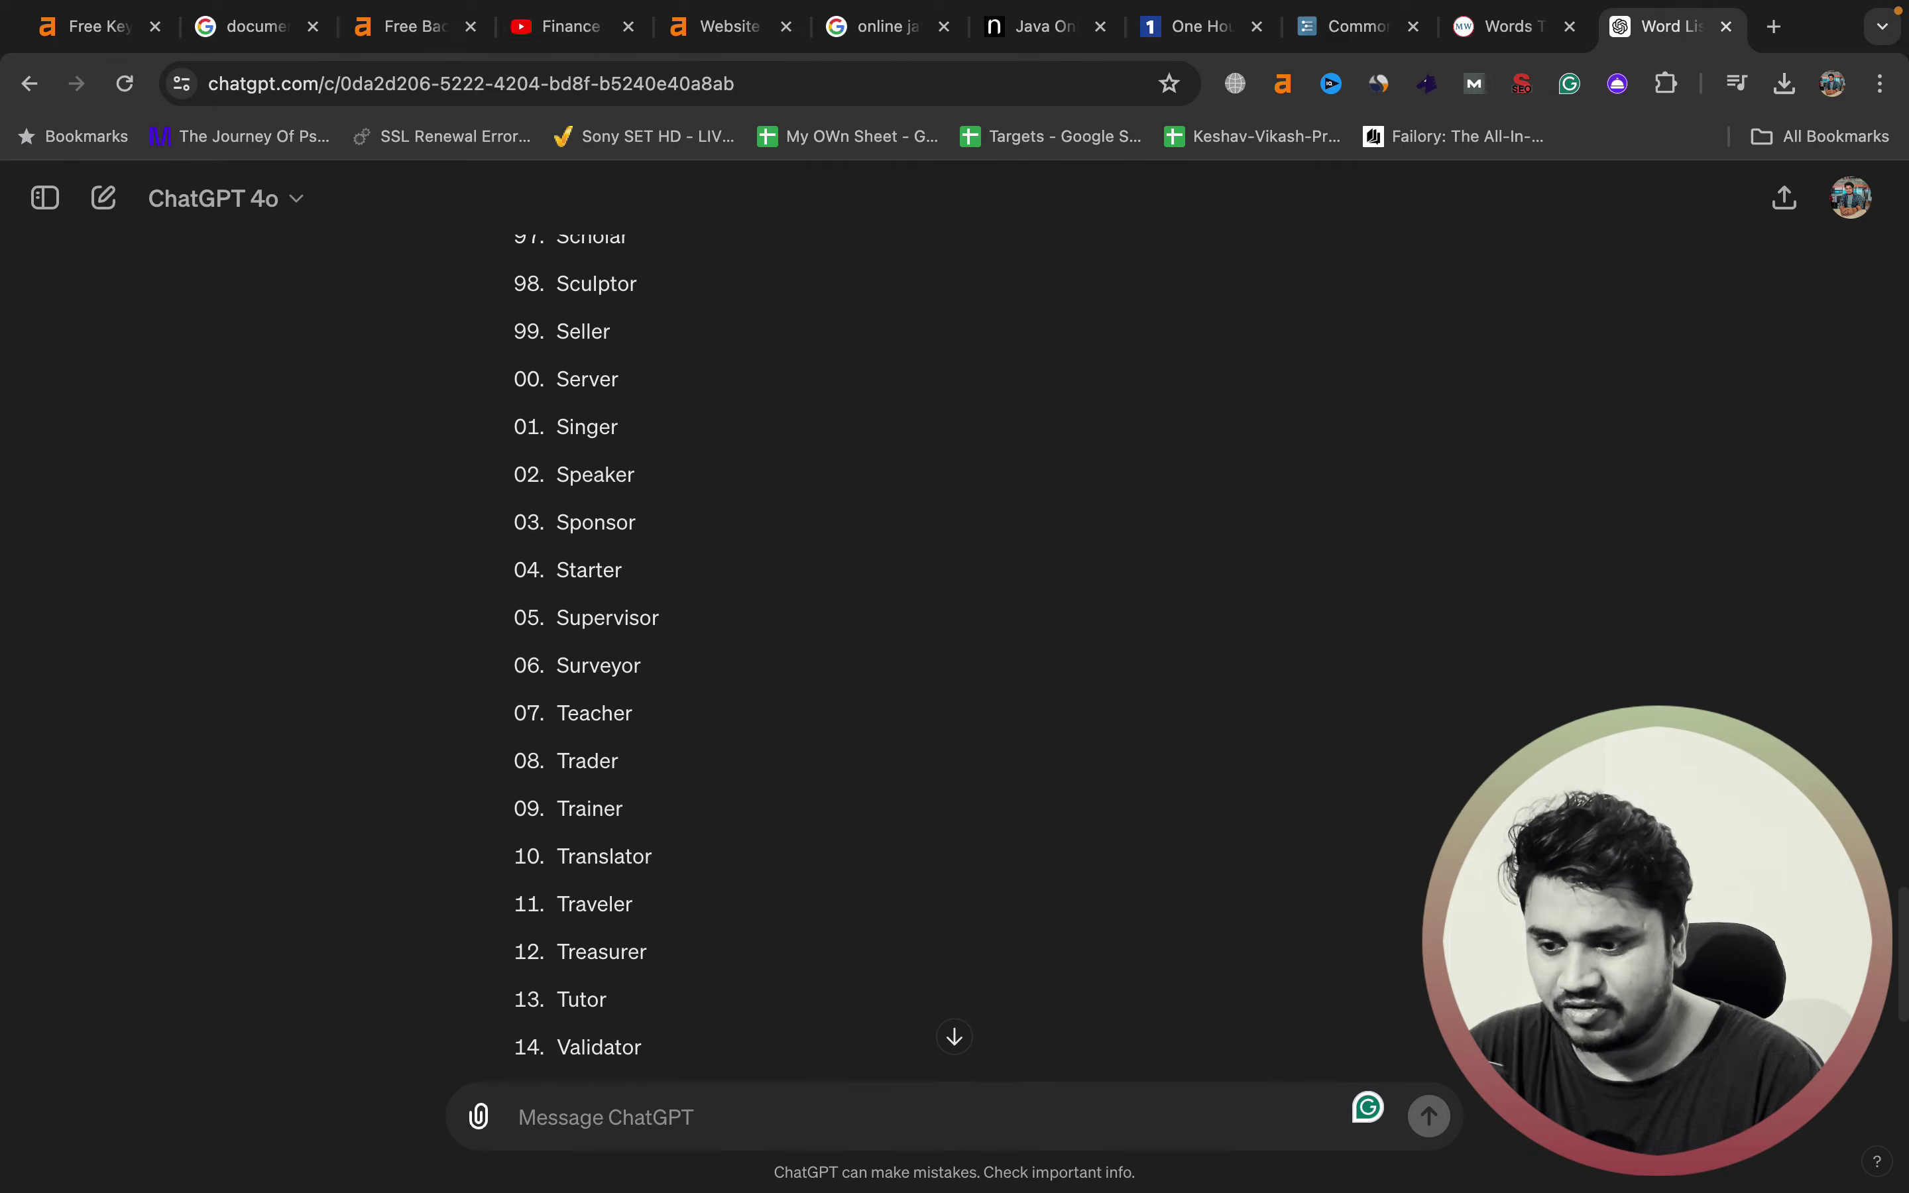
{"action": "scroll", "coordinate": [588, 663], "scroll_direction": "down", "scroll_amount": 1}
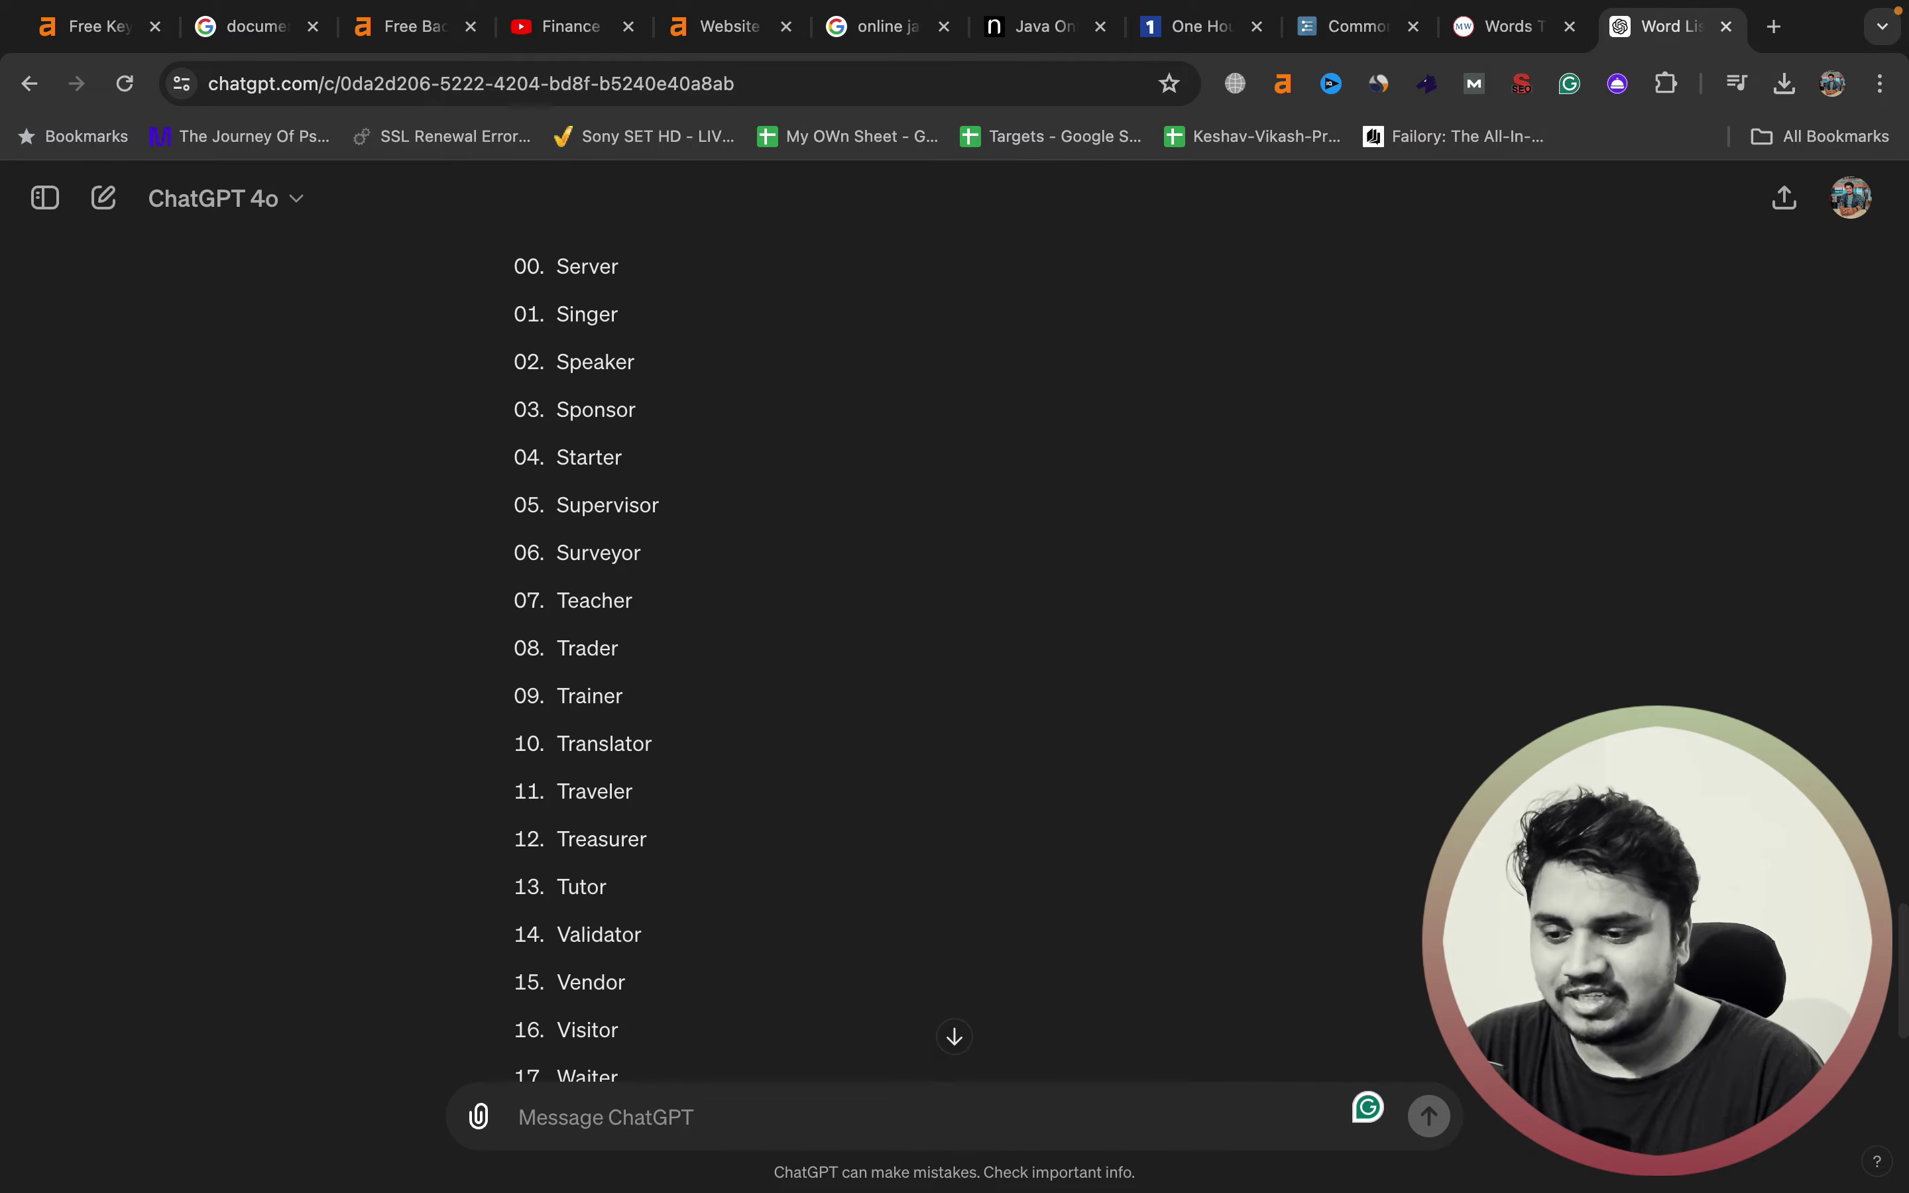
{"action": "double_click", "coordinate": [605, 745]}
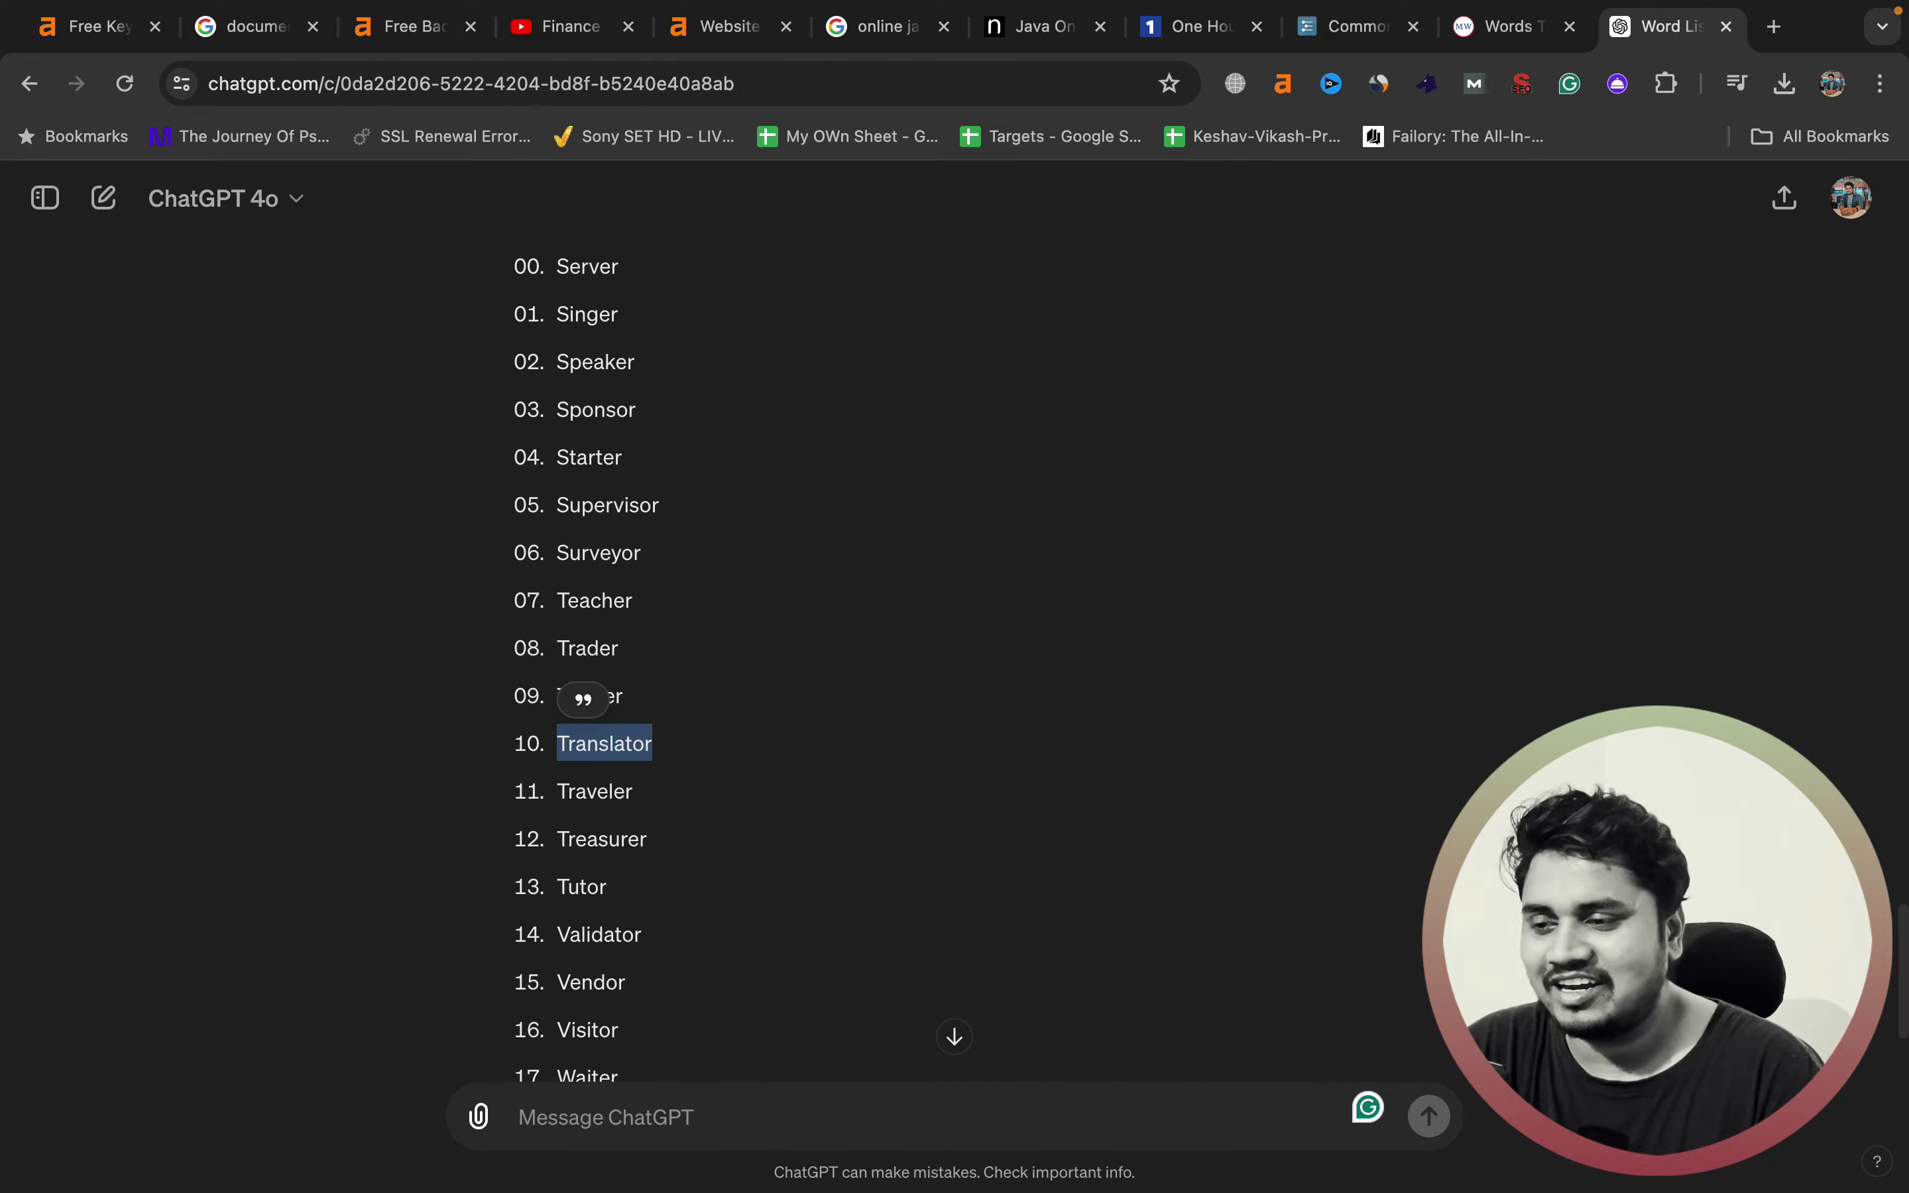
- Return to the Ahrefs Free Keyword Generator, close the "Scanner" results and find keyword ideas for "Translator" in India
{"action": "key", "text": "super+1"}
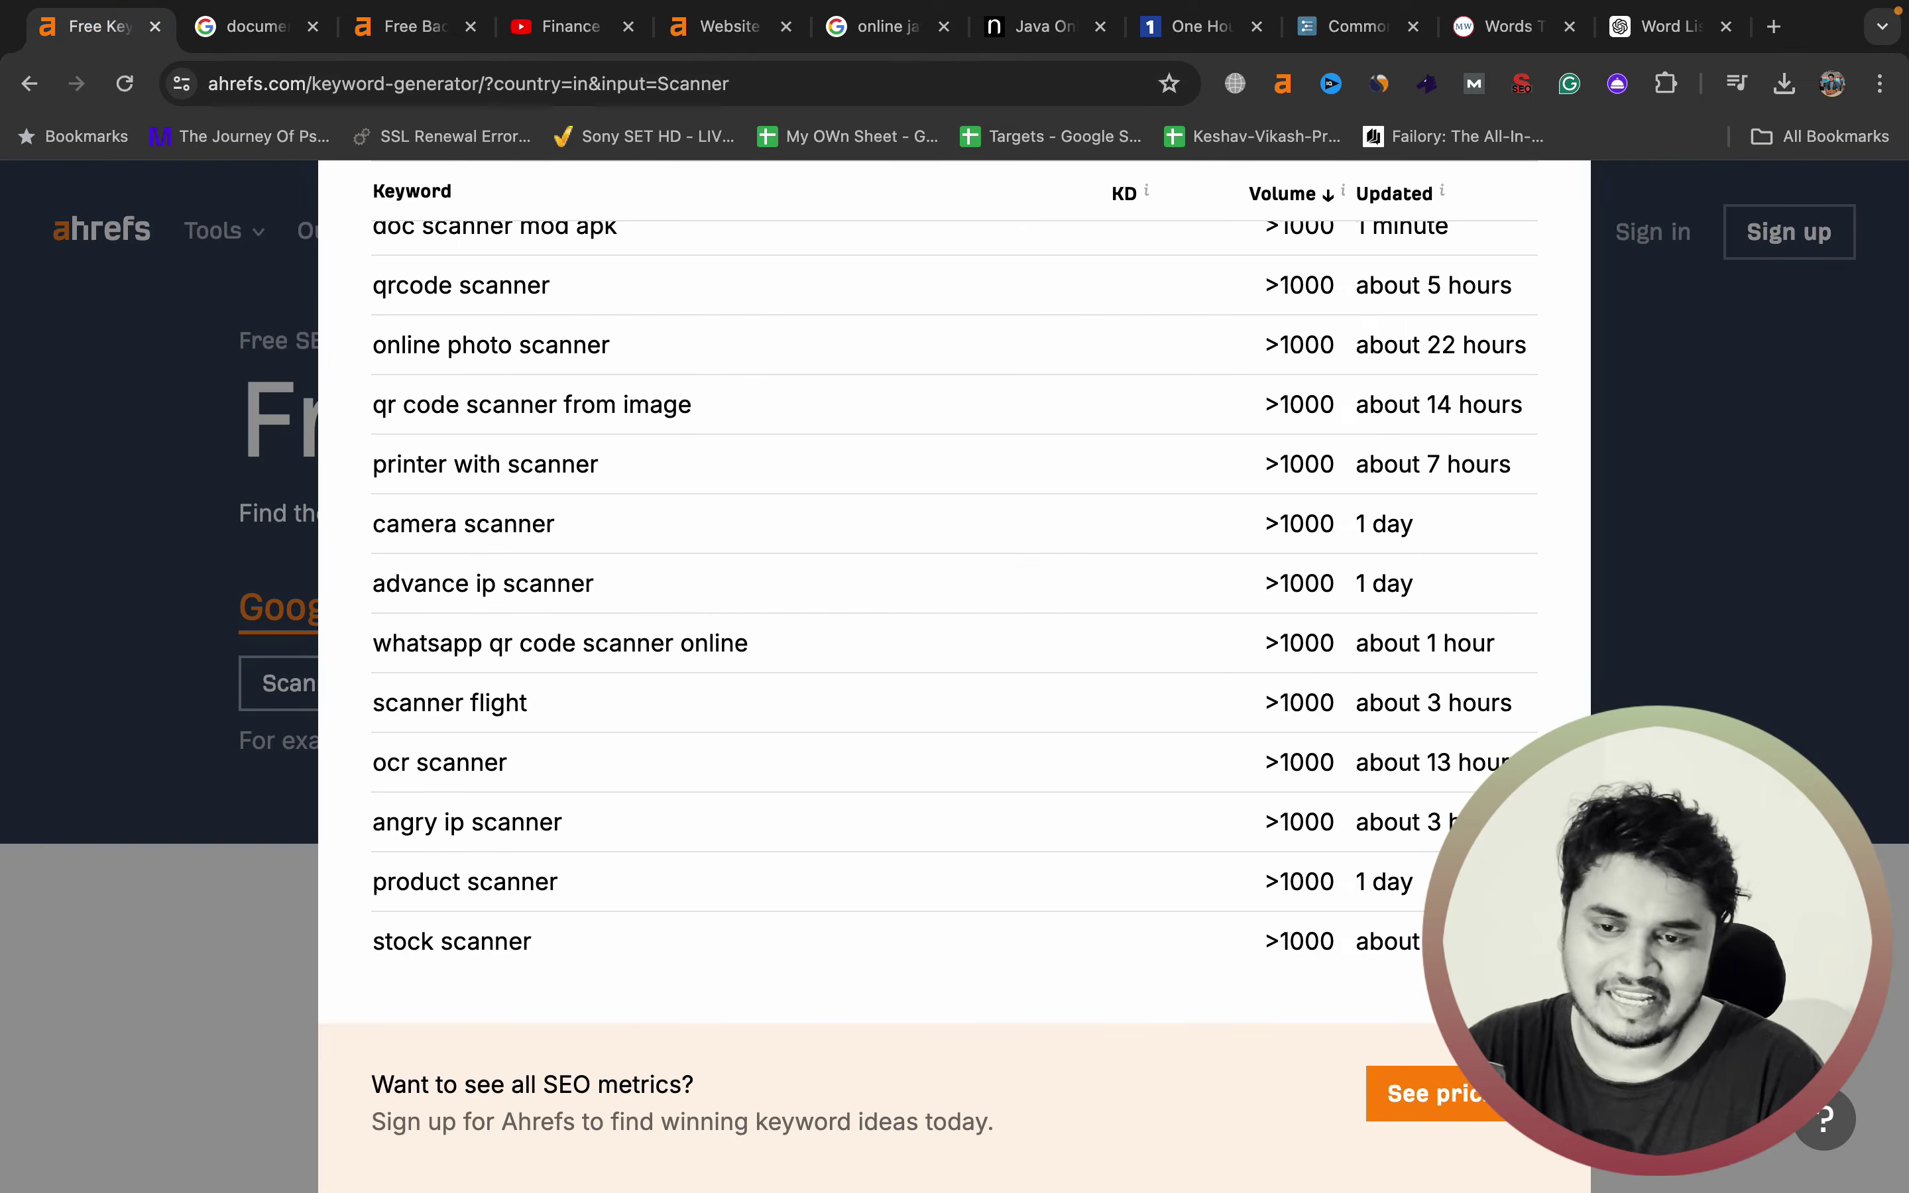
{"action": "scroll", "coordinate": [955, 592], "scroll_direction": "up", "scroll_amount": 20}
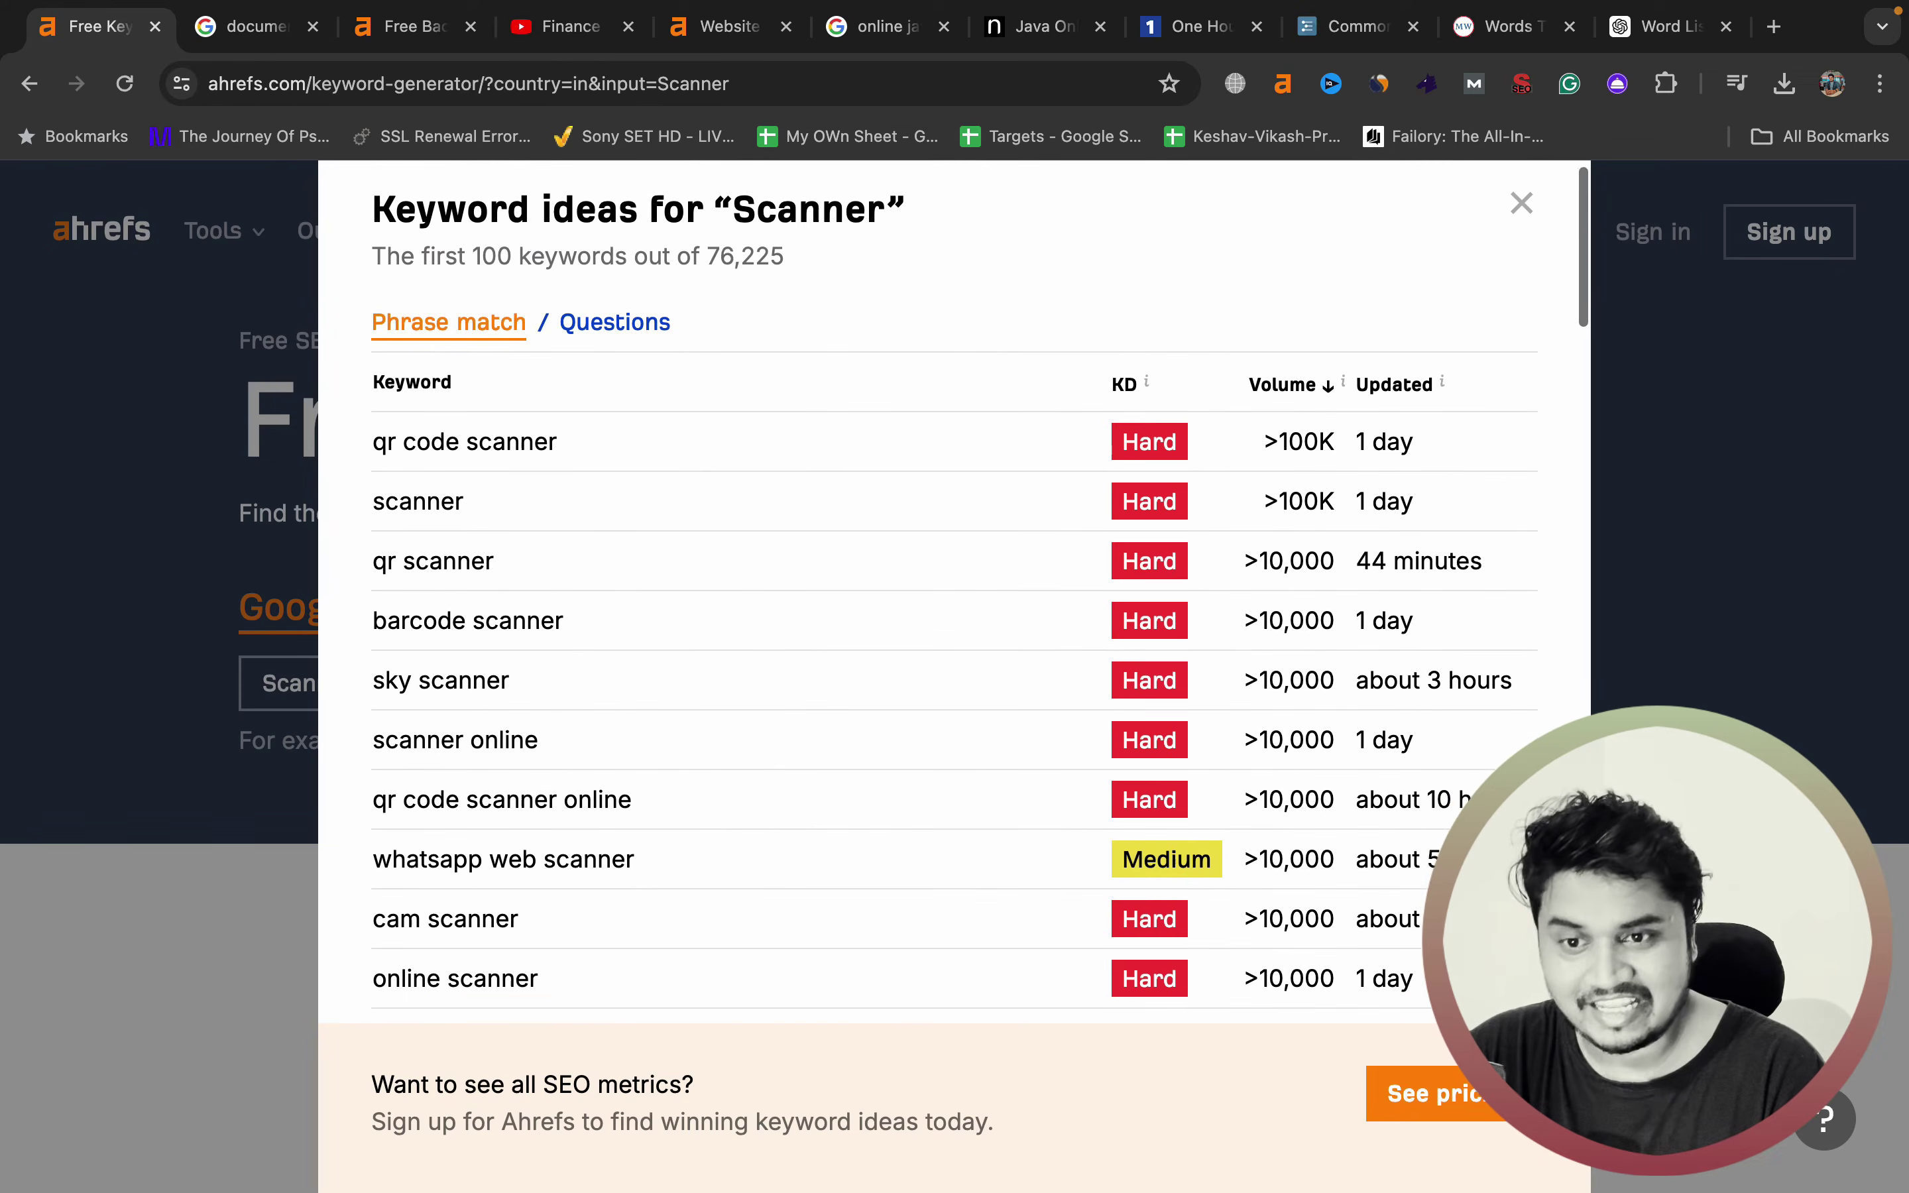
{"action": "left_click", "coordinate": [1521, 229]}
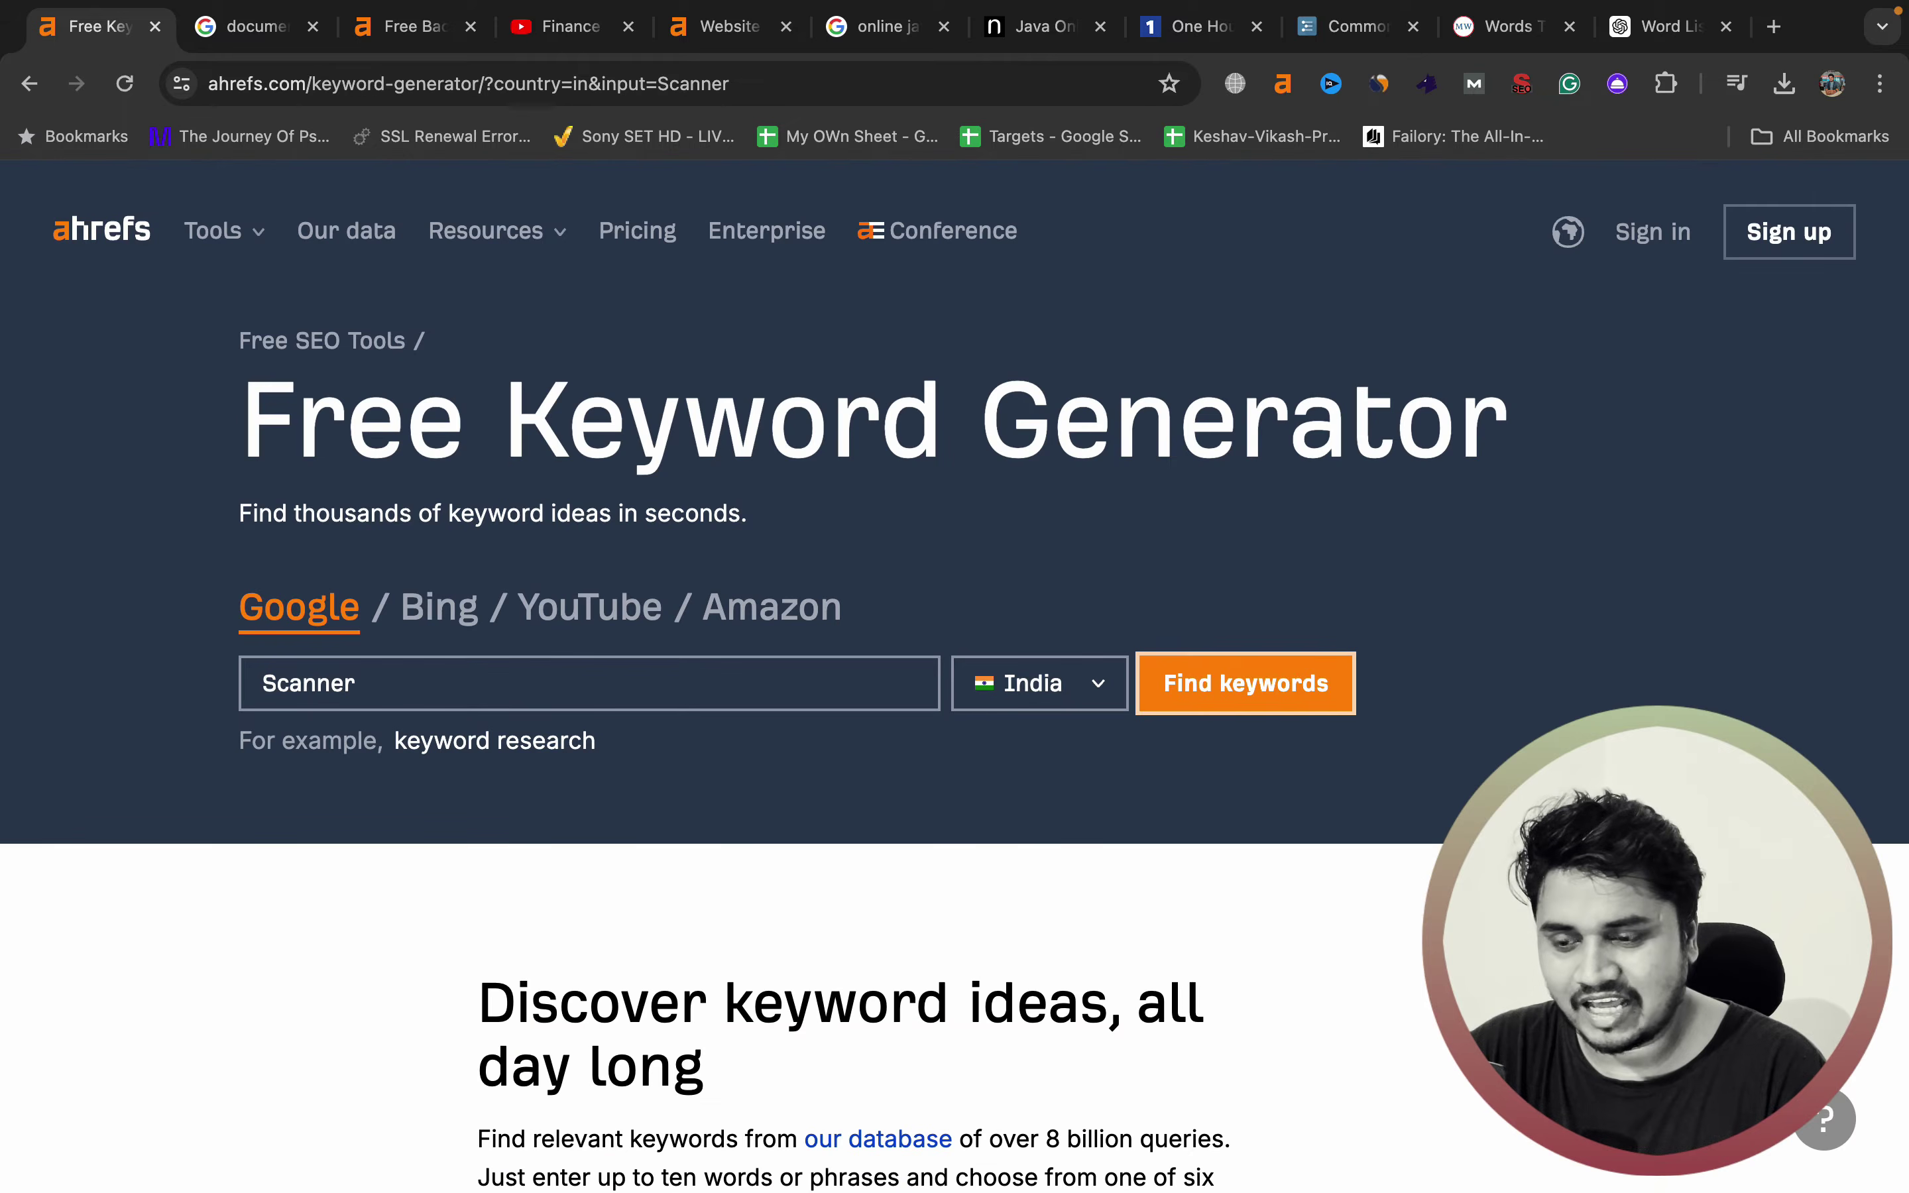
{"action": "double_click", "coordinate": [309, 683]}
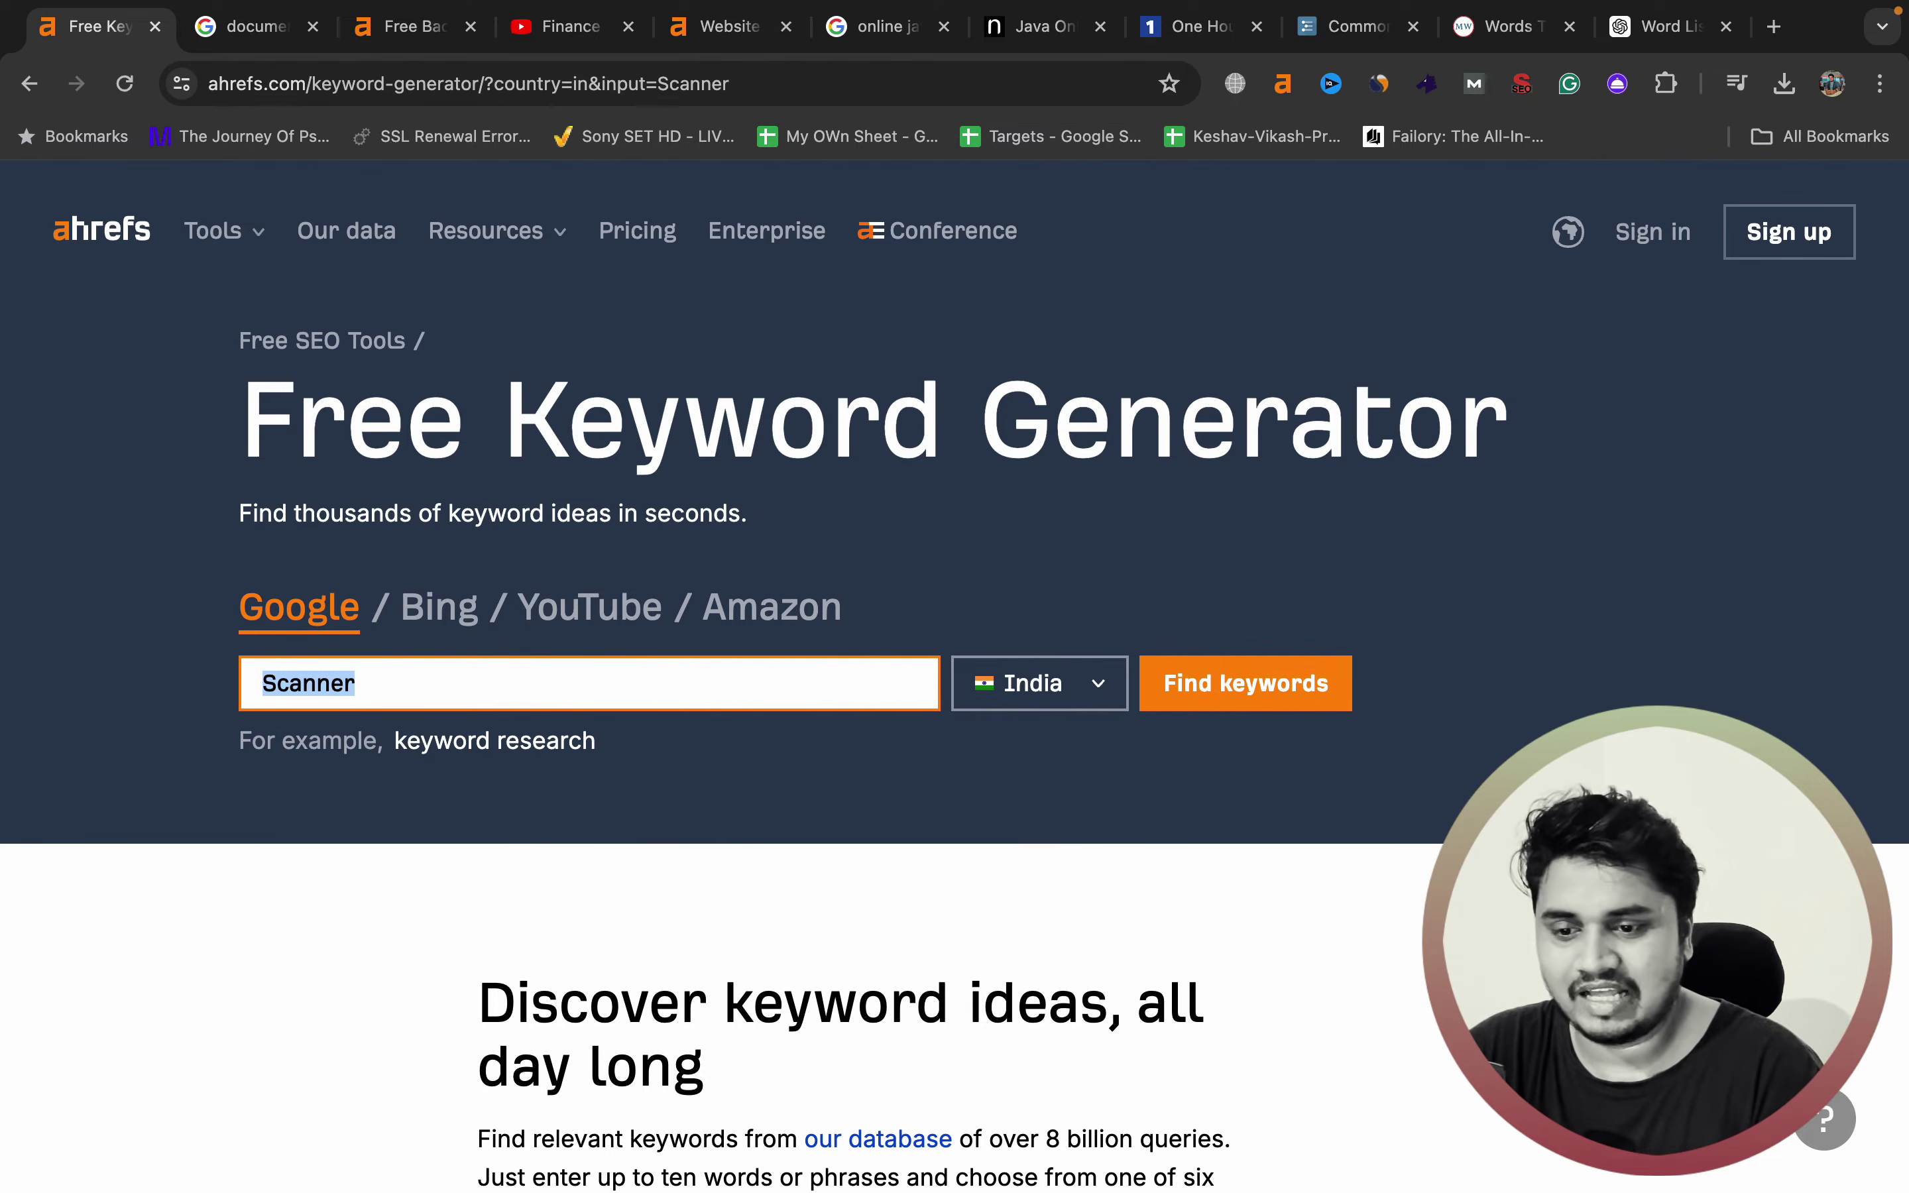
{"action": "type", "text": "Translator"}
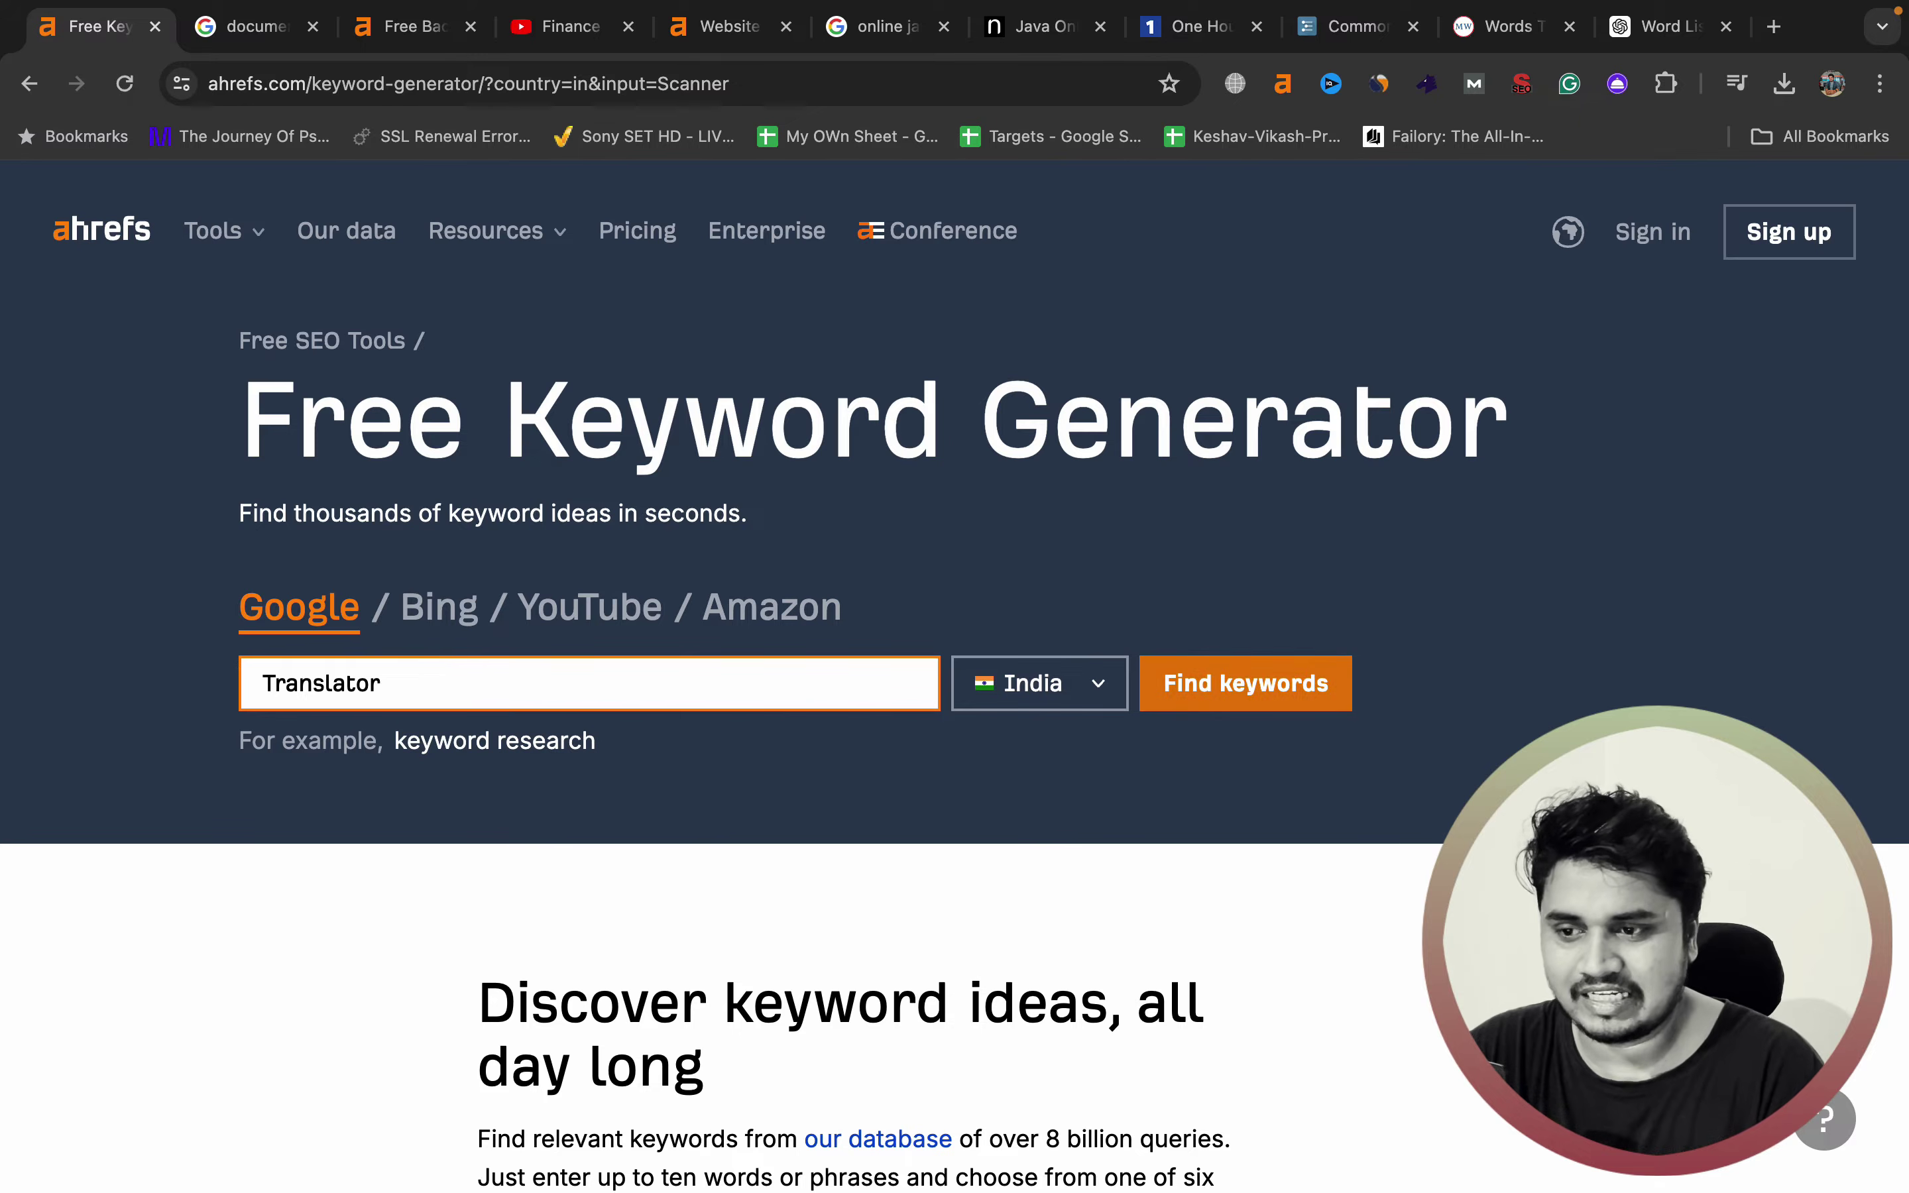
{"action": "key", "text": "Return"}
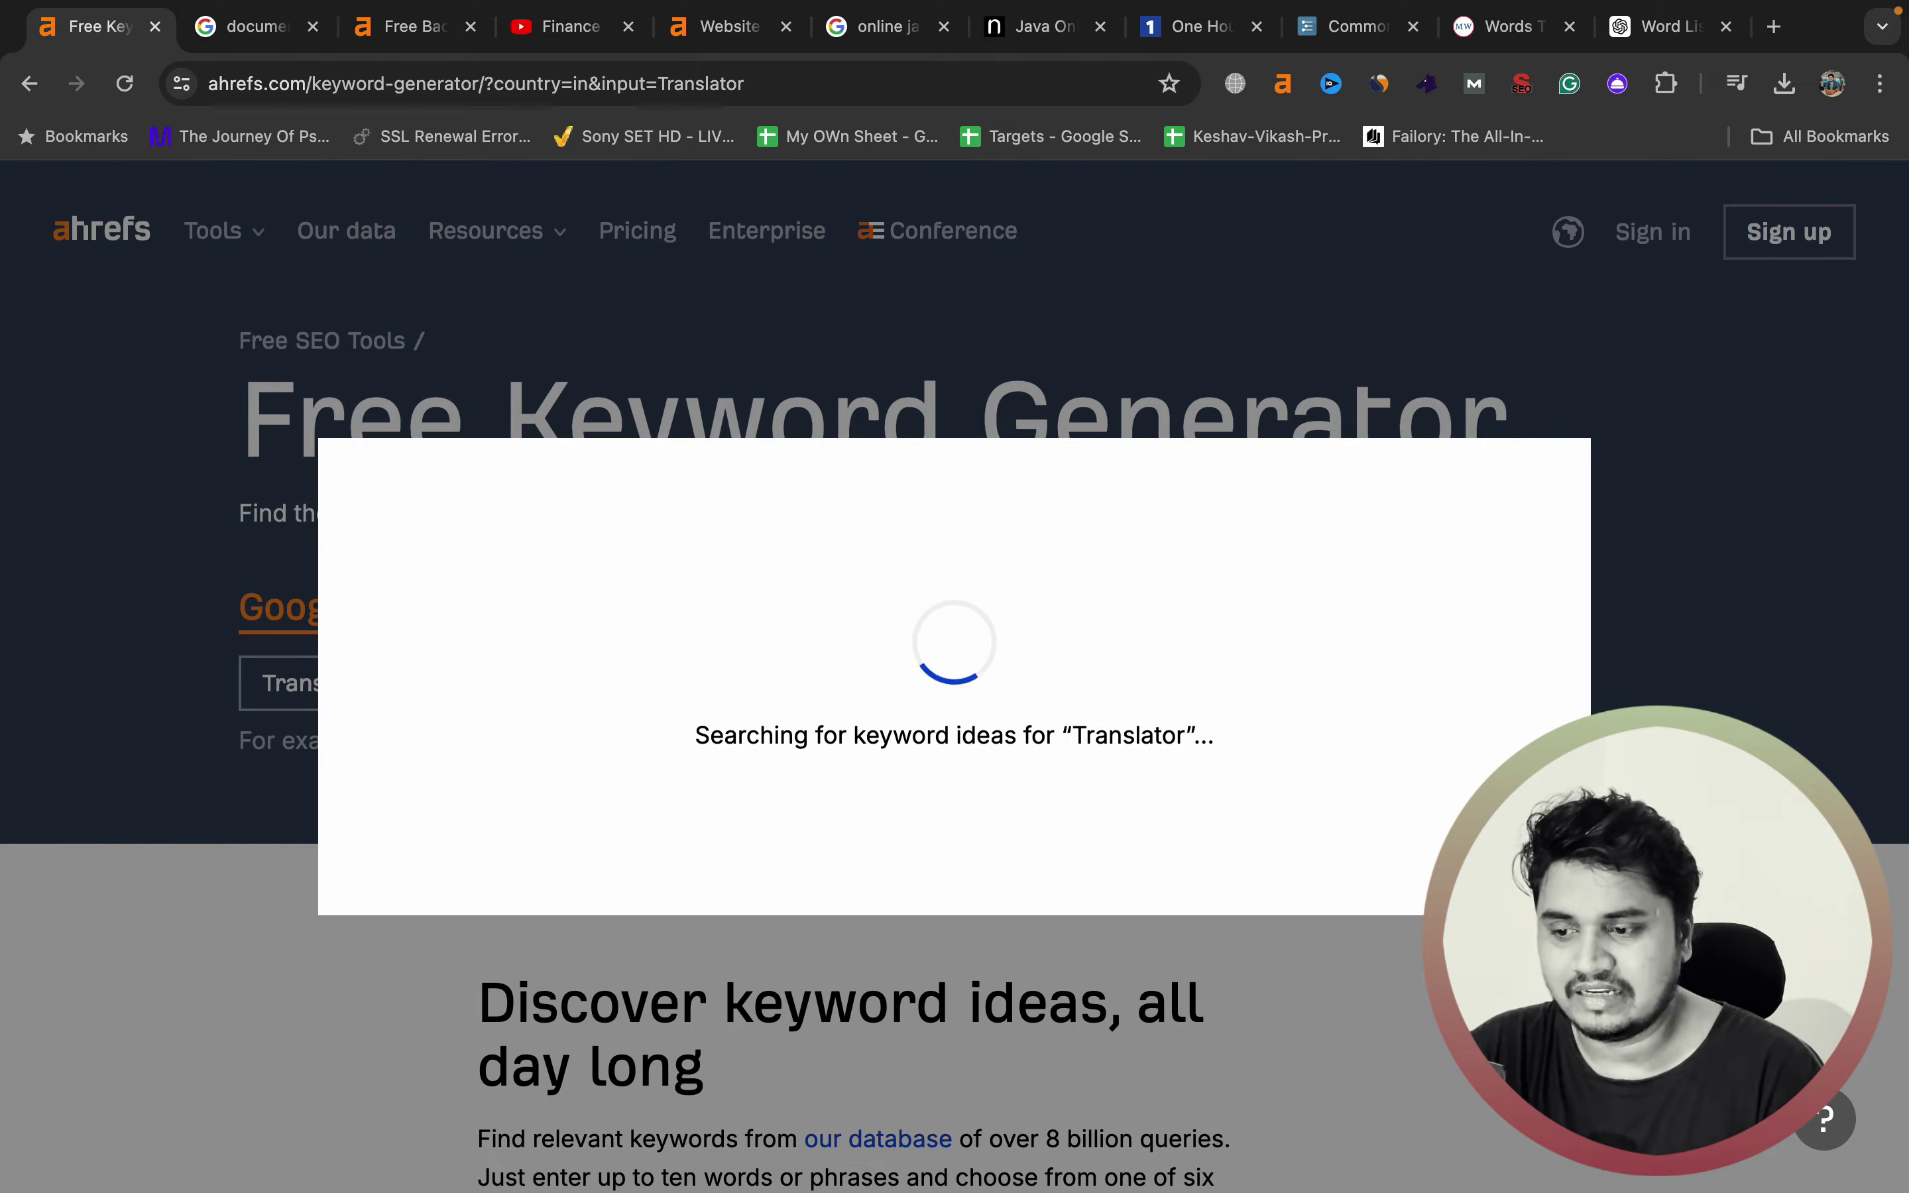
- Look through the "Translator" keyword ideas and search Google for "english to marathi translator"
{"action": "scroll", "coordinate": [947, 632], "scroll_direction": "down", "scroll_amount": 20}
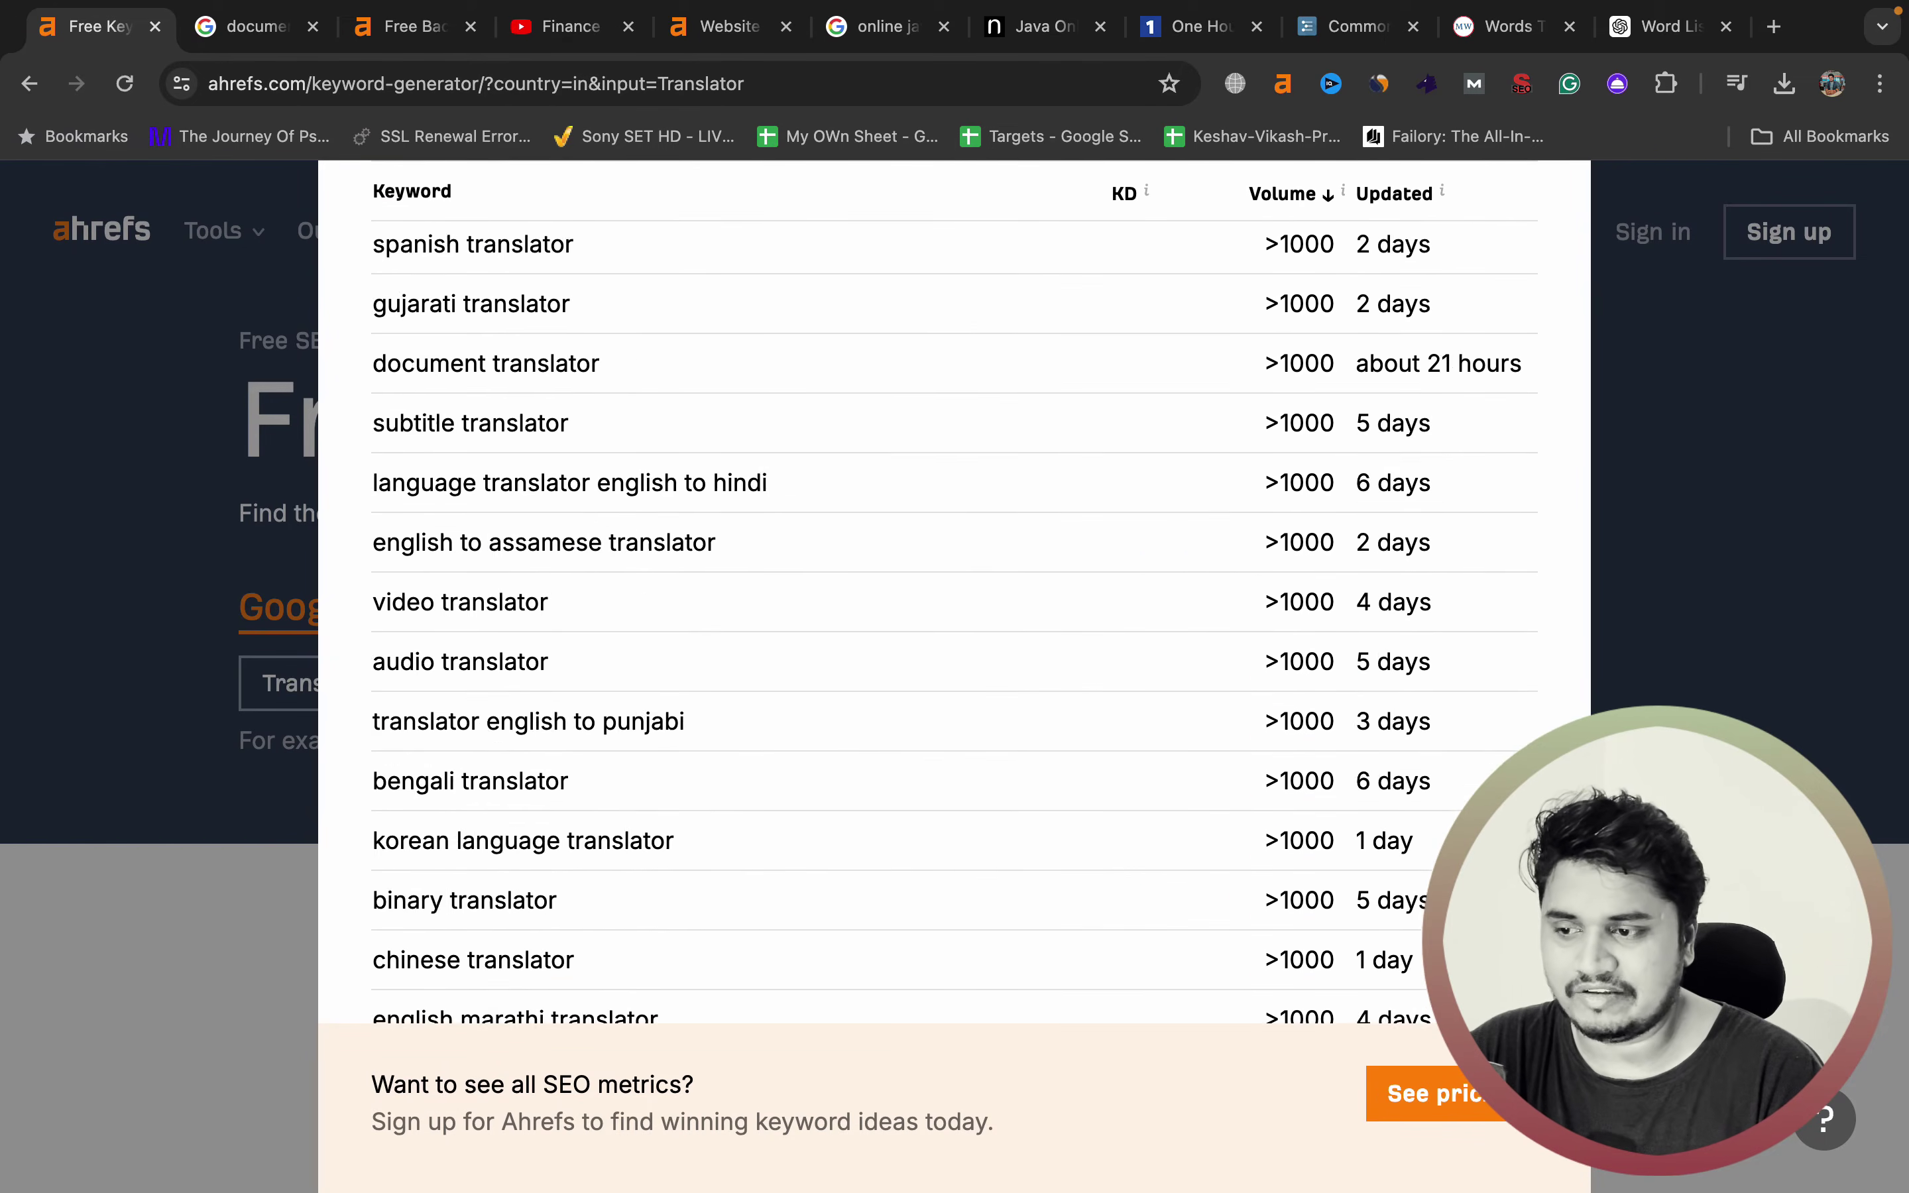
{"action": "scroll", "coordinate": [947, 623], "scroll_direction": "up", "scroll_amount": 20}
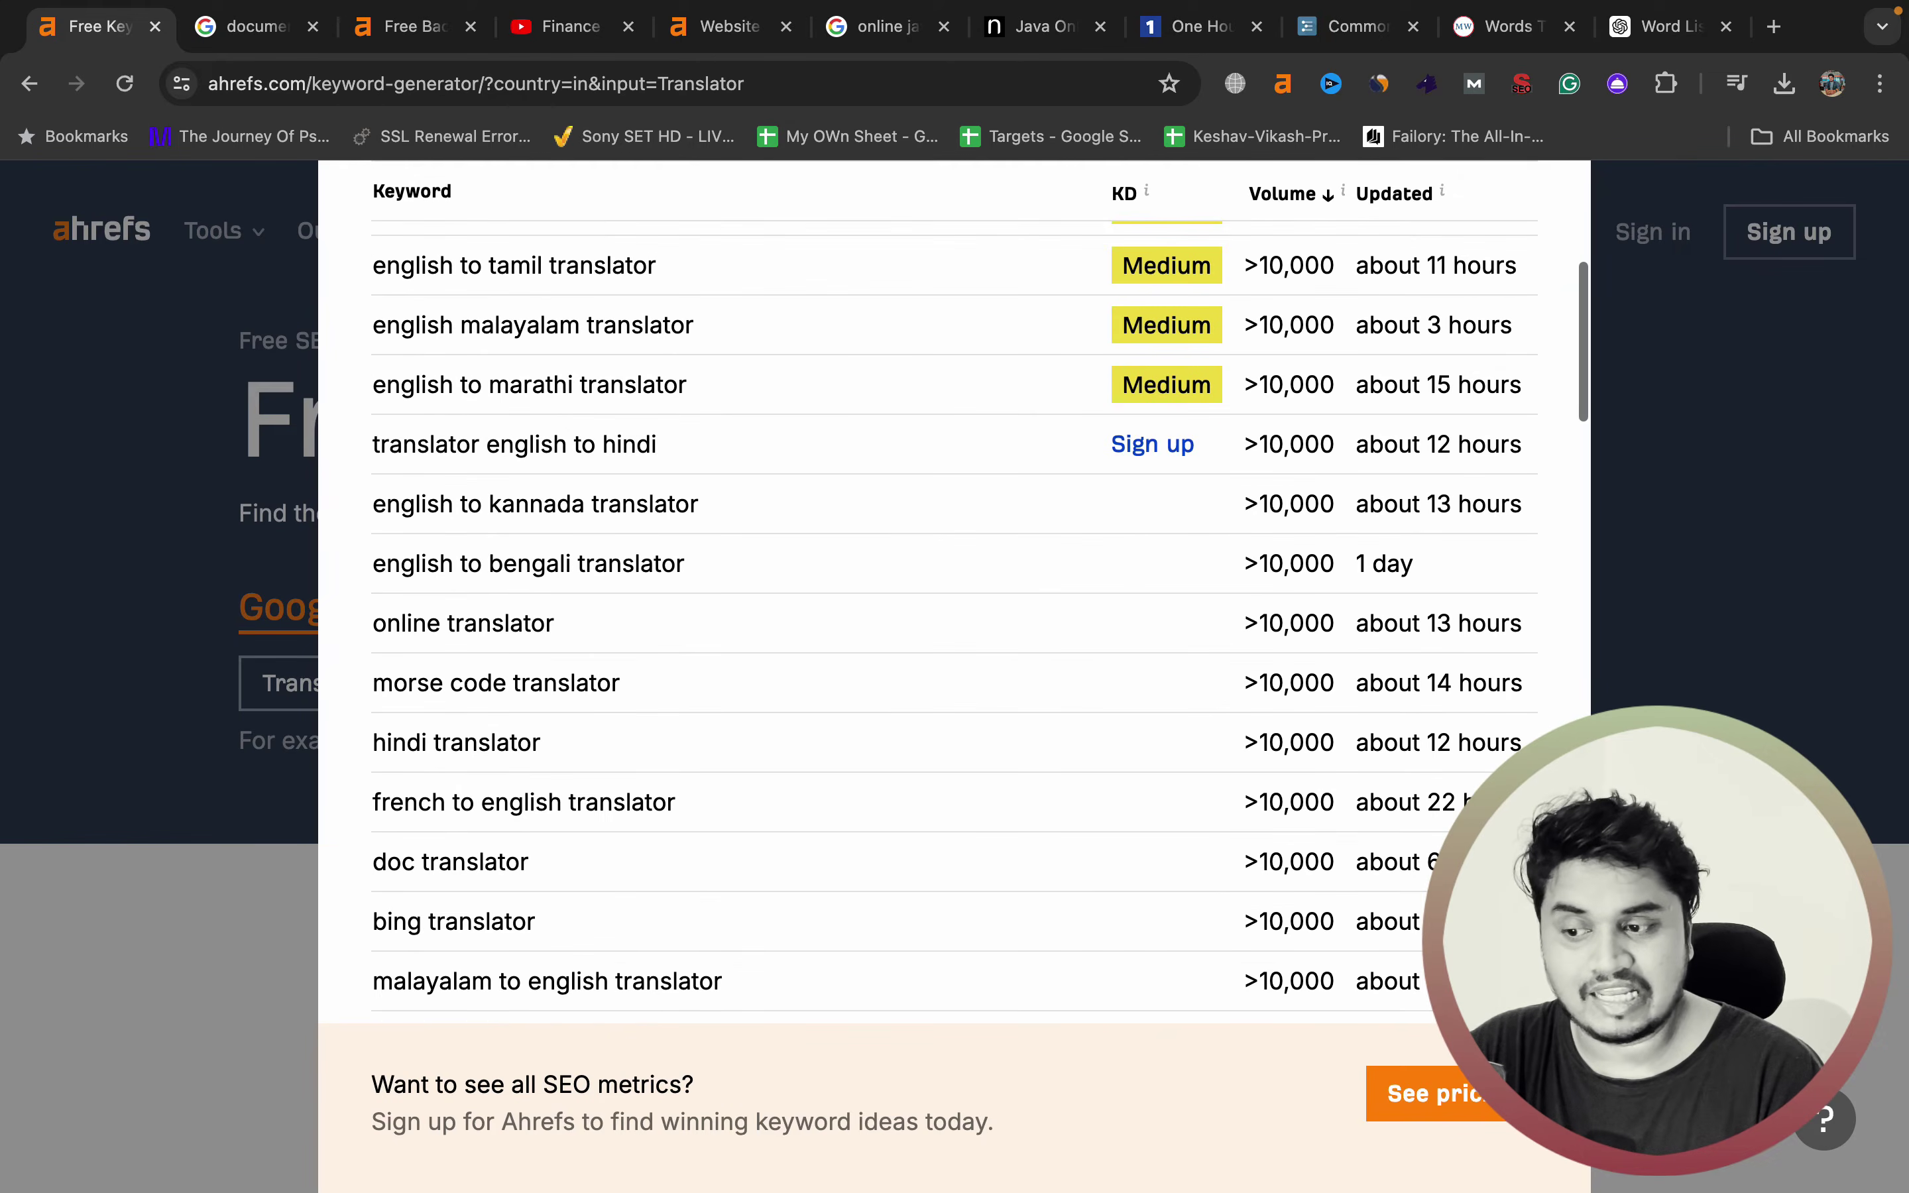
{"action": "double_click", "coordinate": [566, 683]}
{"action": "triple_click", "coordinate": [566, 683]}
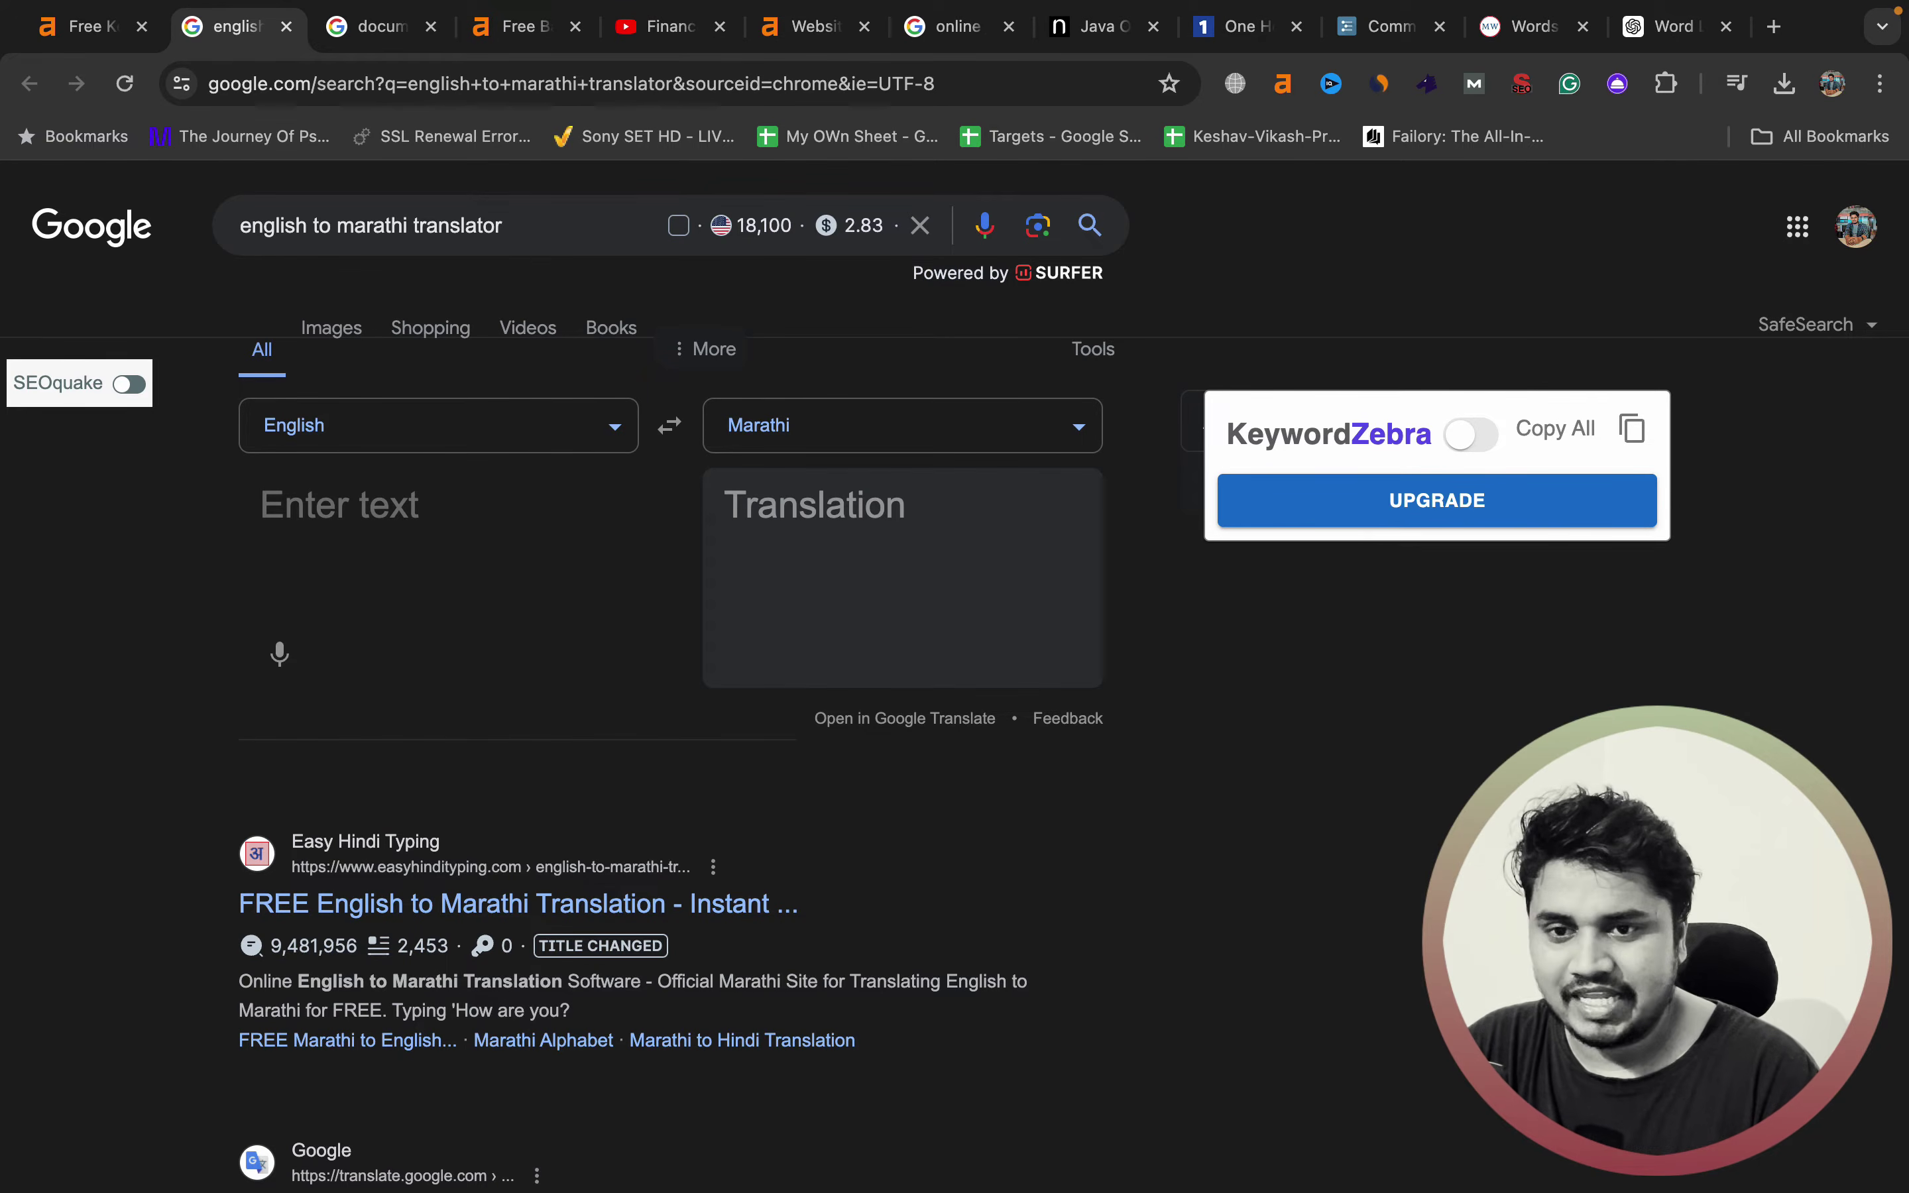
- Copy "Validator" from the ChatGPT word list and find Ahrefs keyword ideas for it in place of "Translator"
{"action": "left_click", "coordinate": [1677, 27]}
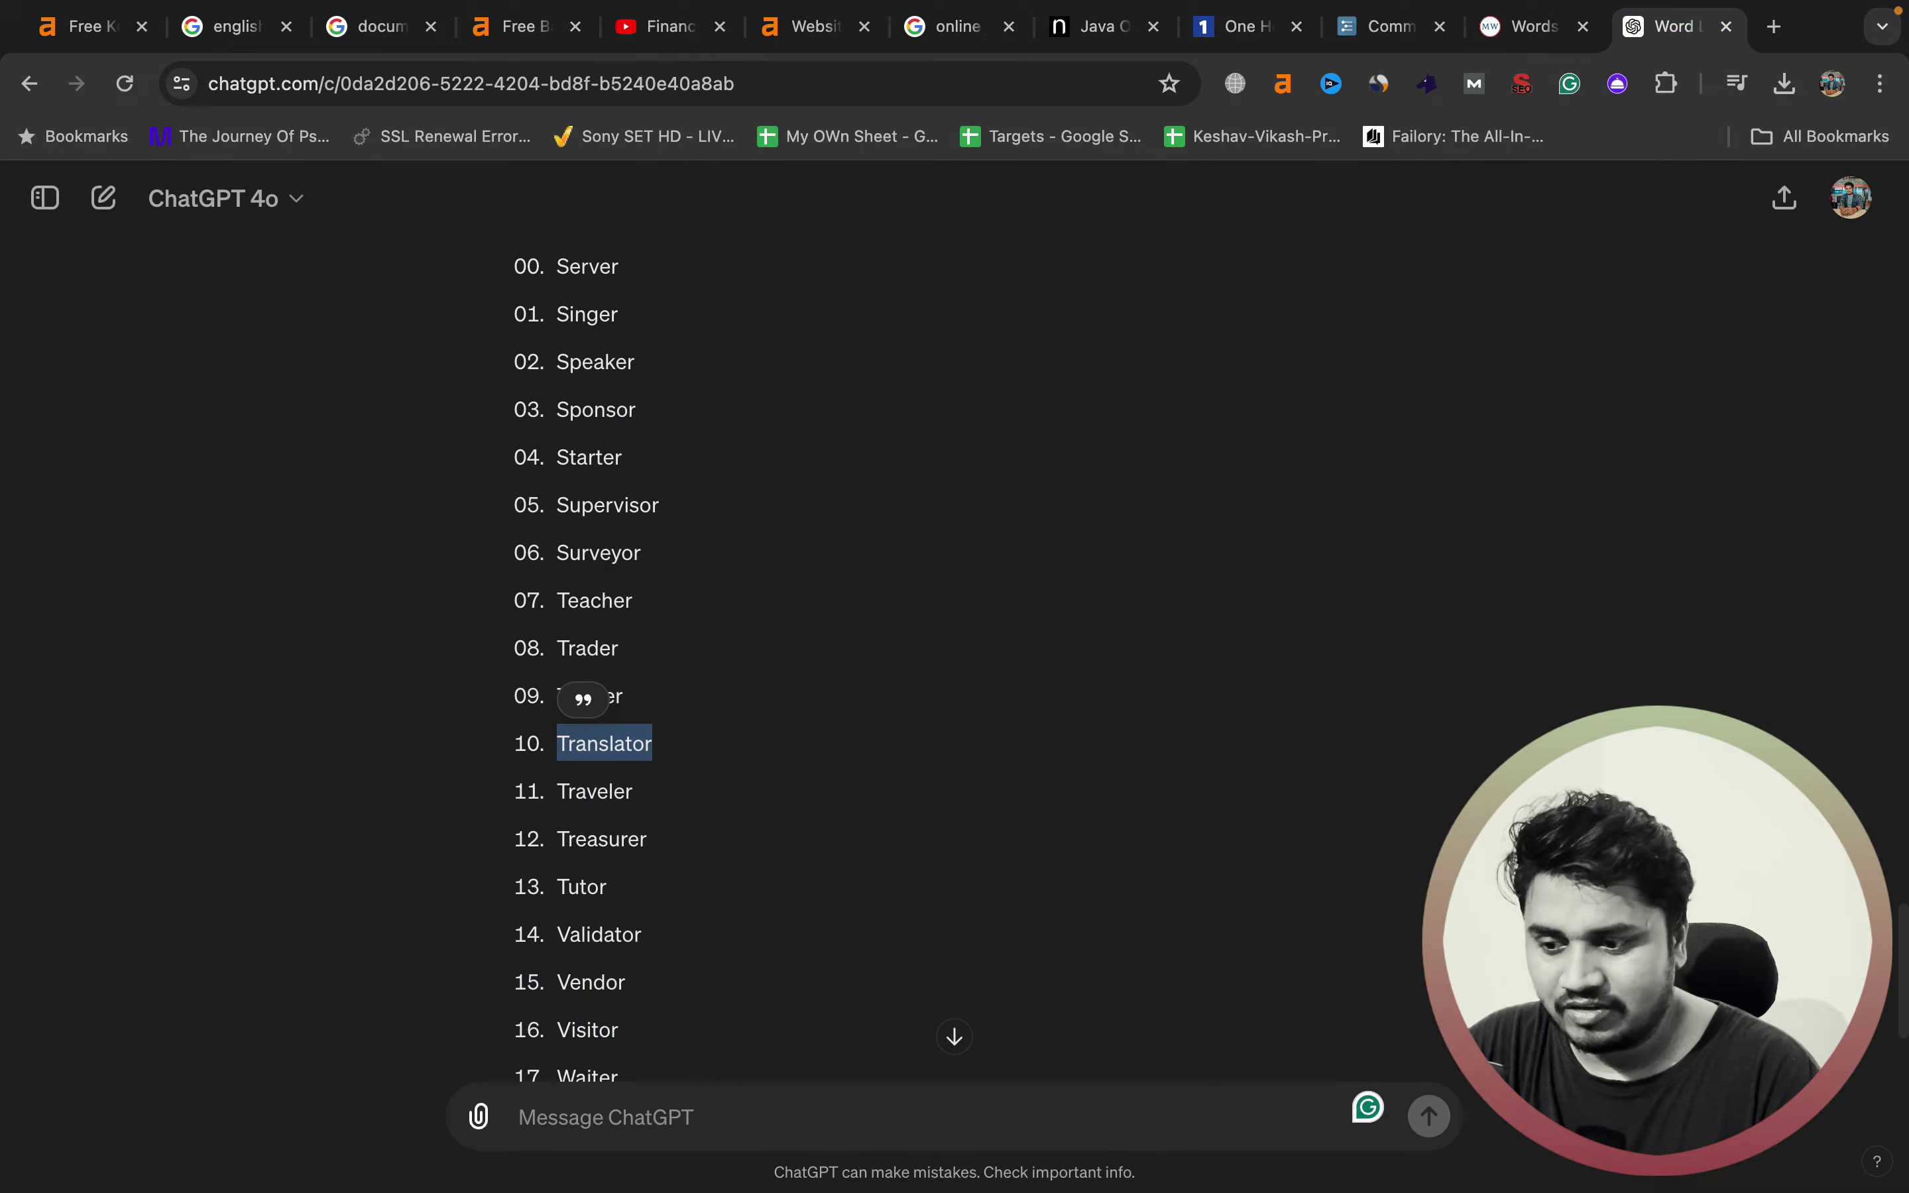
{"action": "scroll", "coordinate": [954, 663], "scroll_direction": "down", "scroll_amount": 2}
{"action": "scroll", "coordinate": [586, 663], "scroll_direction": "down", "scroll_amount": 1}
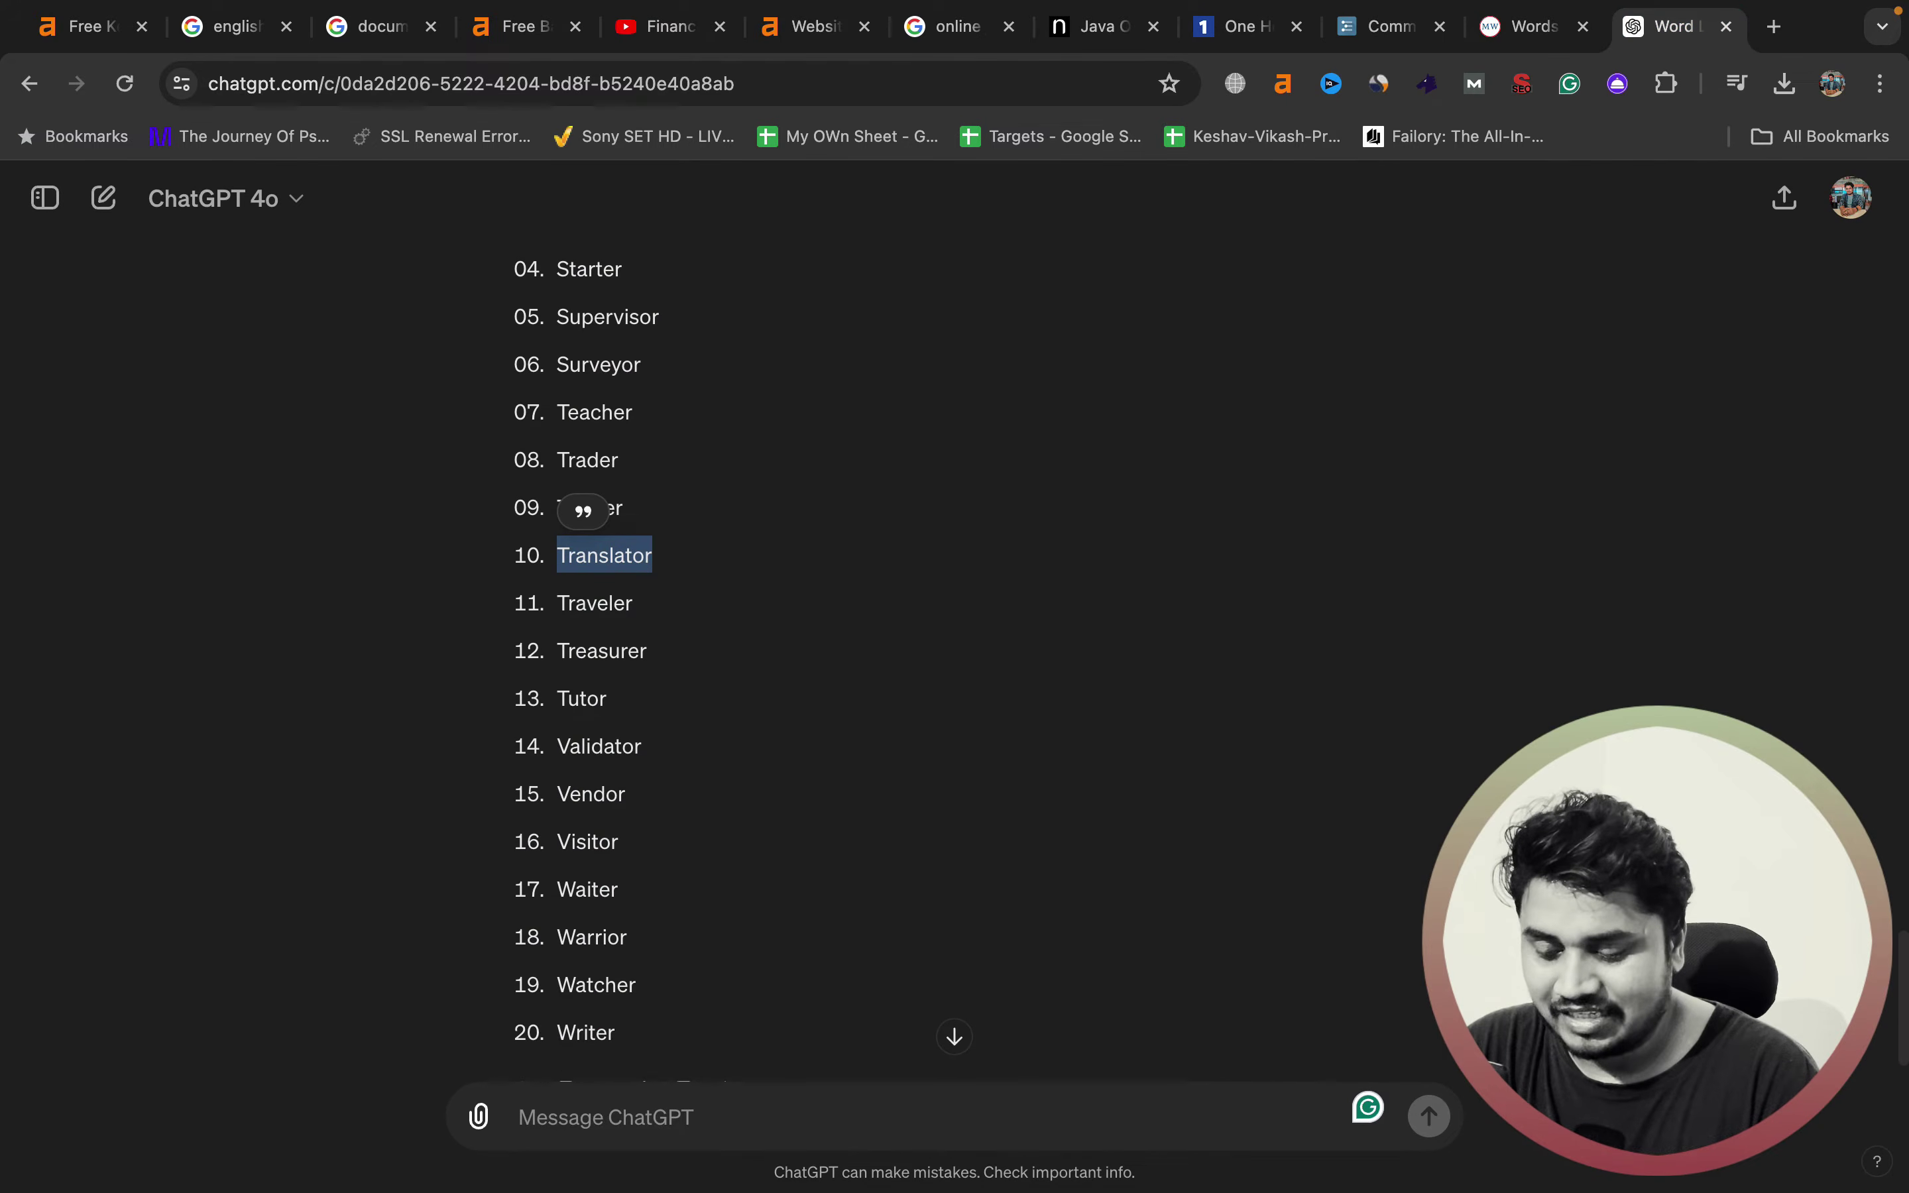
{"action": "double_click", "coordinate": [599, 746]}
{"action": "key", "text": "super+c"}
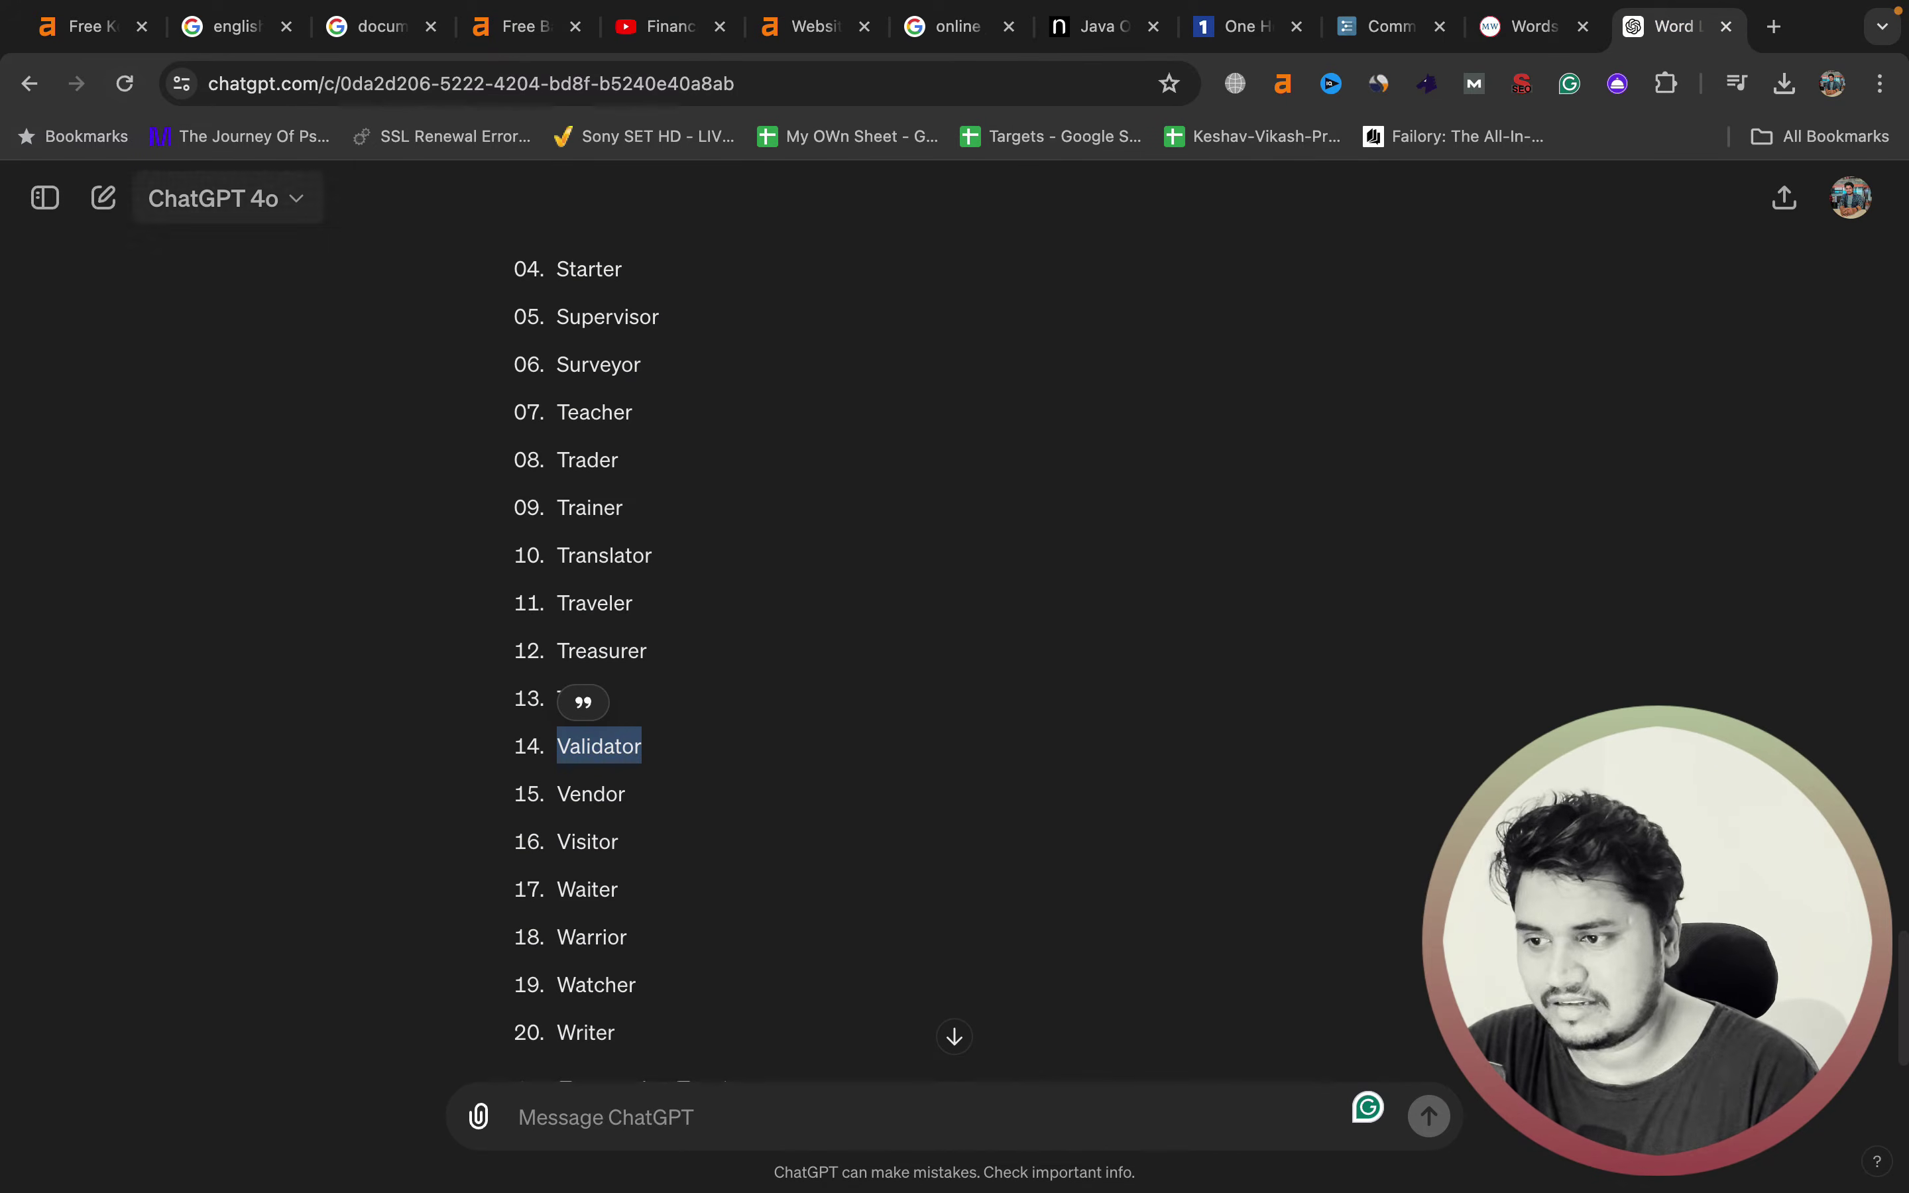
{"action": "left_click", "coordinate": [92, 26]}
{"action": "key", "text": "Escape"}
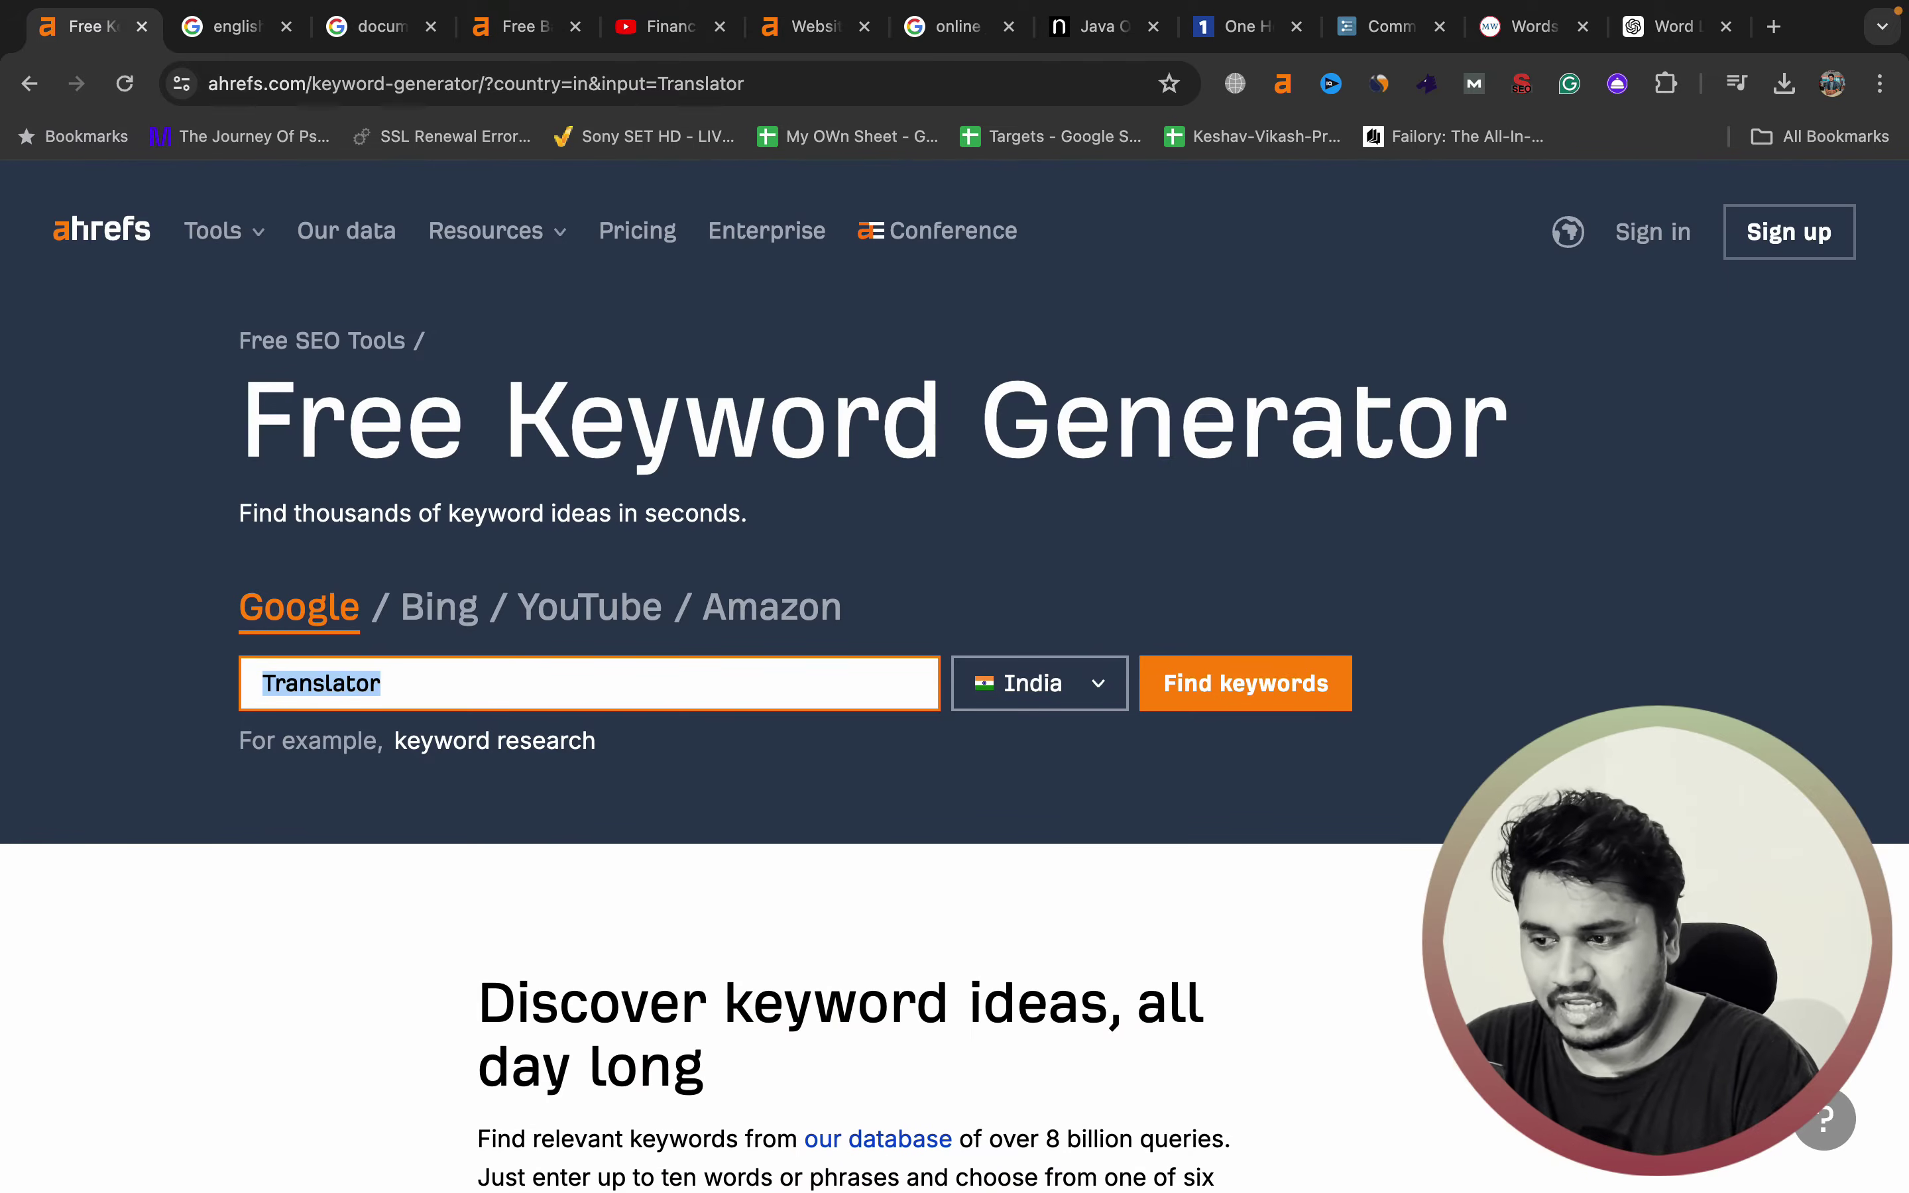
{"action": "key", "text": "super+v"}
{"action": "key", "text": "Return"}
- Examine the "Validator" keyword ideas through to the end of the list, comparing their difficulty and search volume
{"action": "scroll", "coordinate": [594, 661], "scroll_direction": "down", "scroll_amount": 5}
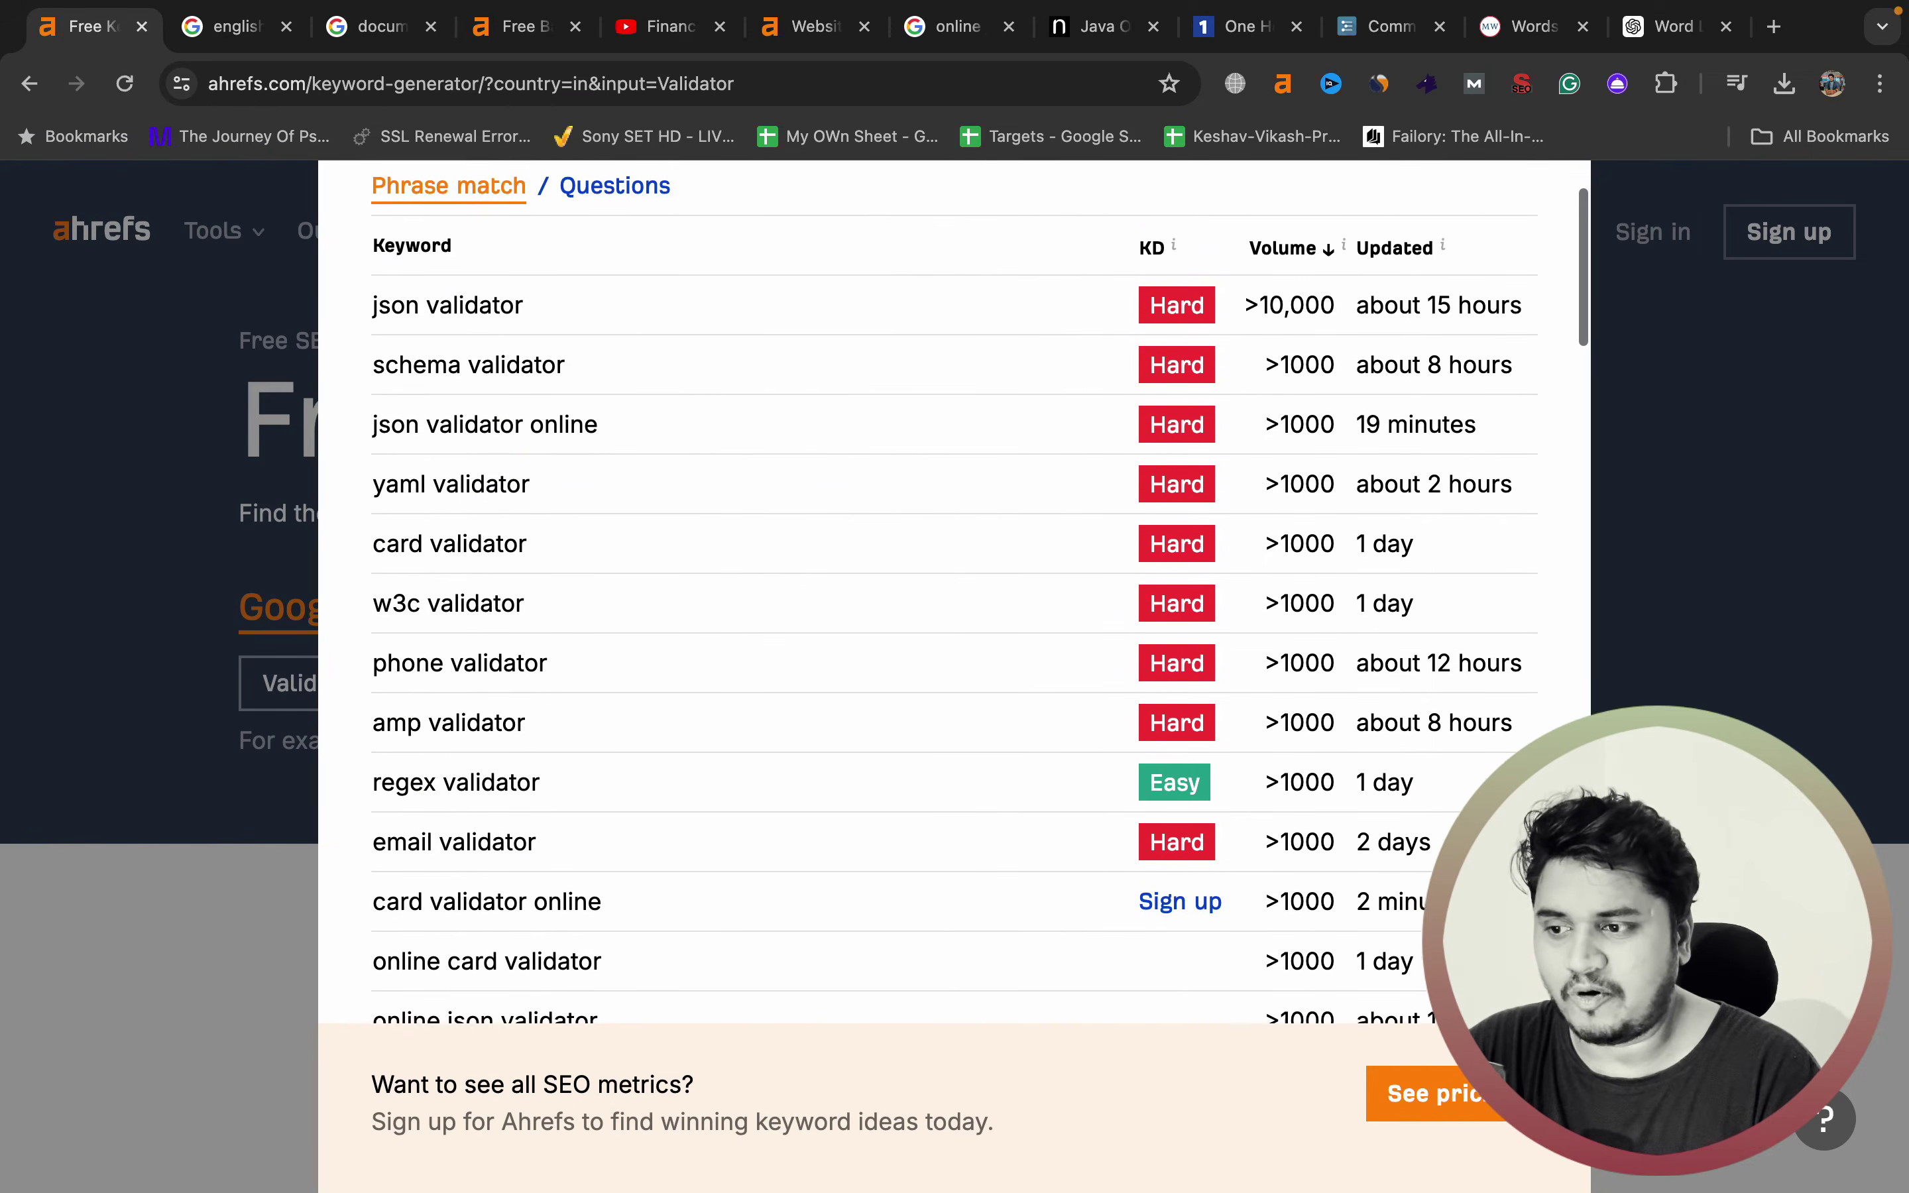
{"action": "scroll", "coordinate": [928, 592], "scroll_direction": "down", "scroll_amount": 10}
{"action": "scroll", "coordinate": [928, 592], "scroll_direction": "up", "scroll_amount": 3}
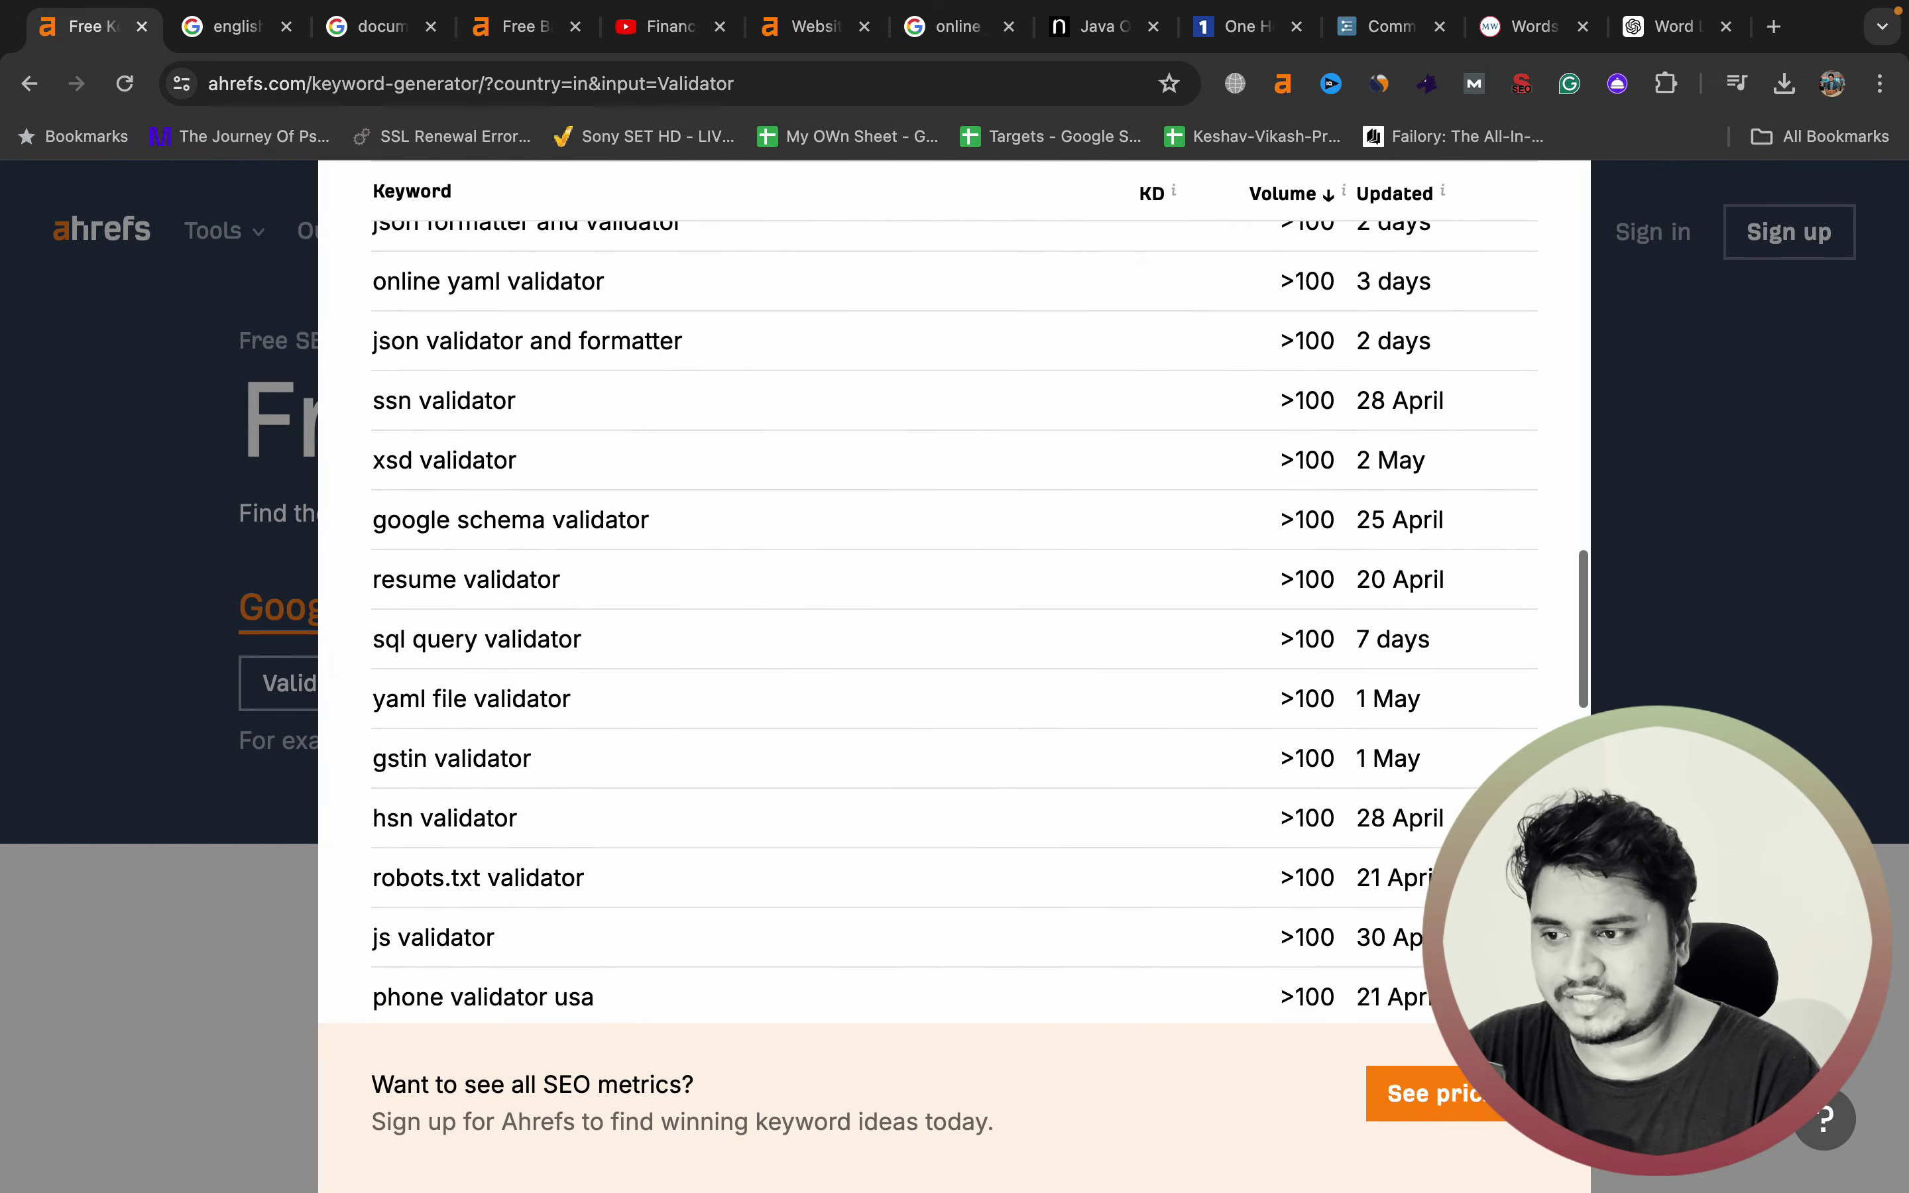
{"action": "scroll", "coordinate": [928, 592], "scroll_direction": "up", "scroll_amount": 3}
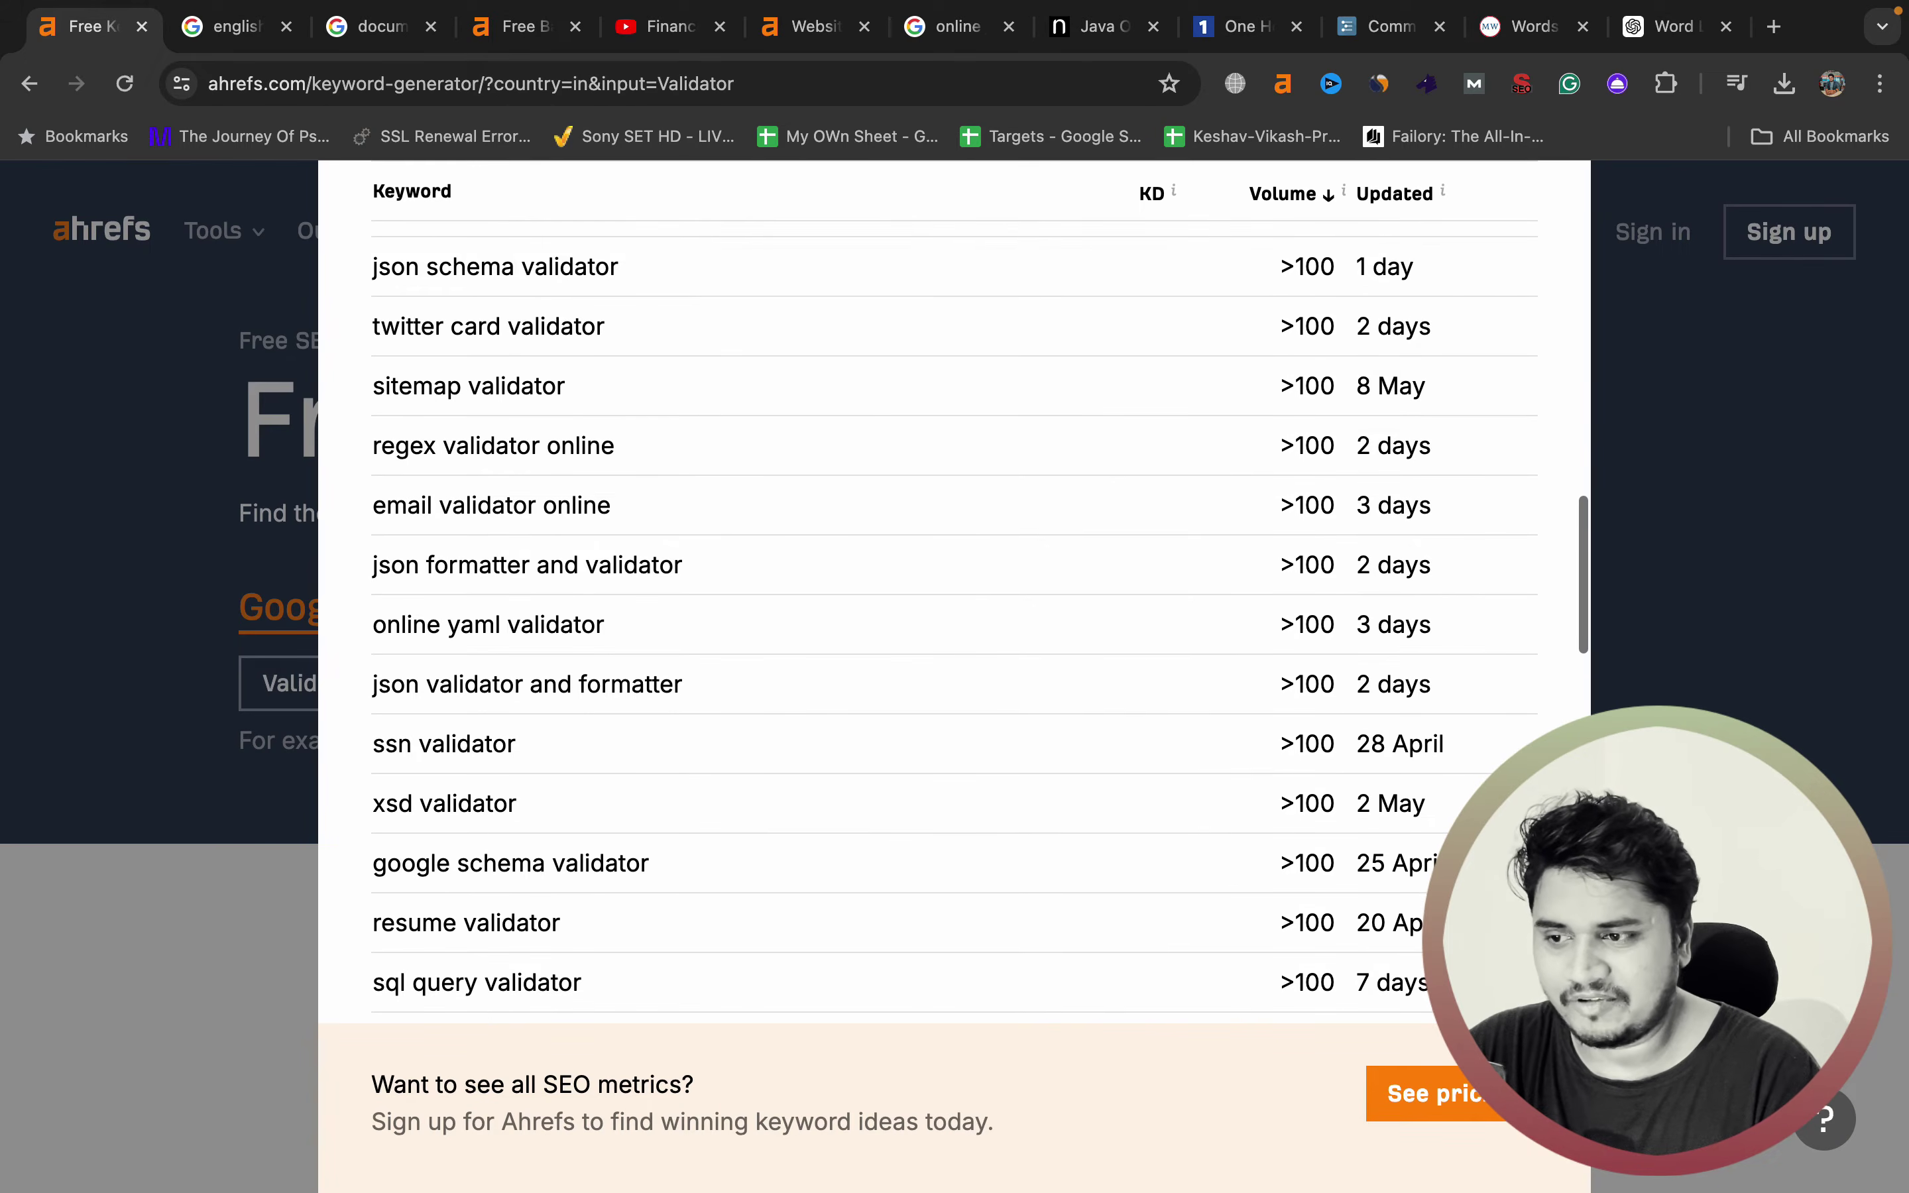
{"action": "scroll", "coordinate": [502, 401], "scroll_direction": "up", "scroll_amount": 2}
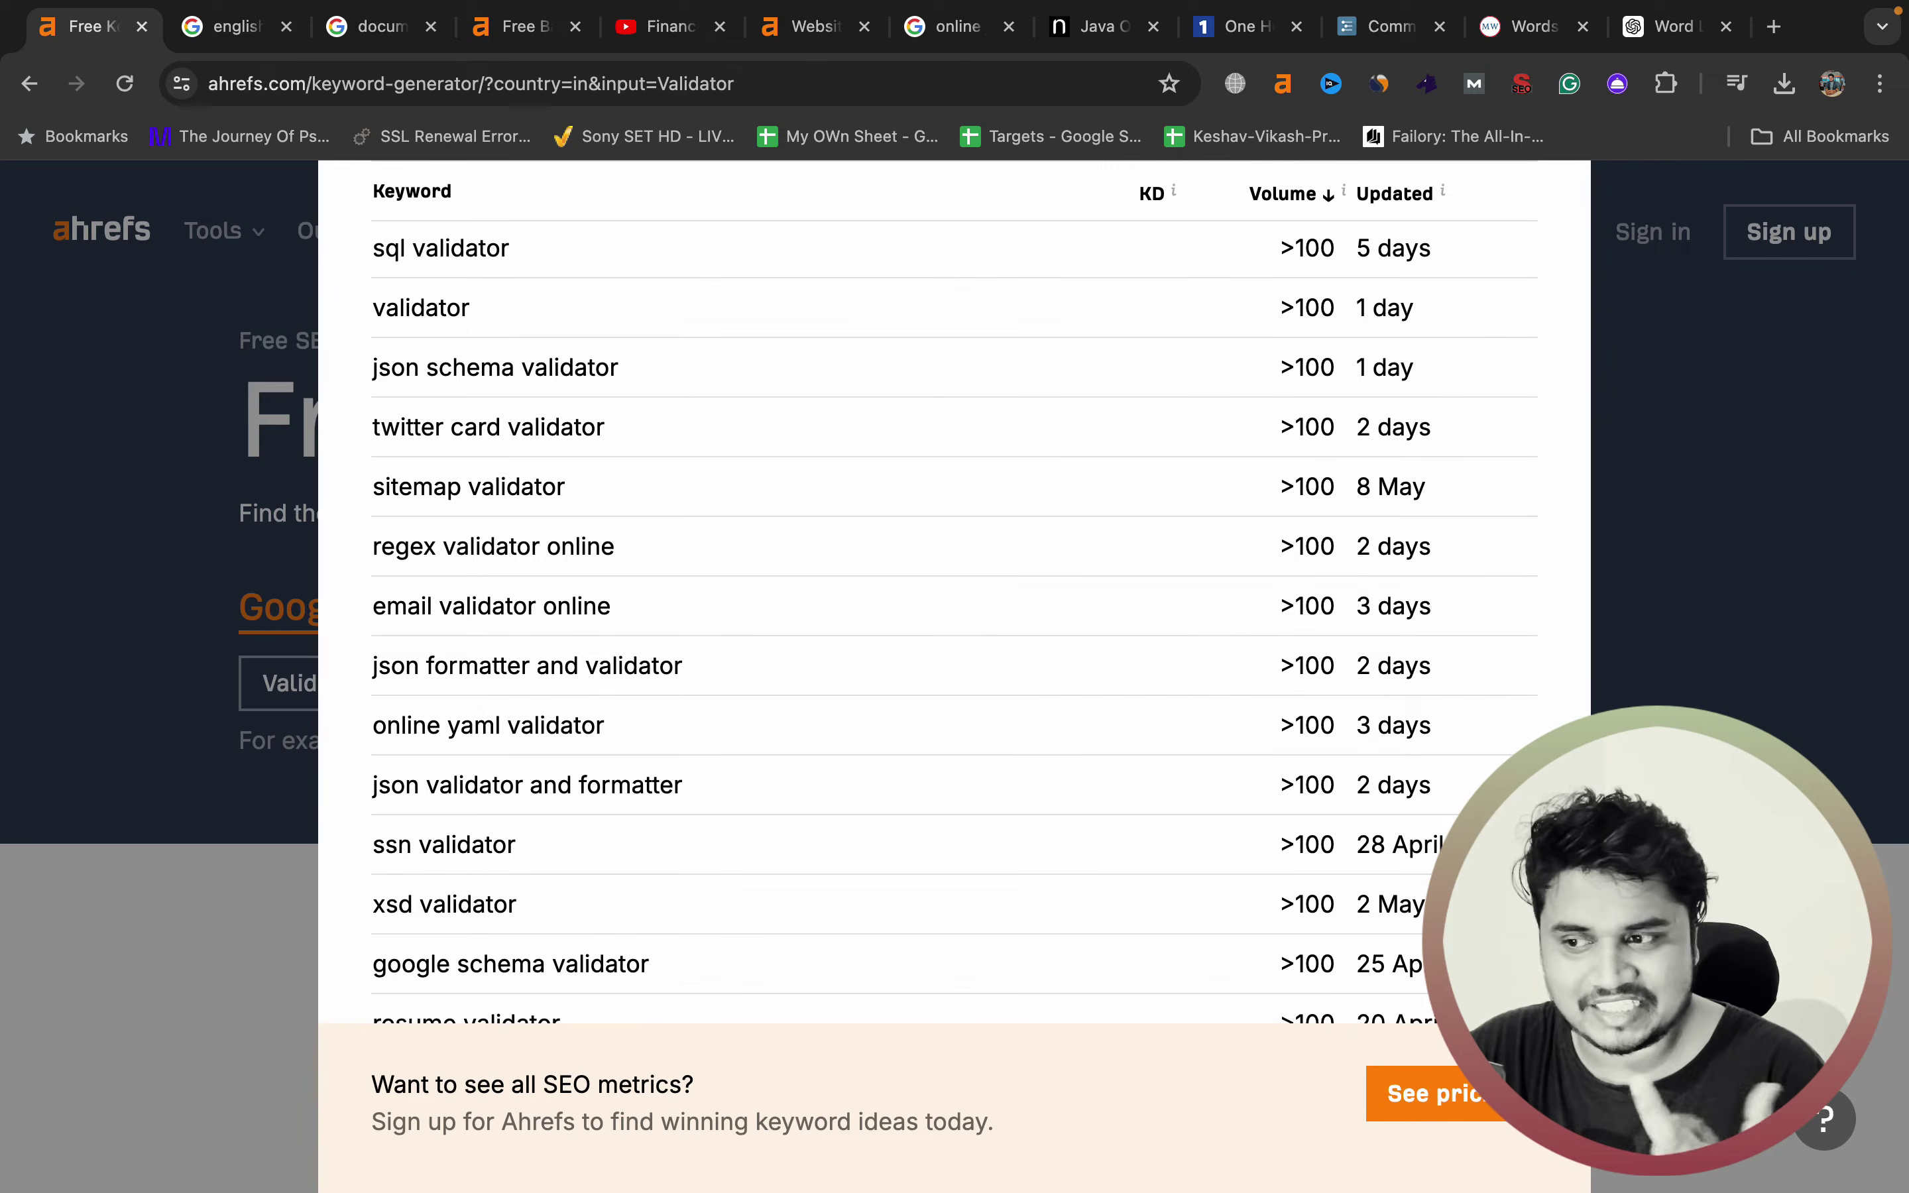
{"action": "scroll", "coordinate": [928, 591], "scroll_direction": "up", "scroll_amount": 6}
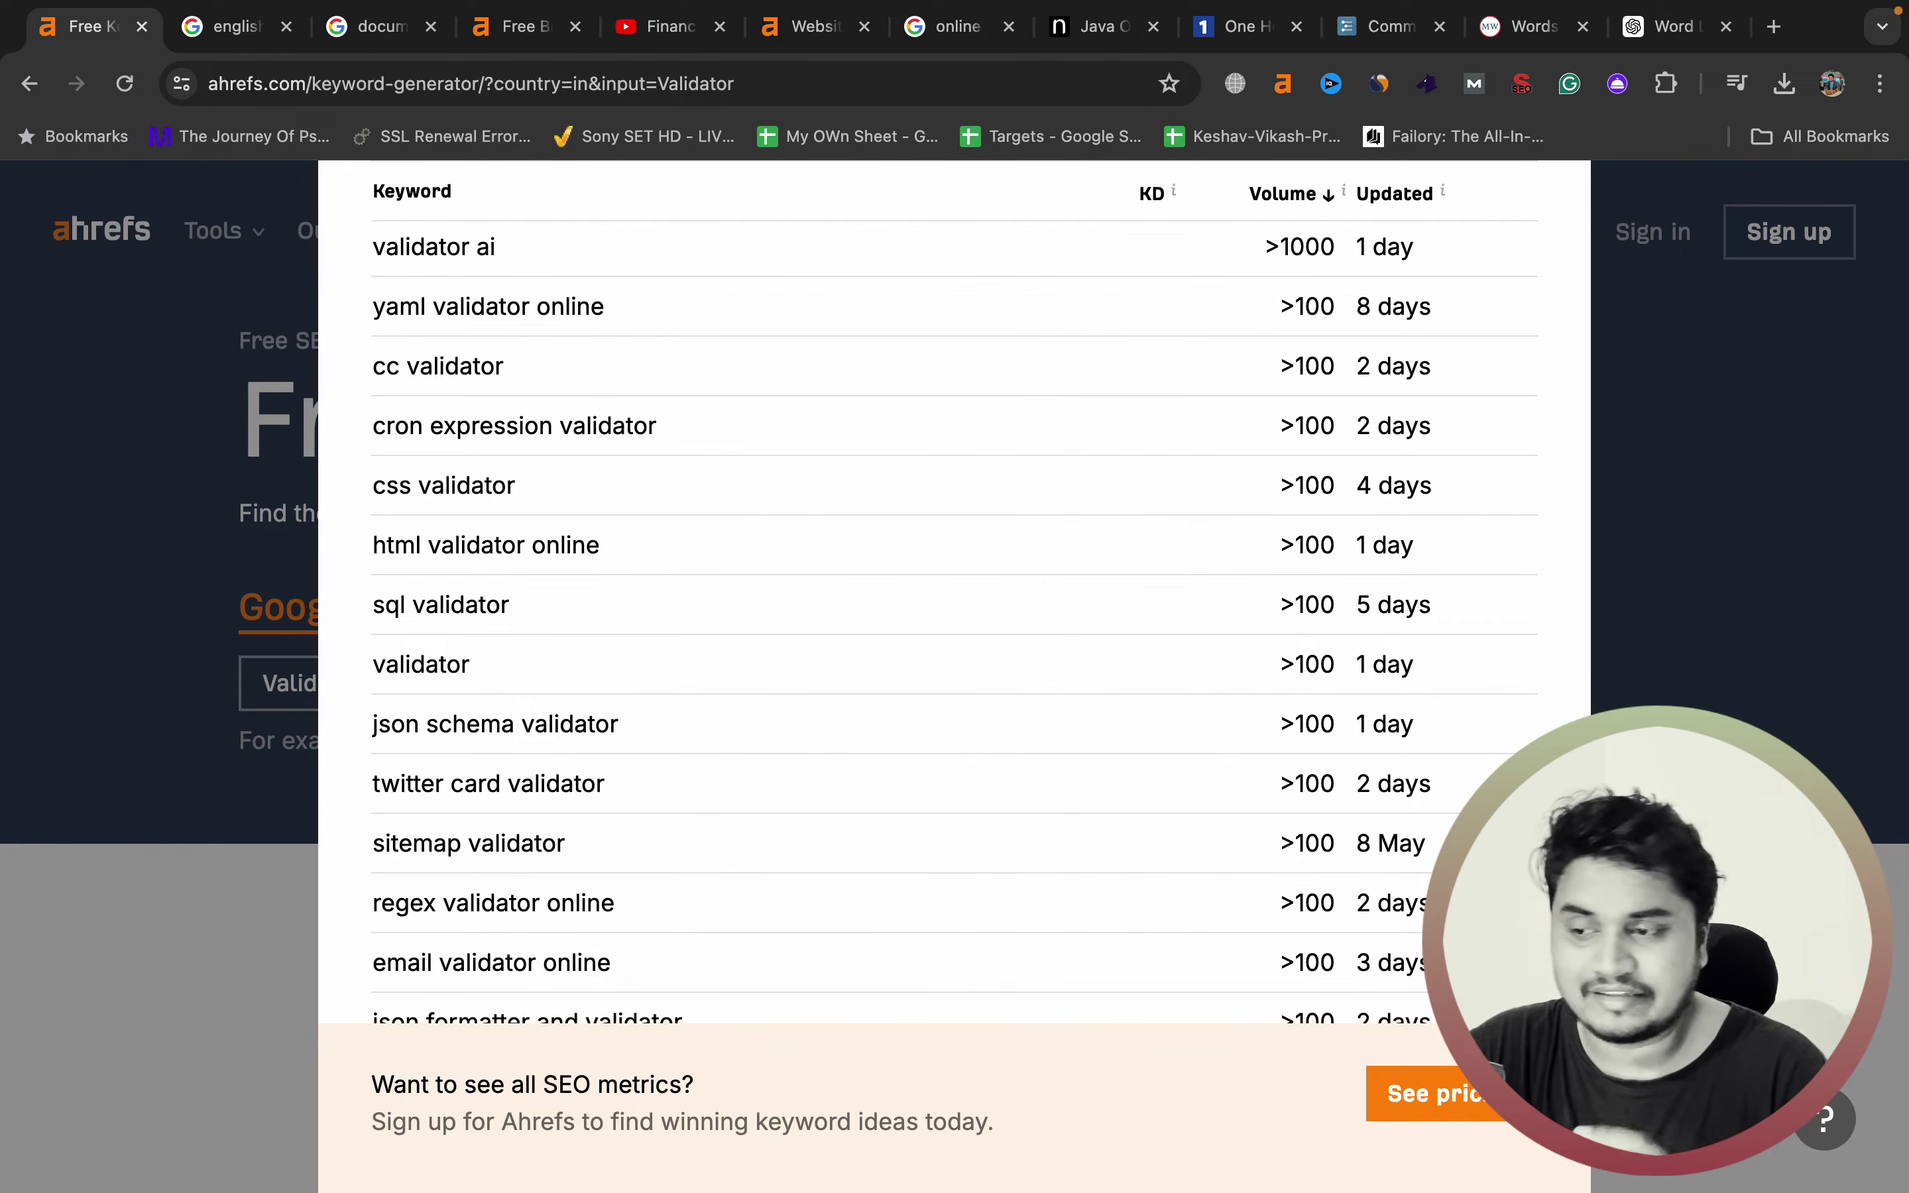
{"action": "scroll", "coordinate": [928, 592], "scroll_direction": "up", "scroll_amount": 2}
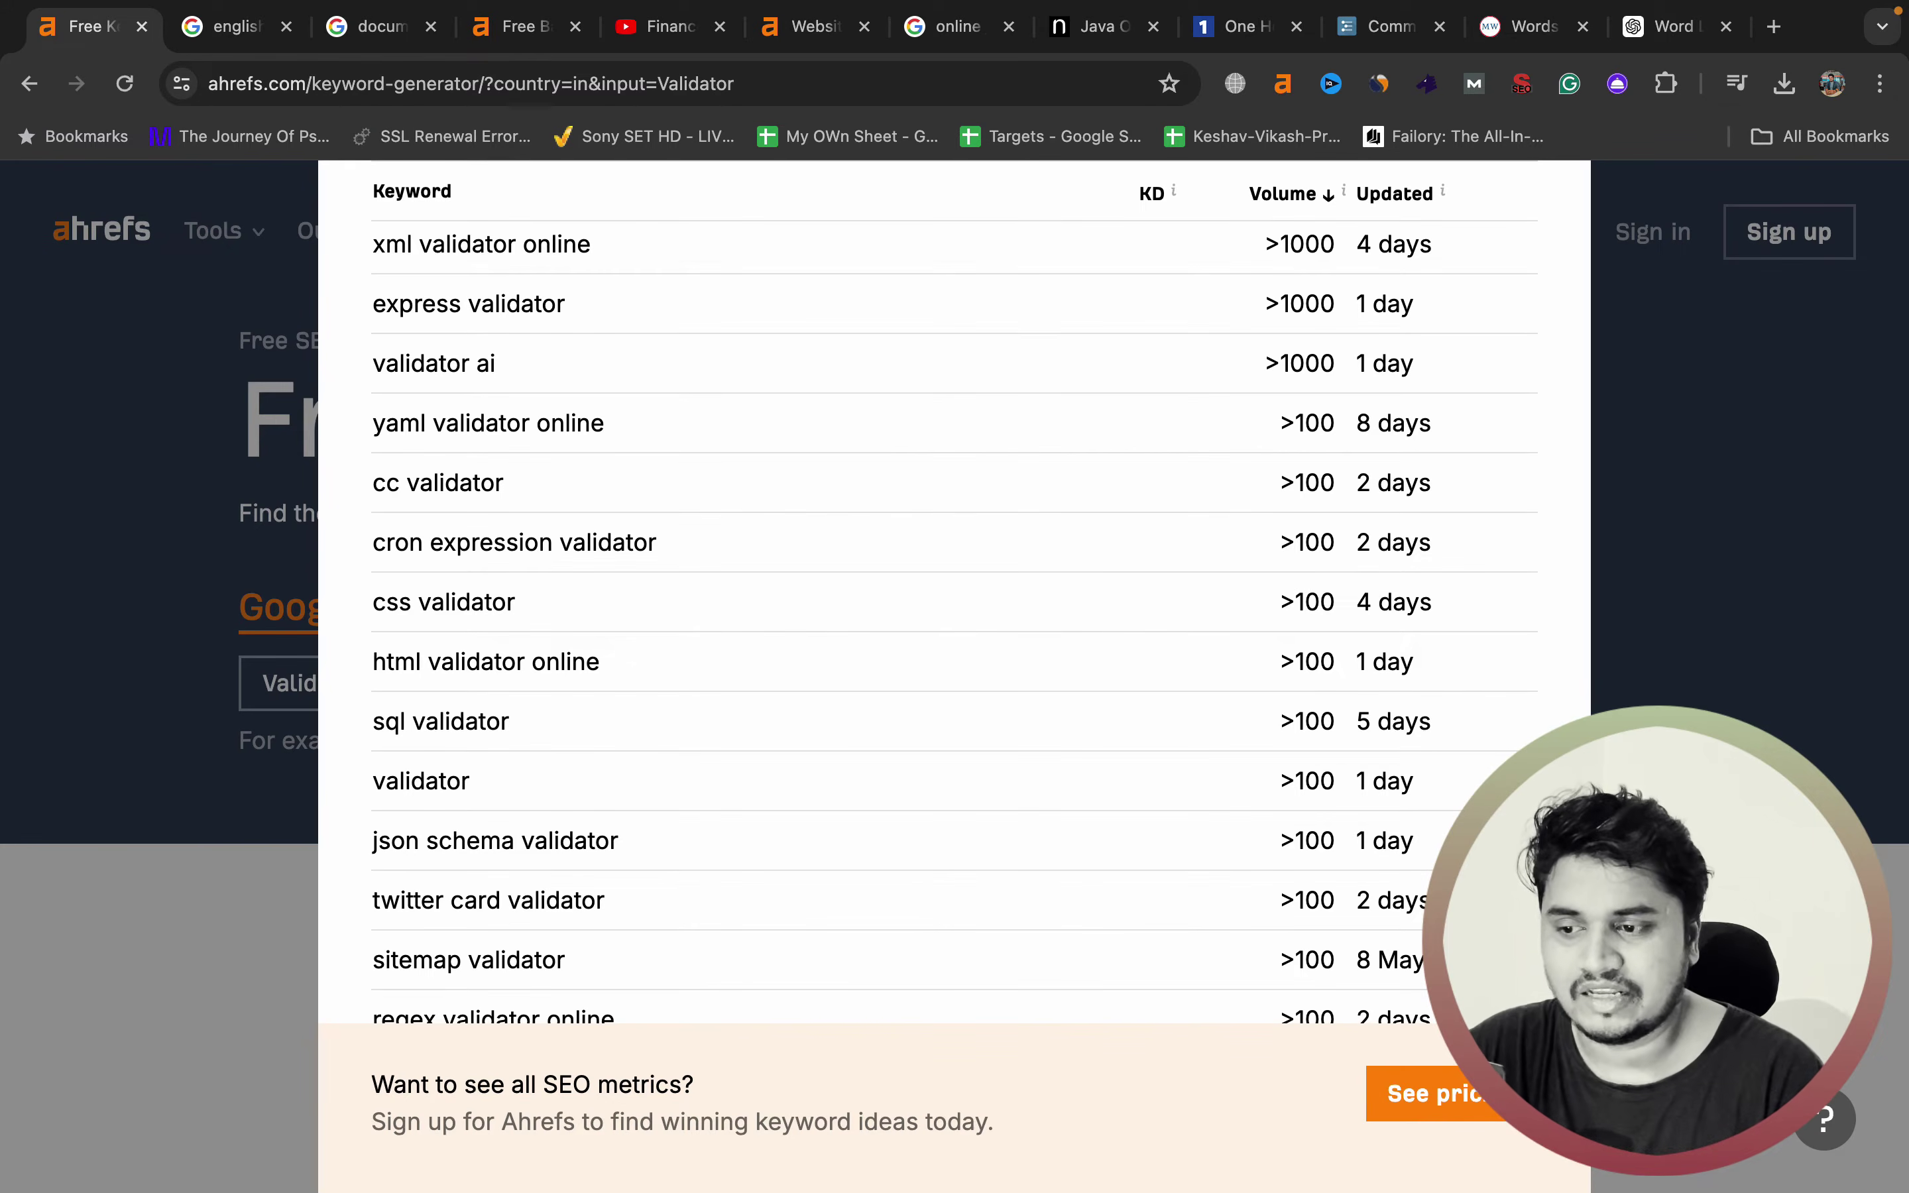
{"action": "scroll", "coordinate": [928, 592], "scroll_direction": "up", "scroll_amount": 4}
{"action": "scroll", "coordinate": [928, 592], "scroll_direction": "down", "scroll_amount": 8}
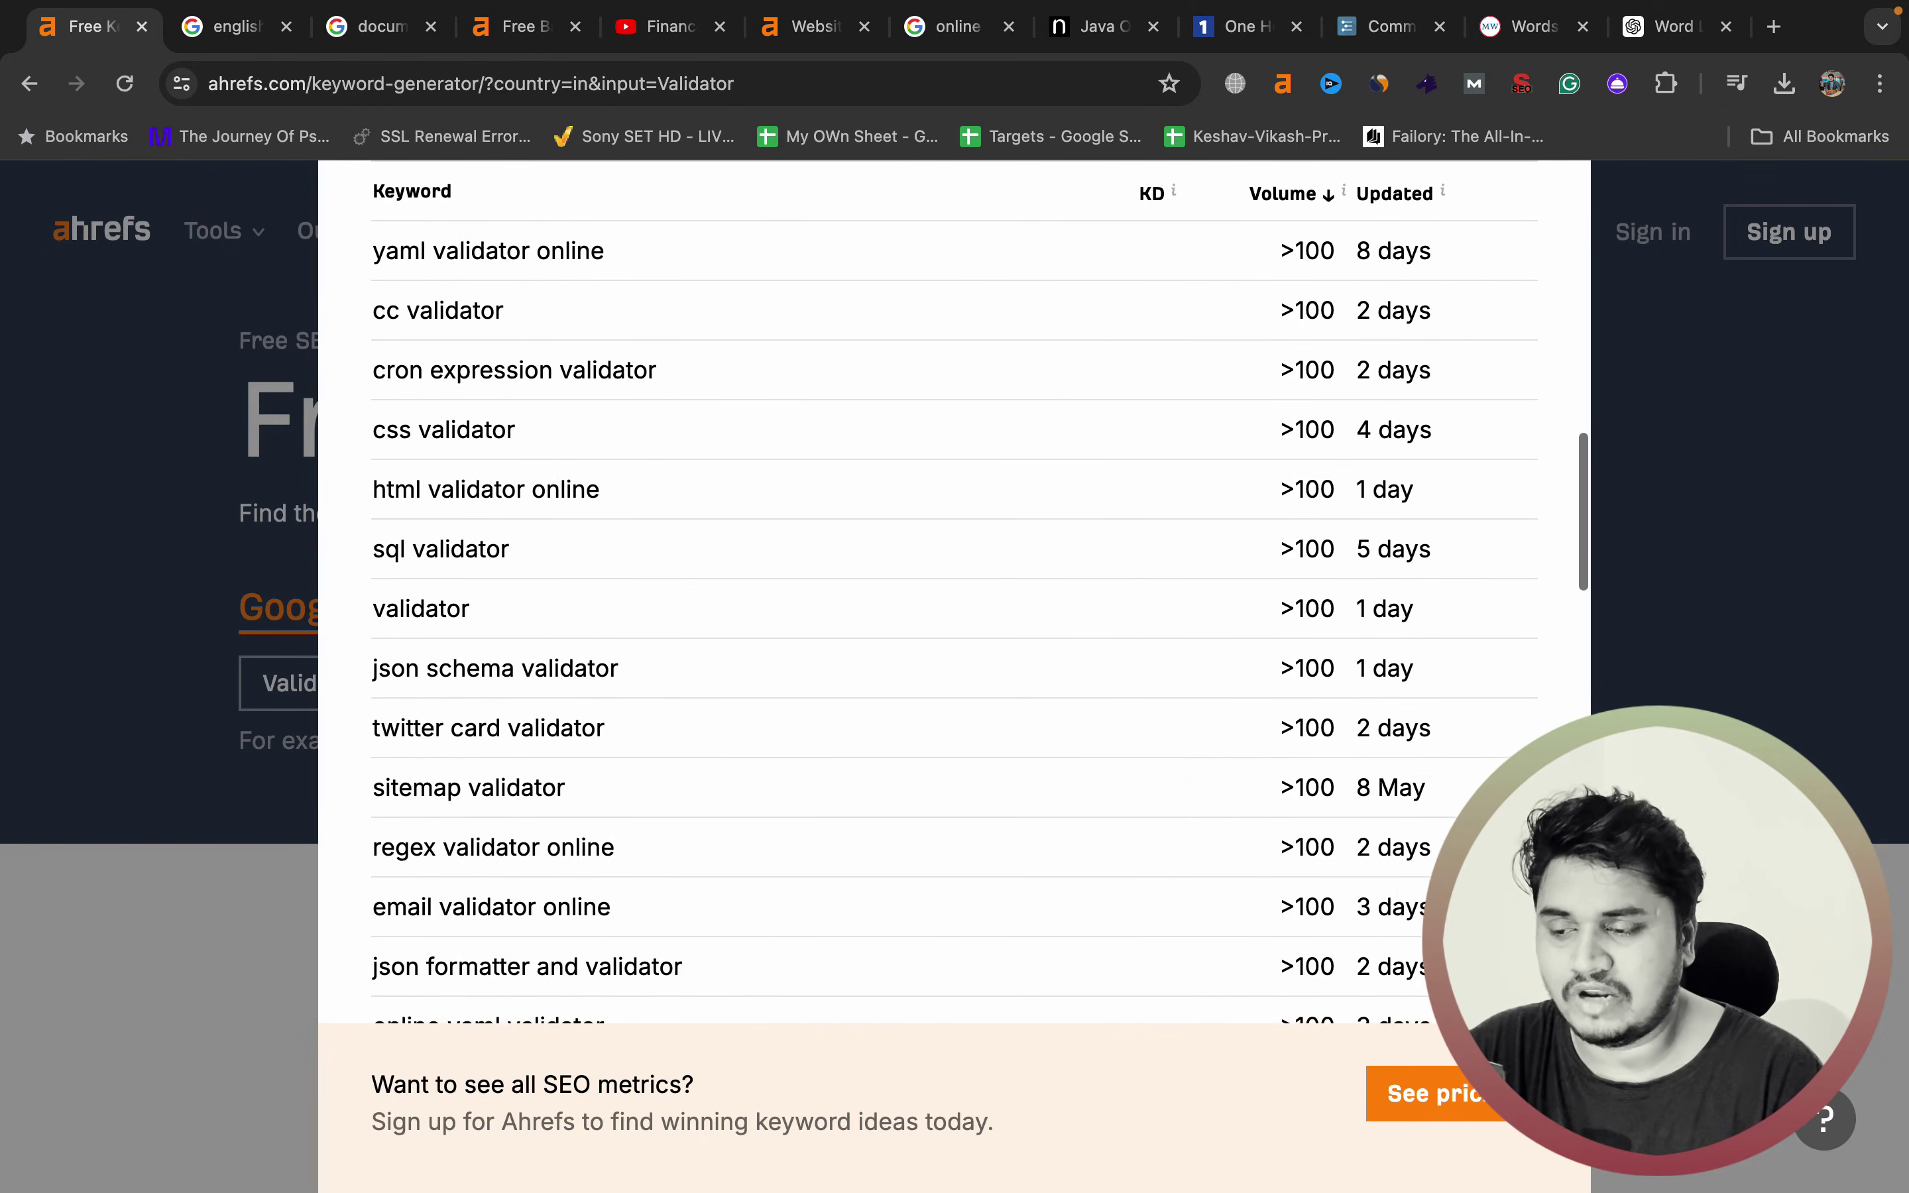
{"action": "scroll", "coordinate": [928, 592], "scroll_direction": "up", "scroll_amount": 15}
{"action": "scroll", "coordinate": [928, 592], "scroll_direction": "down", "scroll_amount": 20}
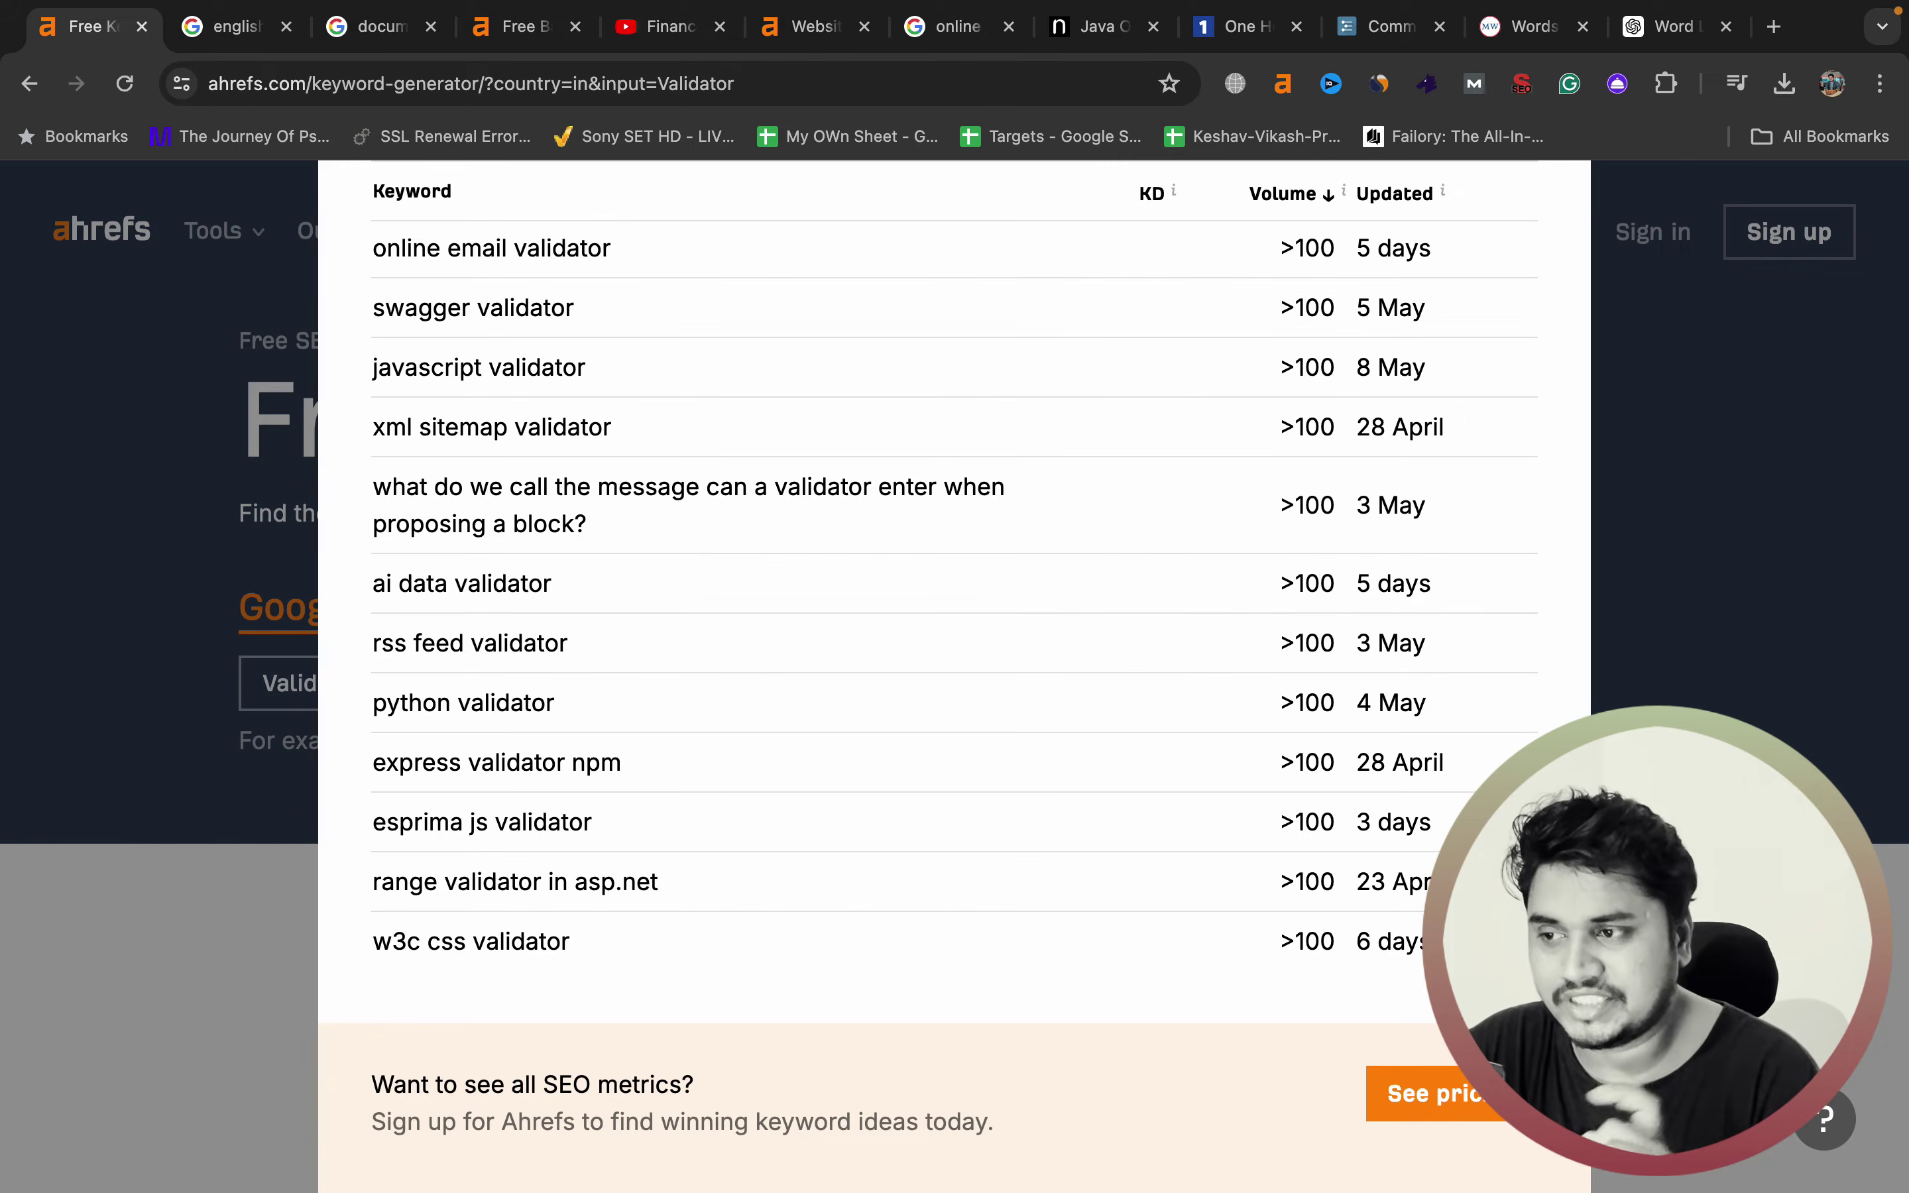
- Check the end of the ChatGPT word list and close all browser pages except the three Ahrefs tools and WorkFlowy
{"action": "left_click", "coordinate": [1672, 25]}
{"action": "scroll", "coordinate": [951, 1031], "scroll_direction": "down", "scroll_amount": 2}
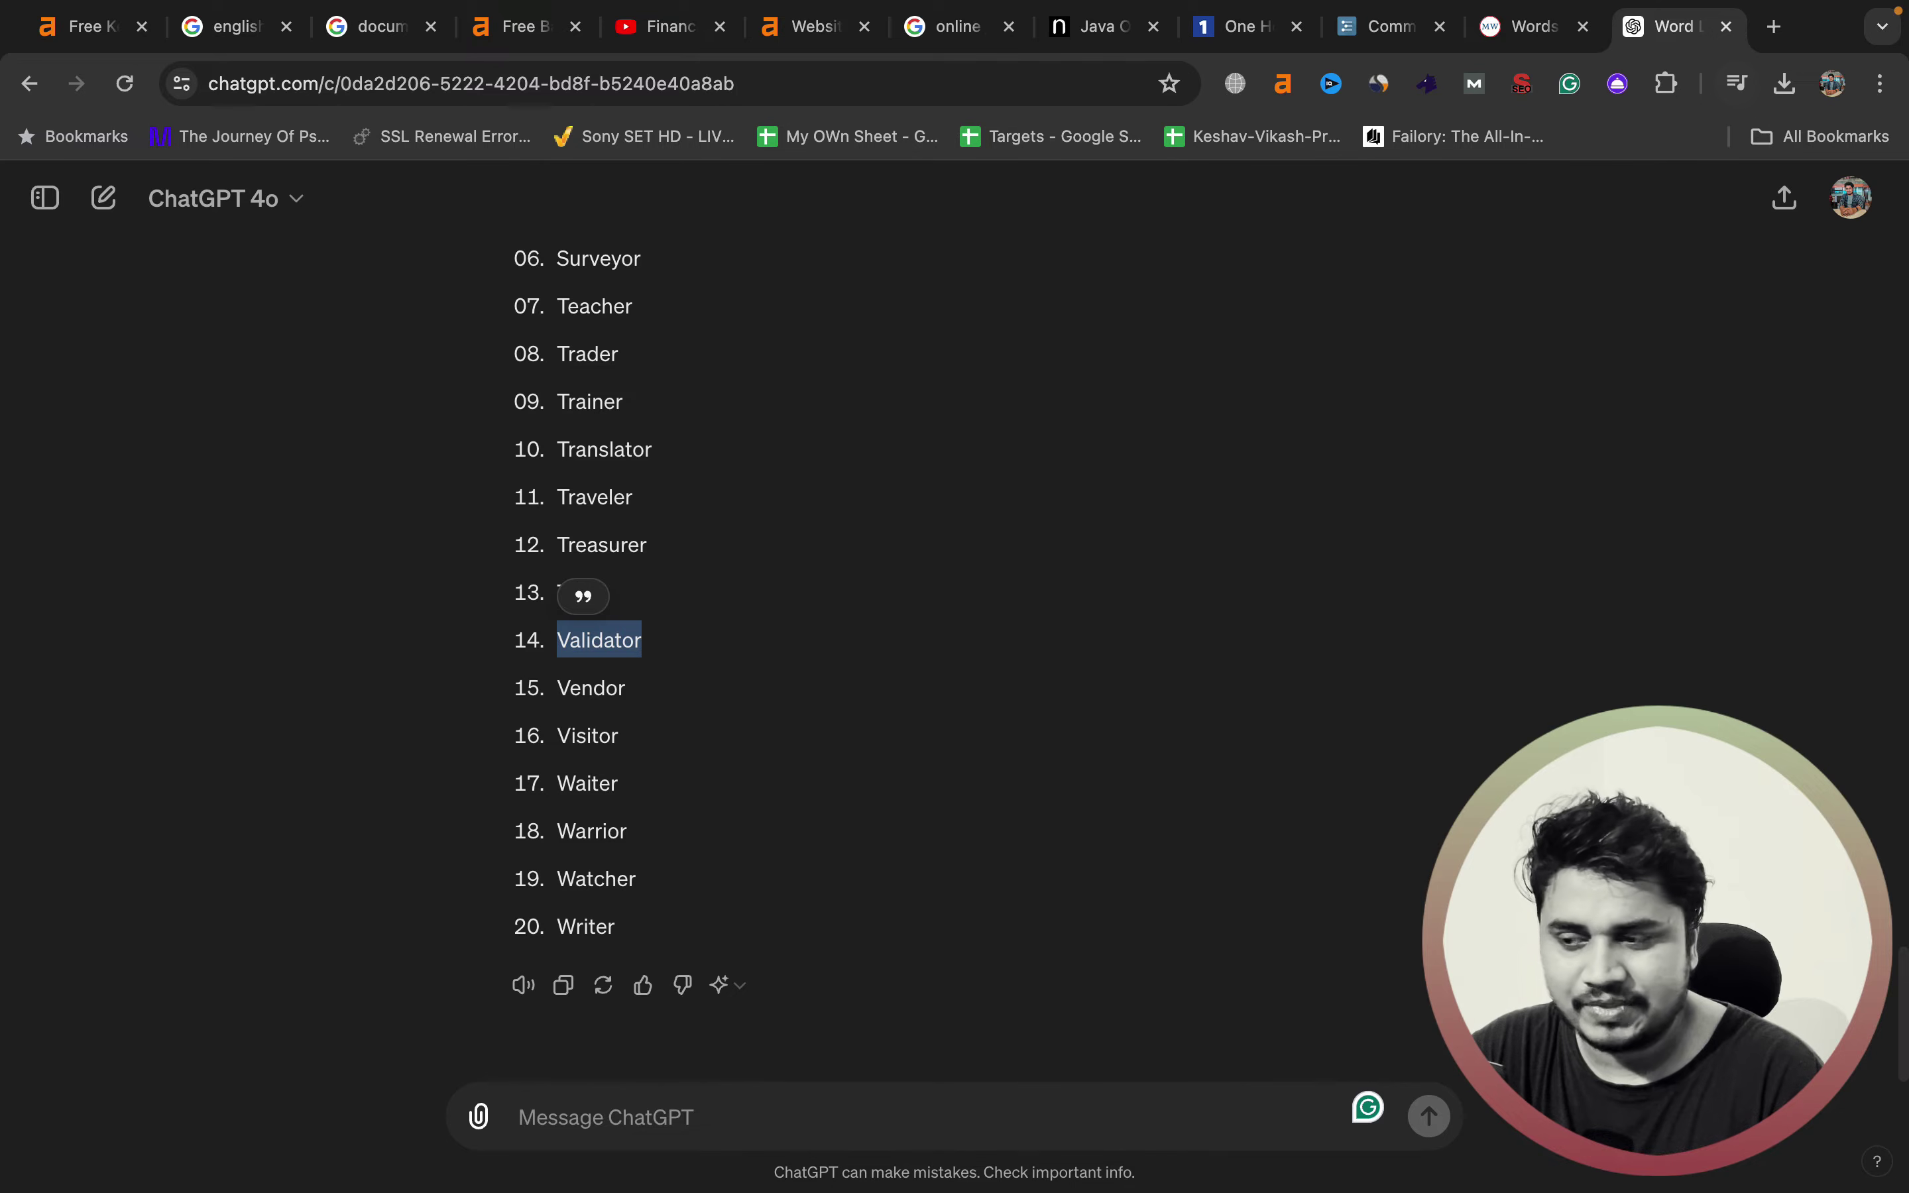
{"action": "left_click", "coordinate": [1728, 26]}
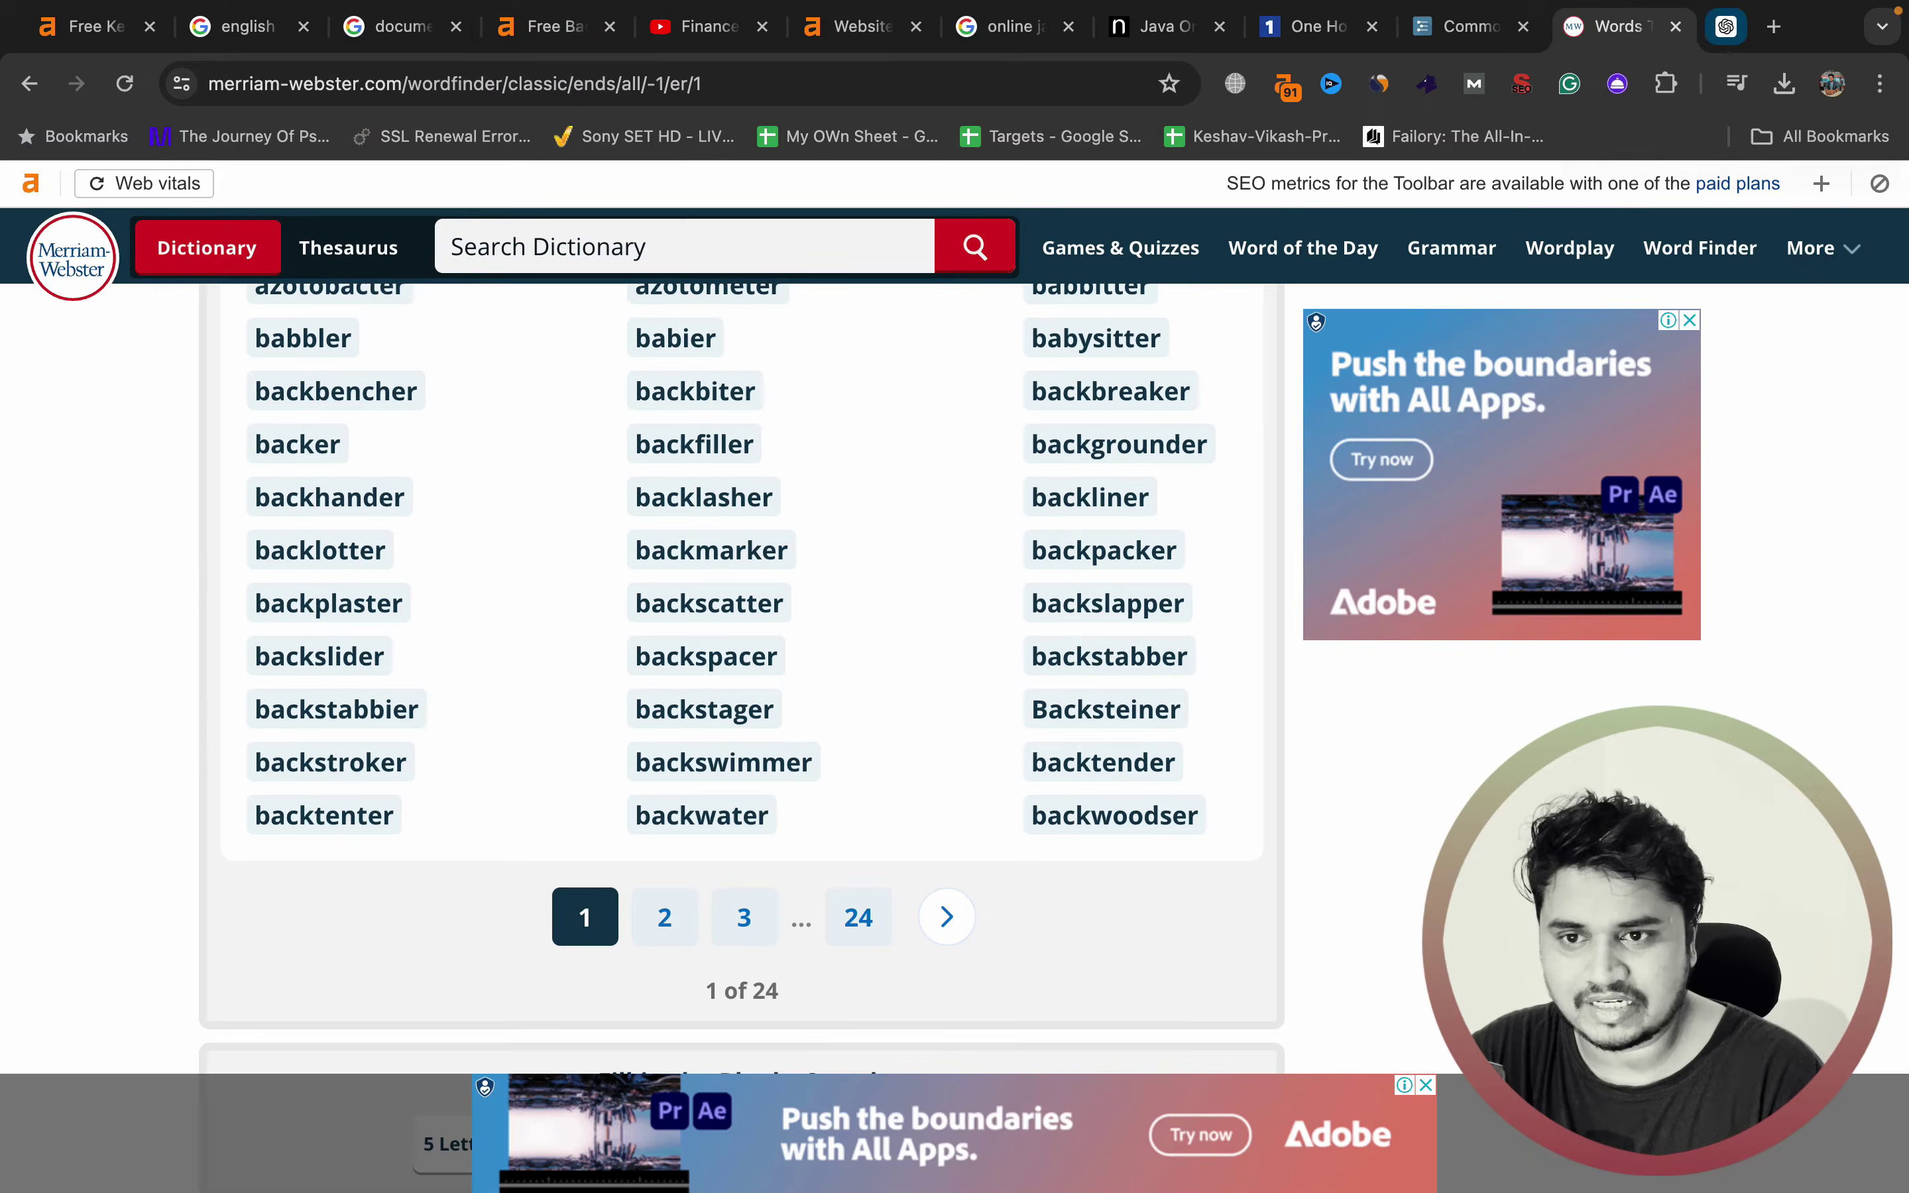
{"action": "left_click", "coordinate": [1727, 25]}
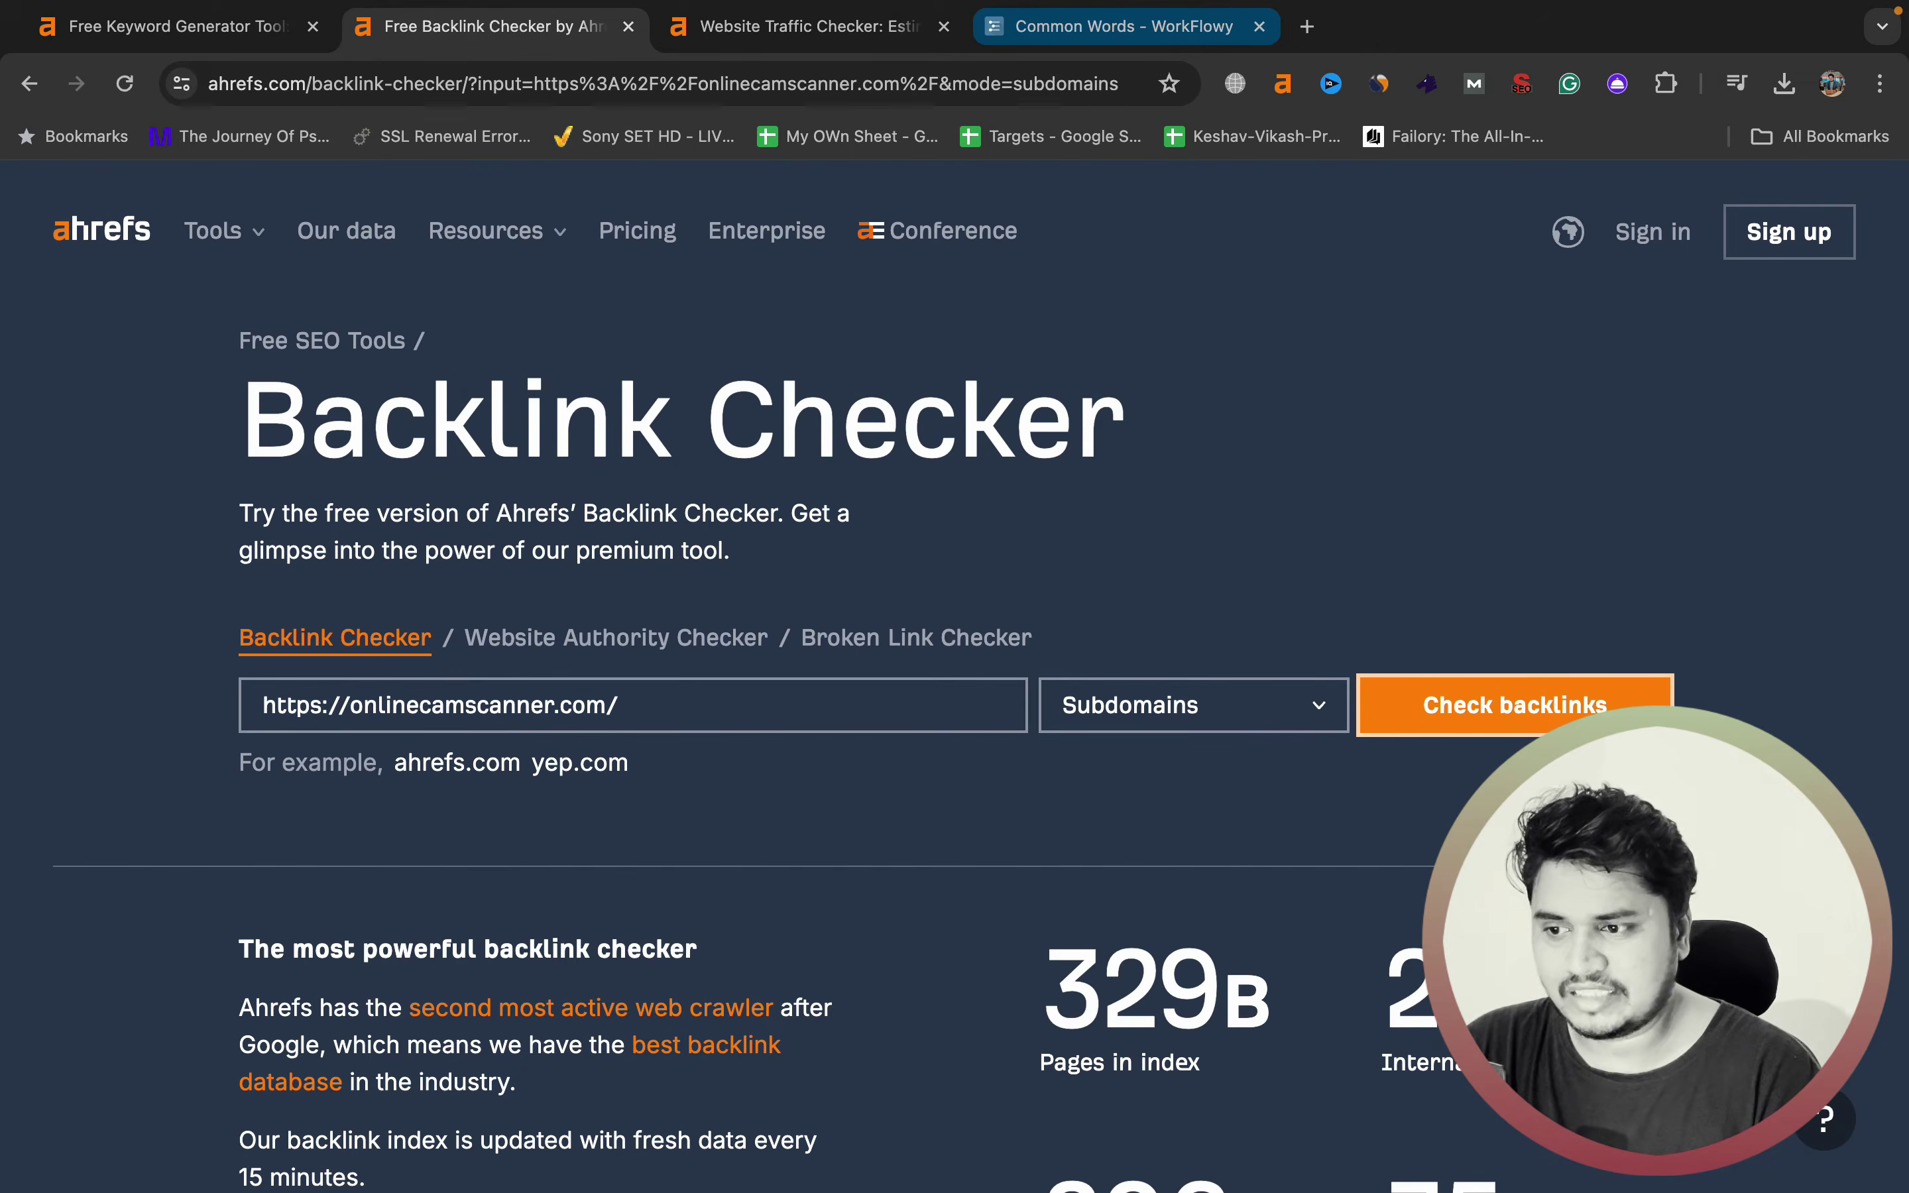
- Review the WorkFlowy Common Words list and find Ahrefs keyword ideas for "convertor" in place of "Validator"
{"action": "left_click", "coordinate": [1121, 26]}
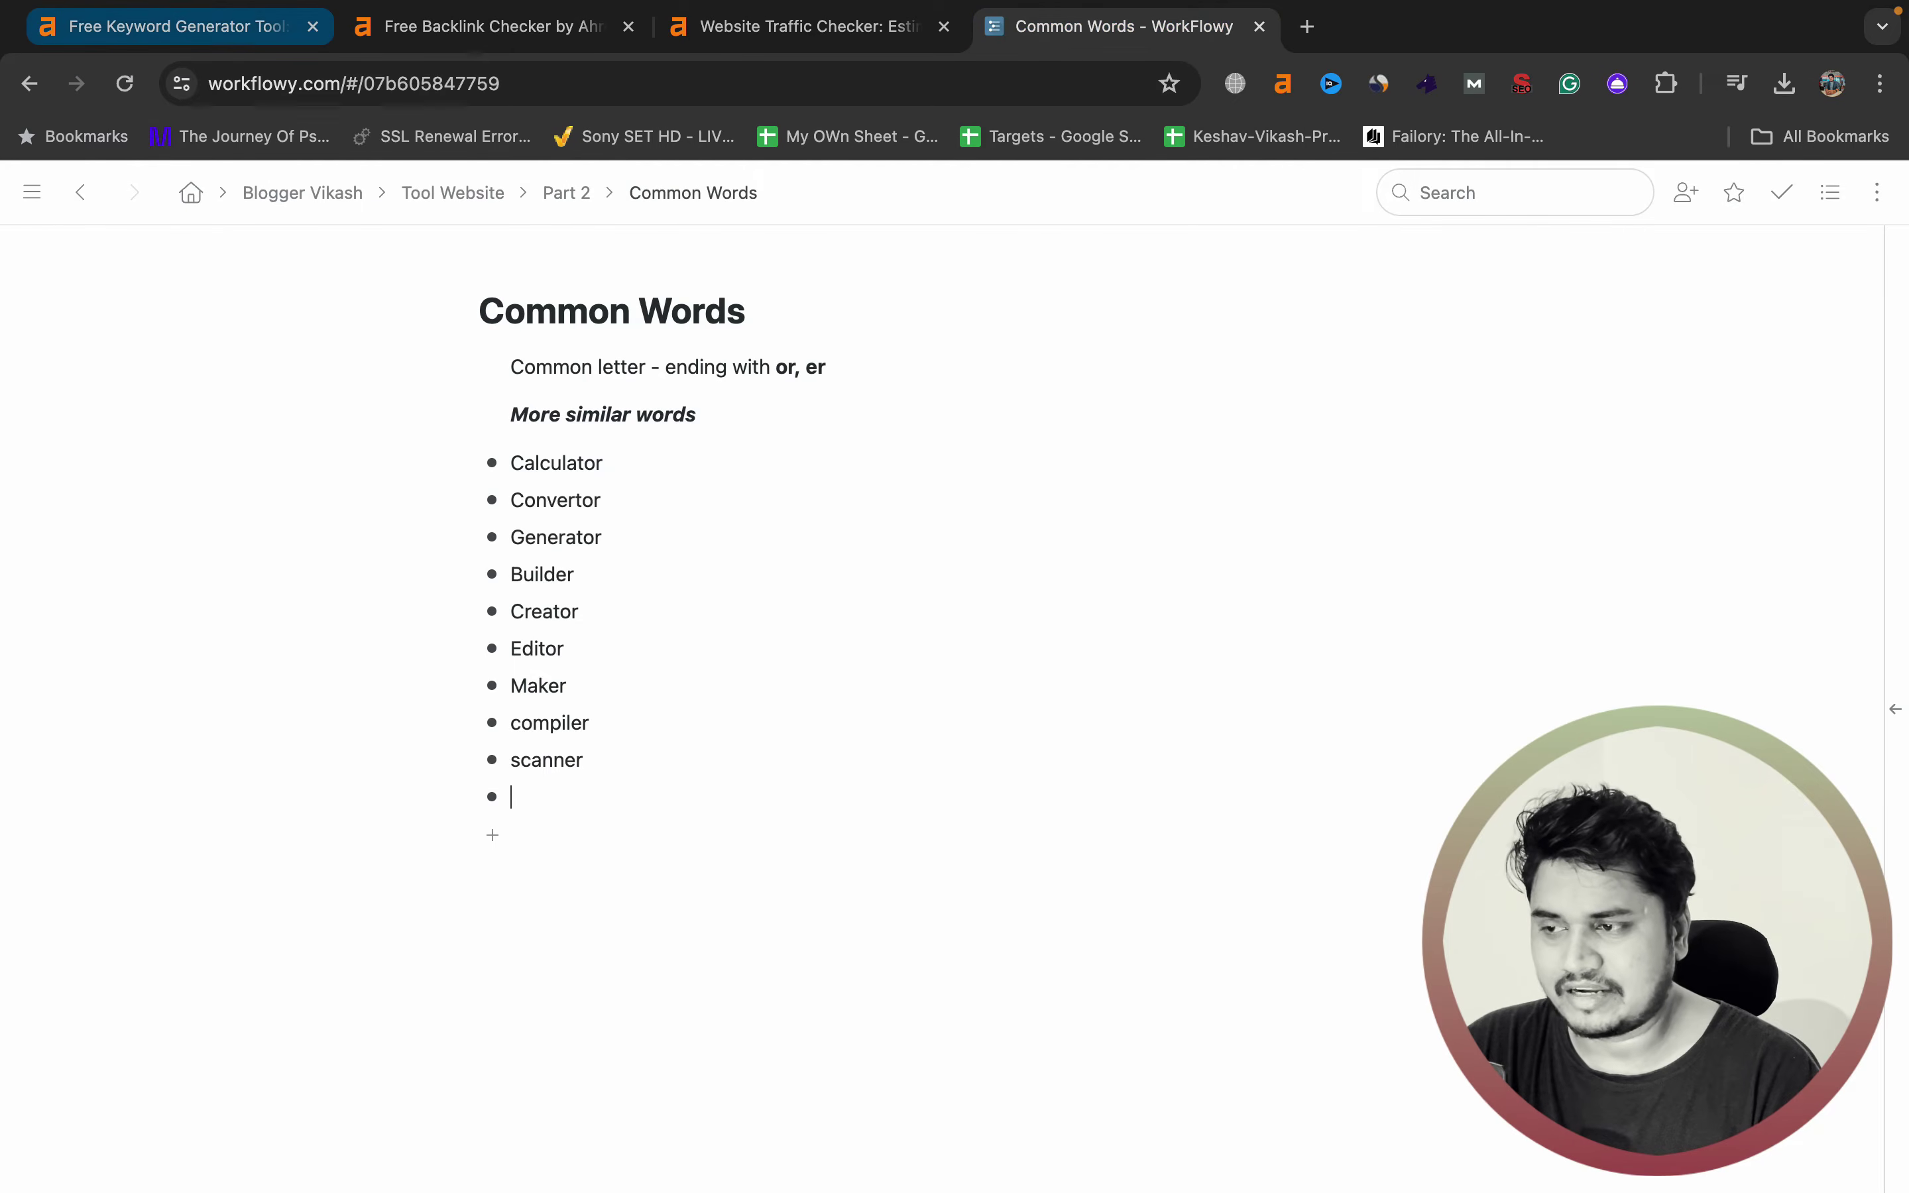
{"action": "left_click", "coordinate": [173, 26]}
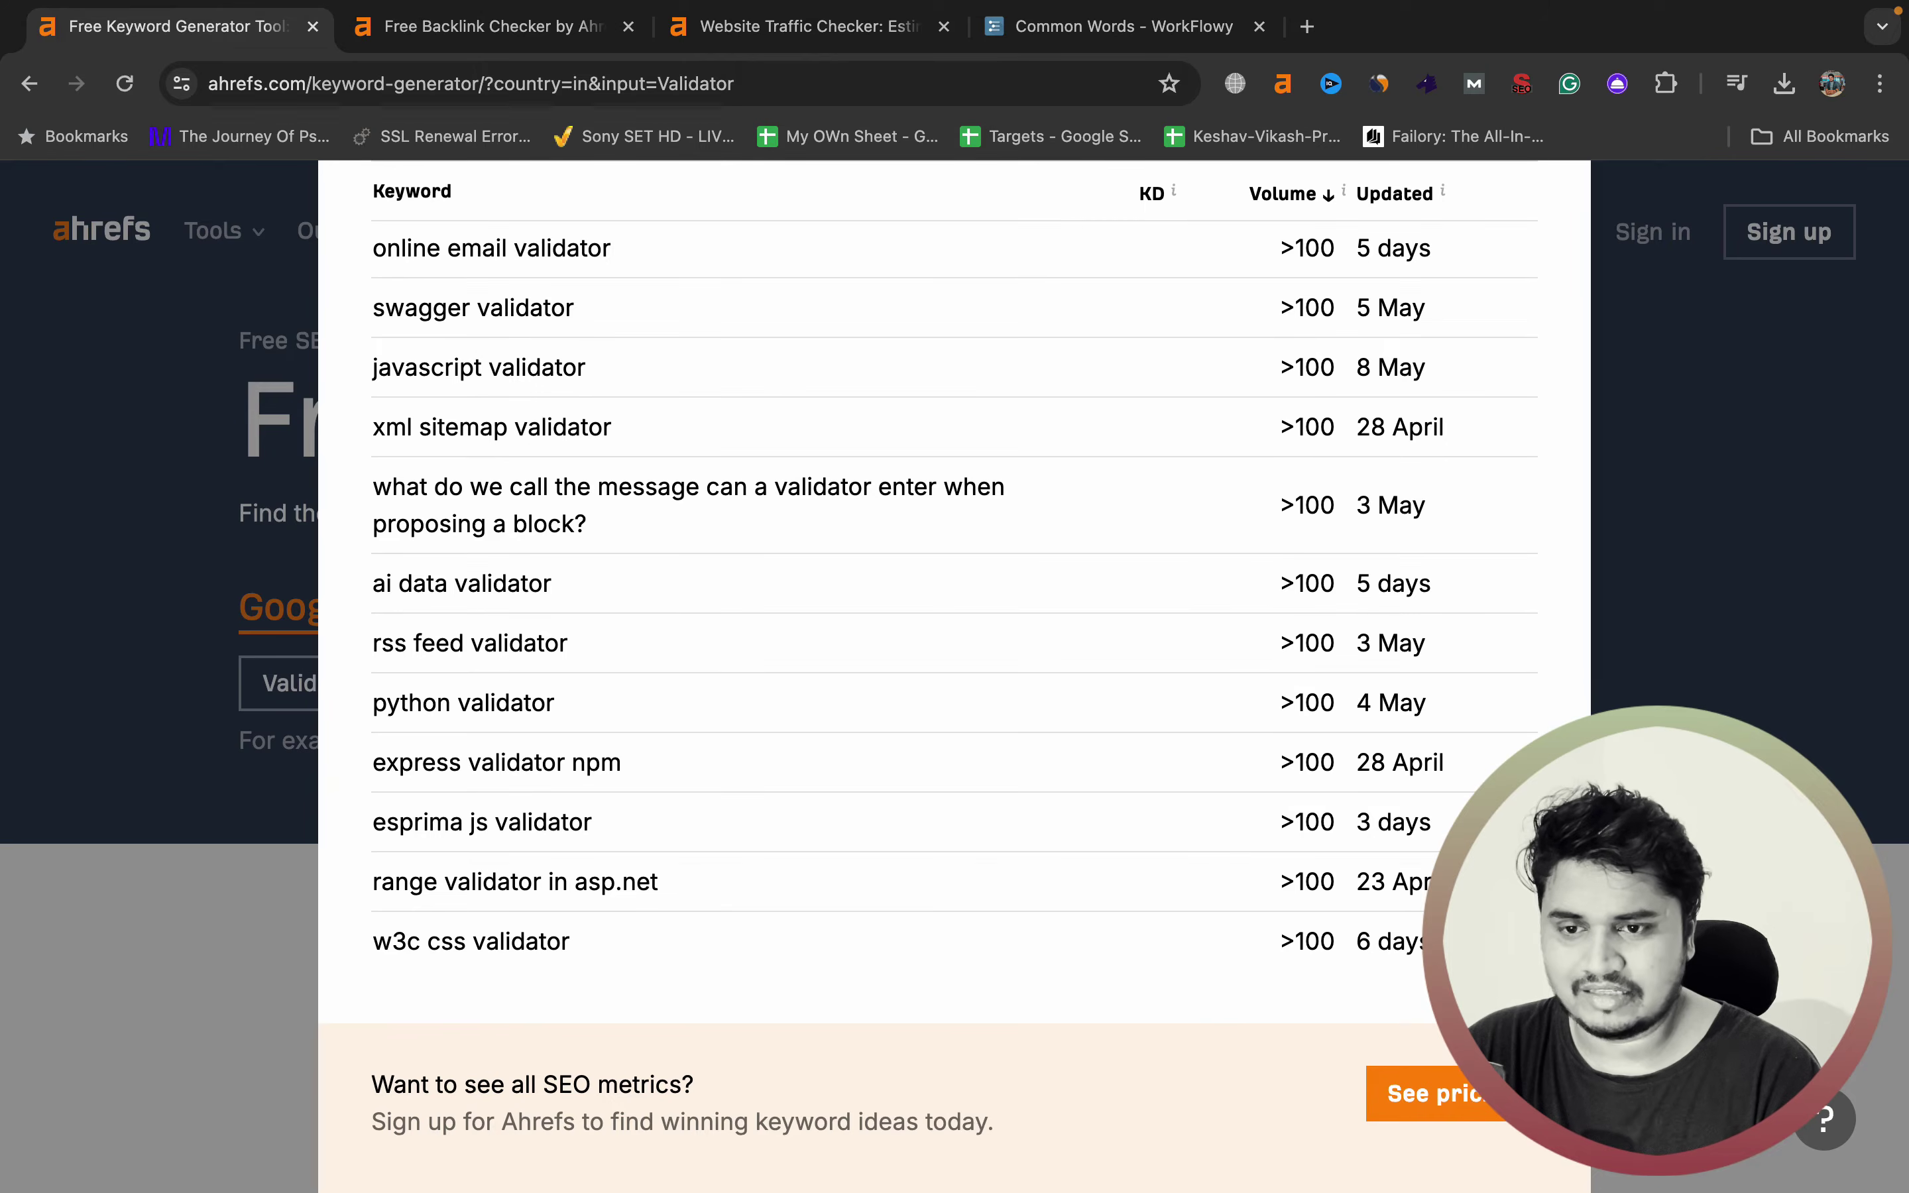
{"action": "scroll", "coordinate": [928, 592], "scroll_direction": "up", "scroll_amount": 20}
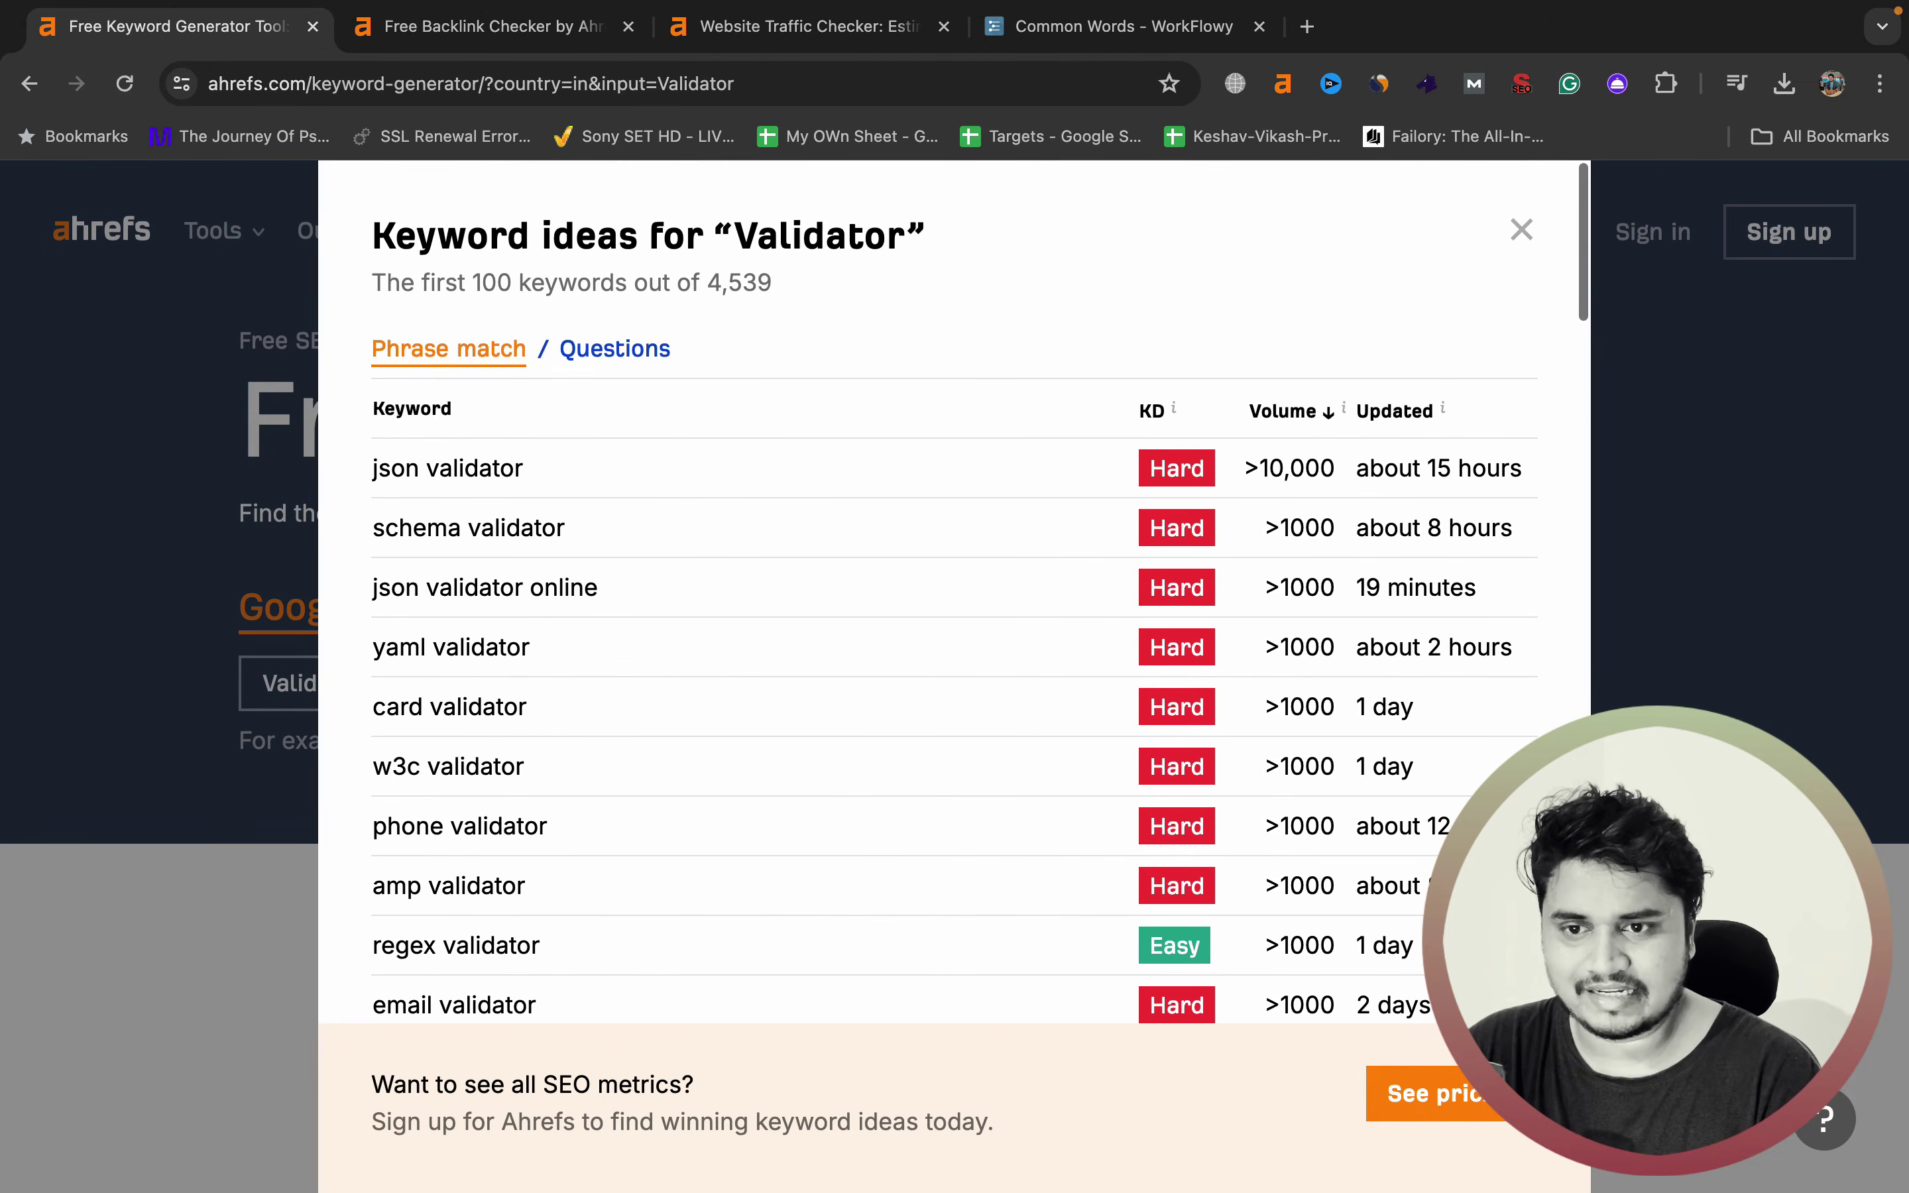
{"action": "left_click", "coordinate": [1520, 229]}
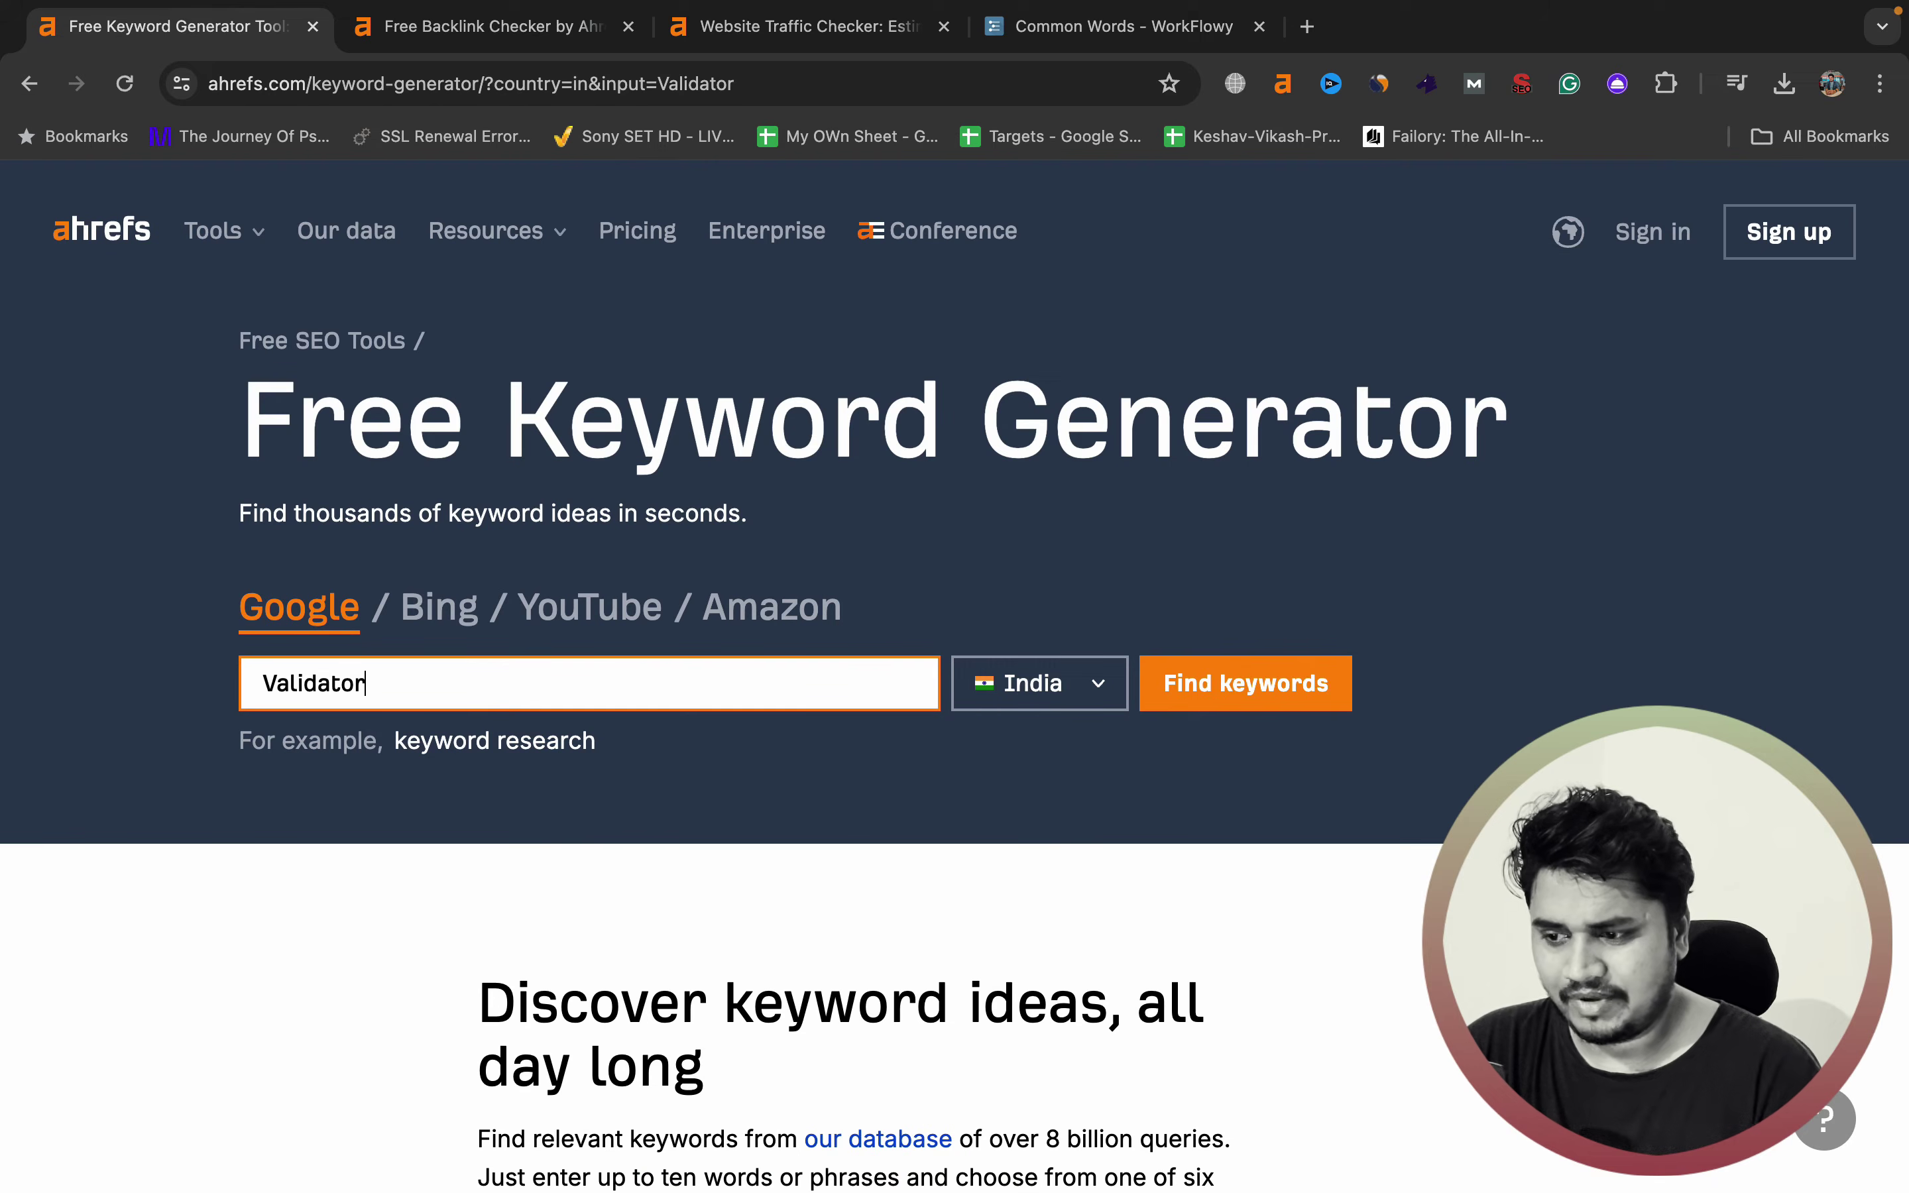
{"action": "key", "text": "super+a"}
{"action": "type", "text": "convertor"}
{"action": "key", "text": "Return"}
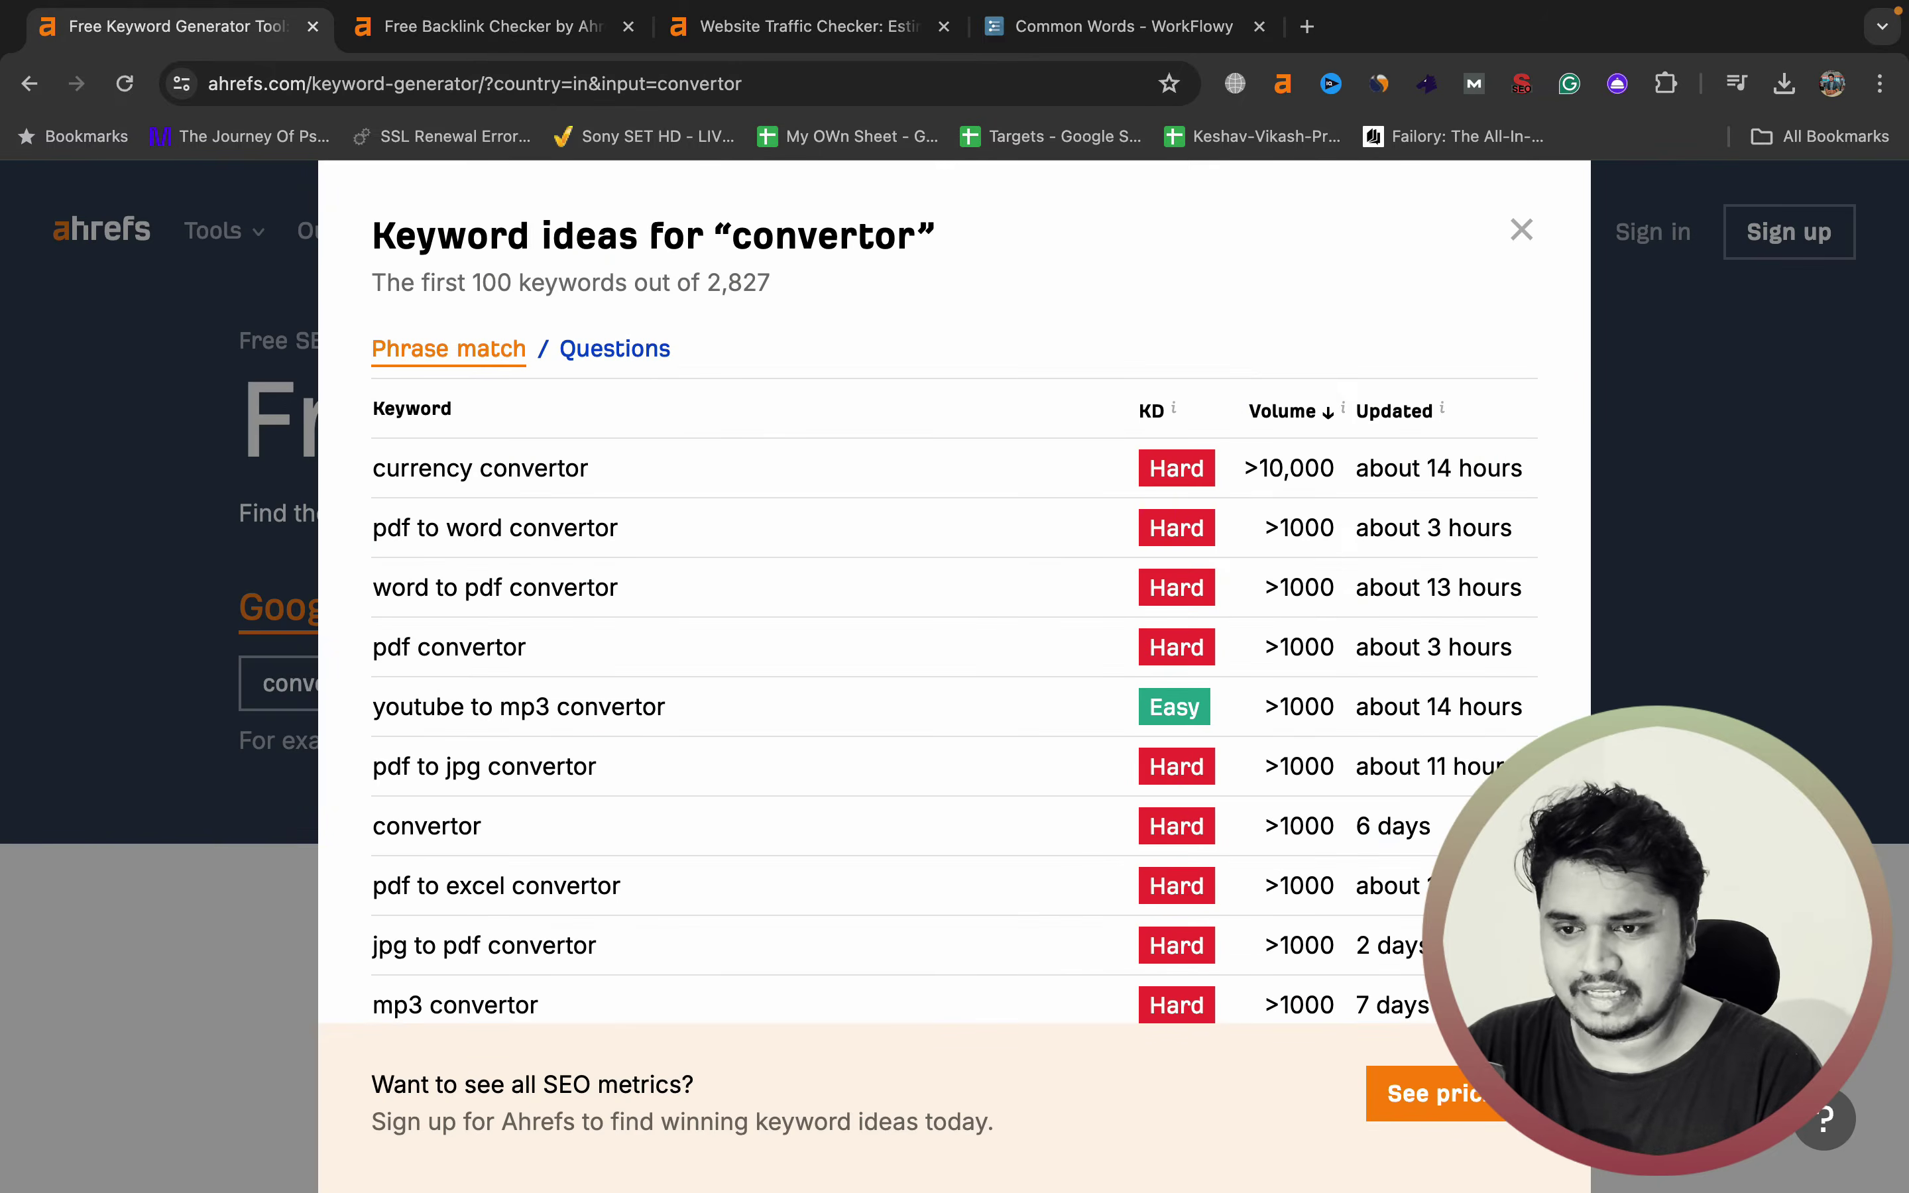
- Examine the "convertor" keyword ideas, highlighting the shared word "to" in phrases such as "pdf to jpg convertor" and "pdf to word convertor"
{"action": "scroll", "coordinate": [954, 592], "scroll_direction": "down", "scroll_amount": 2}
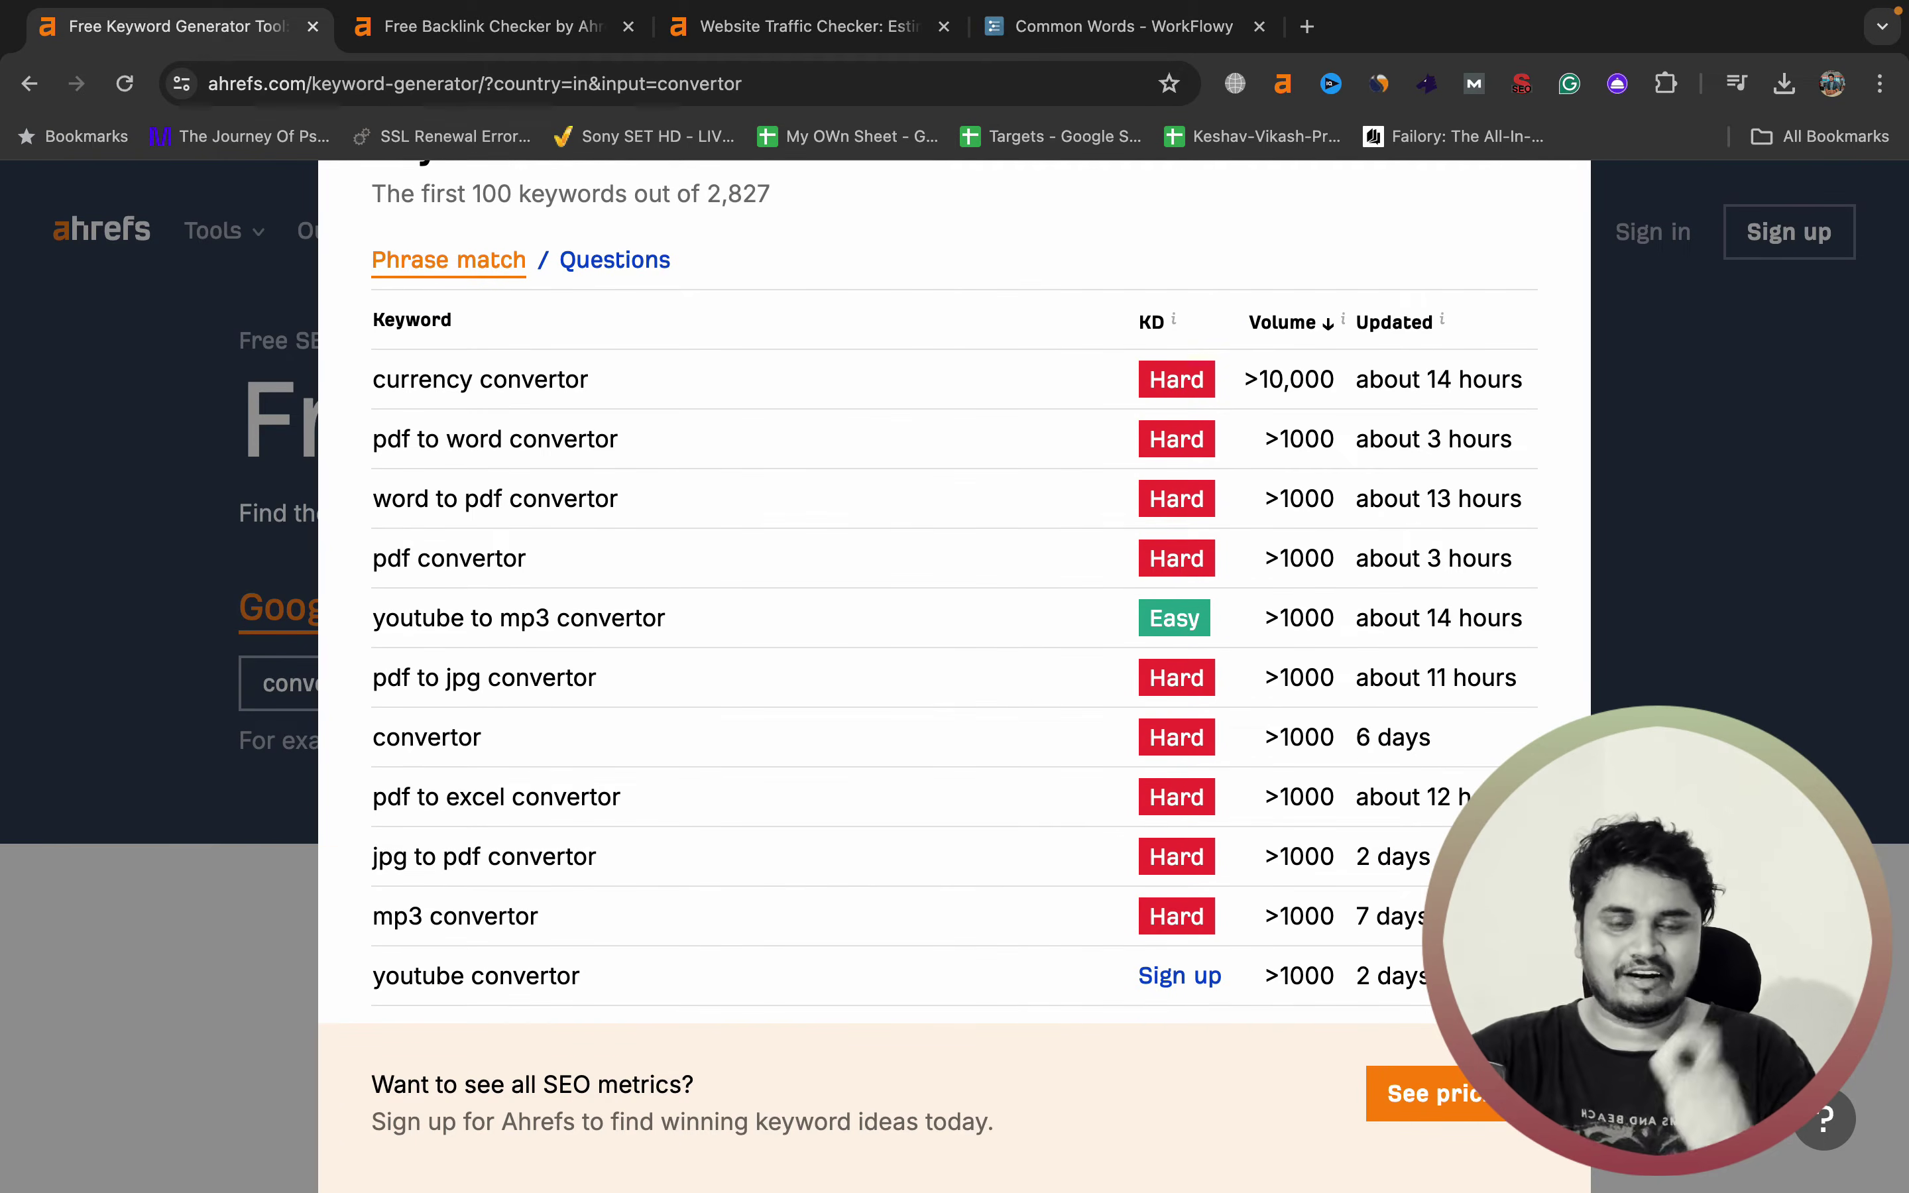
{"action": "scroll", "coordinate": [927, 592], "scroll_direction": "down", "scroll_amount": 5}
{"action": "scroll", "coordinate": [927, 623], "scroll_direction": "down", "scroll_amount": 2}
{"action": "scroll", "coordinate": [927, 623], "scroll_direction": "up", "scroll_amount": 5}
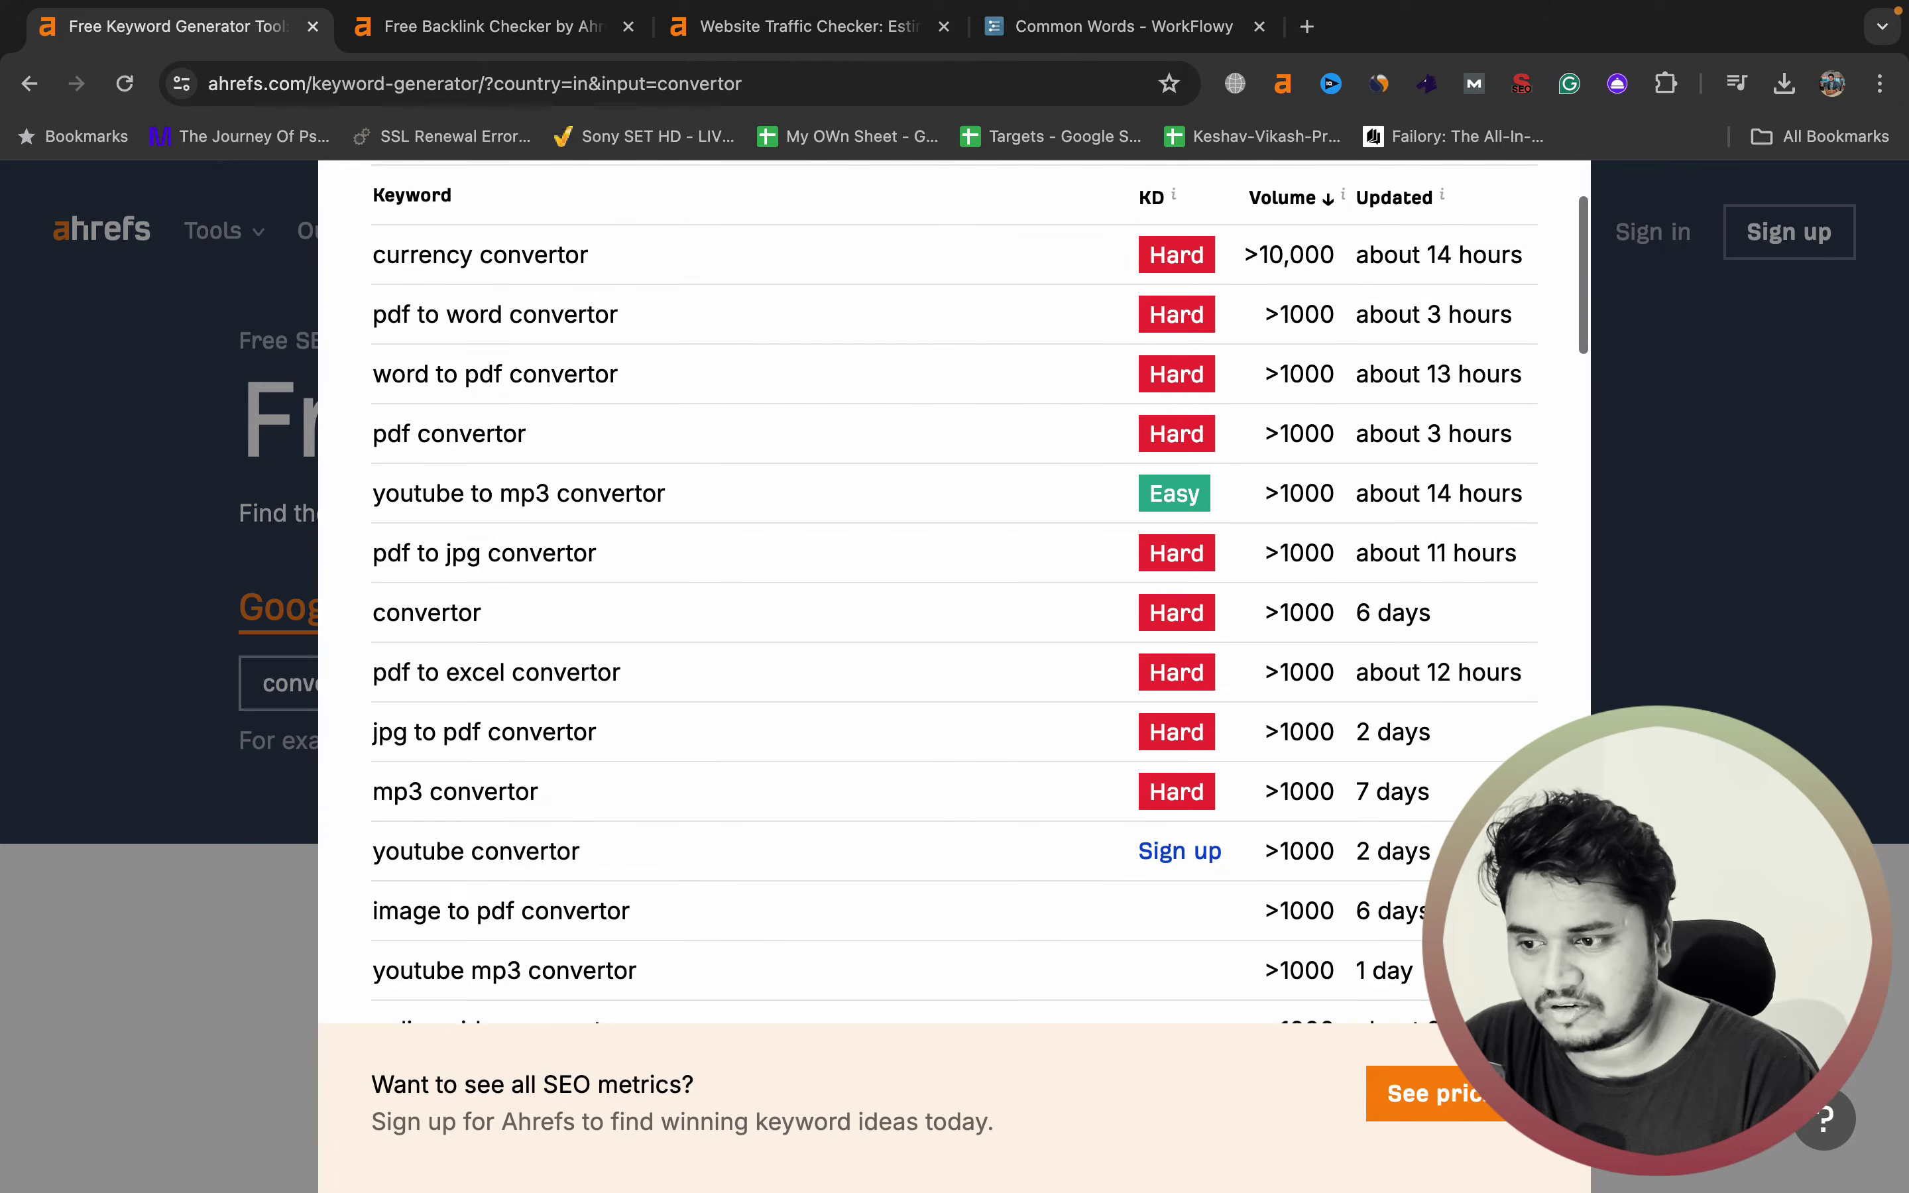
{"action": "scroll", "coordinate": [427, 565], "scroll_direction": "up", "scroll_amount": 1}
{"action": "double_click", "coordinate": [428, 564]}
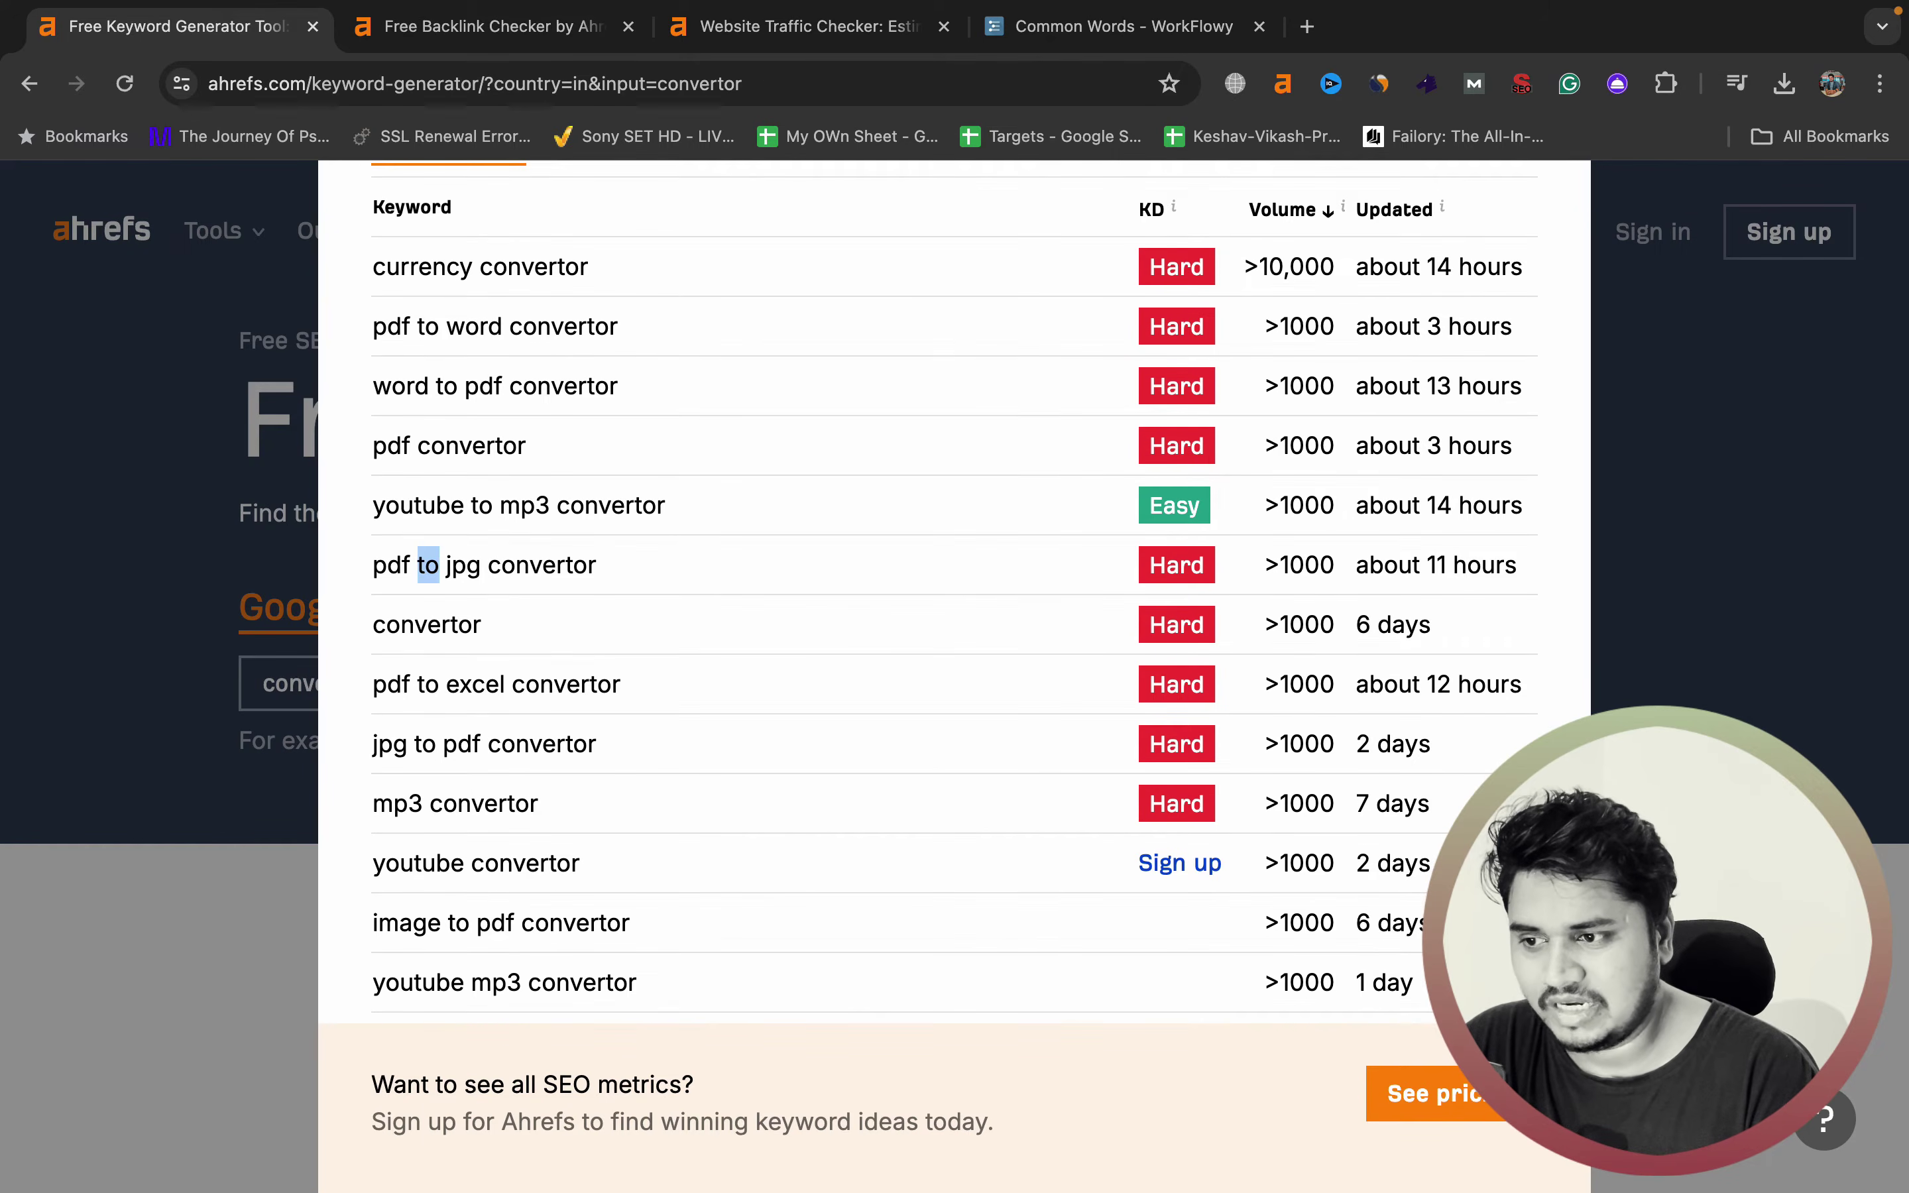
{"action": "double_click", "coordinate": [446, 386]}
{"action": "double_click", "coordinate": [431, 326]}
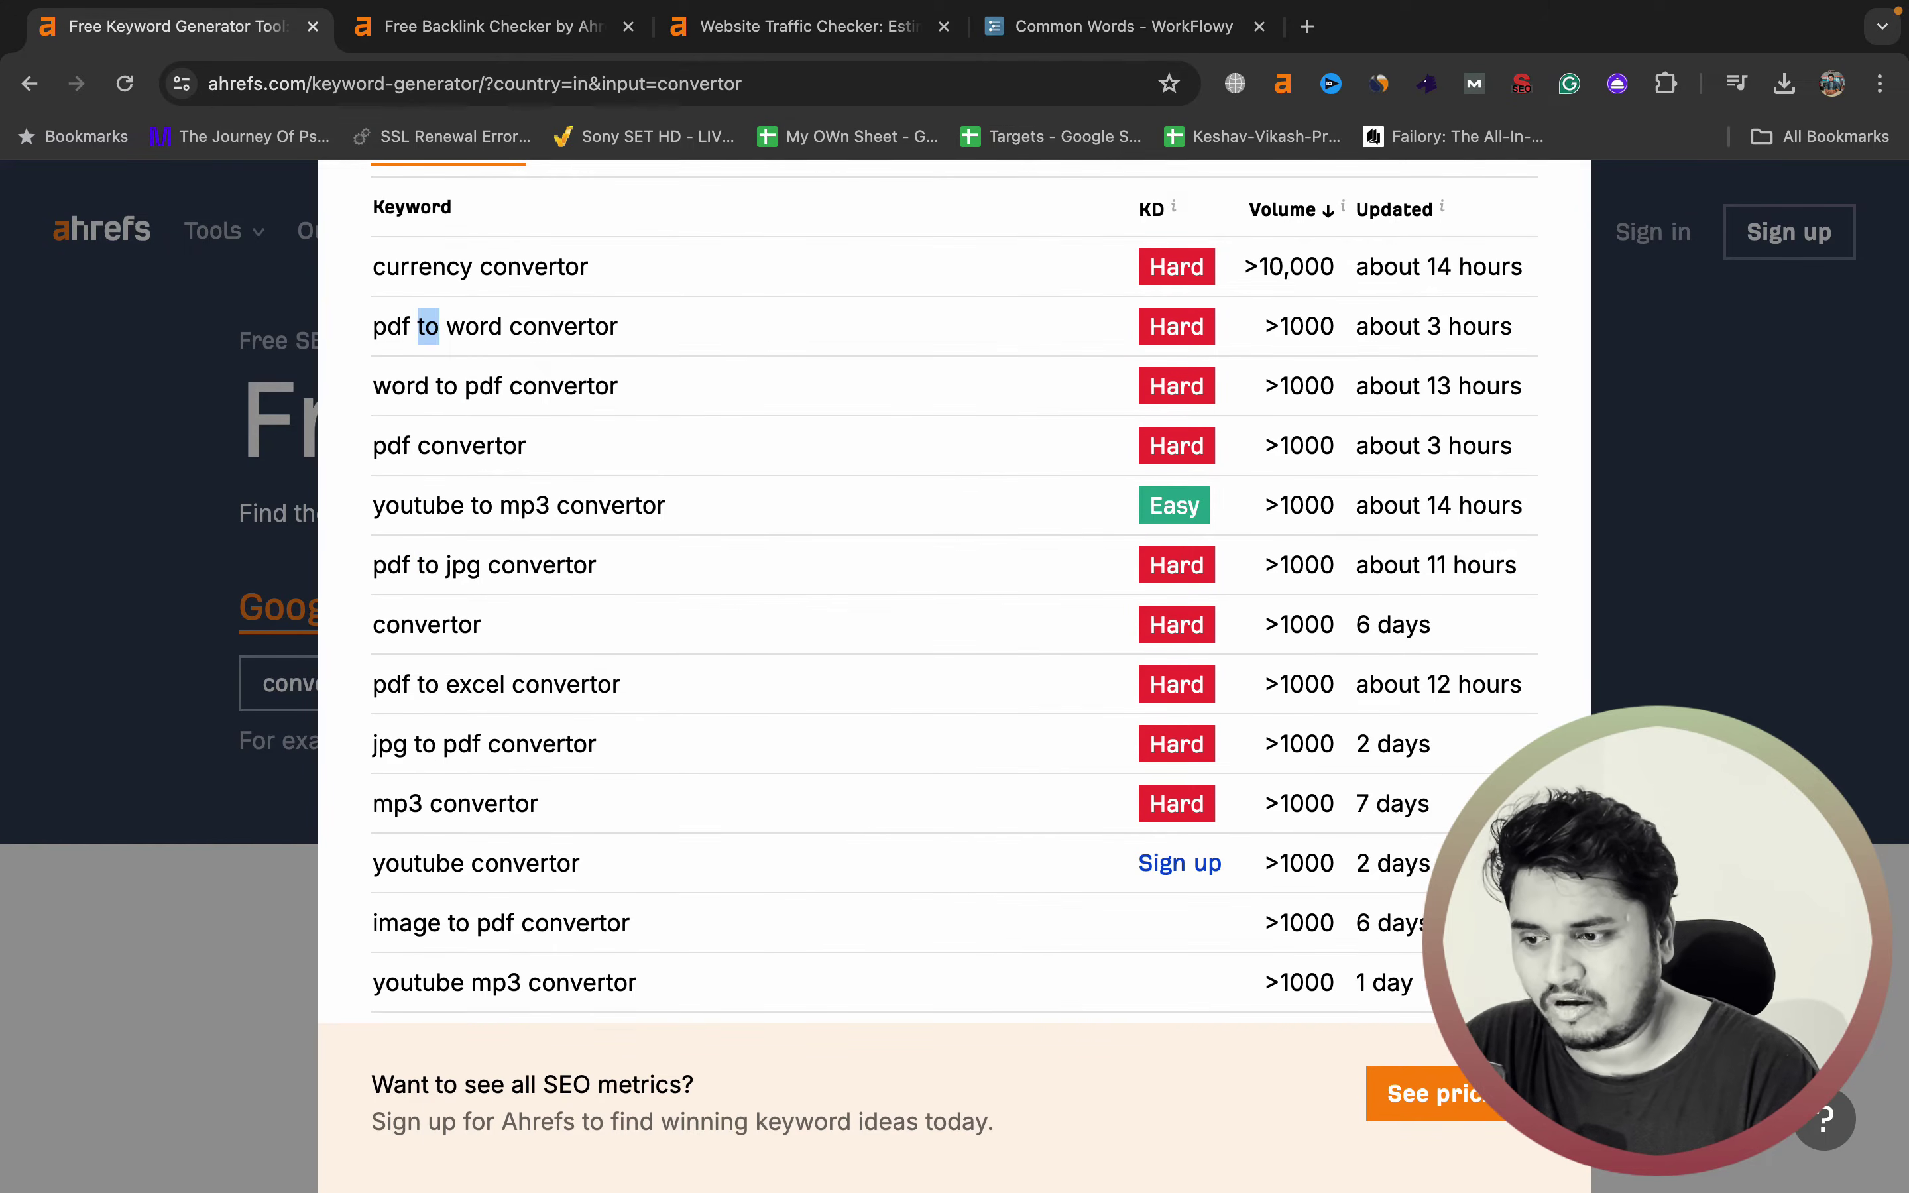
{"action": "scroll", "coordinate": [430, 327], "scroll_direction": "down", "scroll_amount": 7}
{"action": "scroll", "coordinate": [424, 340], "scroll_direction": "down", "scroll_amount": 5}
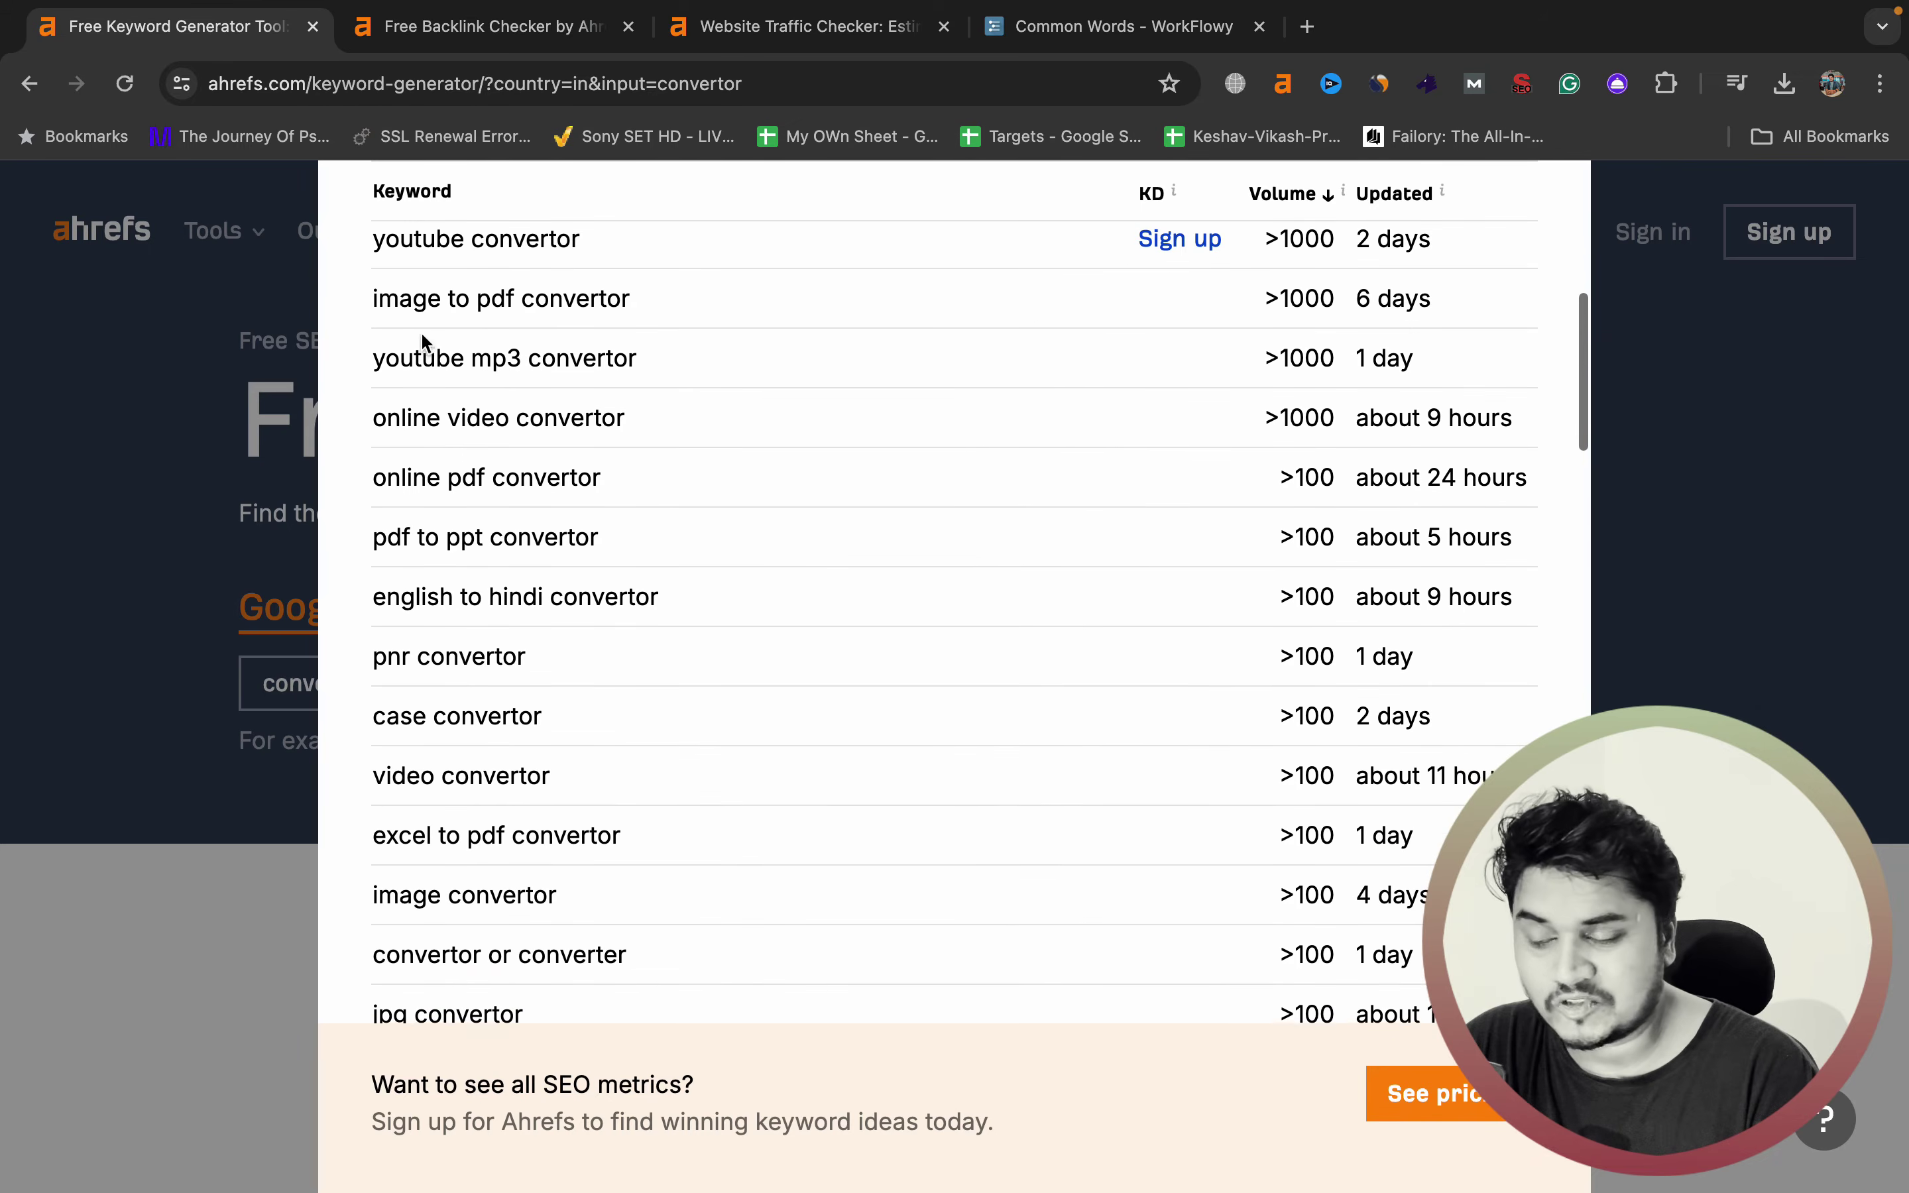
{"action": "scroll", "coordinate": [424, 341], "scroll_direction": "down", "scroll_amount": 2}
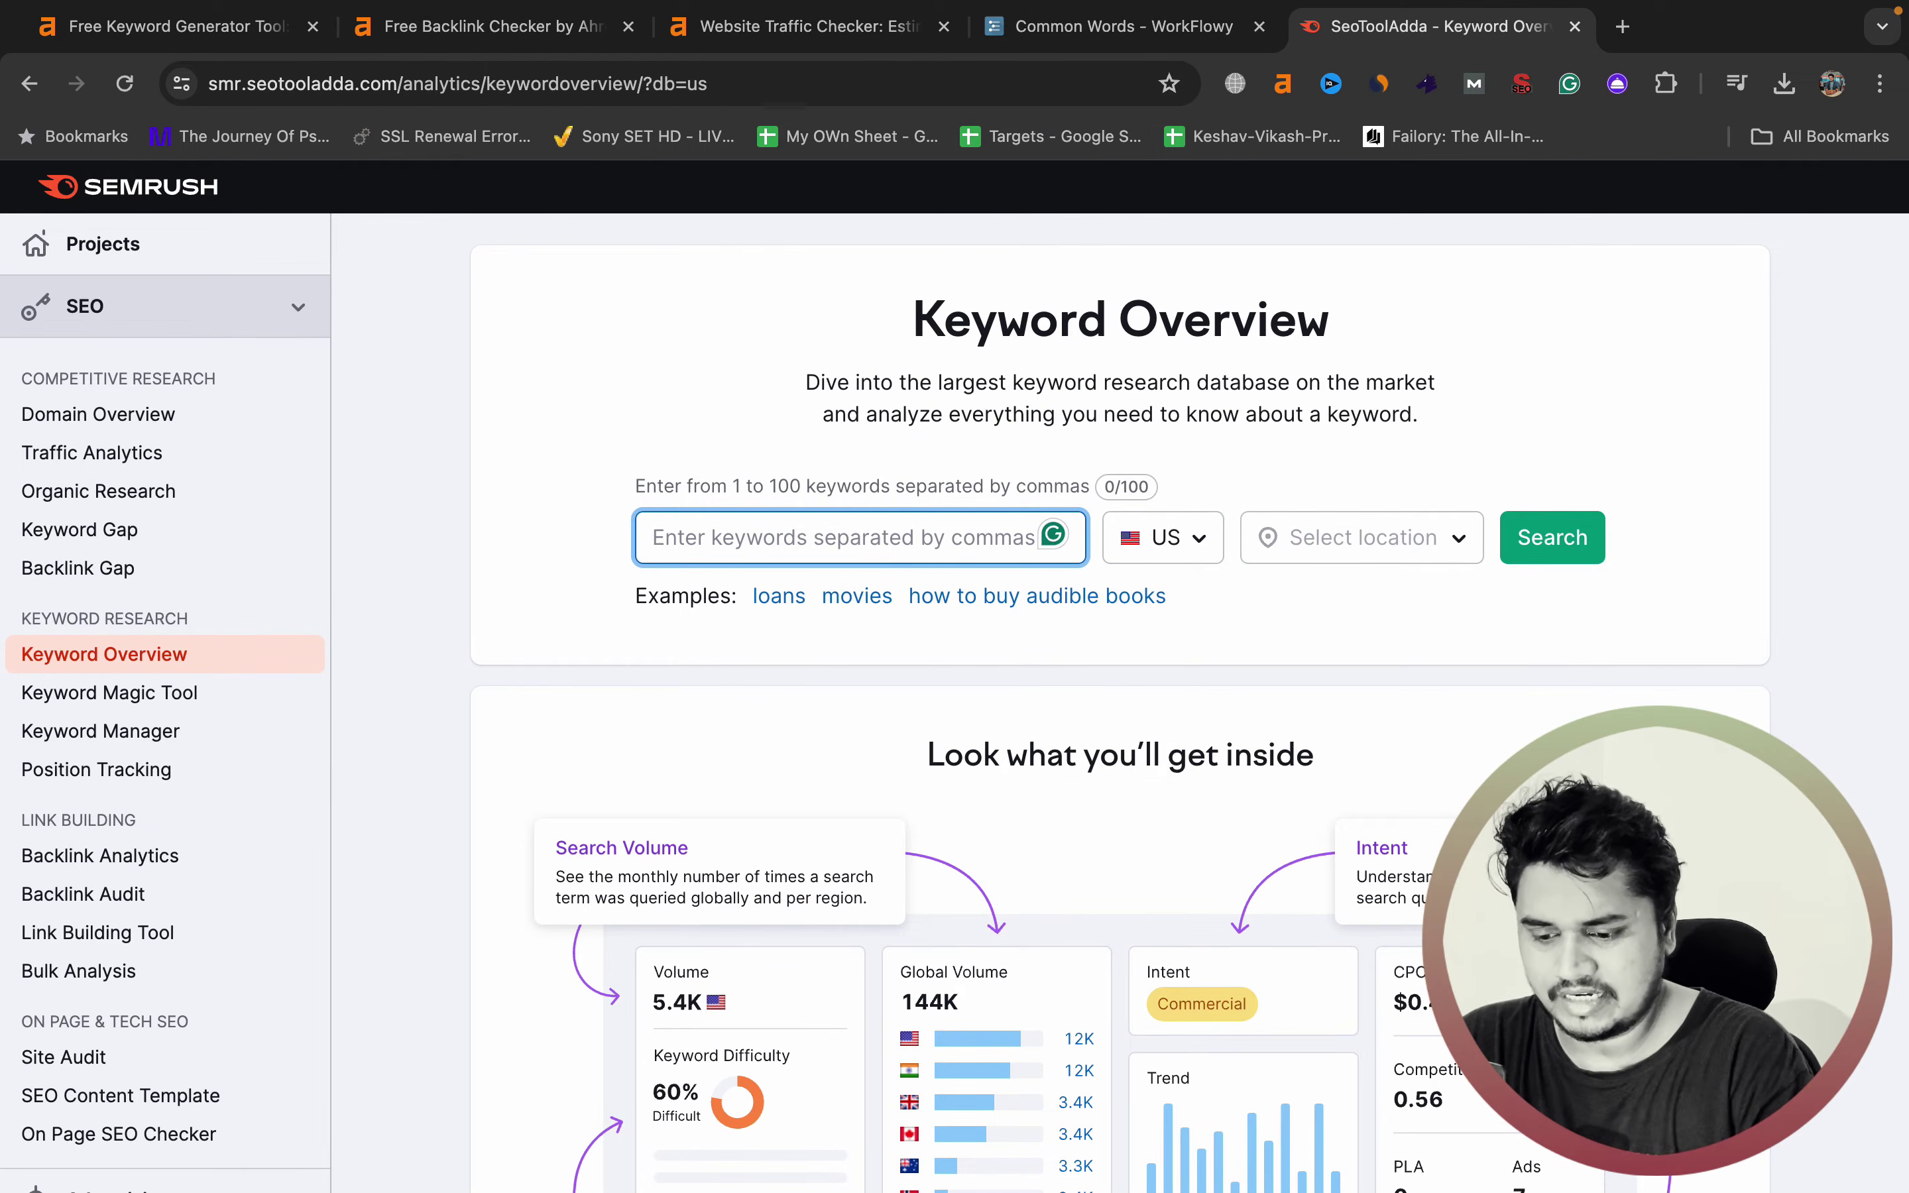
- Look up "convertor" in the Keyword Overview and open its full keyword variations list in the Keyword Magic Tool
{"action": "type", "text": "convertor"}
{"action": "key", "text": "Return"}
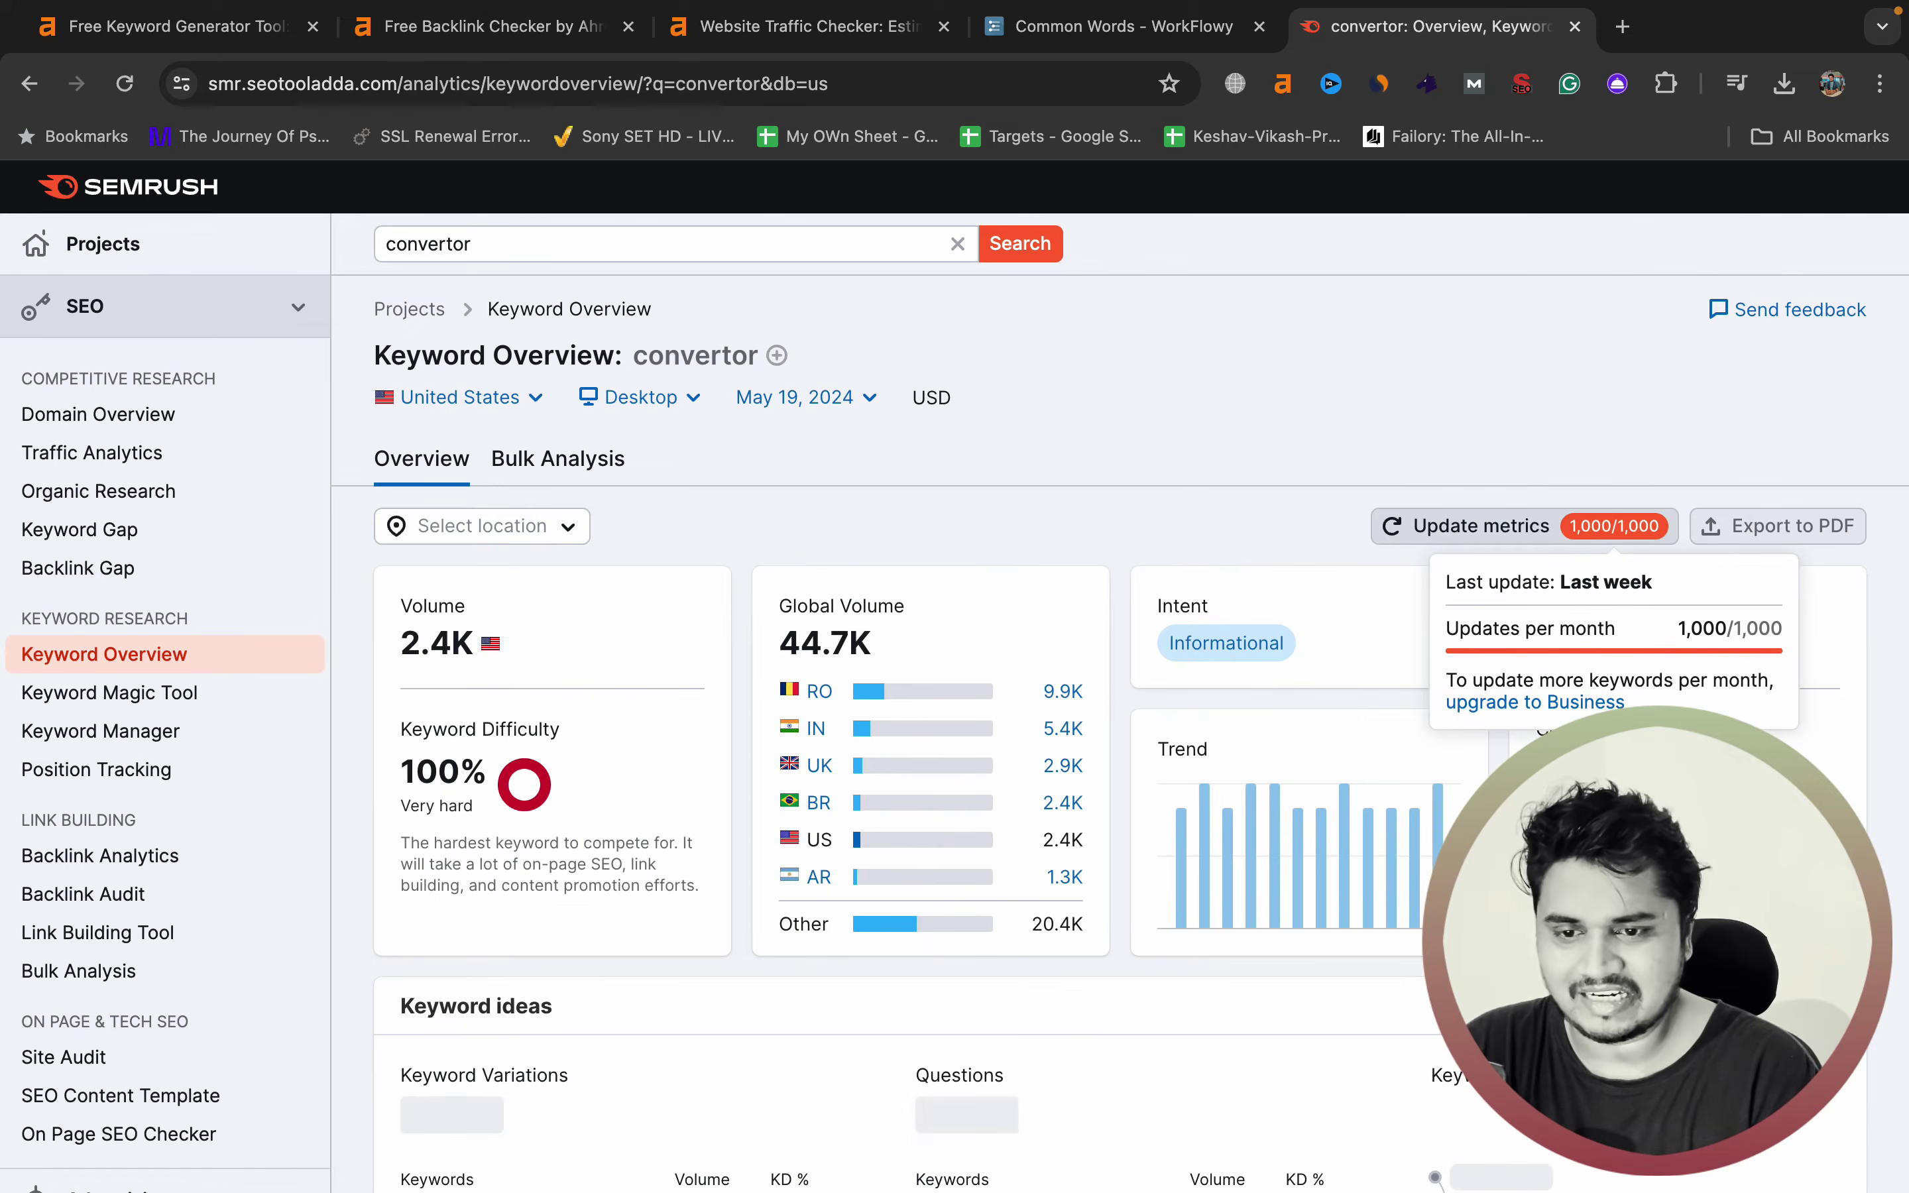
{"action": "scroll", "coordinate": [955, 675], "scroll_direction": "down", "scroll_amount": 3}
{"action": "scroll", "coordinate": [523, 868], "scroll_direction": "down", "scroll_amount": 4}
{"action": "left_click", "coordinate": [523, 947]}
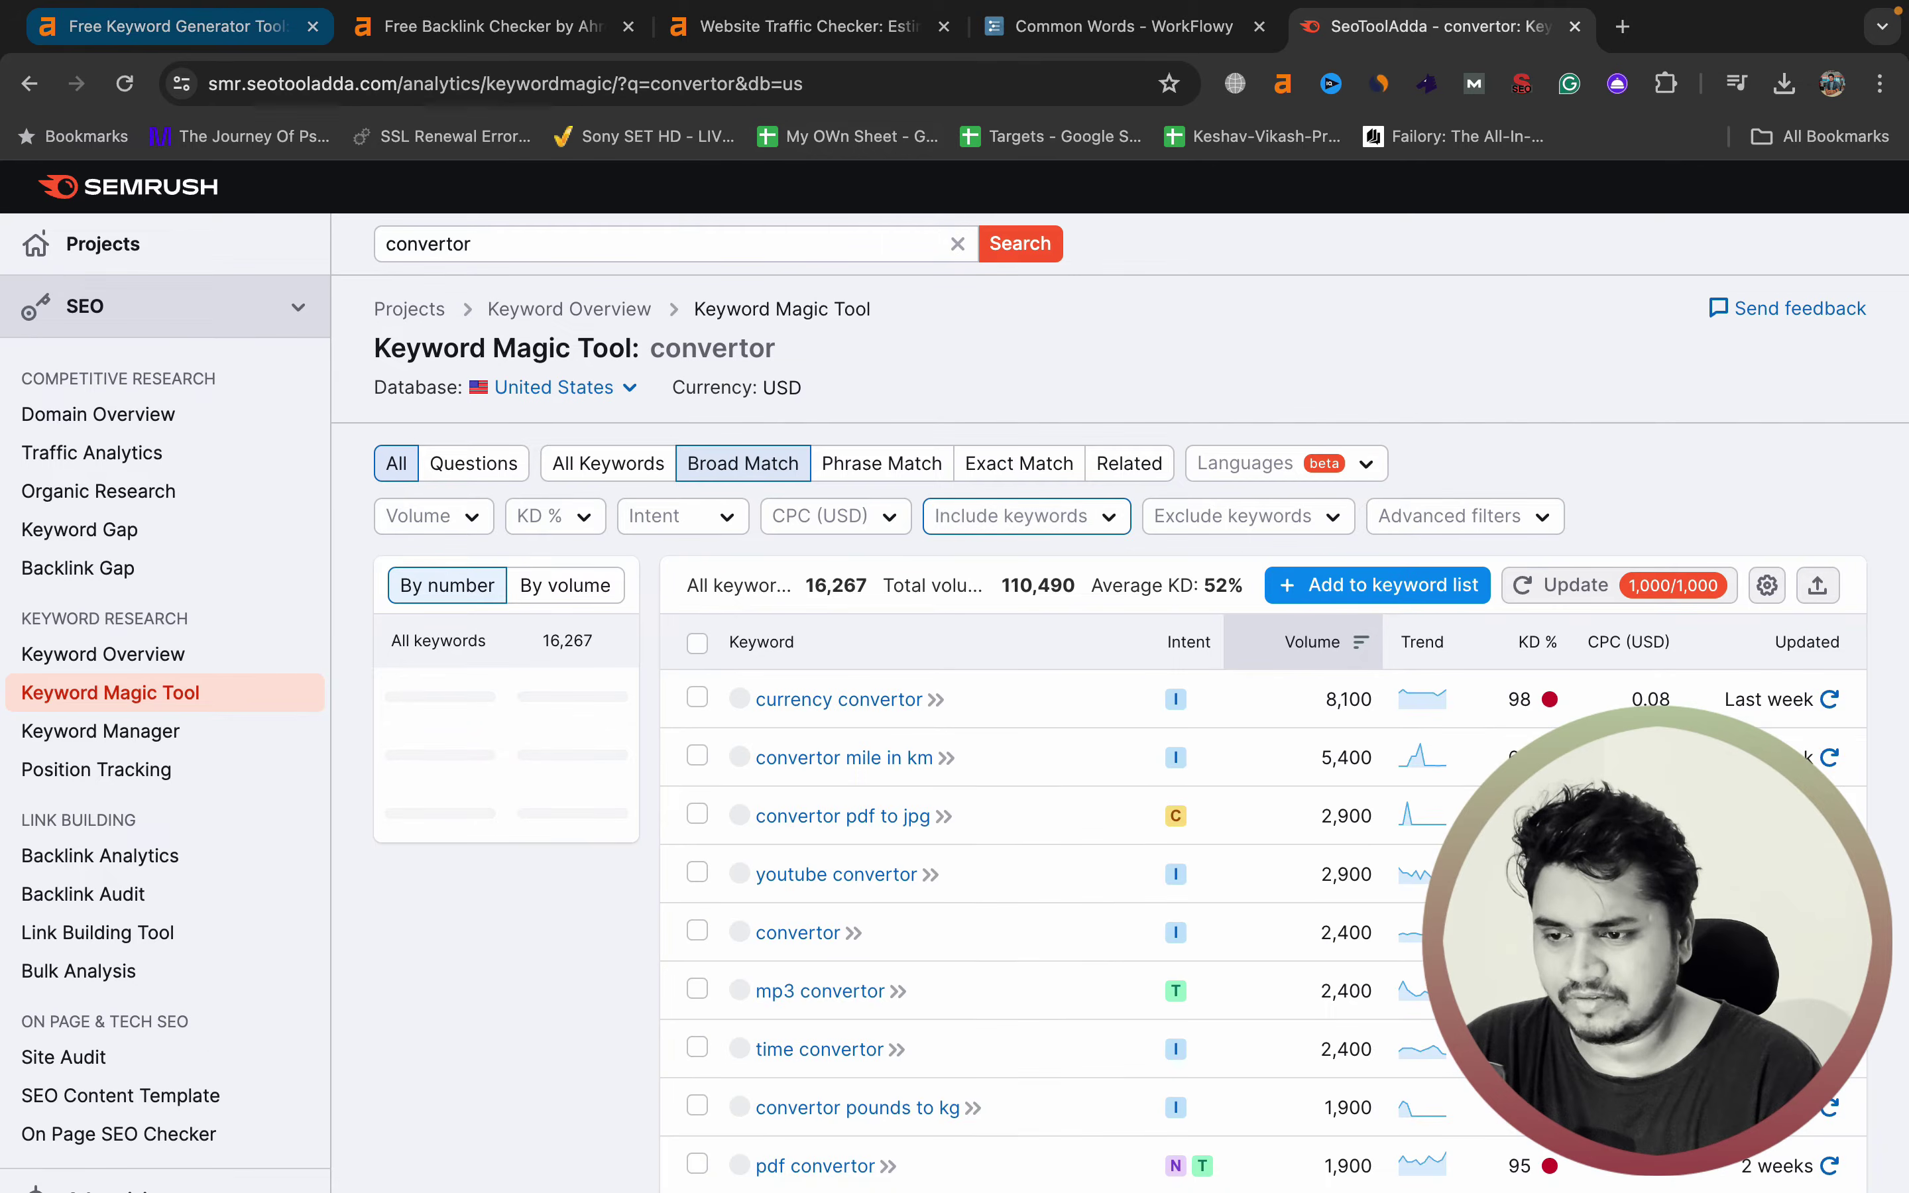
- Check the Ahrefs "convertor" ideas for more shared words, highlighting the phrase "pdf to word convertor online"
{"action": "left_click", "coordinate": [1025, 516]}
{"action": "key", "text": "ctrl+1"}
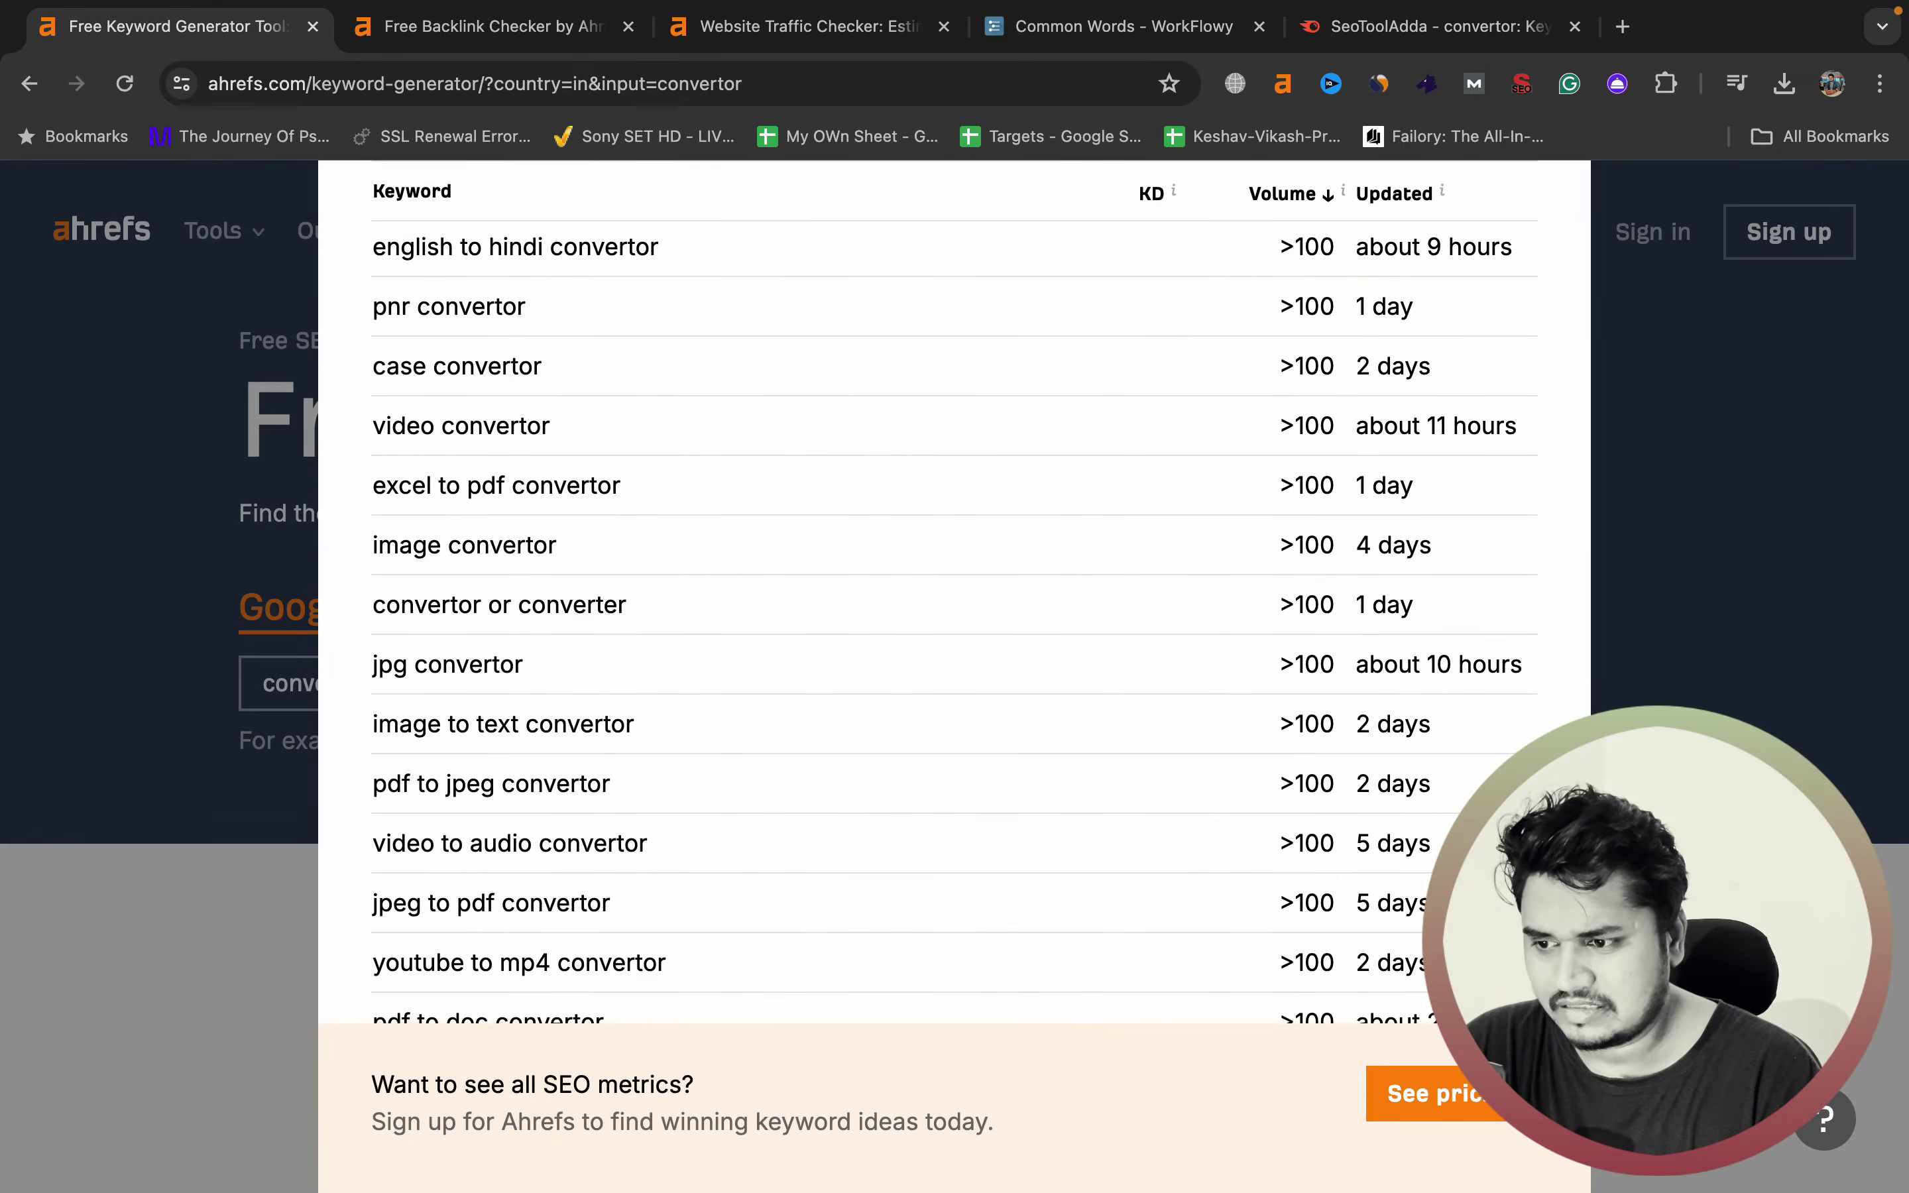
{"action": "scroll", "coordinate": [978, 623], "scroll_direction": "down", "scroll_amount": 7}
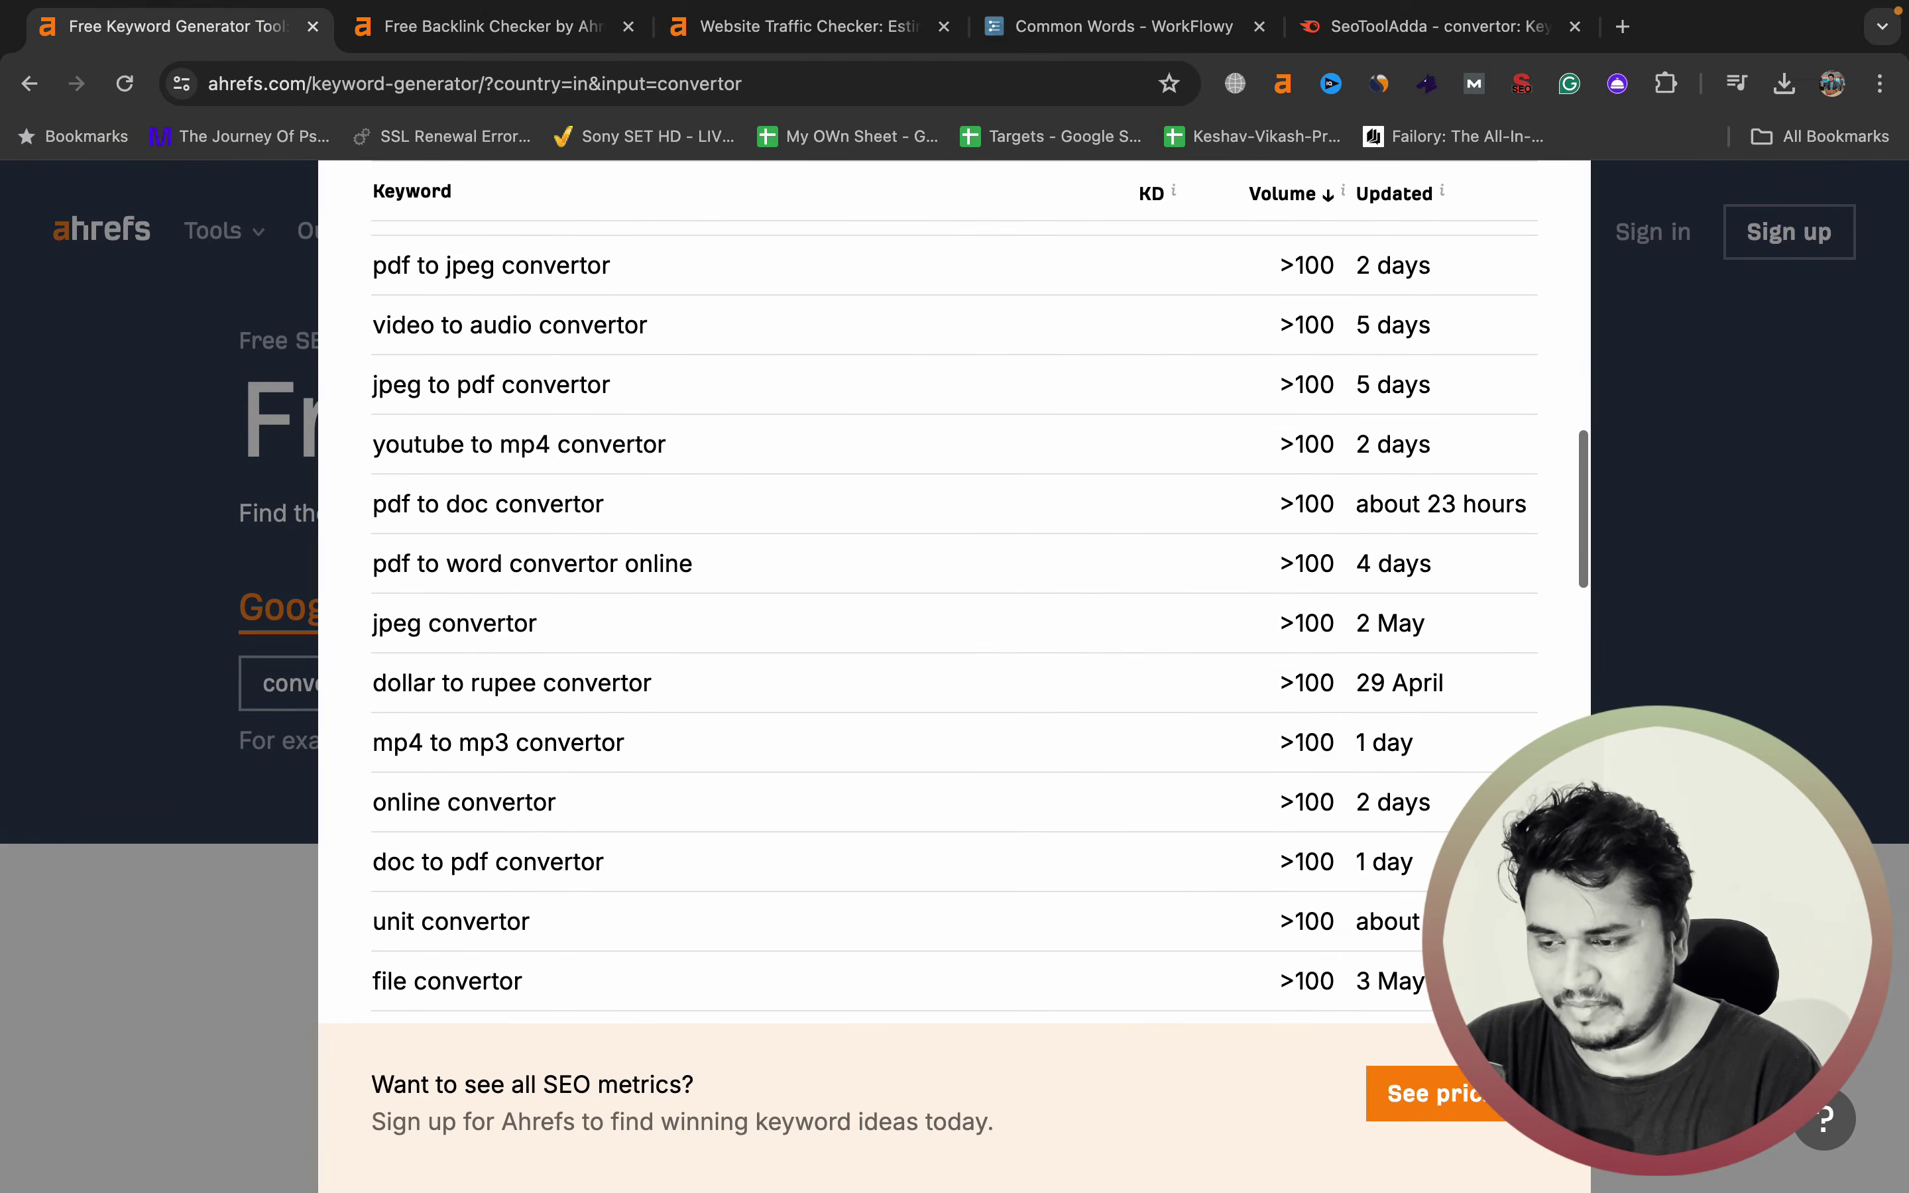
{"action": "left_click_drag", "start_coordinate": [693, 564], "coordinate": [374, 563]}
{"action": "scroll", "coordinate": [373, 563], "scroll_direction": "down", "scroll_amount": 1}
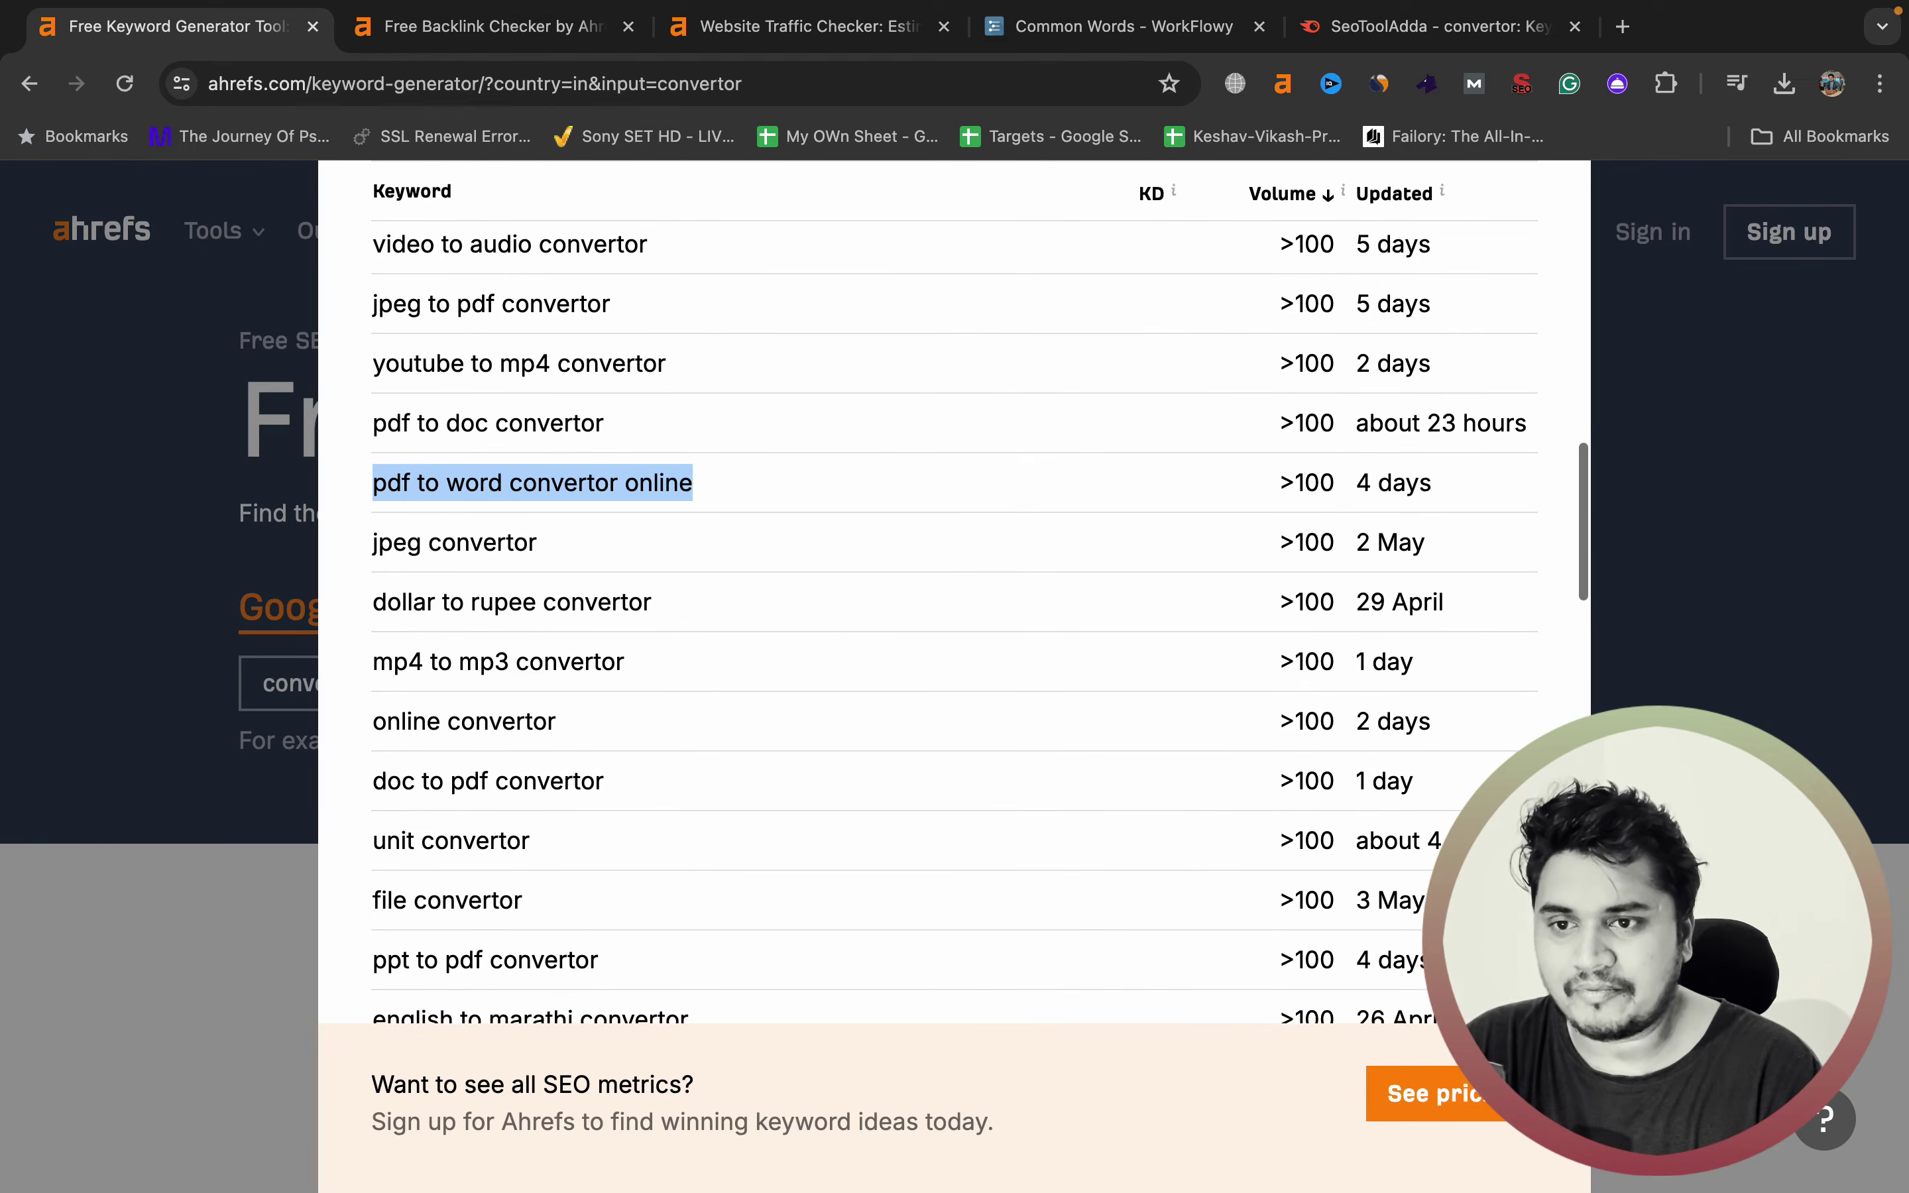
{"action": "scroll", "coordinate": [651, 576], "scroll_direction": "down", "scroll_amount": 1}
- In Semrush, filter the "convertor" keywords to those including any of the words "to" or "online"
{"action": "left_click", "coordinate": [1428, 25]}
{"action": "left_click", "coordinate": [1319, 817]}
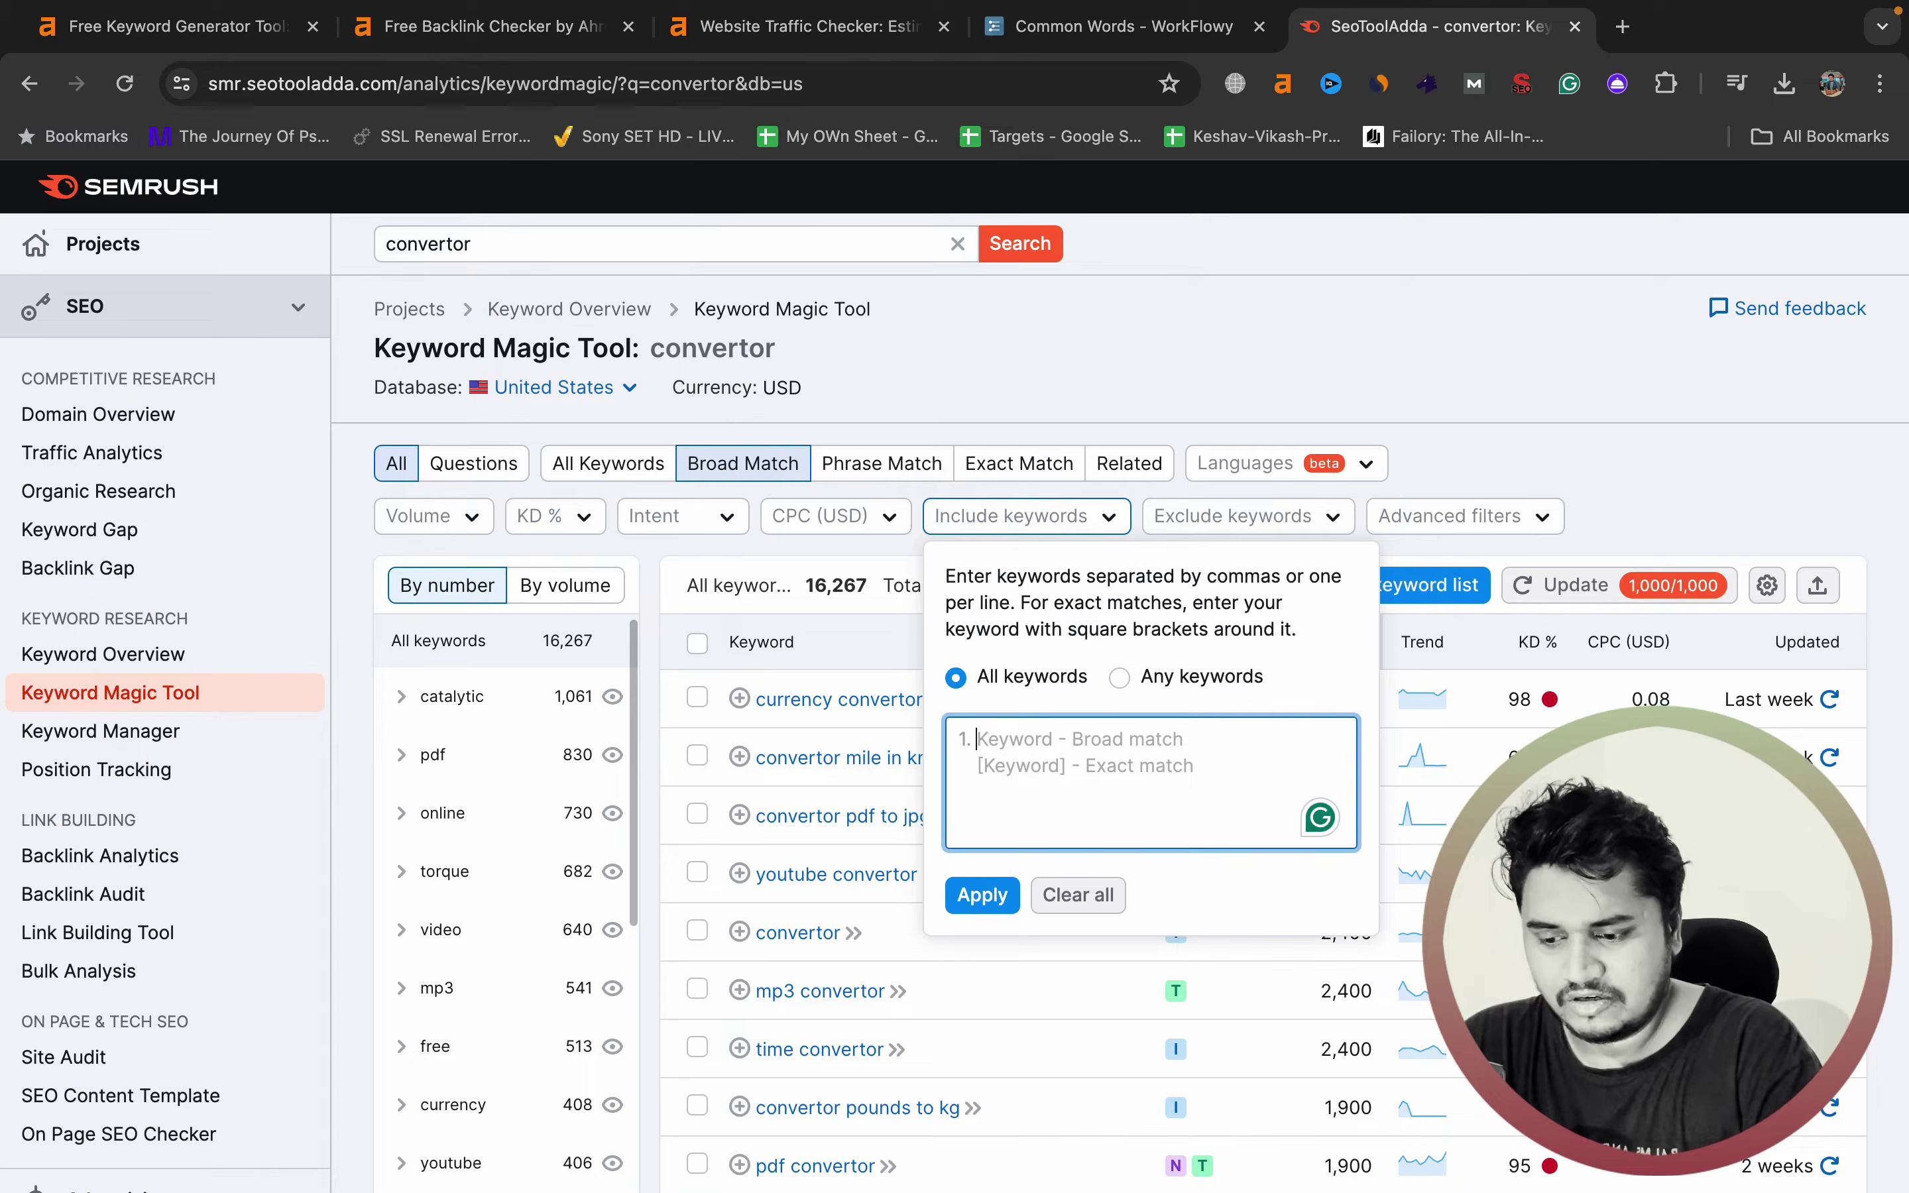
{"action": "type", "text": "to"}
{"action": "key", "text": "Return"}
{"action": "type", "text": "online"}
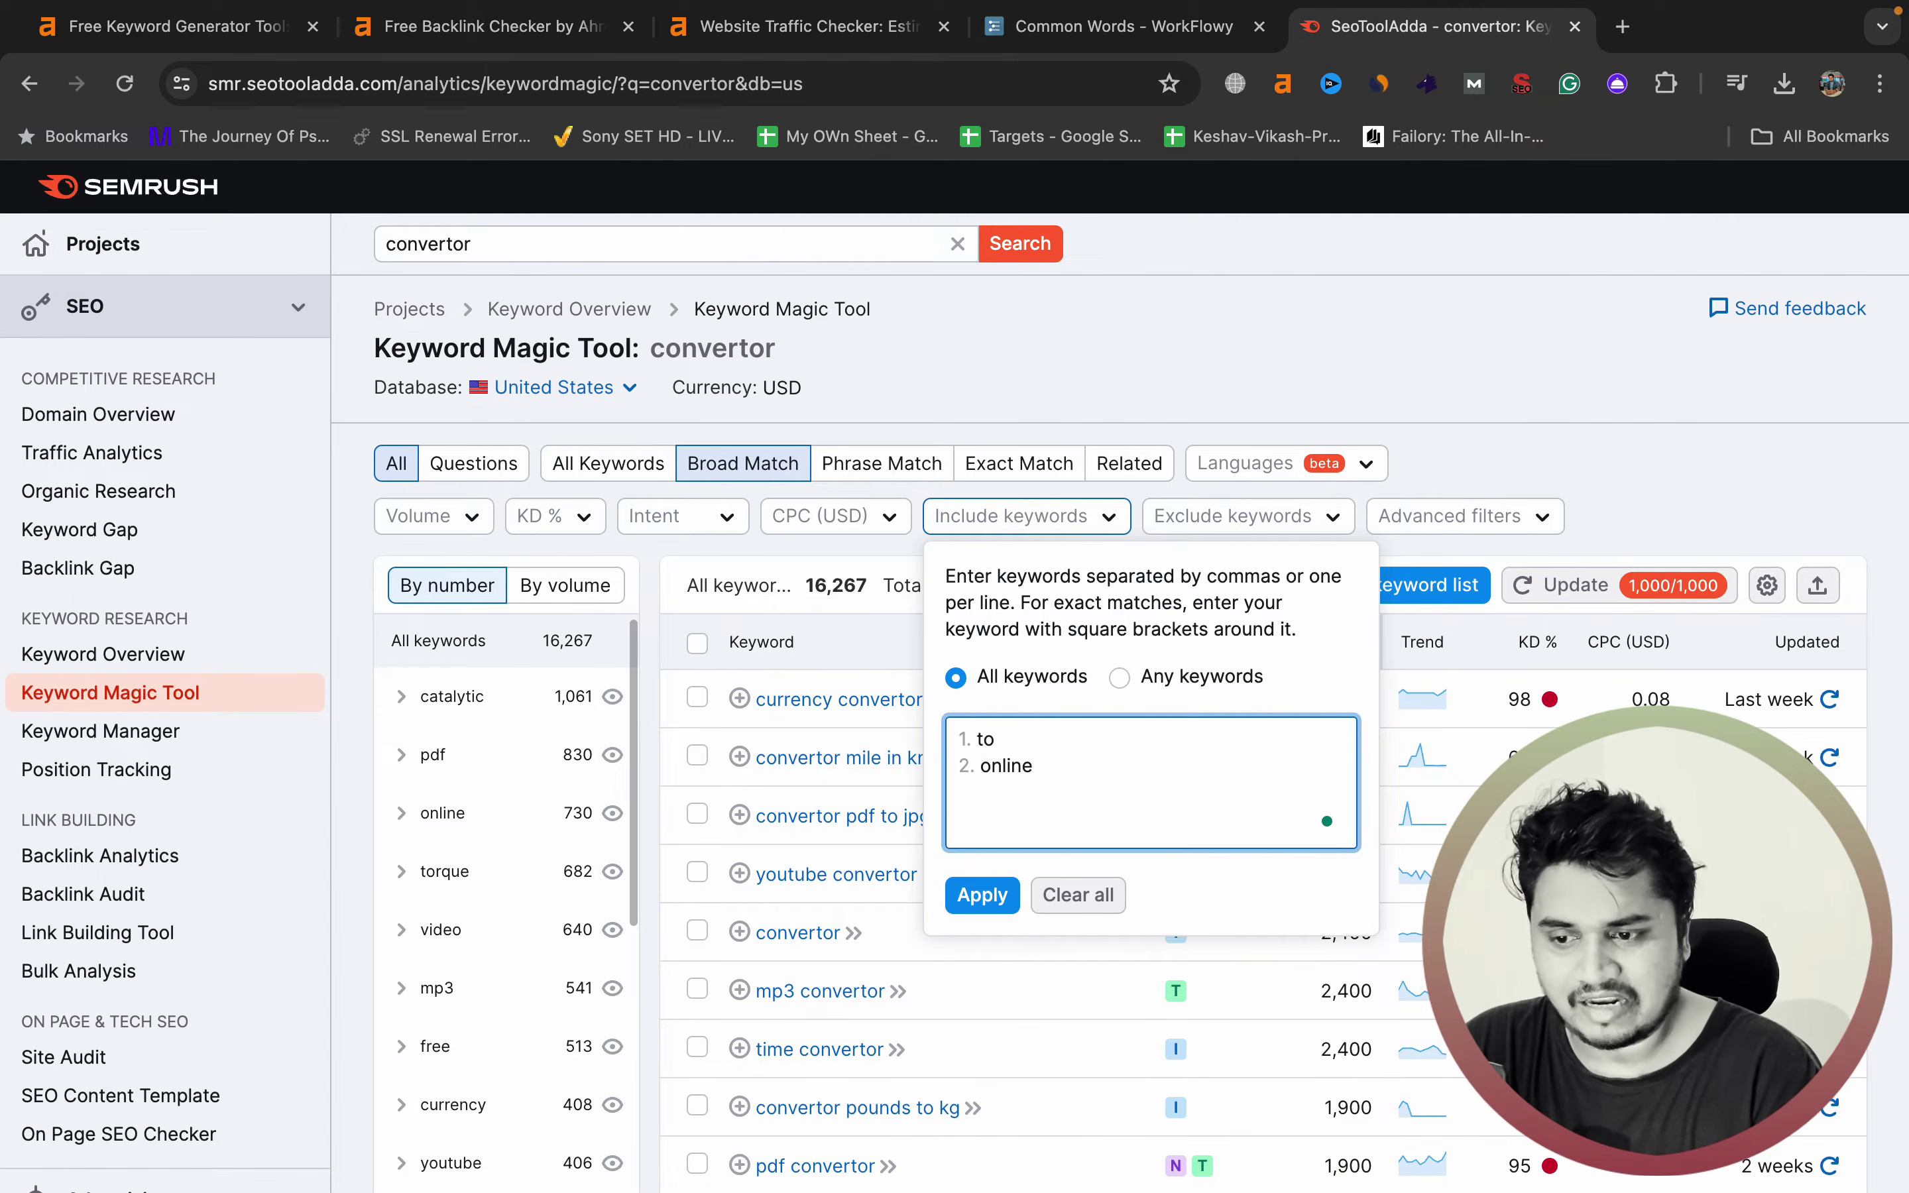
{"action": "left_click", "coordinate": [1119, 677]}
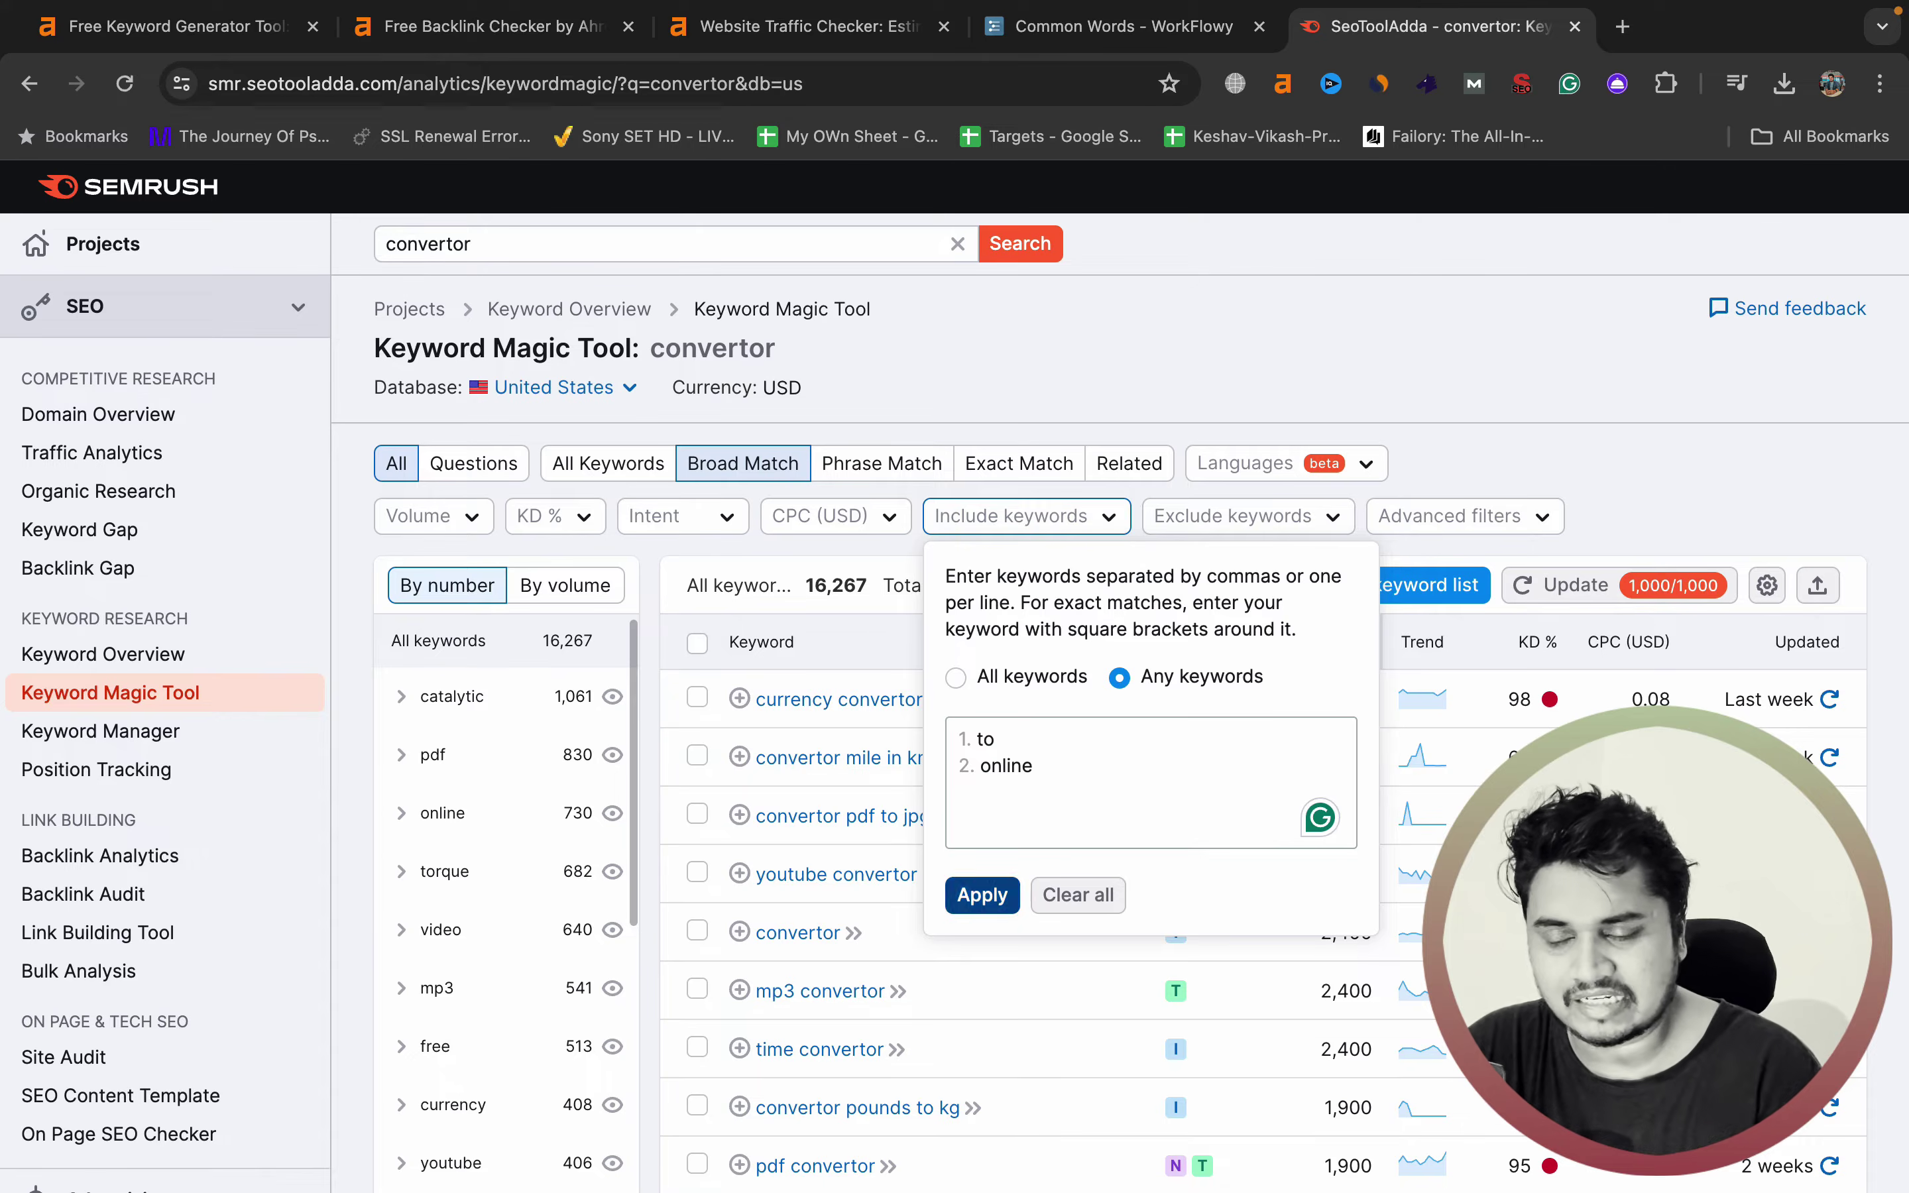
{"action": "left_click", "coordinate": [982, 895]}
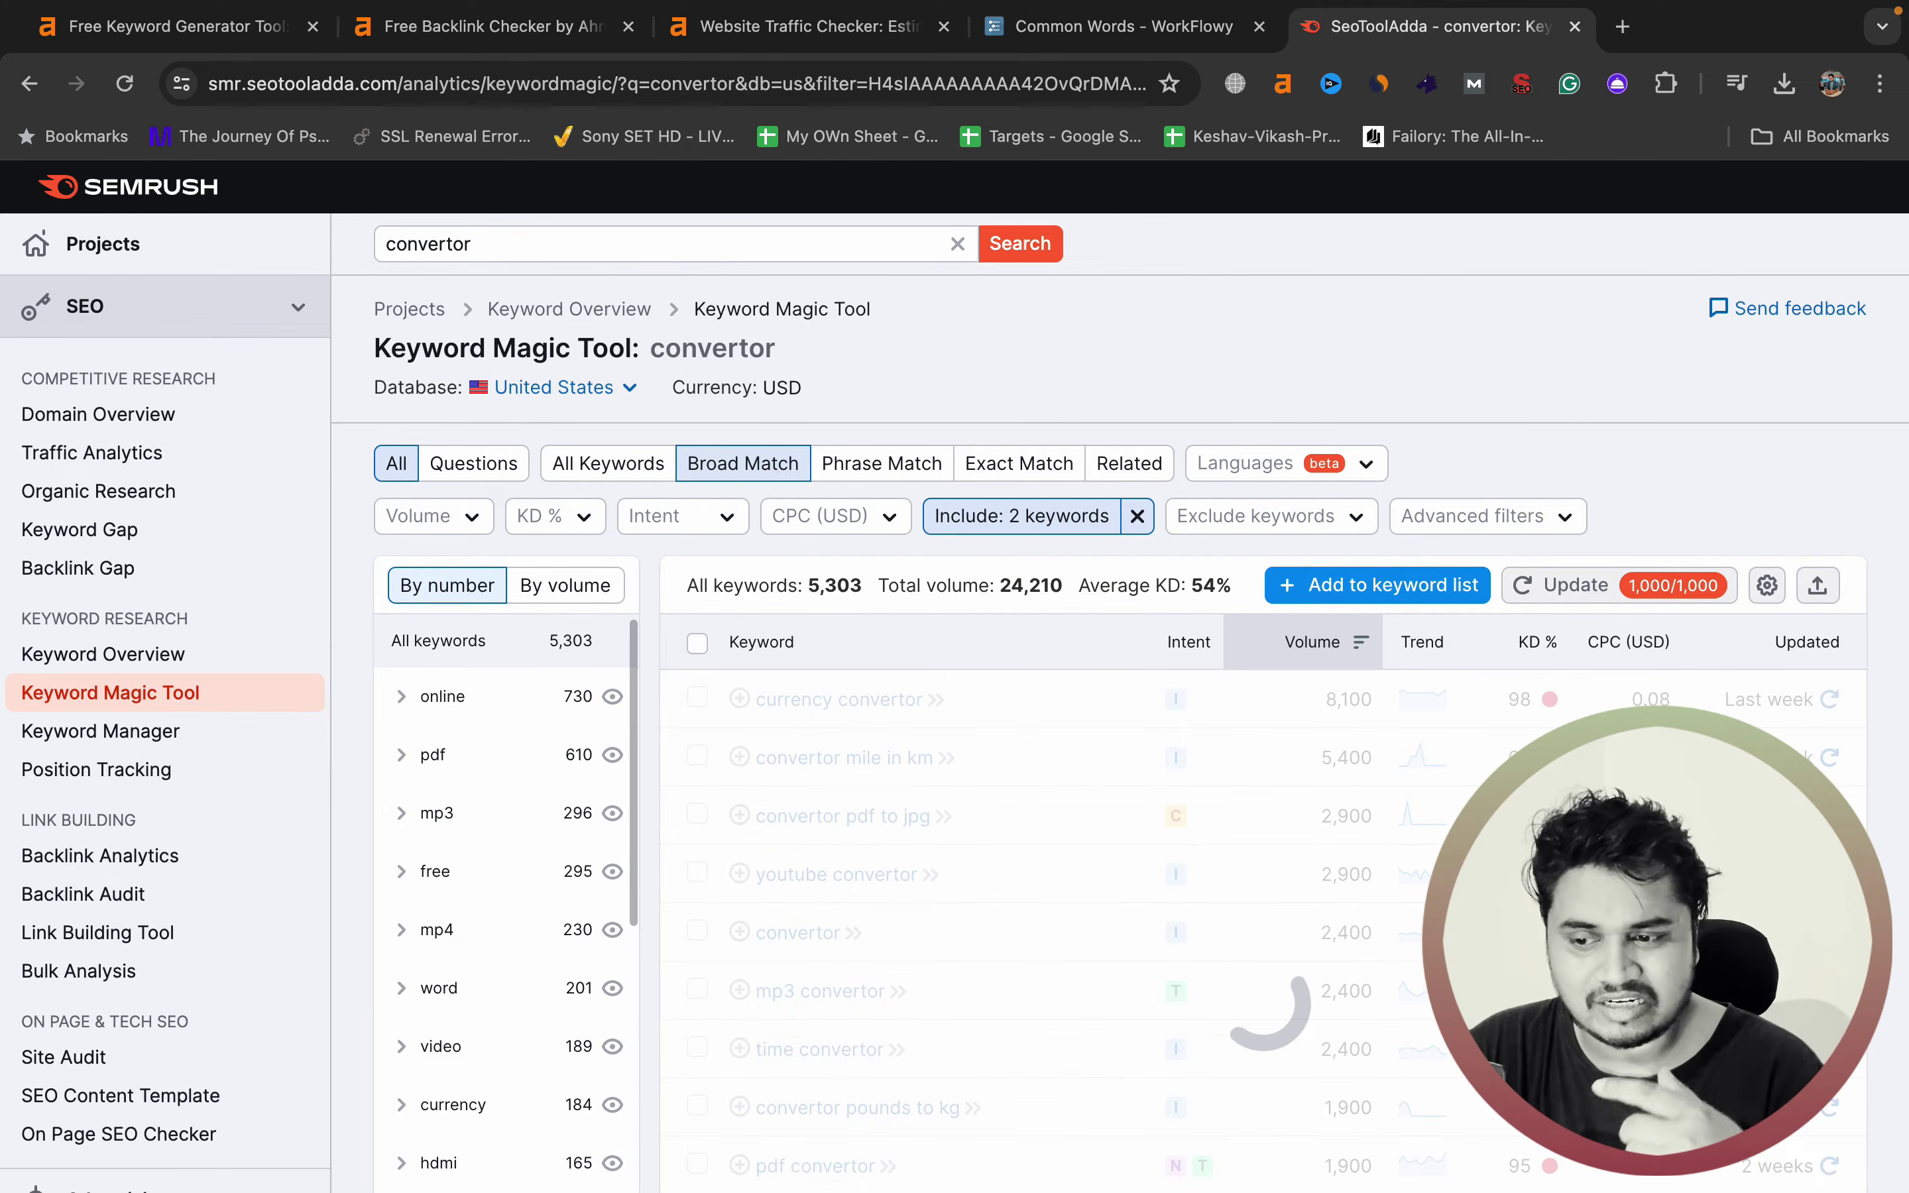
- Examine the filtered "convertor" keywords through to the end of the first page, comparing search volume and difficulty
{"action": "scroll", "coordinate": [1104, 710], "scroll_direction": "down", "scroll_amount": 20}
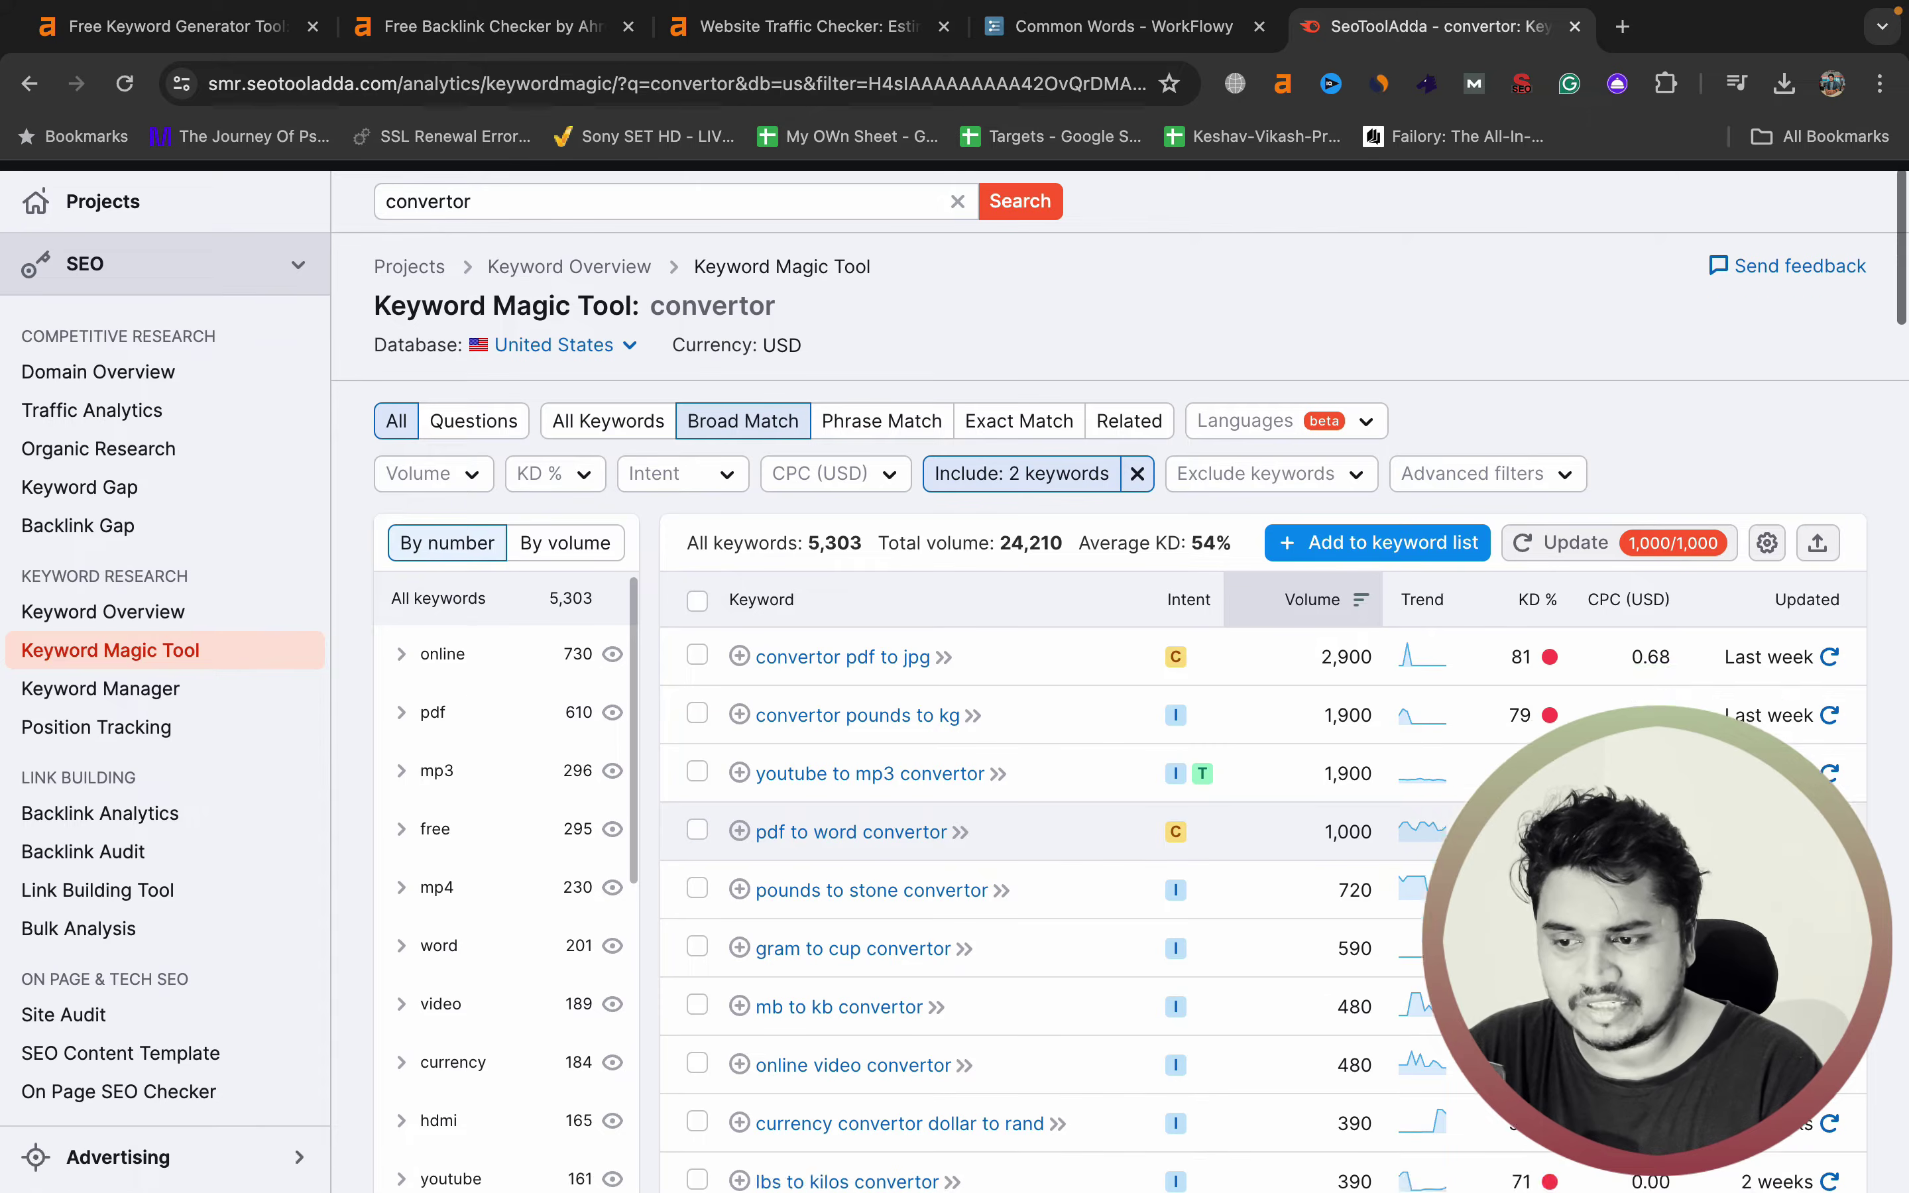
{"action": "scroll", "coordinate": [1105, 710], "scroll_direction": "down", "scroll_amount": 20}
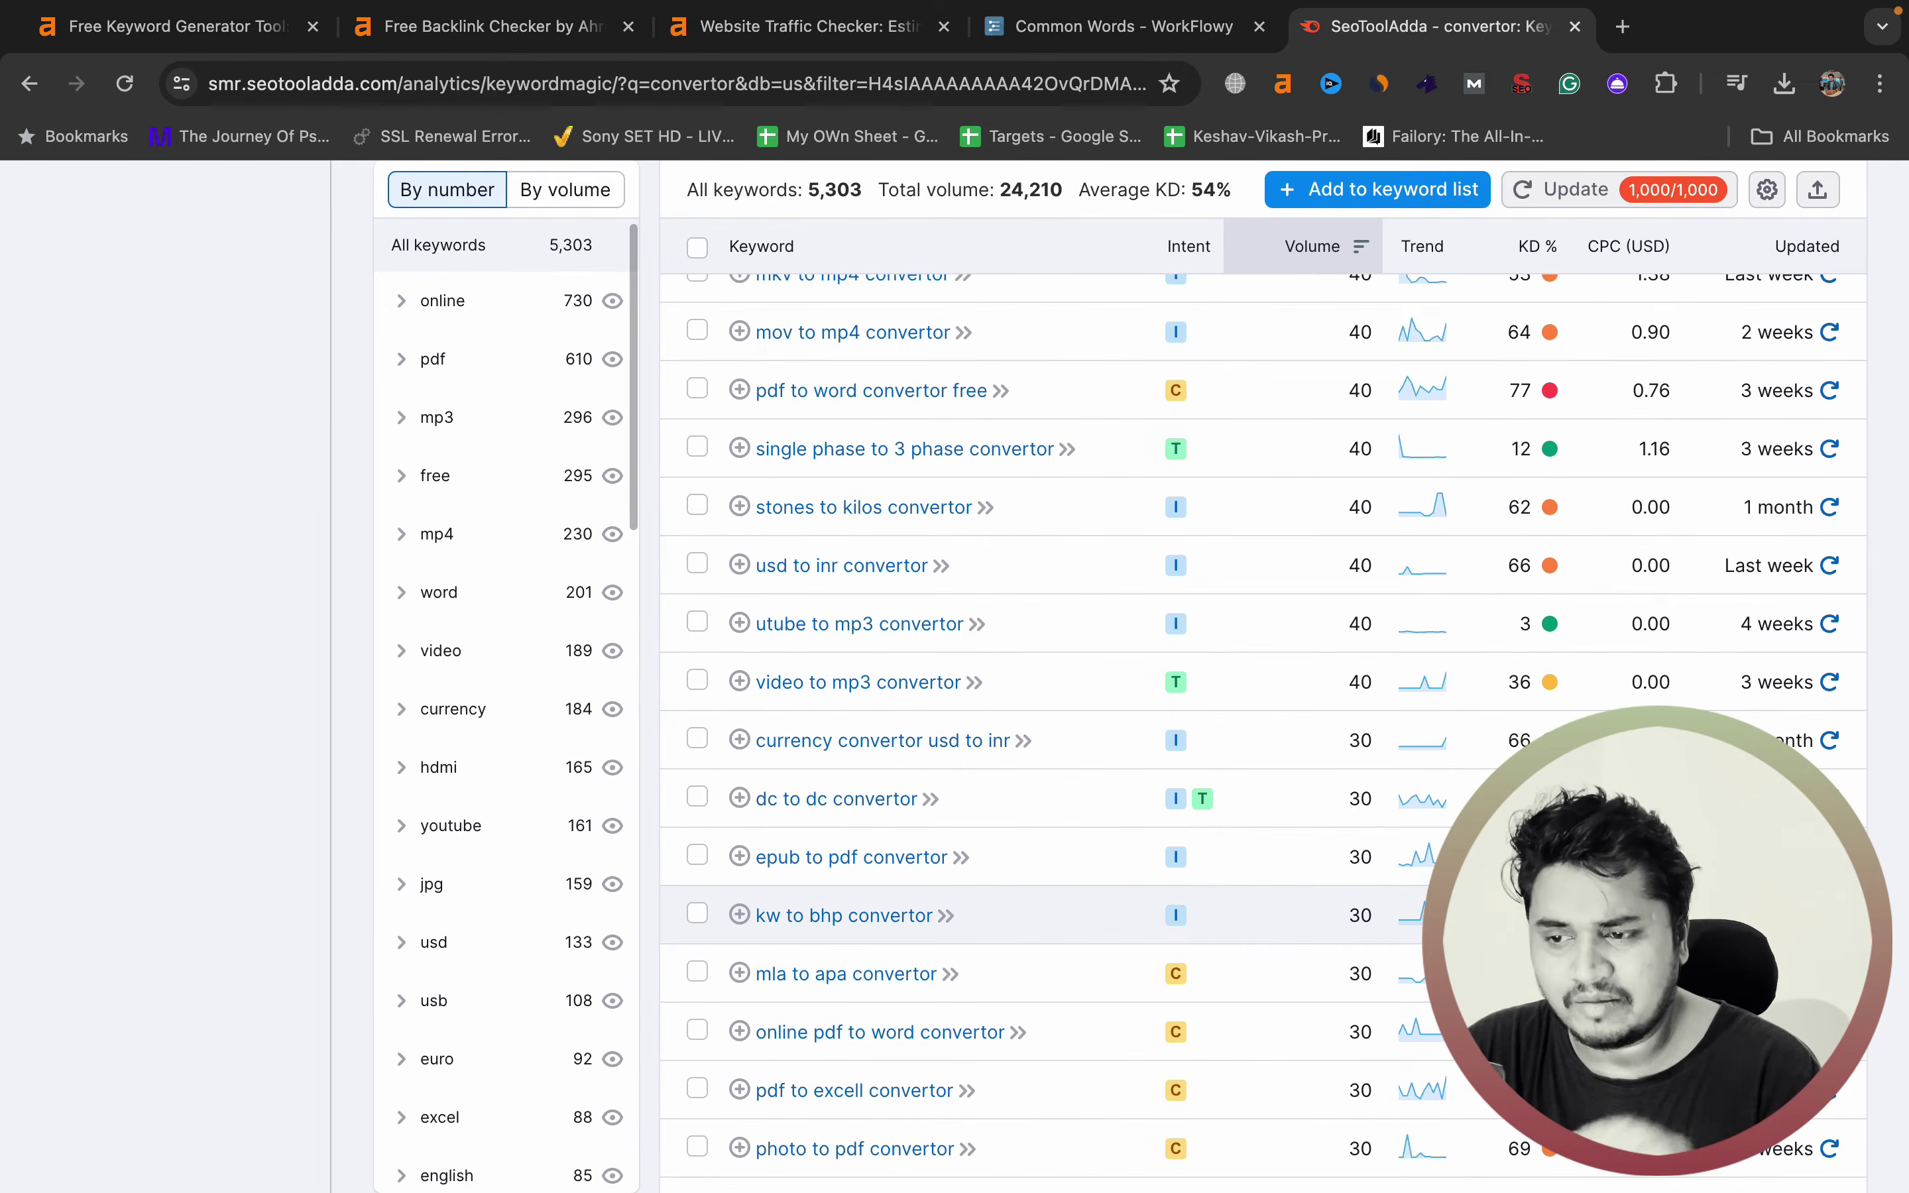
{"action": "scroll", "coordinate": [1104, 899], "scroll_direction": "down", "scroll_amount": 10}
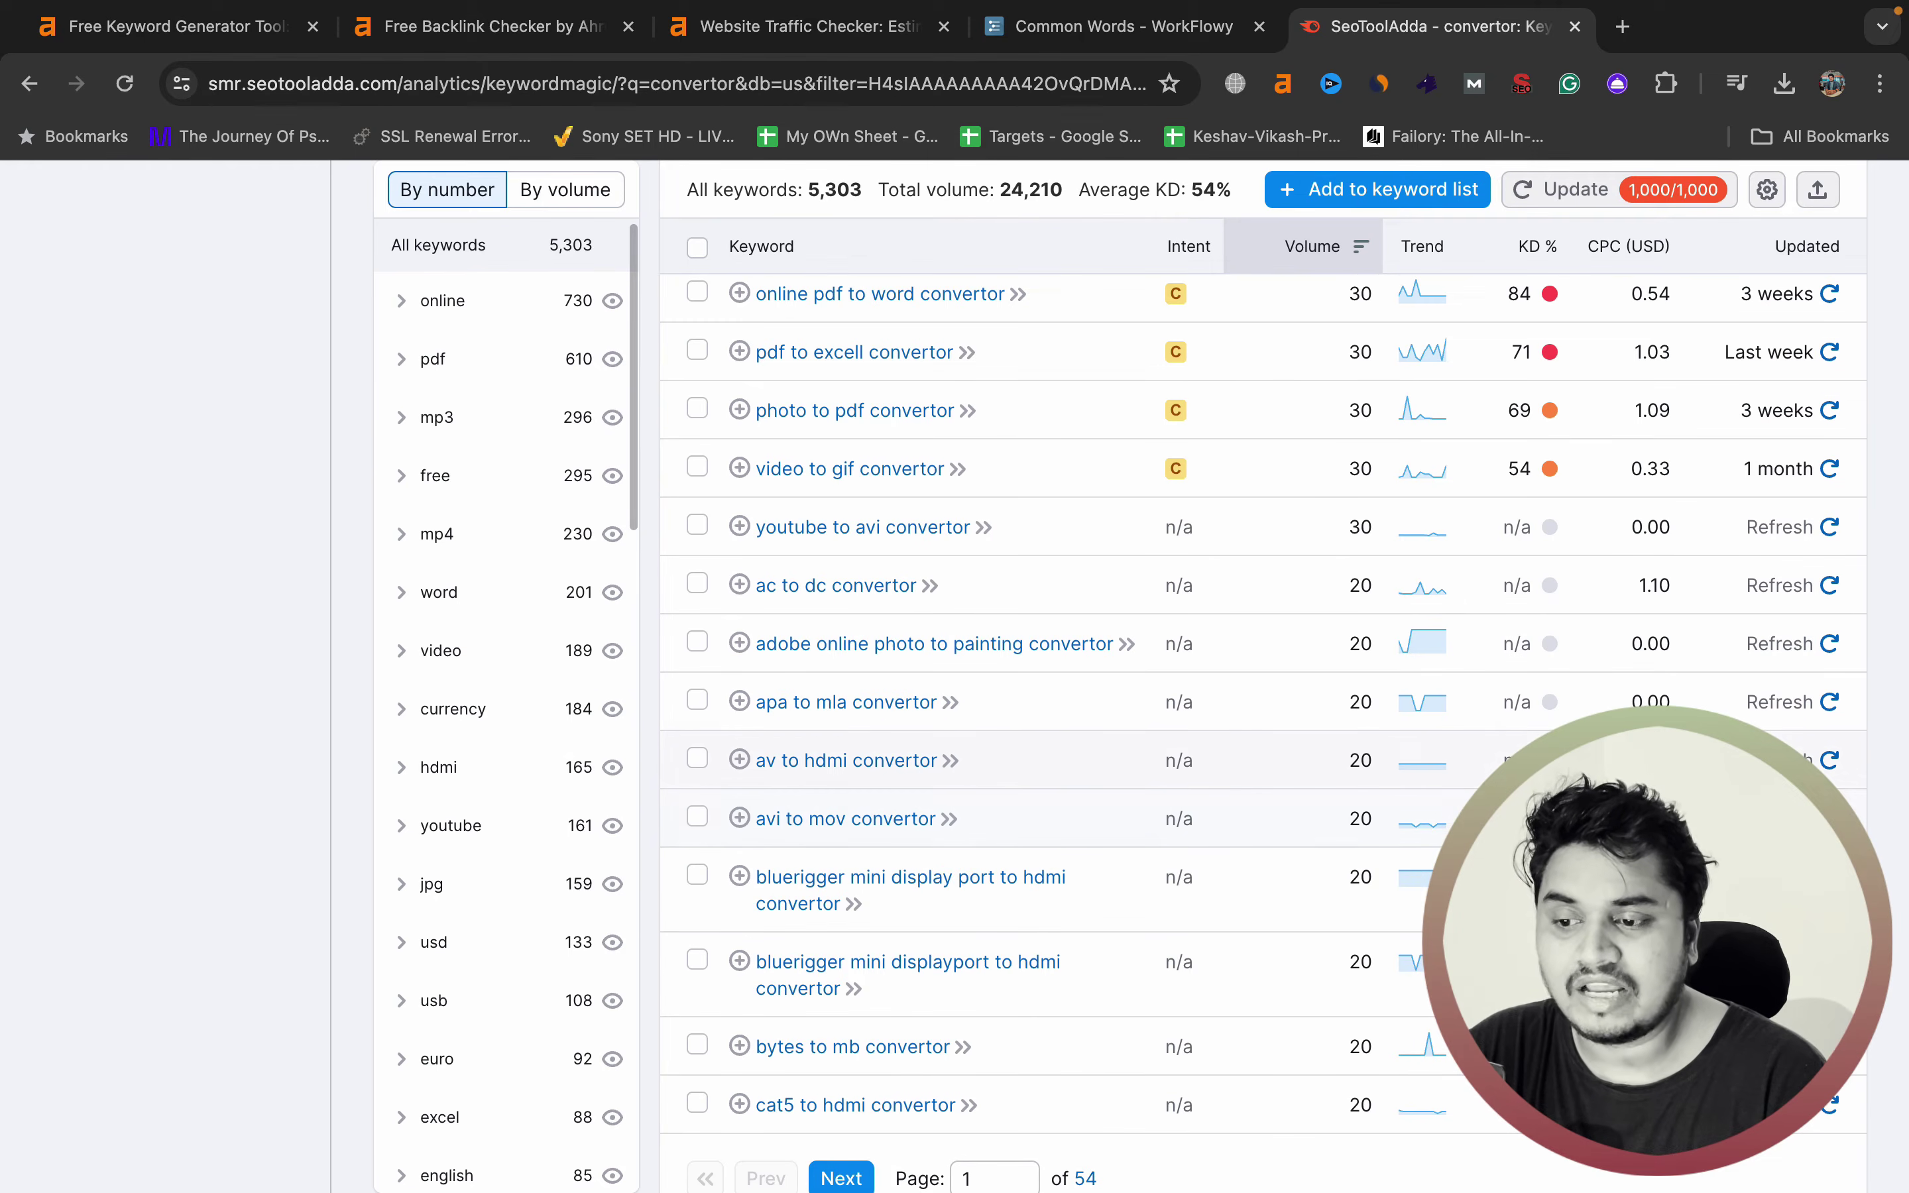
{"action": "scroll", "coordinate": [1026, 892], "scroll_direction": "down", "scroll_amount": 2}
{"action": "scroll", "coordinate": [1025, 892], "scroll_direction": "up", "scroll_amount": 5}
{"action": "scroll", "coordinate": [1026, 789], "scroll_direction": "up", "scroll_amount": 15}
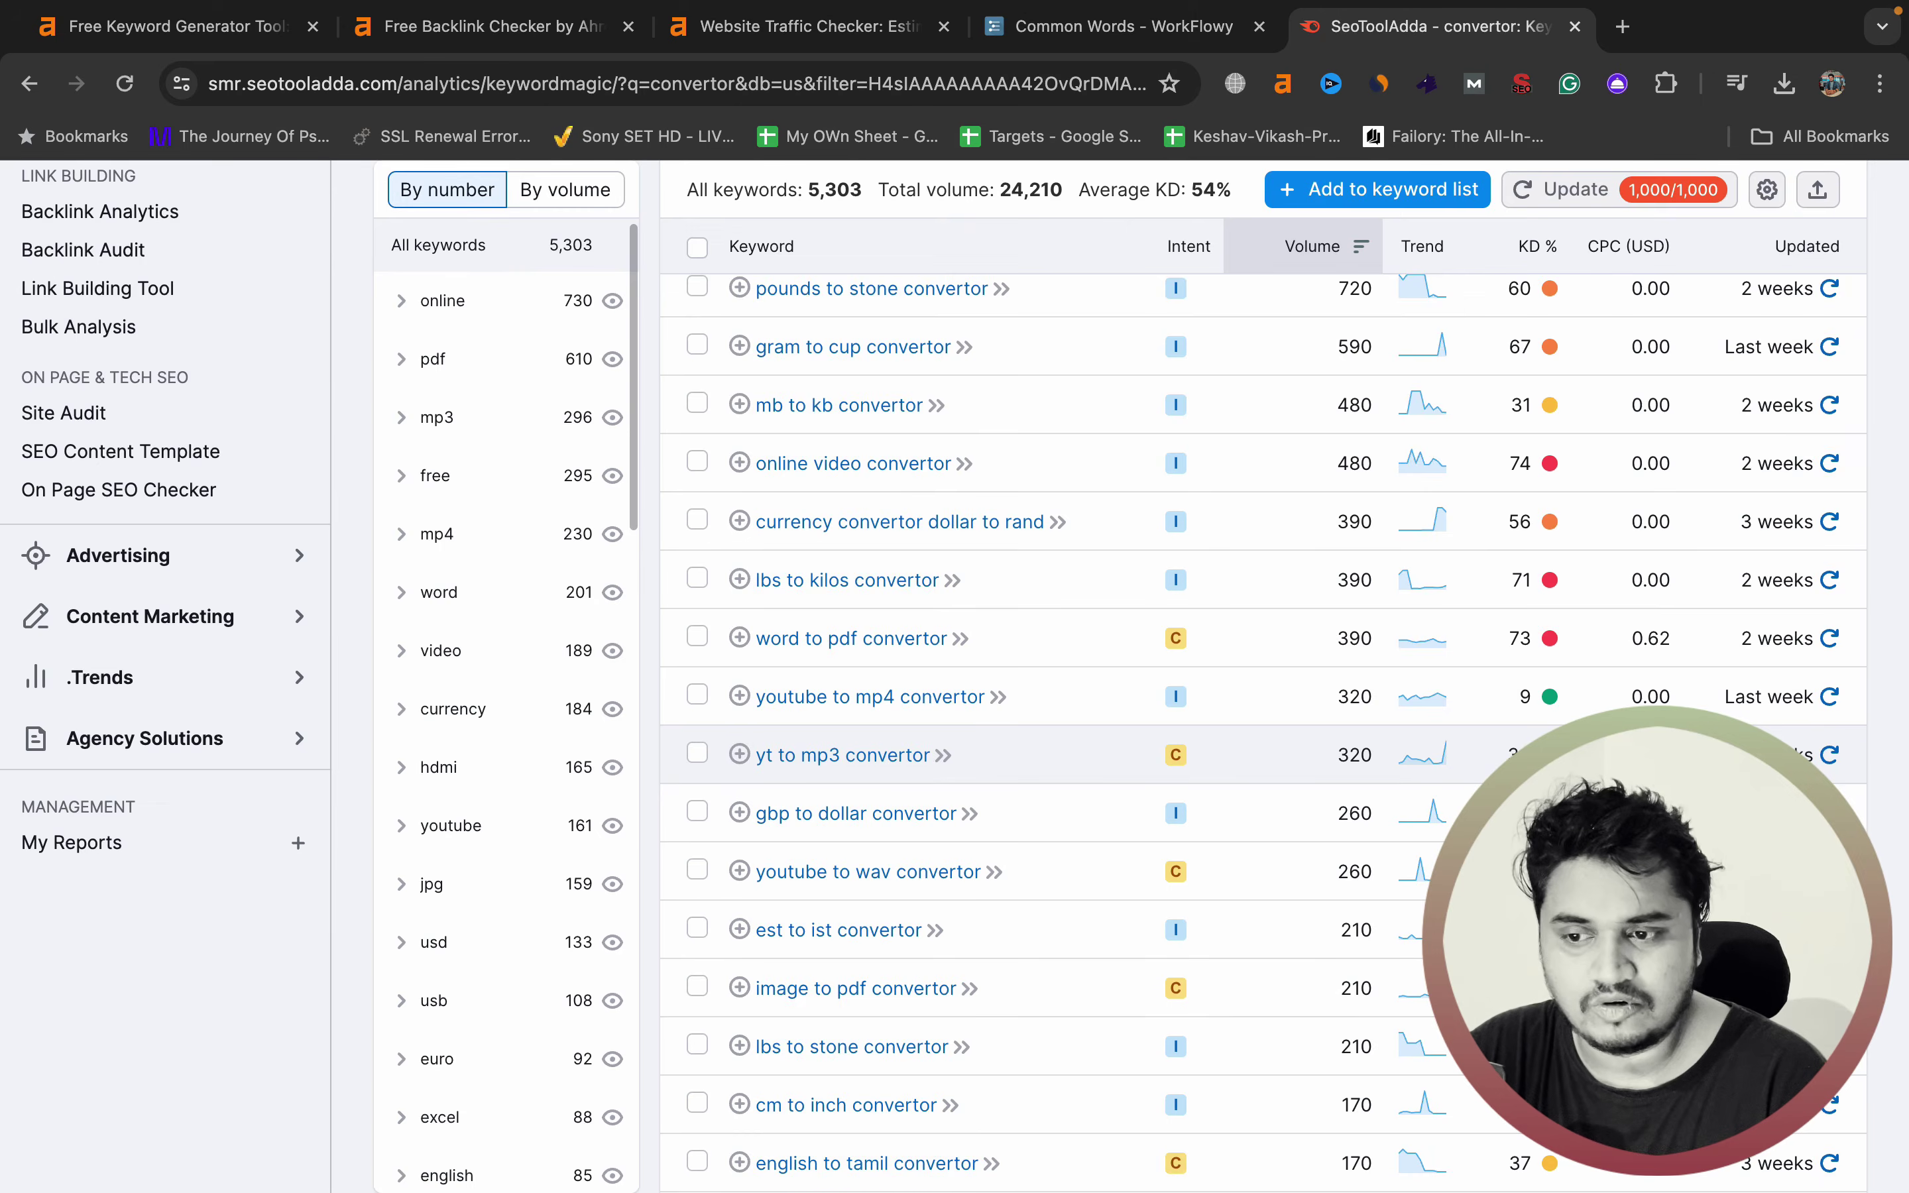
{"action": "scroll", "coordinate": [1025, 755], "scroll_direction": "up", "scroll_amount": 8}
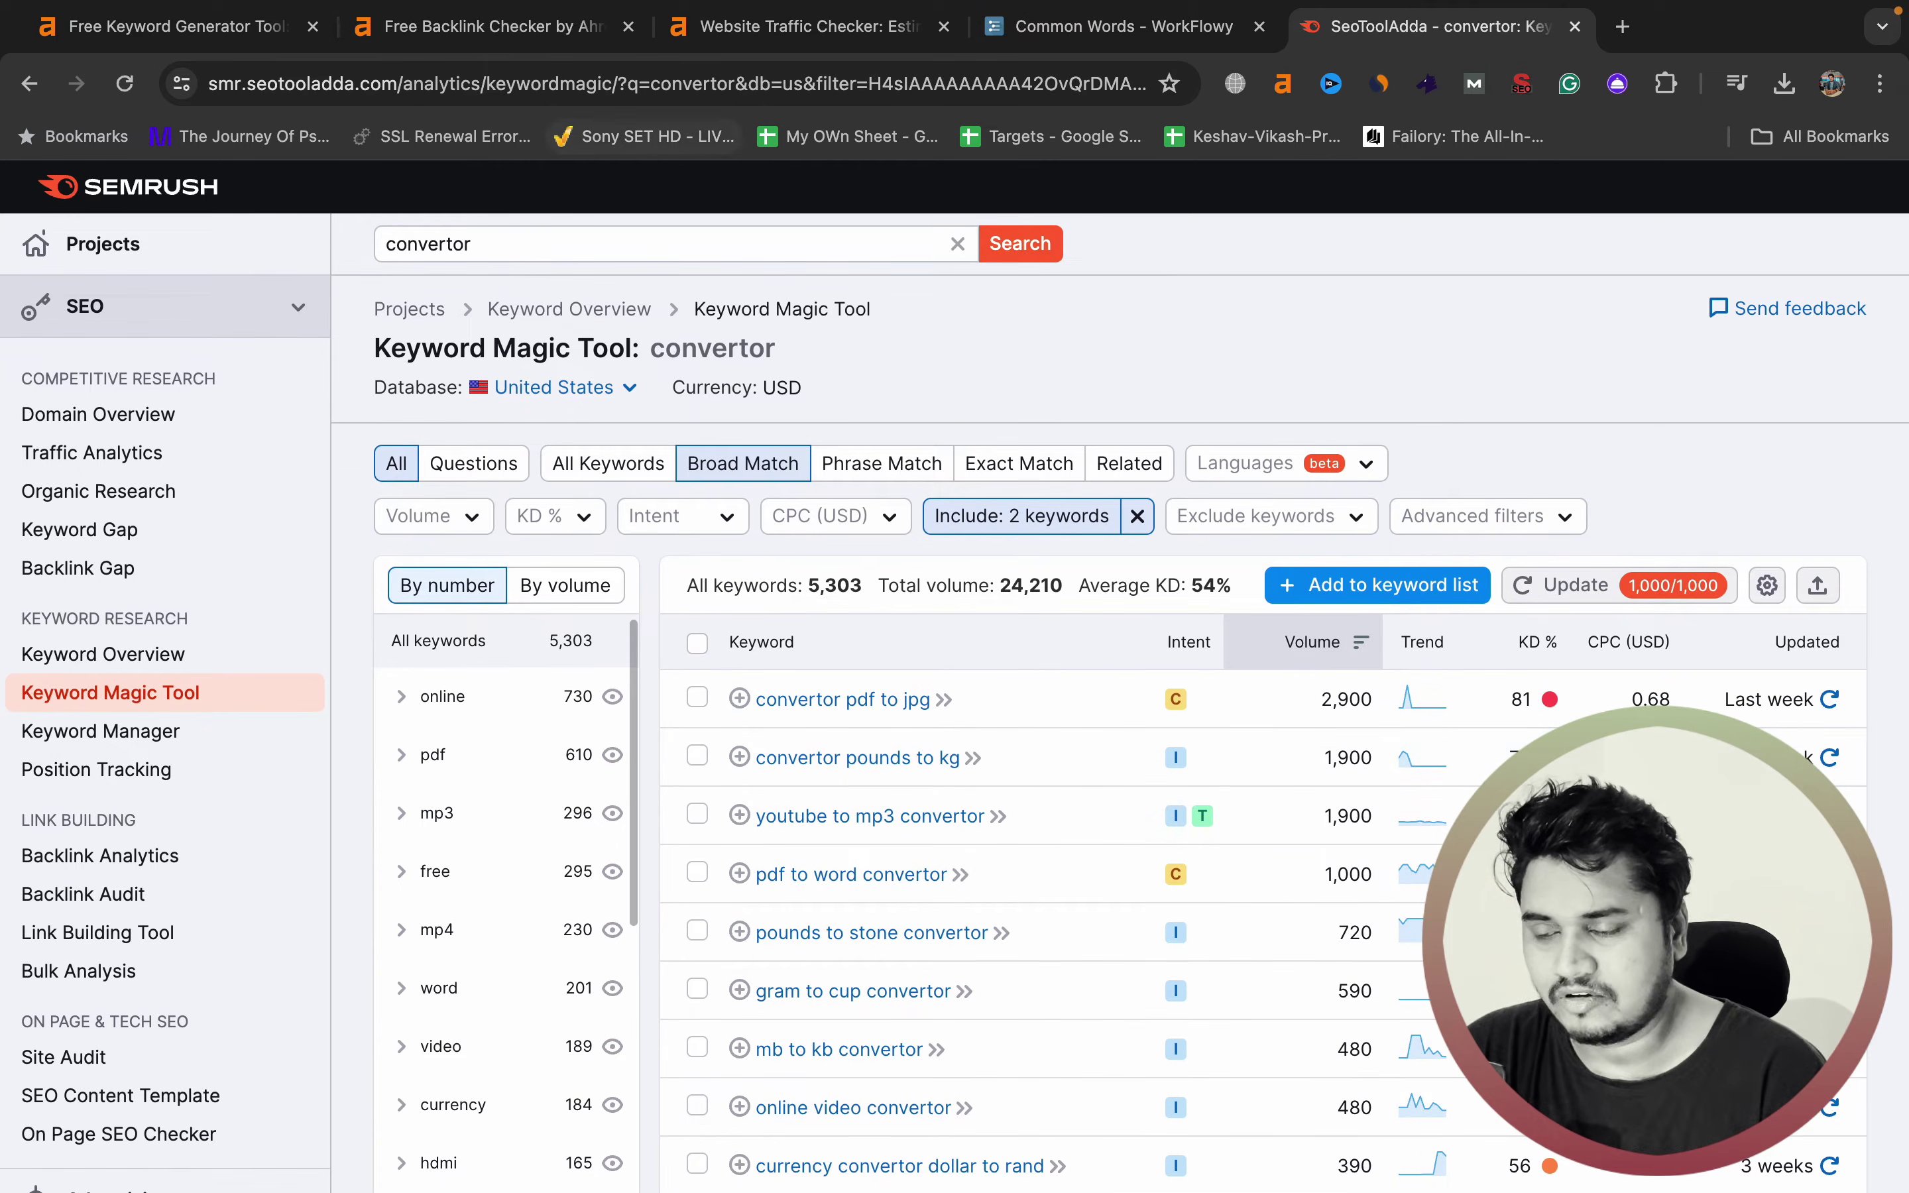
{"action": "left_click", "coordinate": [663, 244]}
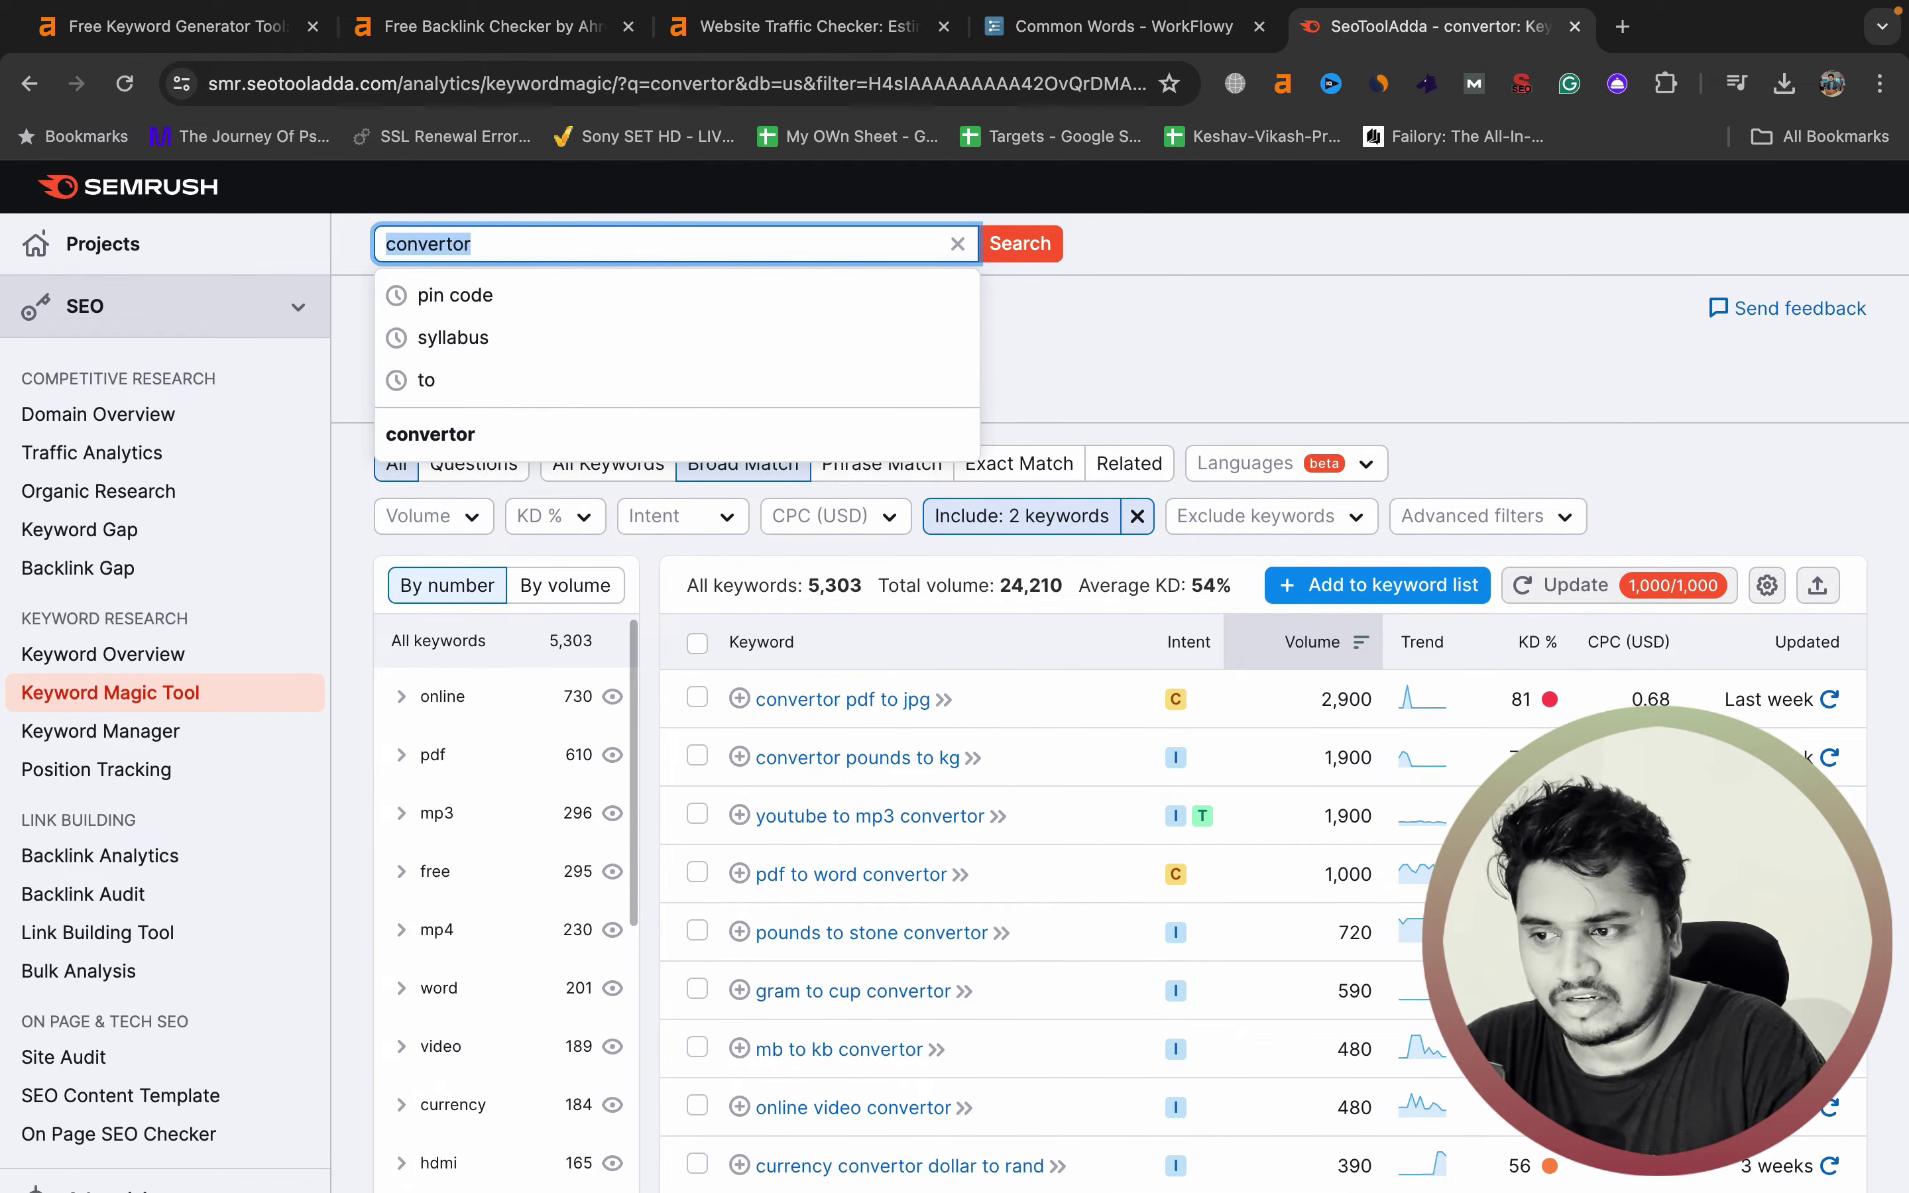
{"action": "type", "text": "online"}
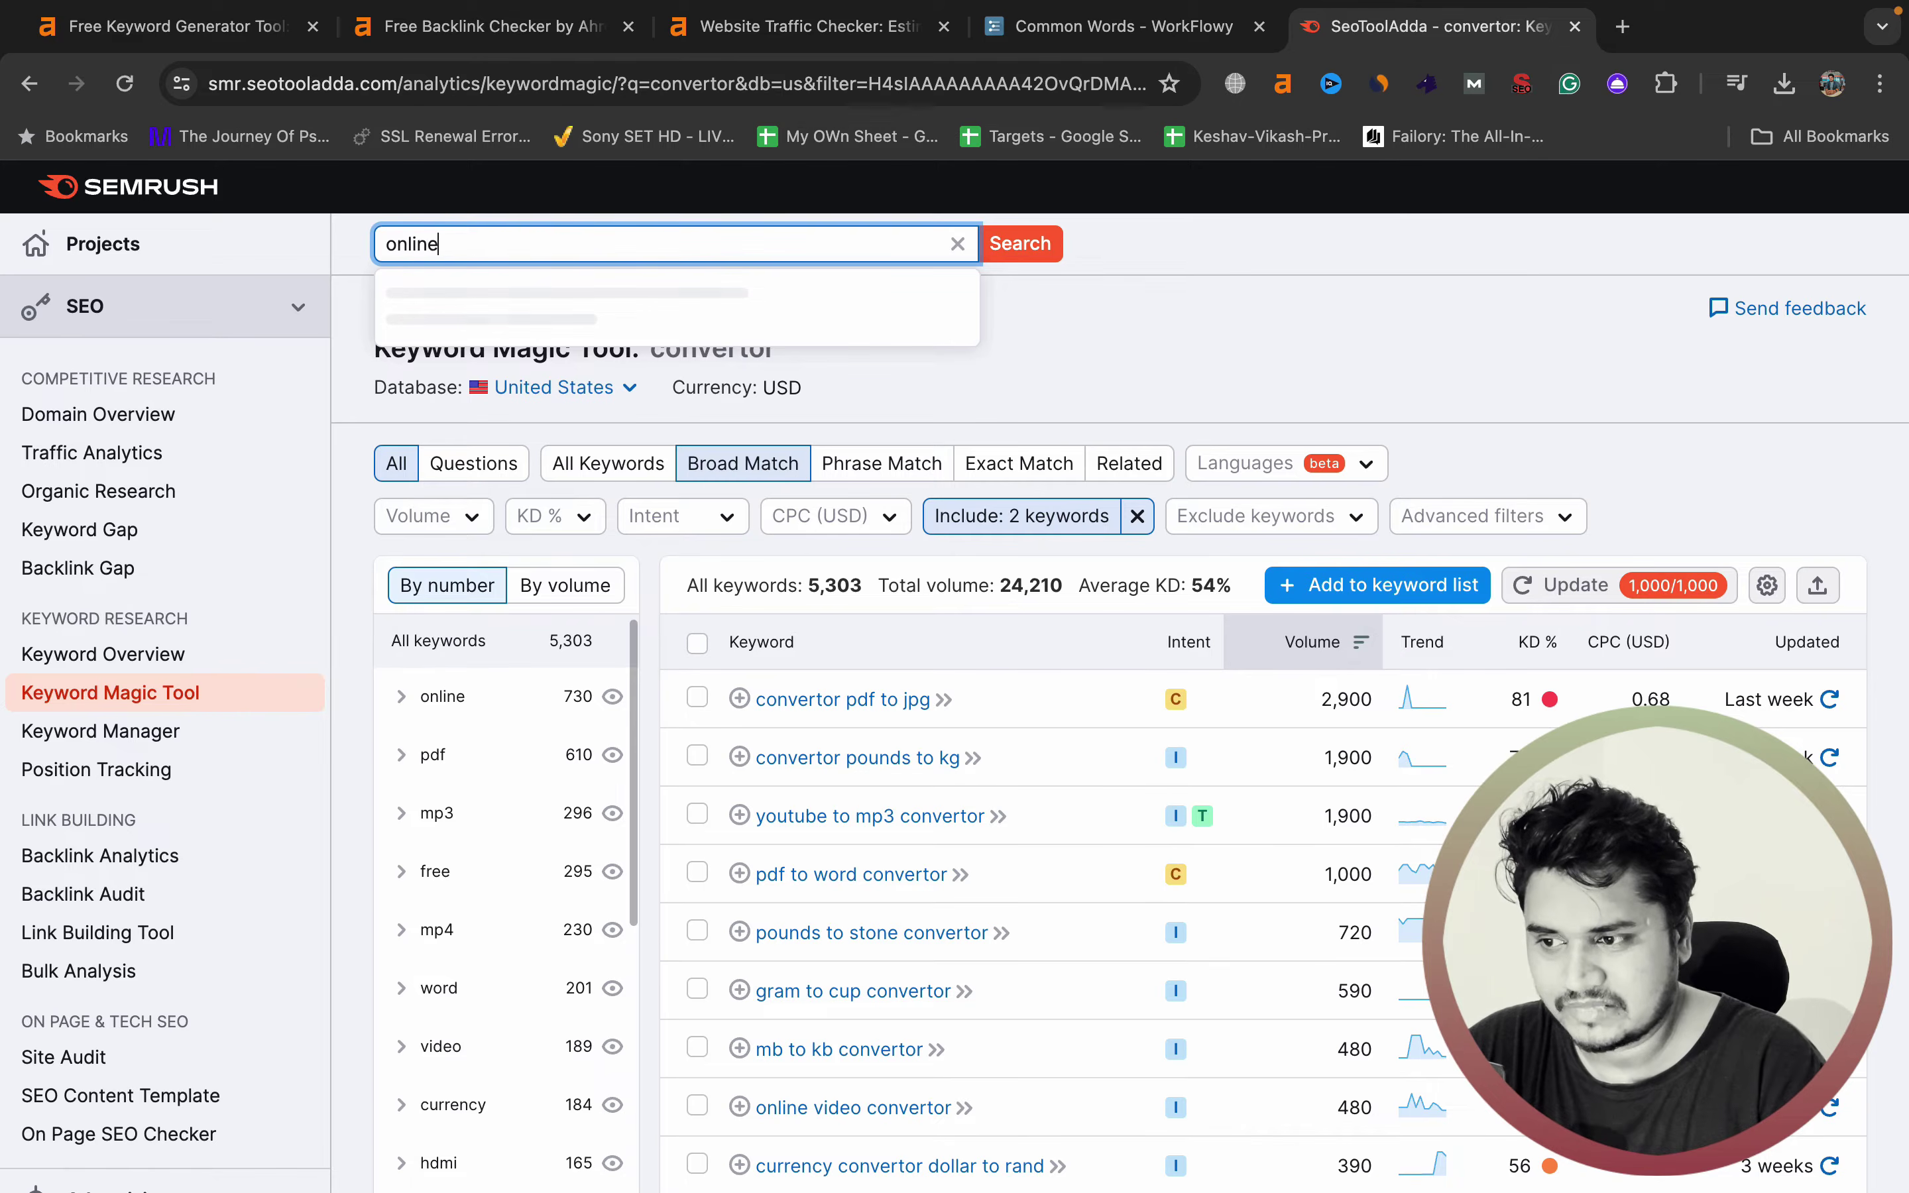
{"action": "key", "text": "BackSpace"}
{"action": "key", "text": "BackSpace"}
{"action": "key", "text": "BackSpace"}
{"action": "key", "text": "BackSpace"}
{"action": "key", "text": "BackSpace"}
{"action": "key", "text": "BackSpace"}
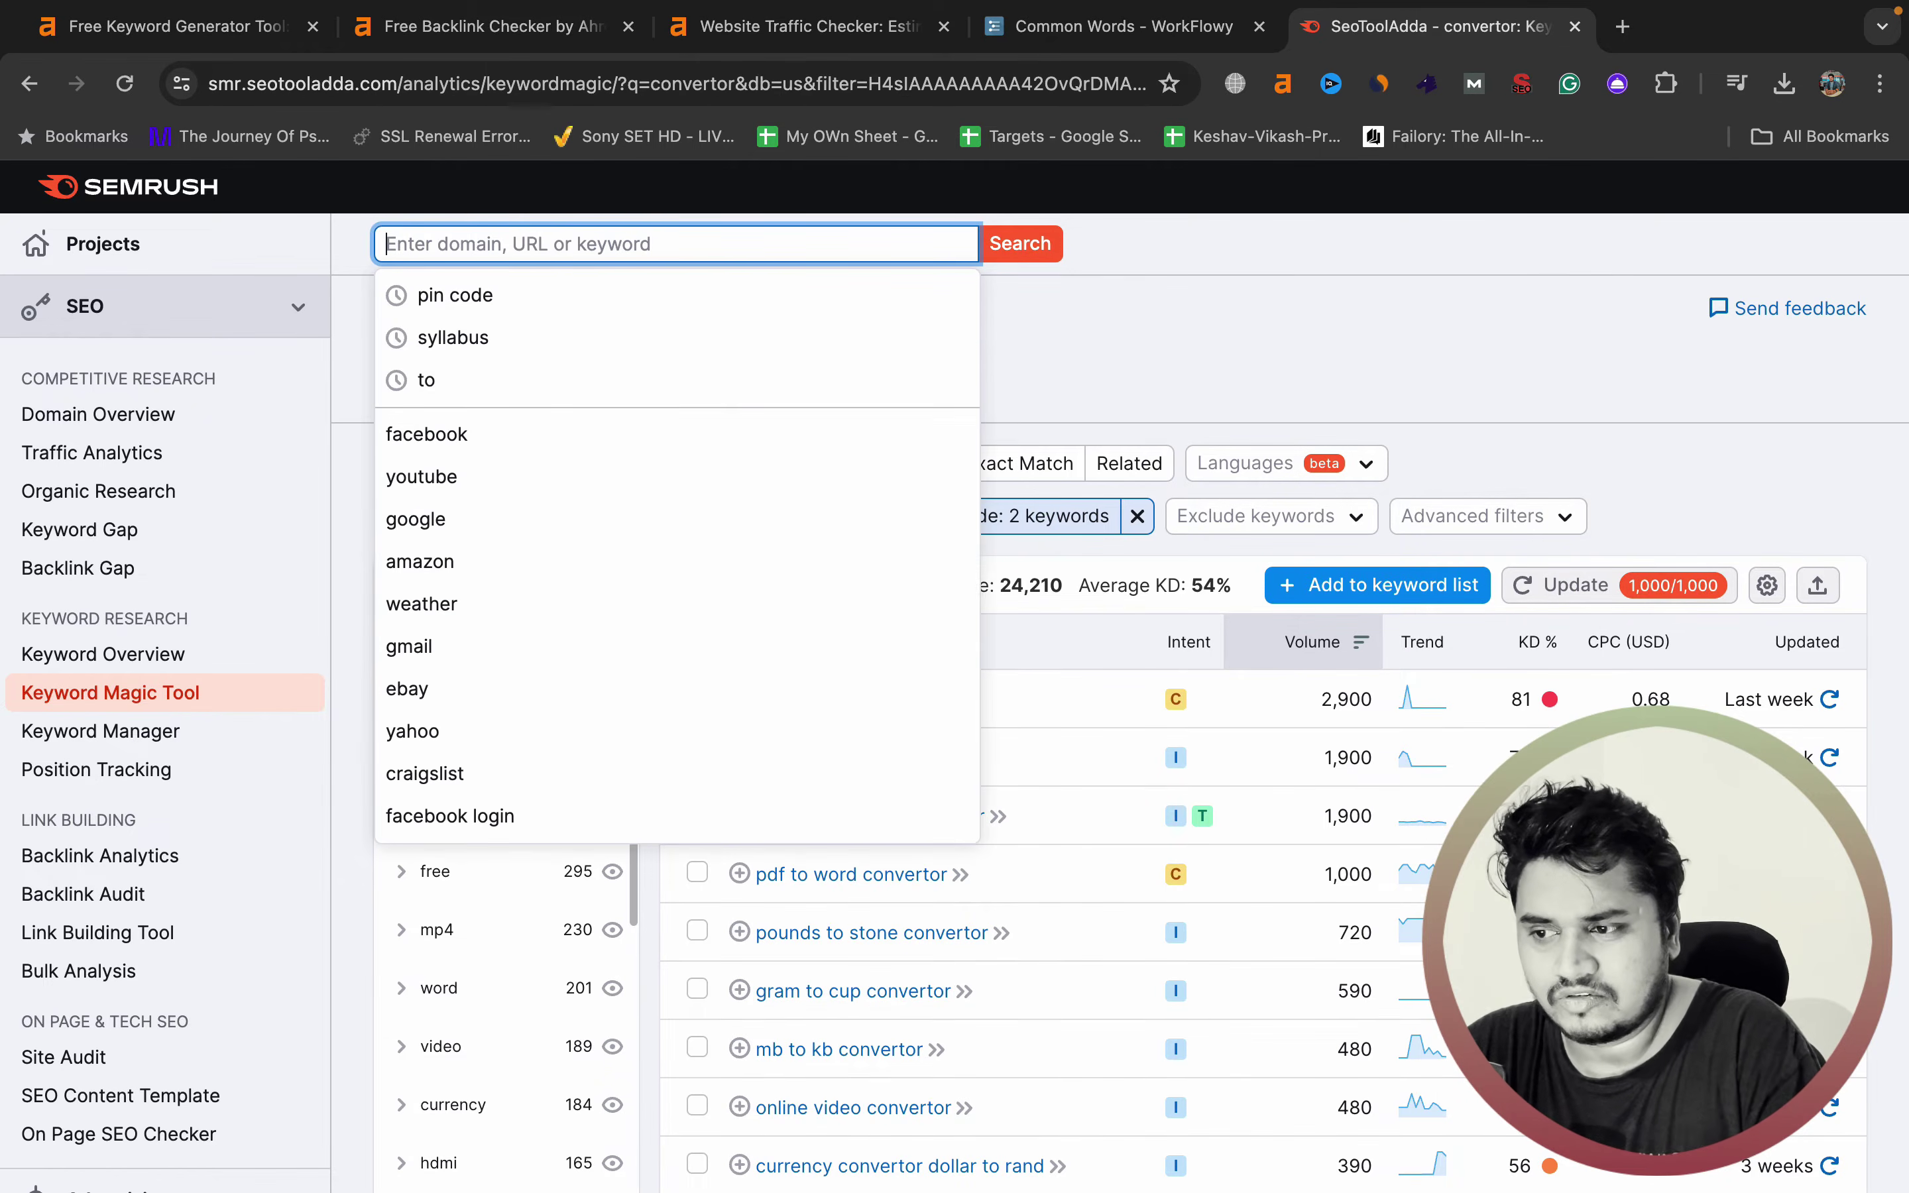
- Search the Keyword Magic Tool for "tool" with the same include filter and review the keyword ideas
{"action": "type", "text": "tool"}
{"action": "key", "text": "Return"}
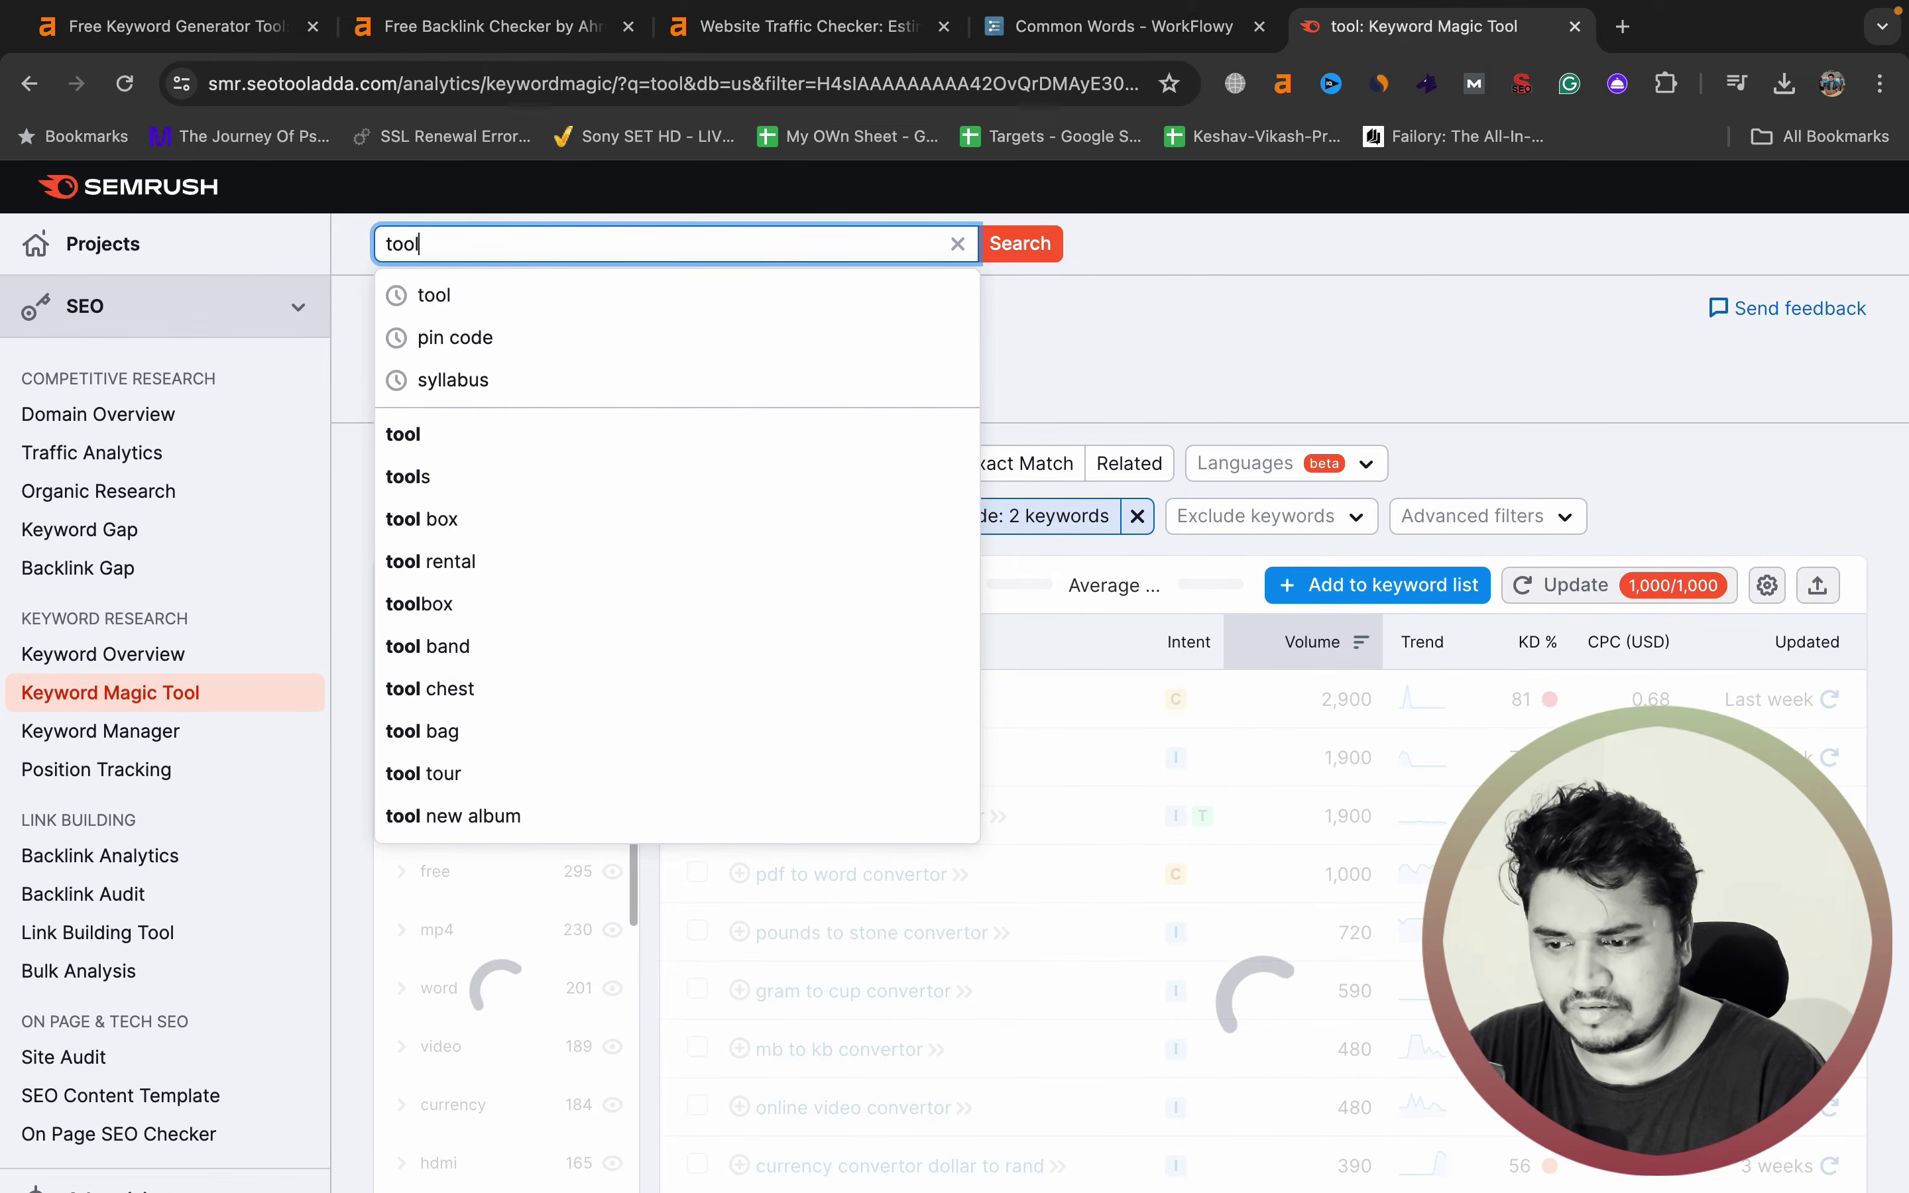
{"action": "scroll", "coordinate": [1262, 671], "scroll_direction": "down", "scroll_amount": 10}
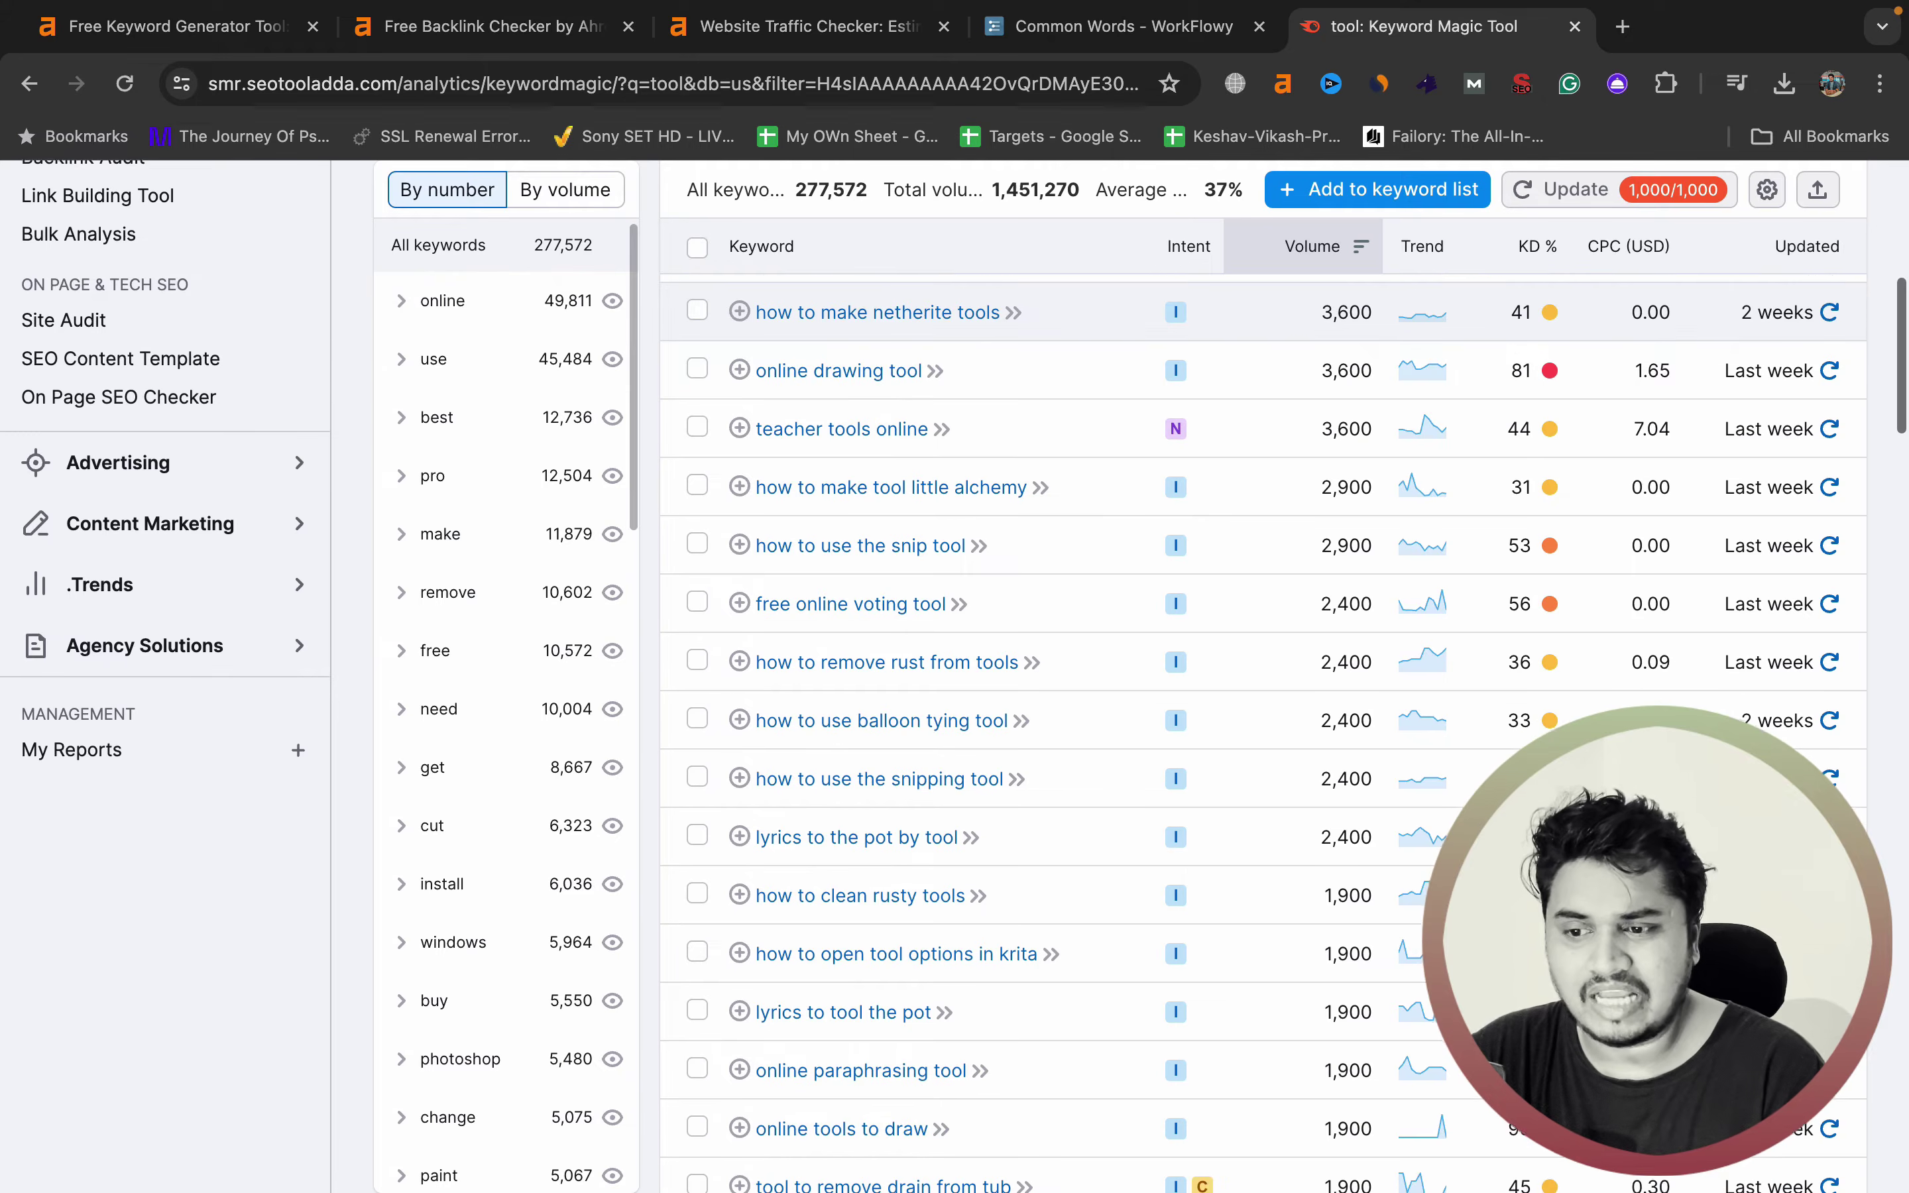
{"action": "scroll", "coordinate": [959, 294], "scroll_direction": "down", "scroll_amount": 1}
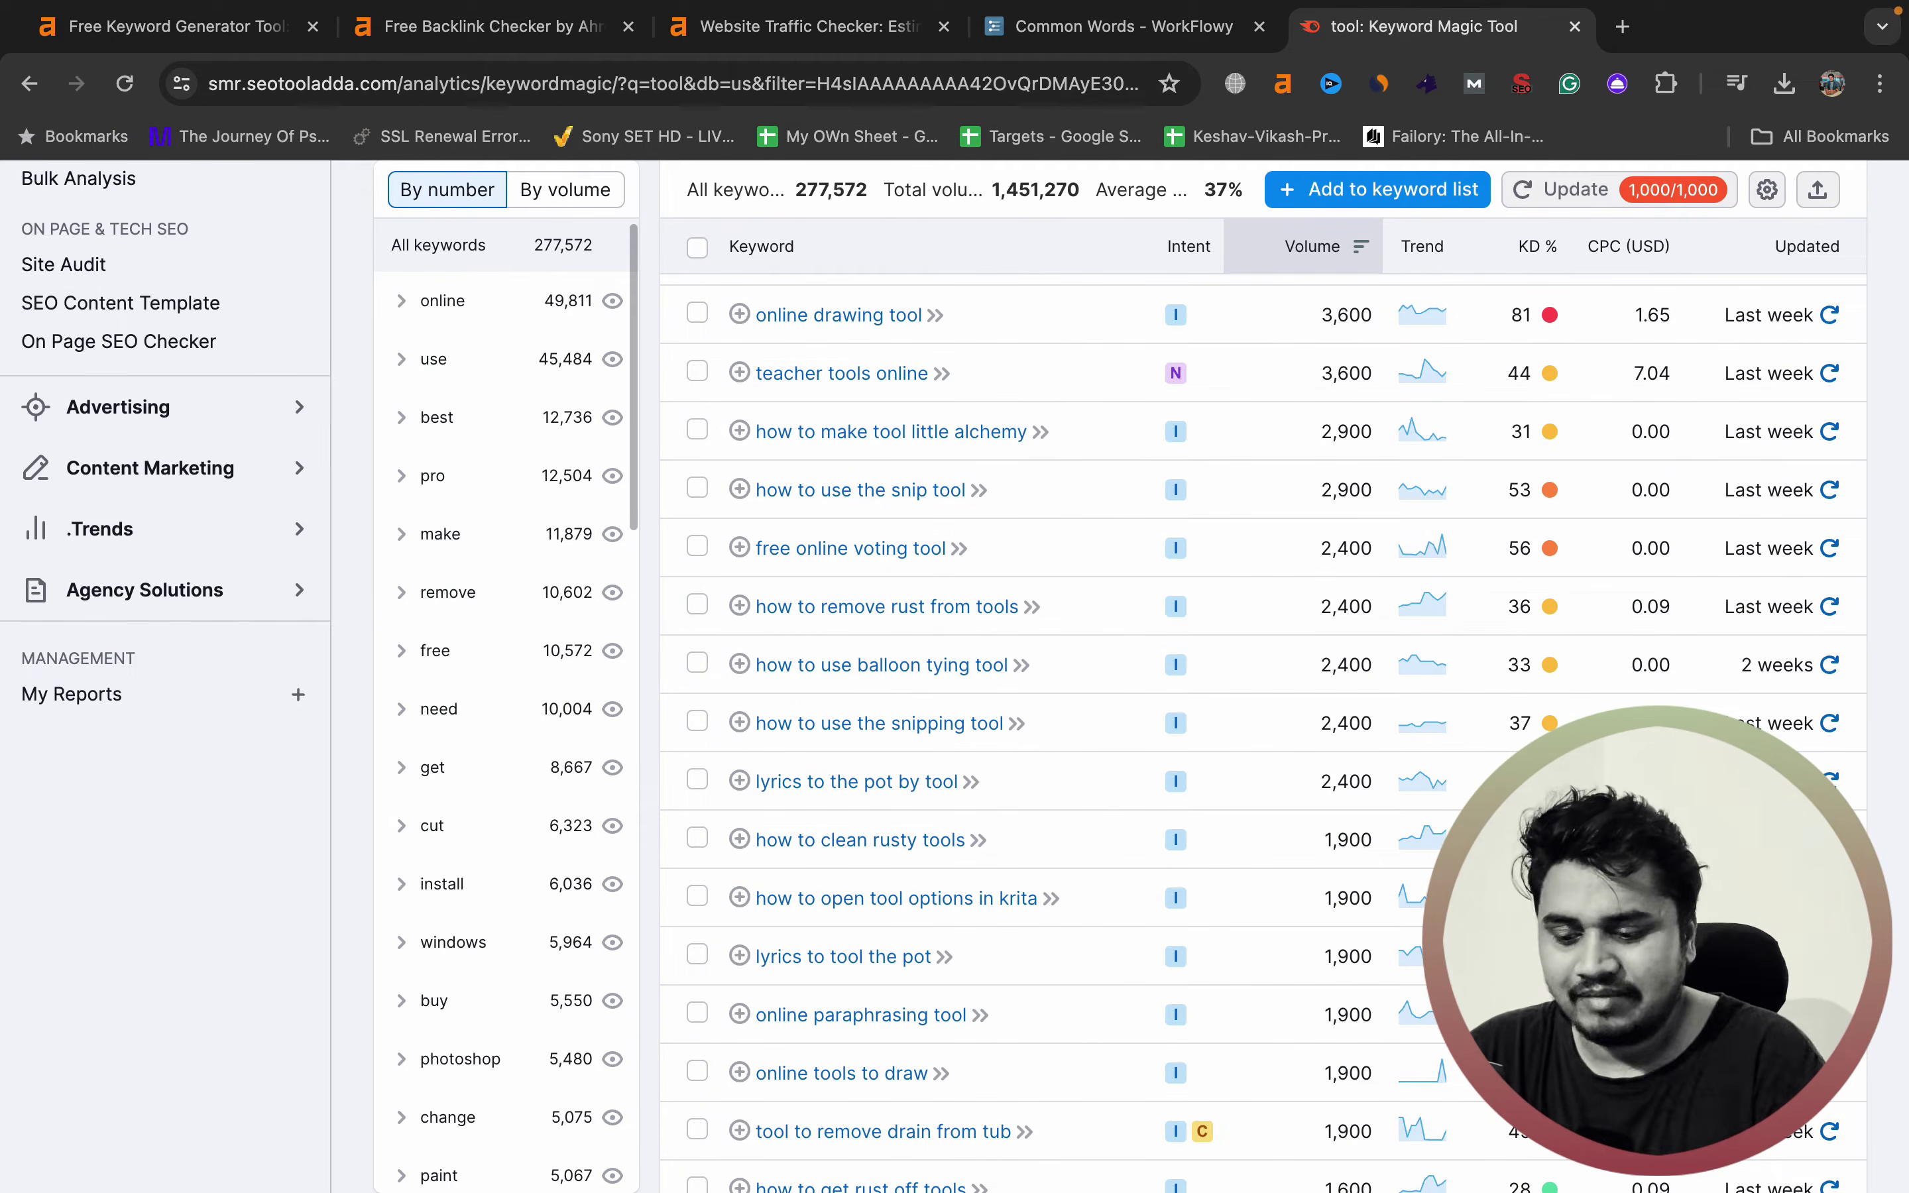
- Search Google in a new browser page for "free online voting tool"
{"action": "left_click", "coordinate": [1623, 25]}
{"action": "type", "text": "fr"}
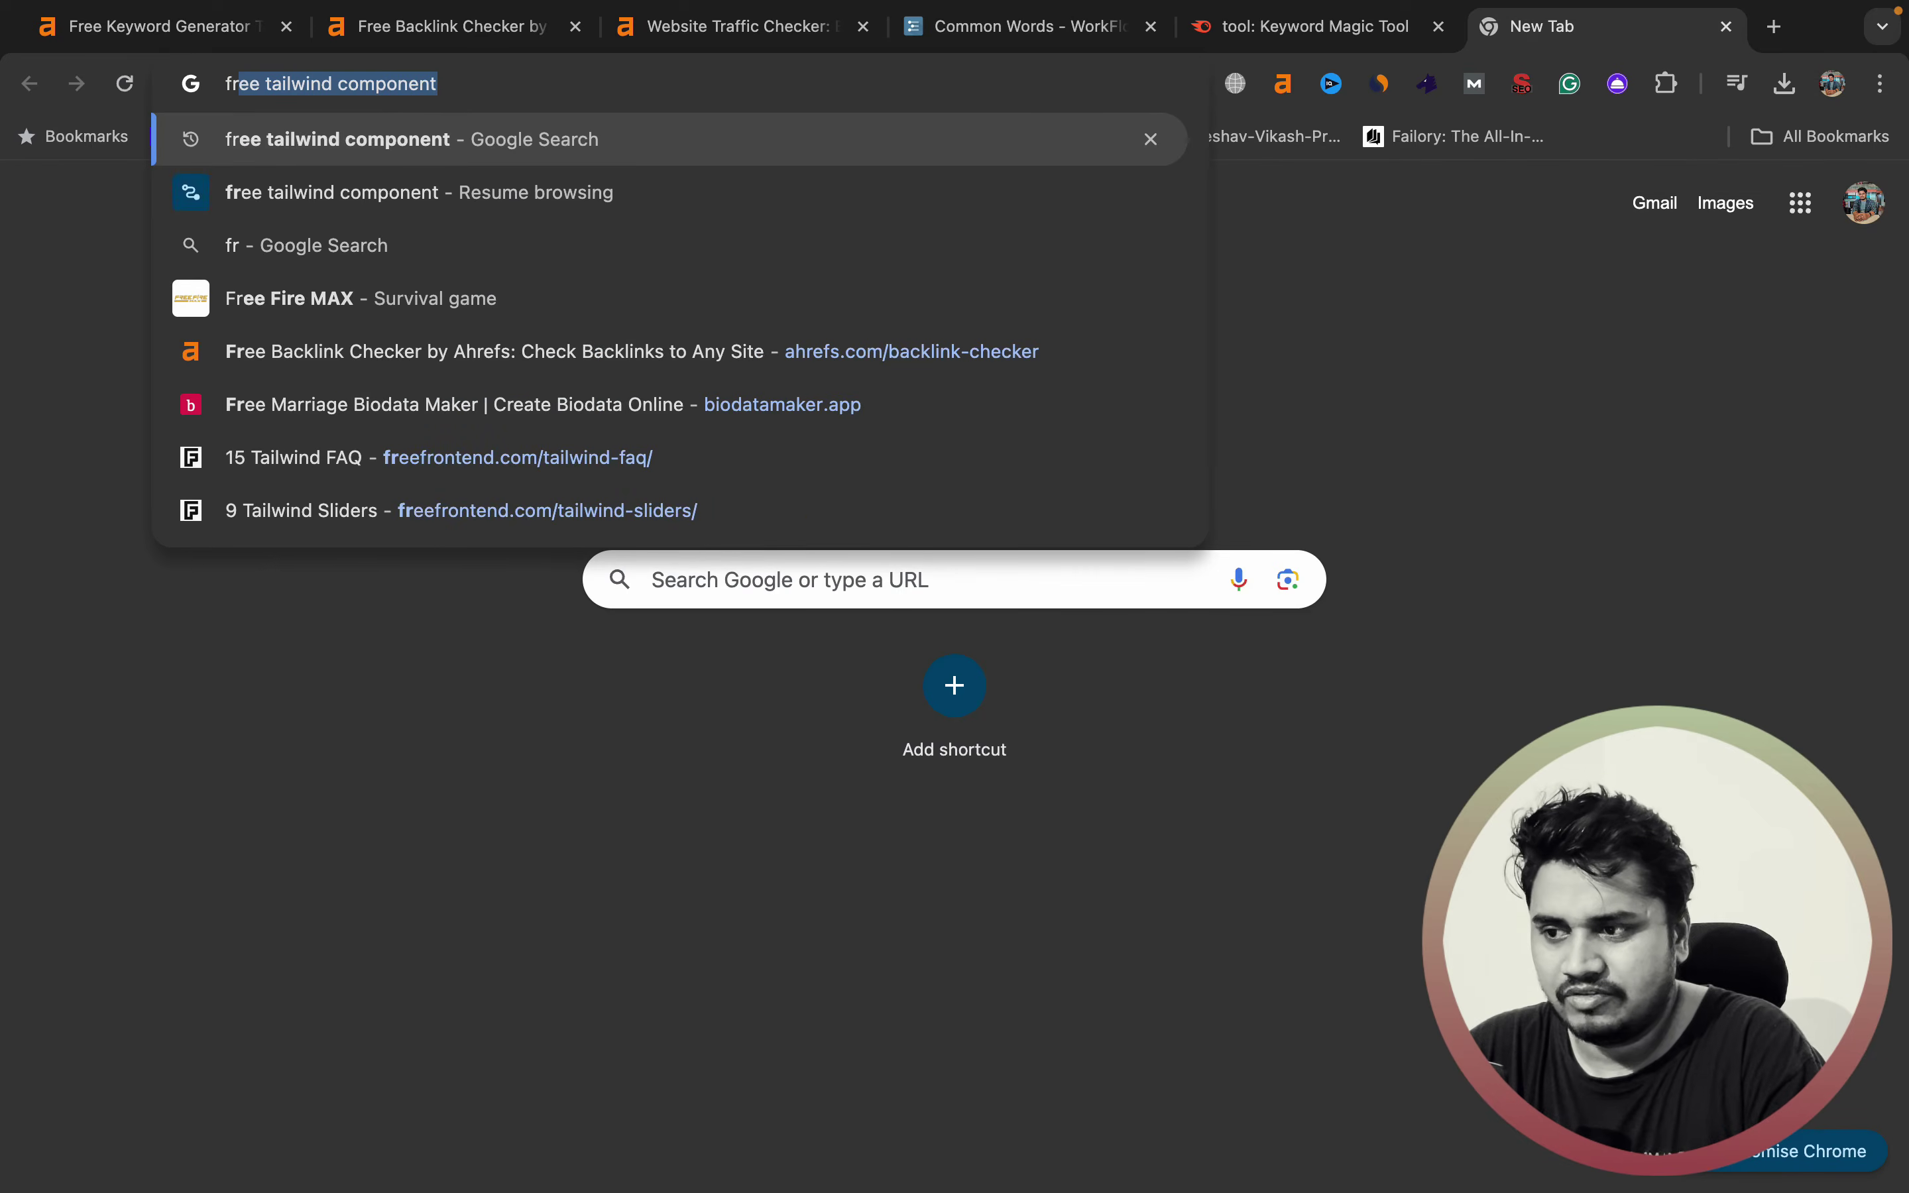
{"action": "type", "text": "ee online "}
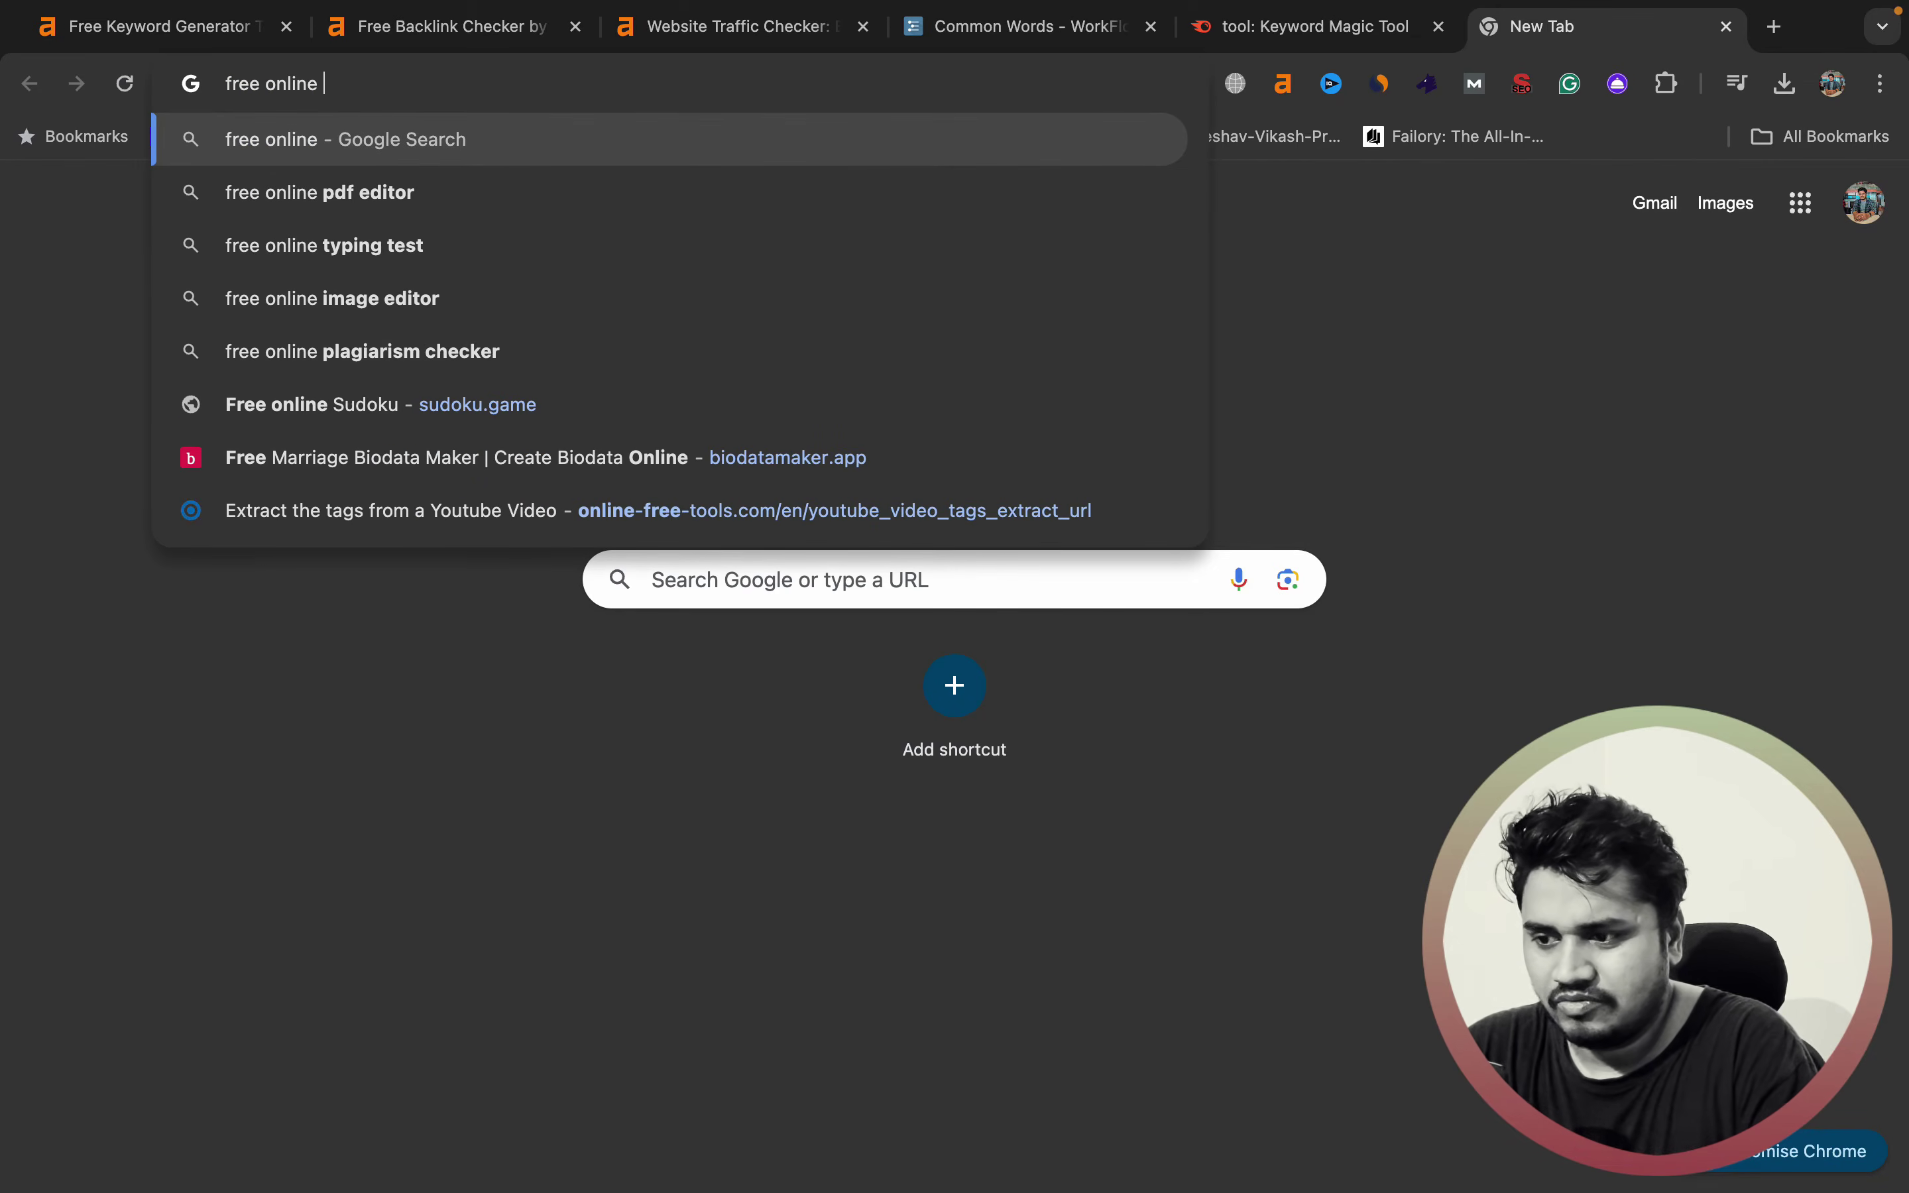
{"action": "type", "text": "voti"}
{"action": "key", "text": "Return"}
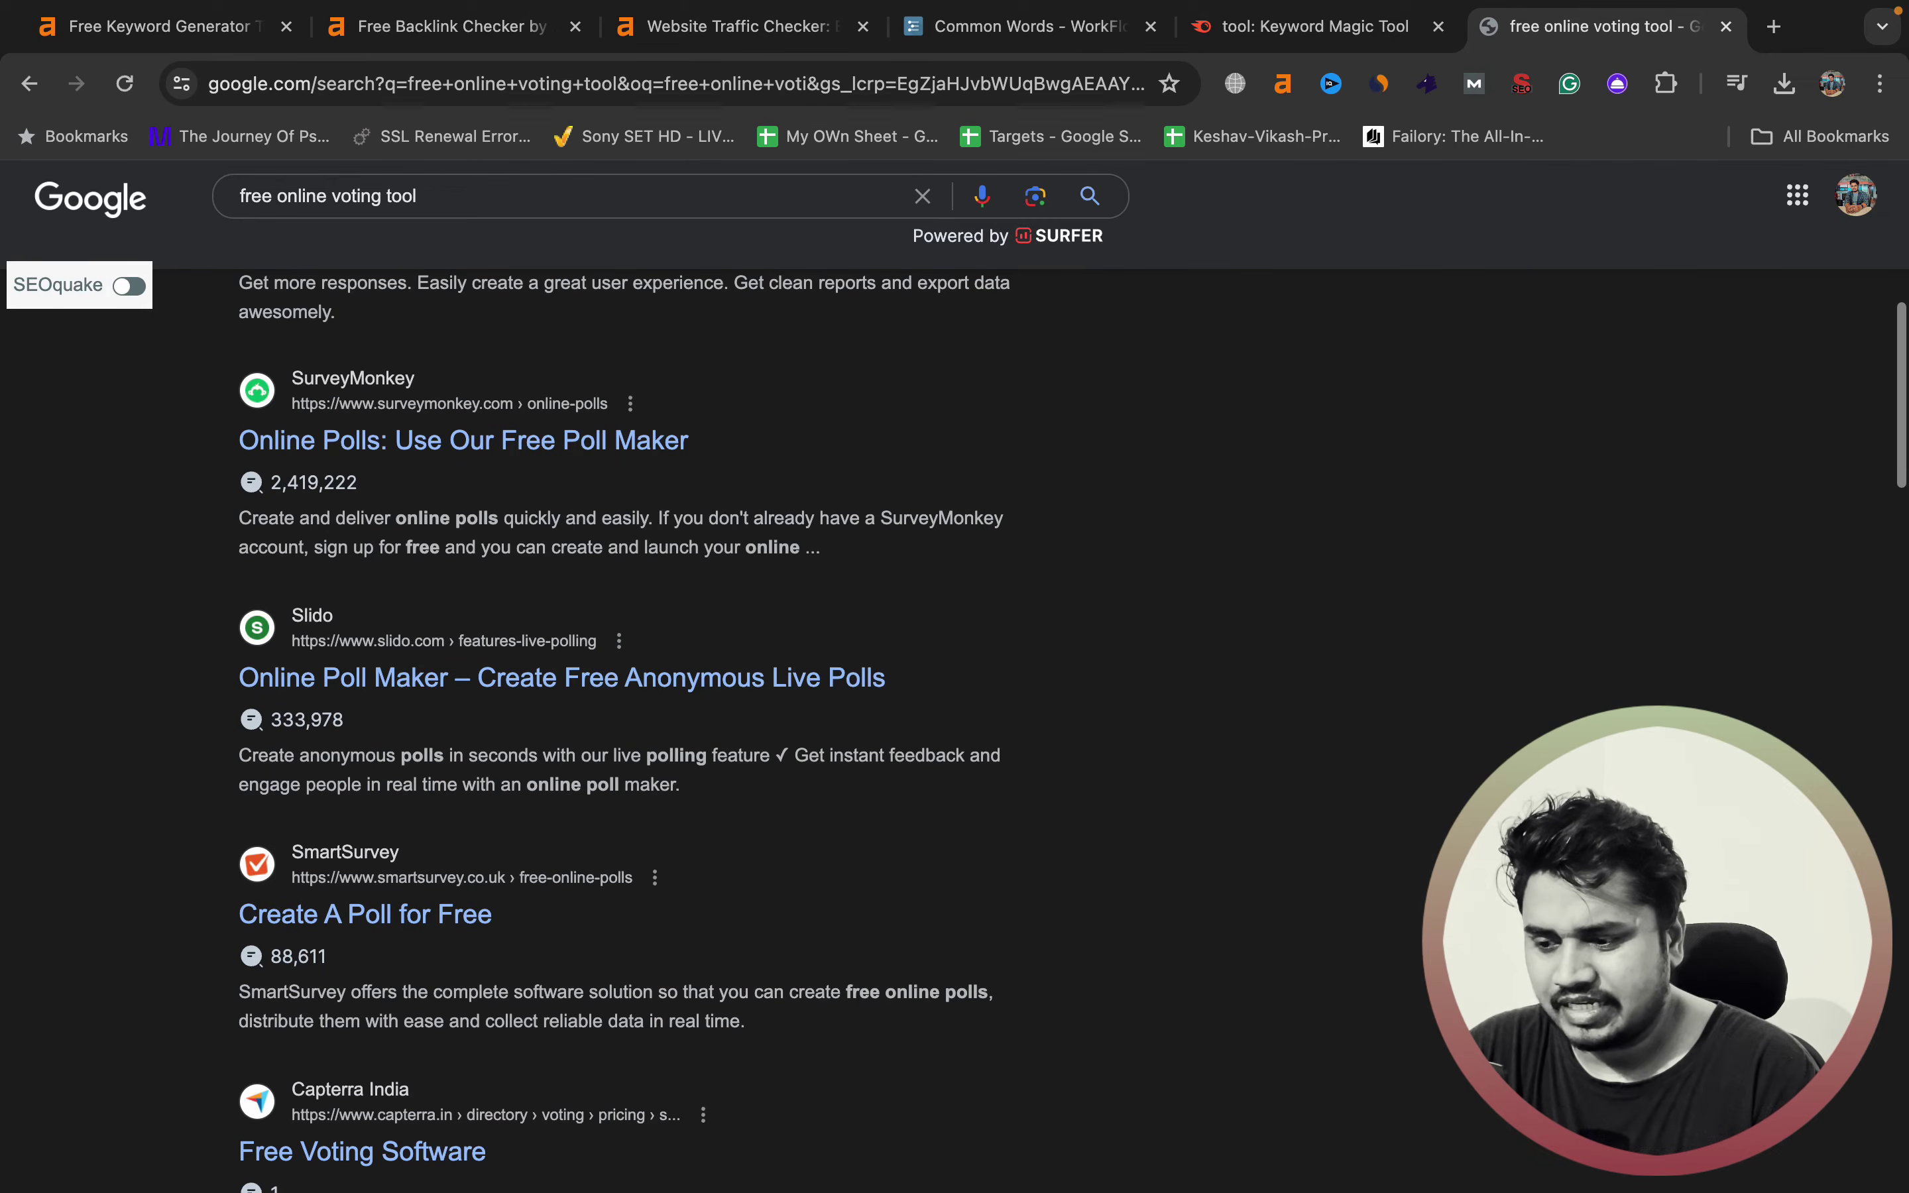
- Find the Poll Maker result further down the Google results and view its site in a separate page
{"action": "scroll", "coordinate": [623, 710], "scroll_direction": "down", "scroll_amount": 1}
{"action": "scroll", "coordinate": [624, 710], "scroll_direction": "down", "scroll_amount": 15}
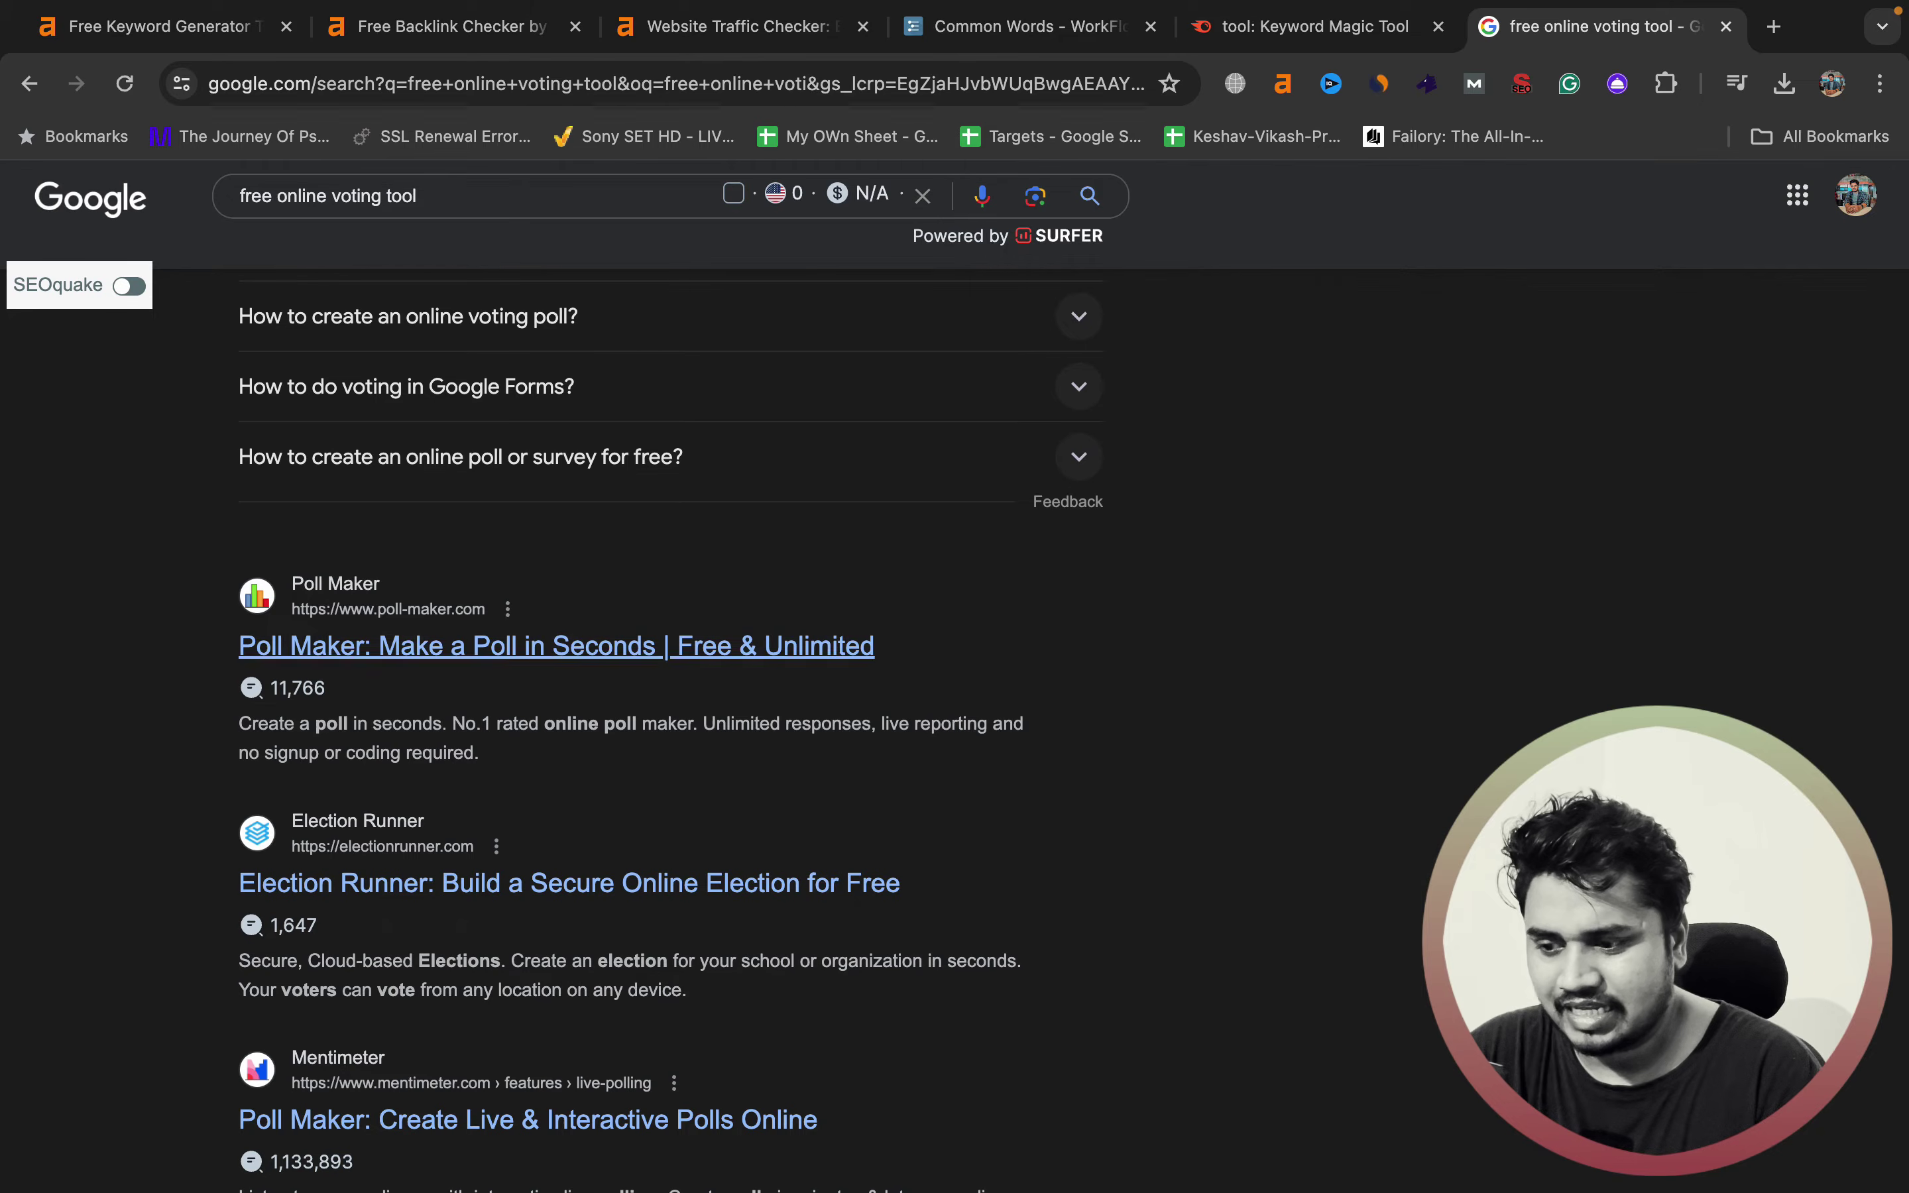
{"action": "right_click", "coordinate": [769, 647]}
{"action": "left_click", "coordinate": [797, 663]}
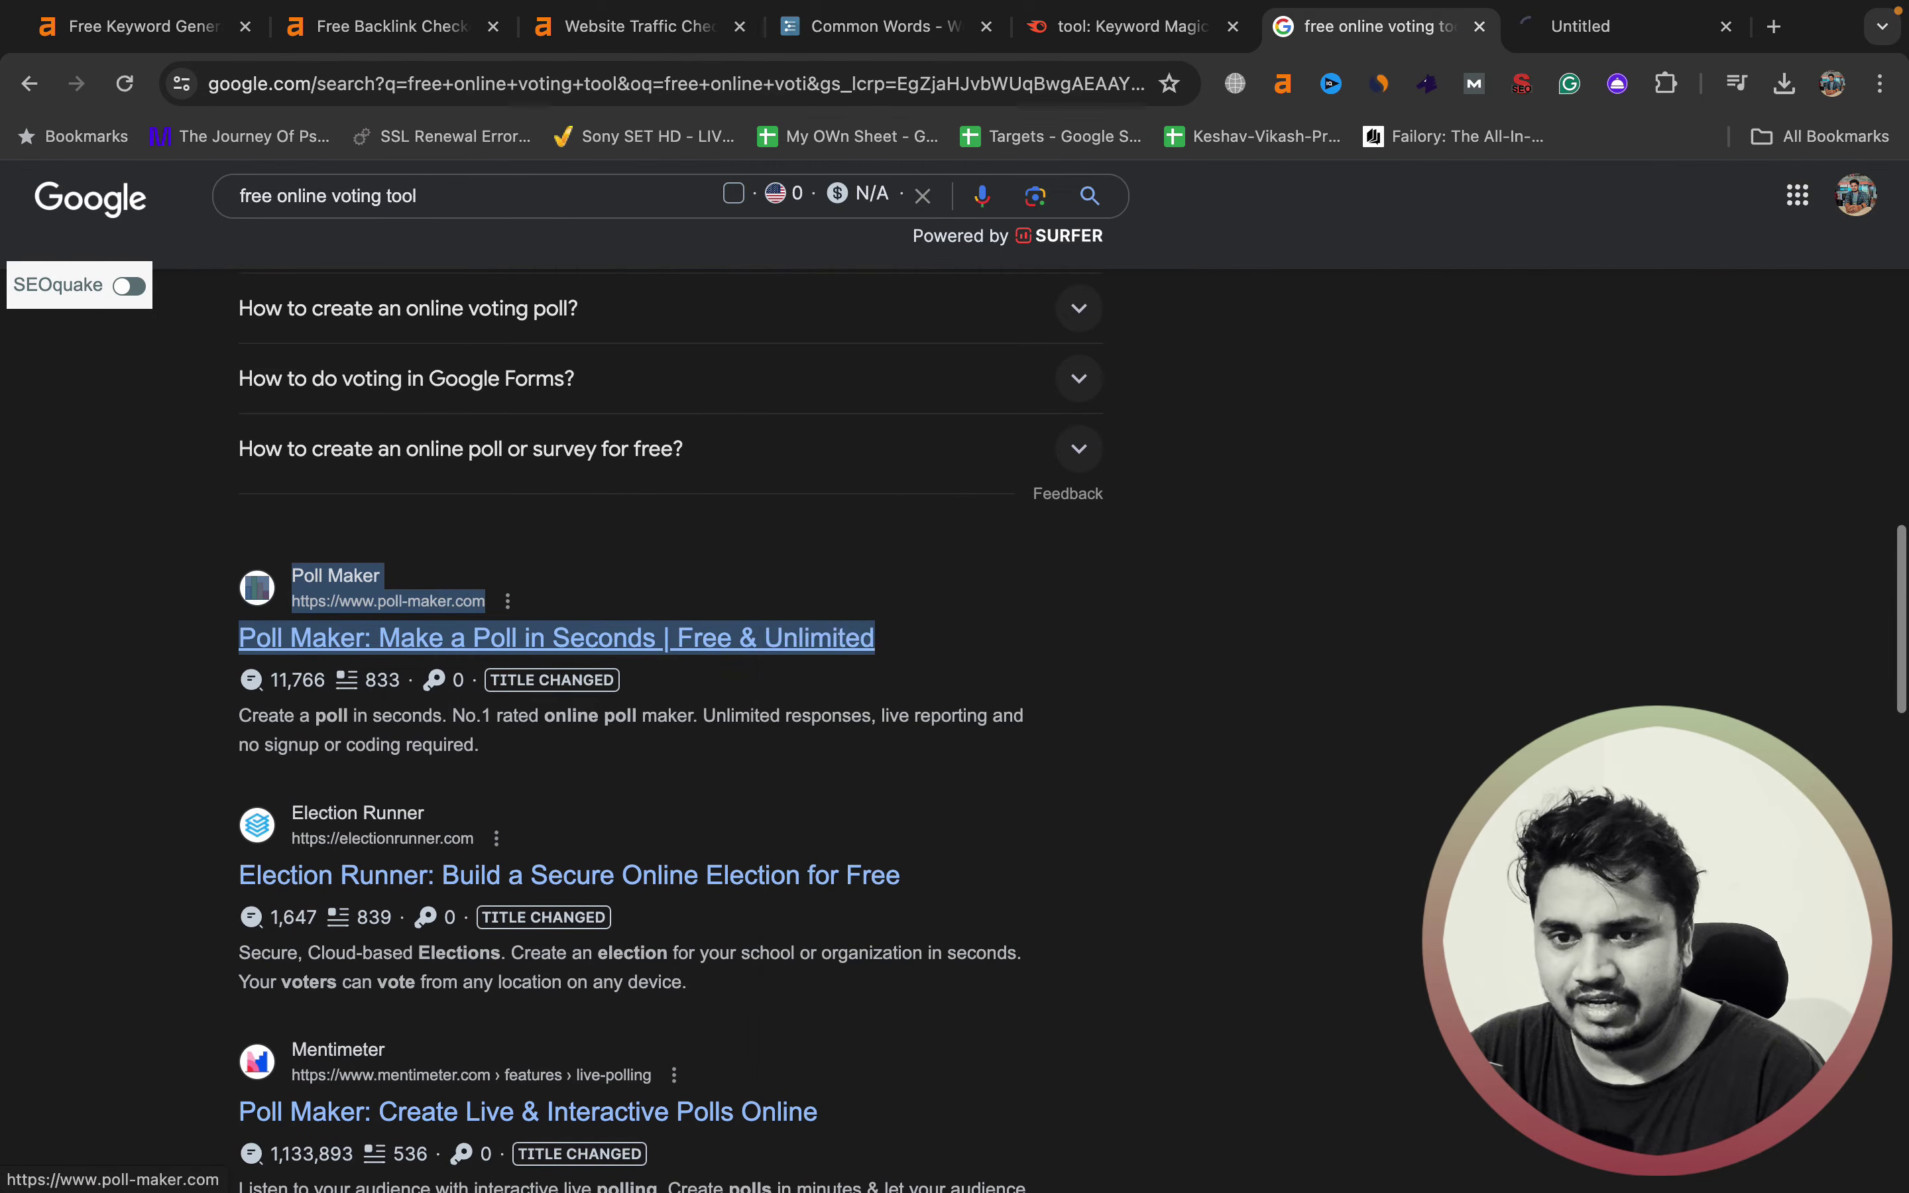
{"action": "left_click", "coordinate": [1586, 28]}
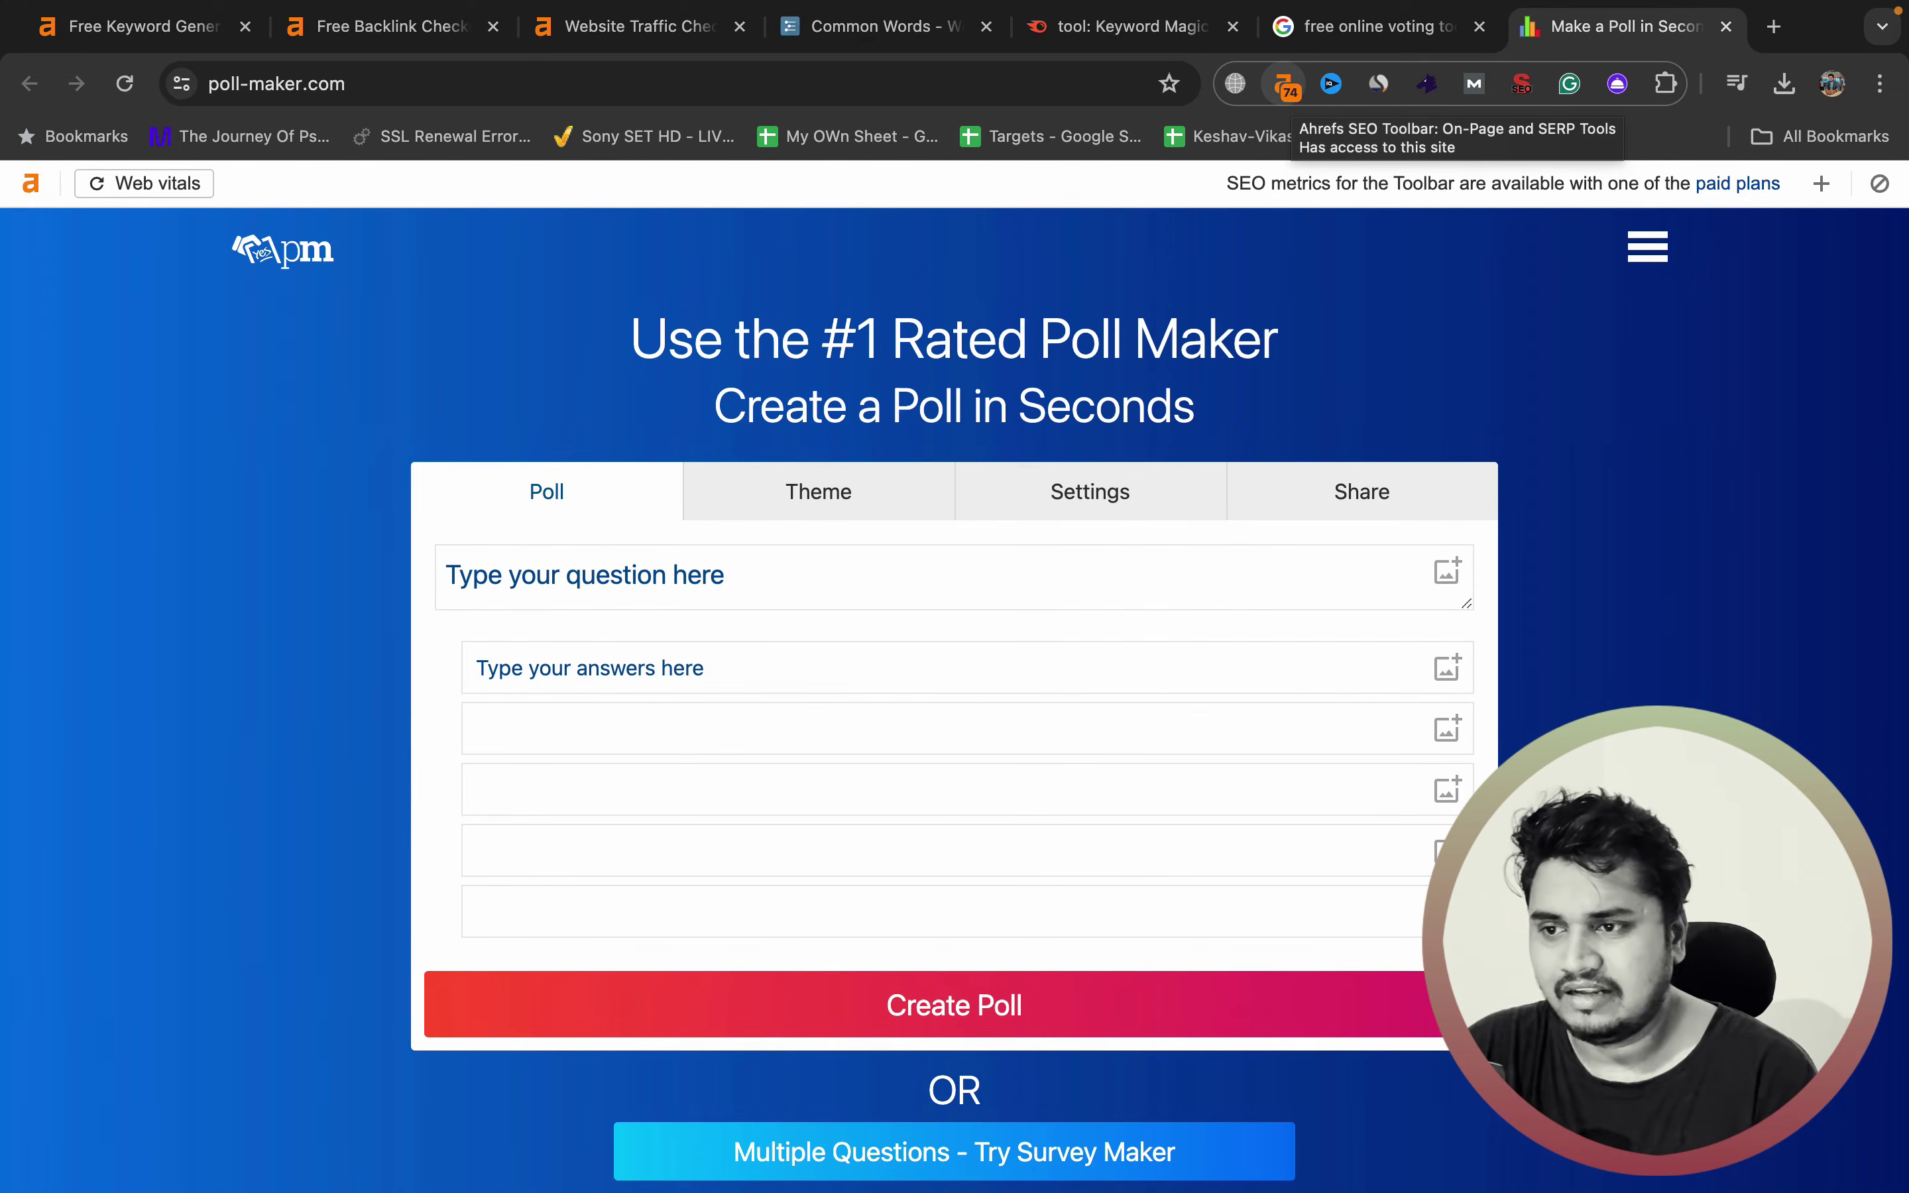
- Find Semrush keyword ideas for "poll" and replace the included word "to" with "msker", keeping "online"
{"action": "left_click", "coordinate": [545, 85]}
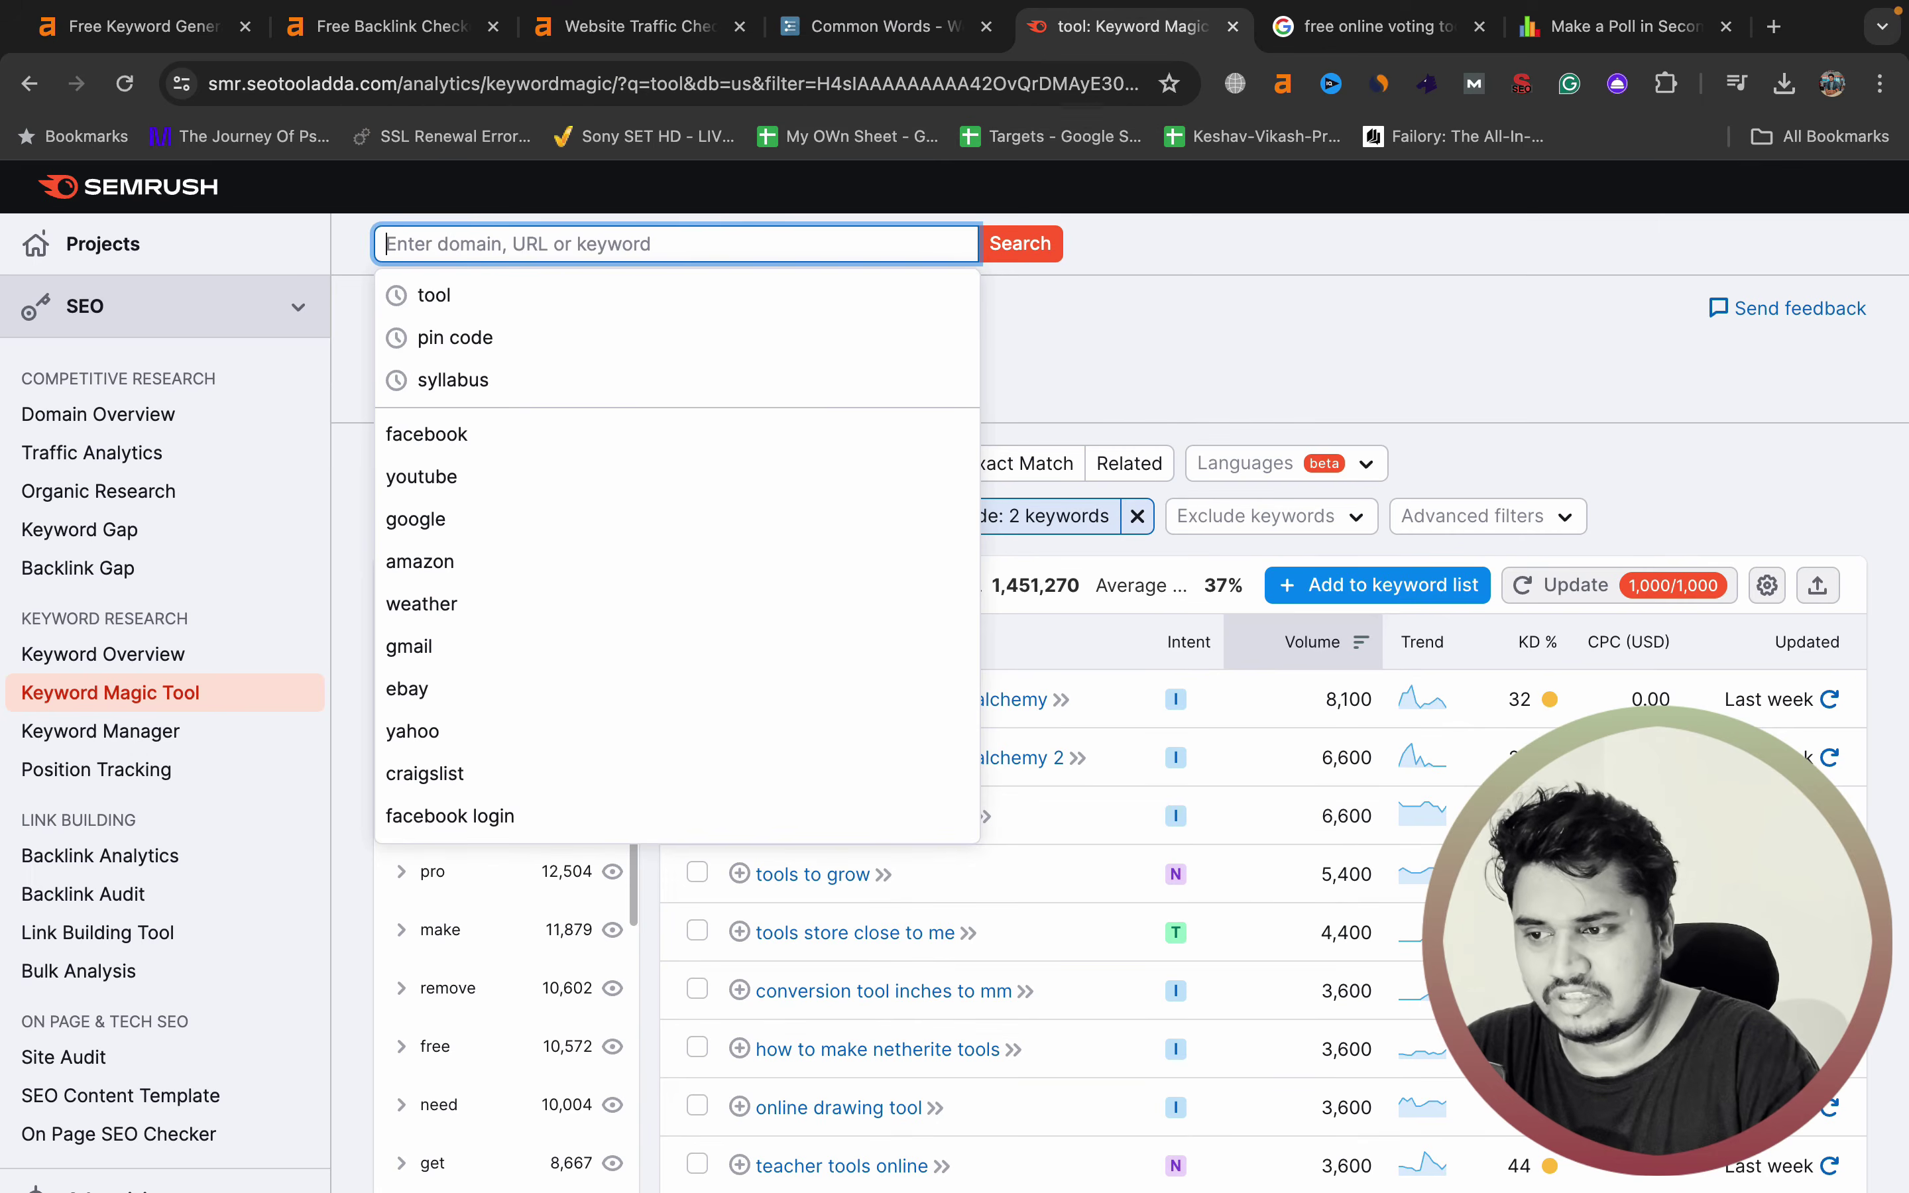
{"action": "type", "text": "poll"}
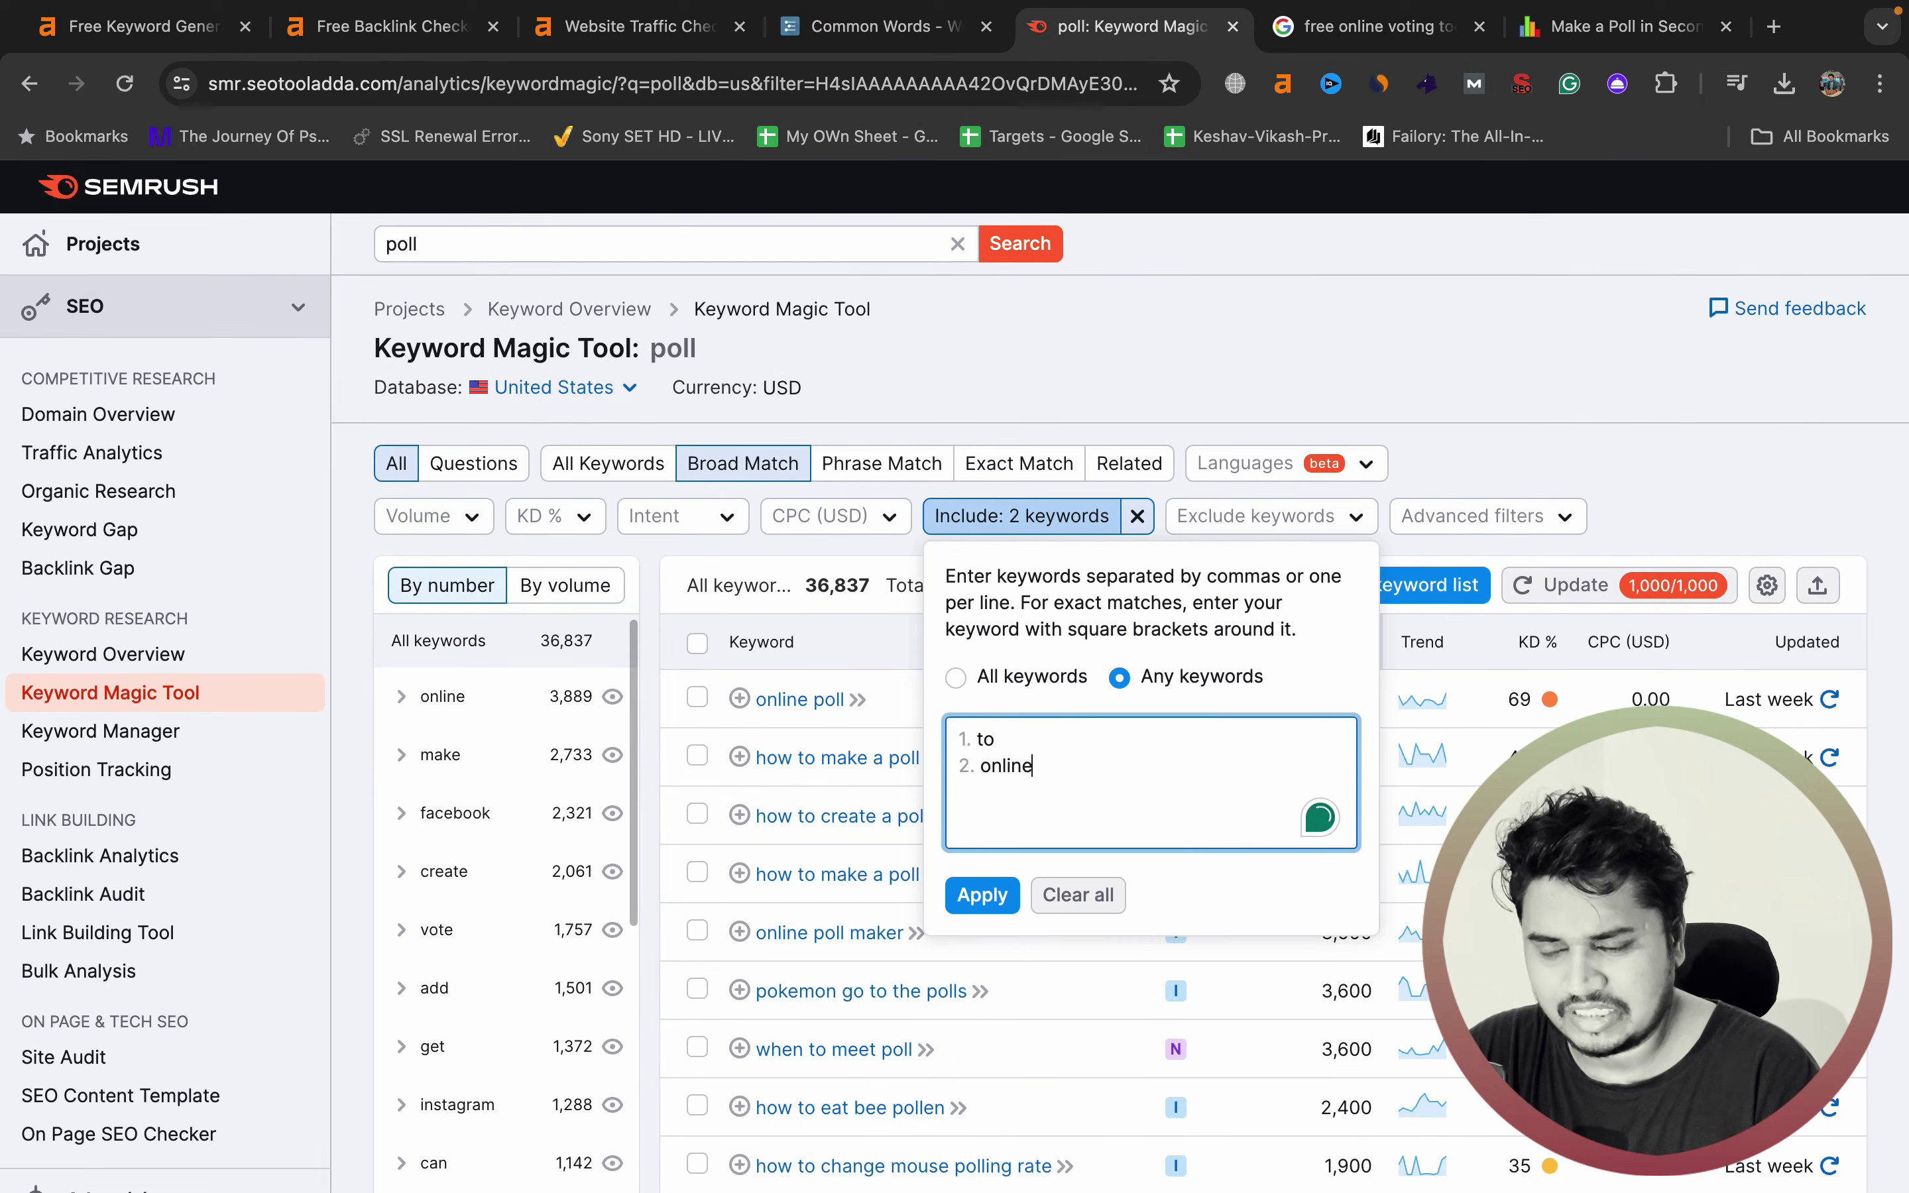
{"action": "key", "text": "alt+shift+Left"}
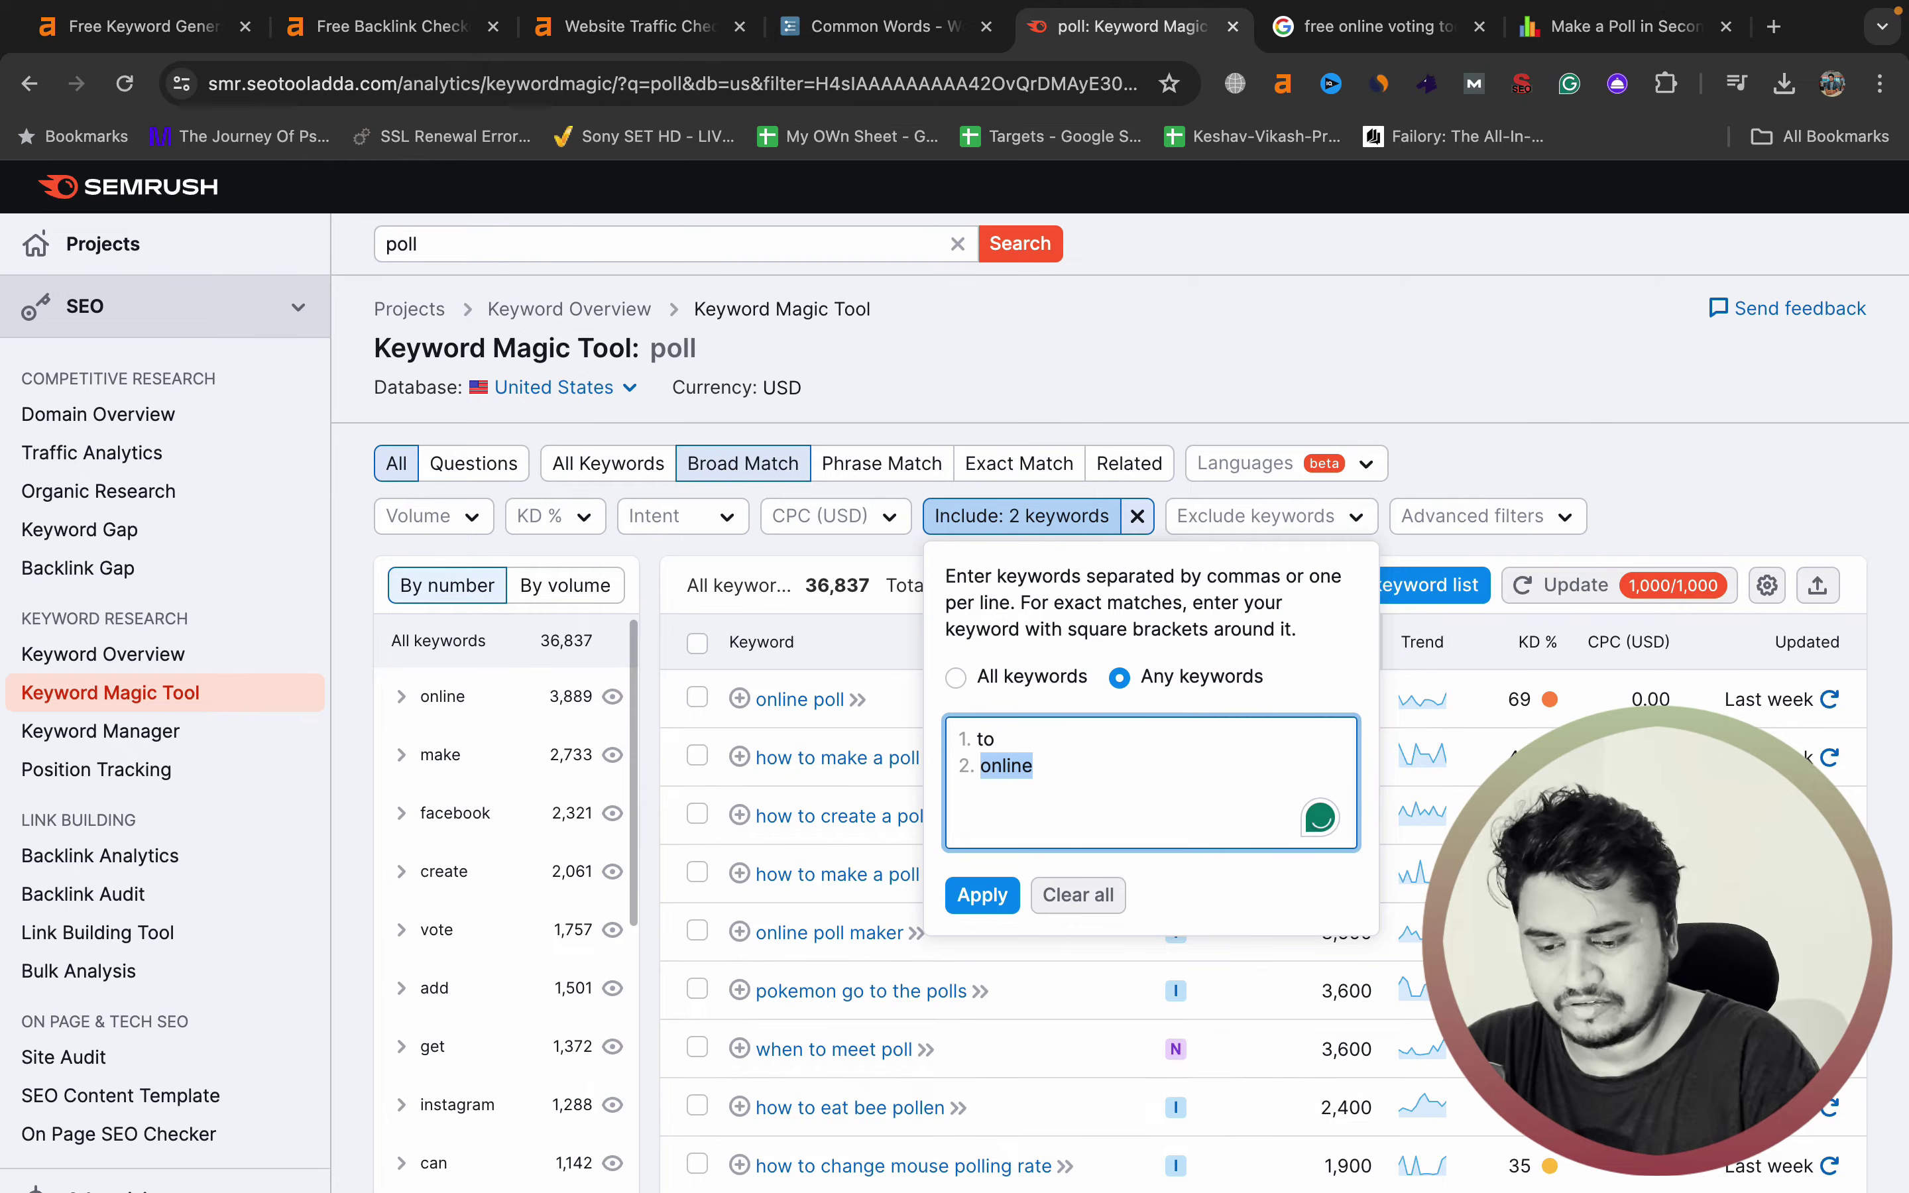
{"action": "double_click", "coordinate": [985, 739]}
{"action": "type", "text": "msker"}
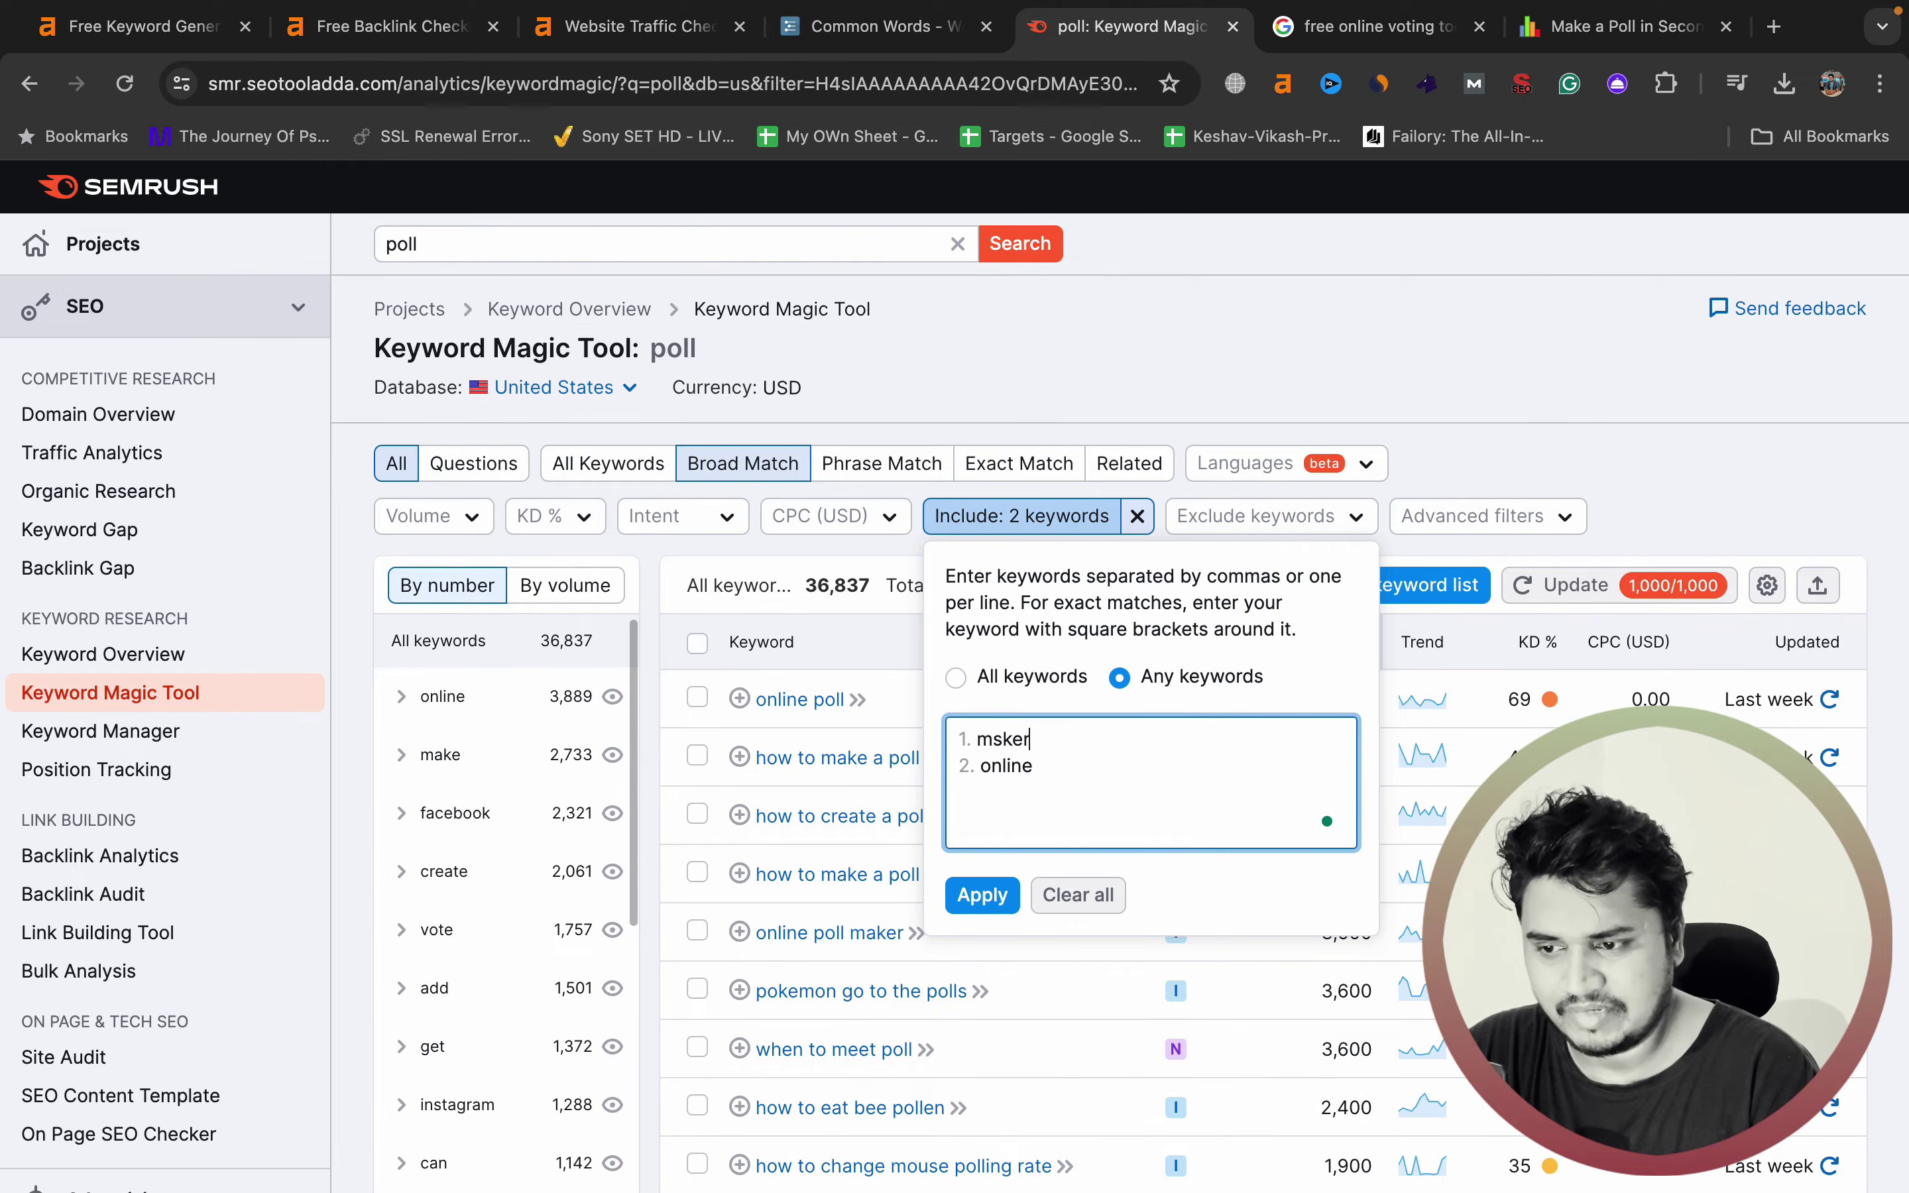
{"action": "left_click", "coordinate": [982, 895]}
- Examine the filtered "poll" keyword ideas, comparing their search volume and keyword difficulty
{"action": "scroll", "coordinate": [983, 873], "scroll_direction": "down", "scroll_amount": 3}
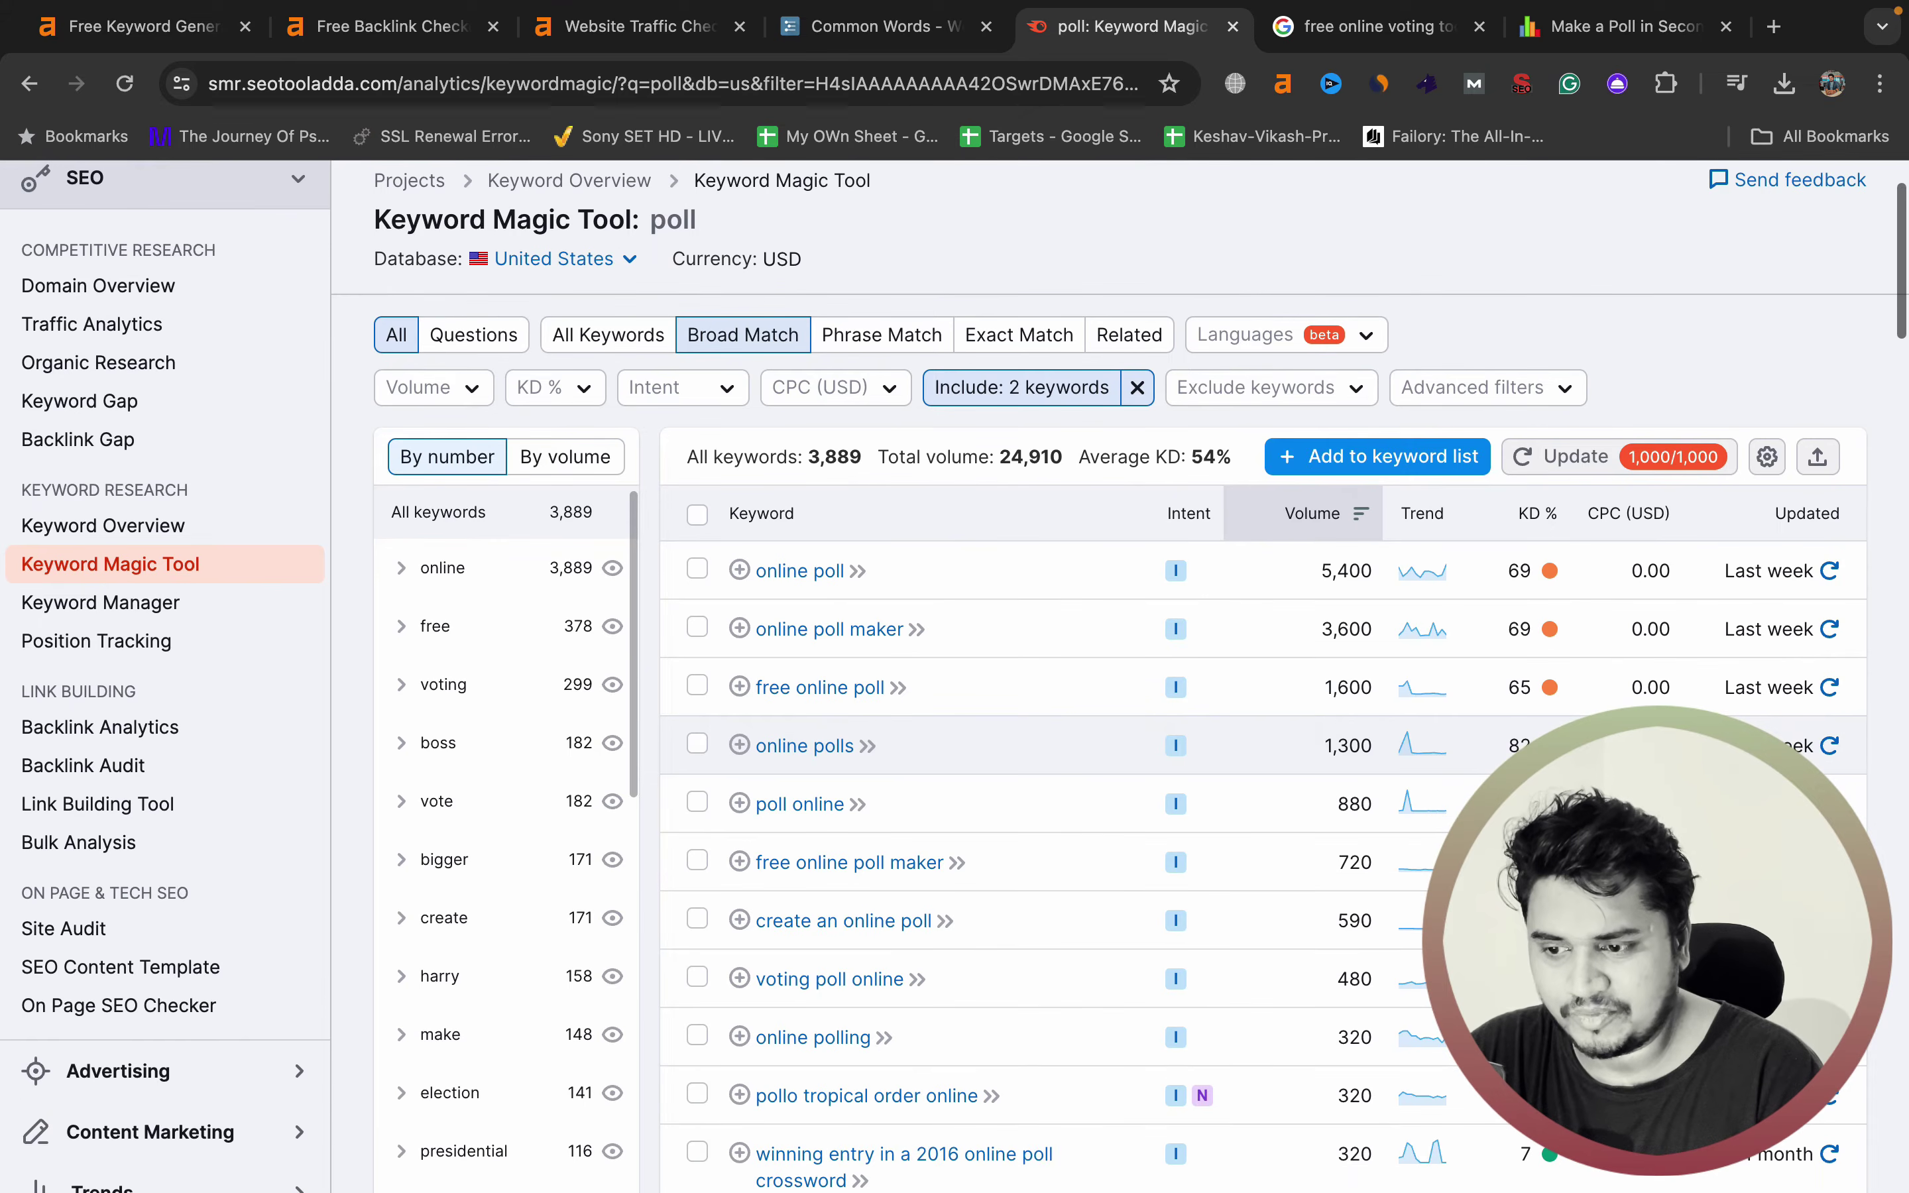
{"action": "scroll", "coordinate": [983, 874], "scroll_direction": "down", "scroll_amount": 1}
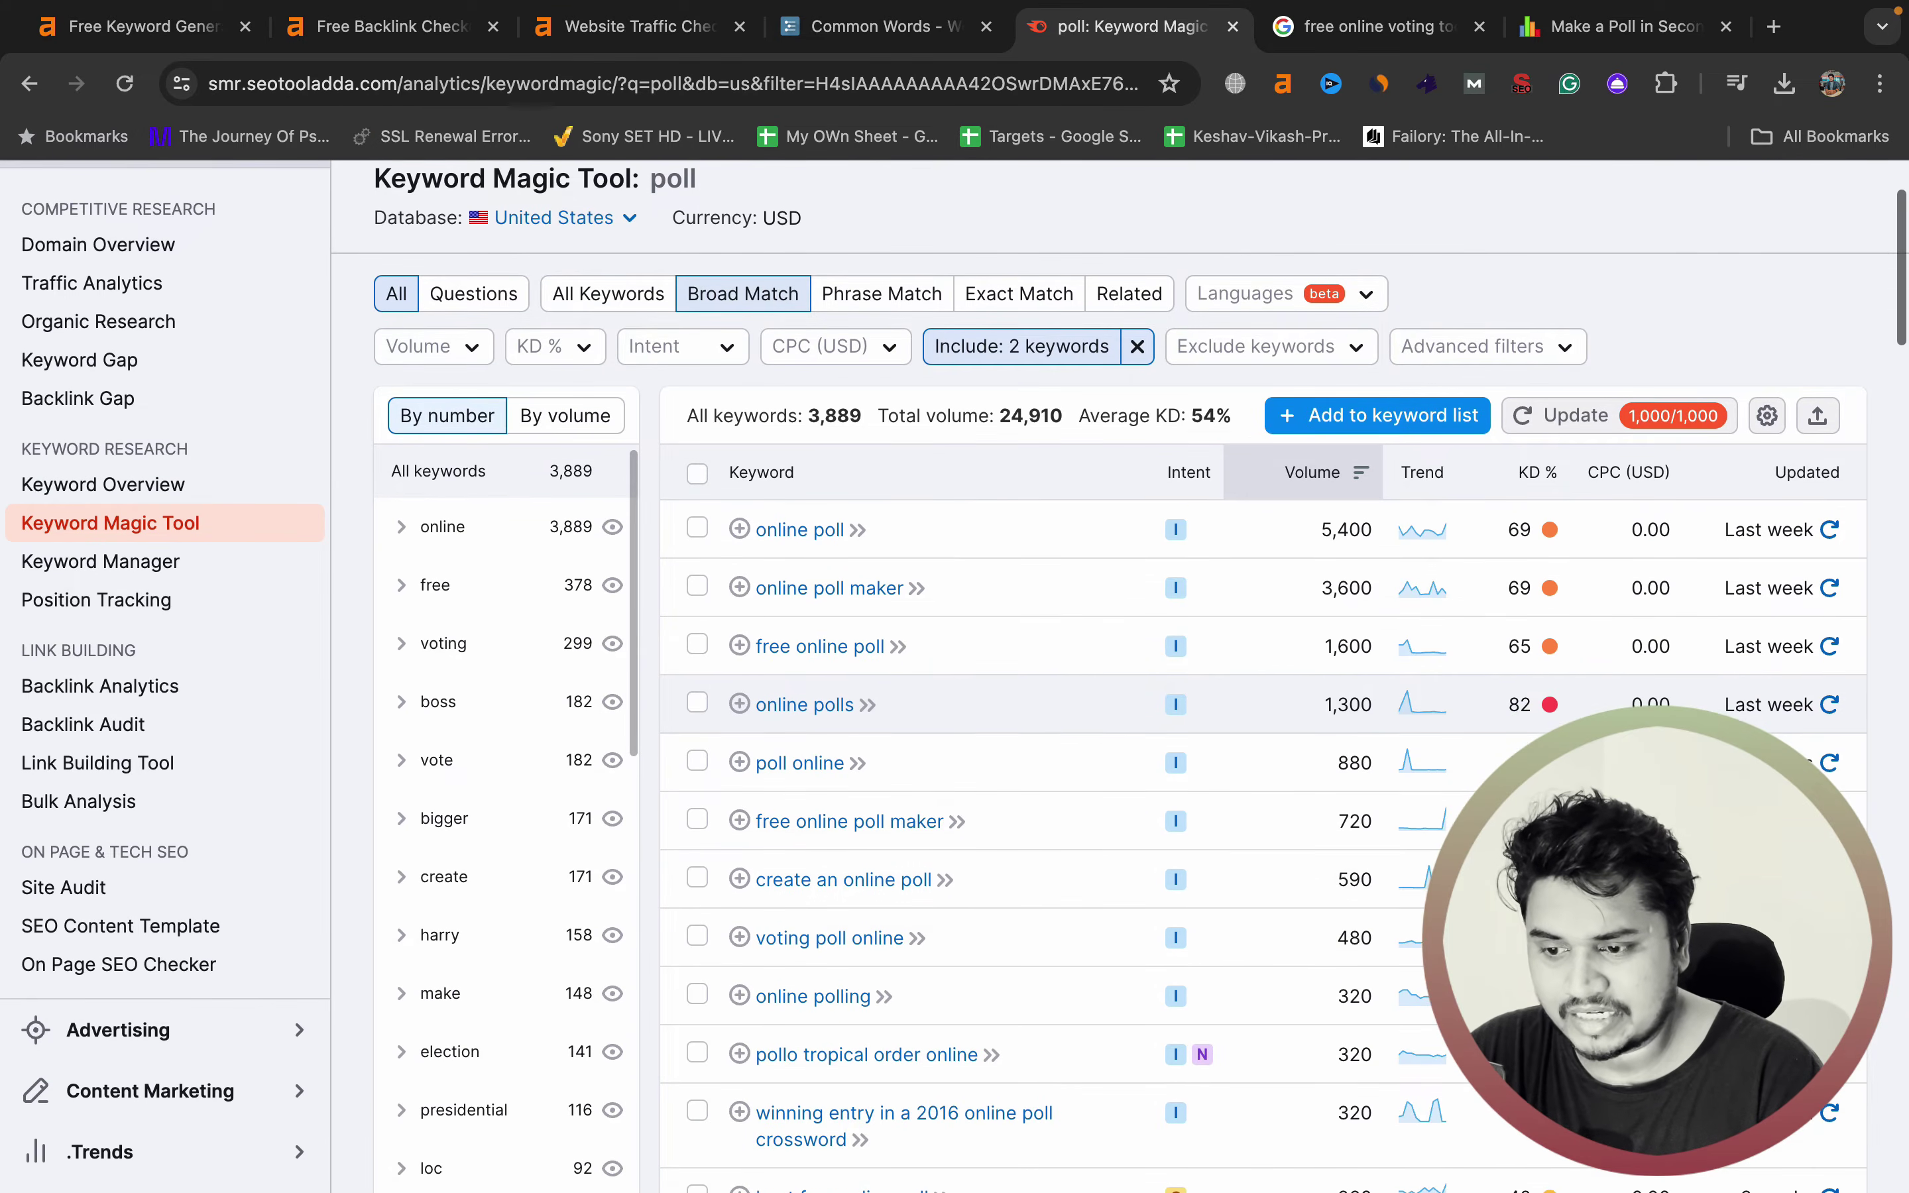
{"action": "scroll", "coordinate": [982, 874], "scroll_direction": "down", "scroll_amount": 5}
{"action": "scroll", "coordinate": [982, 874], "scroll_direction": "down", "scroll_amount": 5}
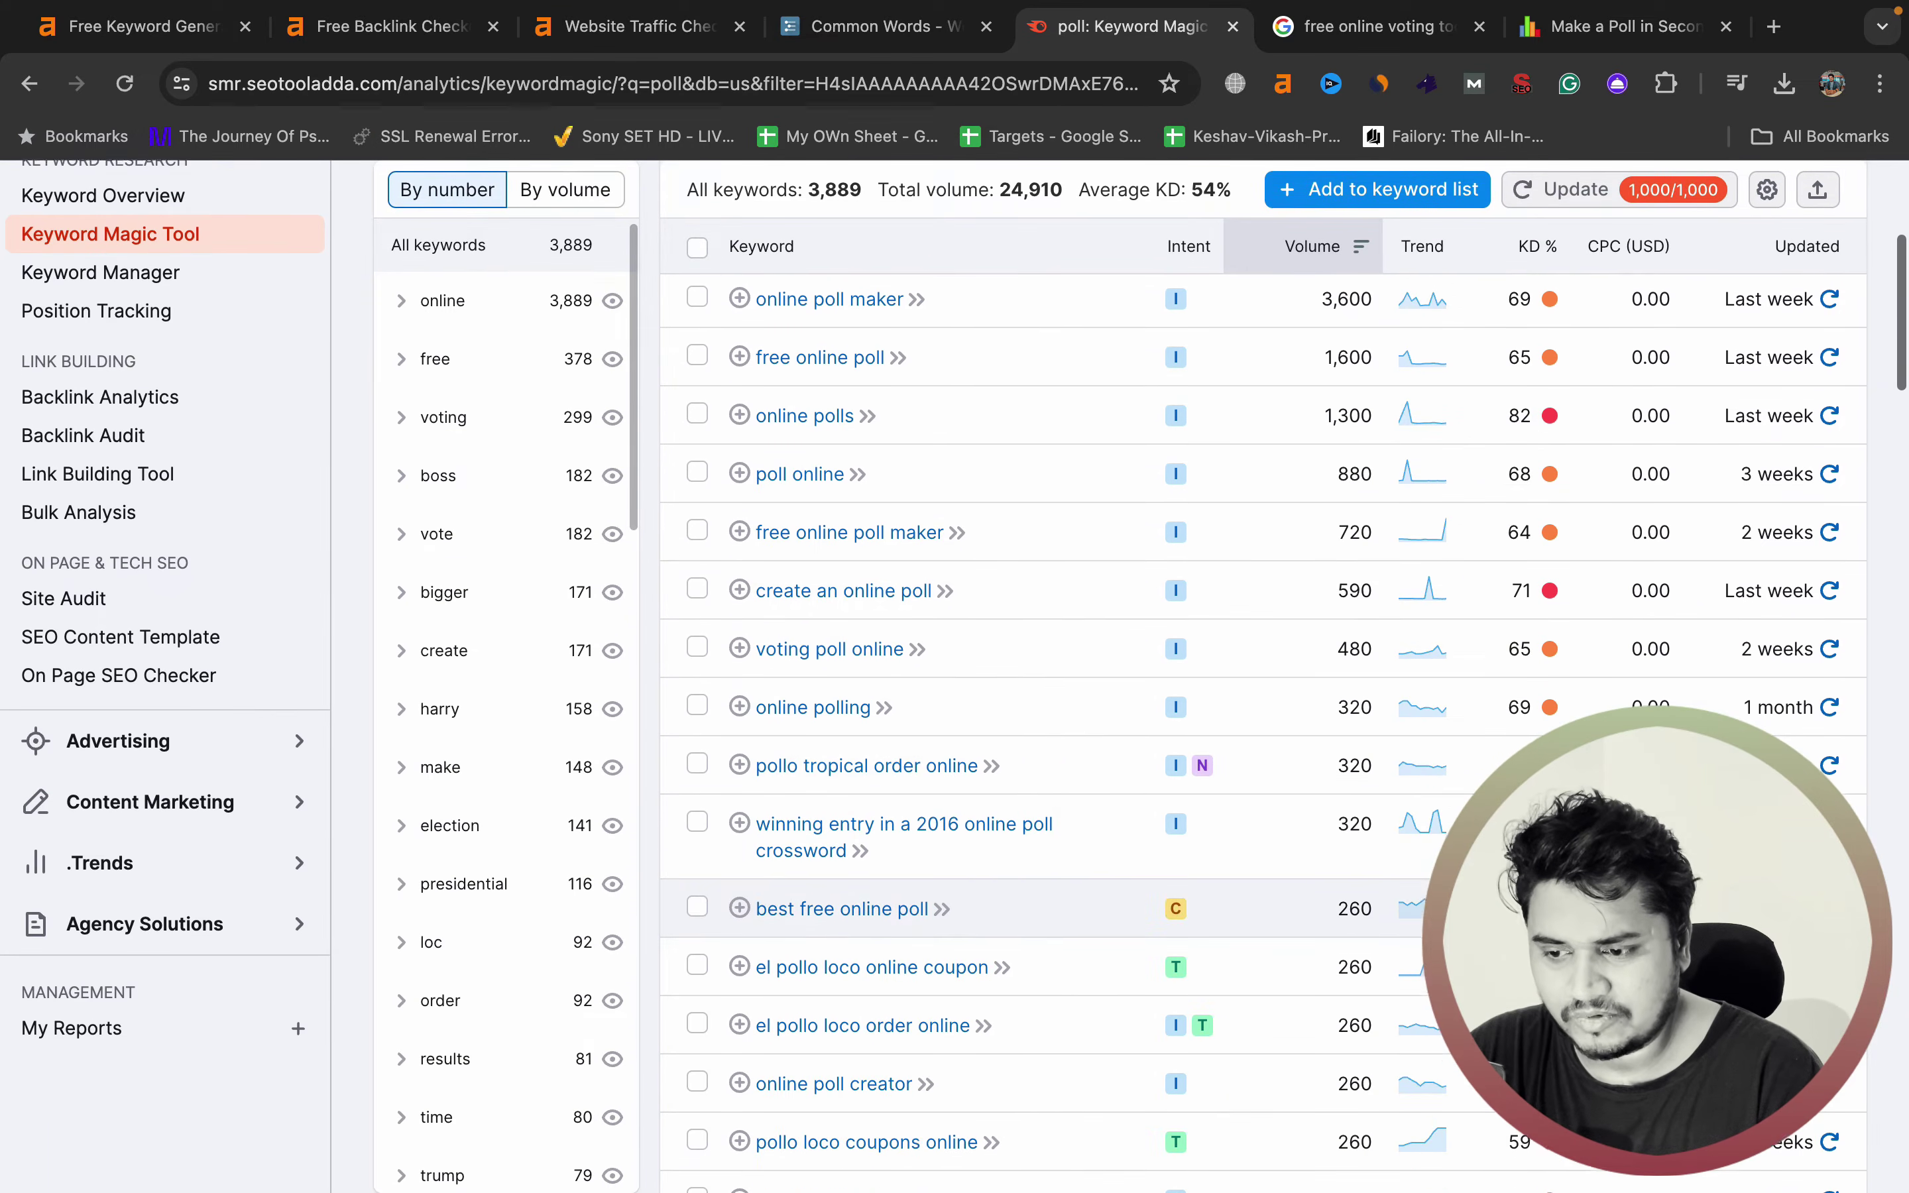
{"action": "scroll", "coordinate": [982, 874], "scroll_direction": "down", "scroll_amount": 5}
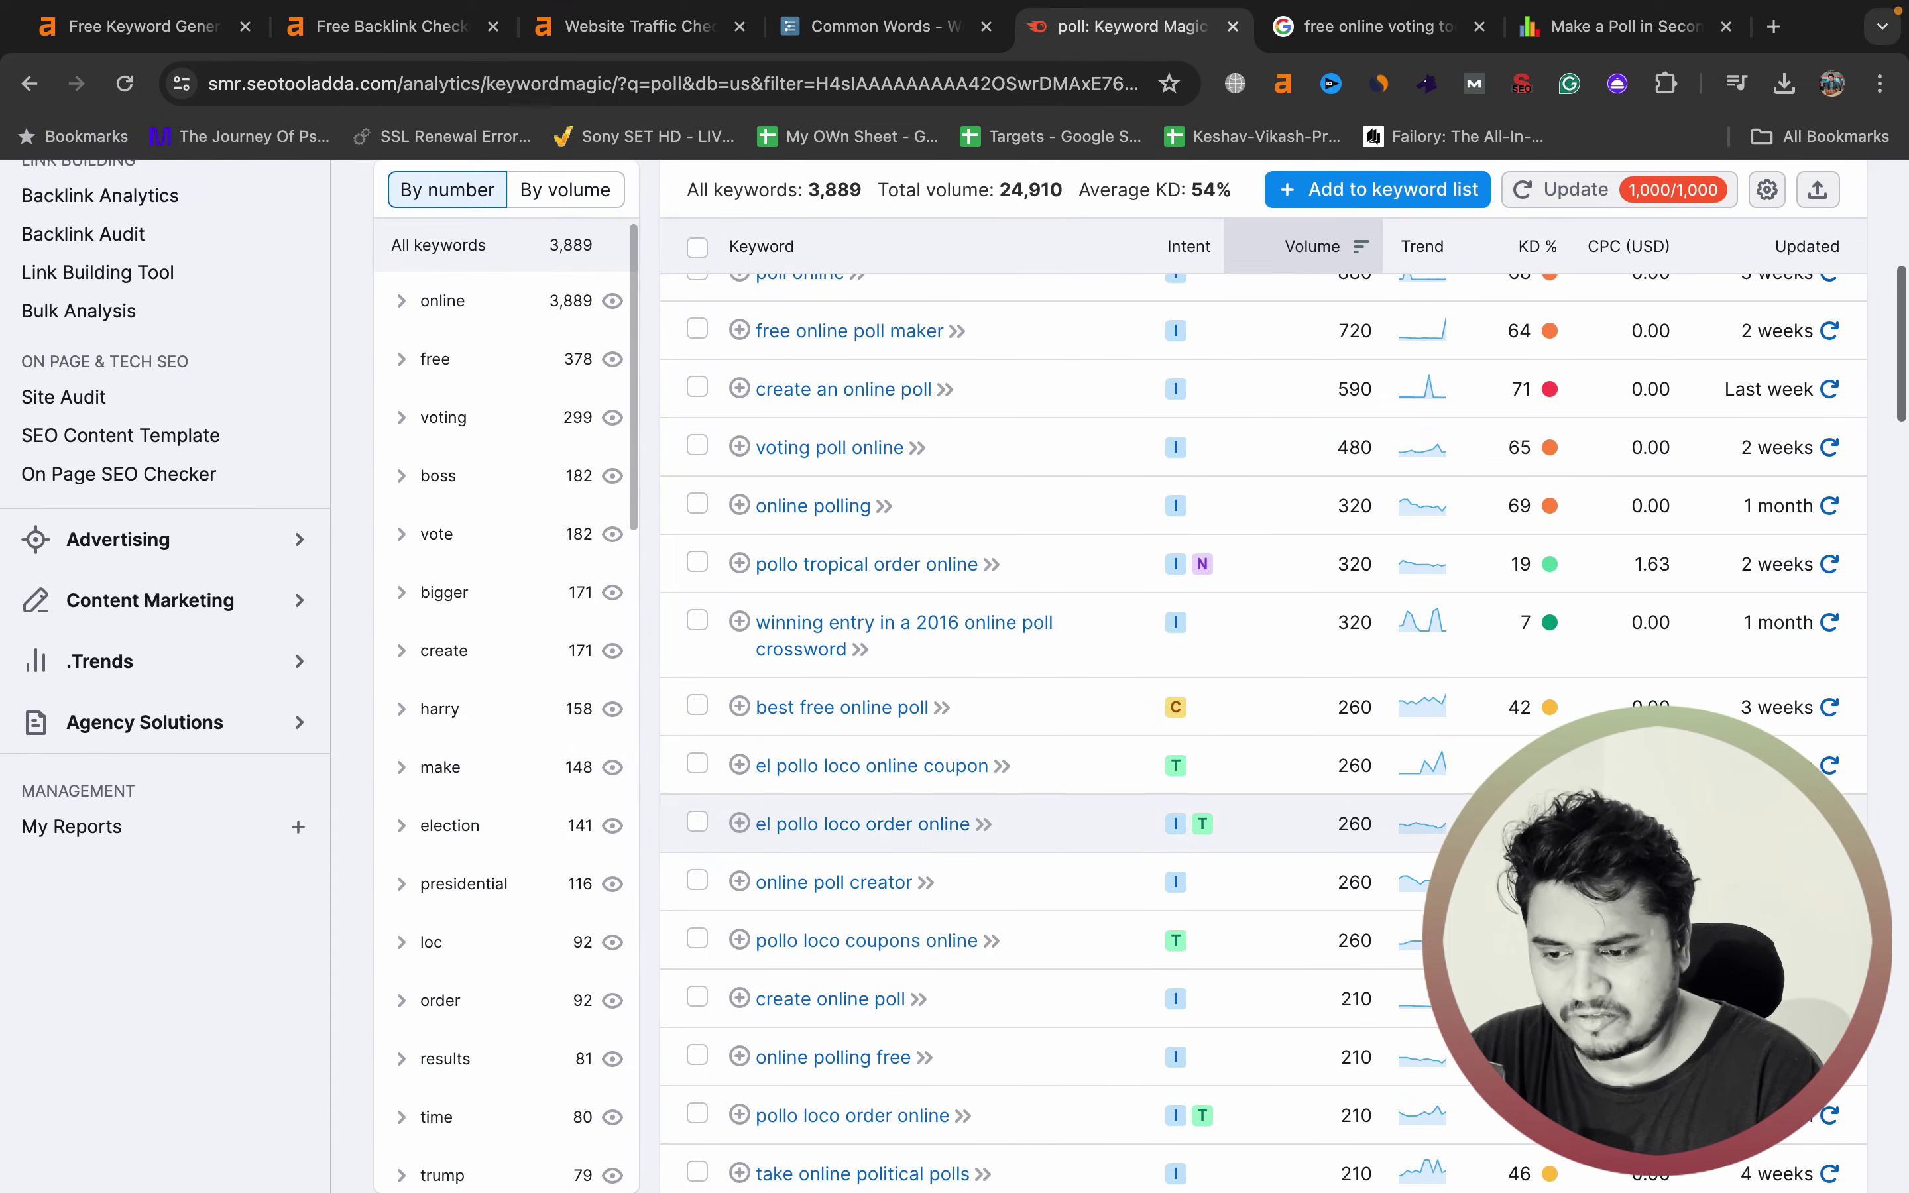
{"action": "scroll", "coordinate": [983, 868], "scroll_direction": "down", "scroll_amount": 2}
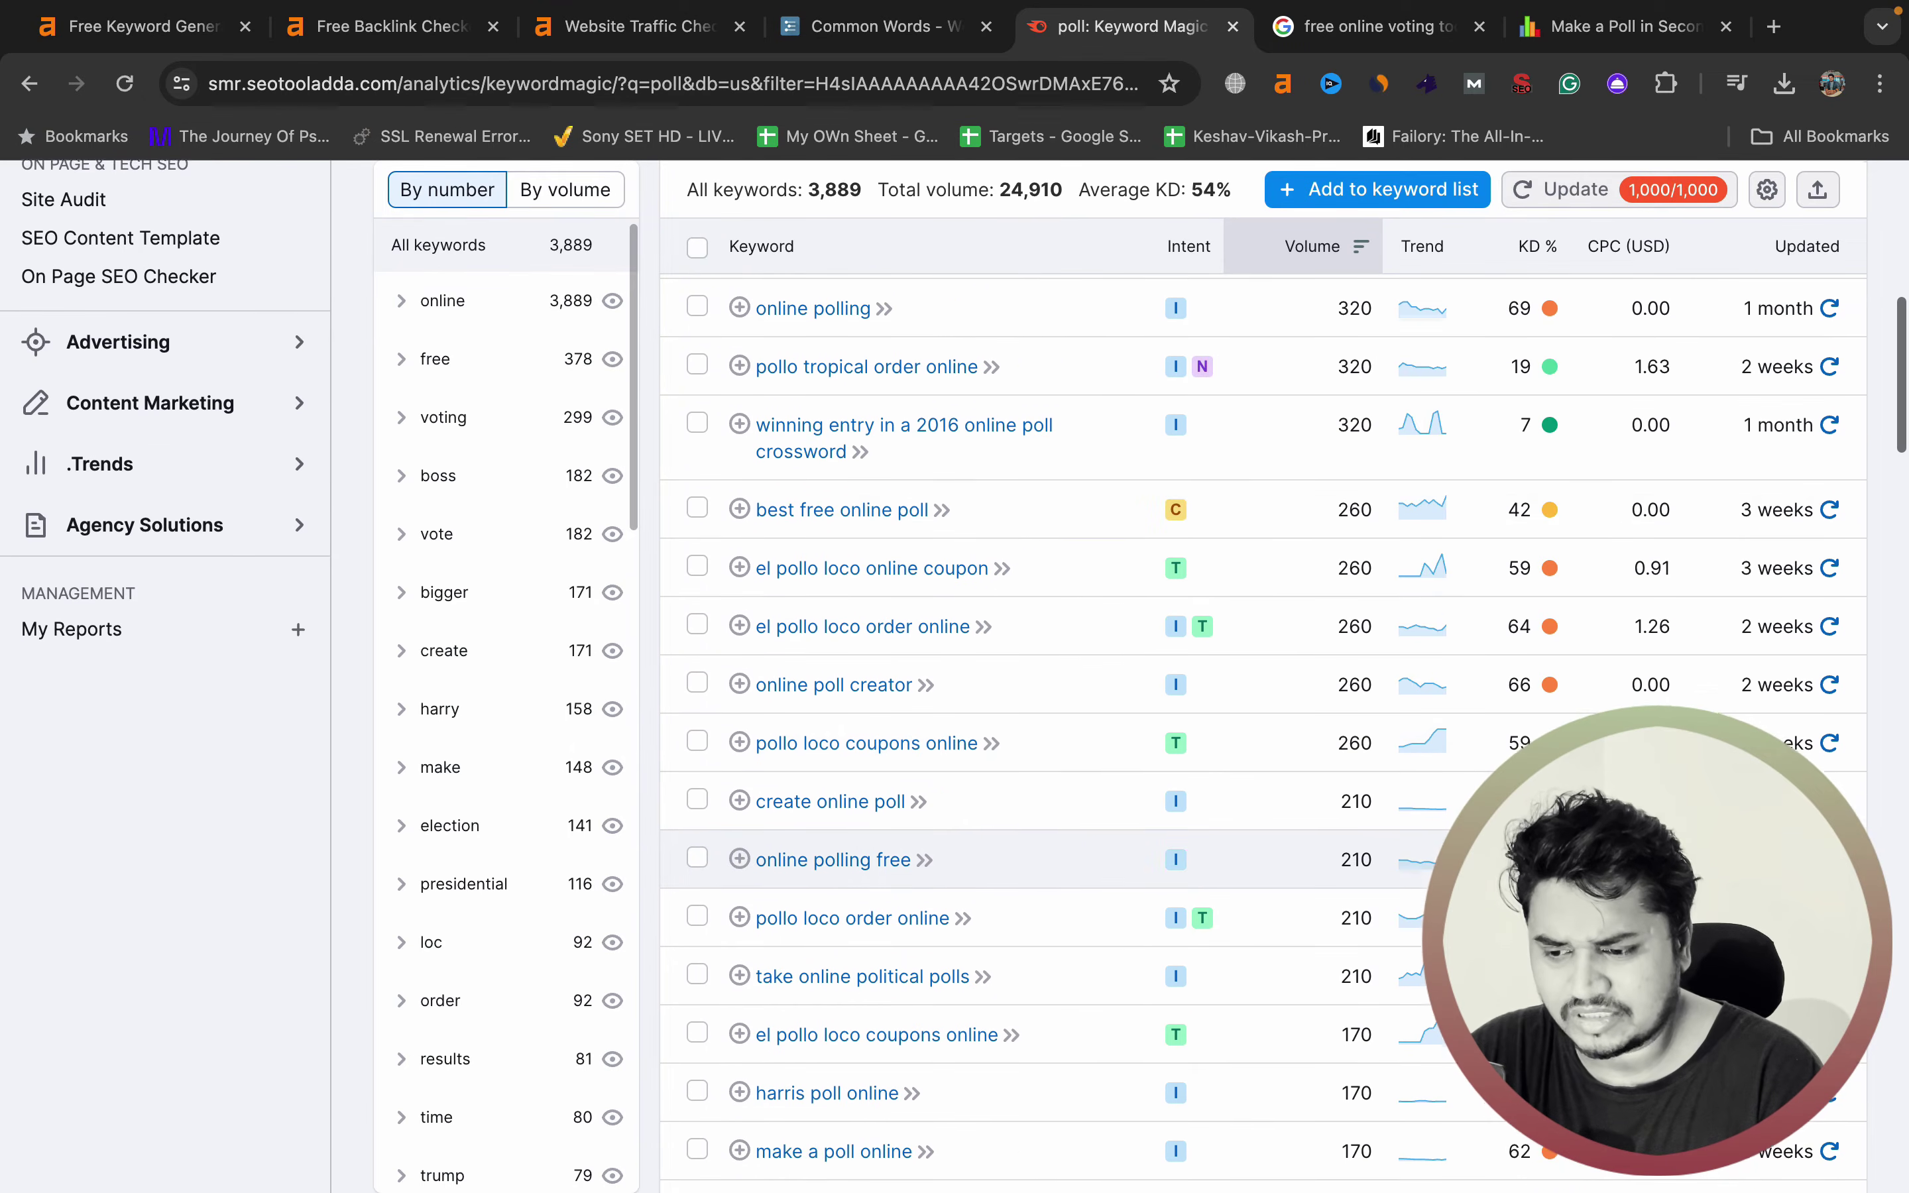
- Search Google for "free online poll maker", then refine it to the suggested "free online poll maker no sign up"
{"action": "scroll", "coordinate": [983, 868], "scroll_direction": "up", "scroll_amount": 10}
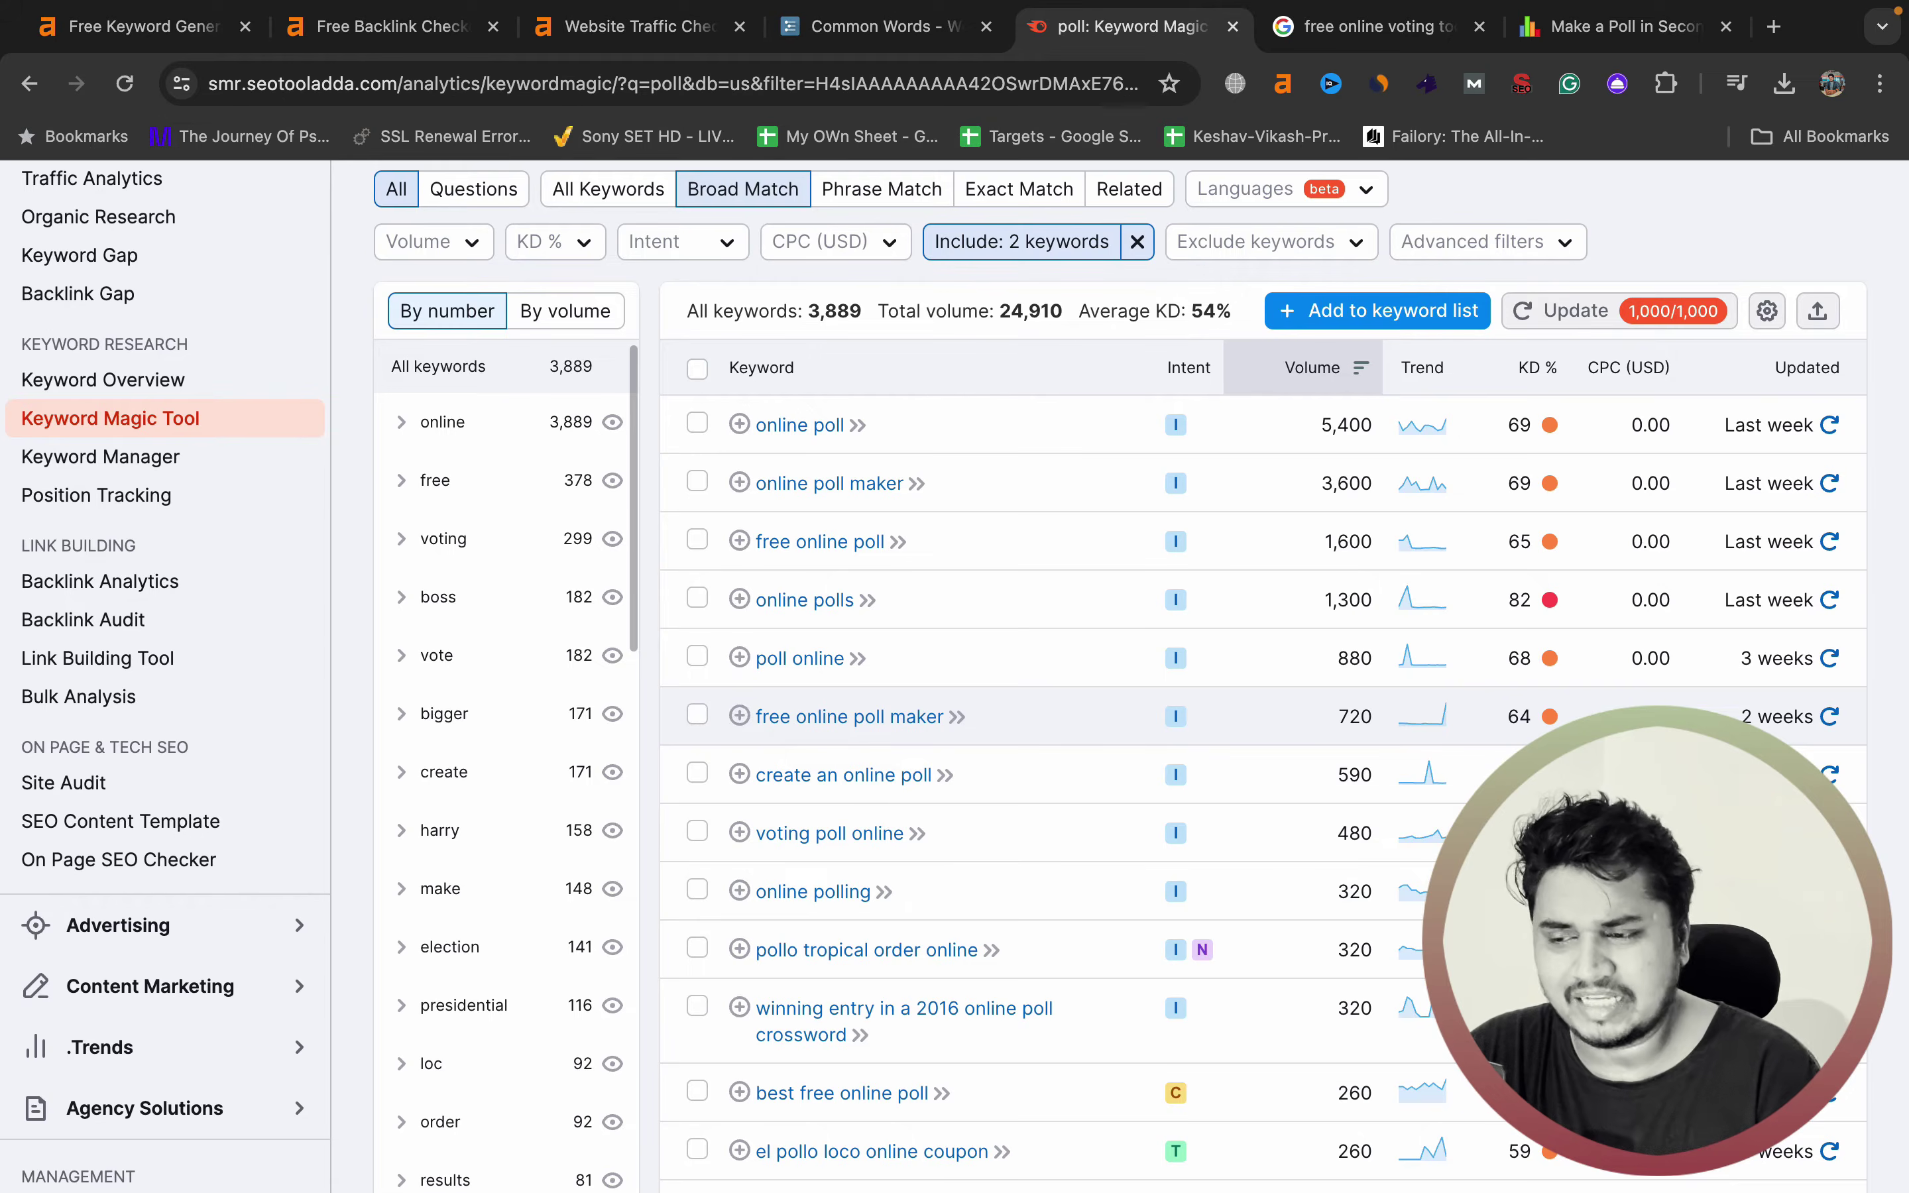
{"action": "left_click", "coordinate": [958, 717]}
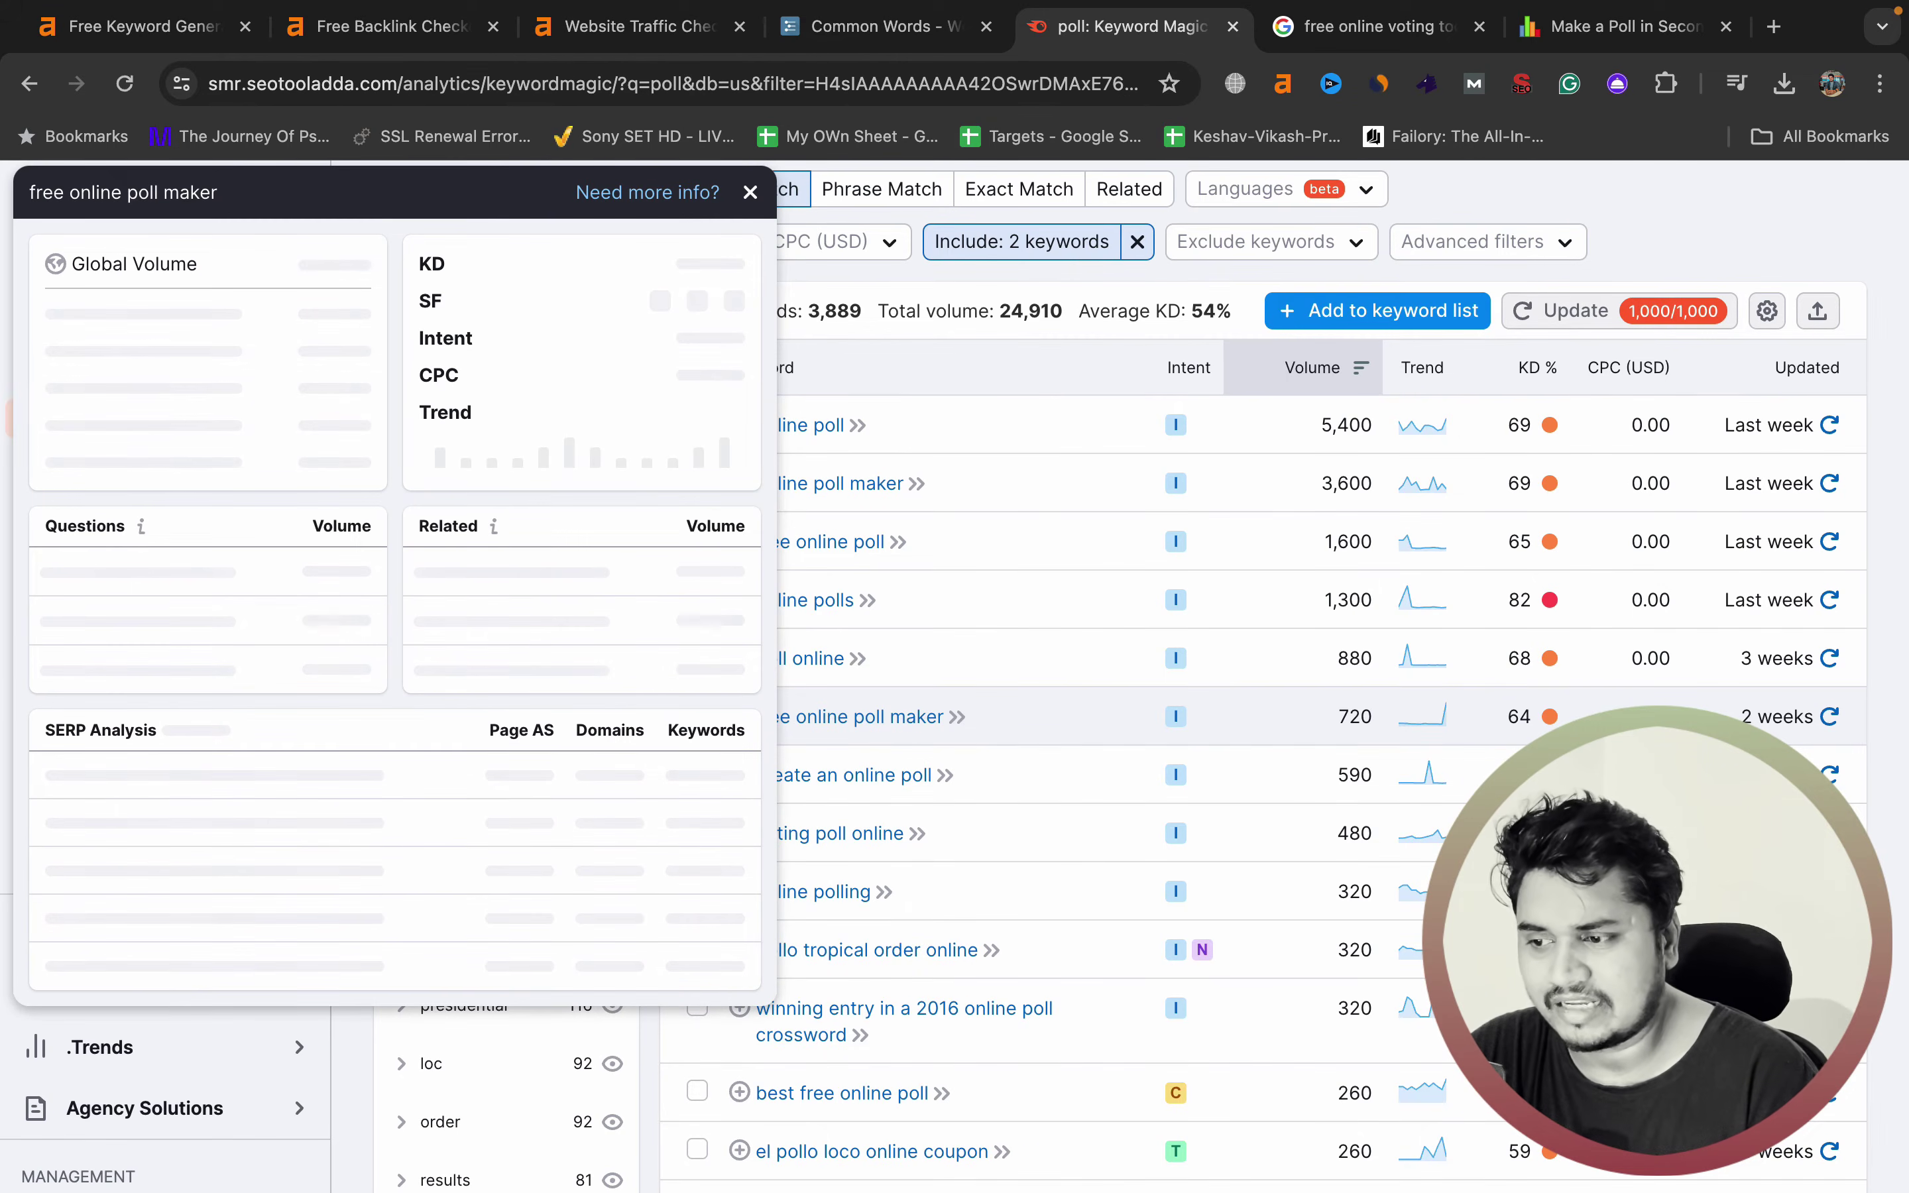
{"action": "key", "text": "ctrl+Tab"}
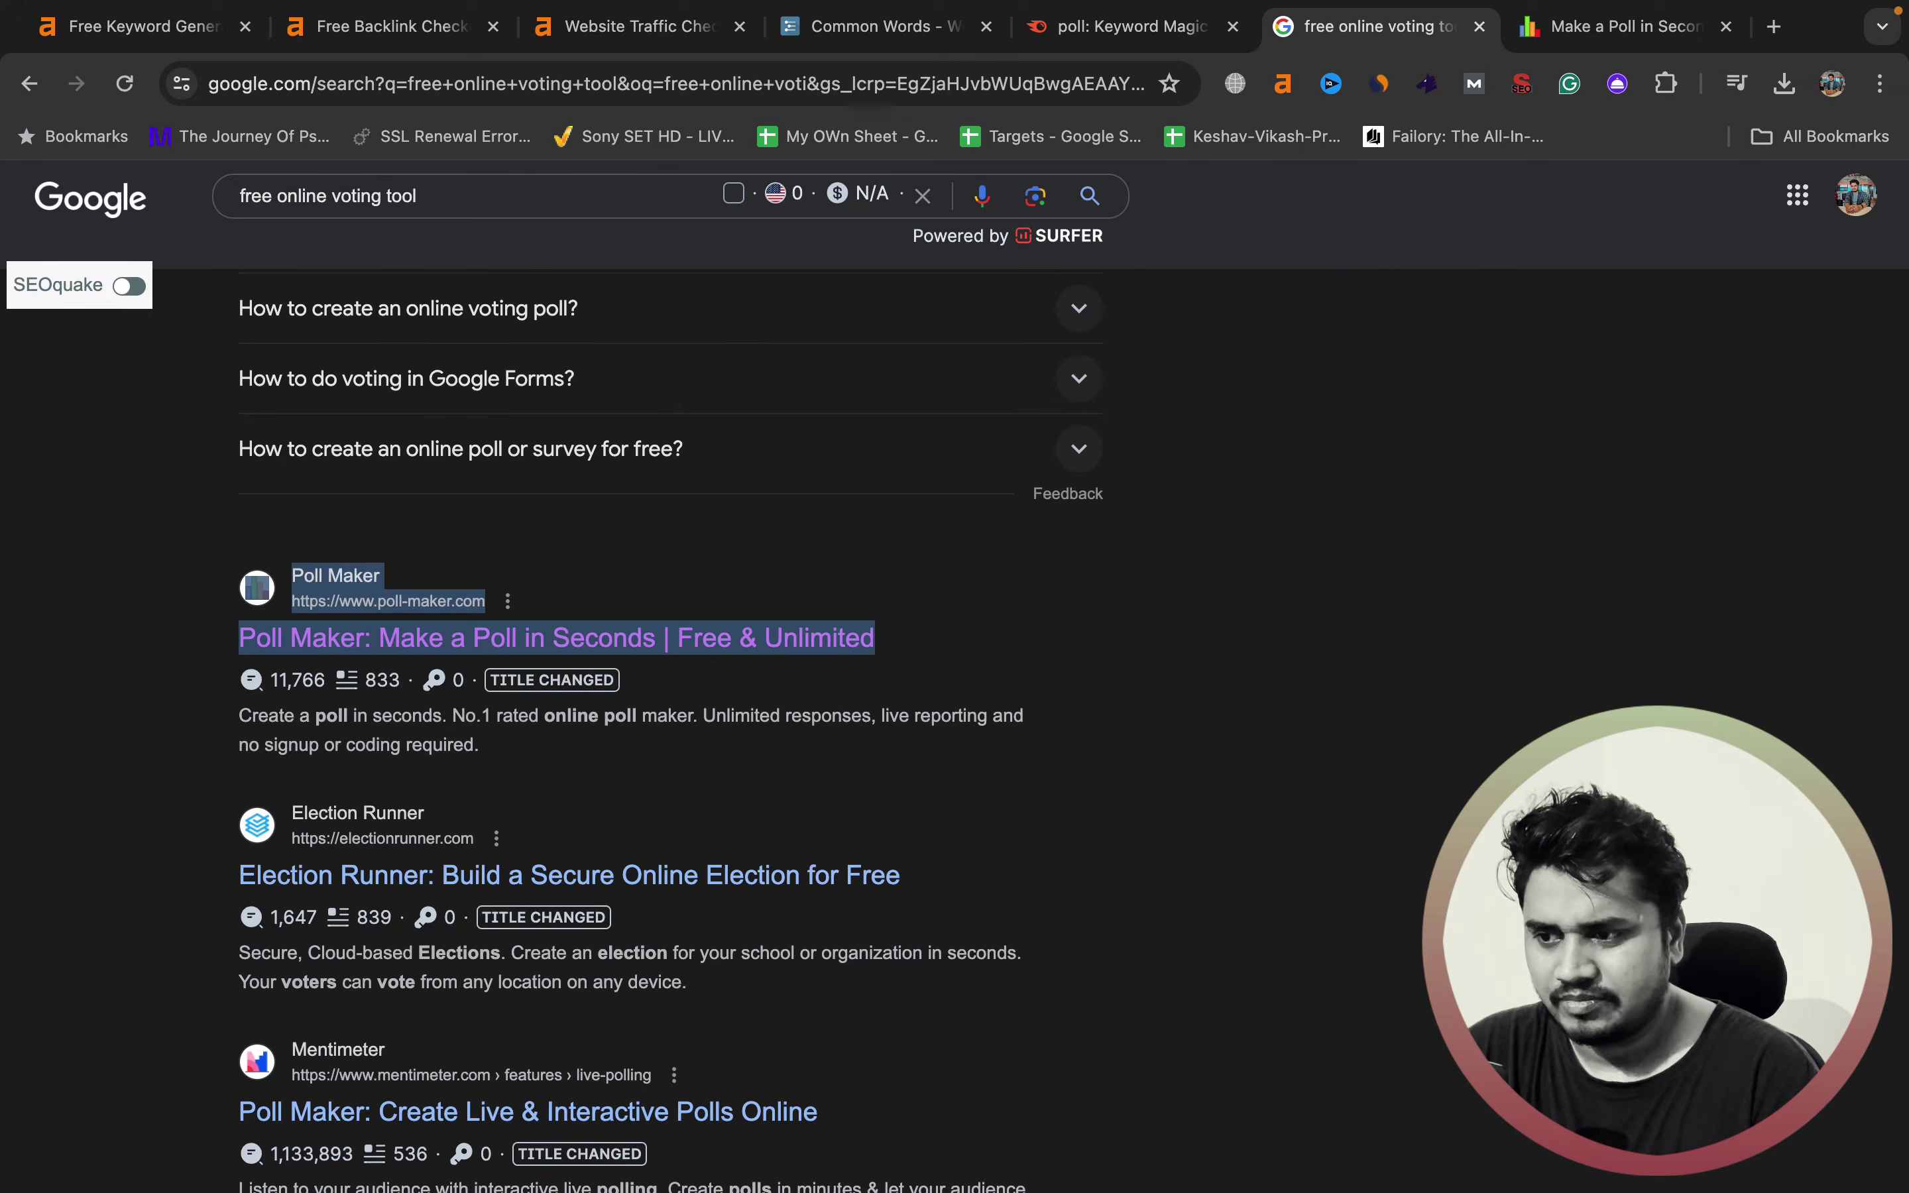
{"action": "double_click", "coordinate": [402, 195]}
{"action": "key", "text": "ctrl+a"}
{"action": "type", "text": "free online poll maker"}
{"action": "key", "text": "Return"}
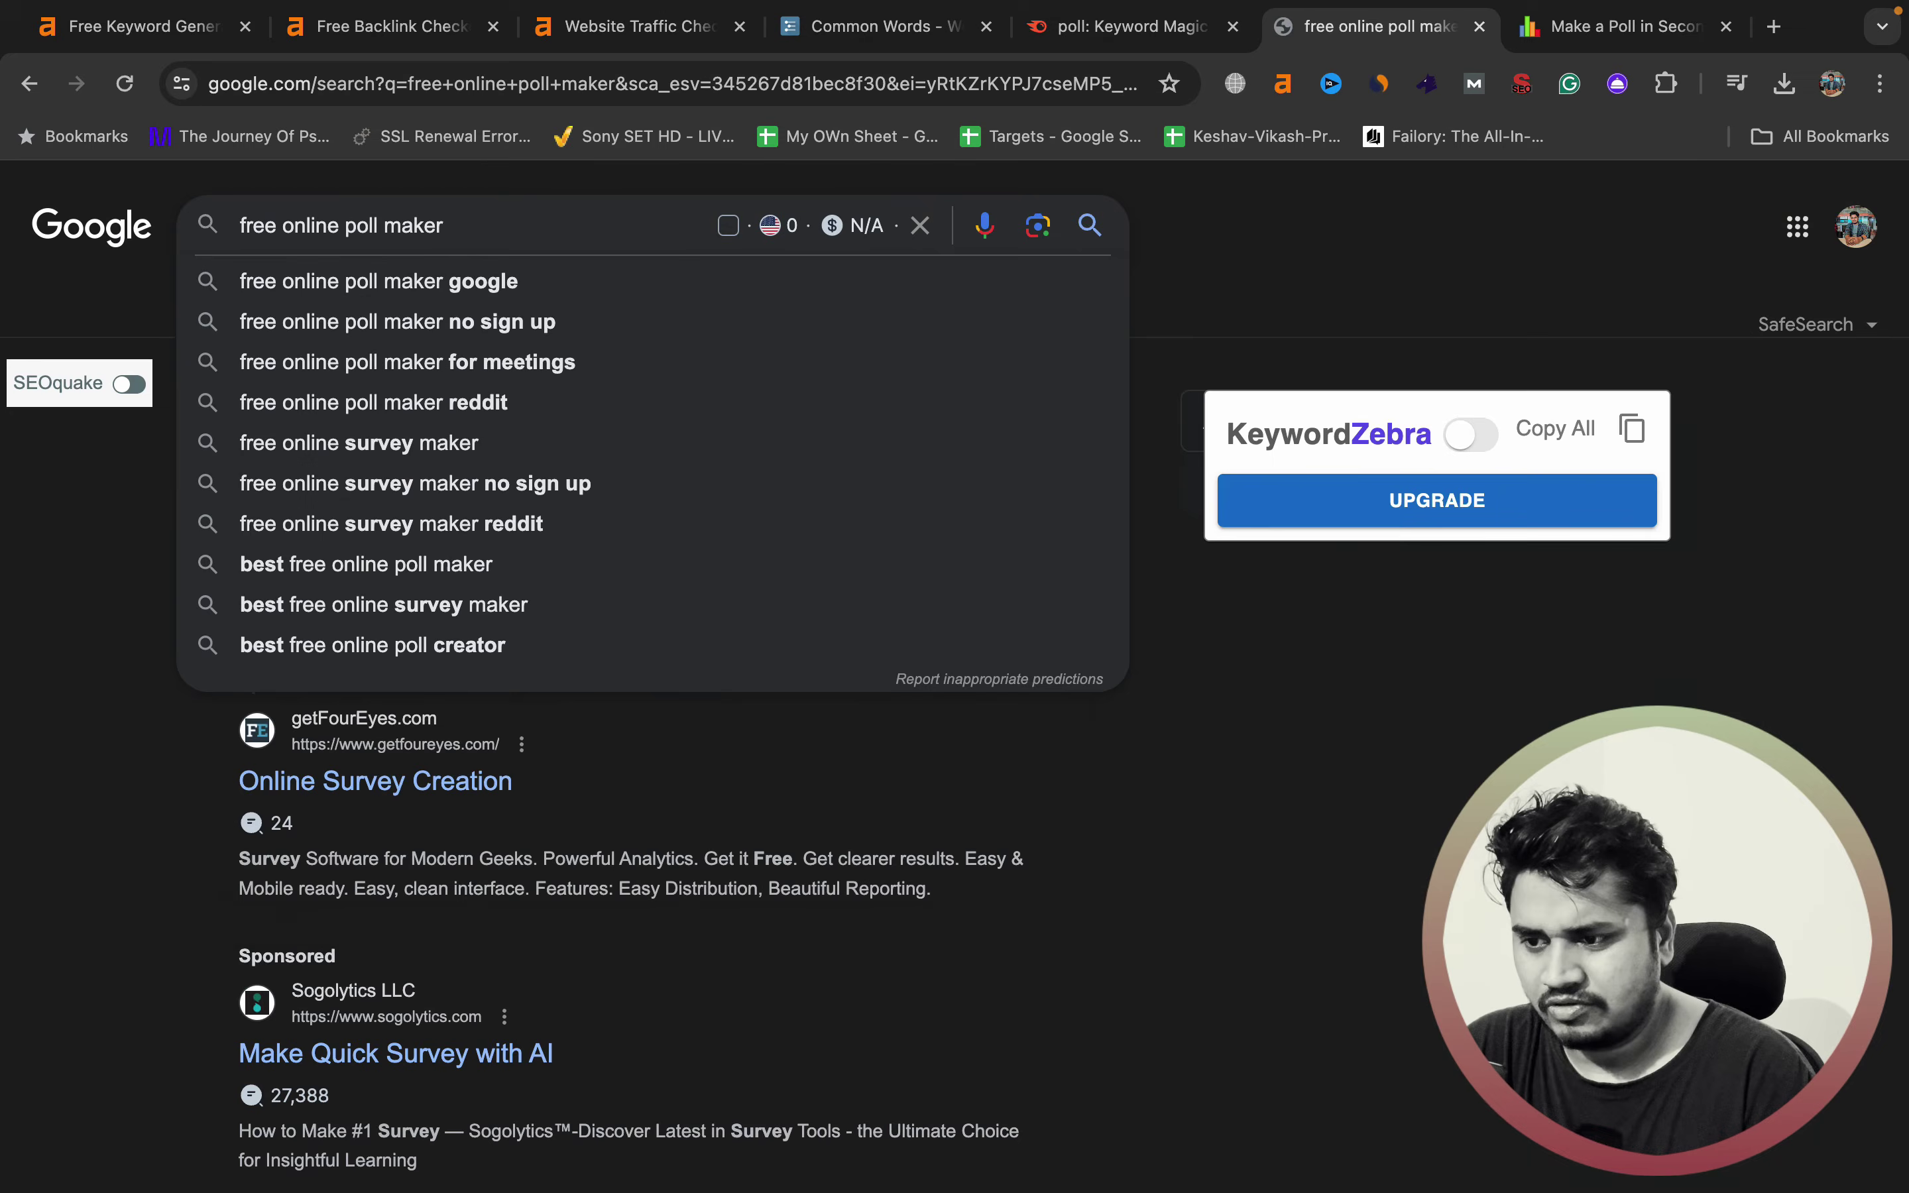
{"action": "left_click", "coordinate": [398, 323]}
- Open the Poll Junkie result in a separate tab and look through its homepage
{"action": "right_click", "coordinate": [716, 386]}
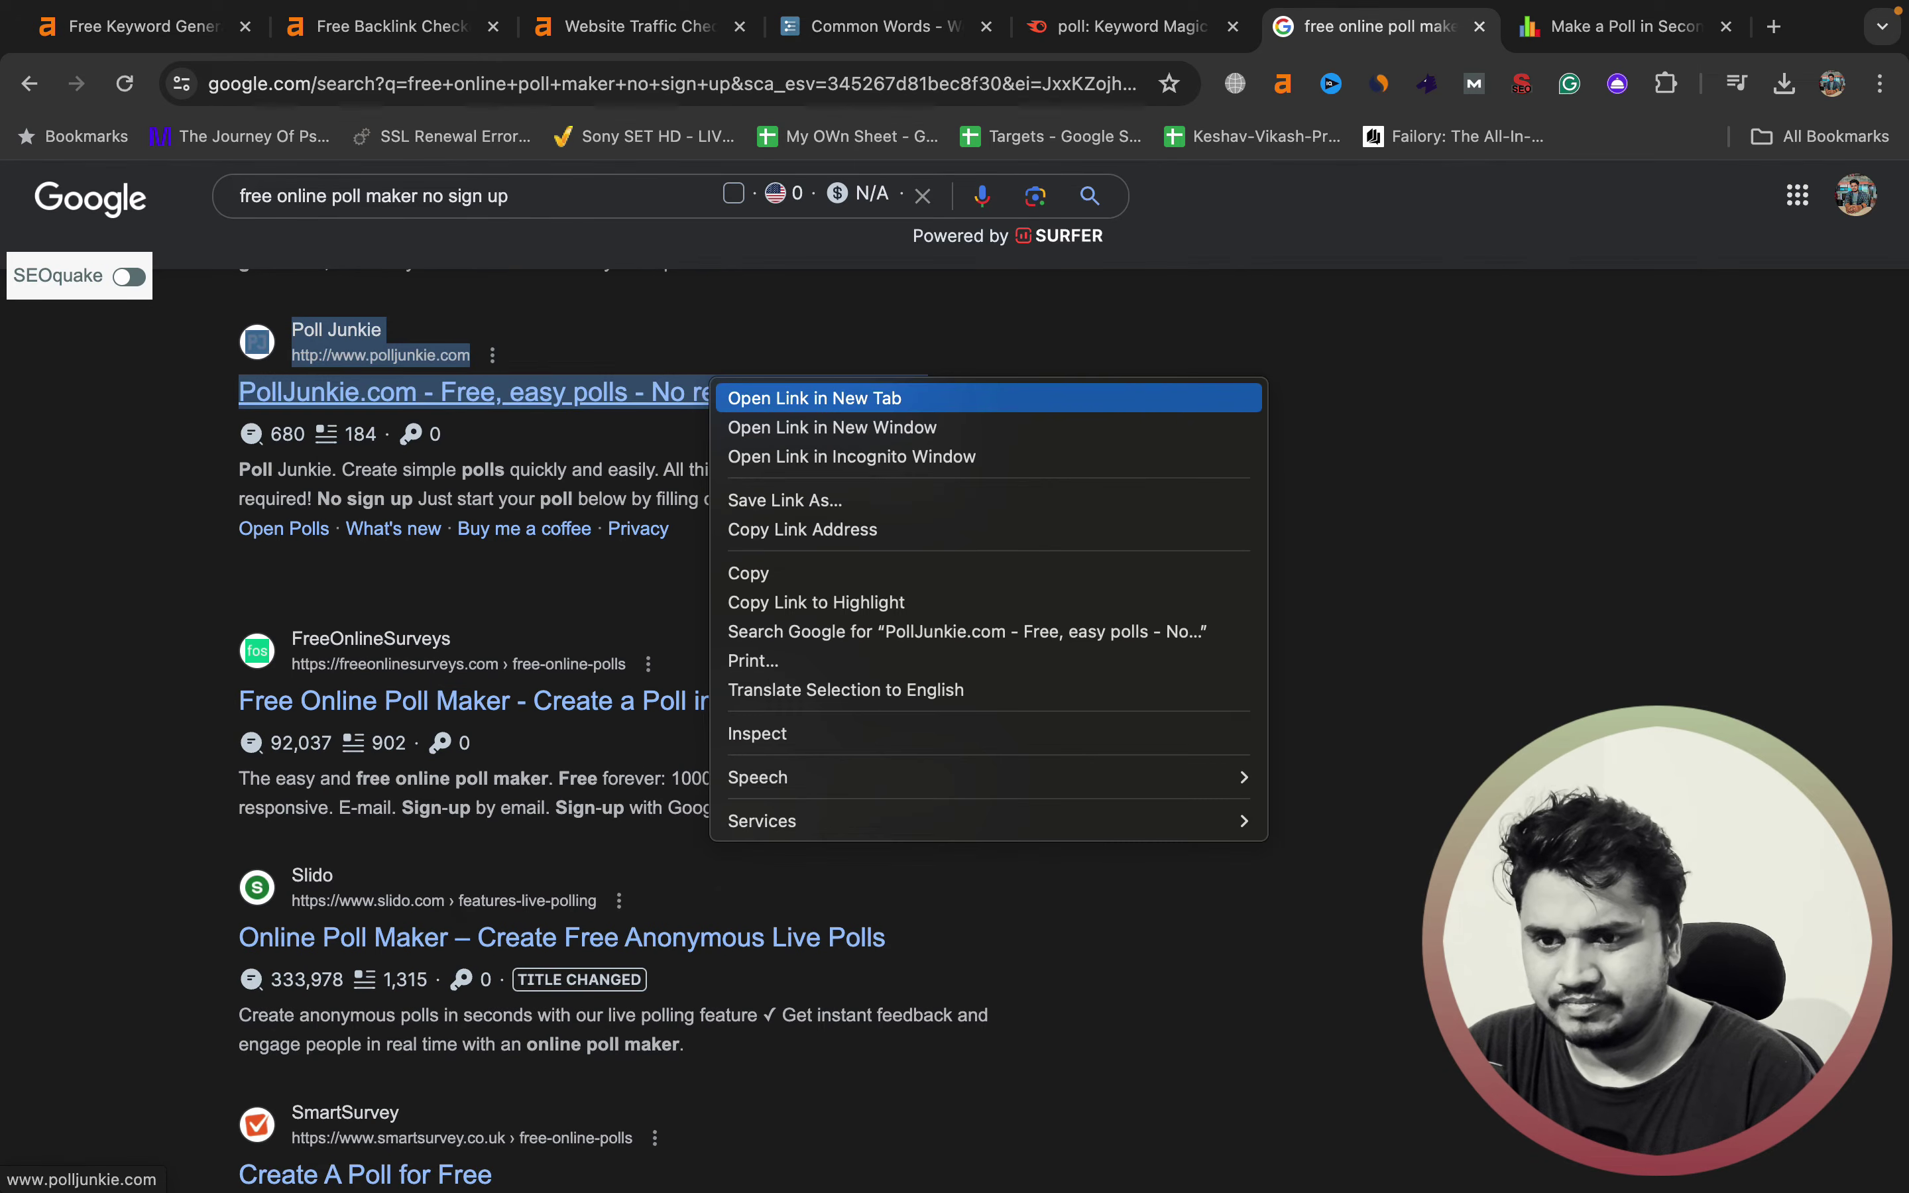
{"action": "left_click", "coordinate": [757, 397]}
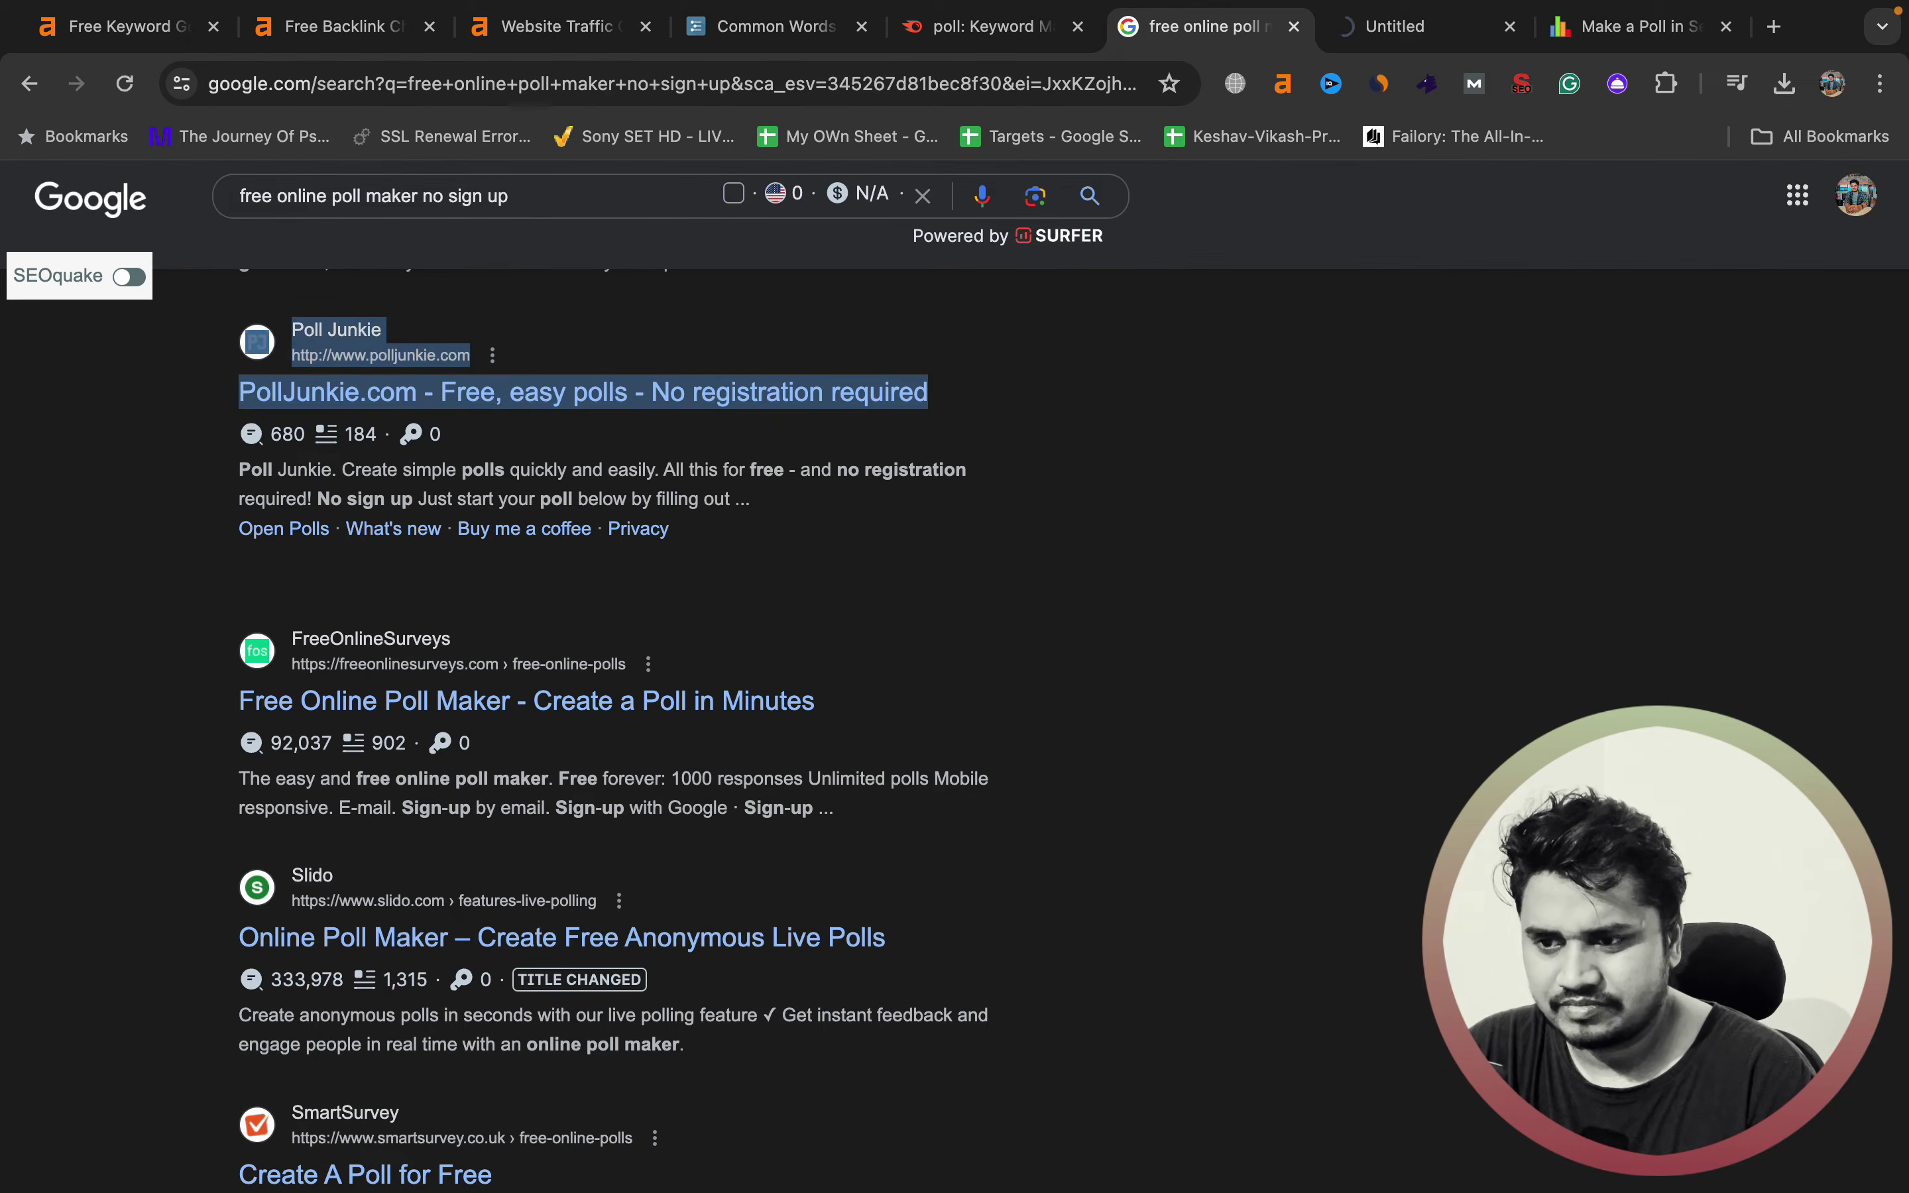
{"action": "left_click", "coordinate": [1420, 26]}
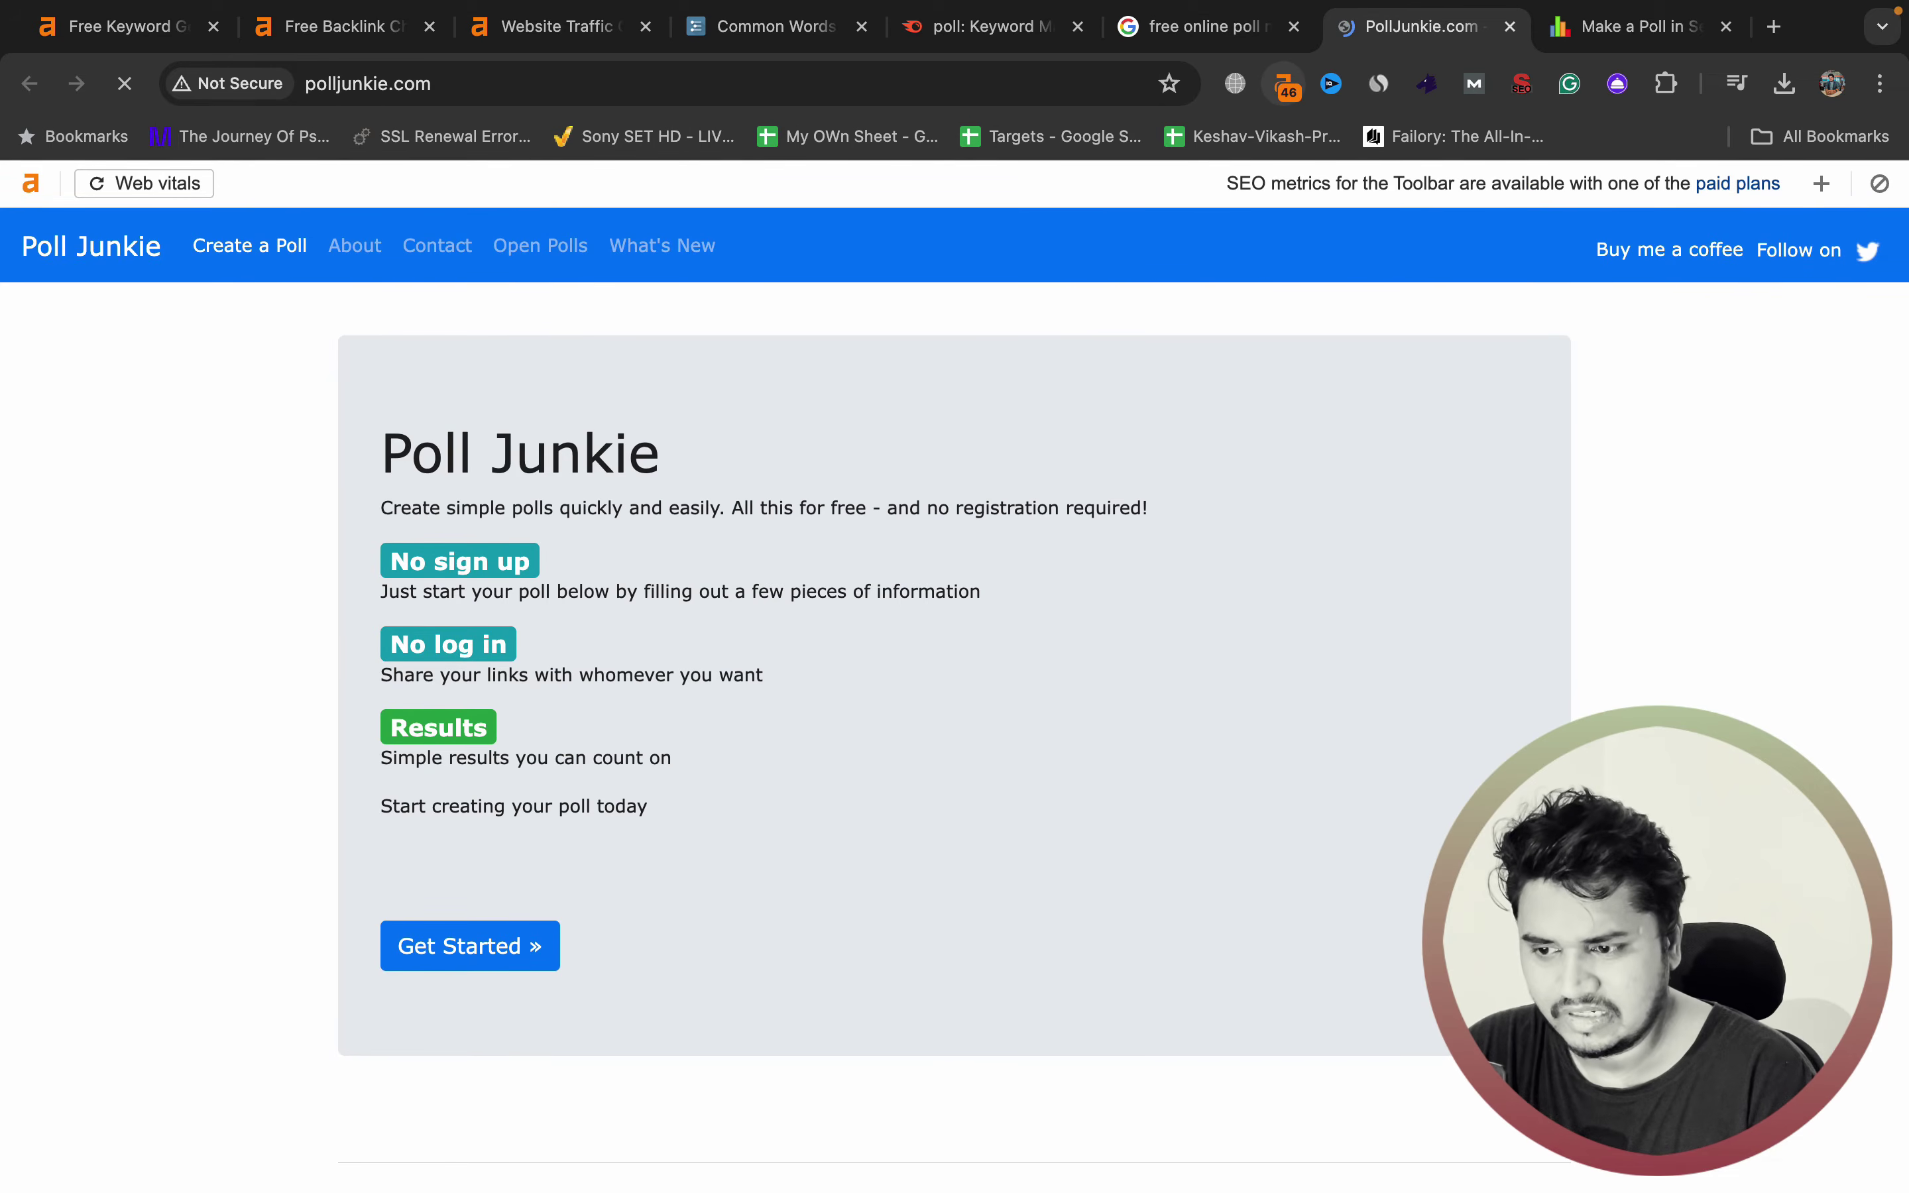
{"action": "scroll", "coordinate": [955, 631], "scroll_direction": "down", "scroll_amount": 7}
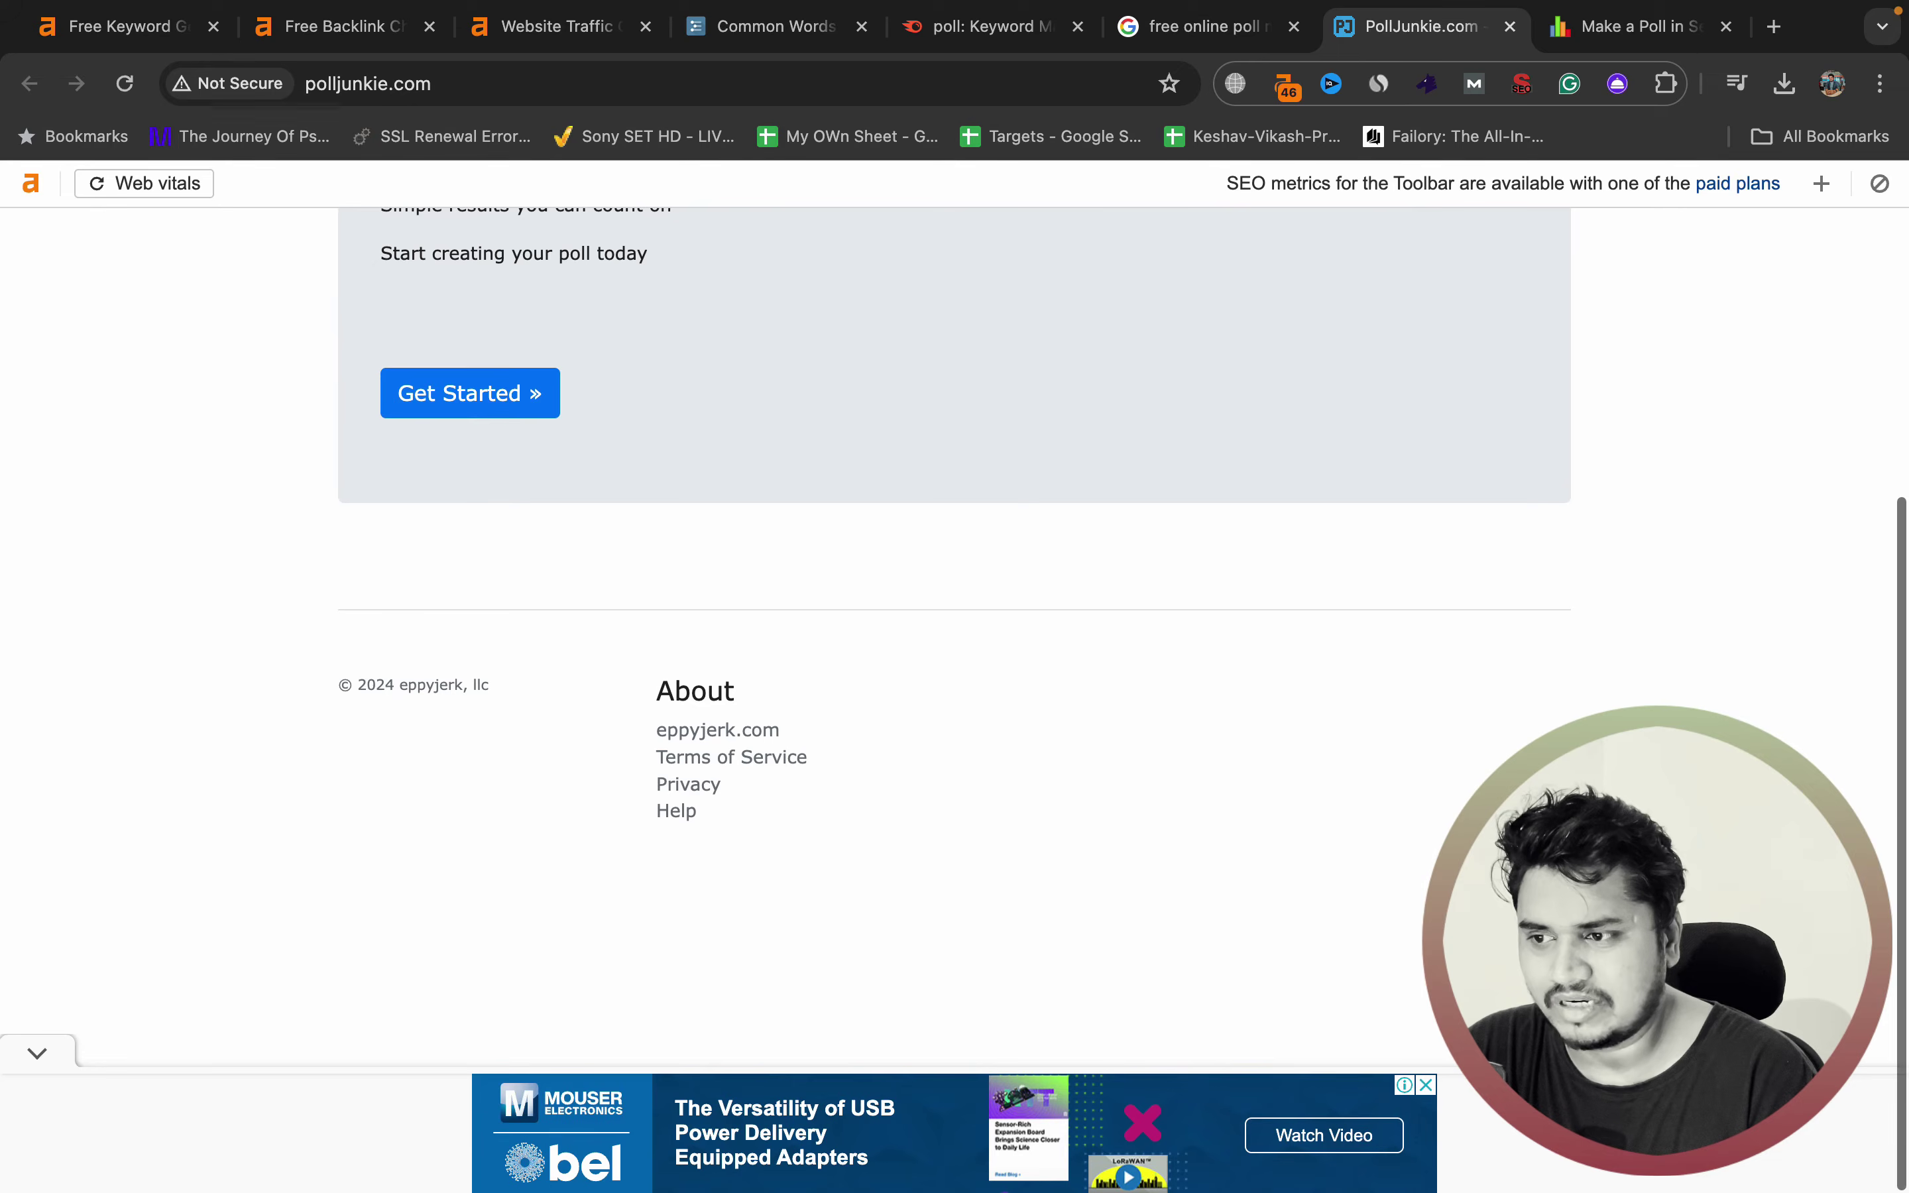
- Check the backlink profile of polljunkie.com in the Ahrefs Backlink Checker, then dismiss the report
{"action": "key", "text": "super+l"}
{"action": "key", "text": "super+c"}
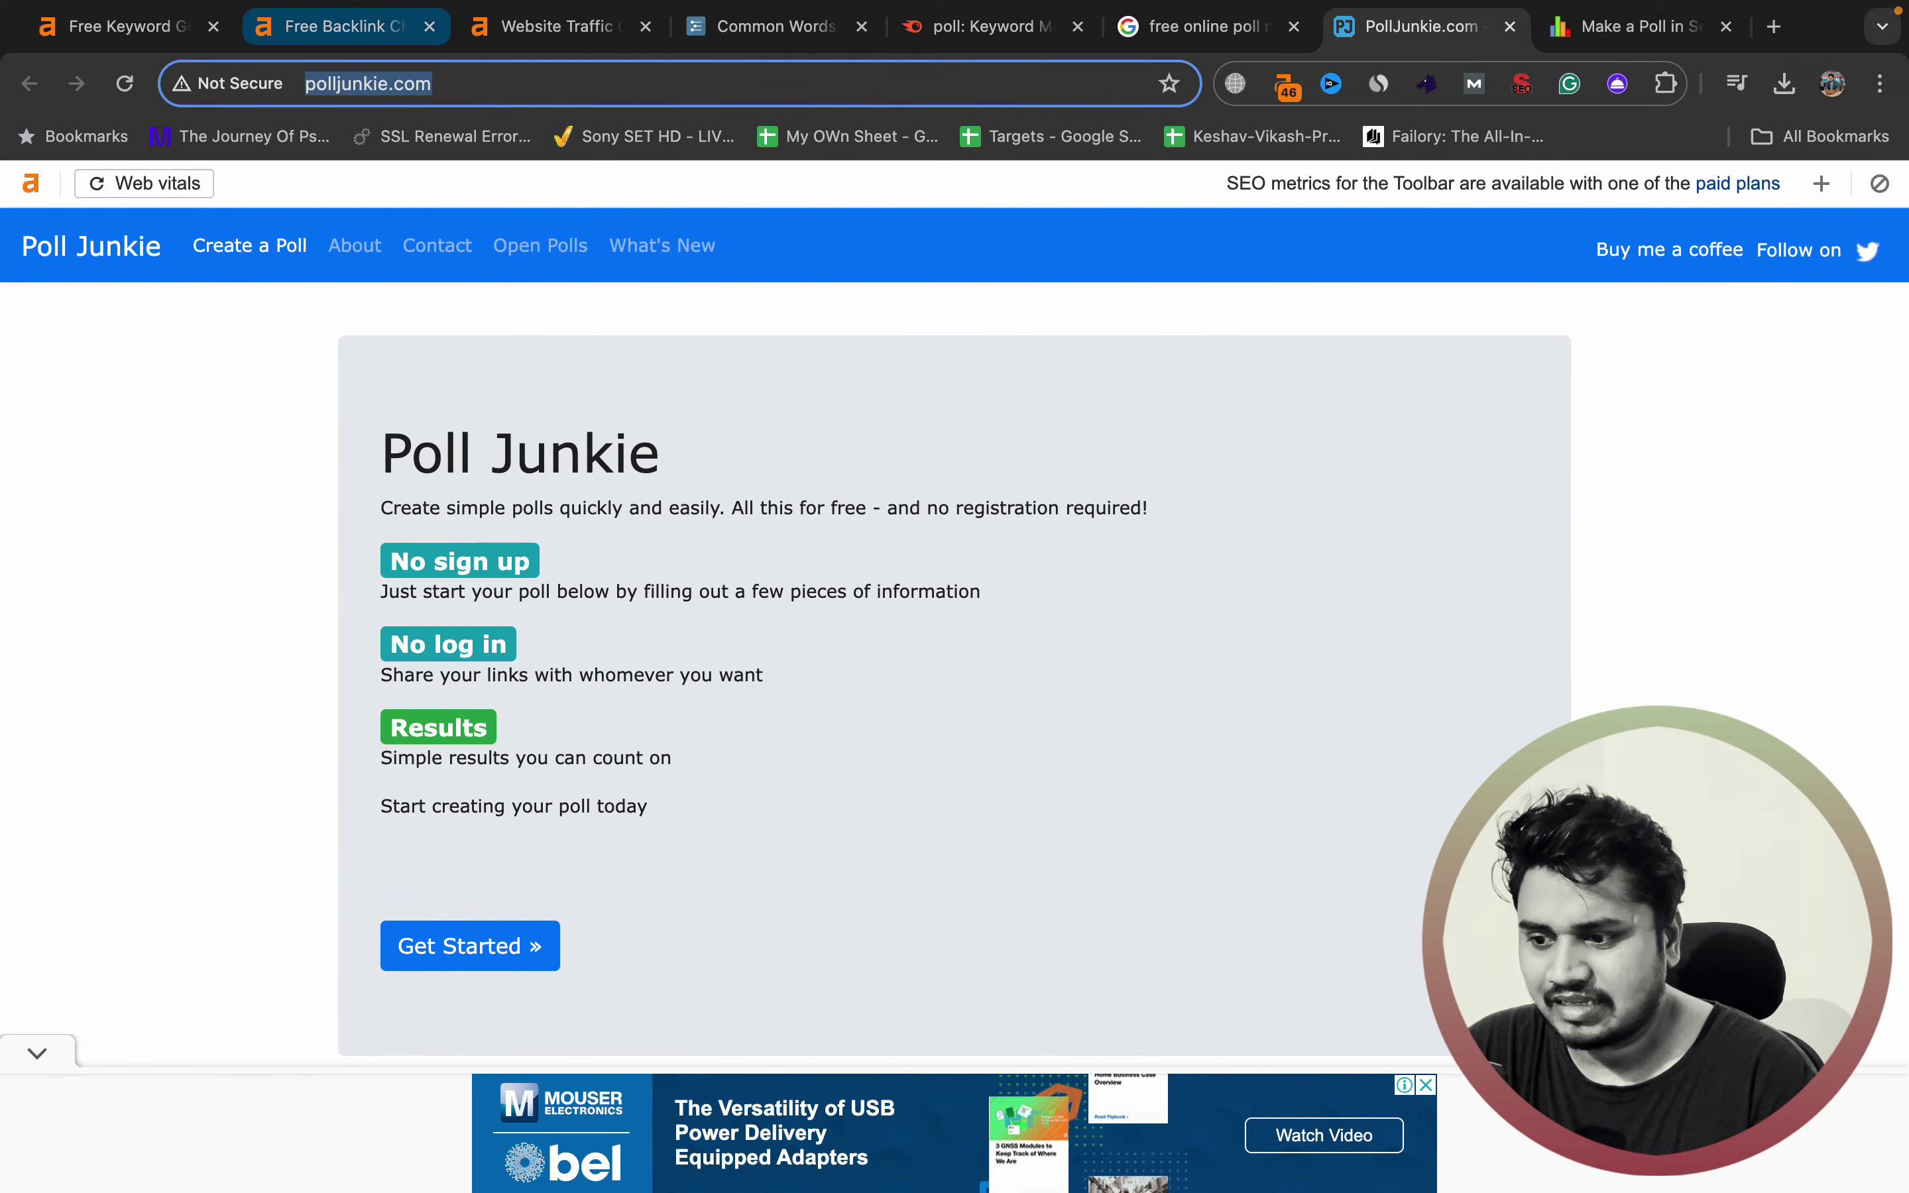
{"action": "left_click", "coordinate": [344, 26]}
{"action": "key", "text": "super+a"}
{"action": "key", "text": "super+v"}
{"action": "key", "text": "Return"}
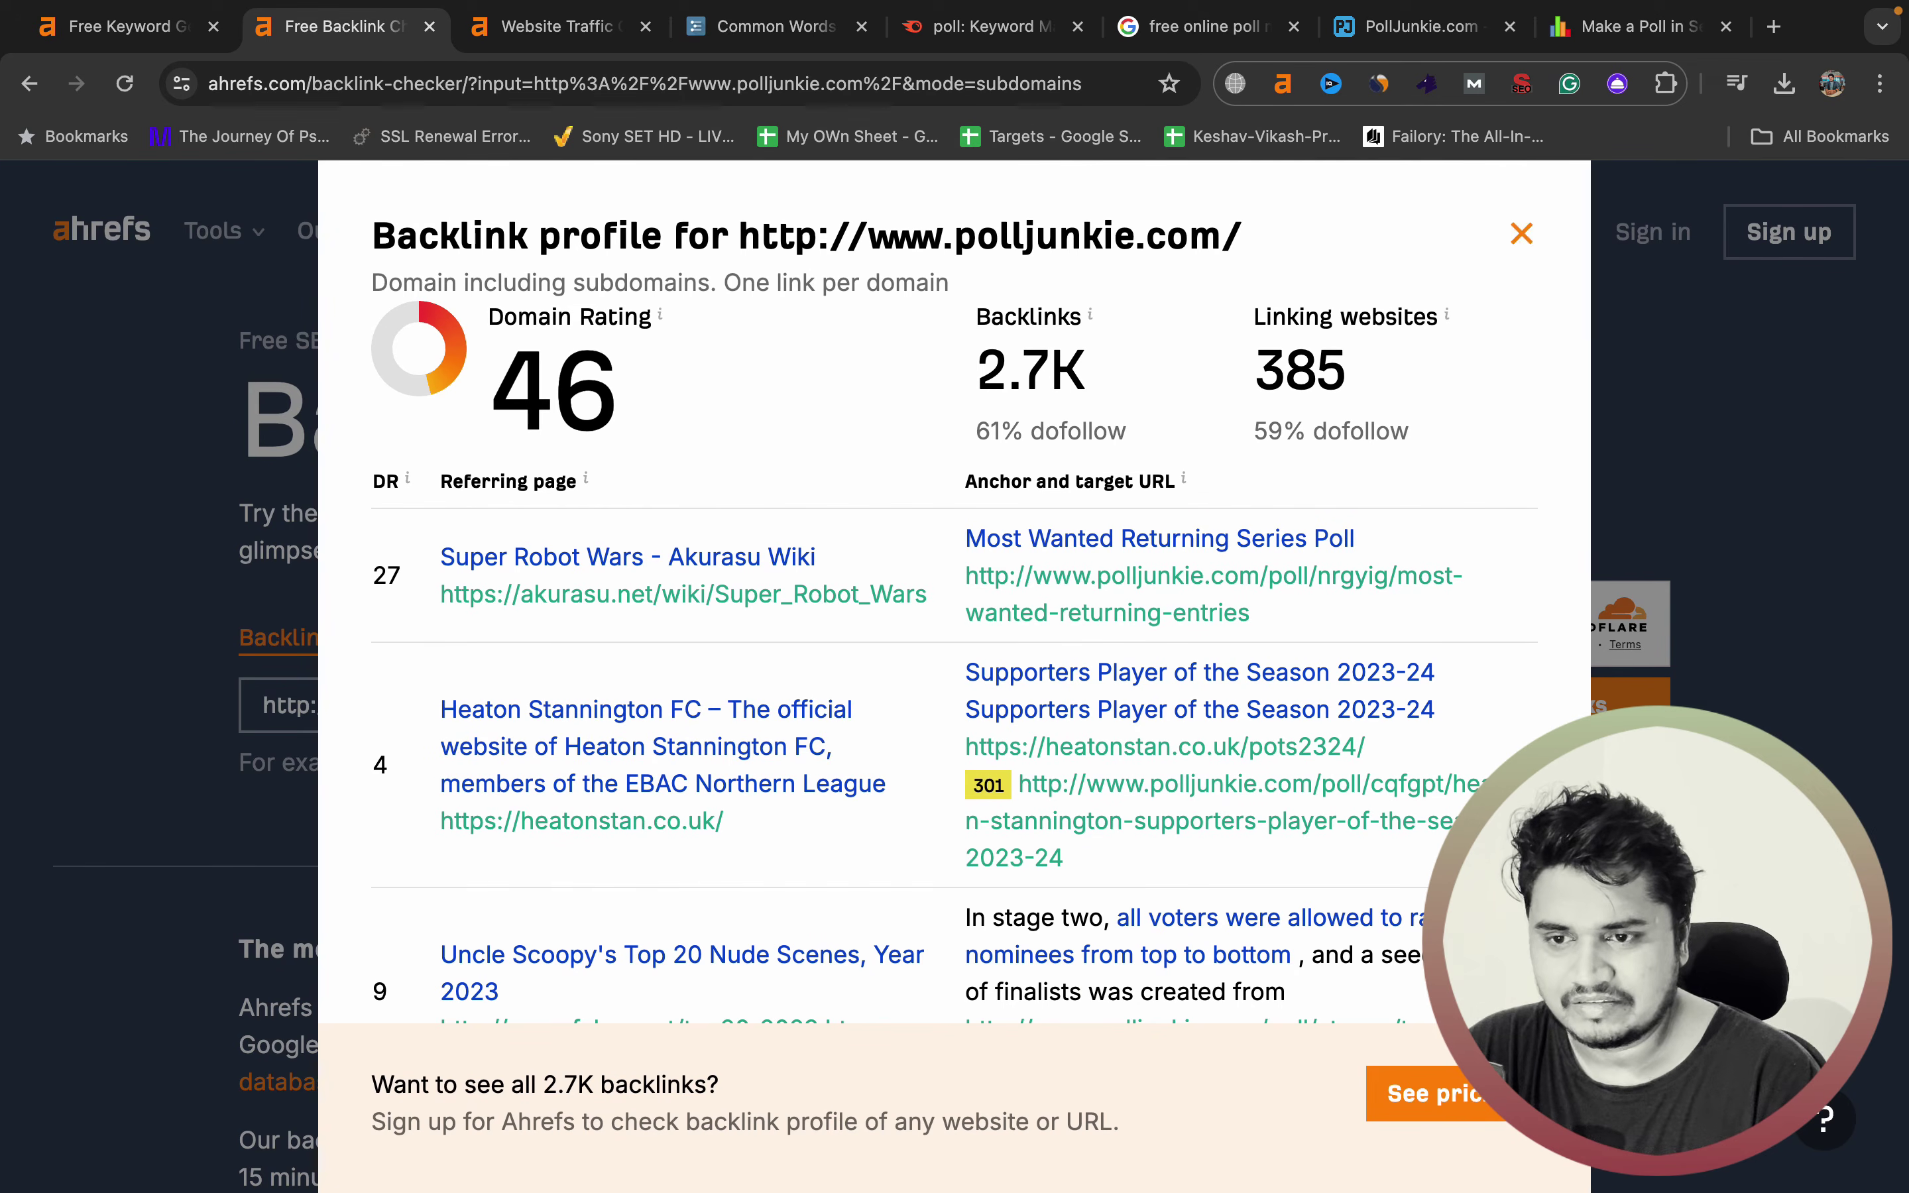
{"action": "mouse_move", "coordinate": [1447, 315]}
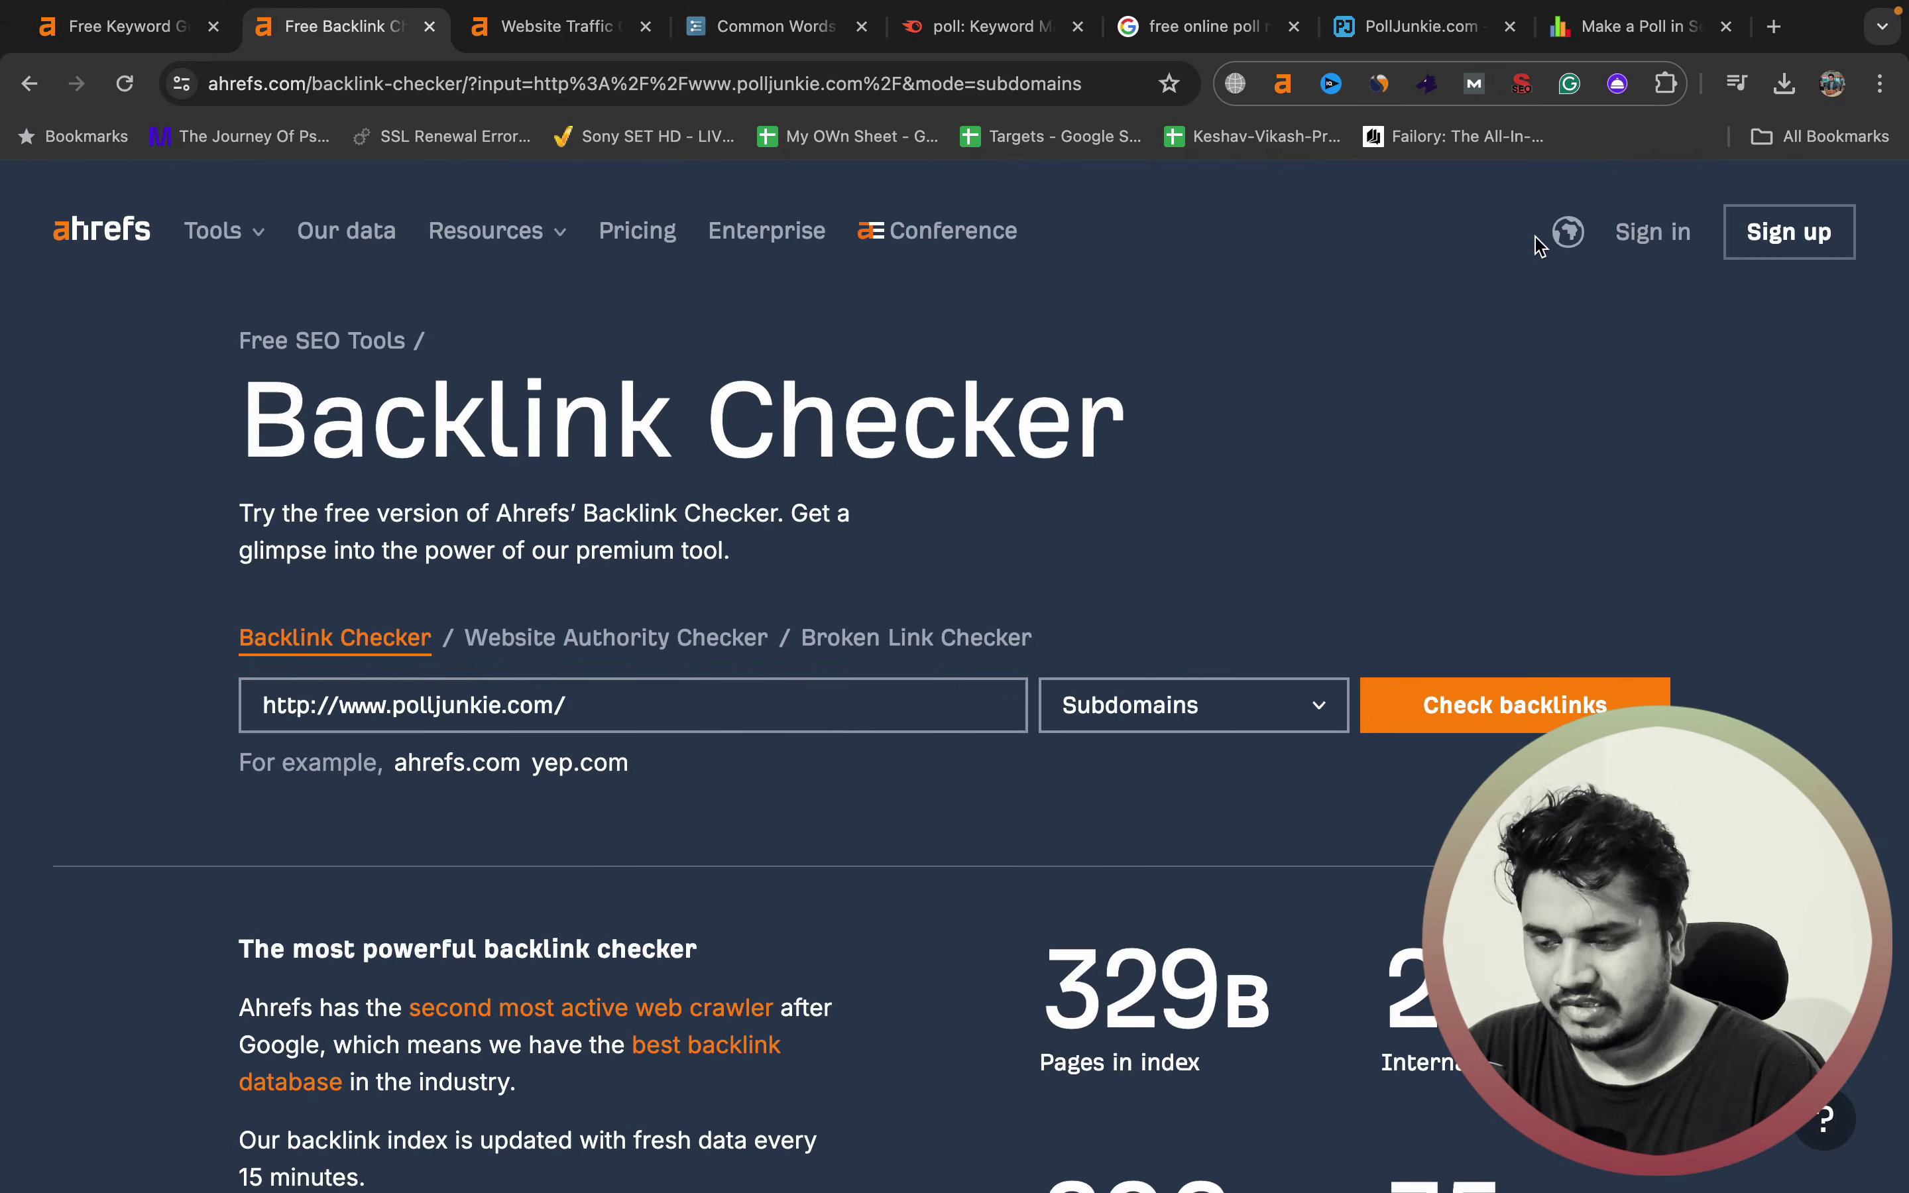
{"action": "left_click", "coordinate": [1521, 235]}
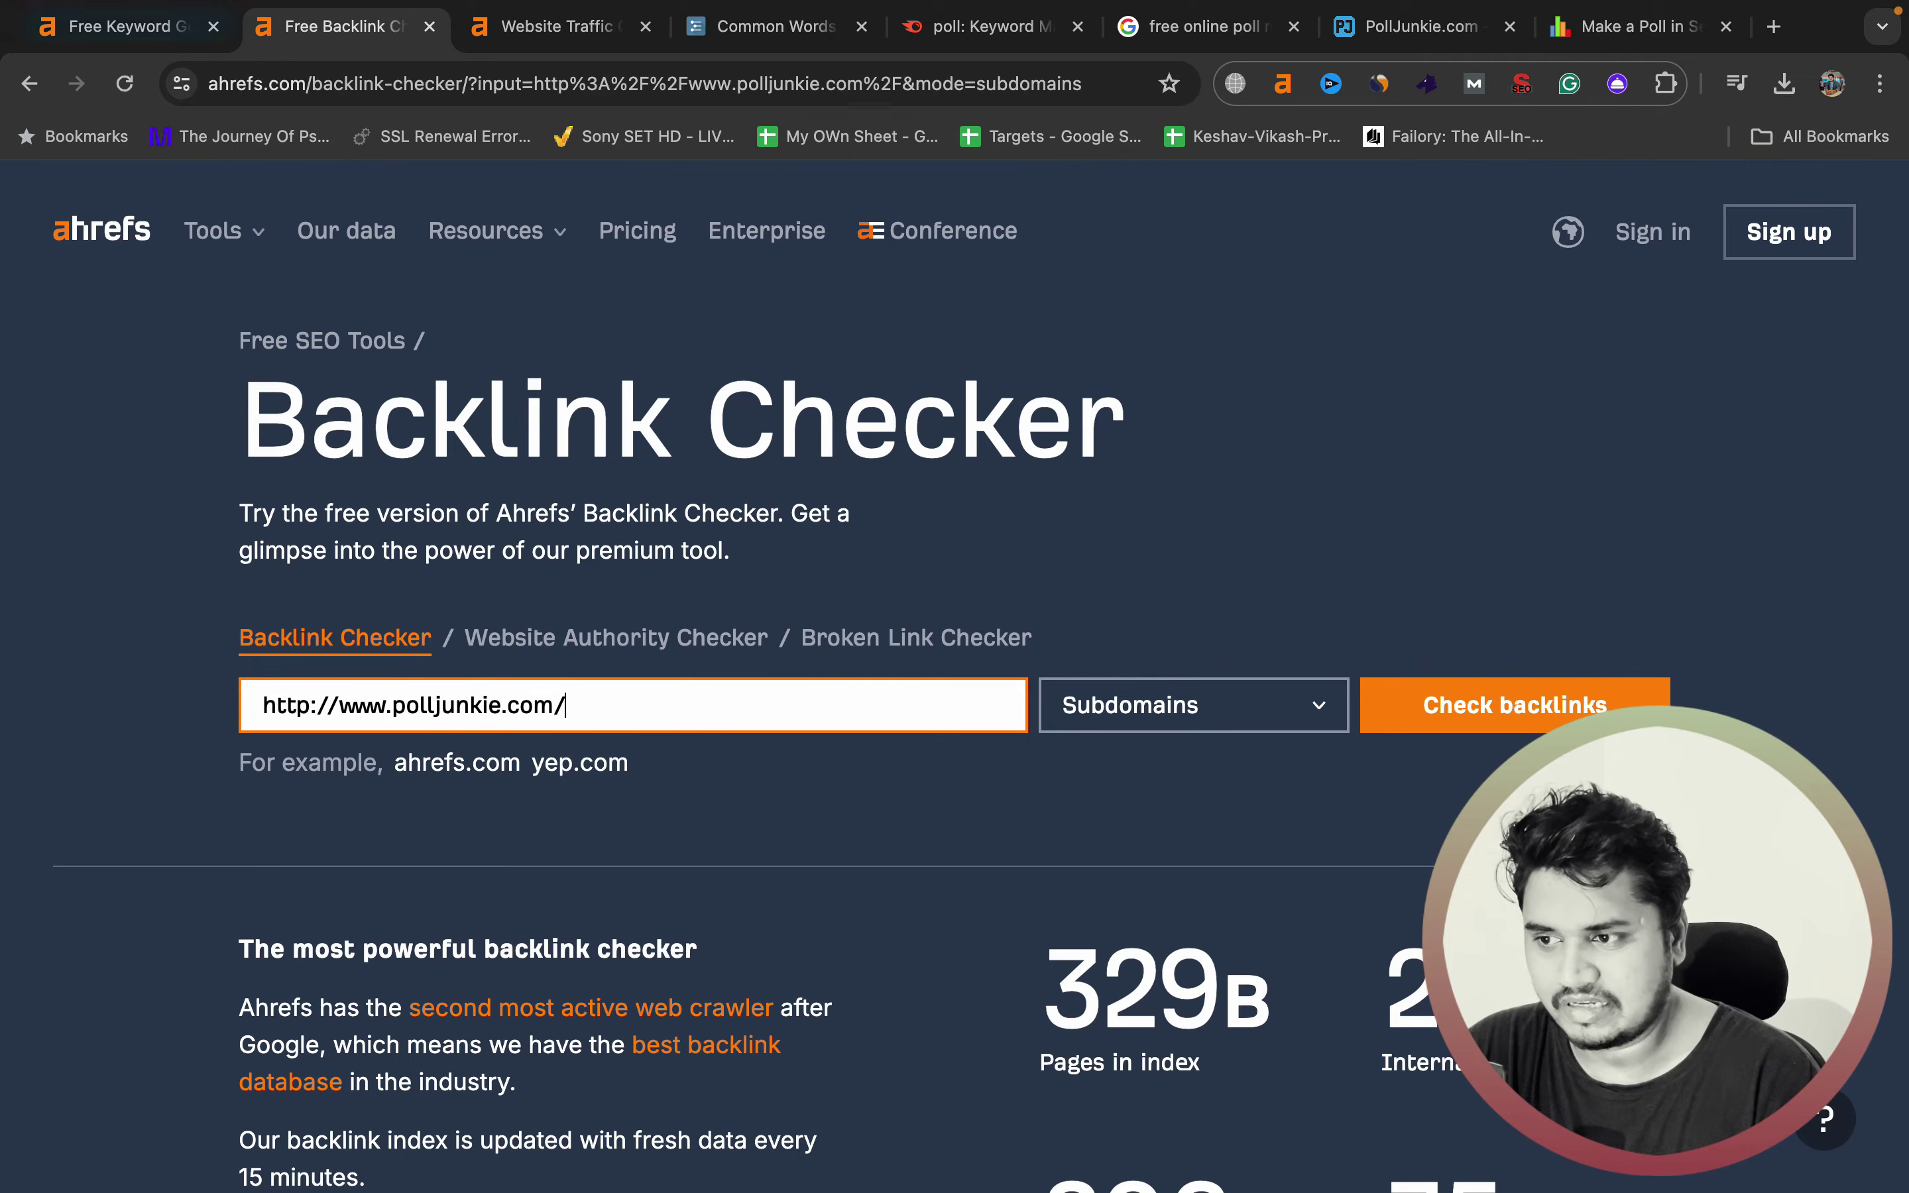
{"action": "left_click", "coordinate": [126, 26]}
{"action": "left_click", "coordinate": [556, 26]}
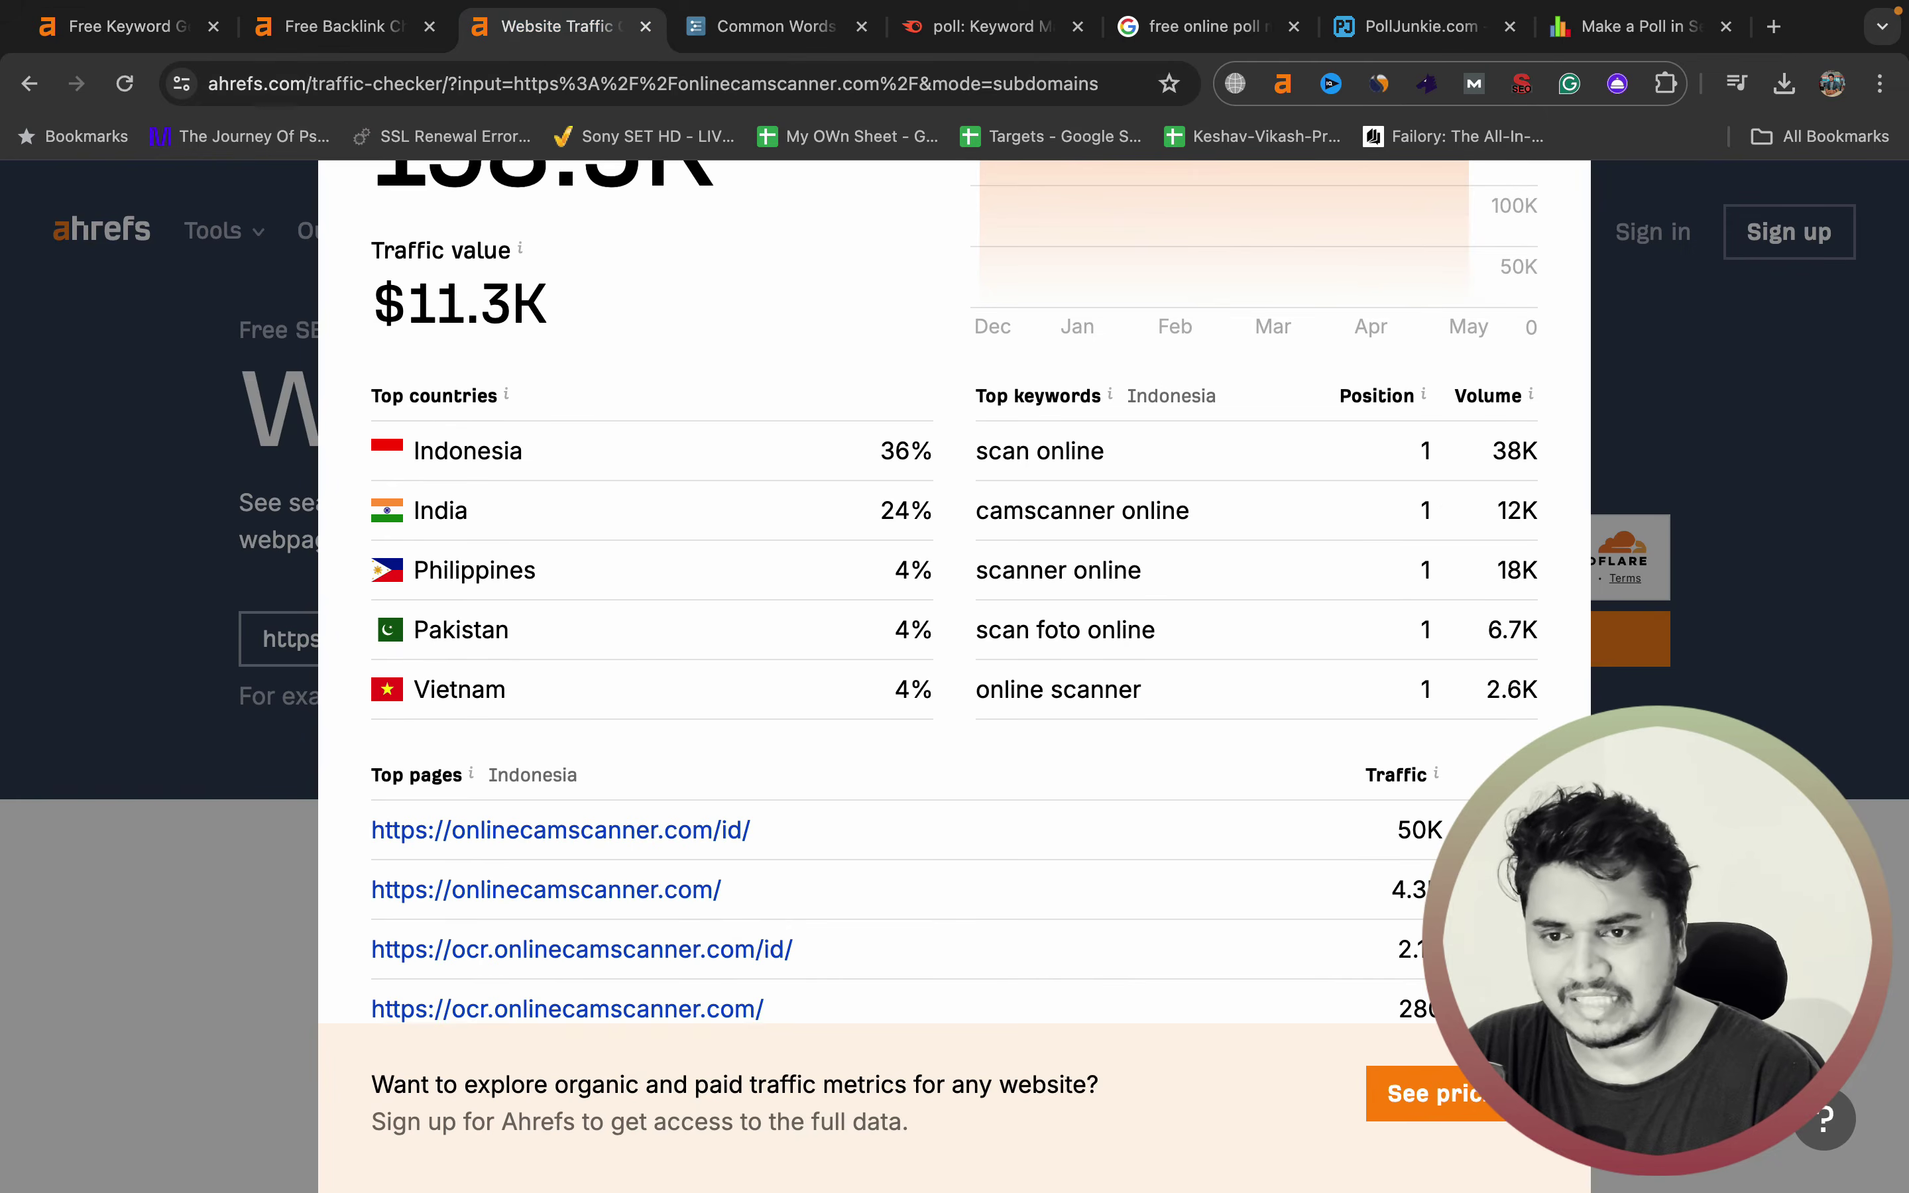
{"action": "scroll", "coordinate": [1526, 245], "scroll_direction": "up", "scroll_amount": 5}
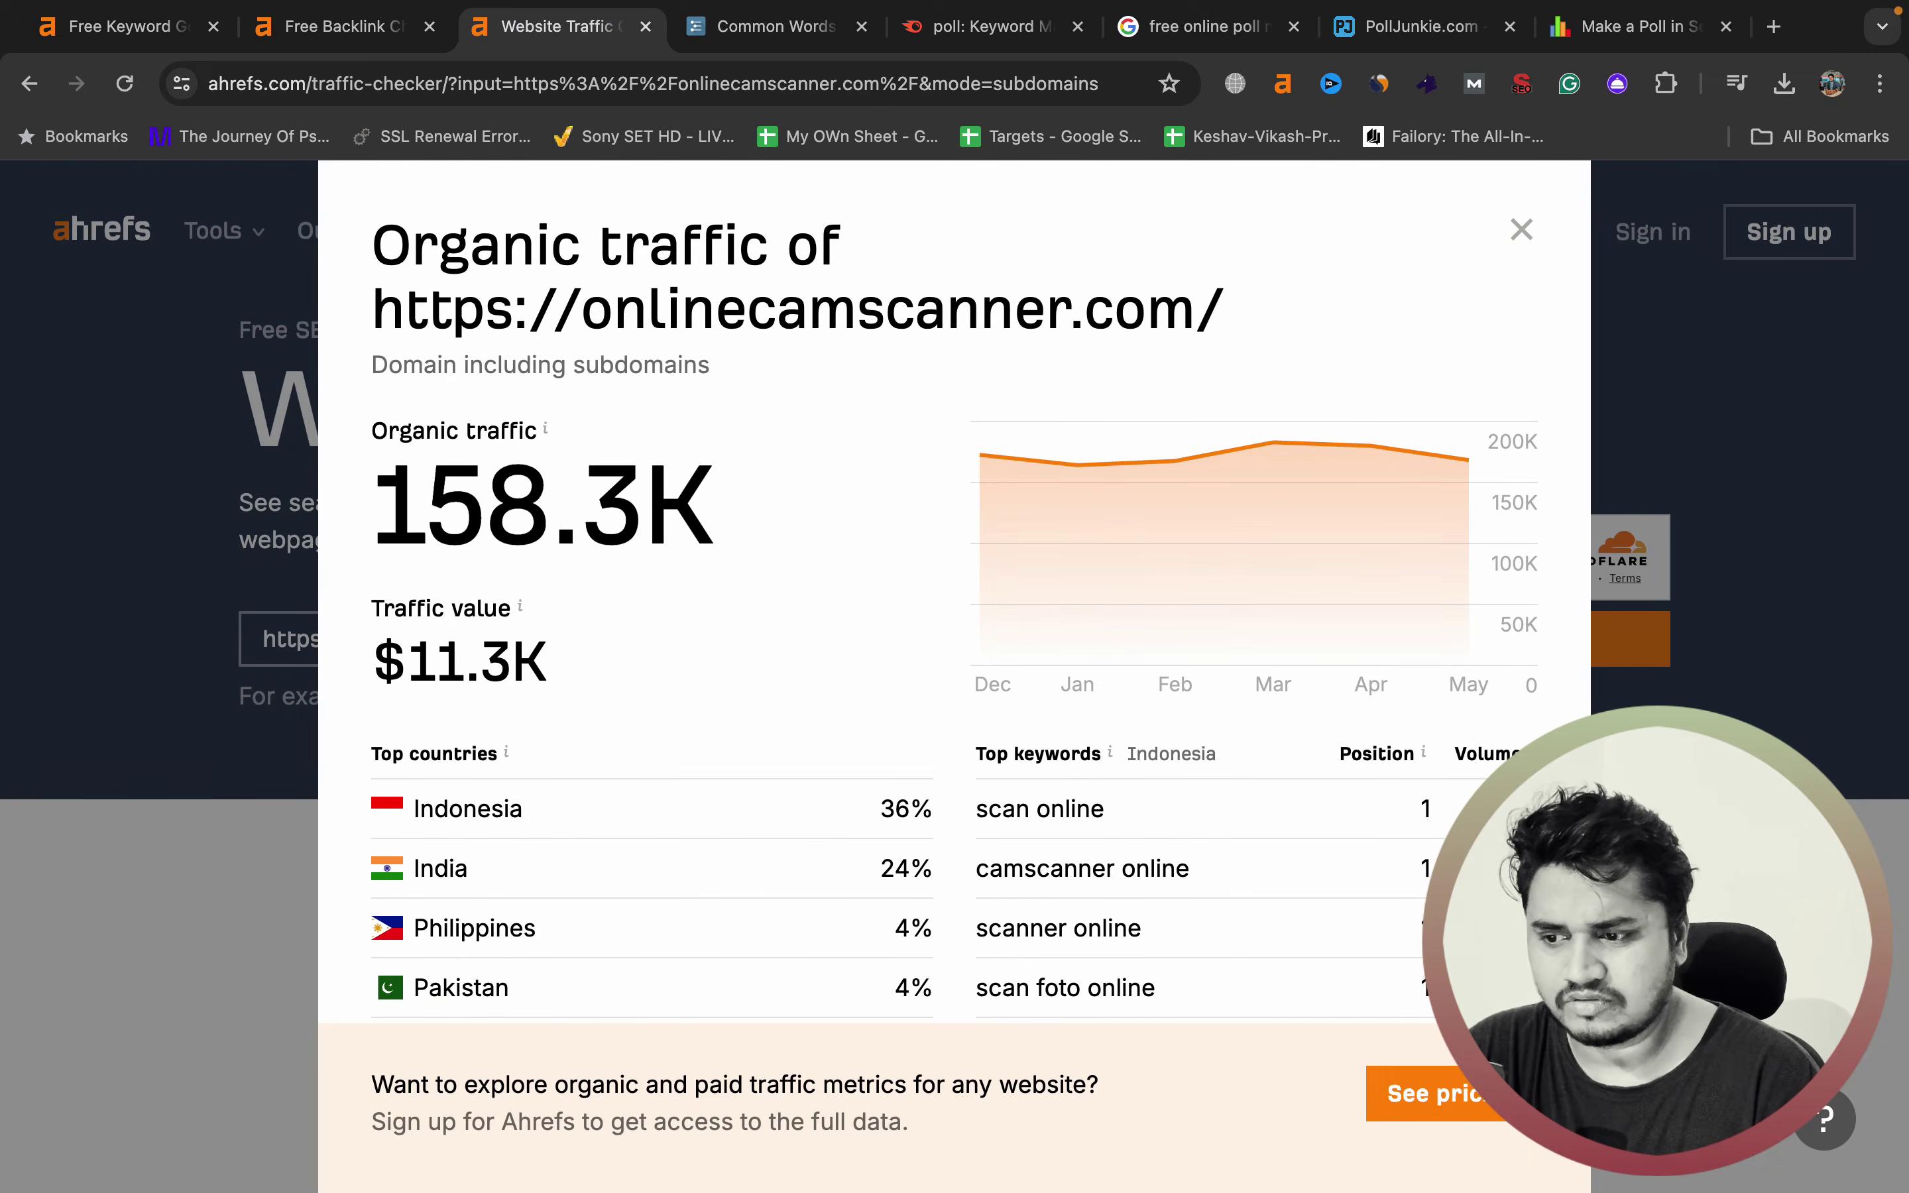
{"action": "left_click", "coordinate": [1524, 233]}
{"action": "left_click", "coordinate": [552, 639]}
{"action": "key", "text": "super+a"}
{"action": "key", "text": "super+v"}
{"action": "key", "text": "Return"}
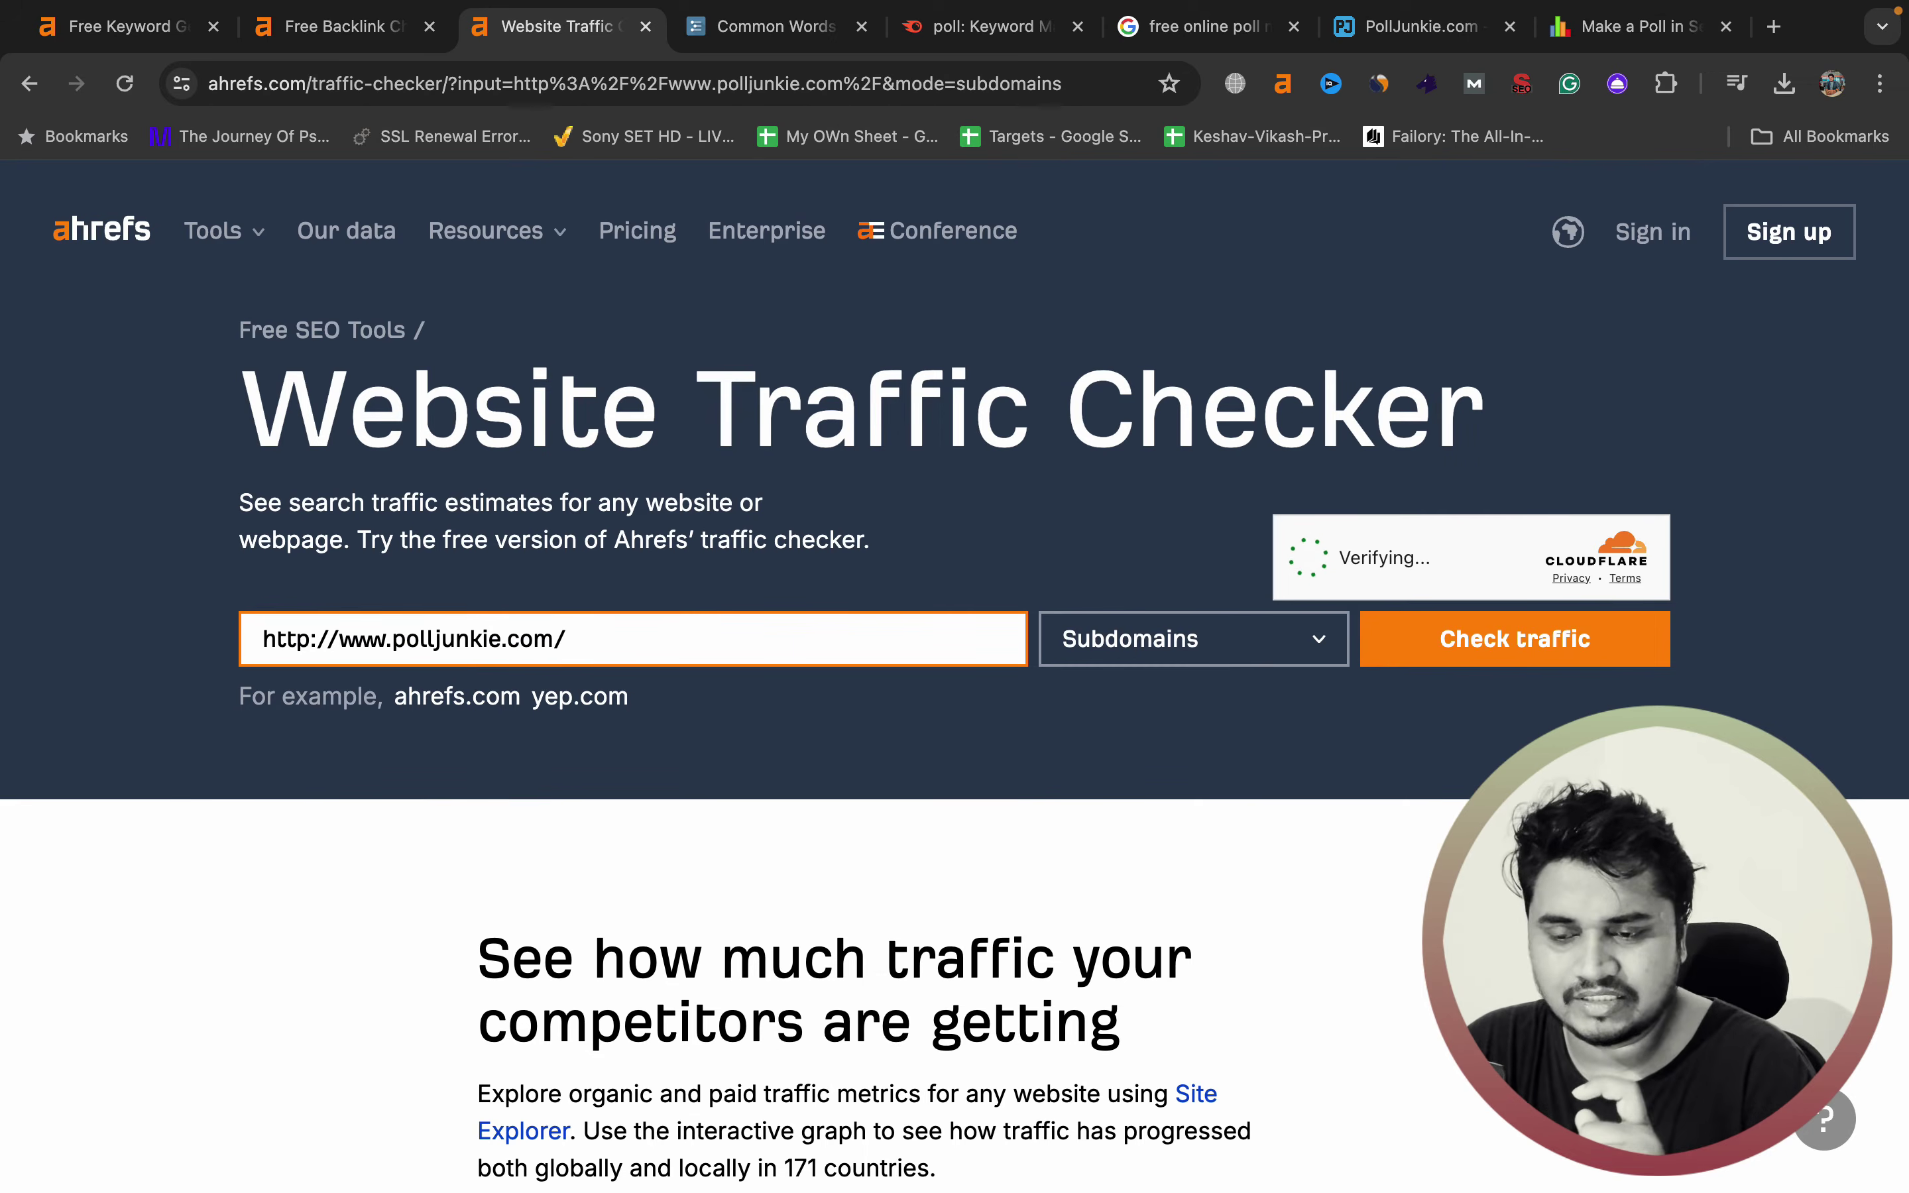
{"action": "key", "text": "super+6"}
{"action": "scroll", "coordinate": [1088, 584], "scroll_direction": "down", "scroll_amount": 3}
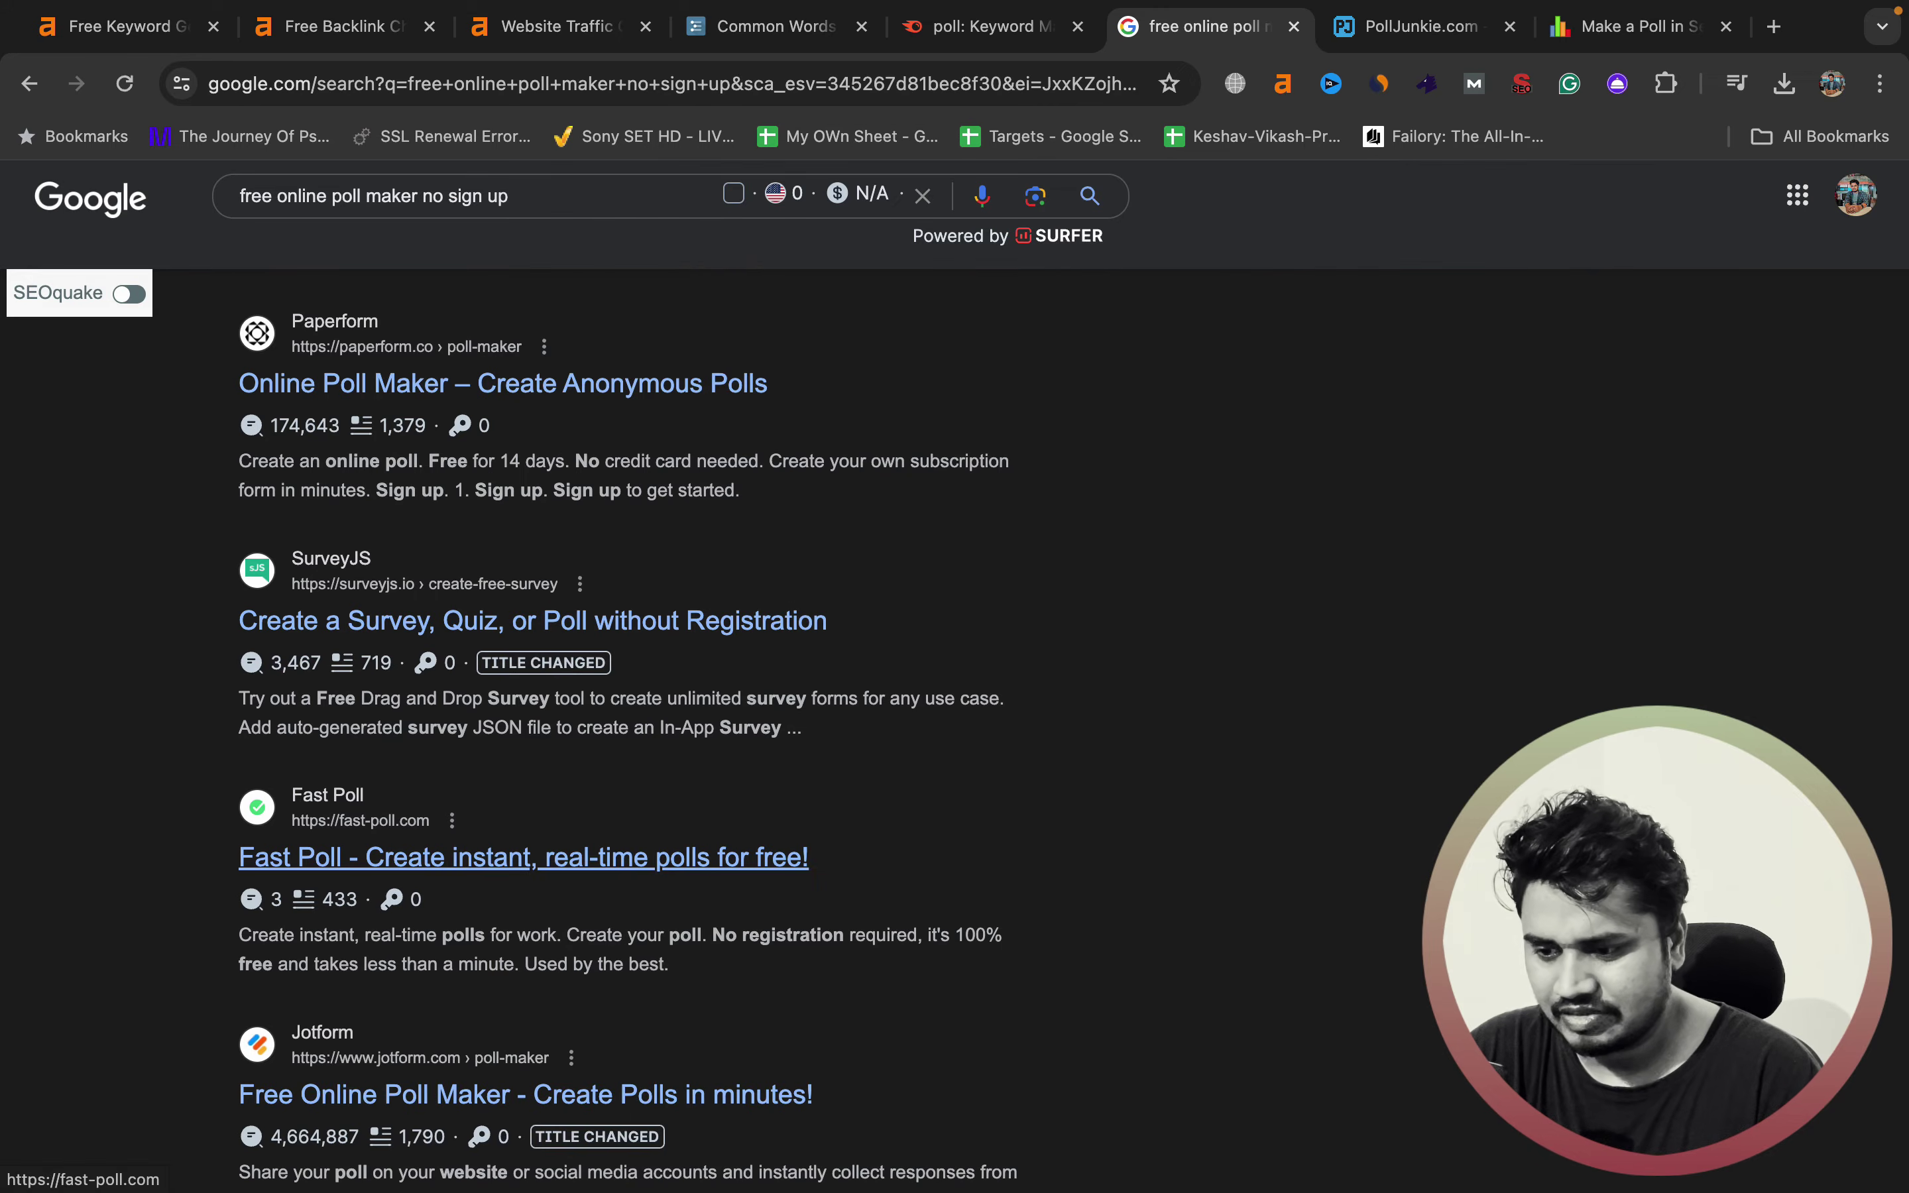
{"action": "left_click", "coordinate": [473, 853]}
{"action": "key", "text": "super+2"}
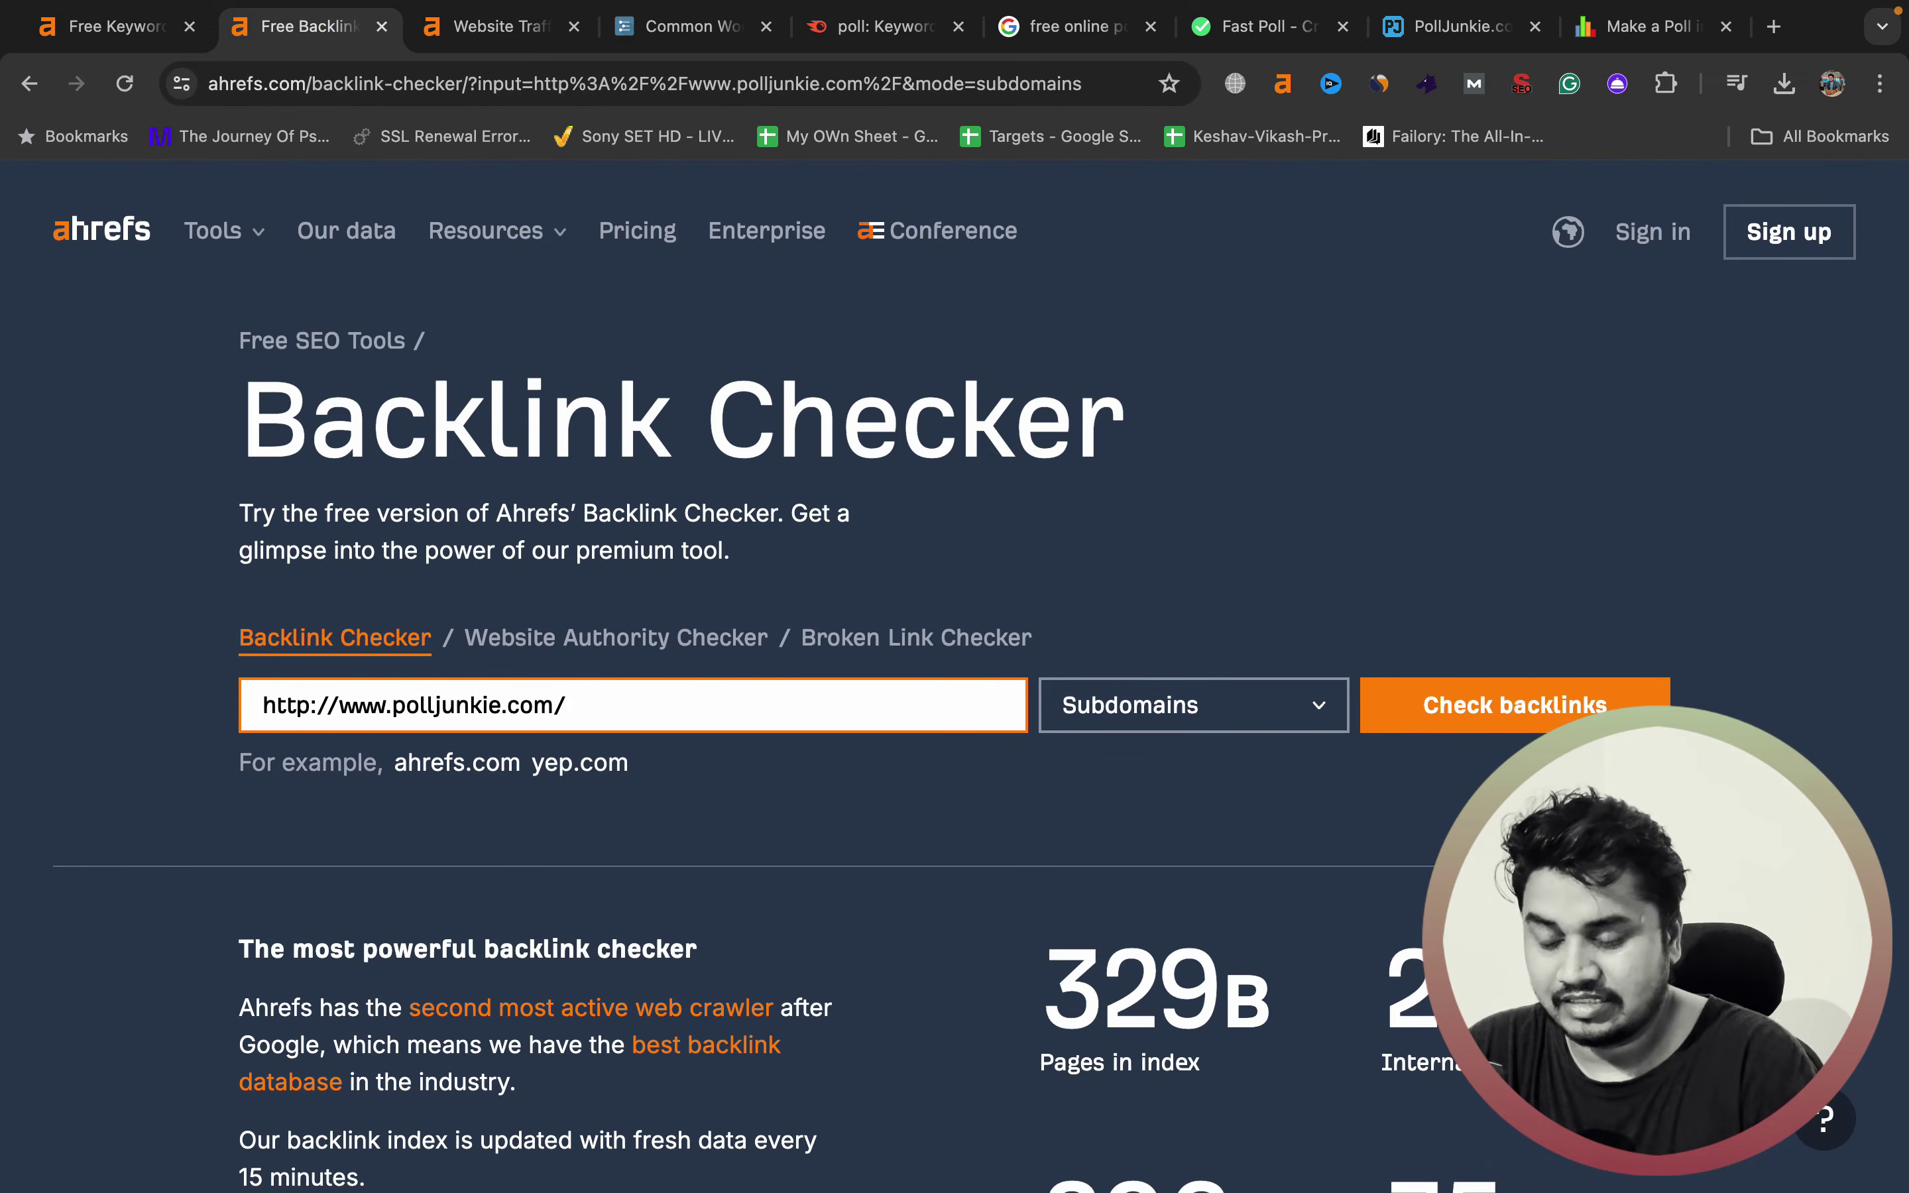
{"action": "key", "text": "super+a"}
{"action": "type", "text": "https://fast-poll.com/"}
{"action": "key", "text": "Return"}
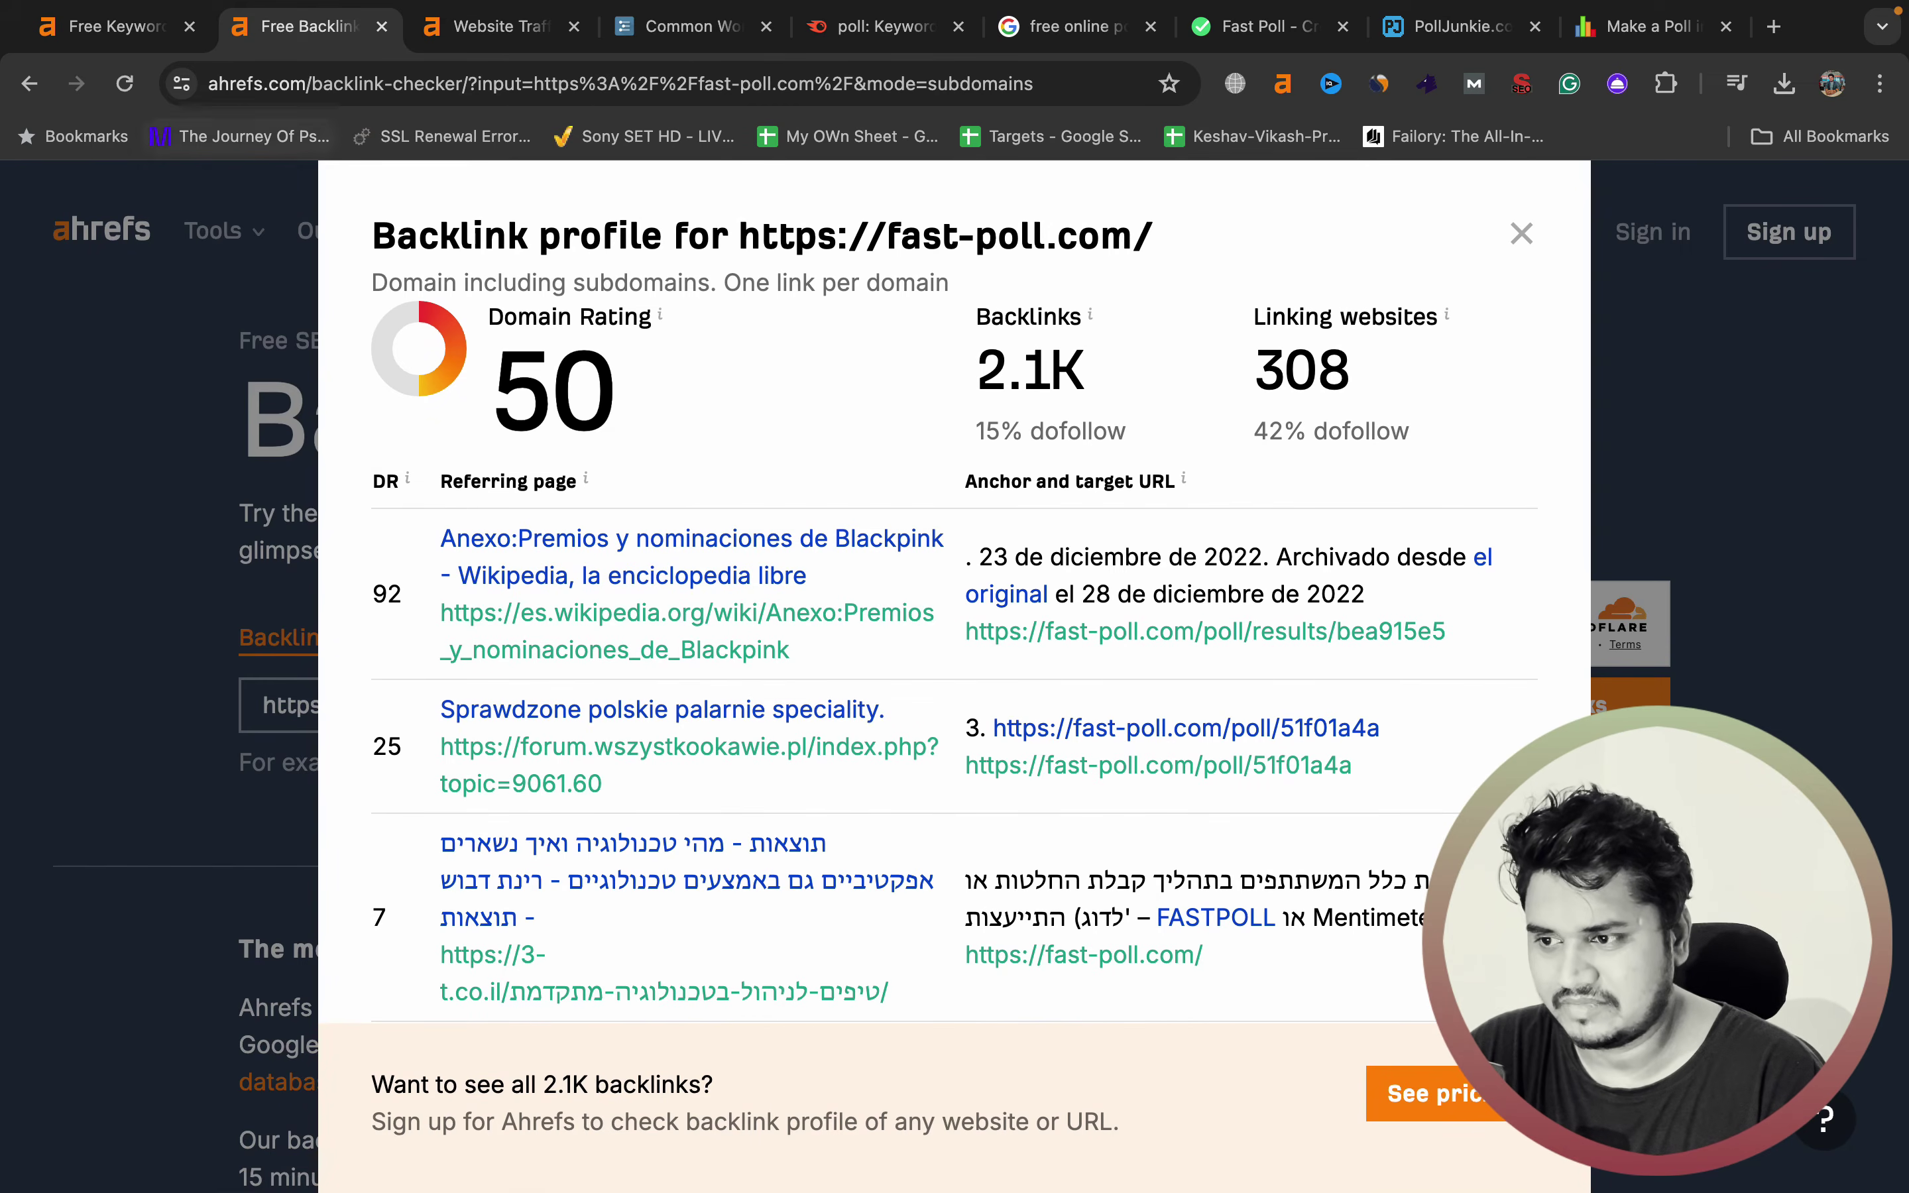
- Check the organic traffic of fast-poll.com in Ahrefs and search Google for its top keyword "qr code poll generator"
{"action": "left_click", "coordinate": [110, 26]}
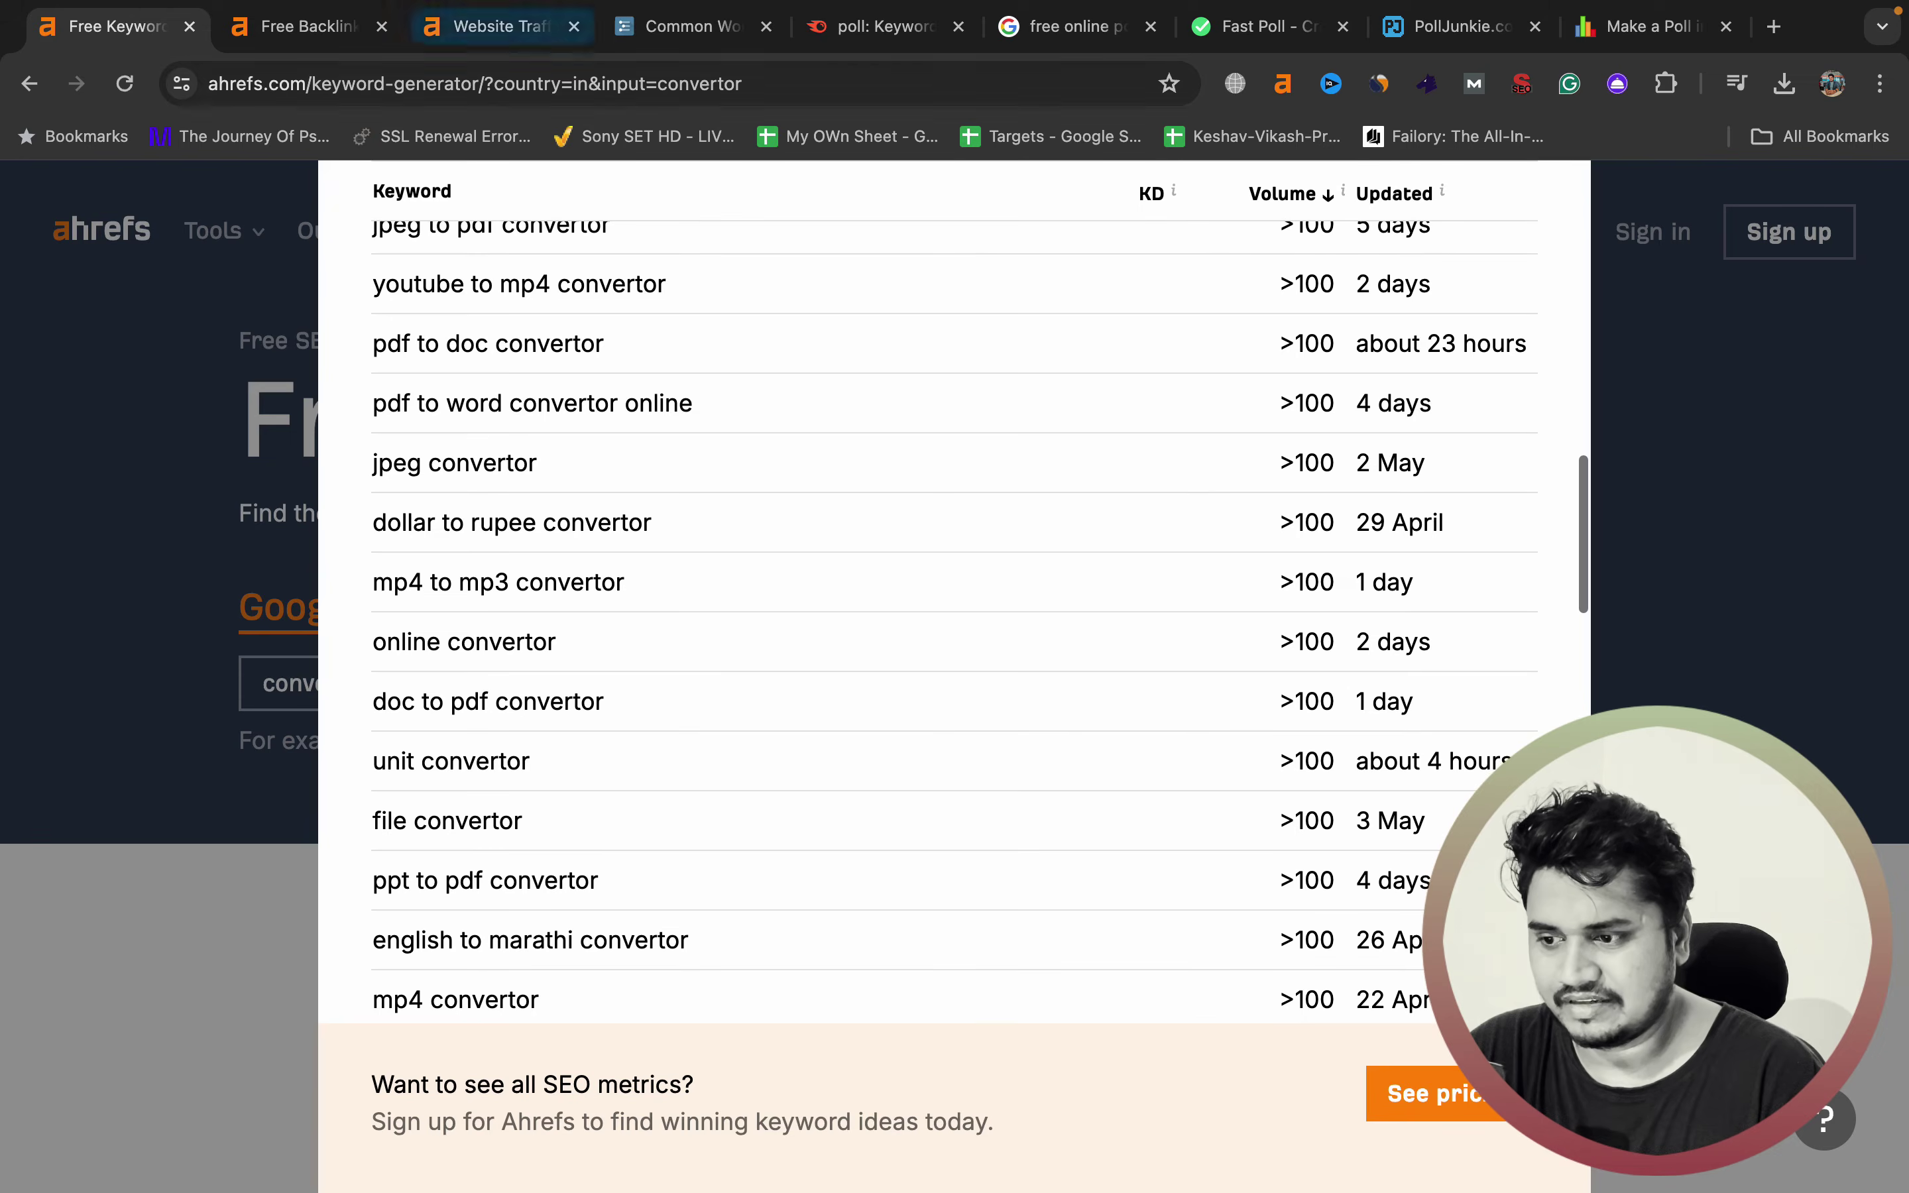
{"action": "key", "text": "super+3"}
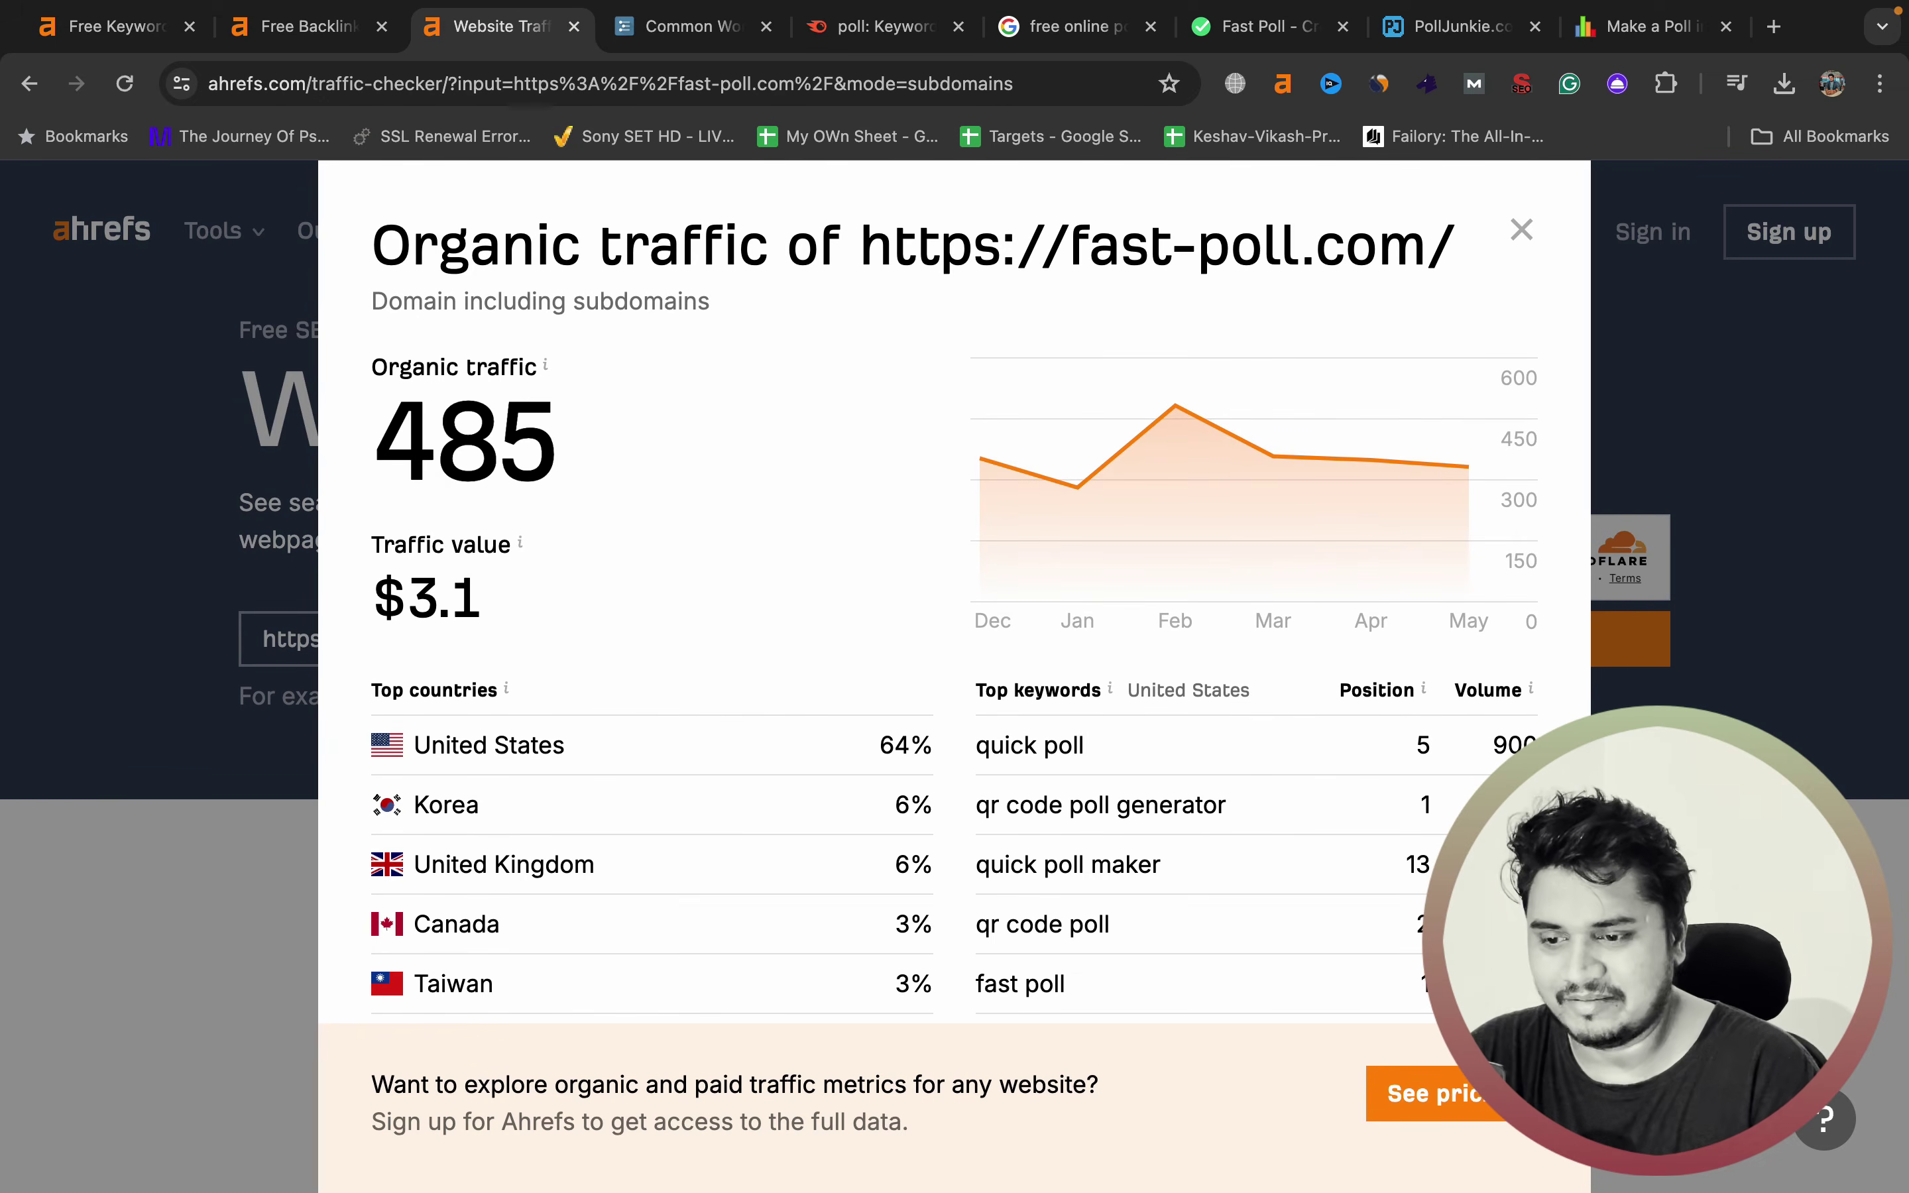
{"action": "left_click_drag", "start_coordinate": [1228, 804], "coordinate": [976, 804]}
{"action": "right_click", "coordinate": [1093, 803]}
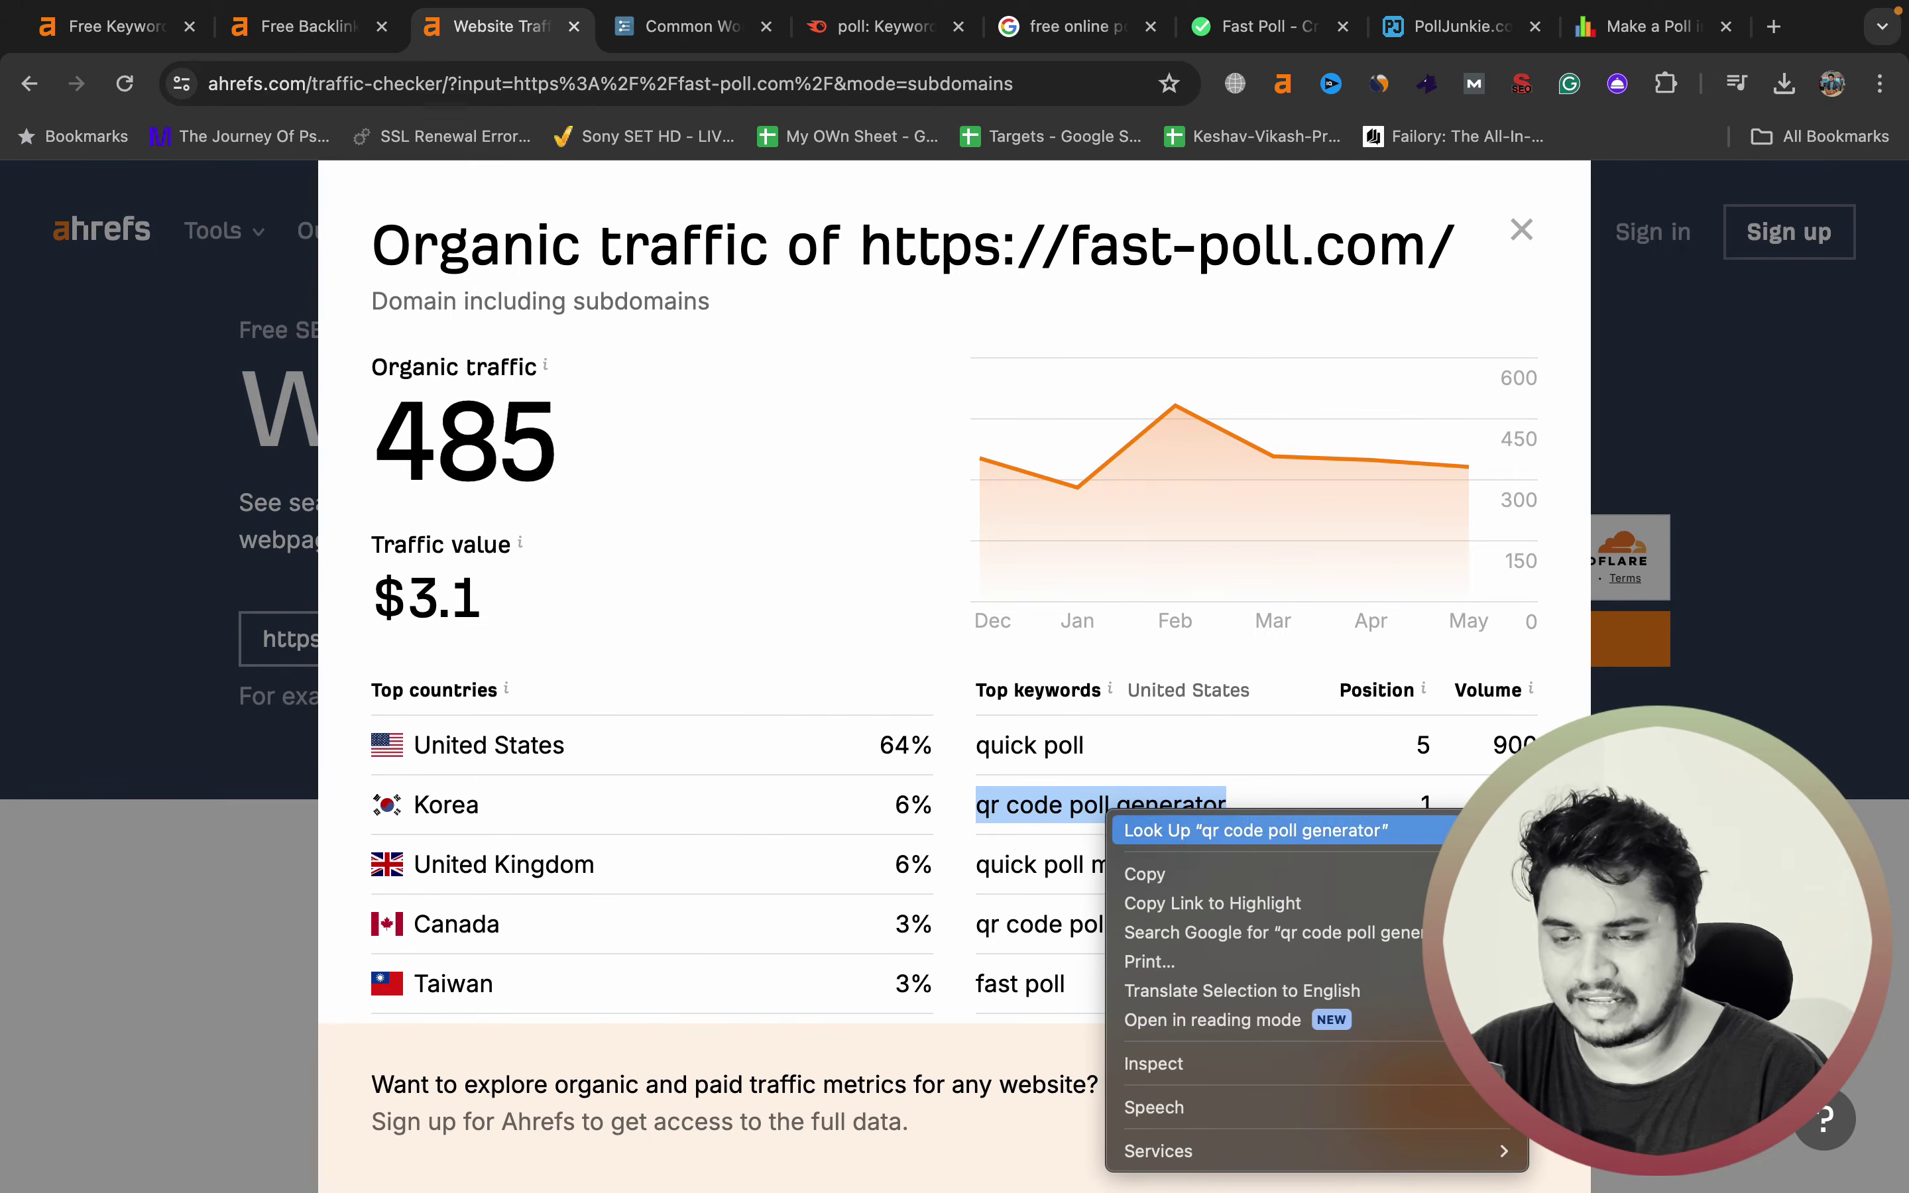
{"action": "left_click", "coordinate": [1183, 933]}
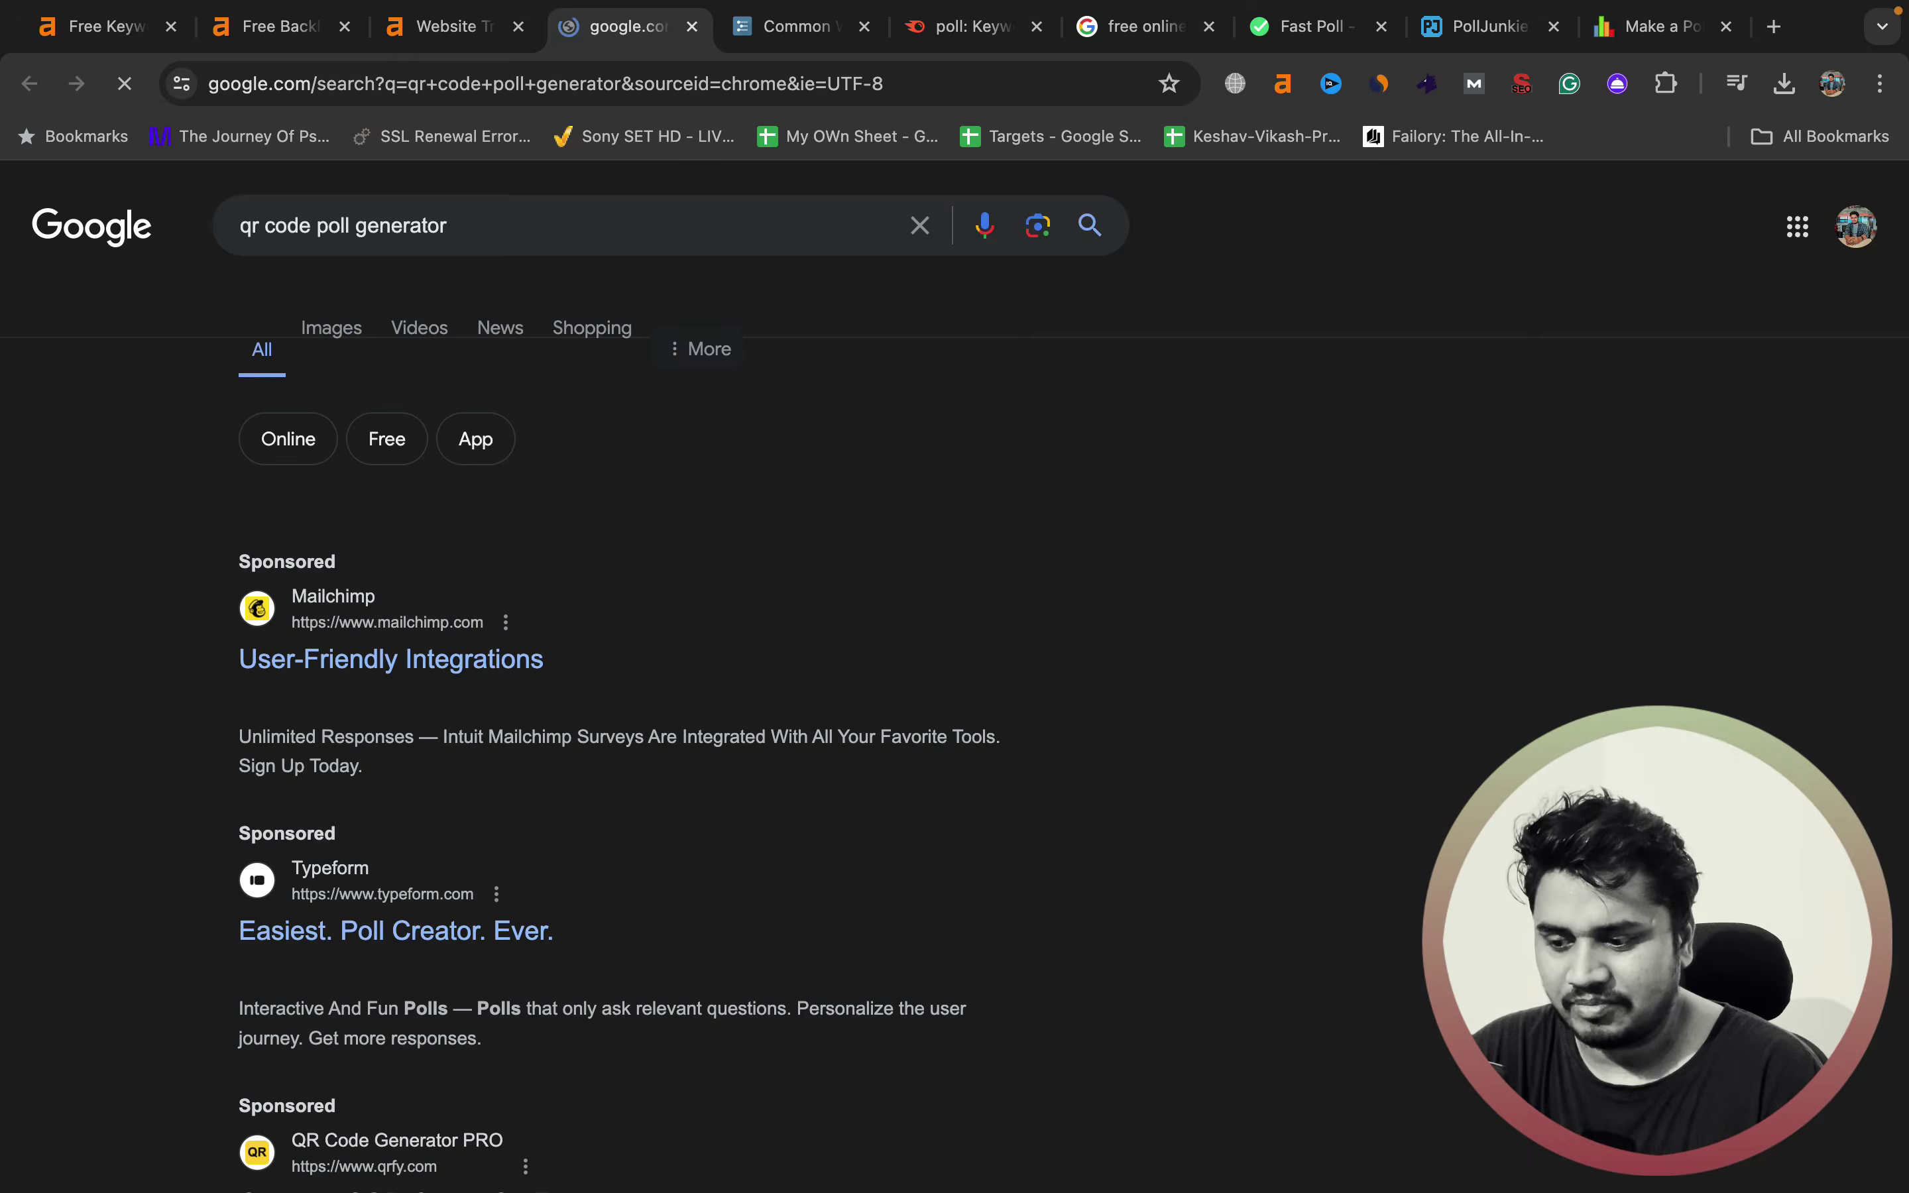
- Open SurveySparrow's QR Code Generator result in a separate tab and review the remaining competitors for "qr code poll generator"
{"action": "scroll", "coordinate": [355, 527], "scroll_direction": "down", "scroll_amount": 10}
{"action": "right_click", "coordinate": [370, 527]}
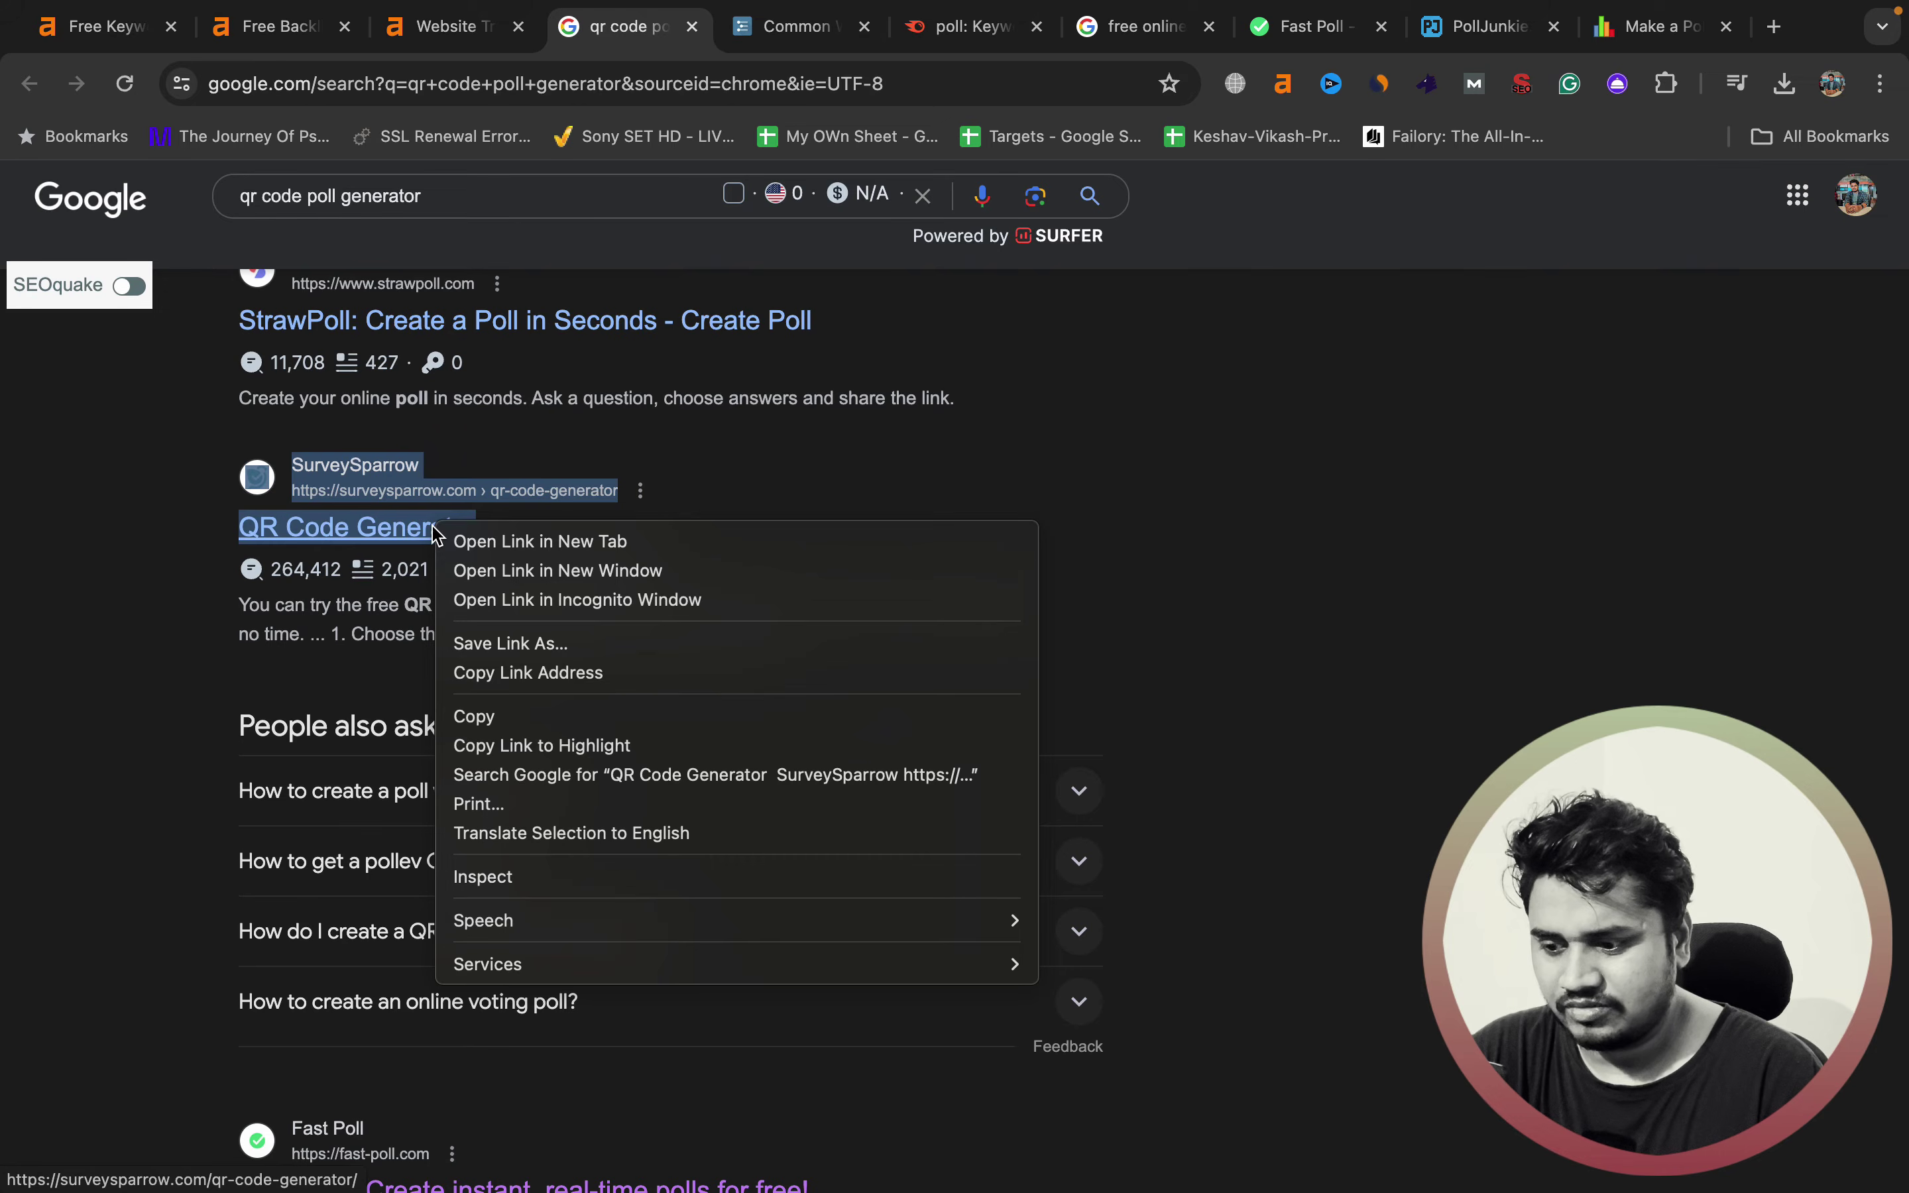
{"action": "left_click", "coordinate": [511, 542]}
{"action": "scroll", "coordinate": [631, 710], "scroll_direction": "down", "scroll_amount": 10}
{"action": "scroll", "coordinate": [631, 710], "scroll_direction": "down", "scroll_amount": 3}
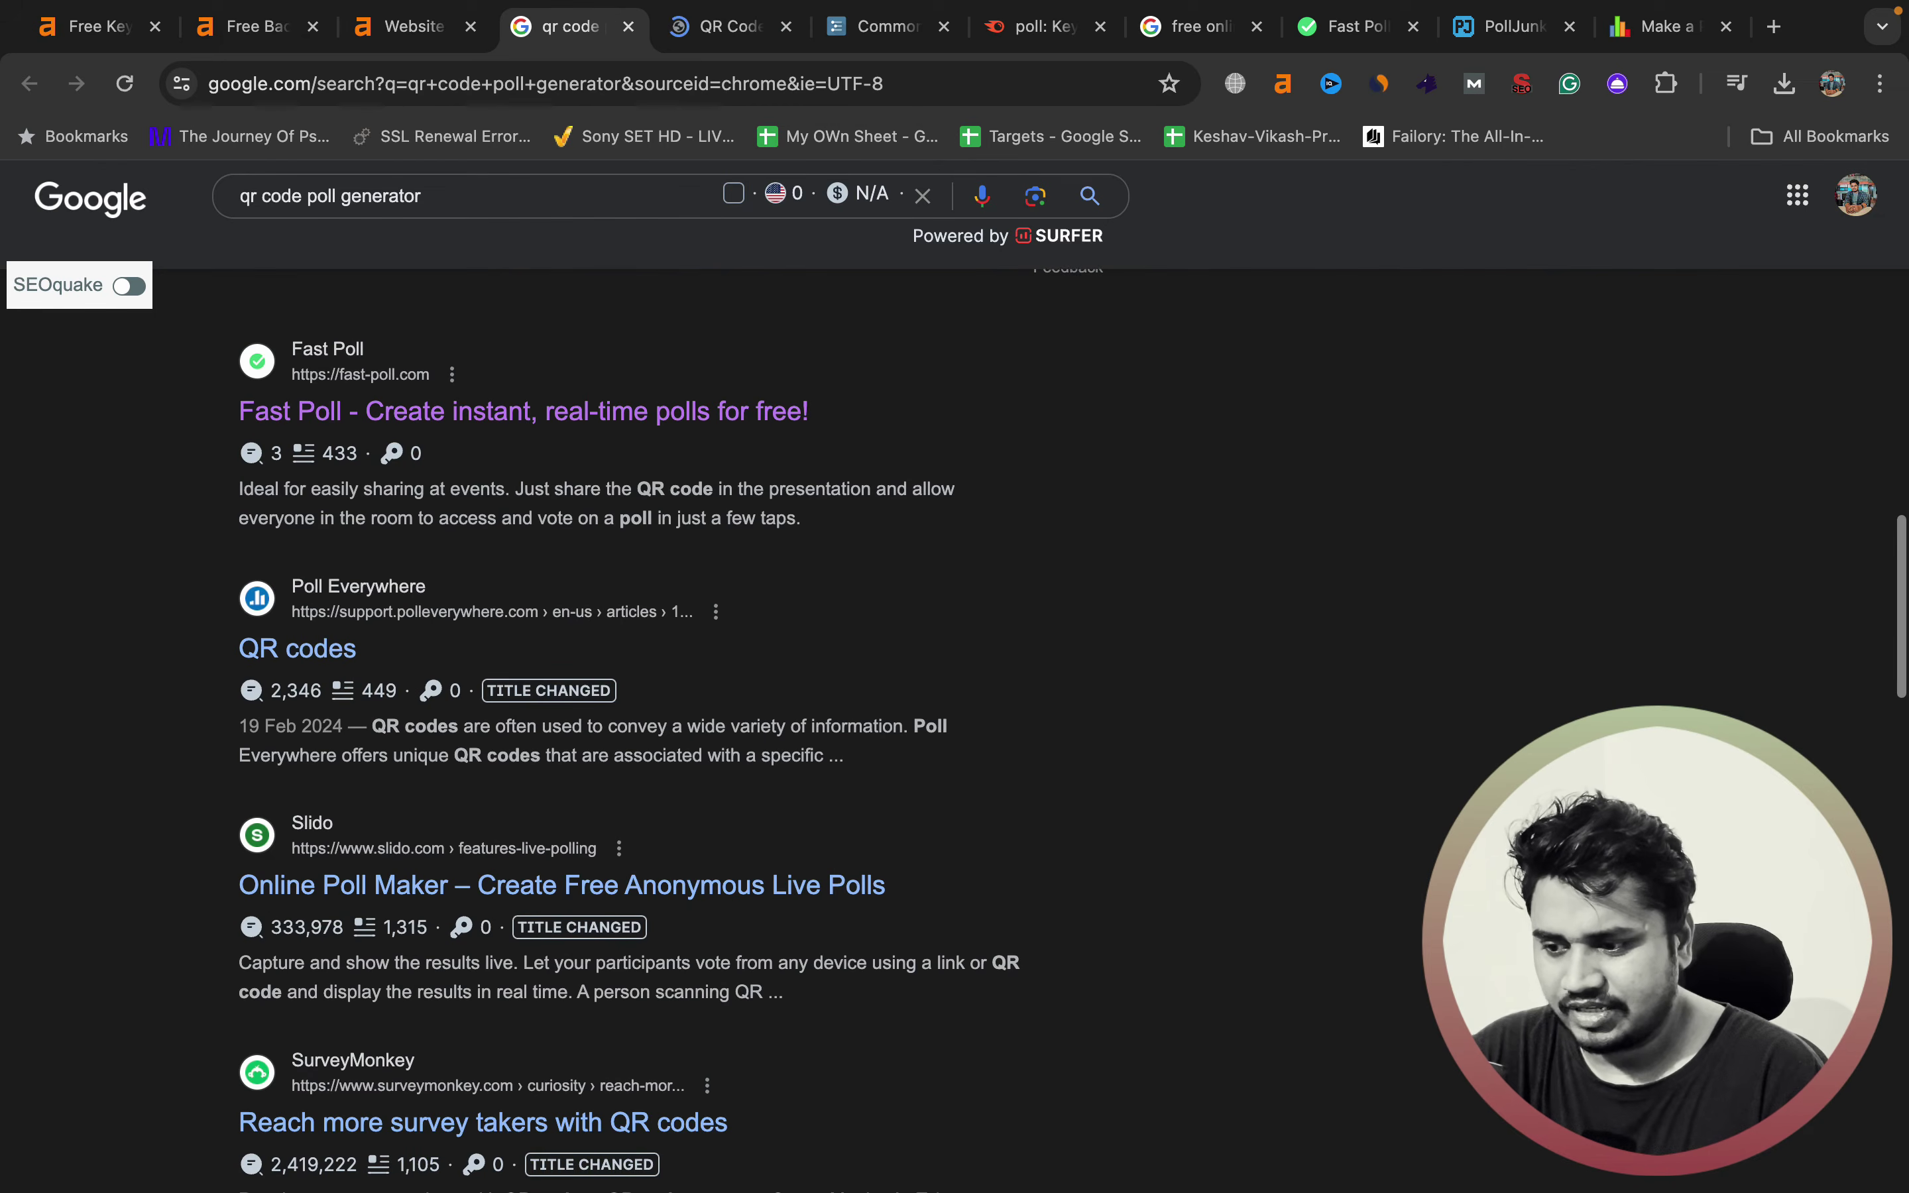
{"action": "scroll", "coordinate": [631, 710], "scroll_direction": "down", "scroll_amount": 2}
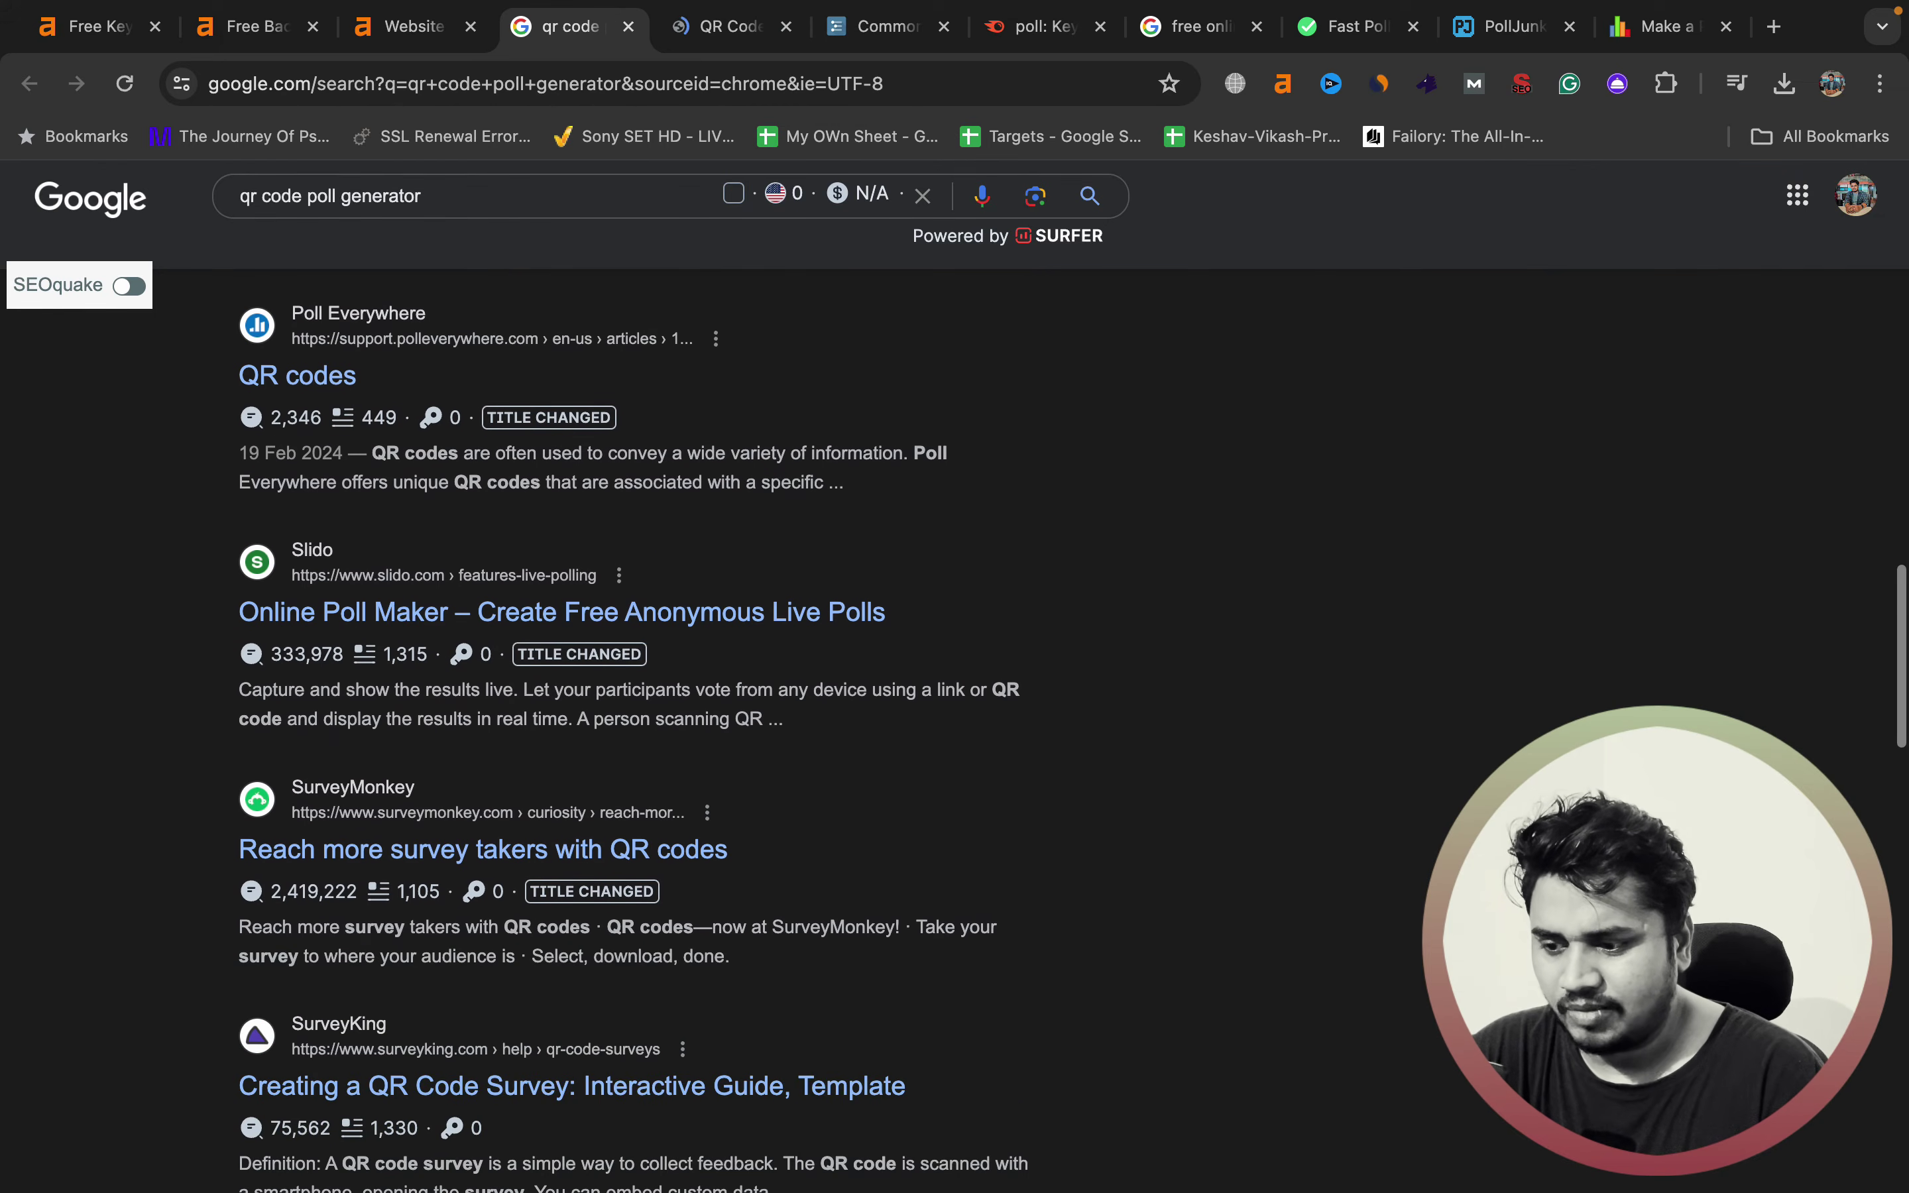
{"action": "scroll", "coordinate": [631, 709], "scroll_direction": "down", "scroll_amount": 2}
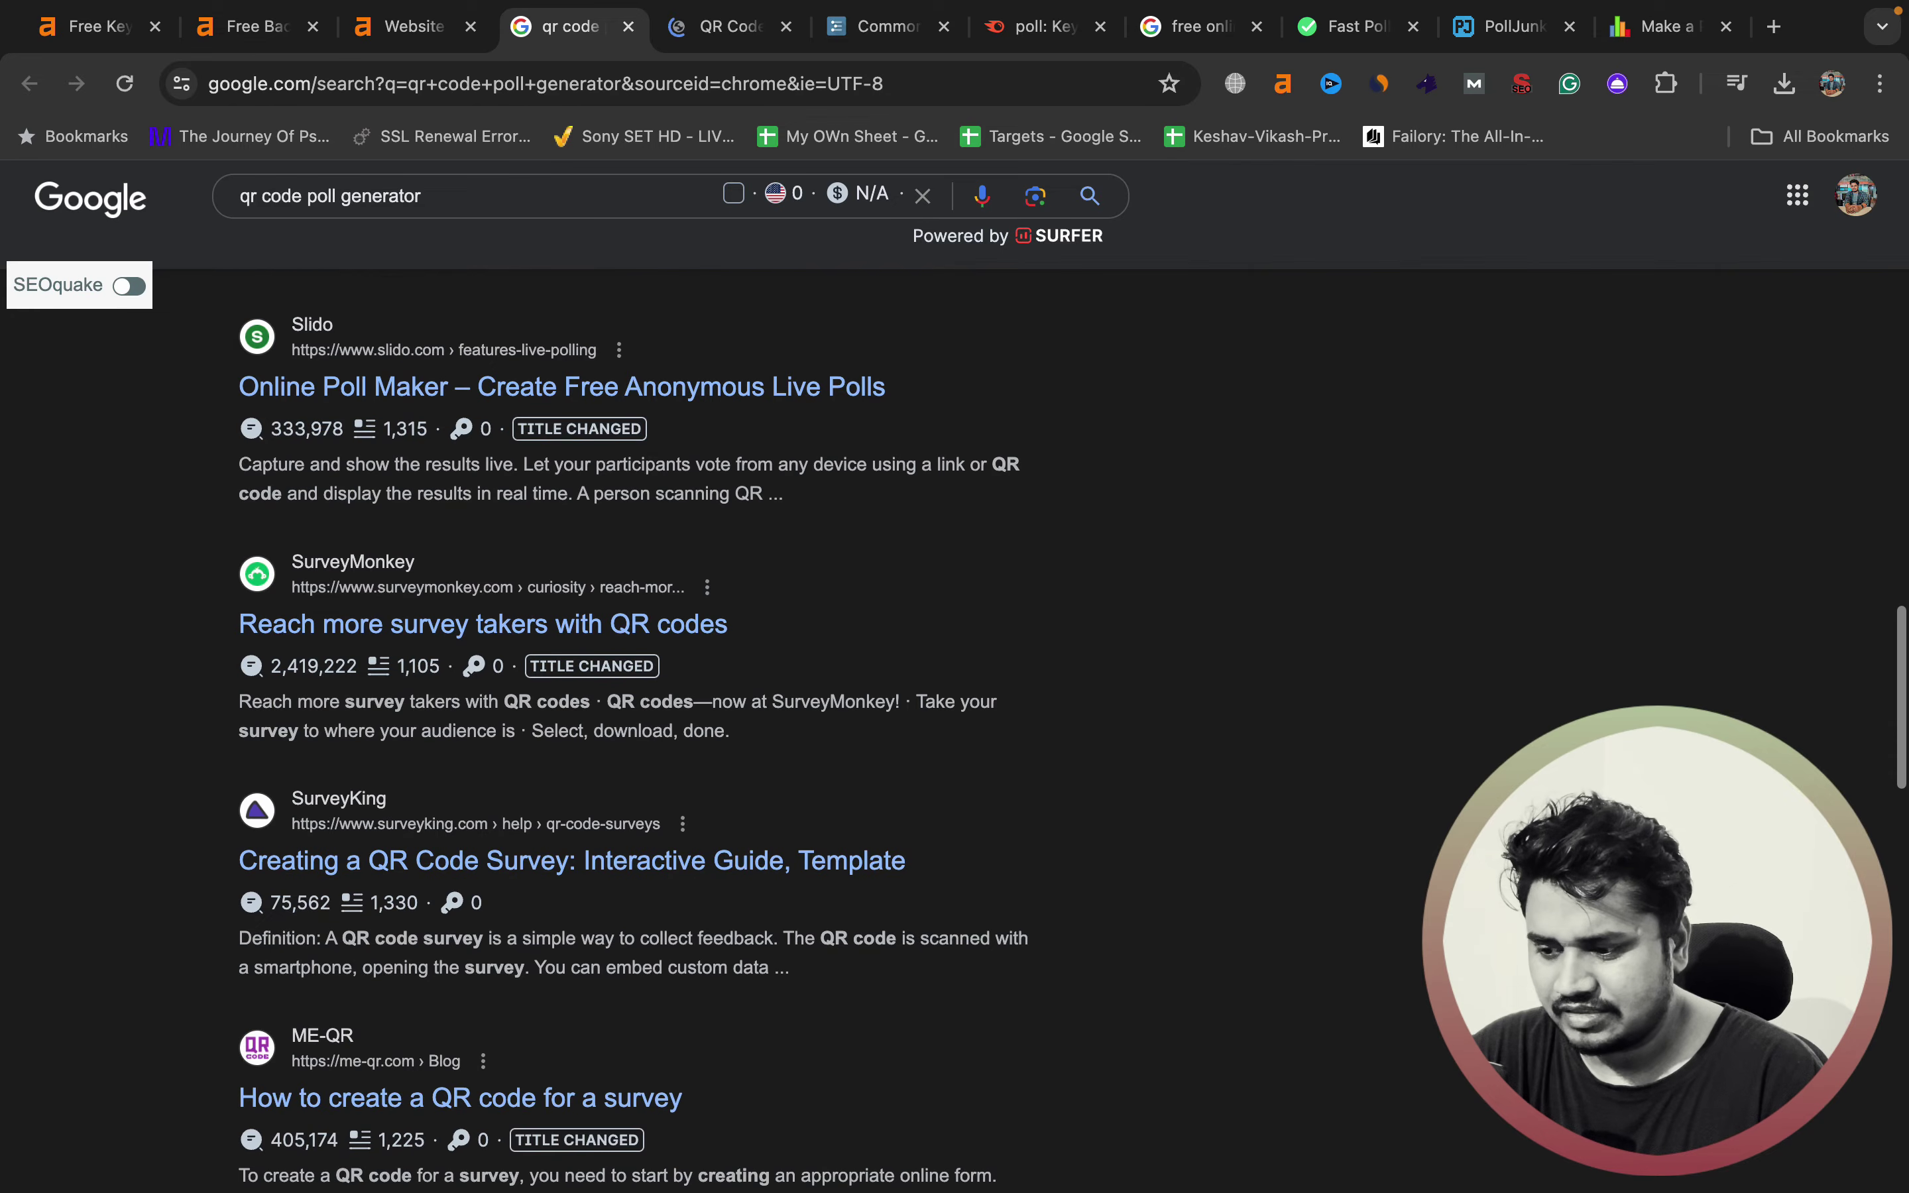
{"action": "scroll", "coordinate": [473, 734], "scroll_direction": "down", "scroll_amount": 3}
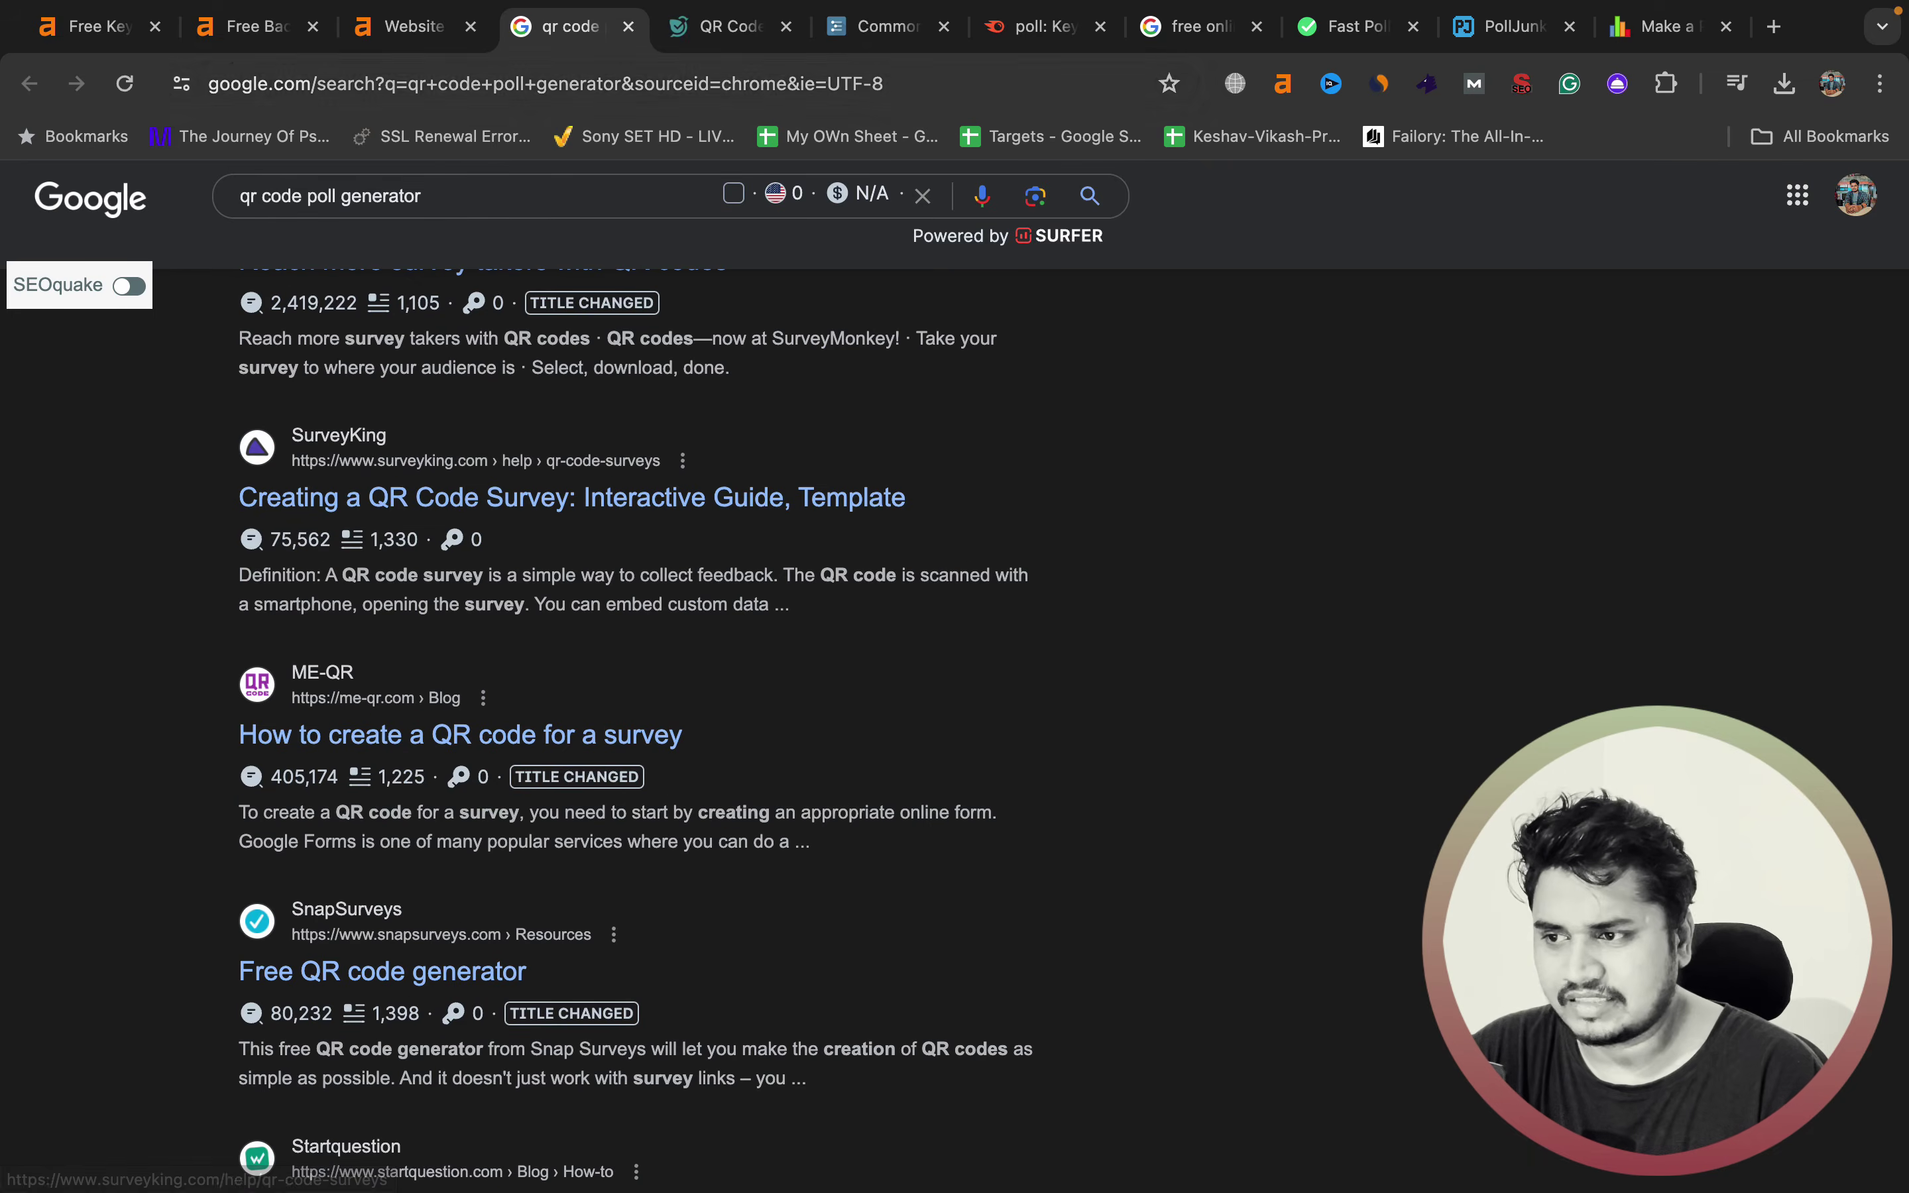
- Look through SurveySparrow's QR code generator page, then close it
{"action": "key", "text": "ctrl+Tab"}
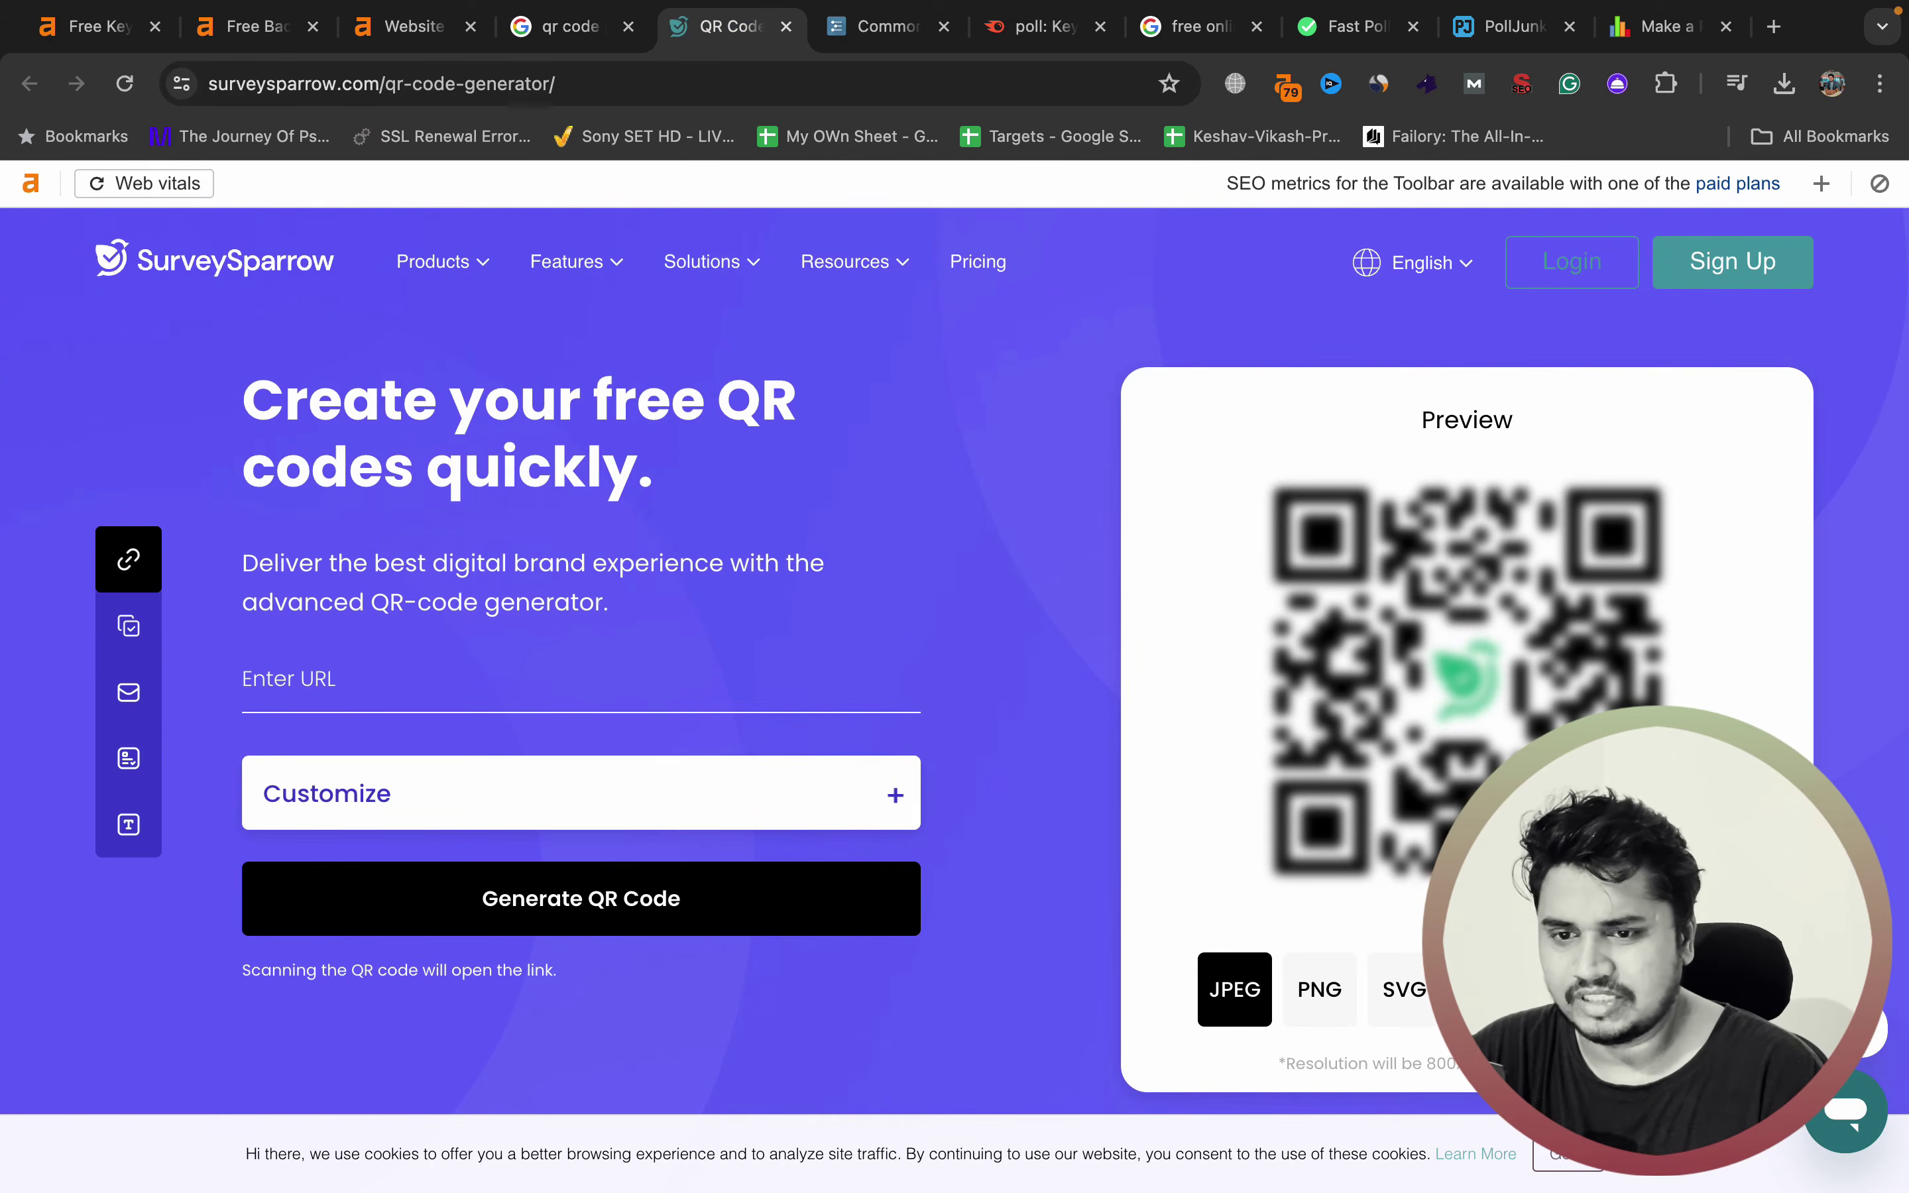
{"action": "scroll", "coordinate": [955, 631], "scroll_direction": "down", "scroll_amount": 7}
{"action": "scroll", "coordinate": [955, 631], "scroll_direction": "down", "scroll_amount": 10}
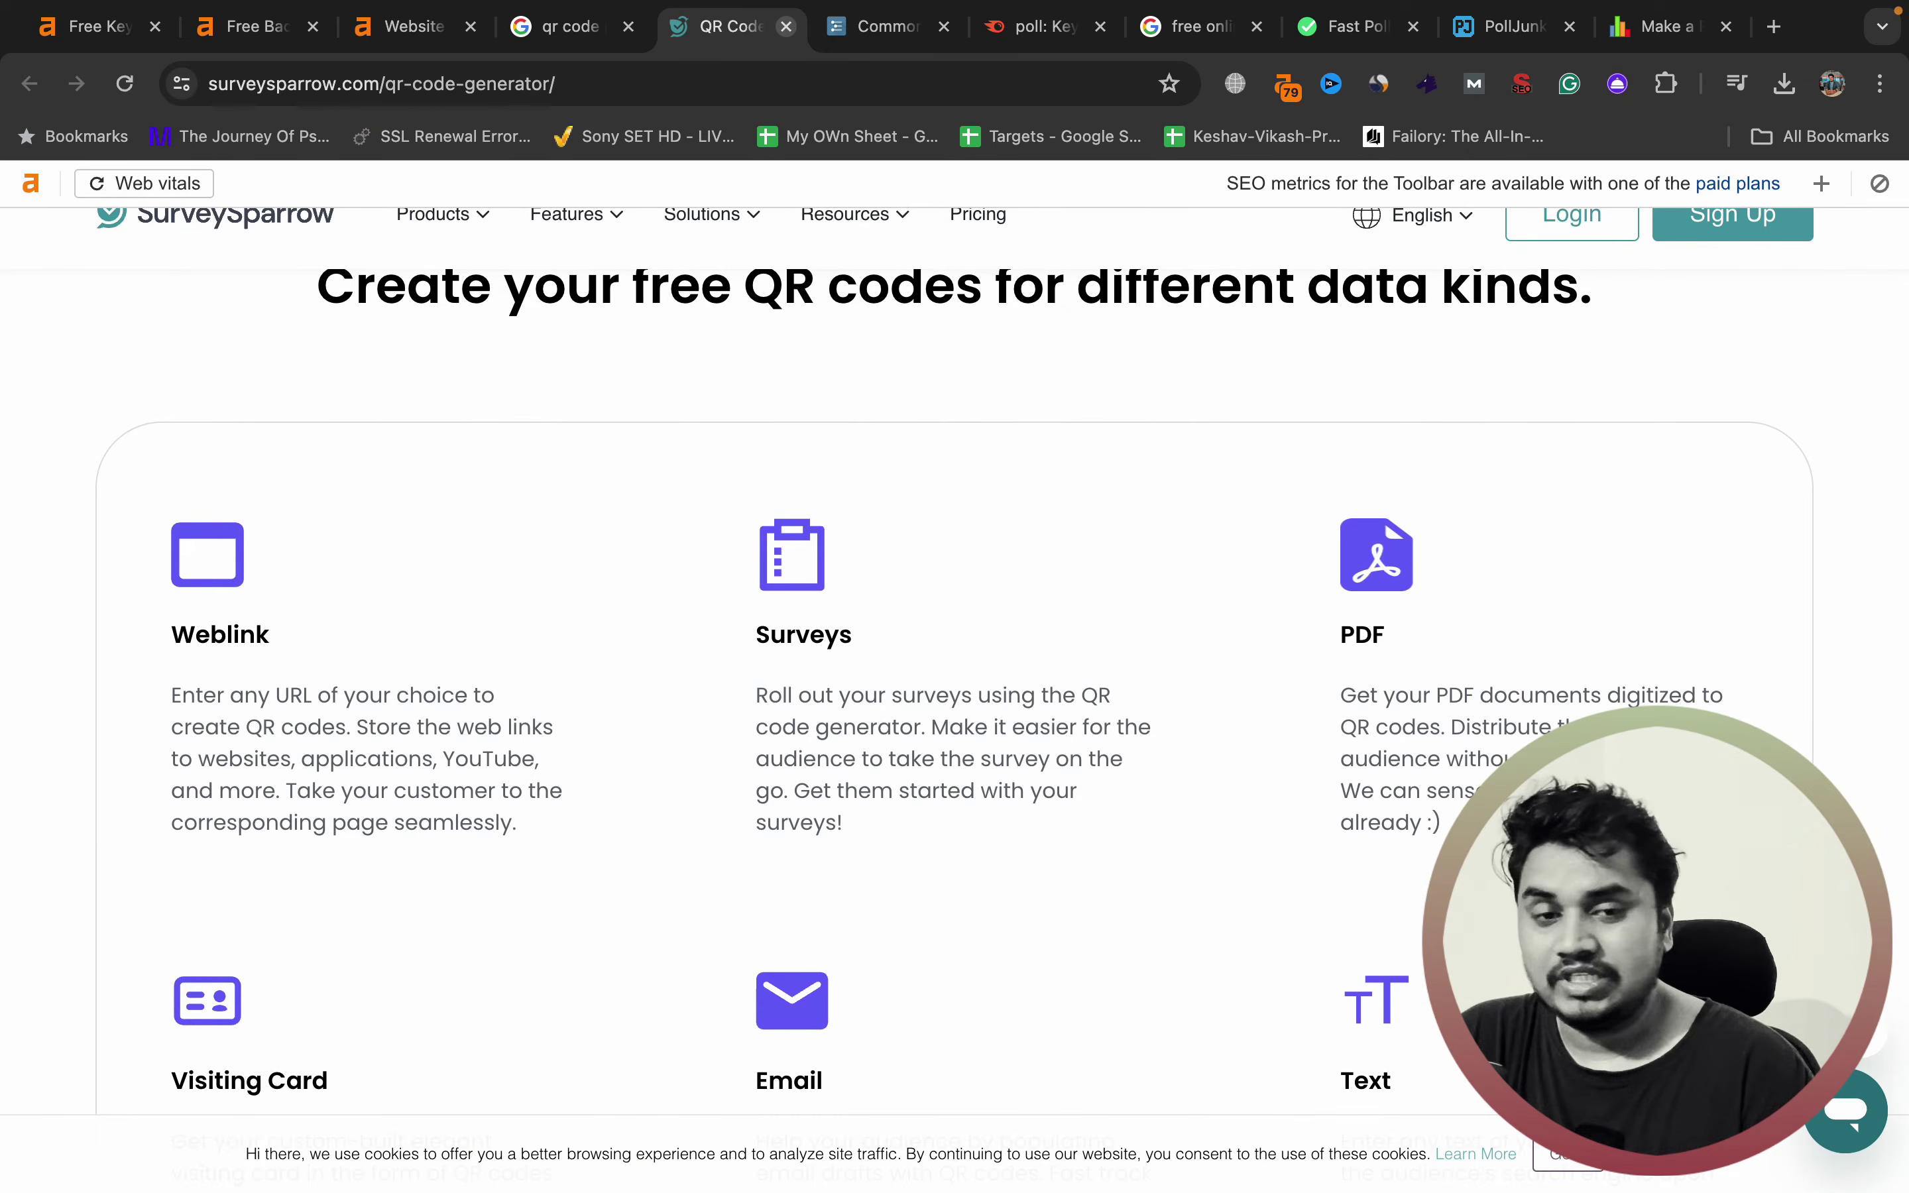
{"action": "left_click", "coordinate": [787, 26]}
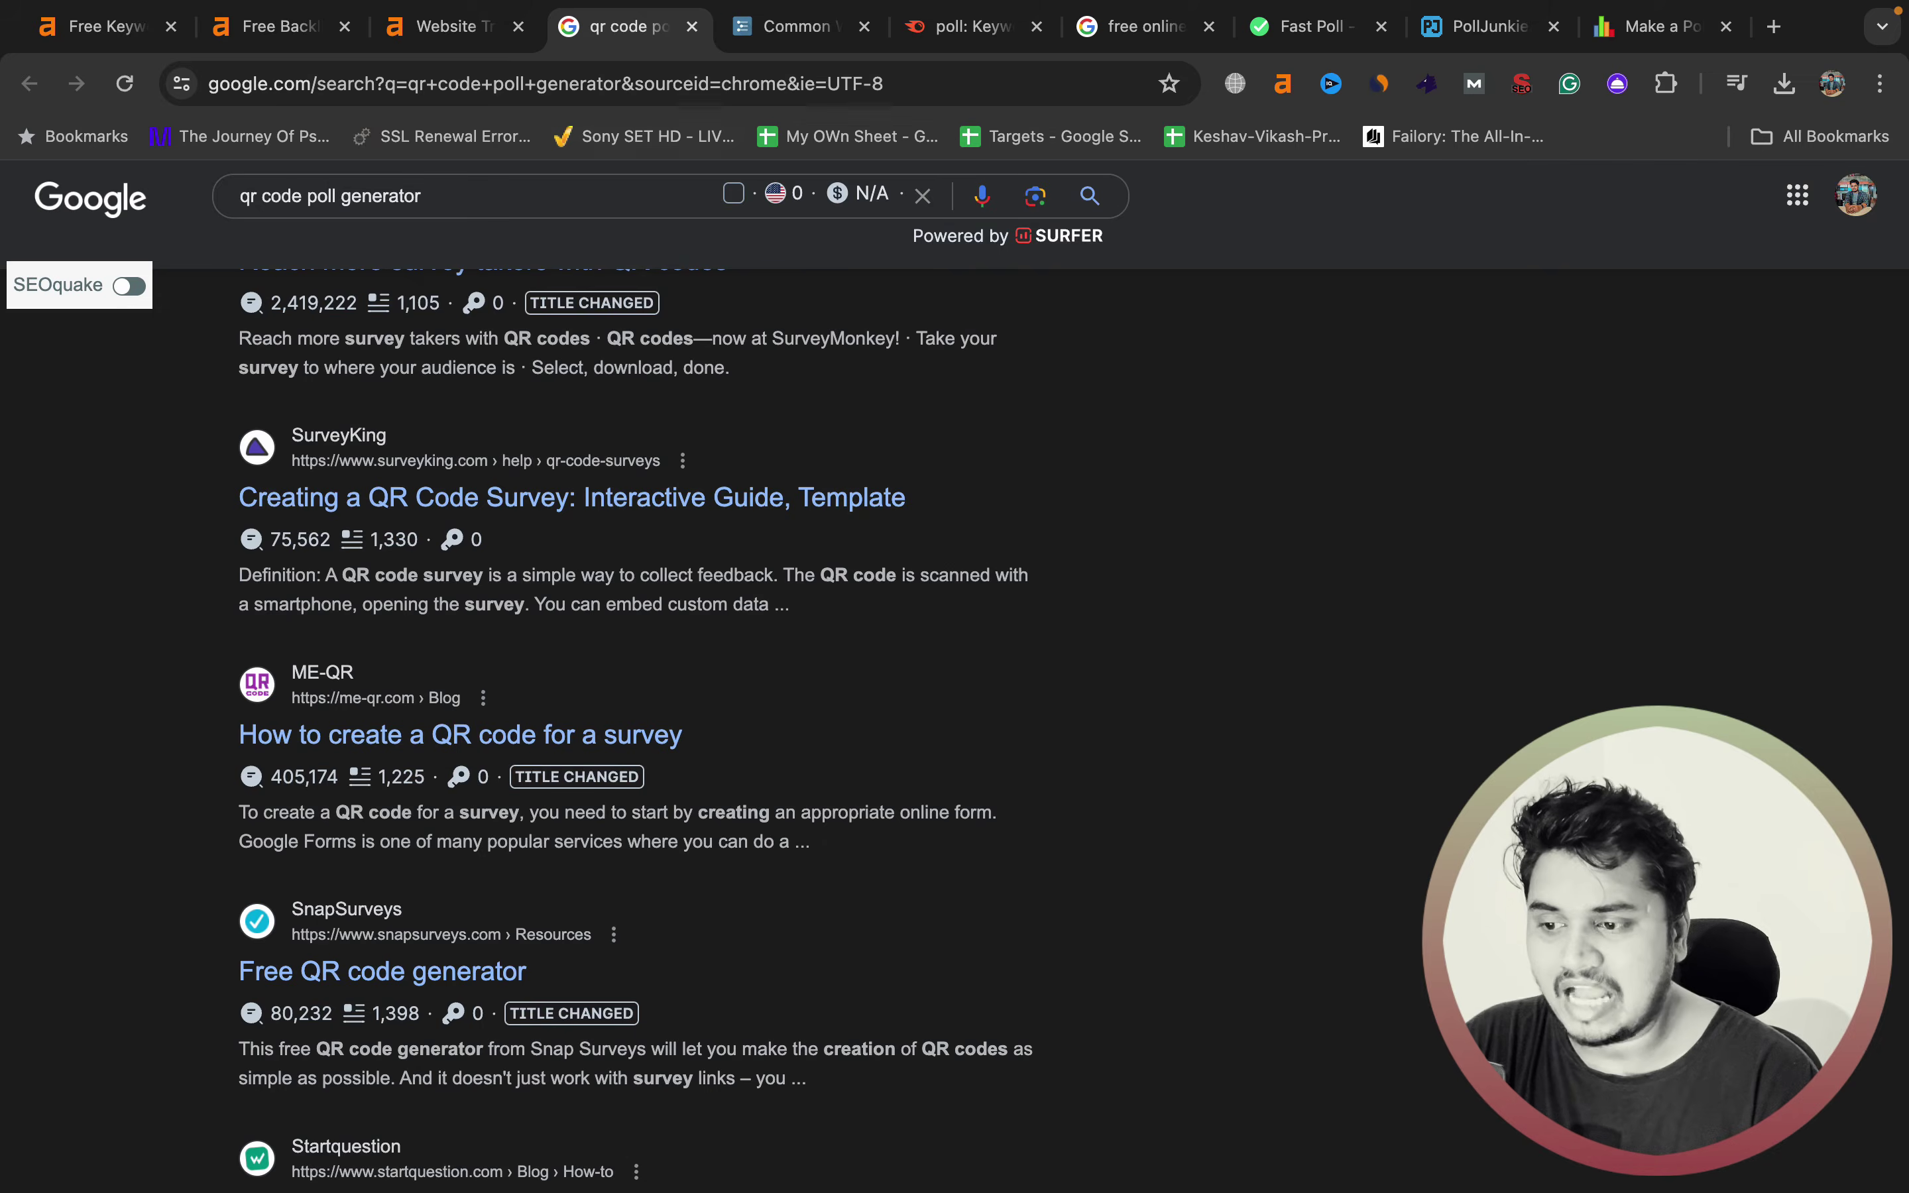
- Switch to the Workflowy notes, go up from Common Words to the Part 2 outline and open an item there
{"action": "left_click", "coordinate": [797, 26]}
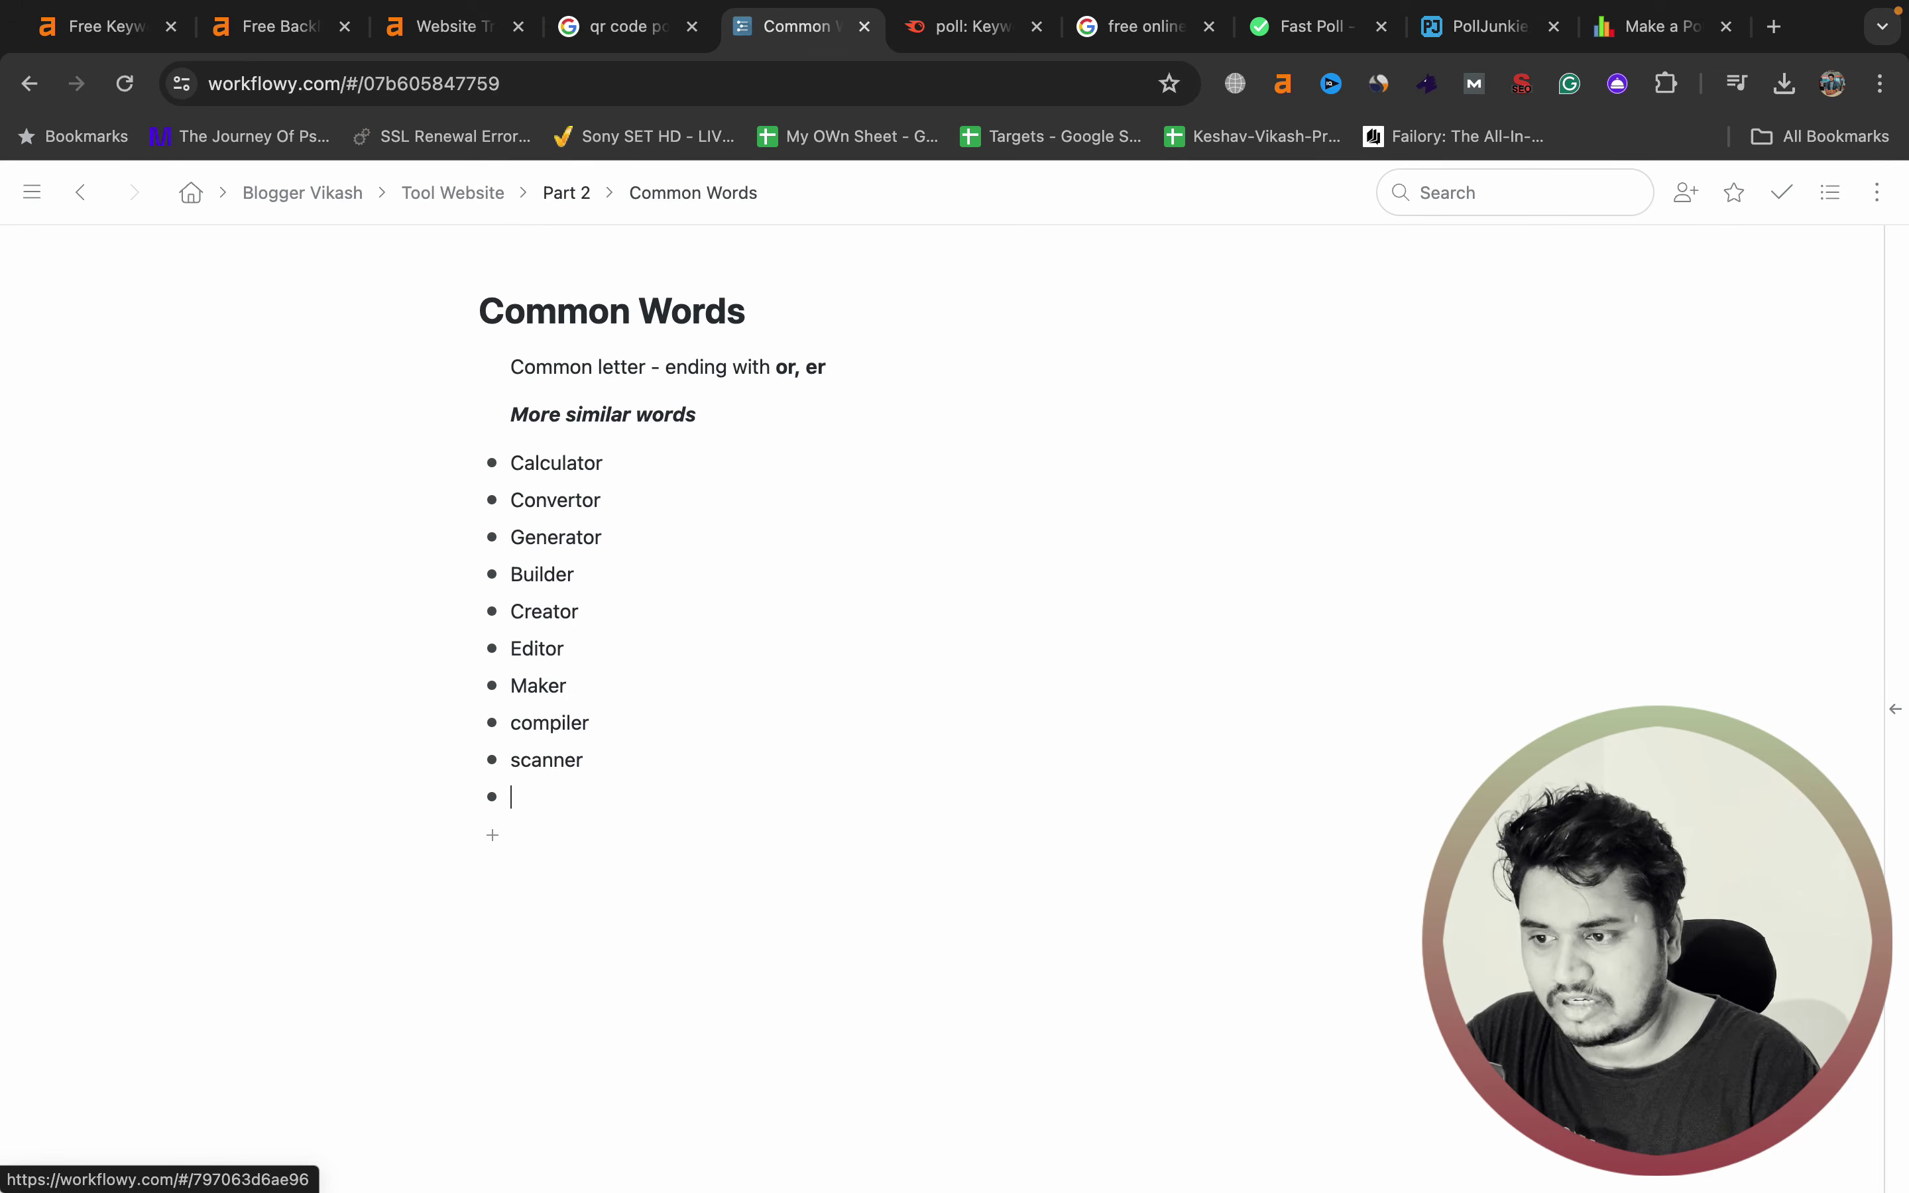
{"action": "left_click", "coordinate": [566, 192]}
{"action": "left_click", "coordinate": [491, 481]}
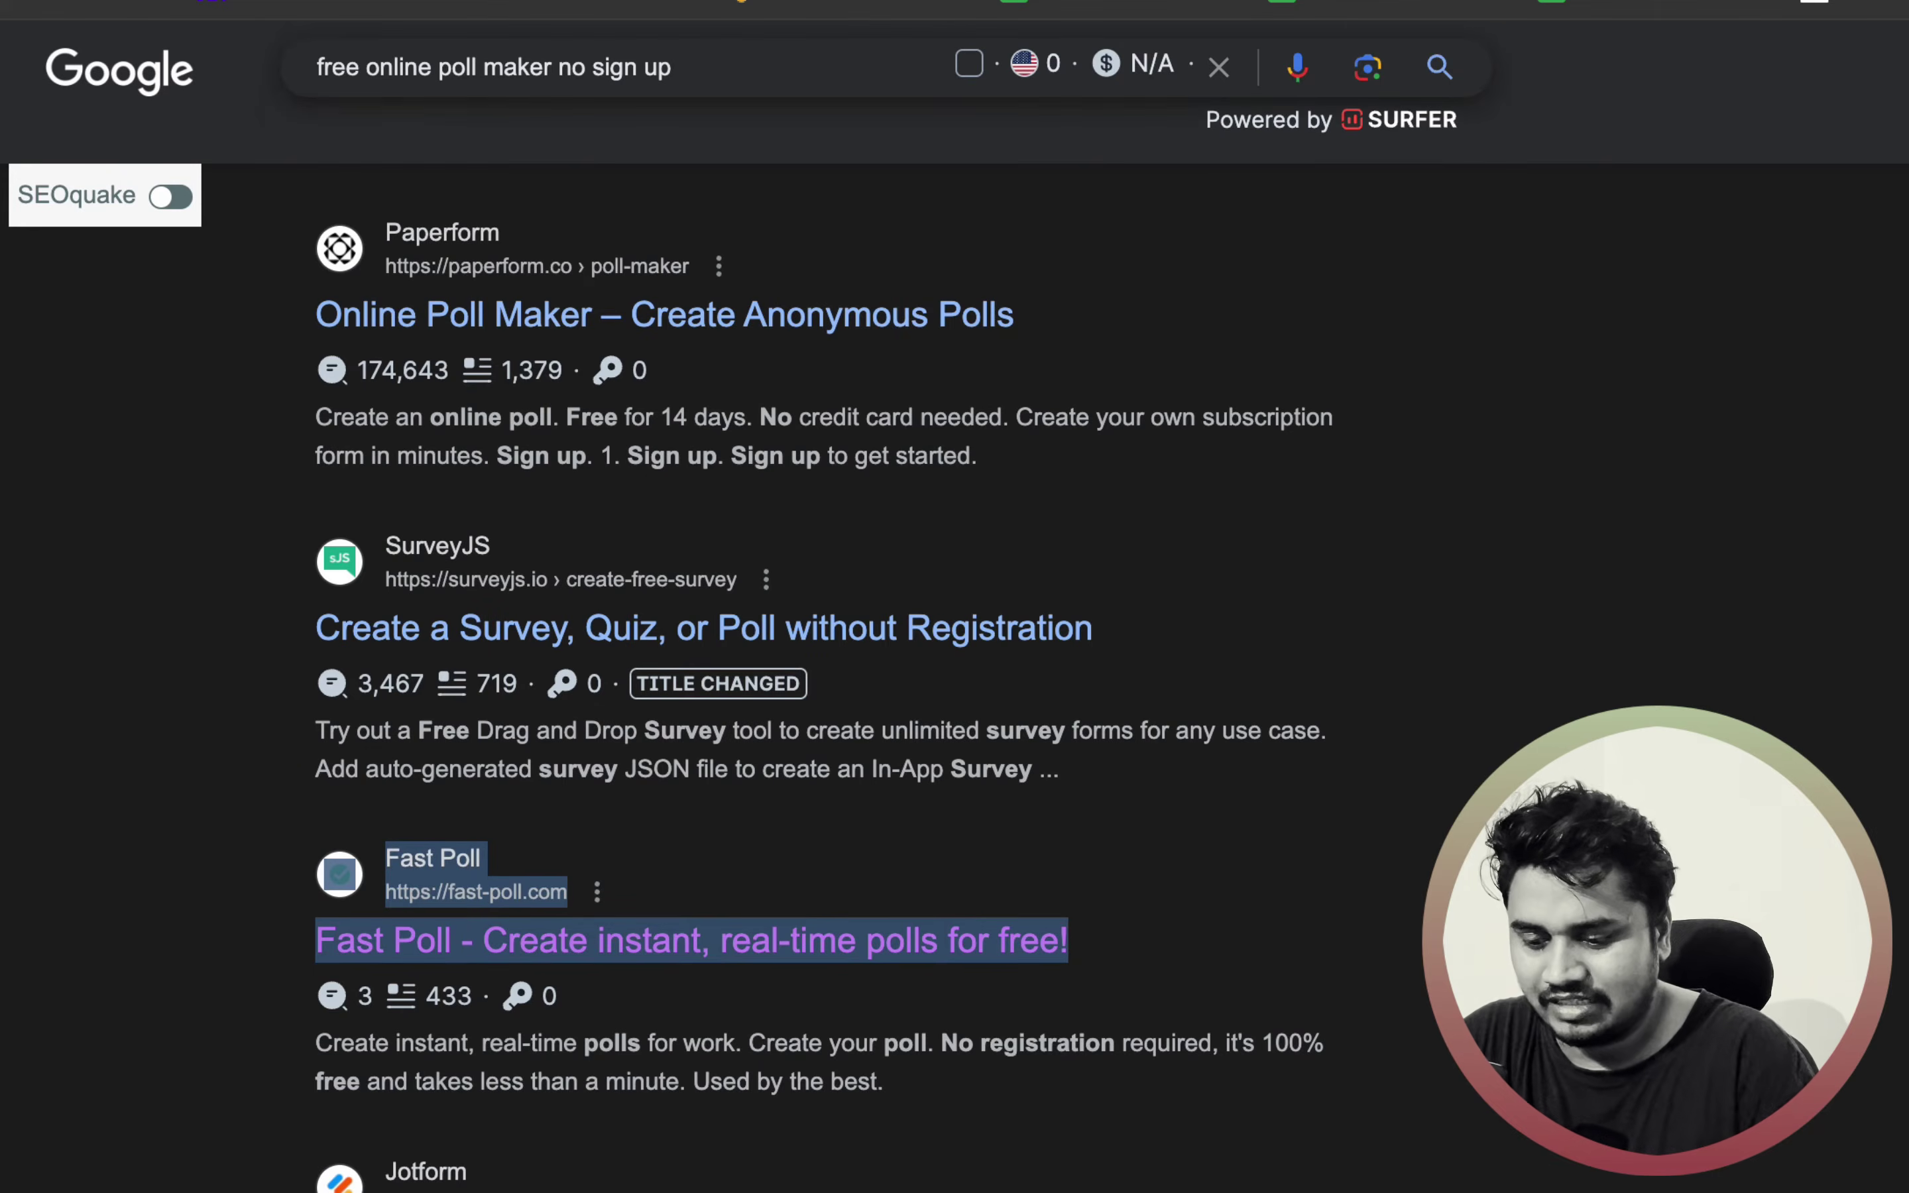
- Search Google for the suggested query "cm to inch" and look through its results page
{"action": "left_click_drag", "start_coordinate": [670, 67], "coordinate": [317, 67]}
{"action": "type", "text": "cm to"}
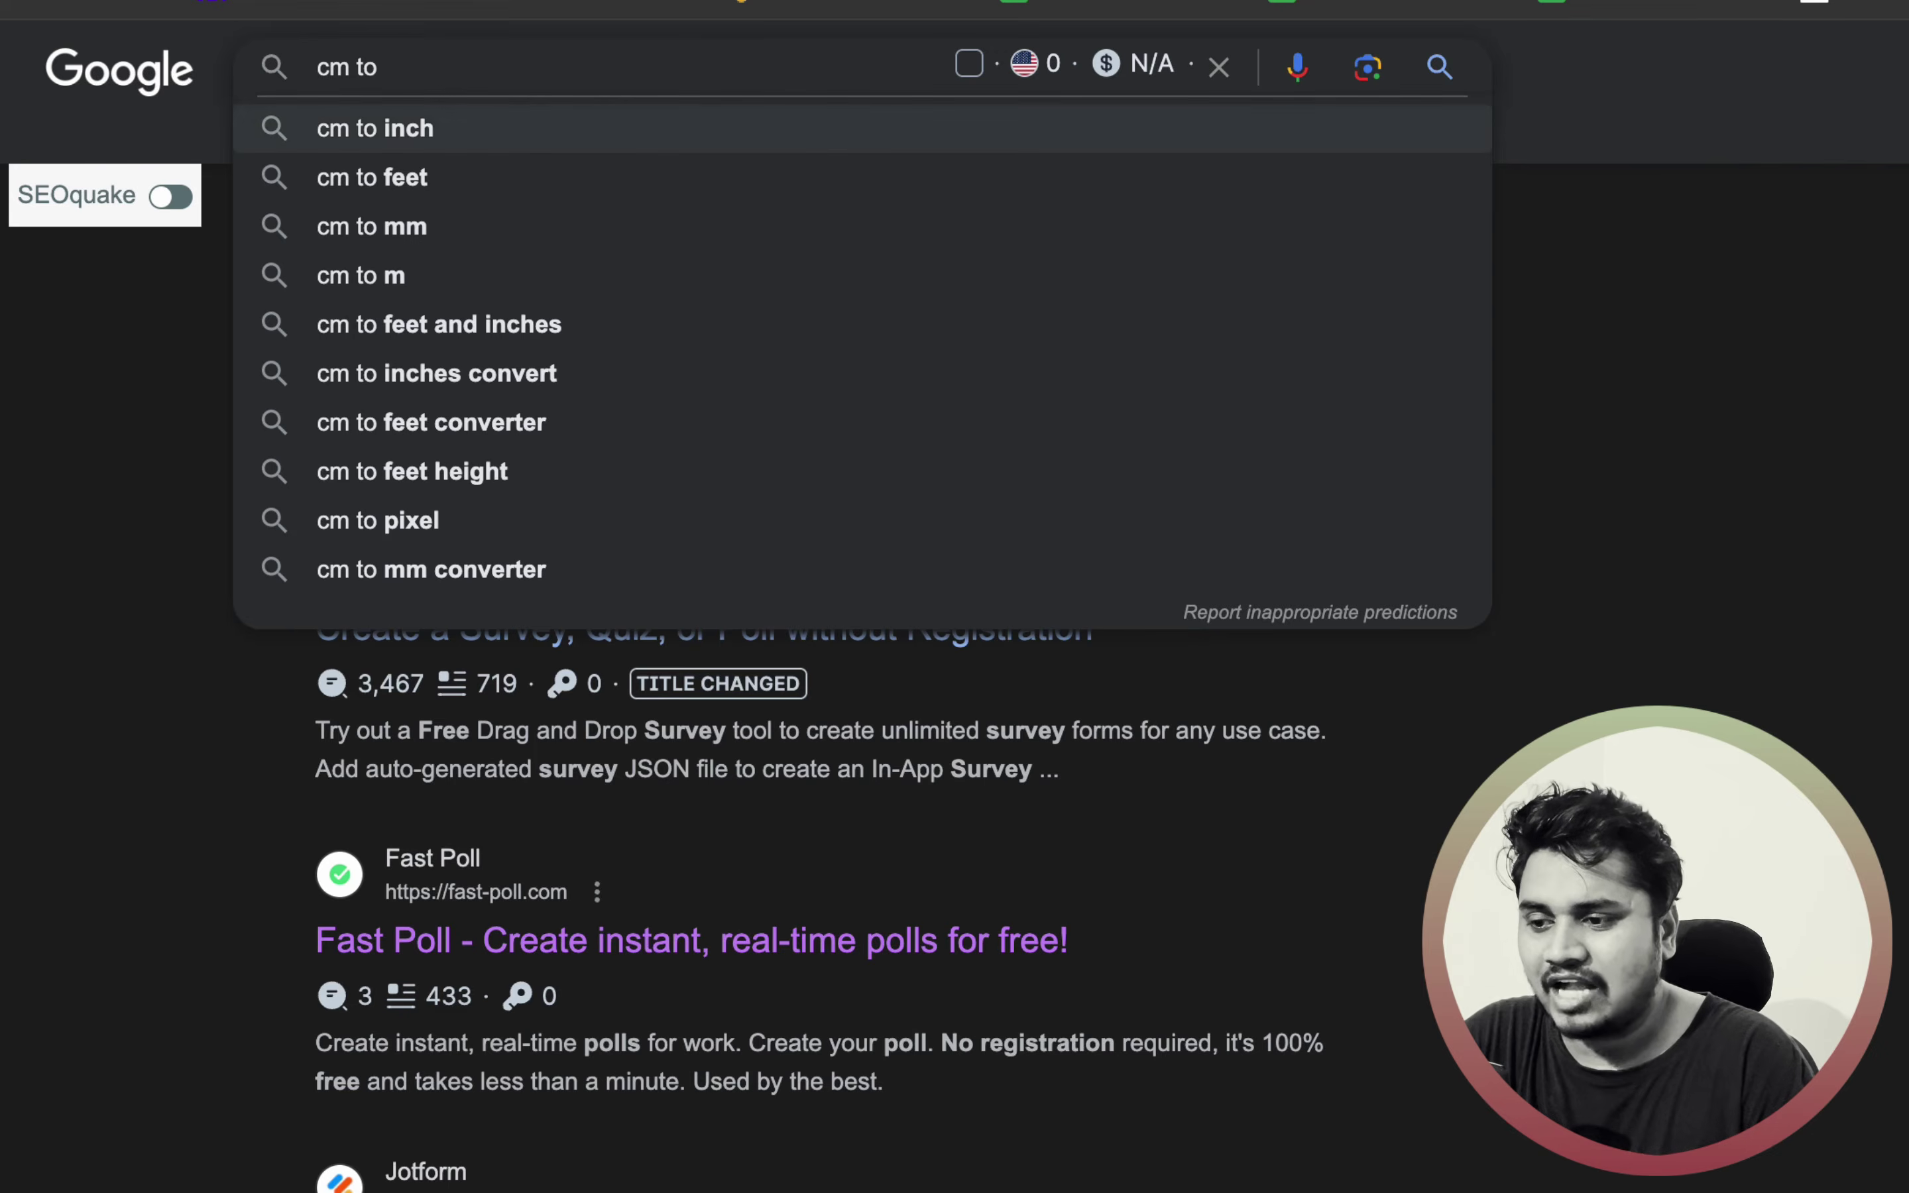
{"action": "left_click", "coordinate": [376, 128]}
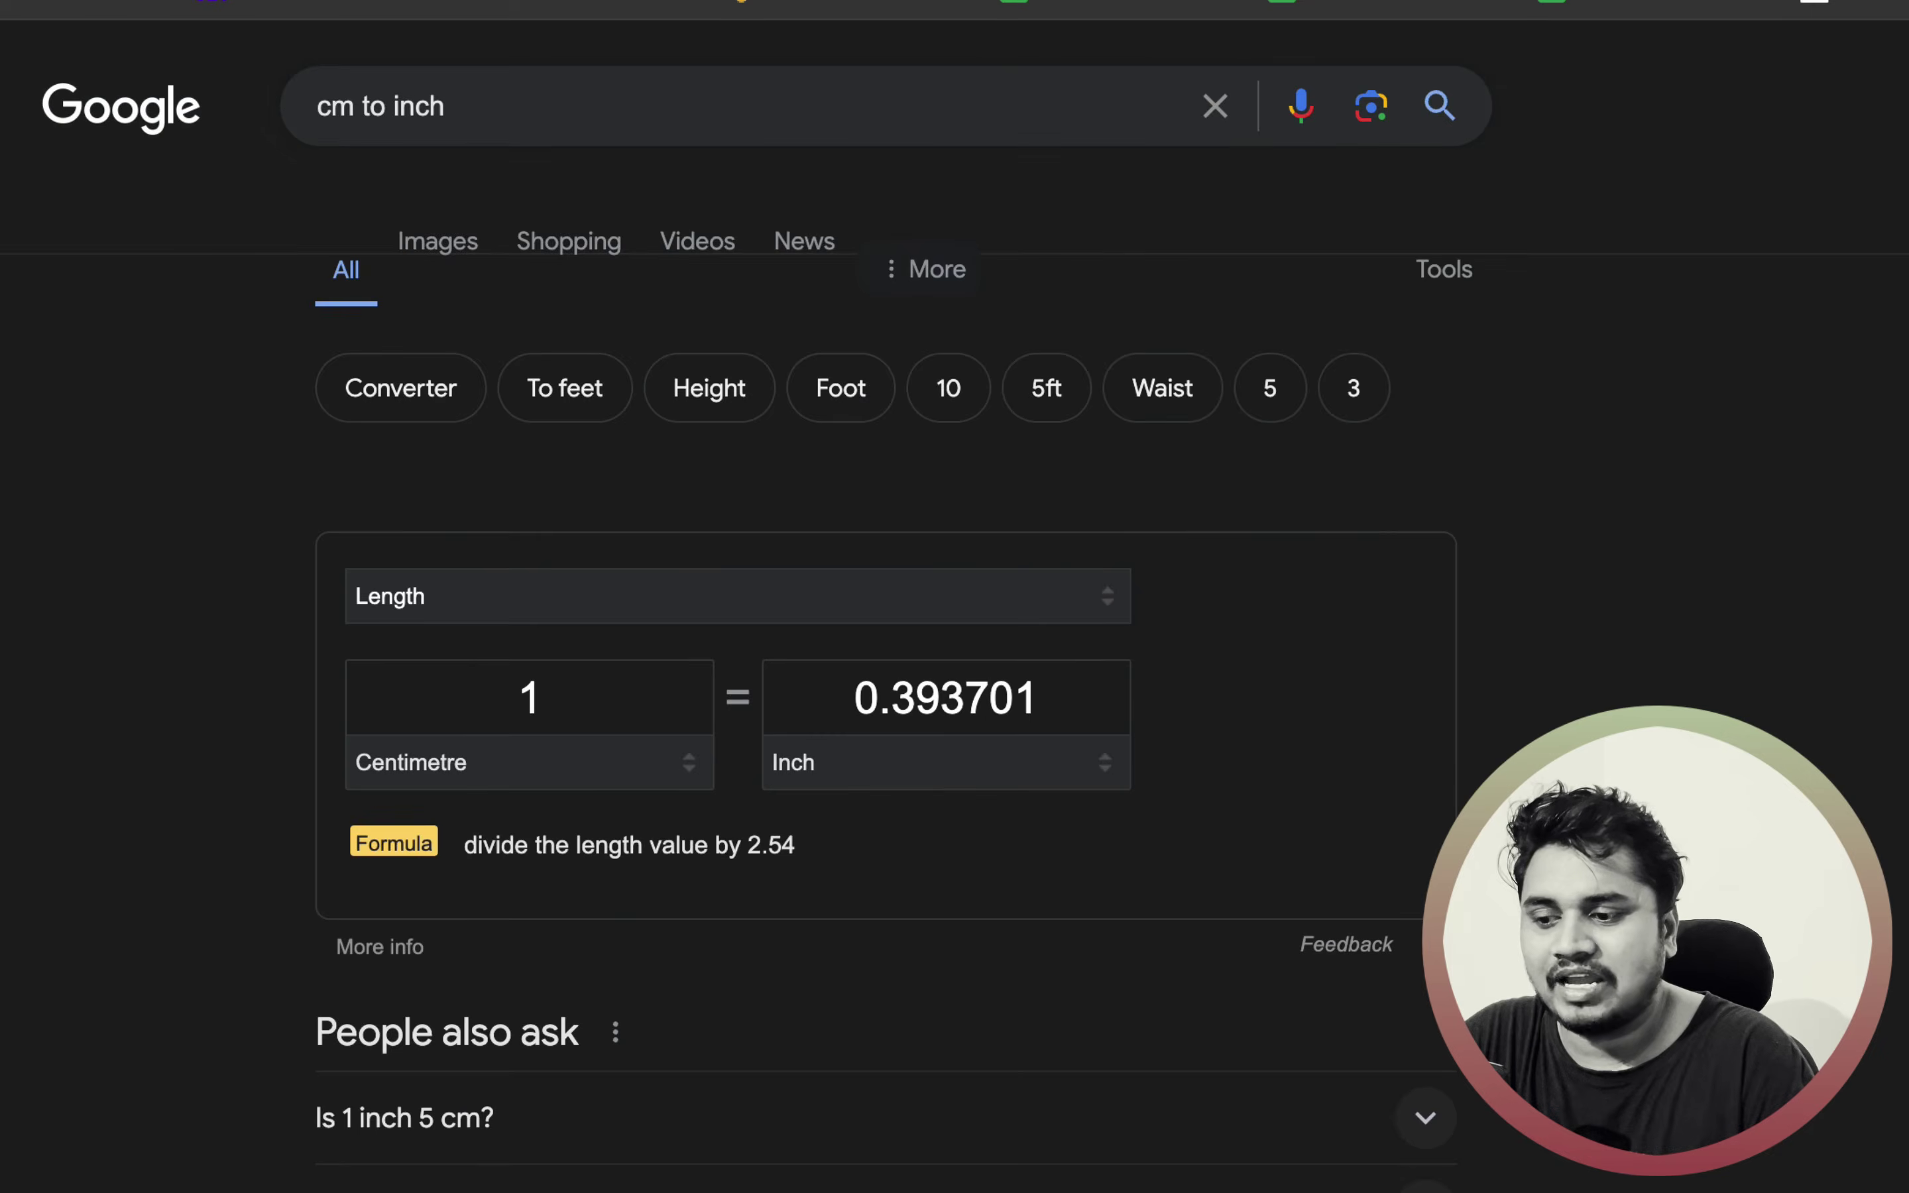
{"action": "scroll", "coordinate": [883, 663], "scroll_direction": "down", "scroll_amount": 10}
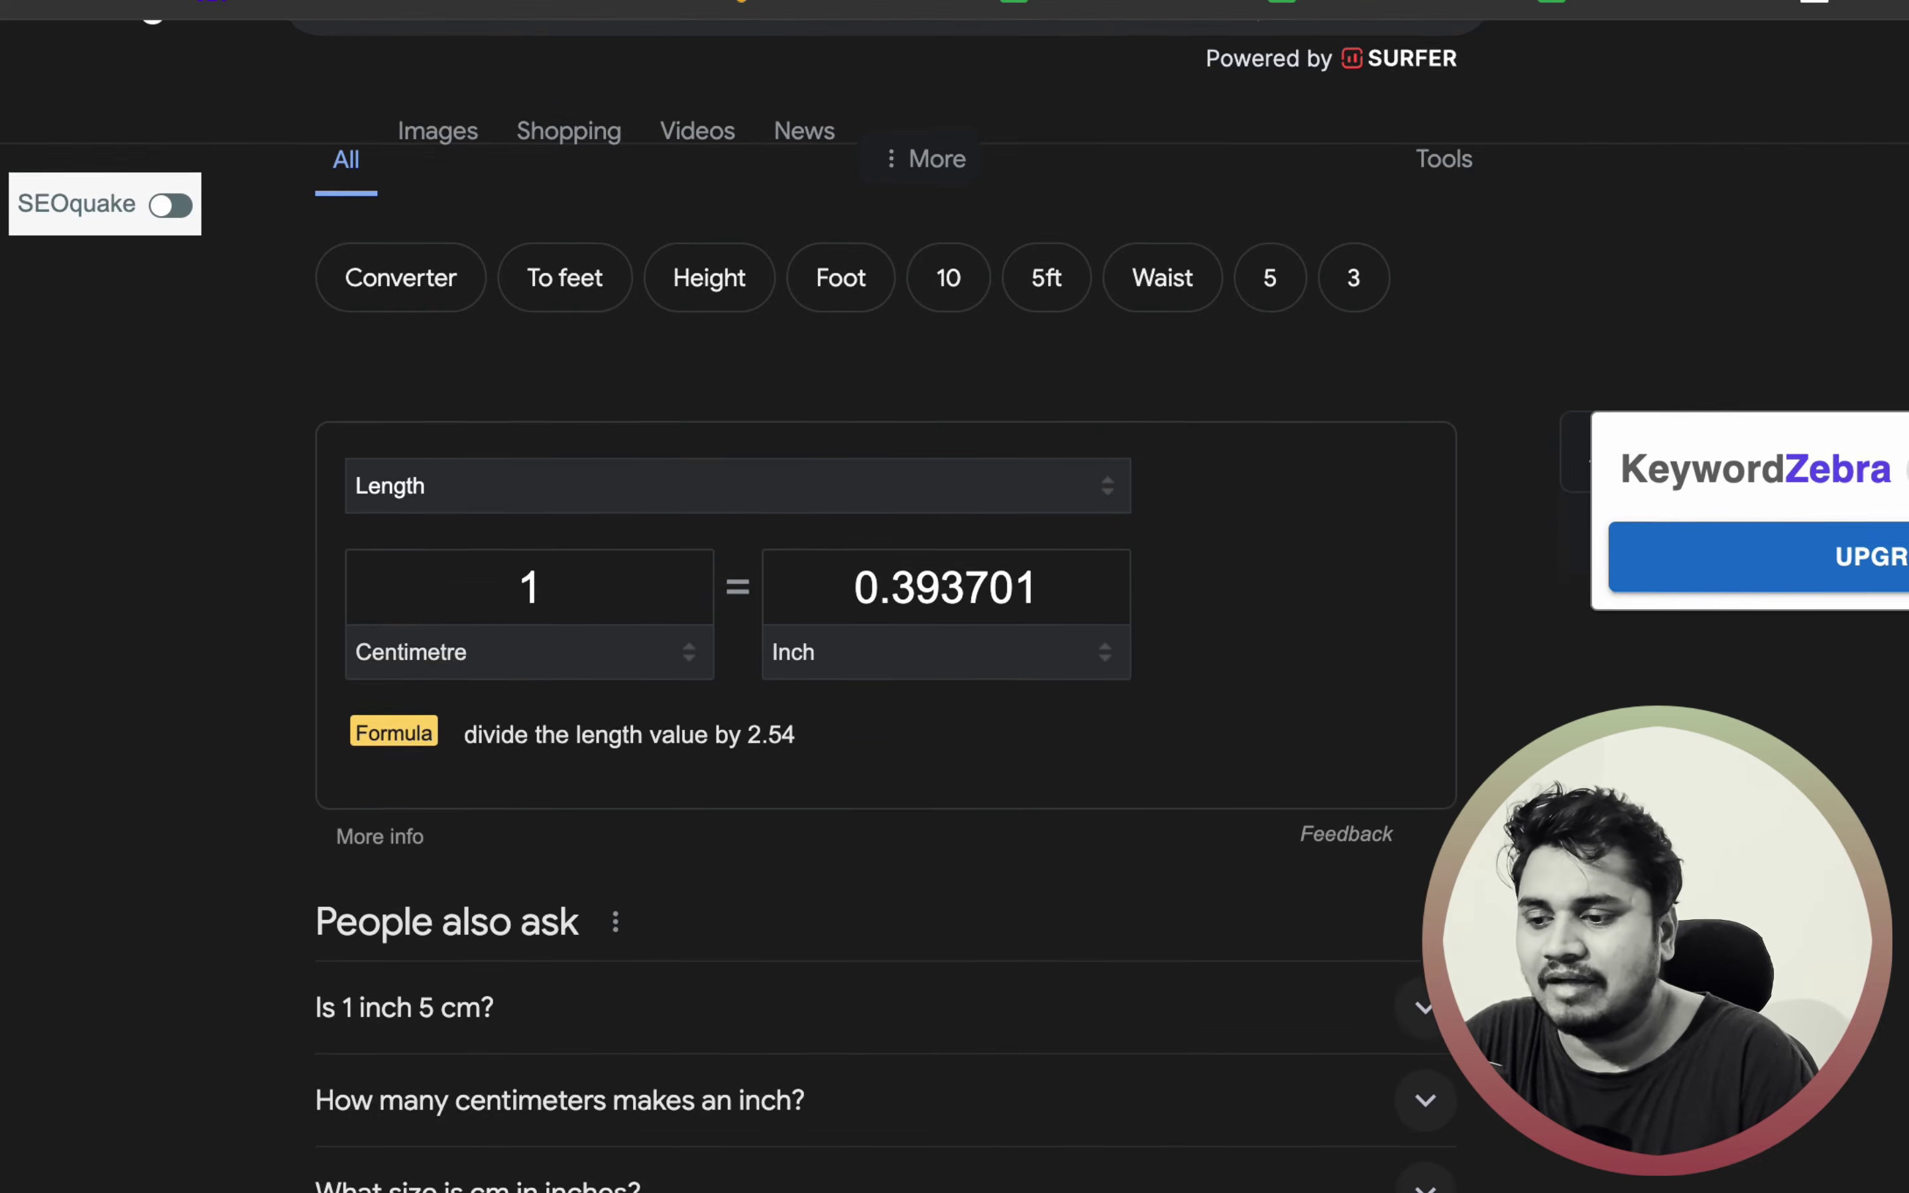
- Pick "pdf to word convertor online" from the Ahrefs keyword ideas and search Google for it
{"action": "scroll", "coordinate": [884, 663], "scroll_direction": "up", "scroll_amount": 10}
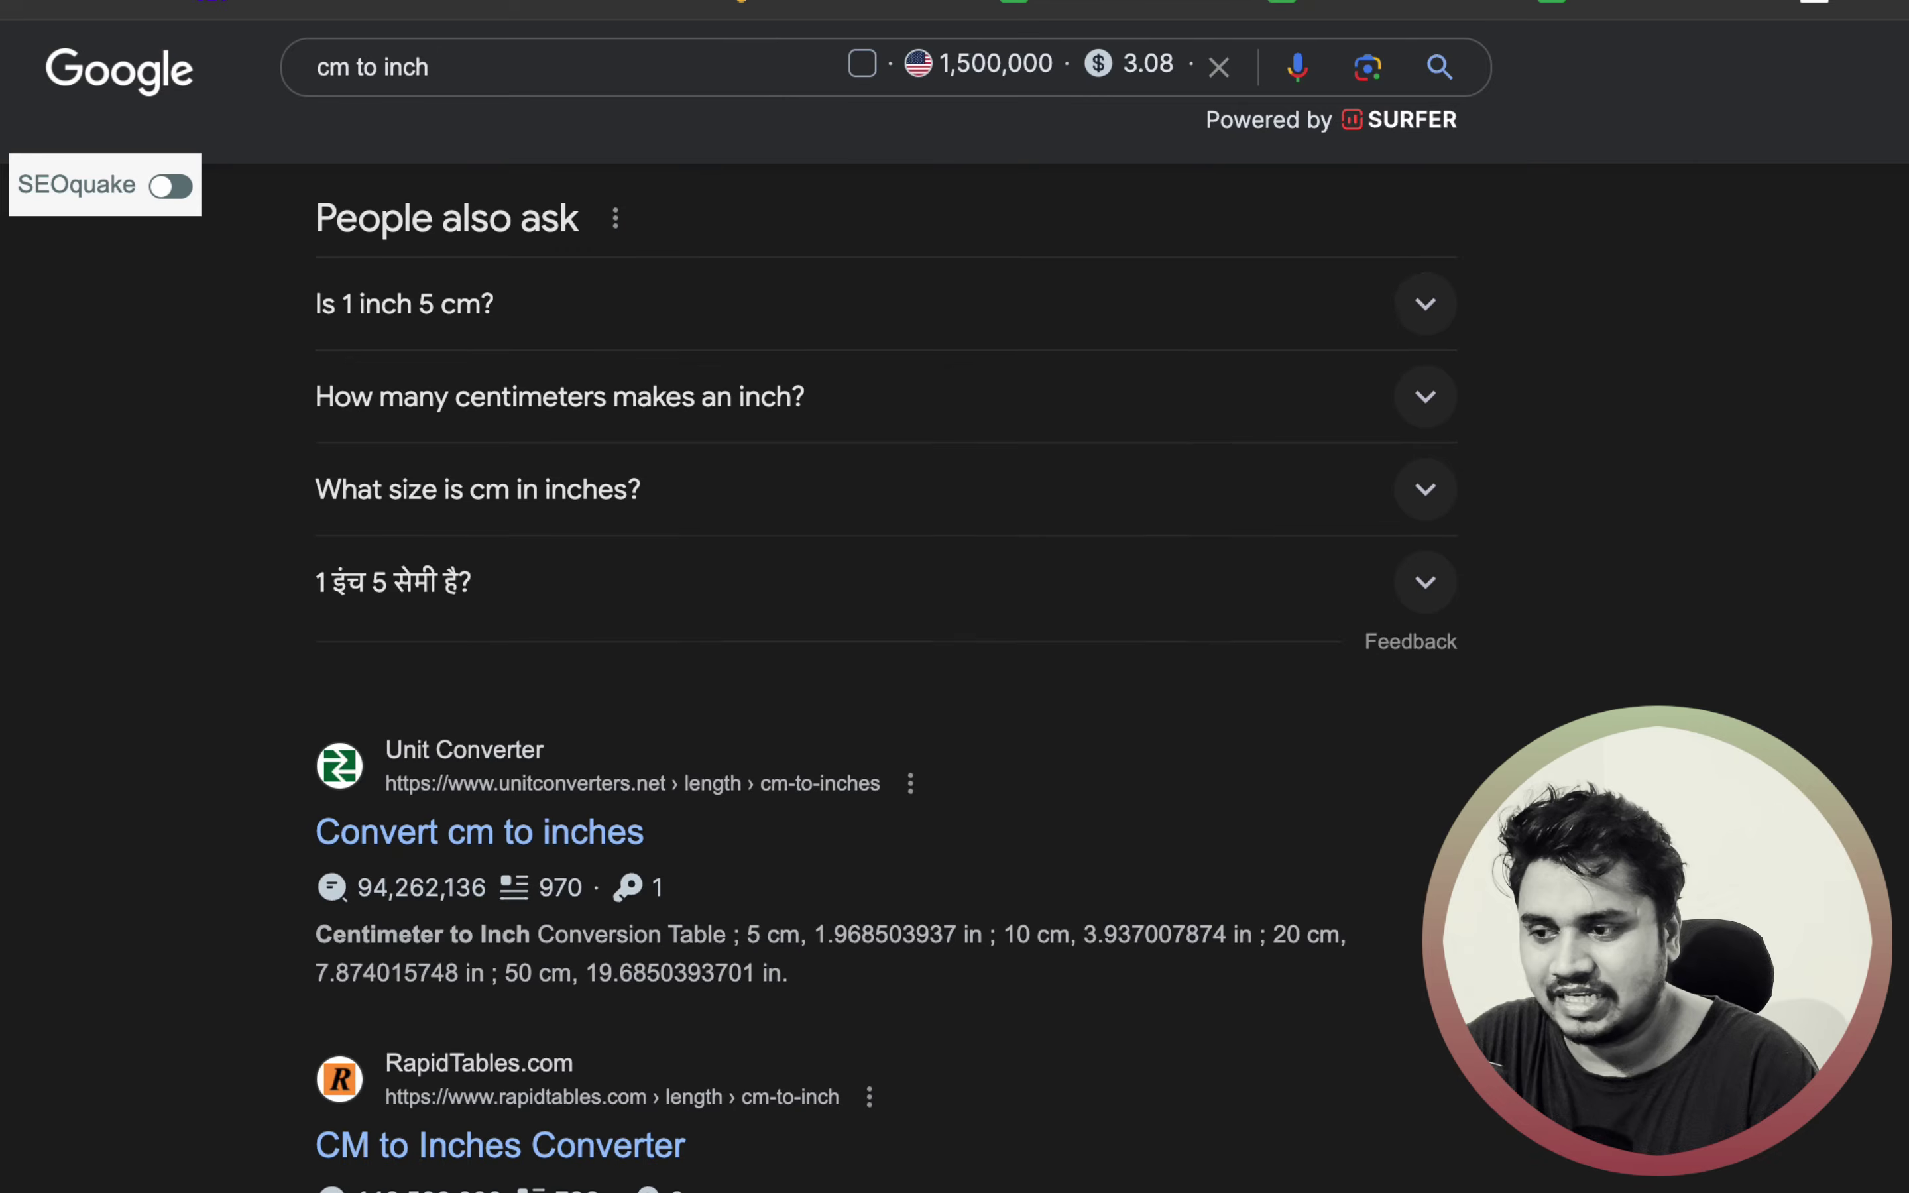
{"action": "triple_click", "coordinate": [419, 108]}
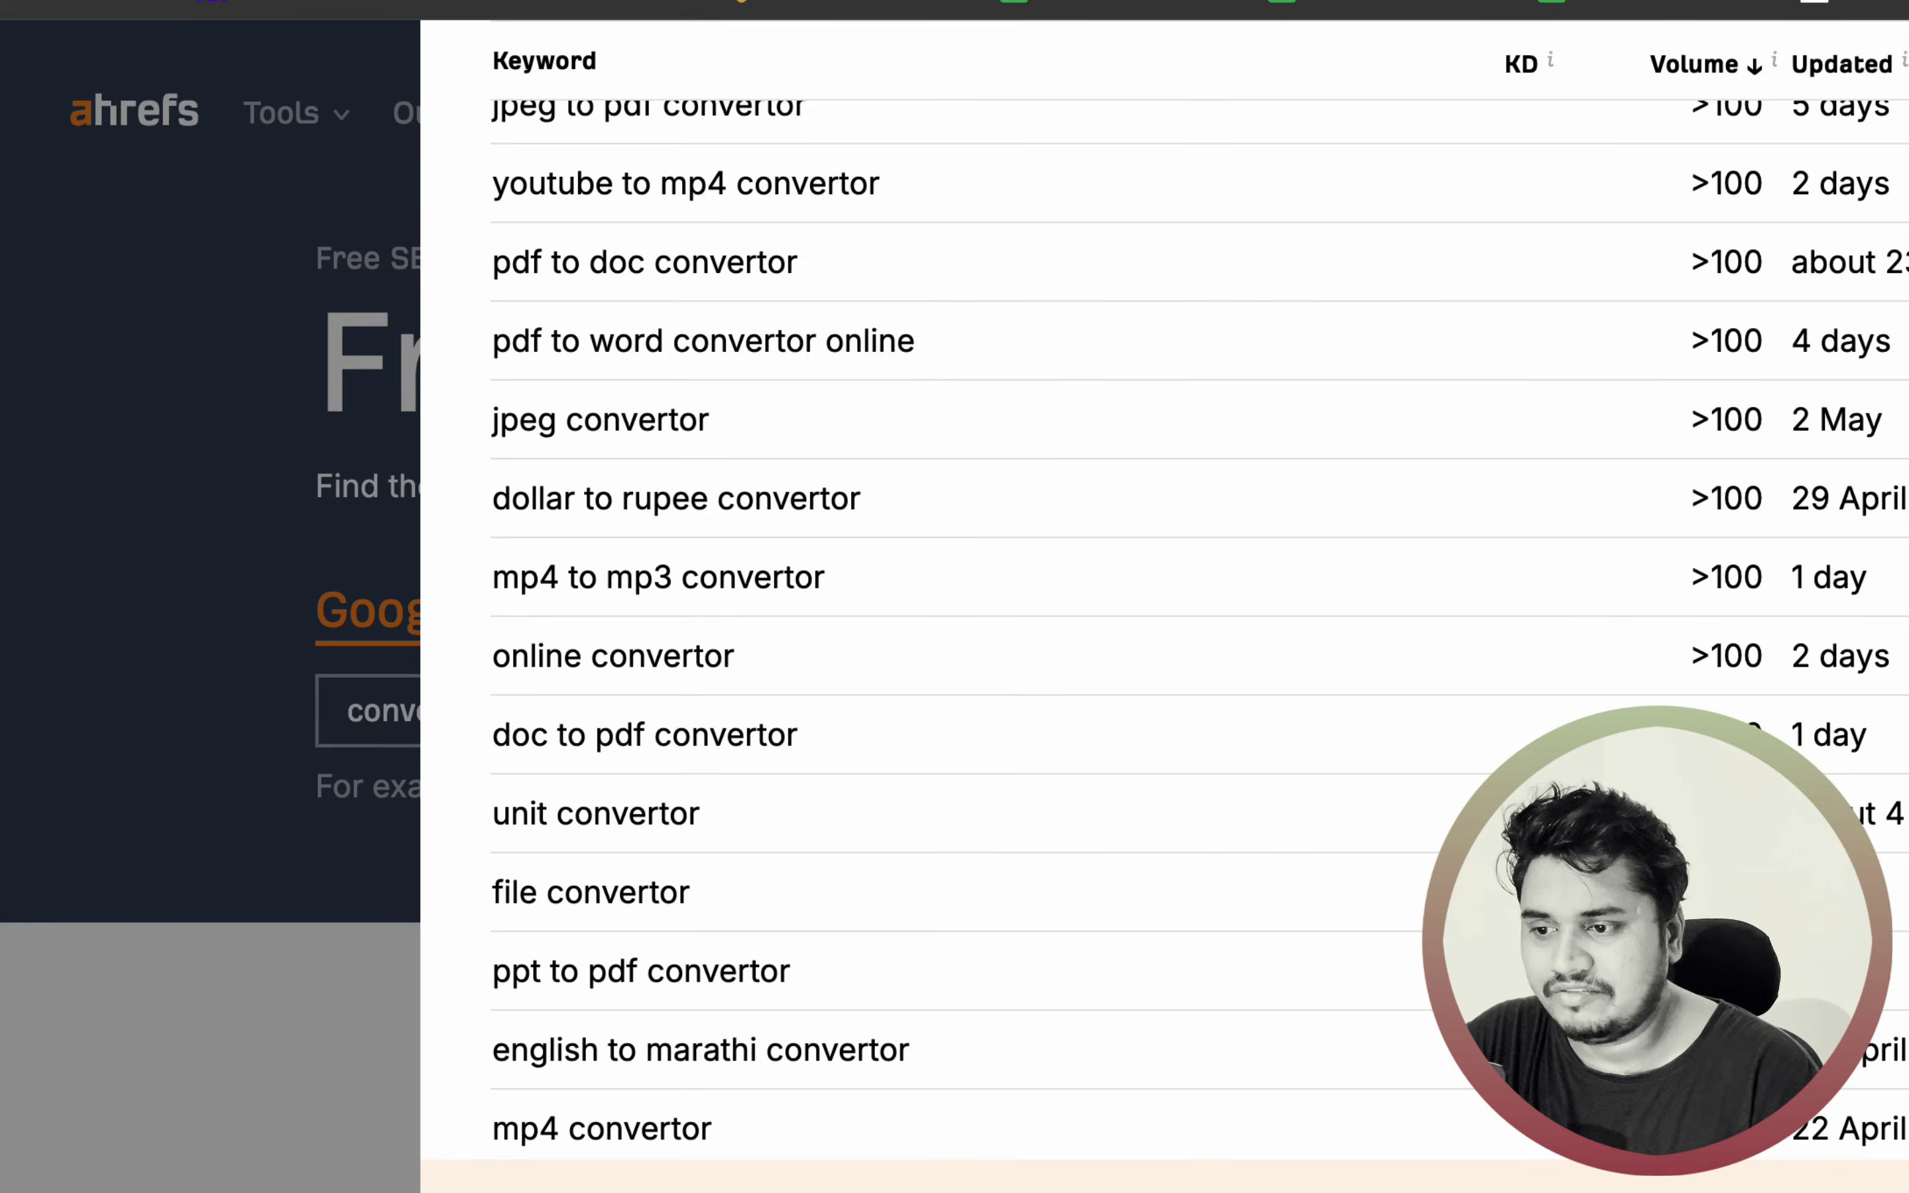
{"action": "triple_click", "coordinate": [742, 341]}
{"action": "right_click", "coordinate": [678, 330]}
{"action": "left_click", "coordinate": [789, 490]}
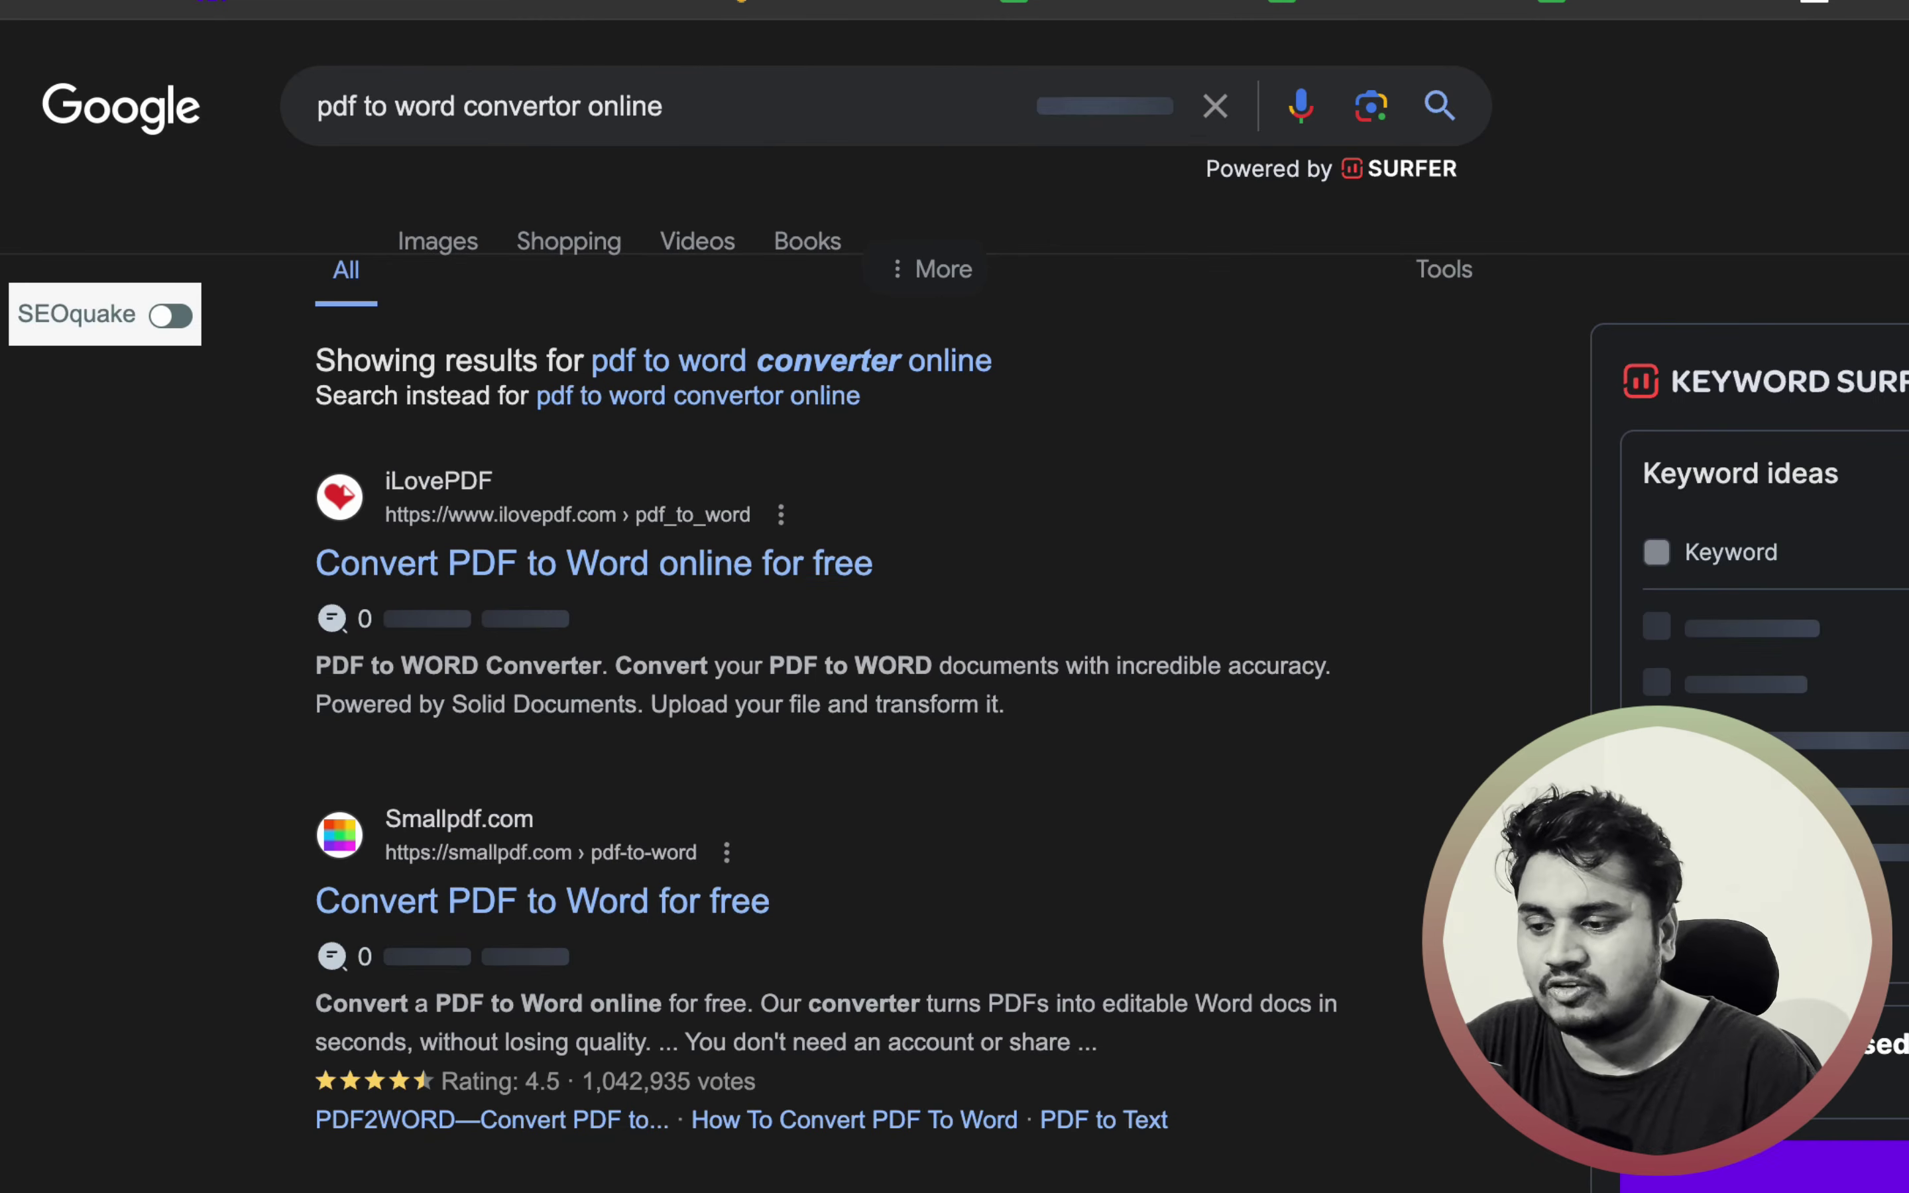
- Look through the Google results for "pdf to word convertor online", checking the competing sites' traffic and authority
{"action": "scroll", "coordinate": [789, 600], "scroll_direction": "down", "scroll_amount": 20}
{"action": "scroll", "coordinate": [789, 600], "scroll_direction": "up", "scroll_amount": 10}
{"action": "scroll", "coordinate": [789, 599], "scroll_direction": "down", "scroll_amount": 10}
{"action": "scroll", "coordinate": [789, 600], "scroll_direction": "up", "scroll_amount": 4}
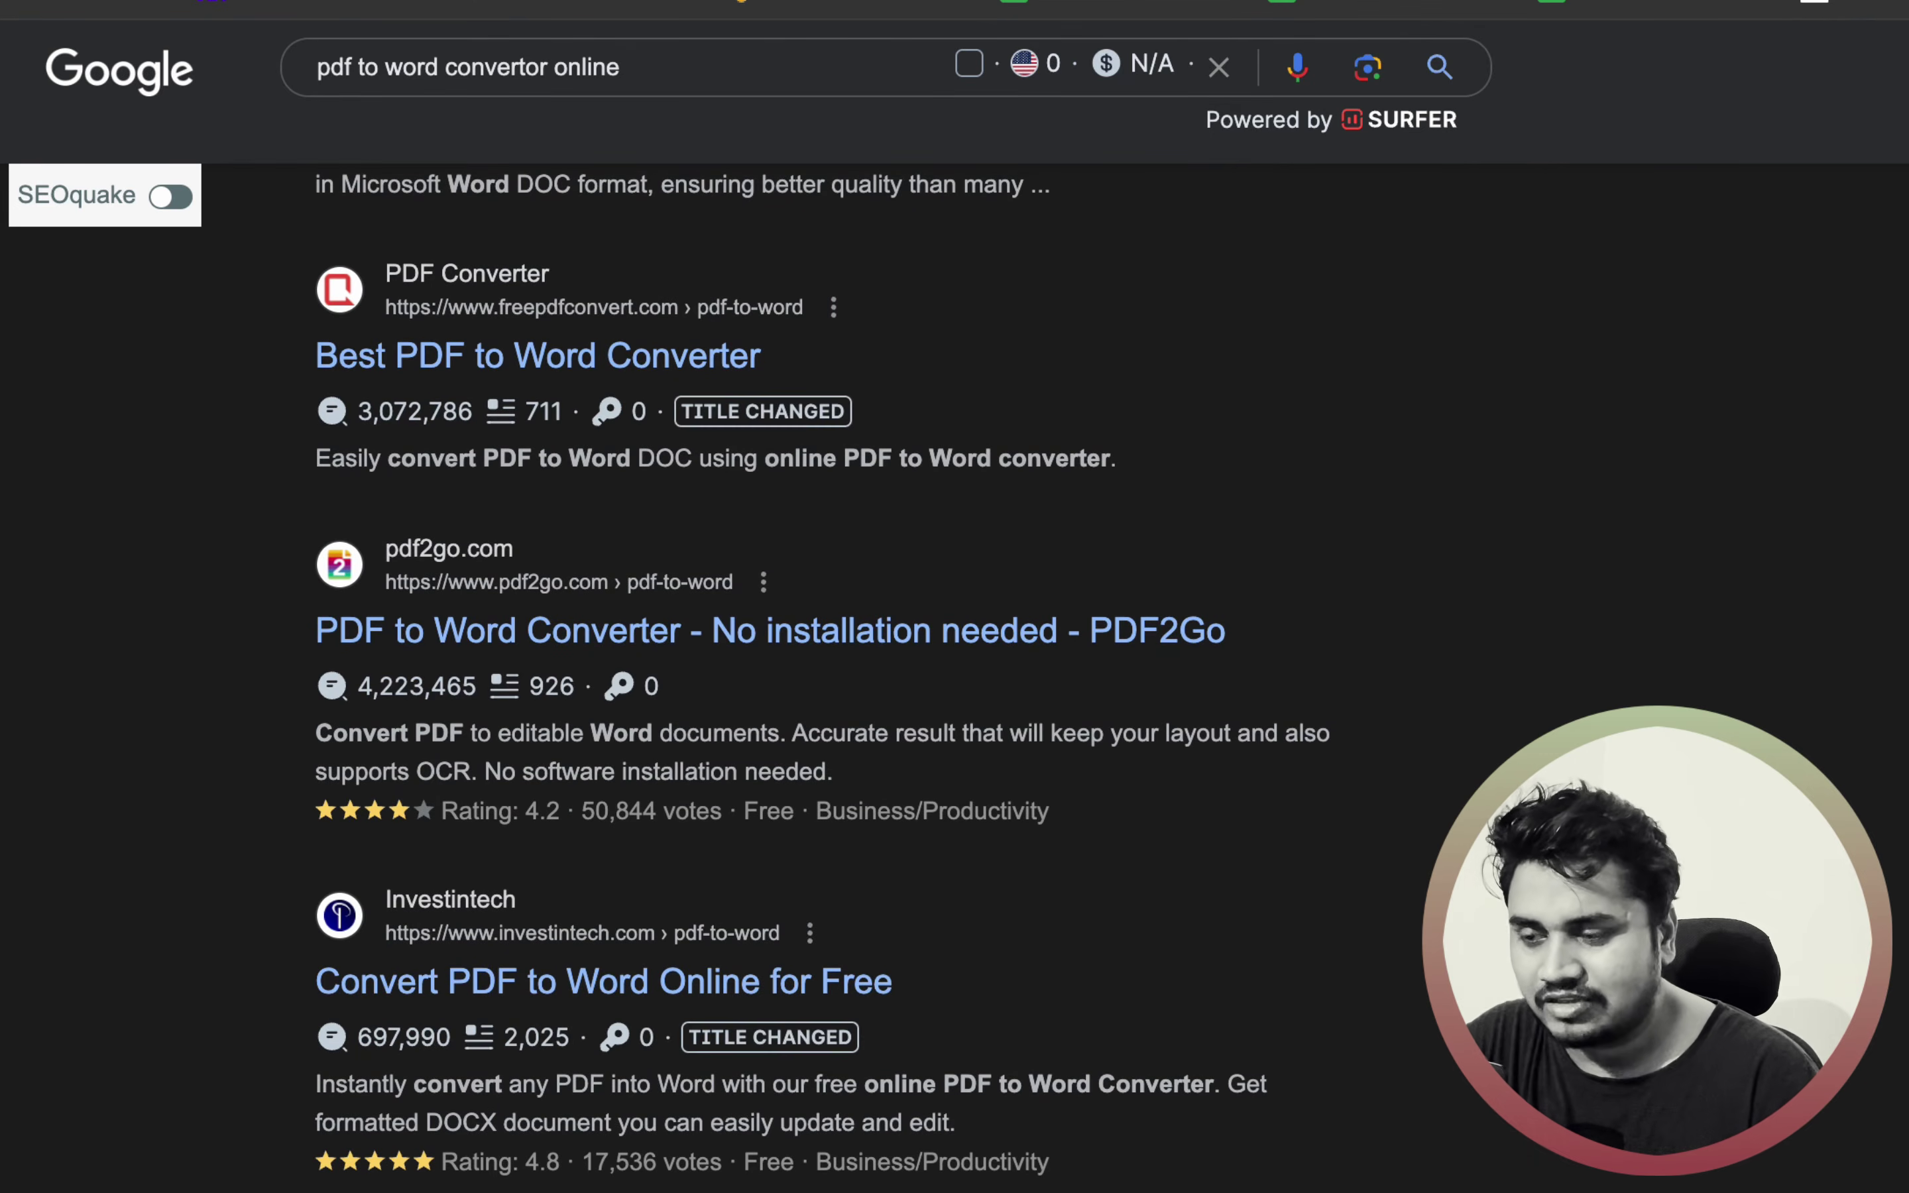
{"action": "scroll", "coordinate": [789, 701], "scroll_direction": "up", "scroll_amount": 1}
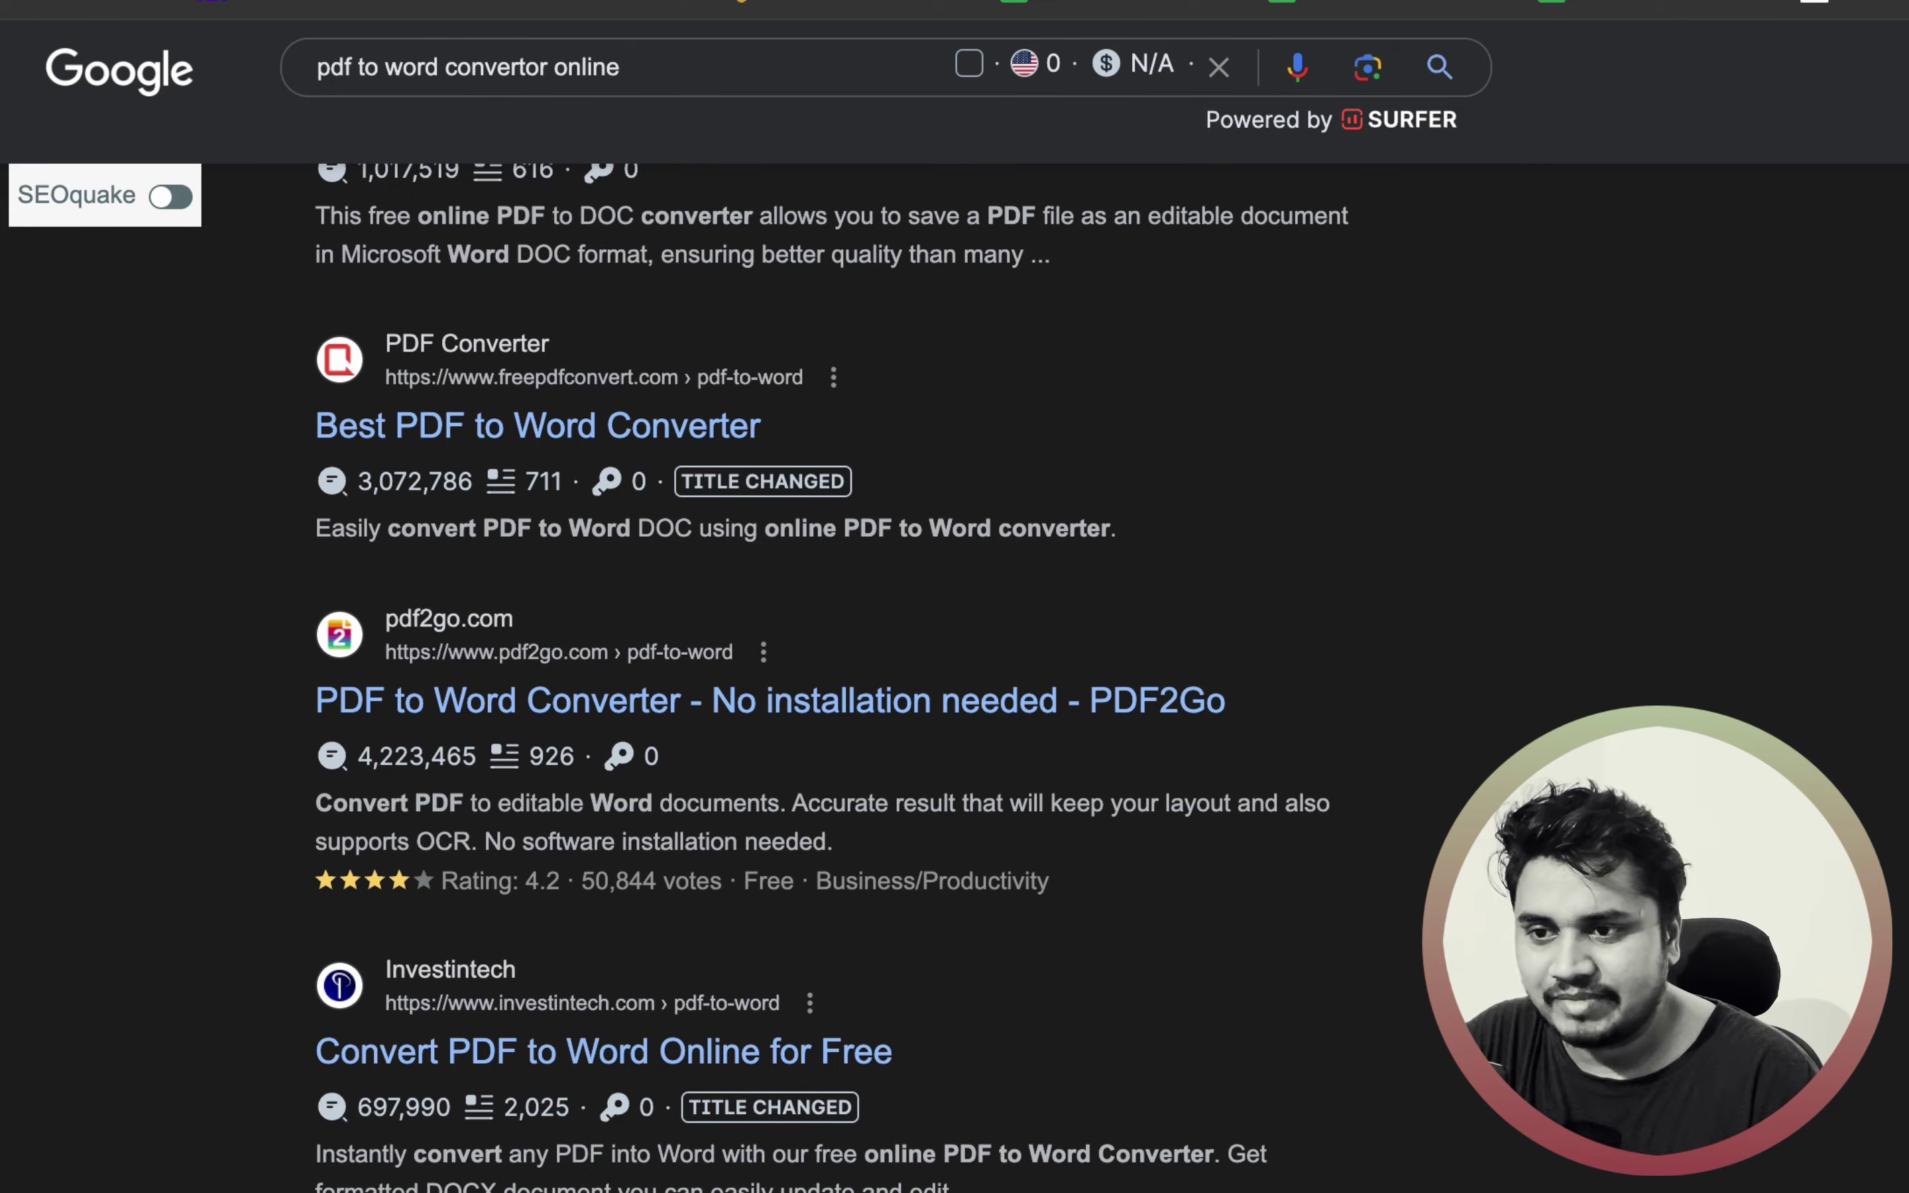
- Switch to the Cheatsheet notes in Workflowy and enlarge the page zoom for easier reading
{"action": "key", "text": "ctrl+Tab"}
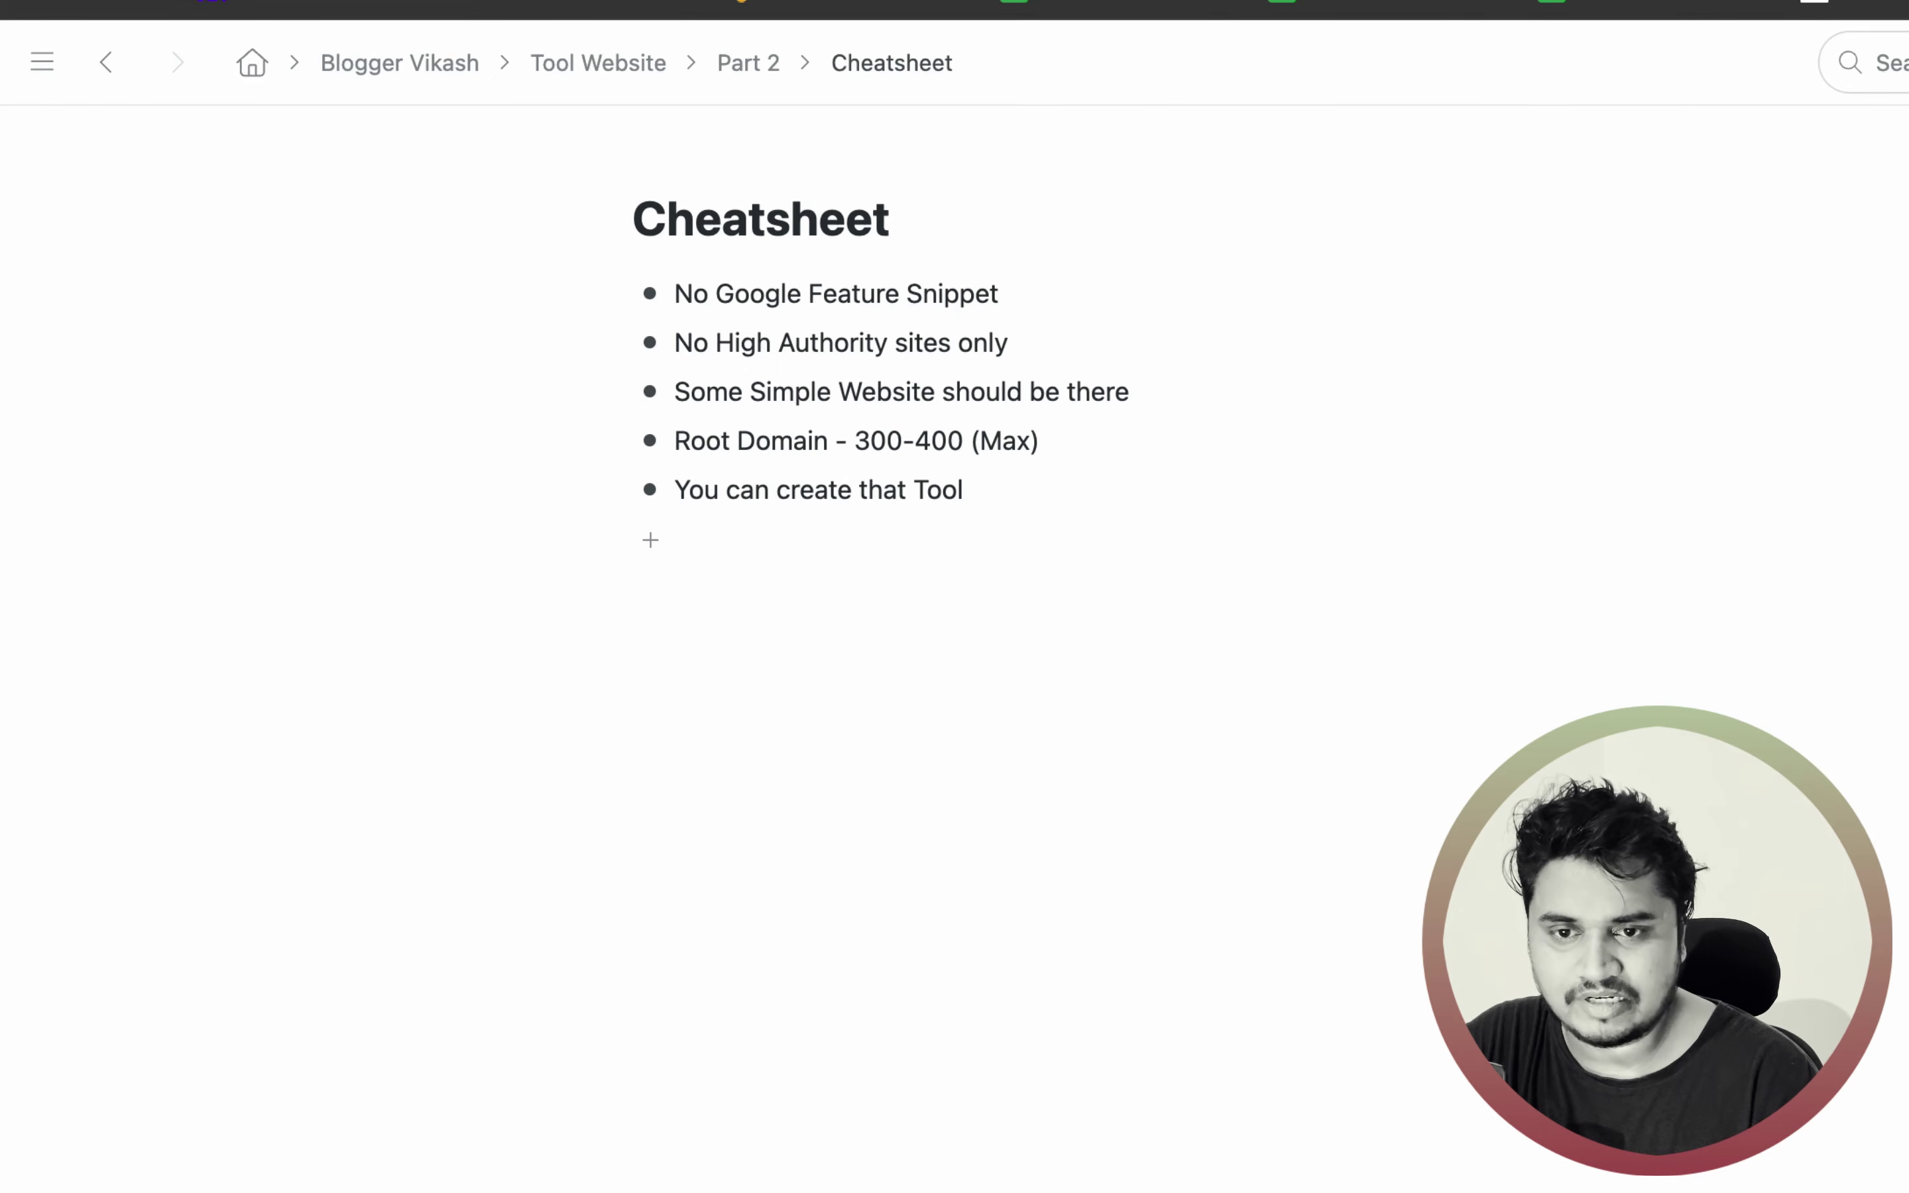
{"action": "left_click", "coordinate": [1906, 3]}
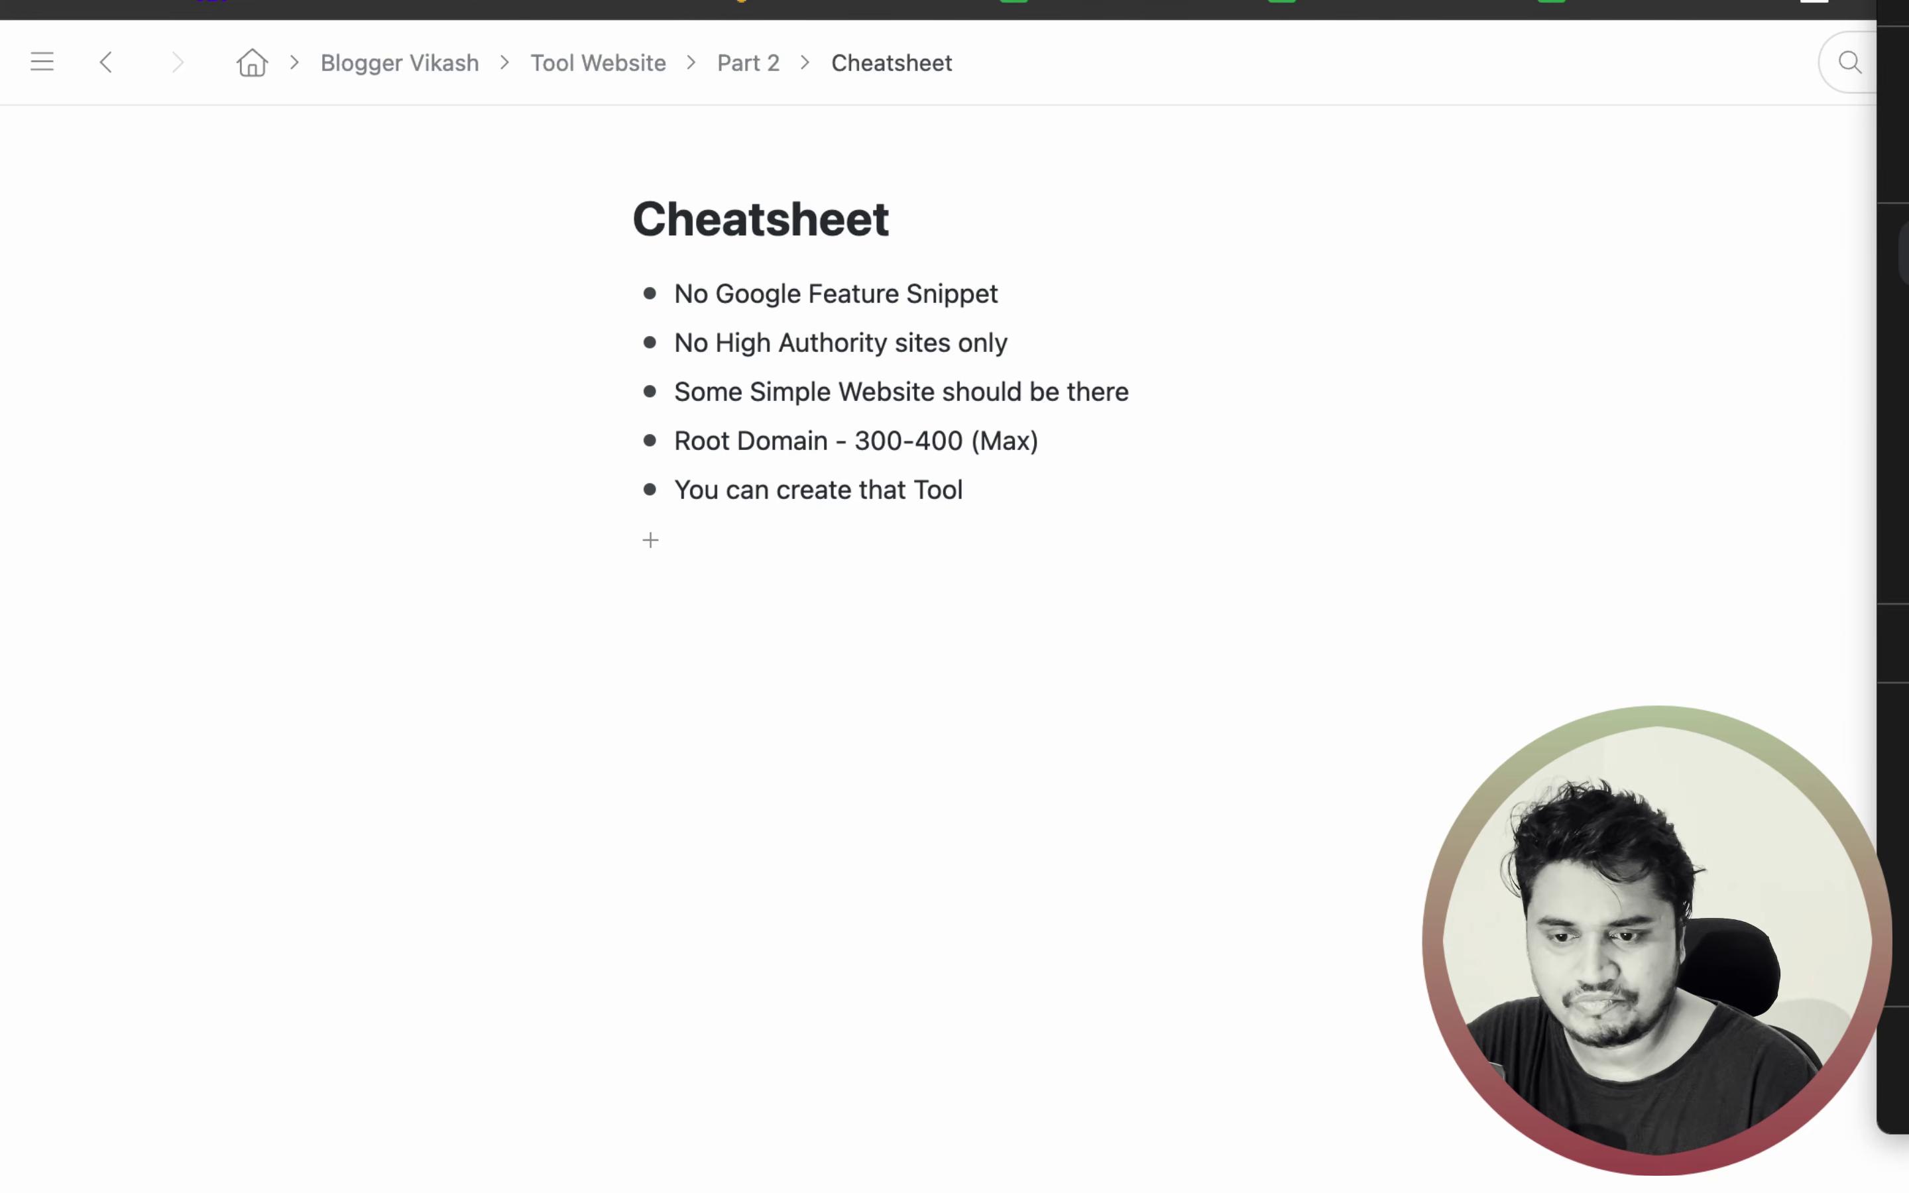
{"action": "left_click", "coordinate": [1907, 643]}
{"action": "left_click", "coordinate": [1906, 643]}
{"action": "left_click", "coordinate": [1906, 643]}
{"action": "left_click", "coordinate": [1906, 643]}
{"action": "key", "text": "Escape"}
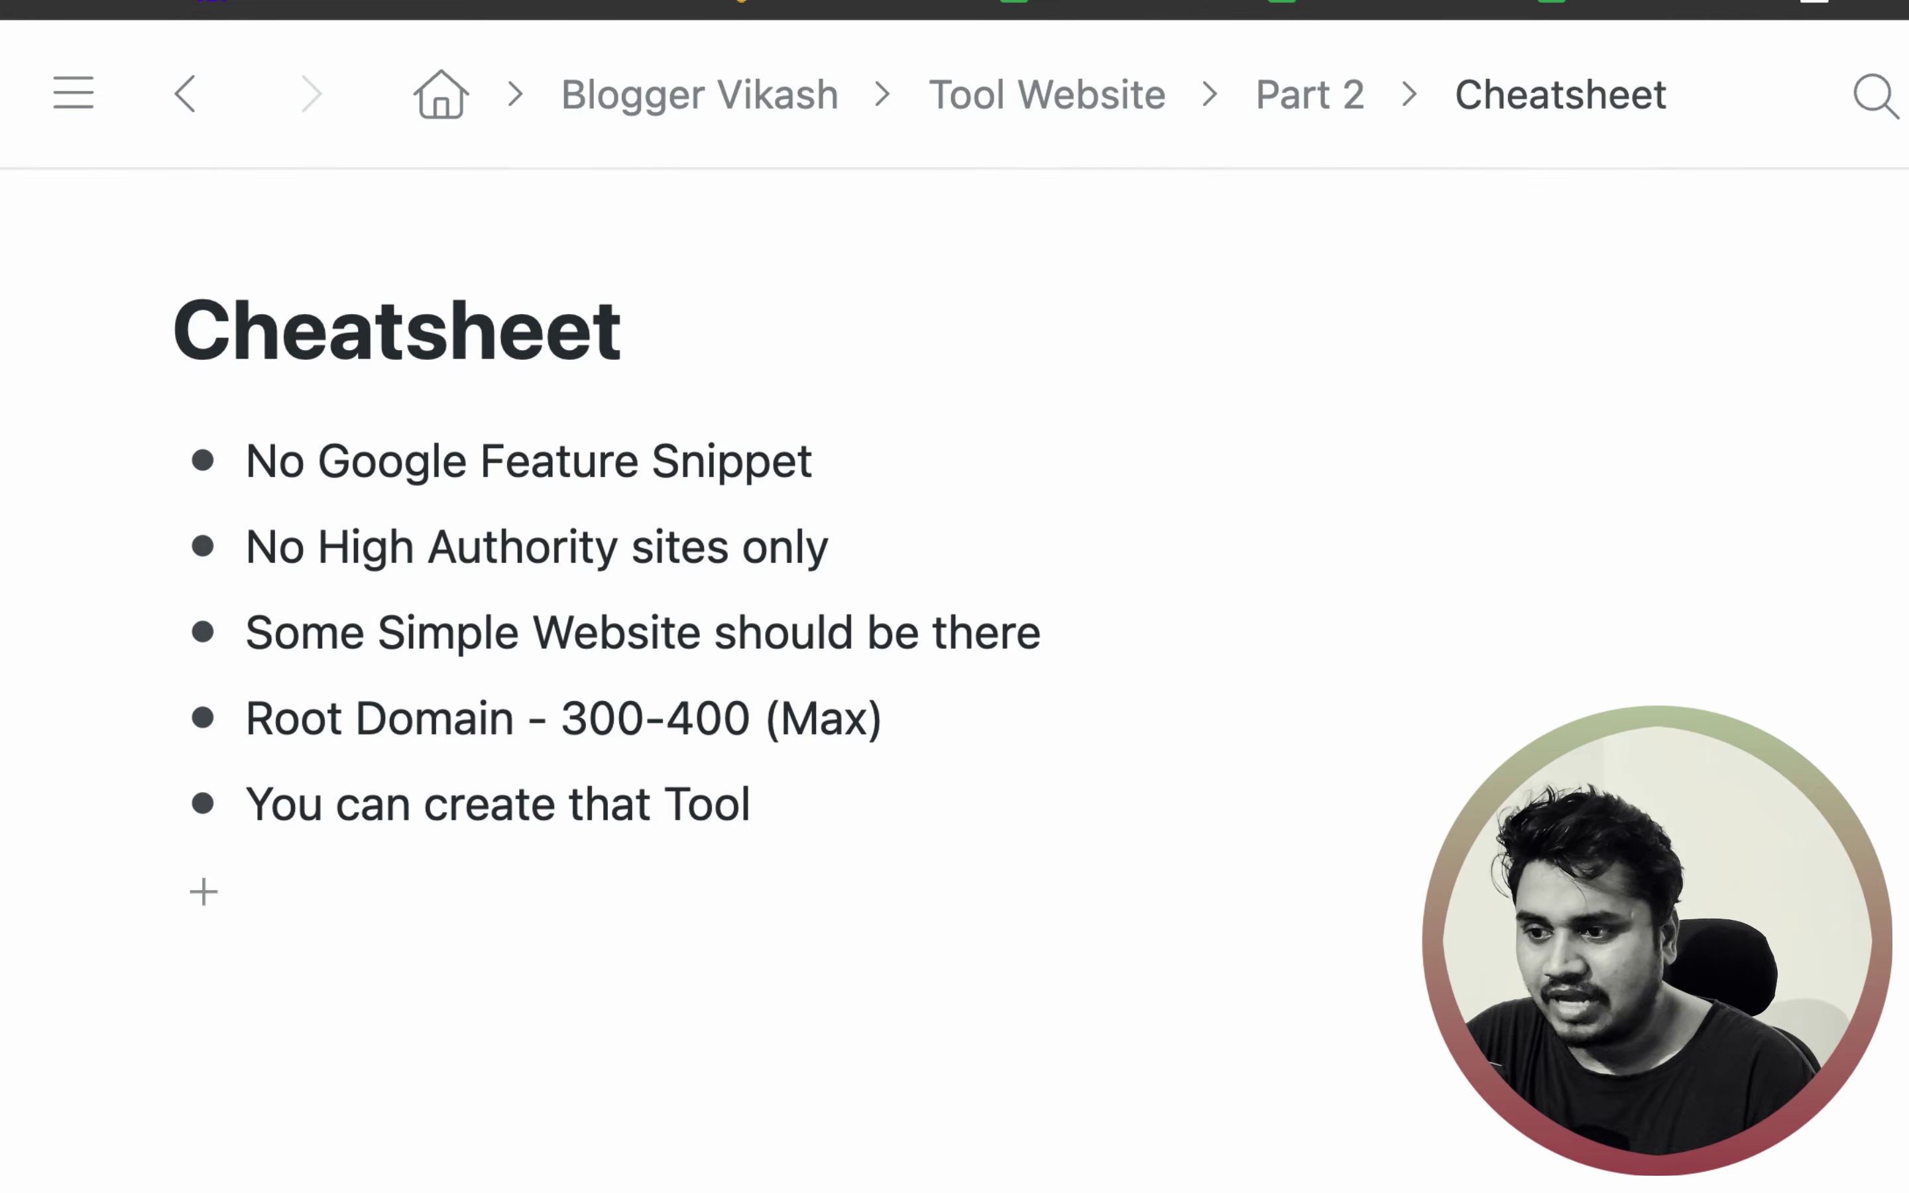
- Return to the "qr code poll generator" search and change the Google query to "qr code generator"
{"action": "left_click", "coordinate": [947, 2]}
{"action": "left_click", "coordinate": [710, 67]}
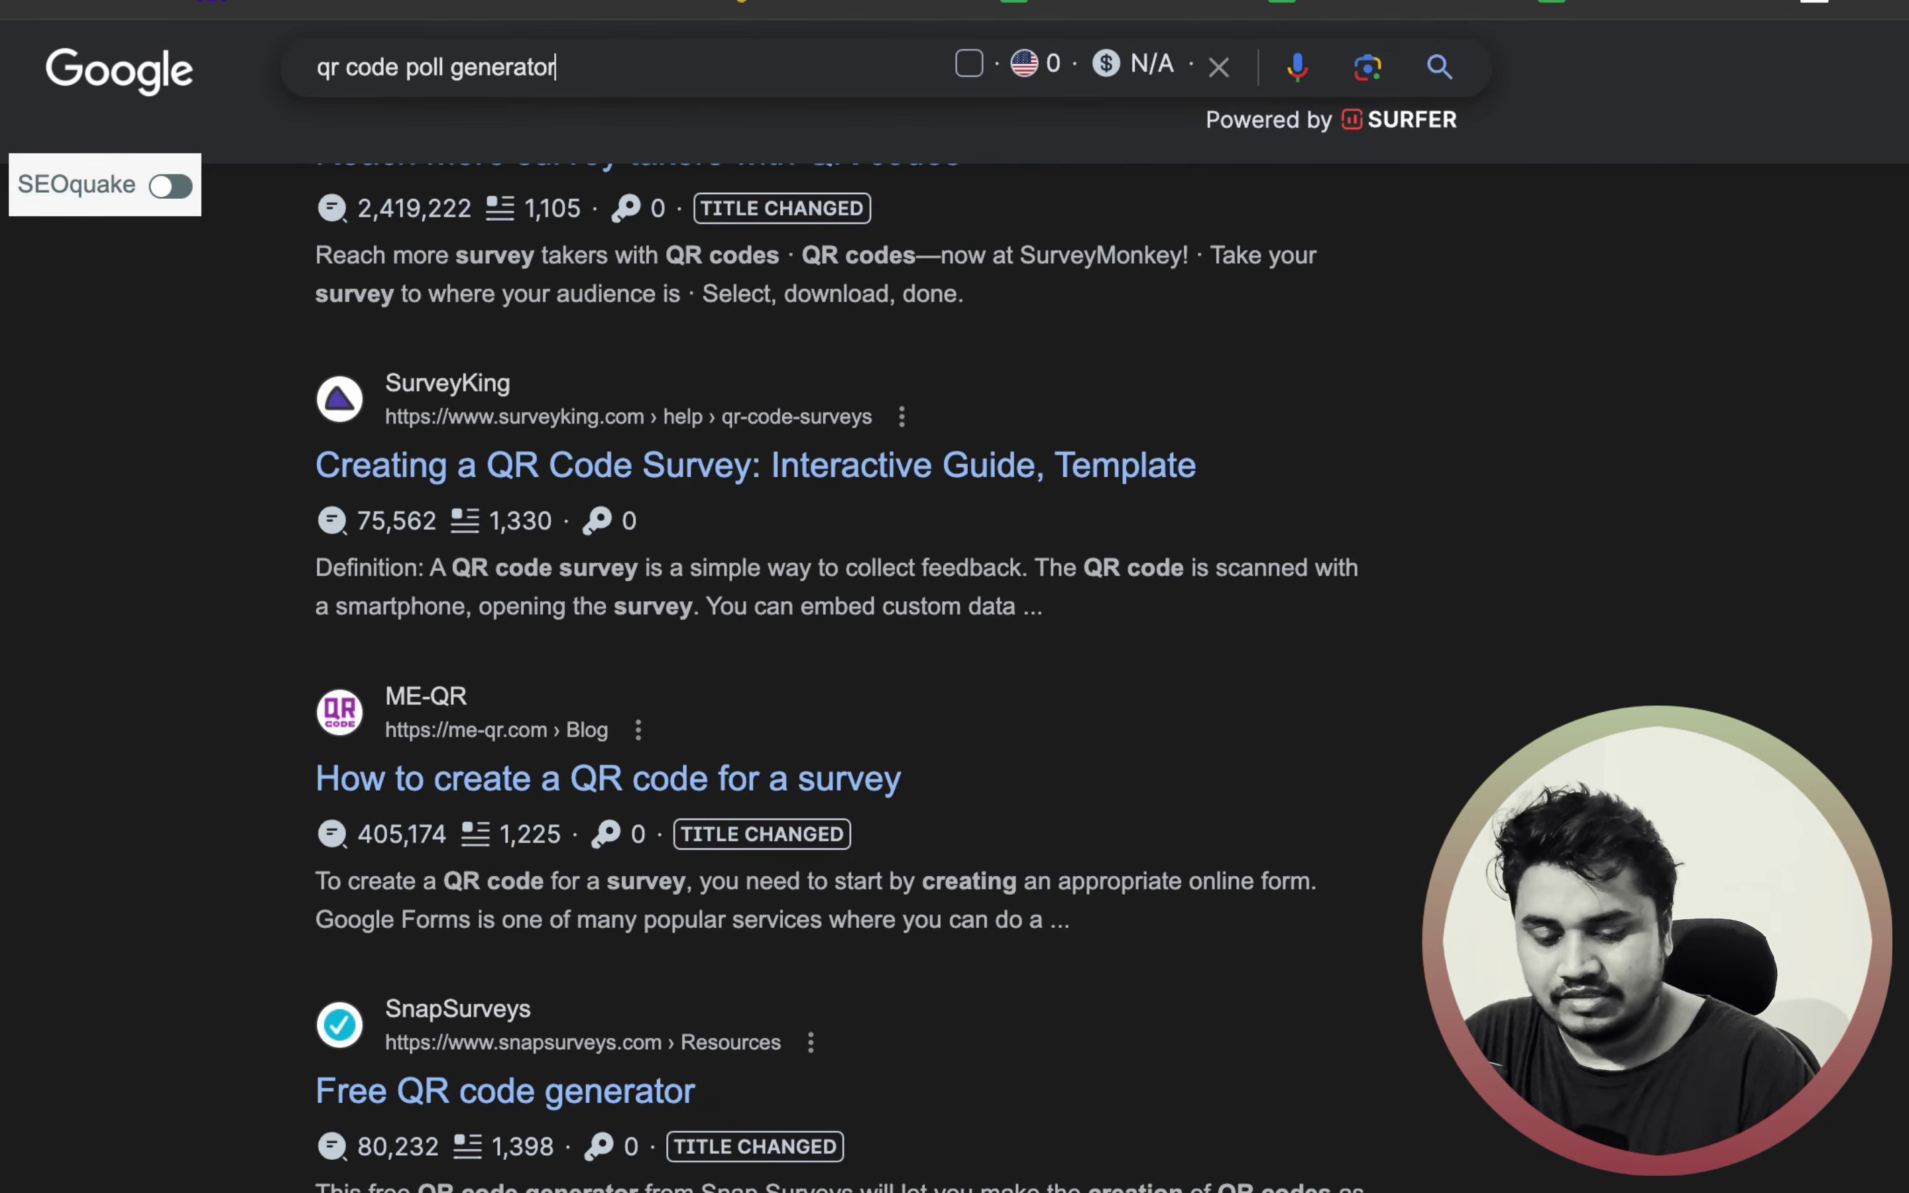
{"action": "key", "text": "alt+shift+Left"}
{"action": "key", "text": "BackSpace"}
{"action": "key", "text": "BackSpace"}
{"action": "key", "text": "BackSpace"}
{"action": "key", "text": "BackSpace"}
{"action": "key", "text": "BackSpace"}
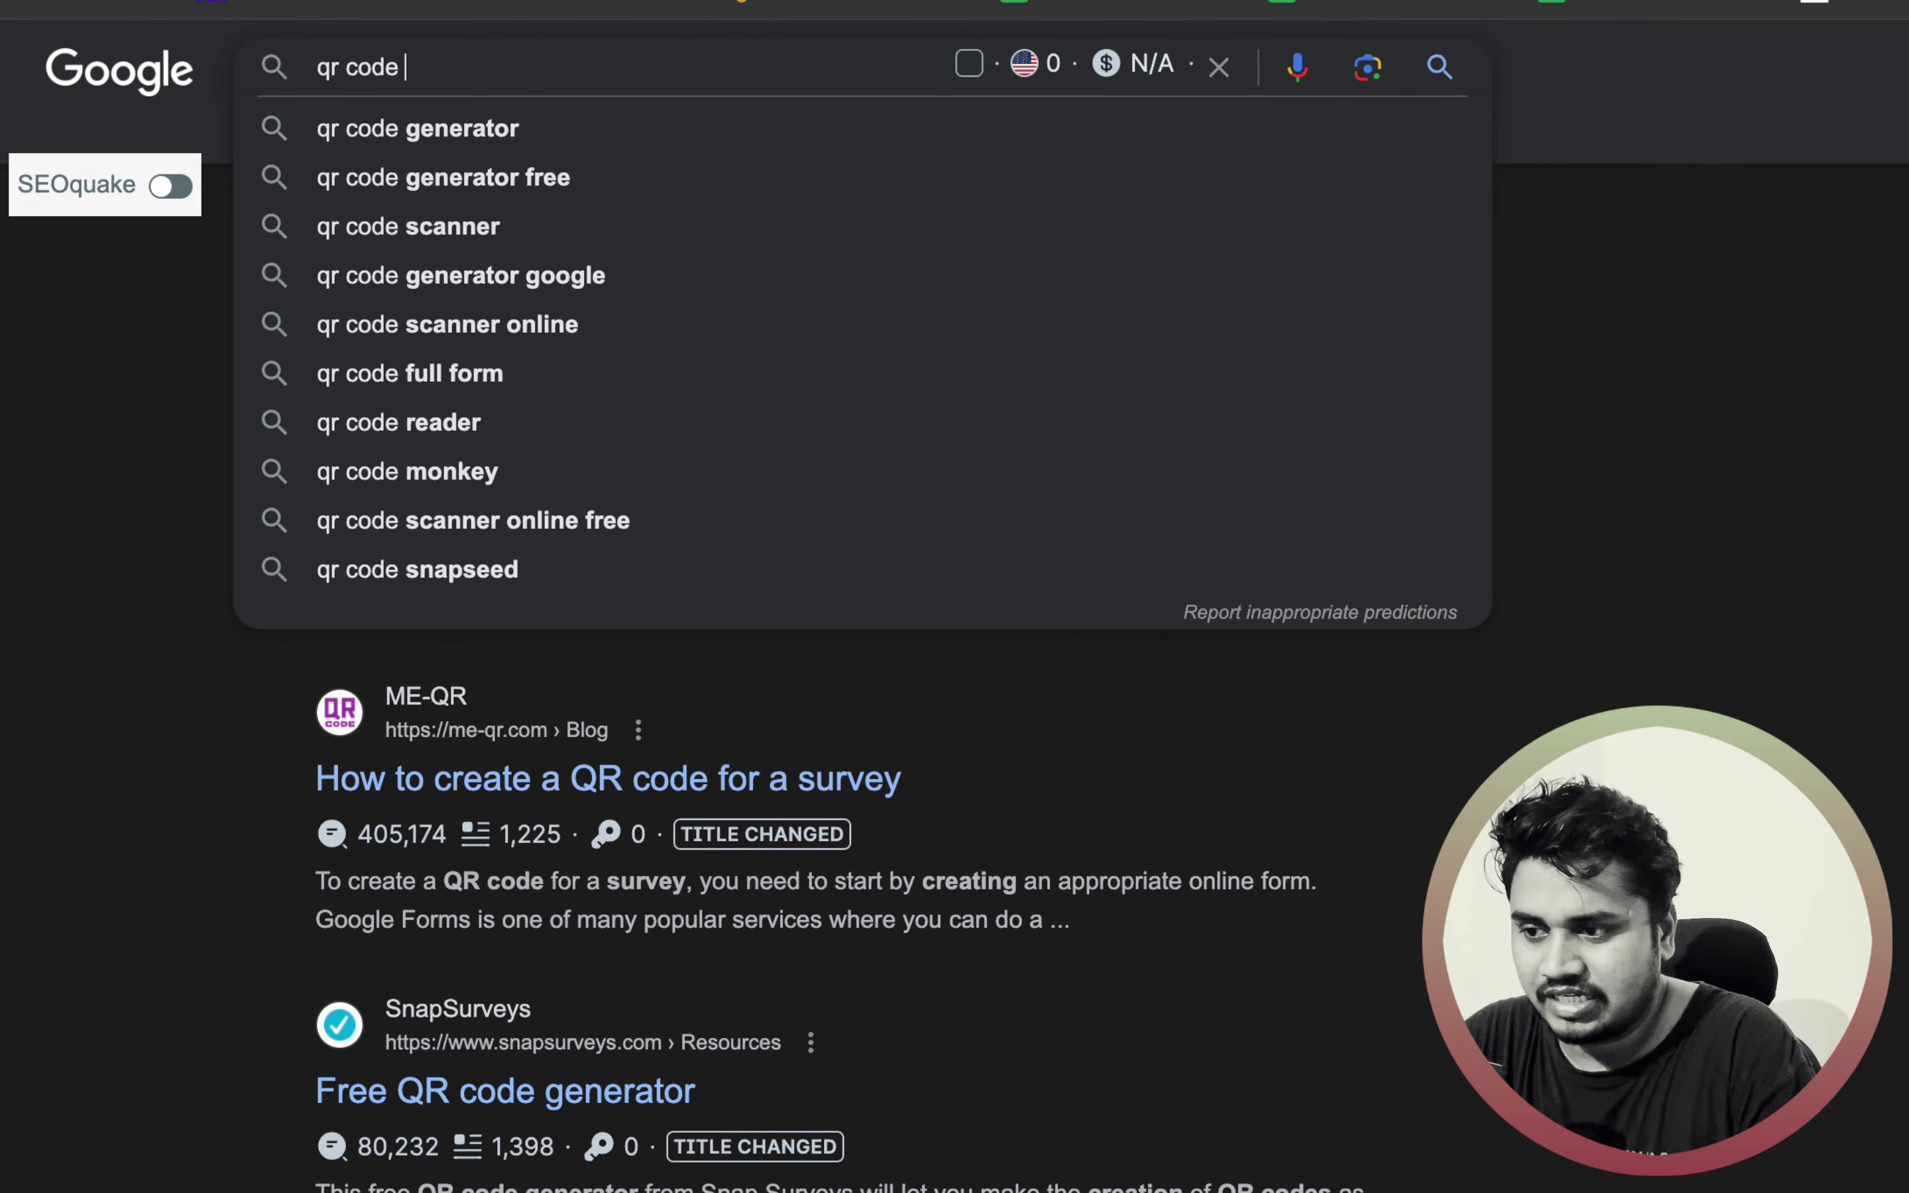
{"action": "type", "text": "gen"}
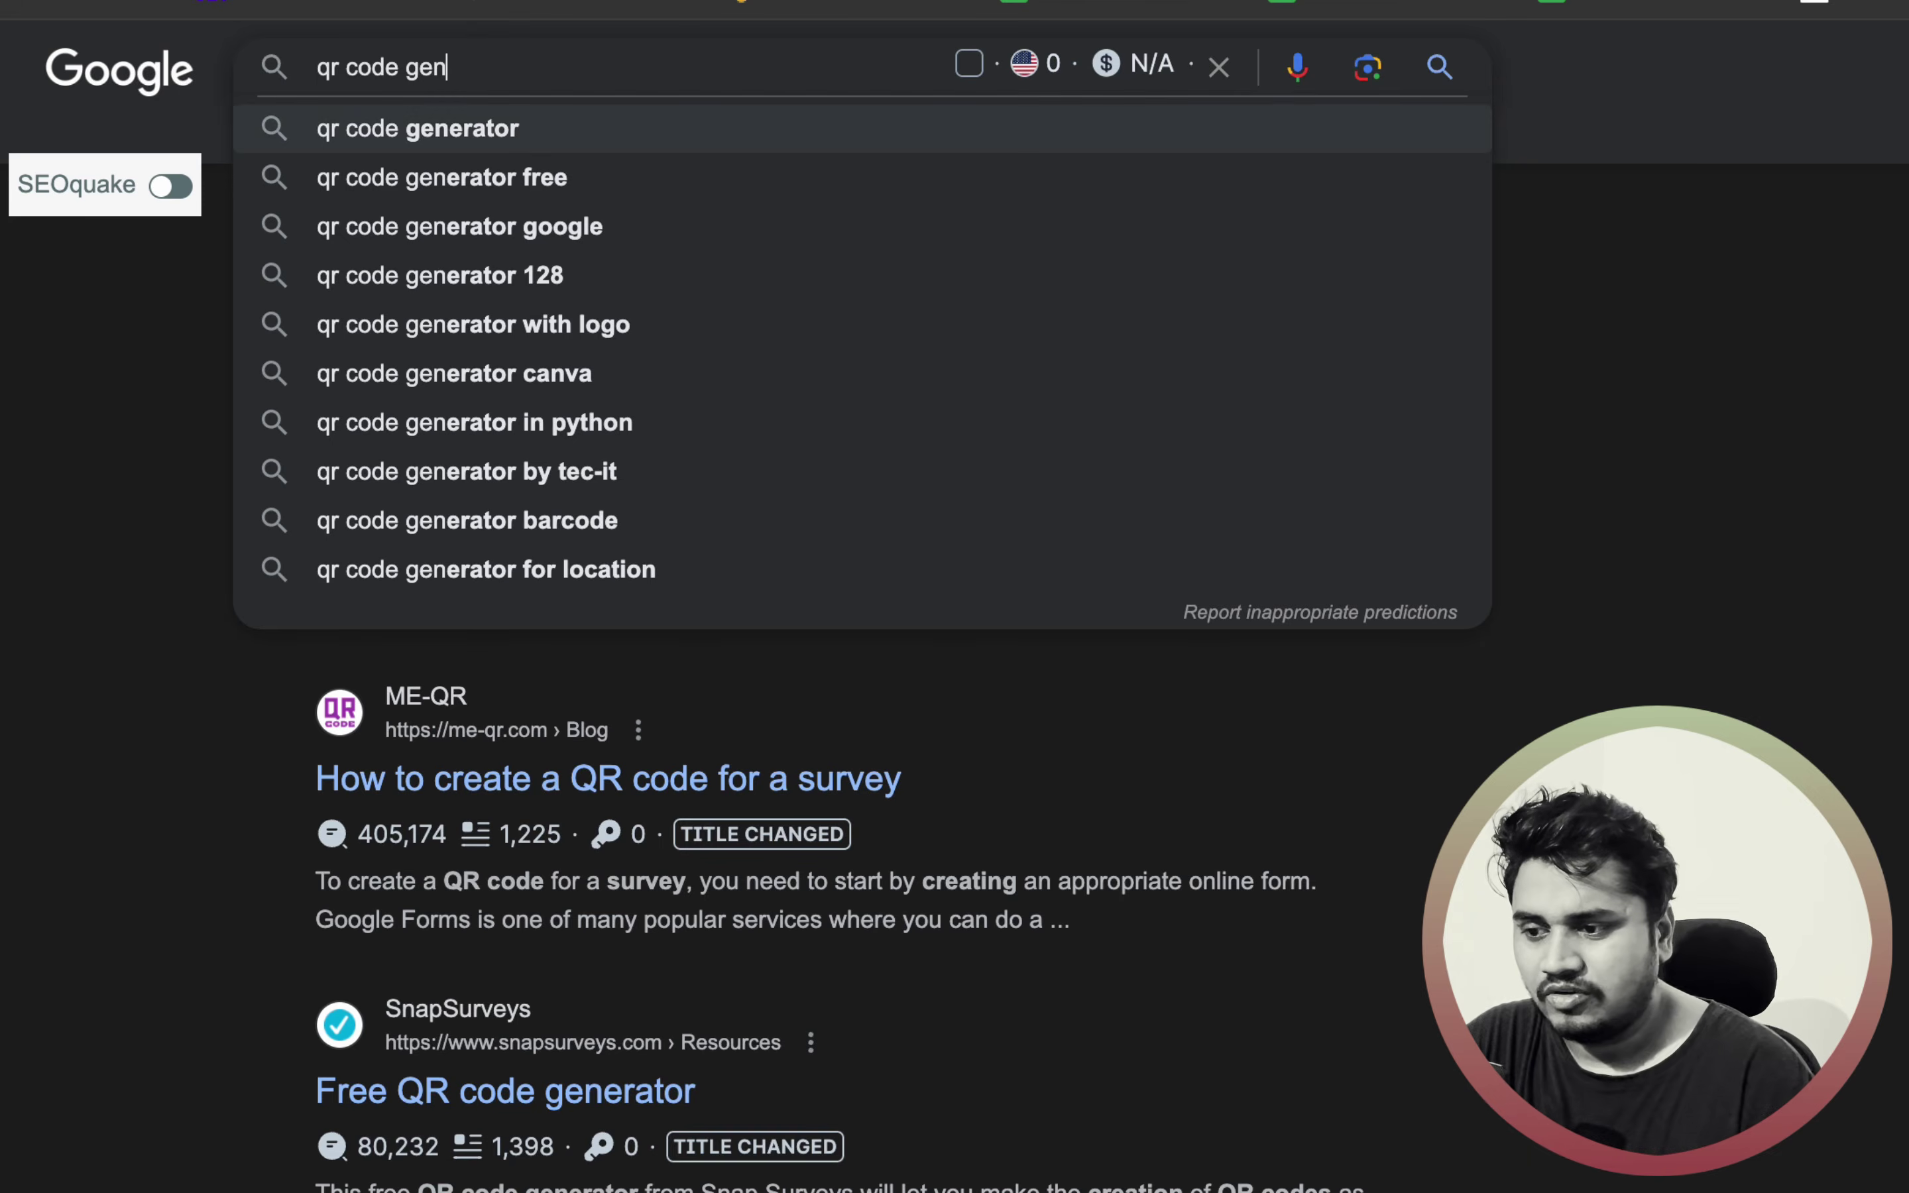
{"action": "left_click", "coordinate": [462, 129]}
- Look through the "qr code generator" results down to QRStuff, checking each competitor's traffic figures
{"action": "scroll", "coordinate": [789, 592], "scroll_direction": "down", "scroll_amount": 6}
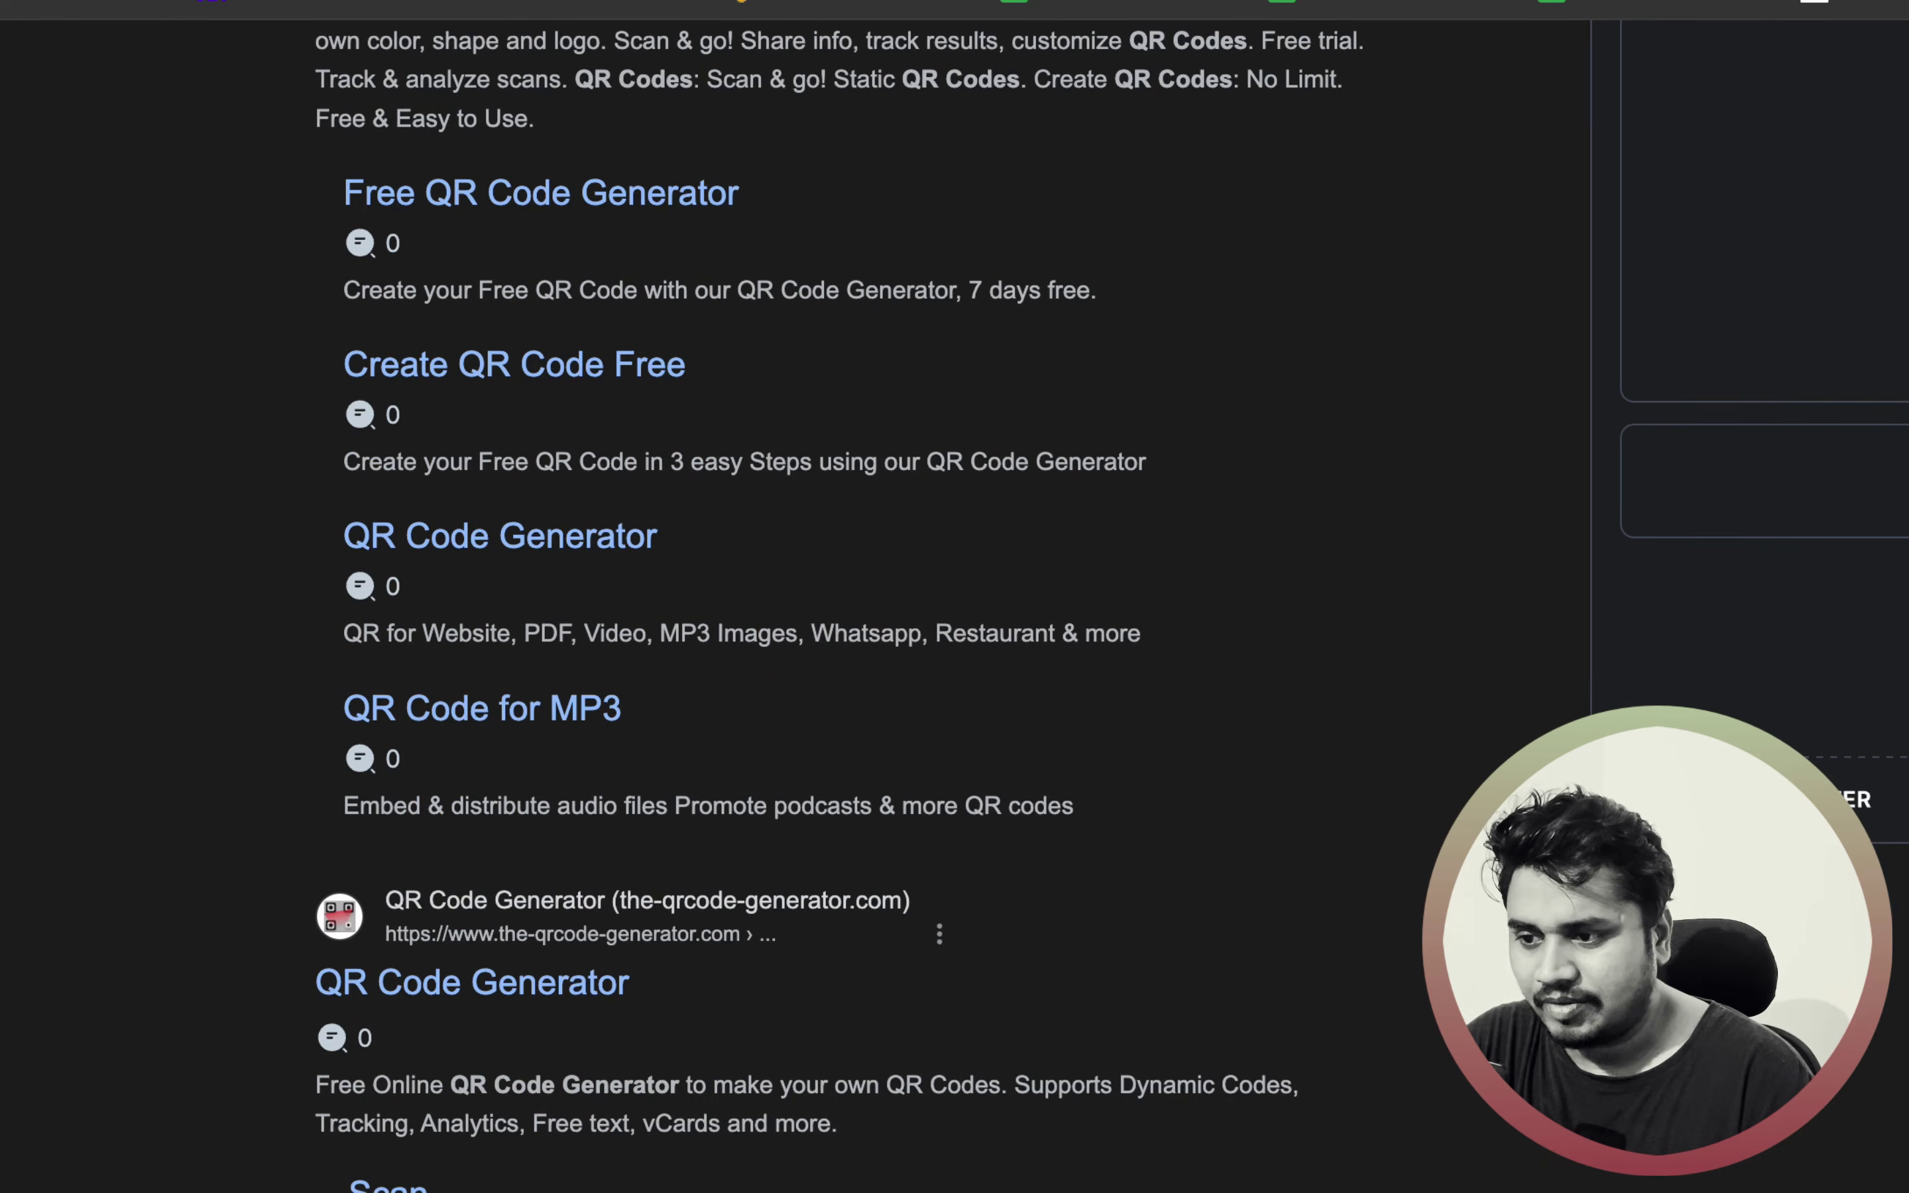
{"action": "scroll", "coordinate": [788, 592], "scroll_direction": "down", "scroll_amount": 8}
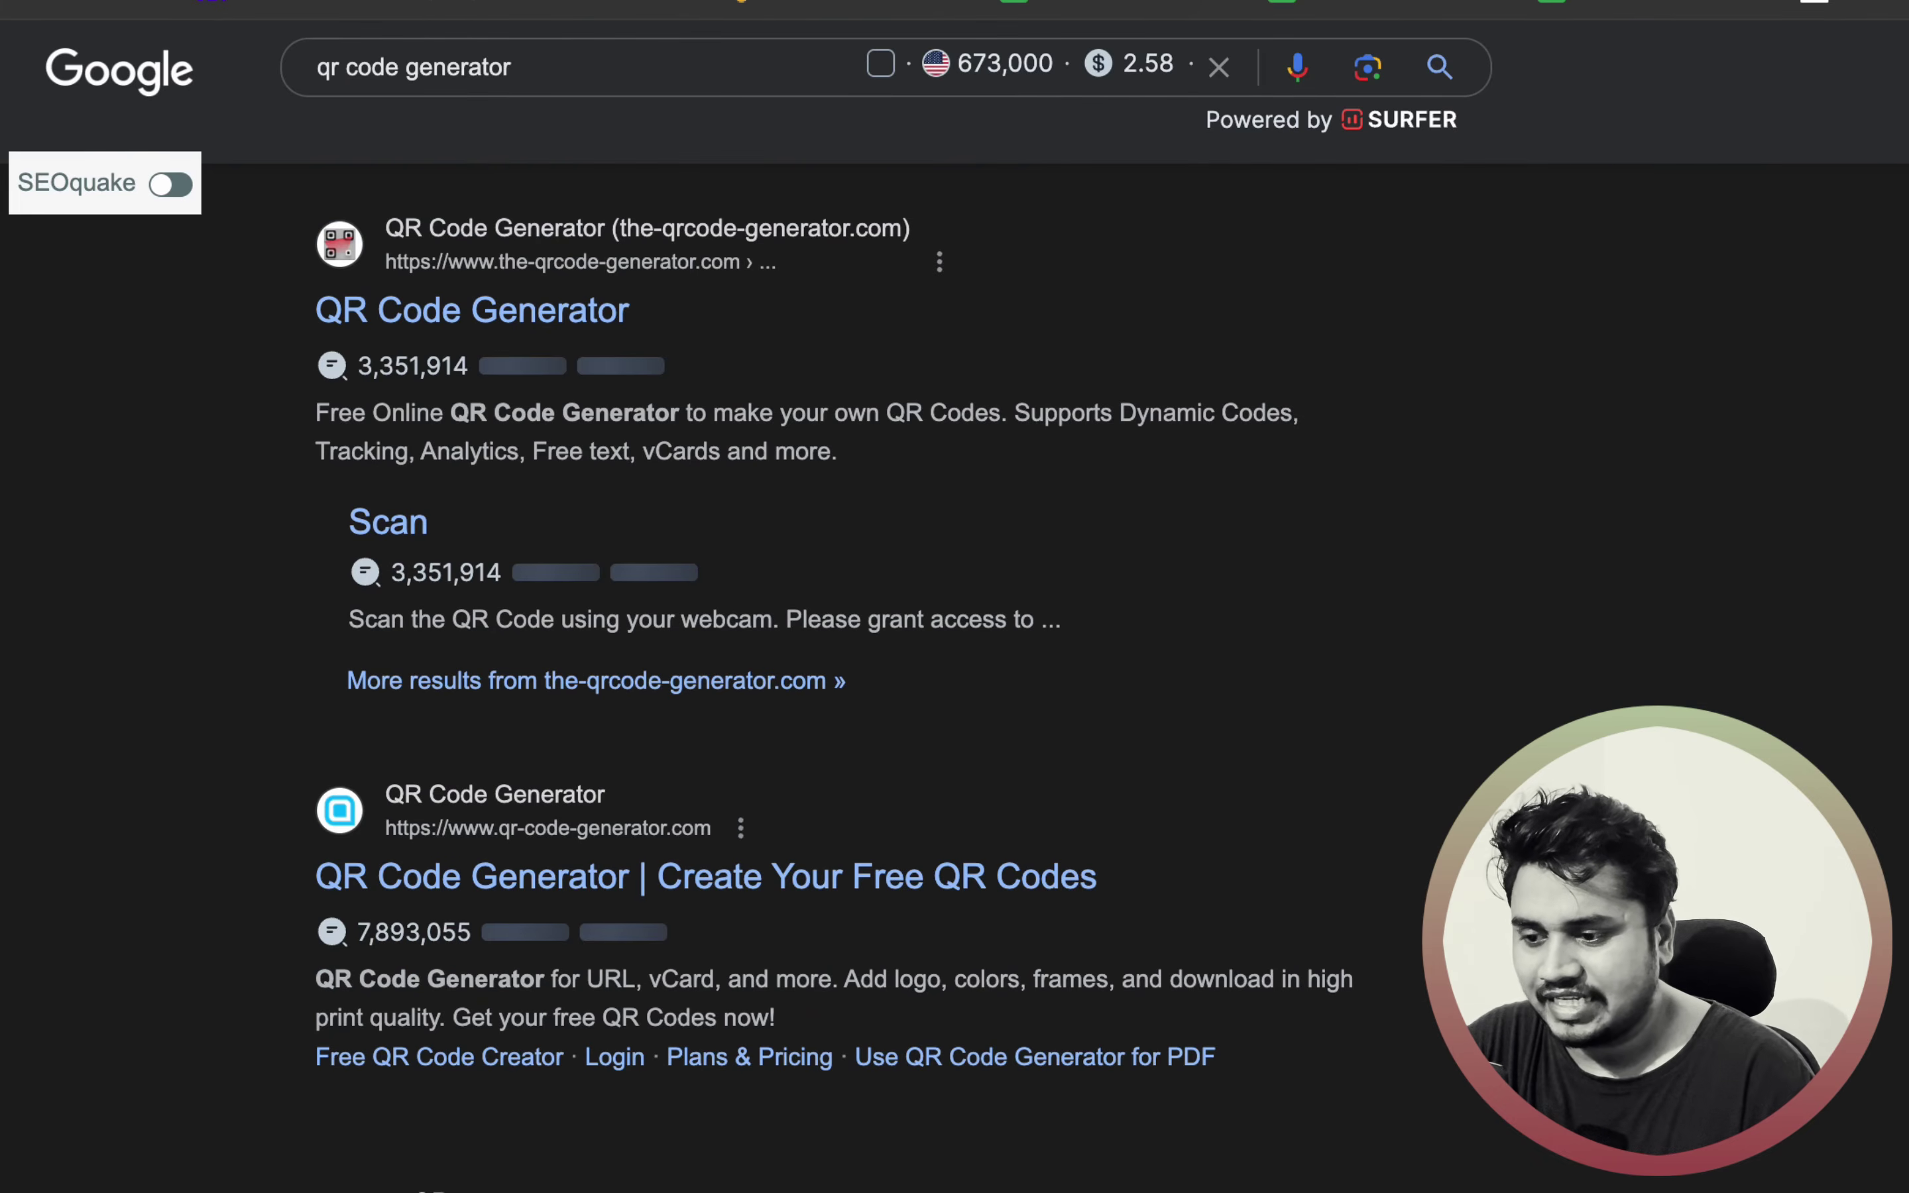
{"action": "scroll", "coordinate": [788, 592], "scroll_direction": "down", "scroll_amount": 7}
{"action": "scroll", "coordinate": [833, 715], "scroll_direction": "down", "scroll_amount": 10}
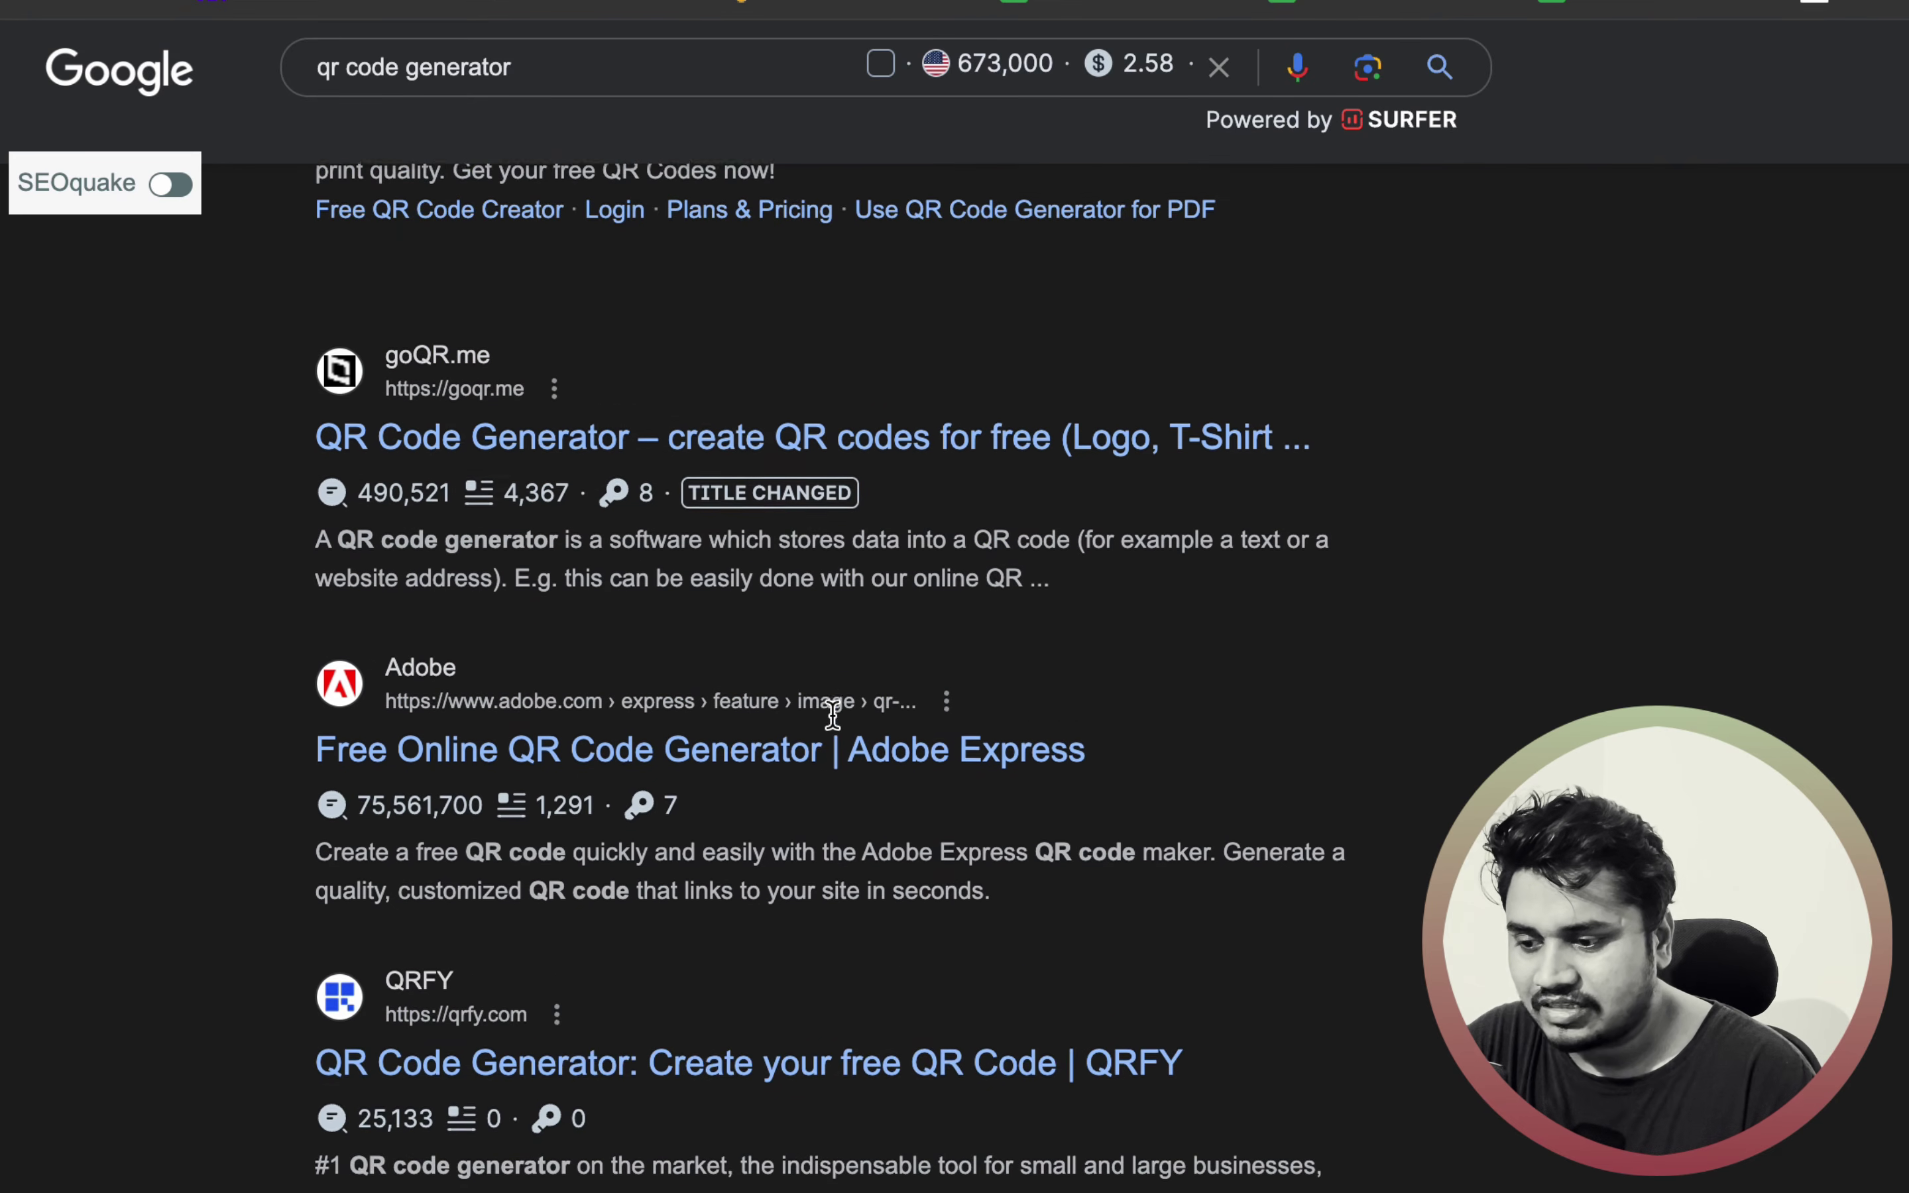
{"action": "scroll", "coordinate": [832, 715], "scroll_direction": "down", "scroll_amount": 7}
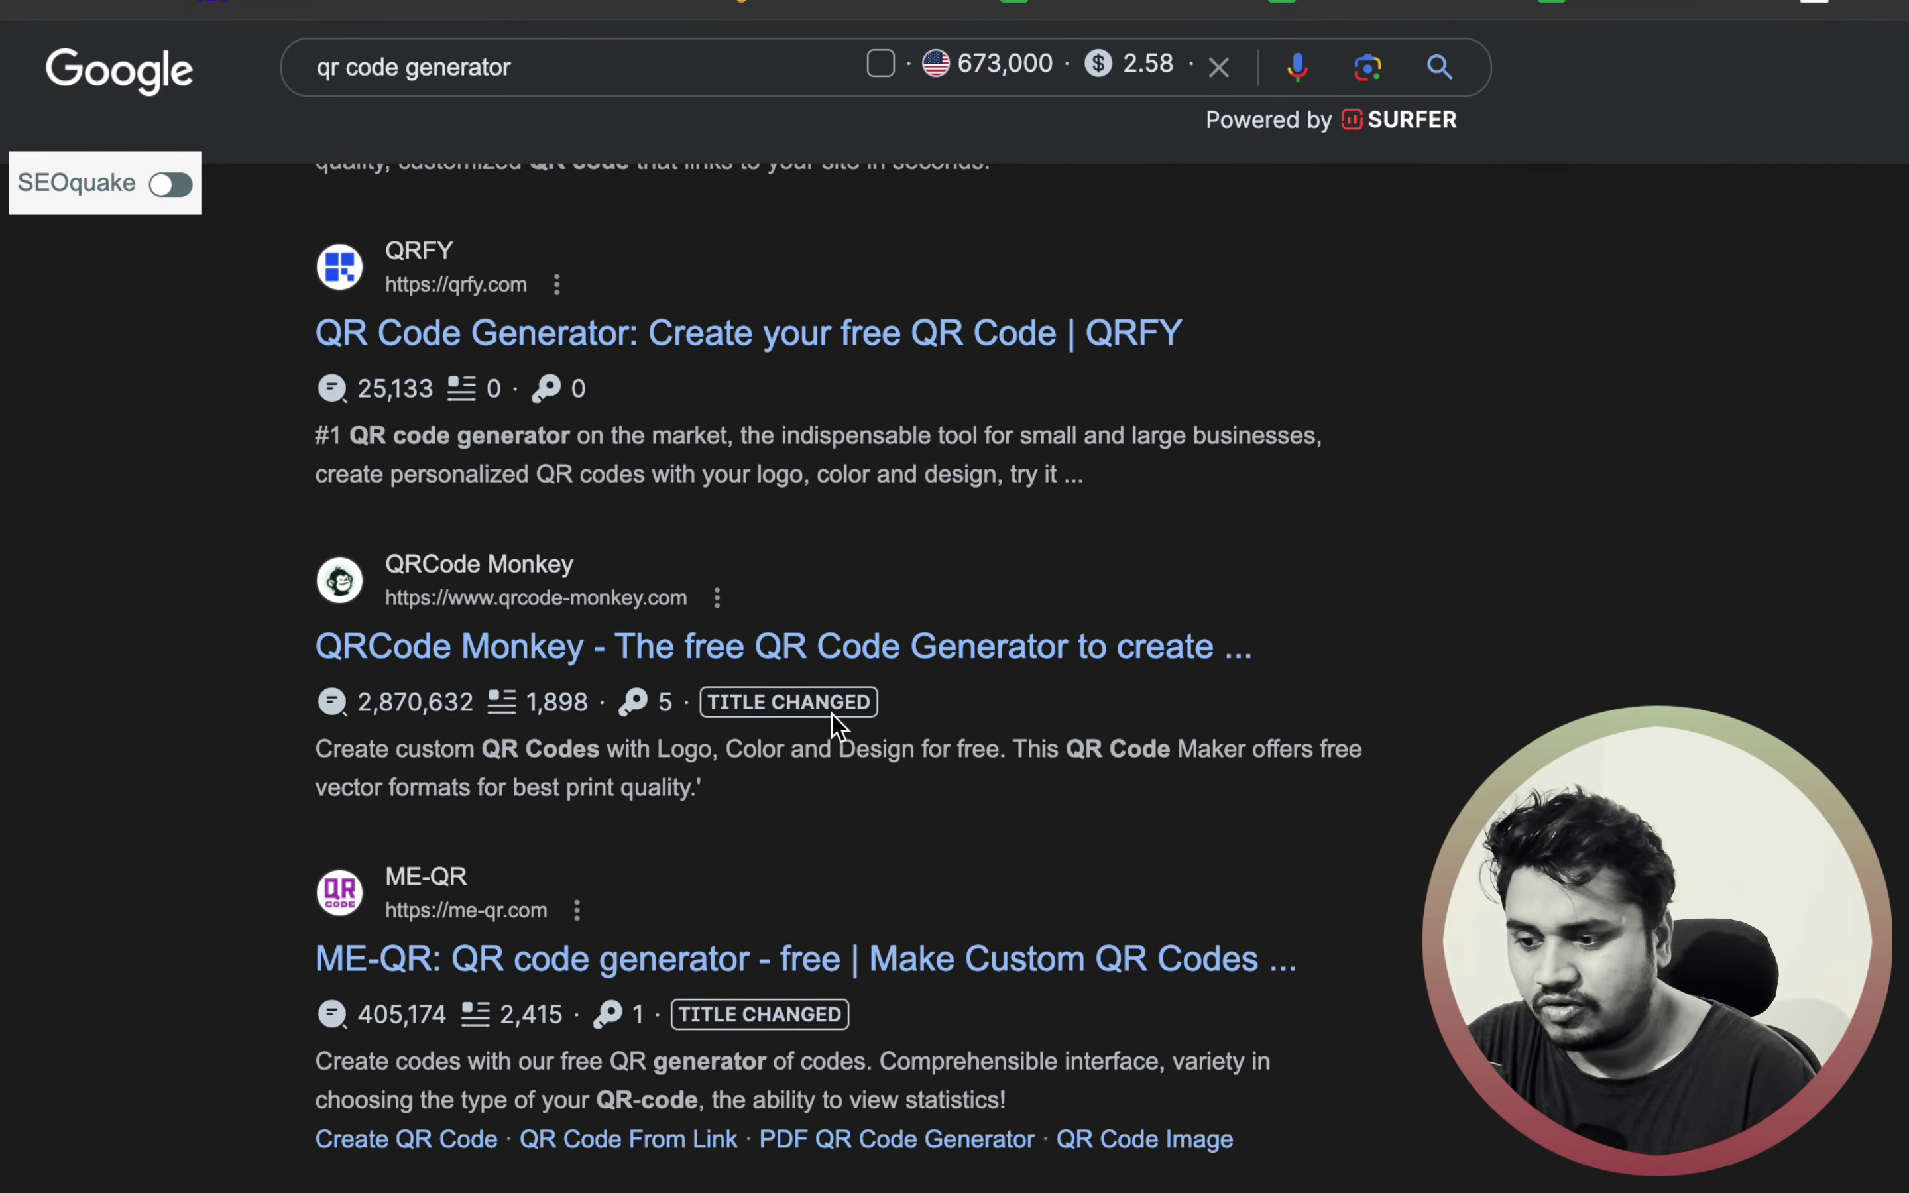
{"action": "scroll", "coordinate": [838, 725], "scroll_direction": "down", "scroll_amount": 9}
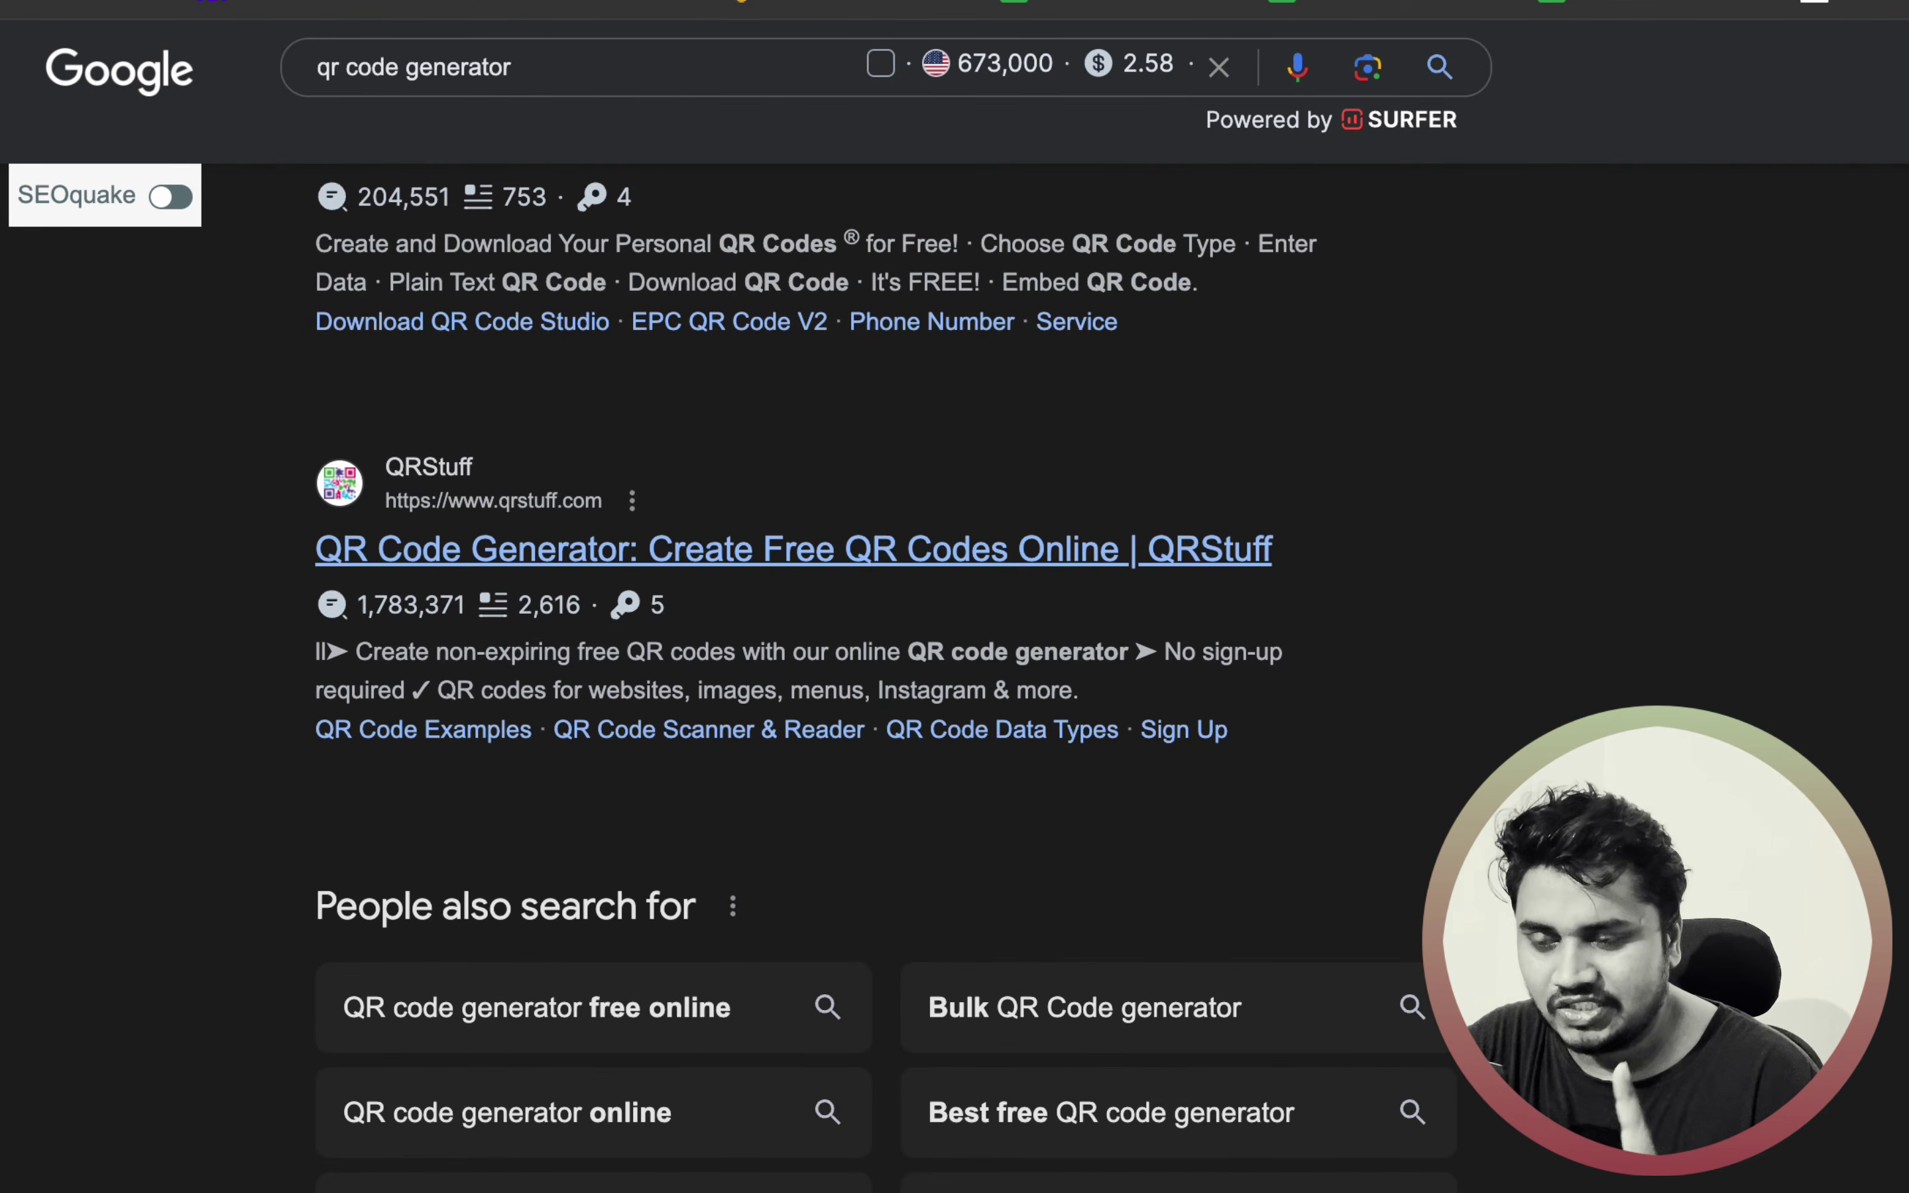
{"action": "left_click", "coordinate": [793, 550]}
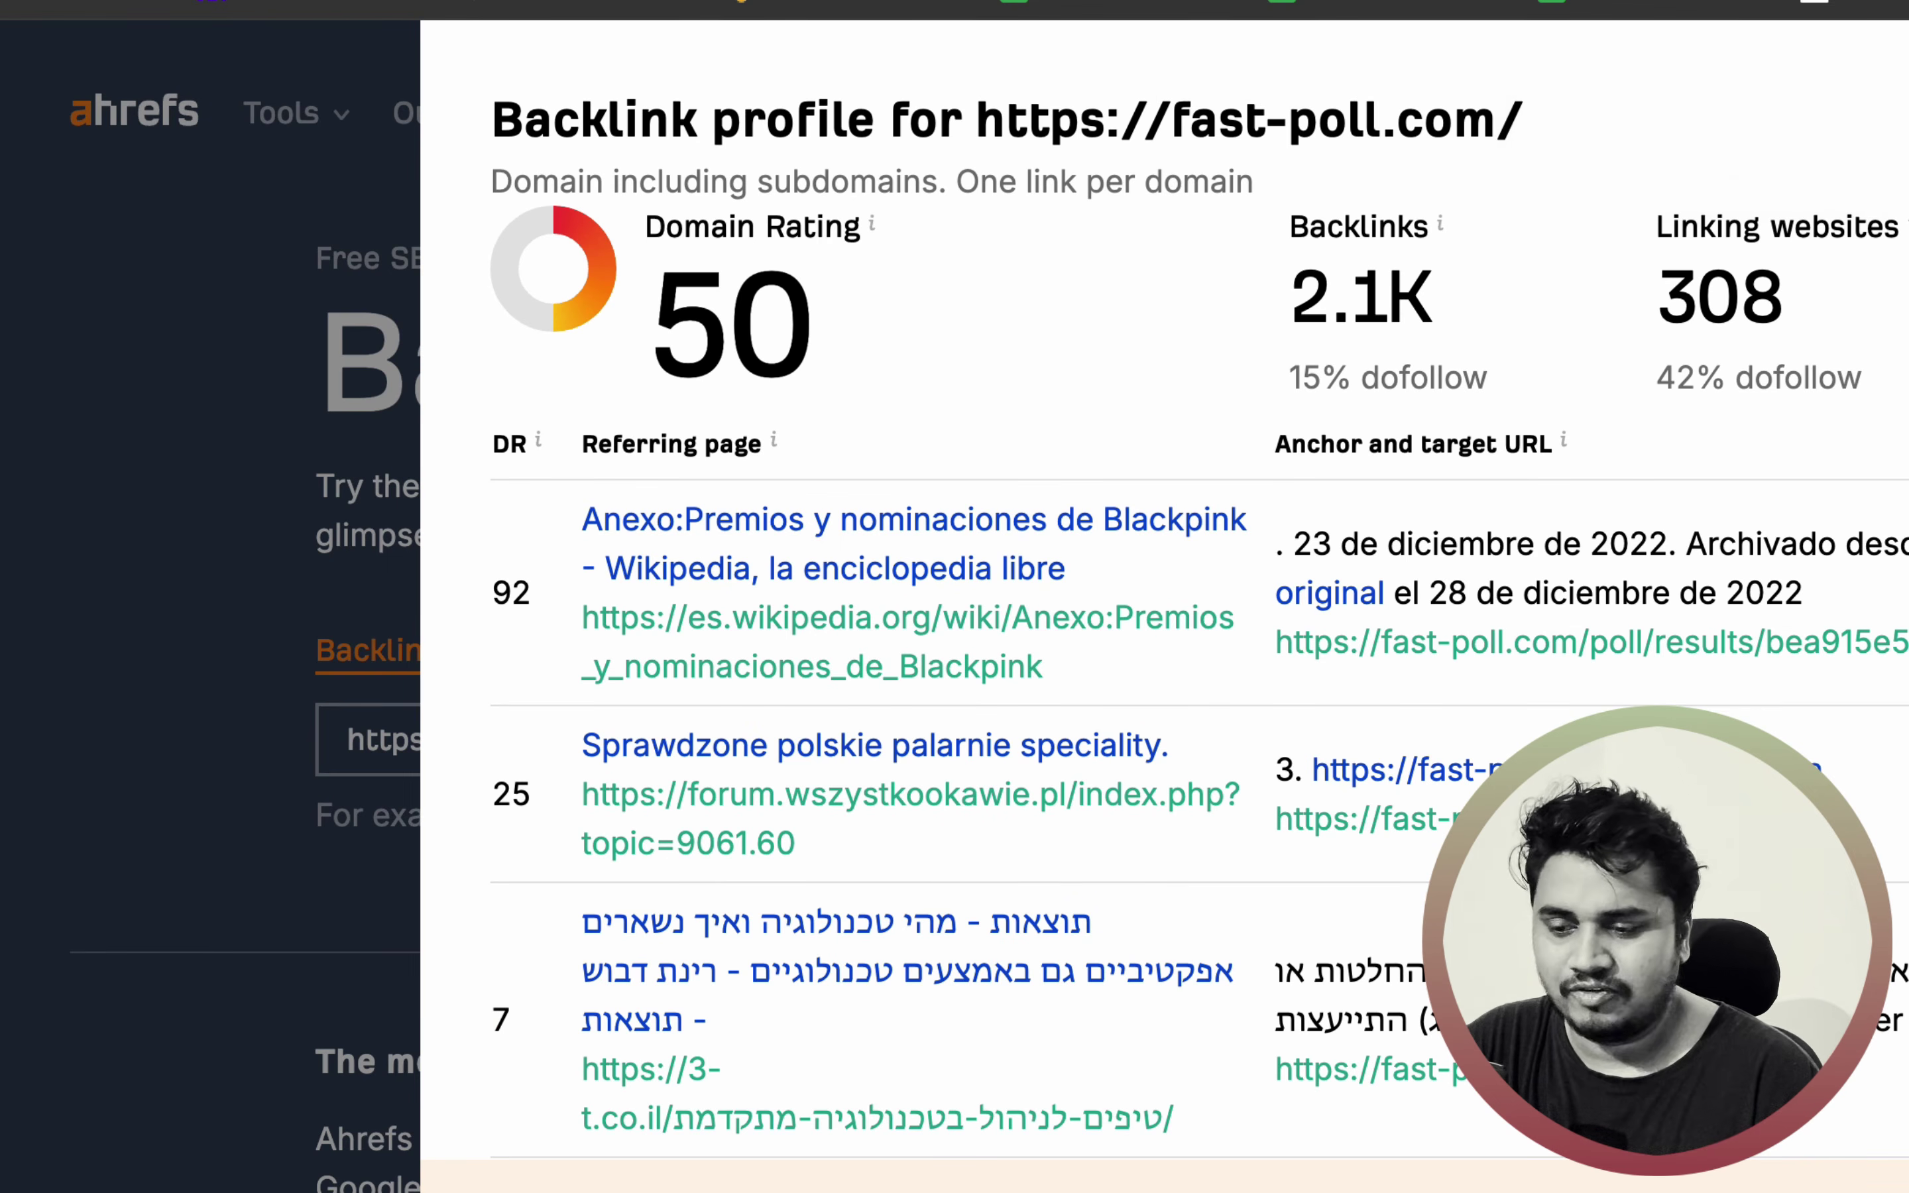
{"action": "key", "text": "Escape"}
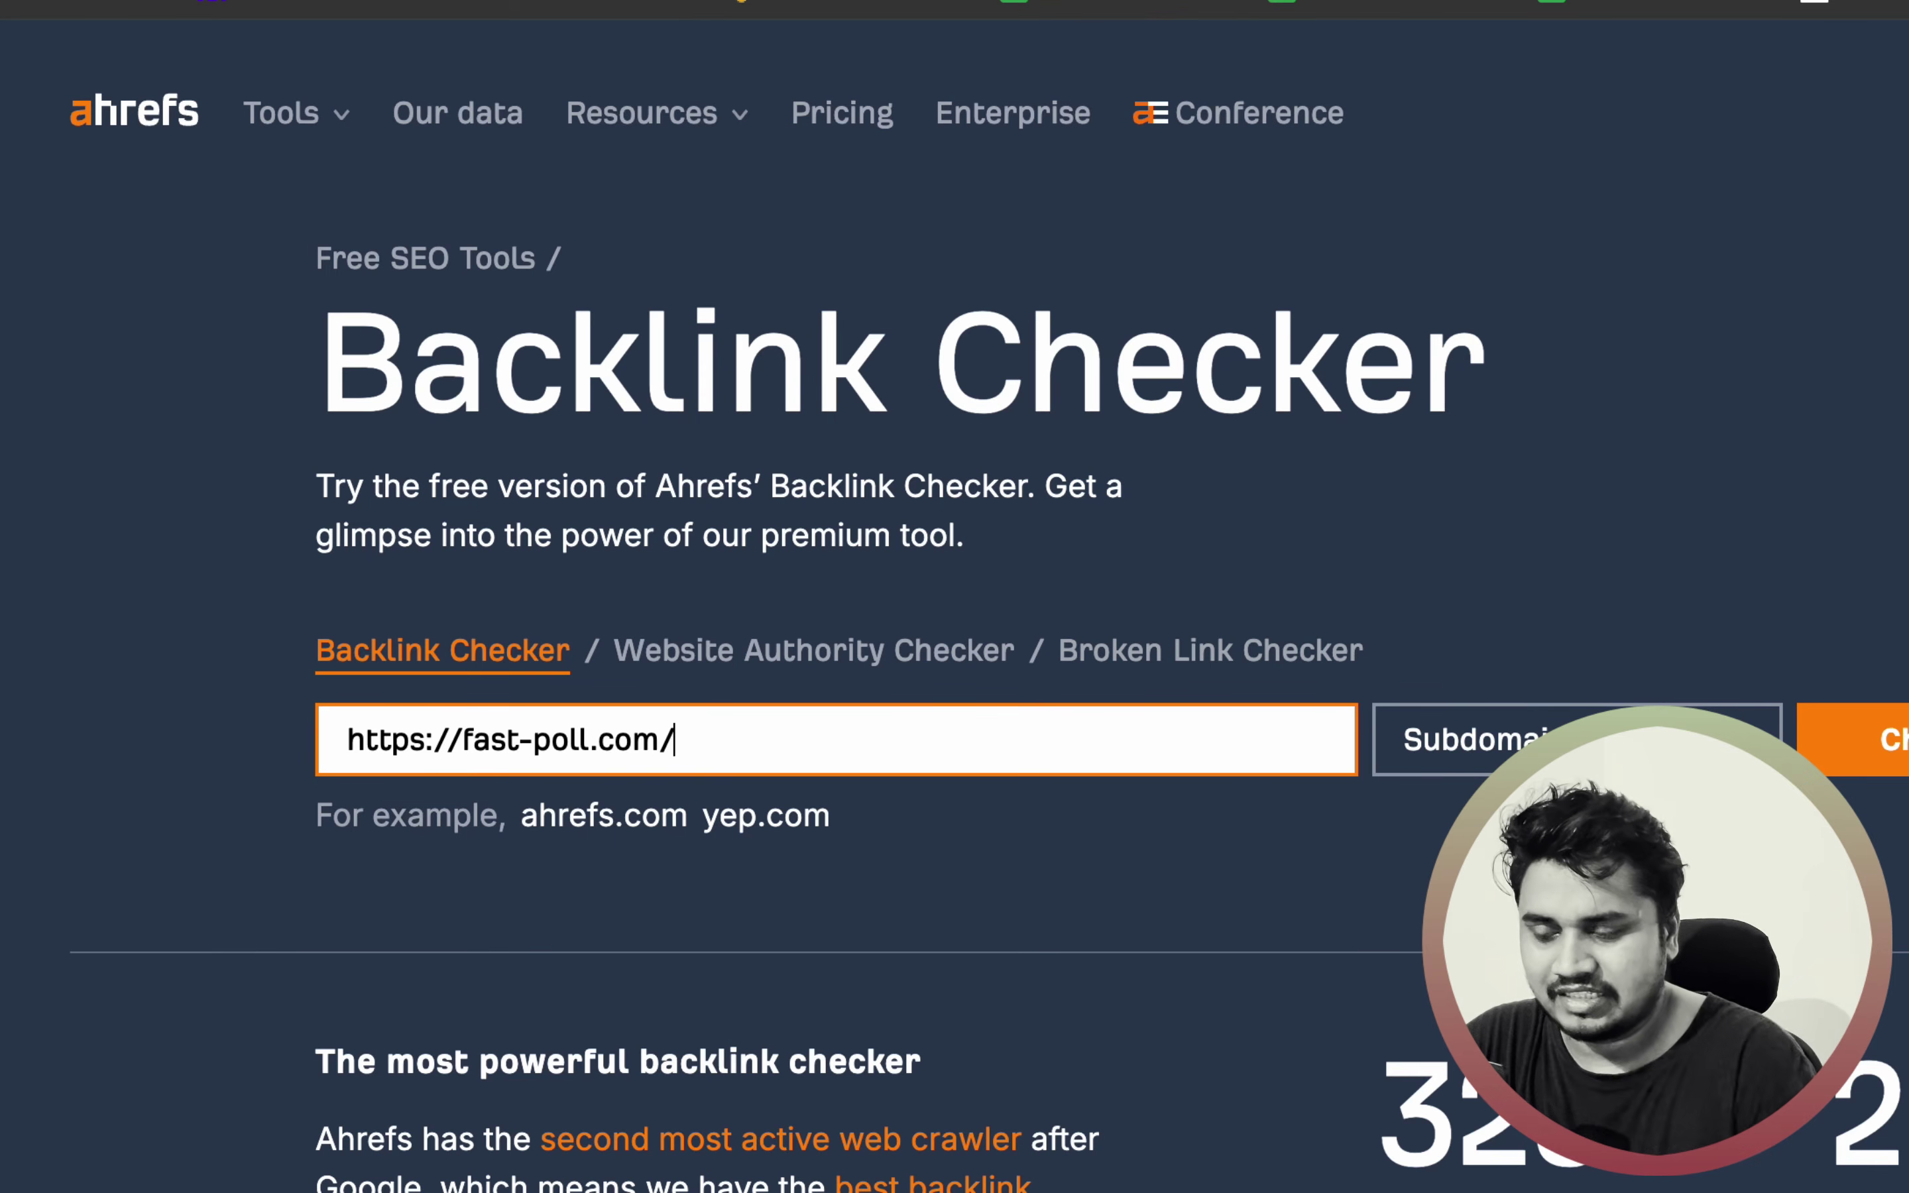
{"action": "key", "text": "ctrl+a"}
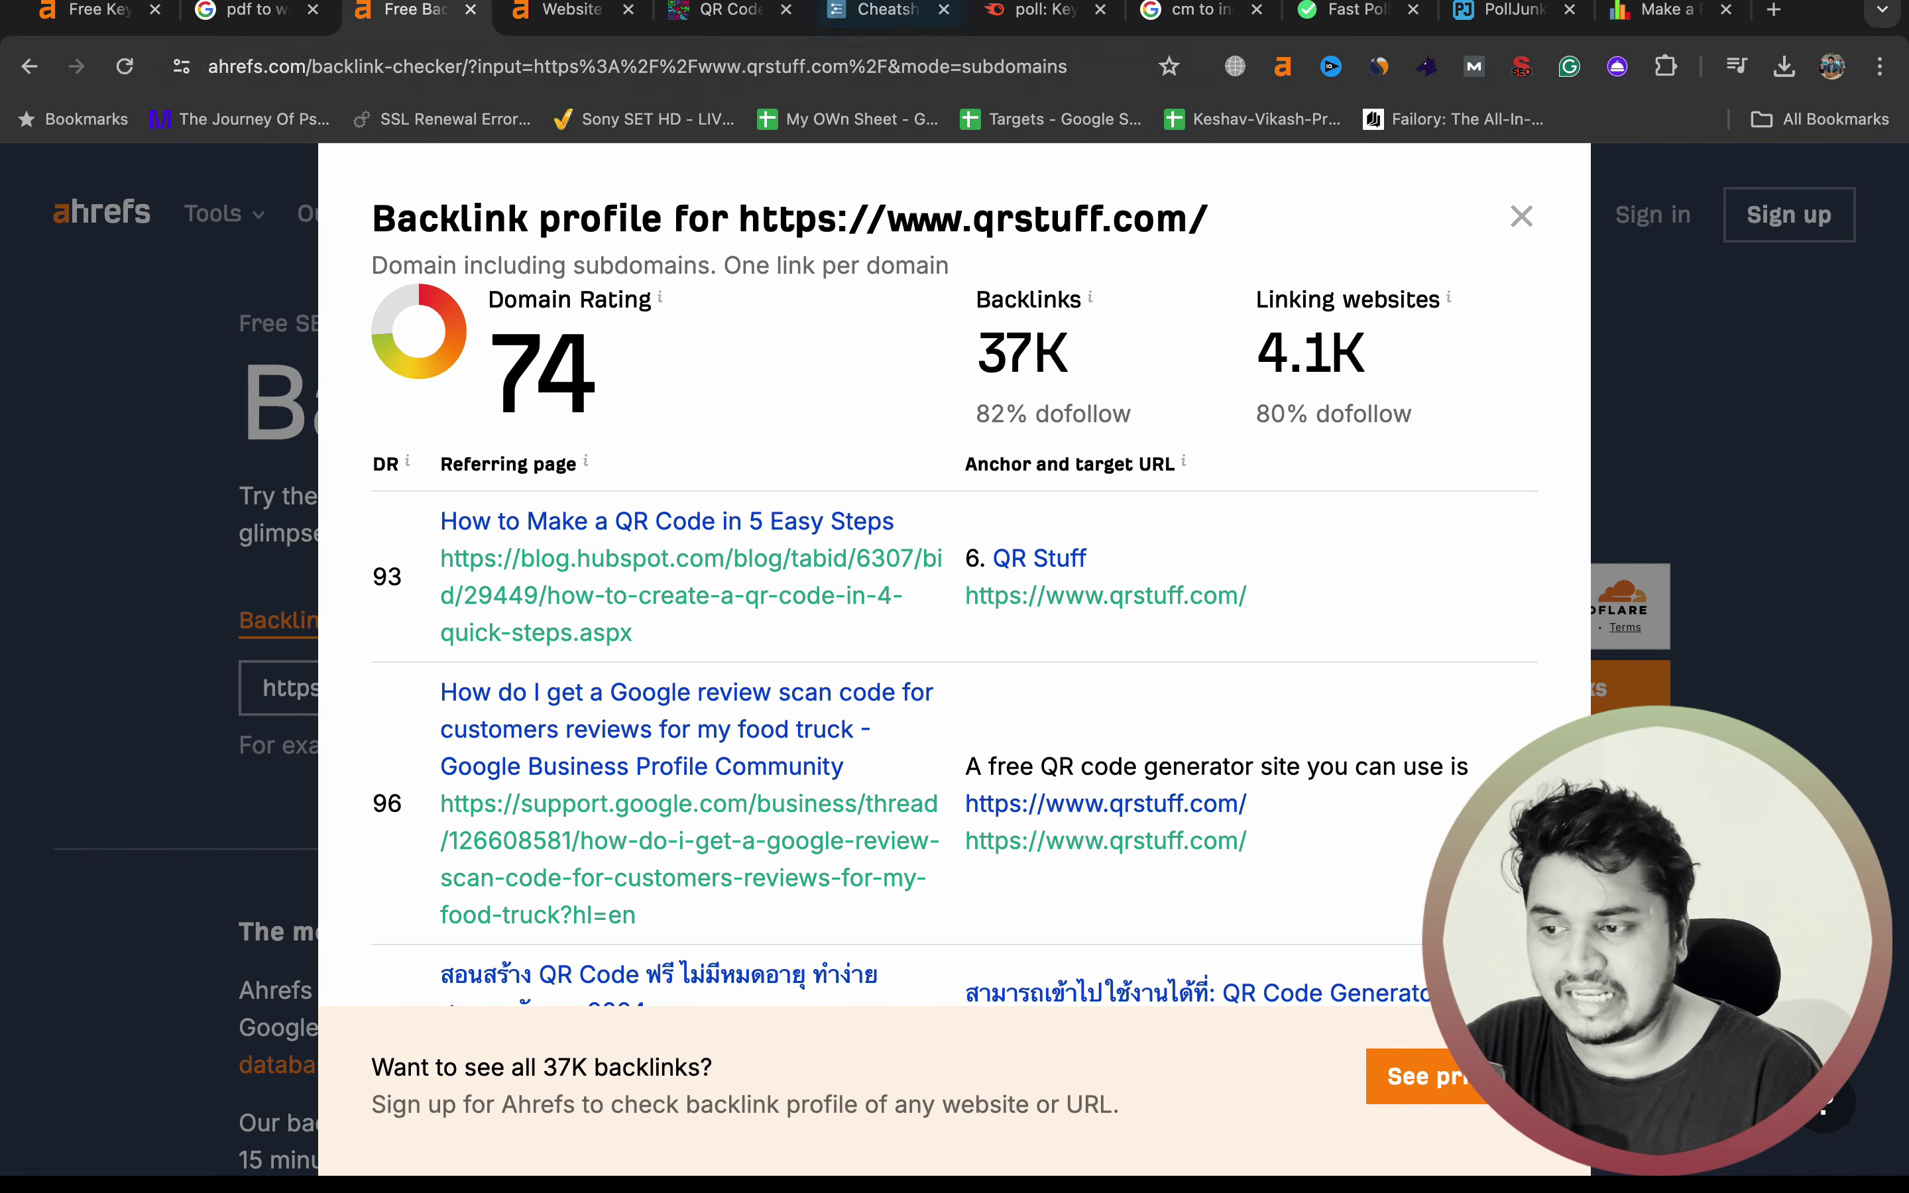
- Switch to the Workflowy cheatsheet and highlight the "Root Domain - 300-400 (Max)" and "You can create that Tool" rules
{"action": "key", "text": "super+6"}
{"action": "triple_click", "coordinate": [426, 672]}
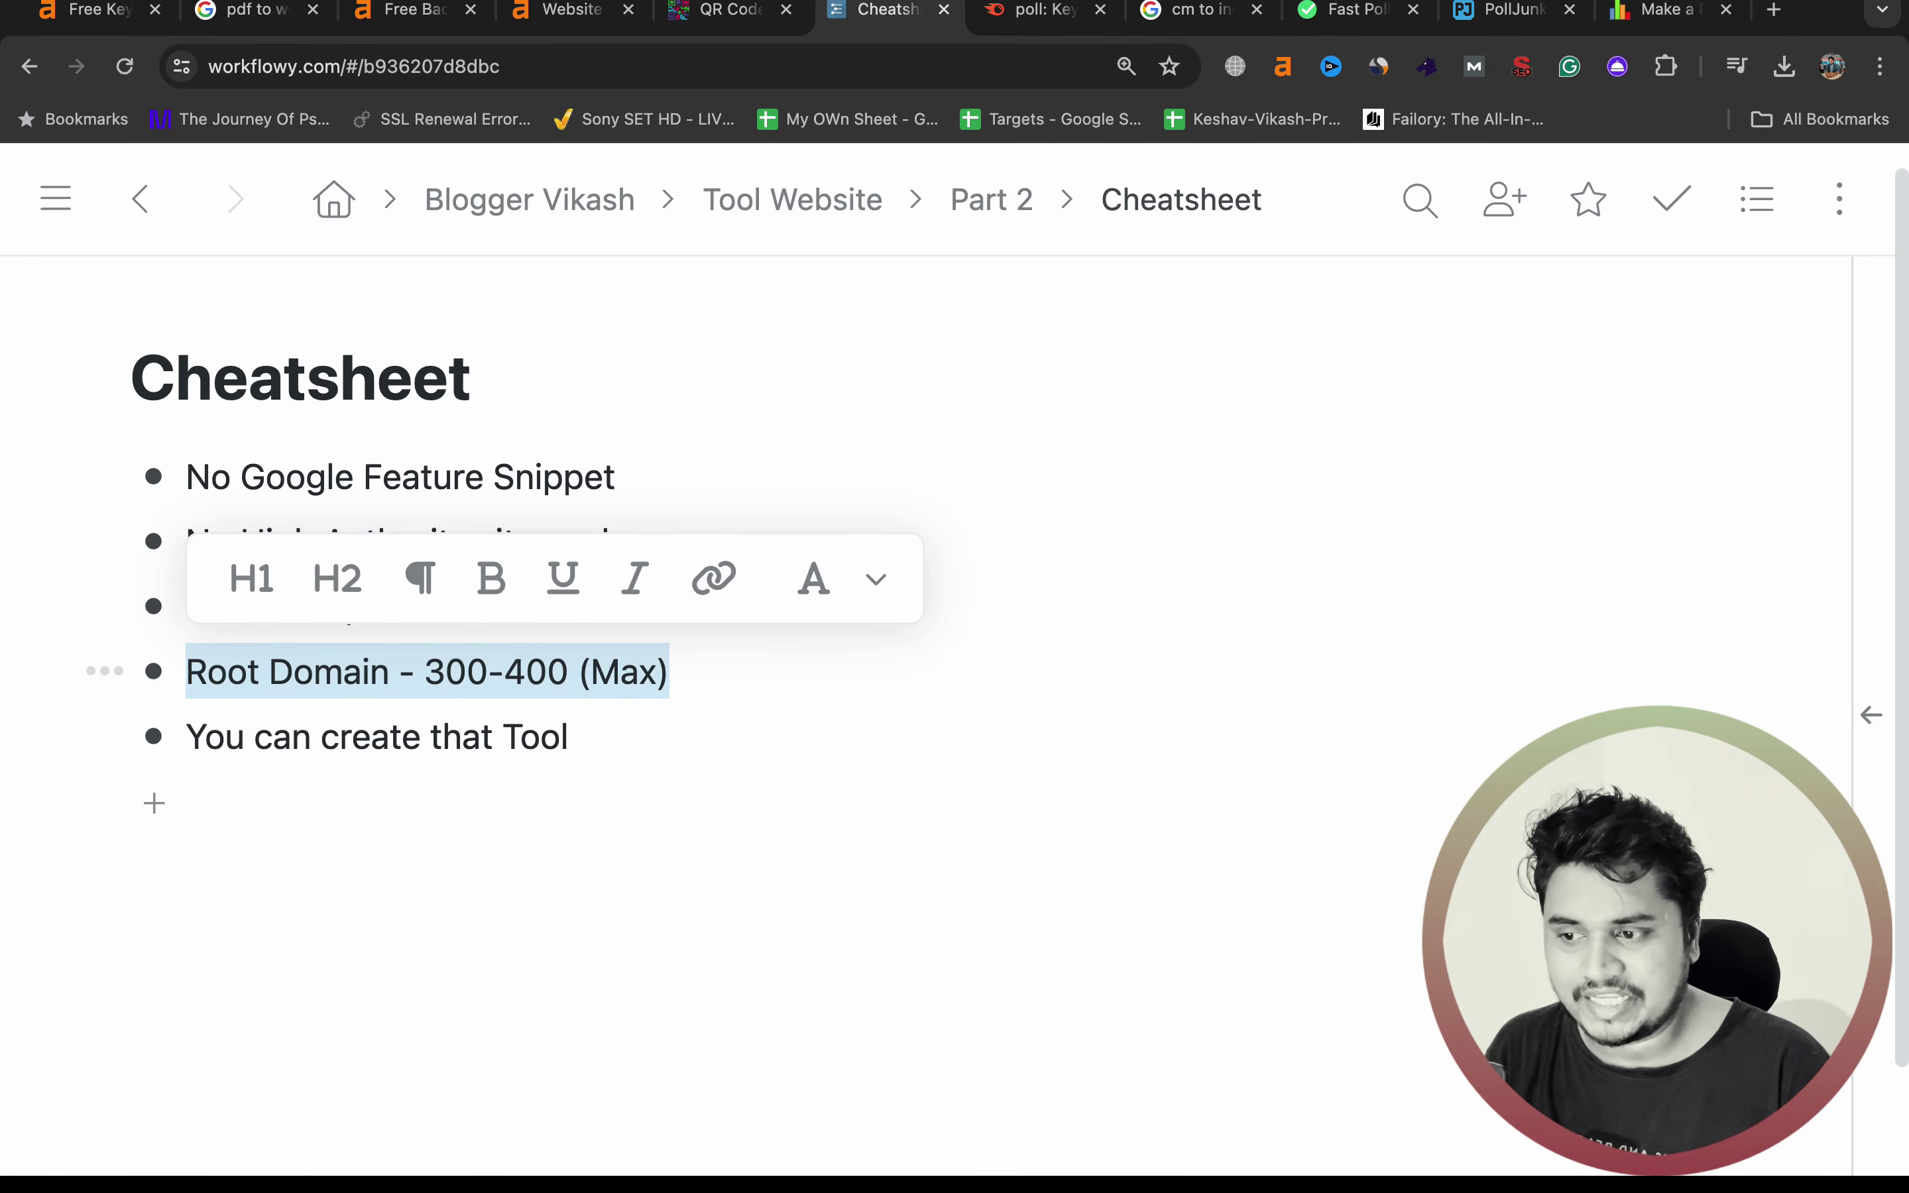
{"action": "left_click", "coordinate": [569, 737]}
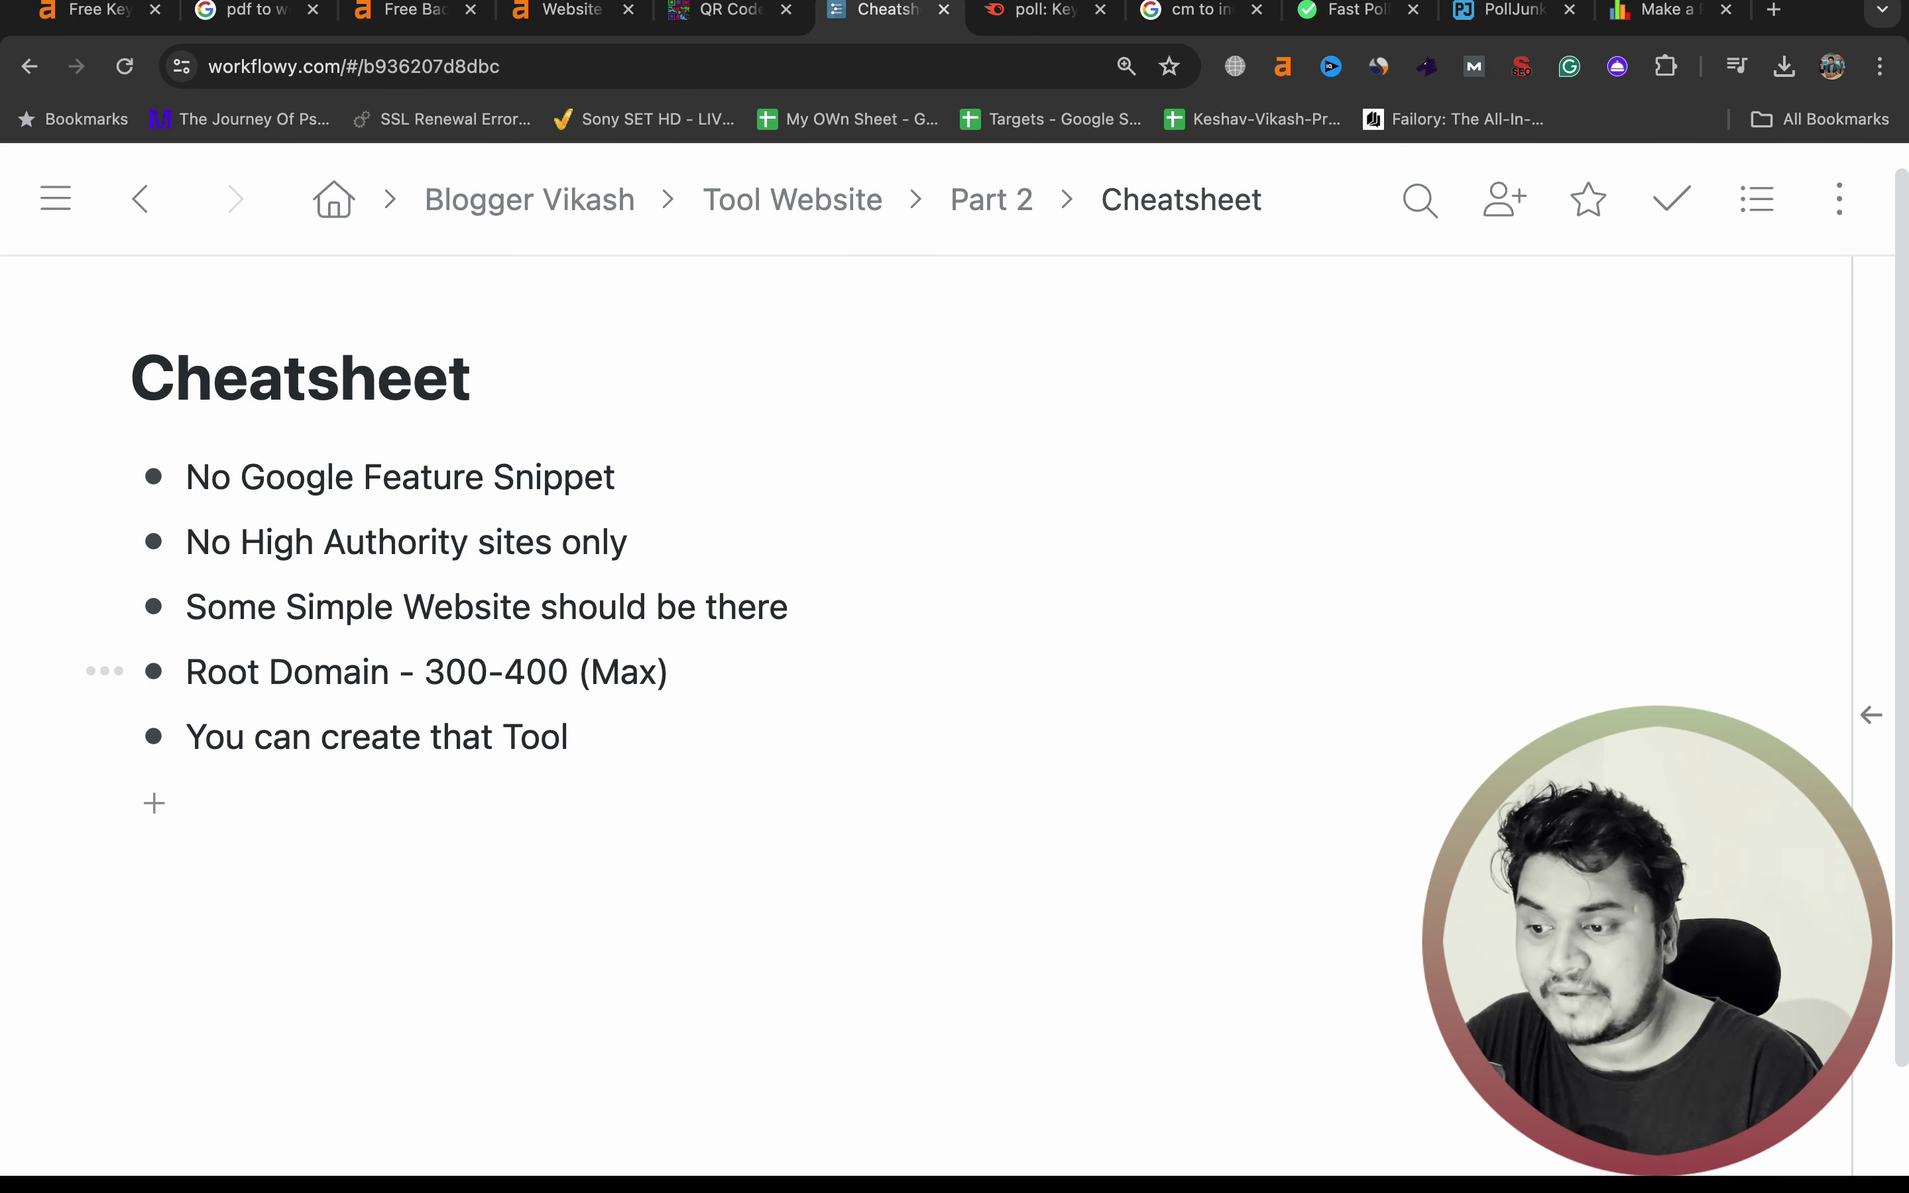
{"action": "double_click", "coordinate": [461, 736]}
{"action": "key", "text": "super+a"}
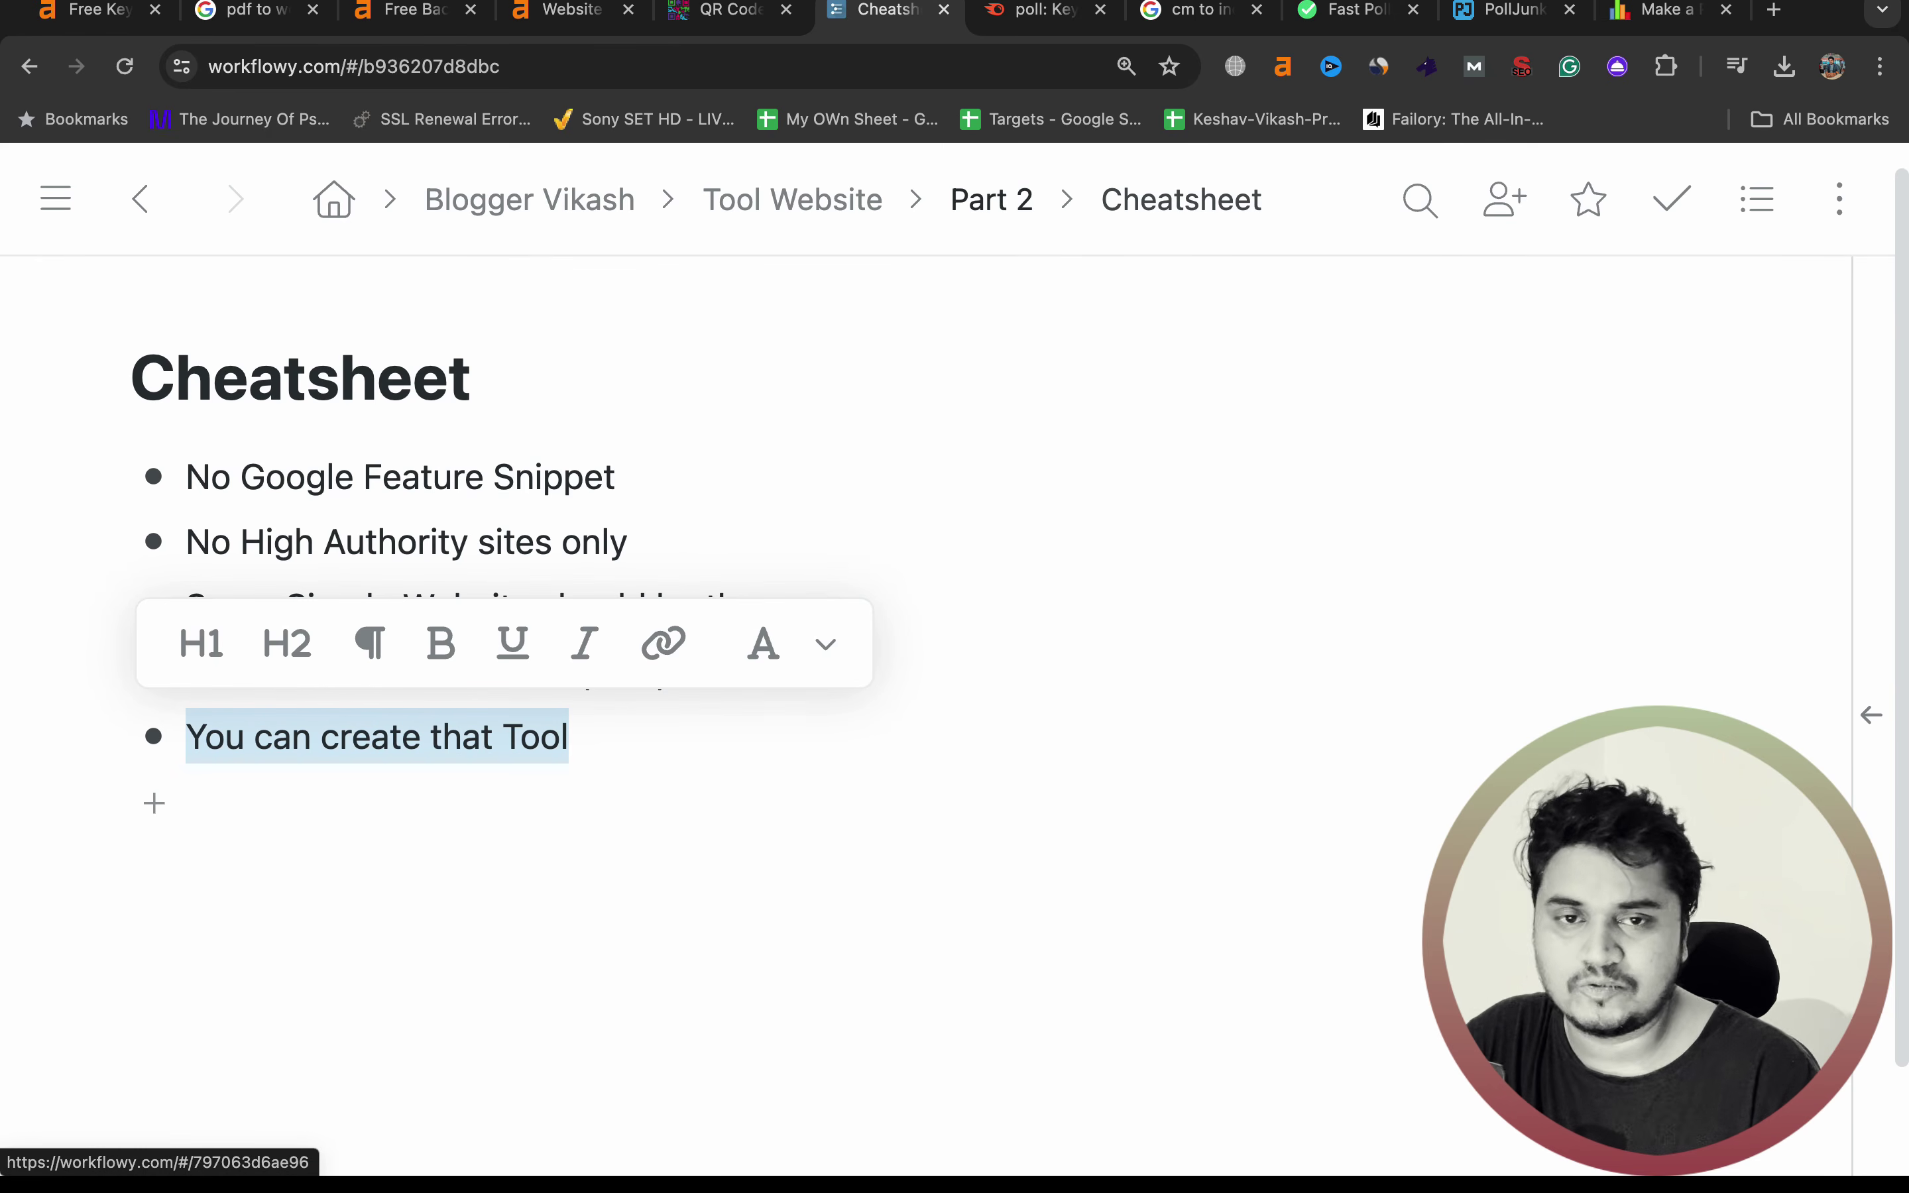
- Go up to the Part 2 outline in Workflowy and open its Cheatsheet item
{"action": "left_click", "coordinate": [991, 199]}
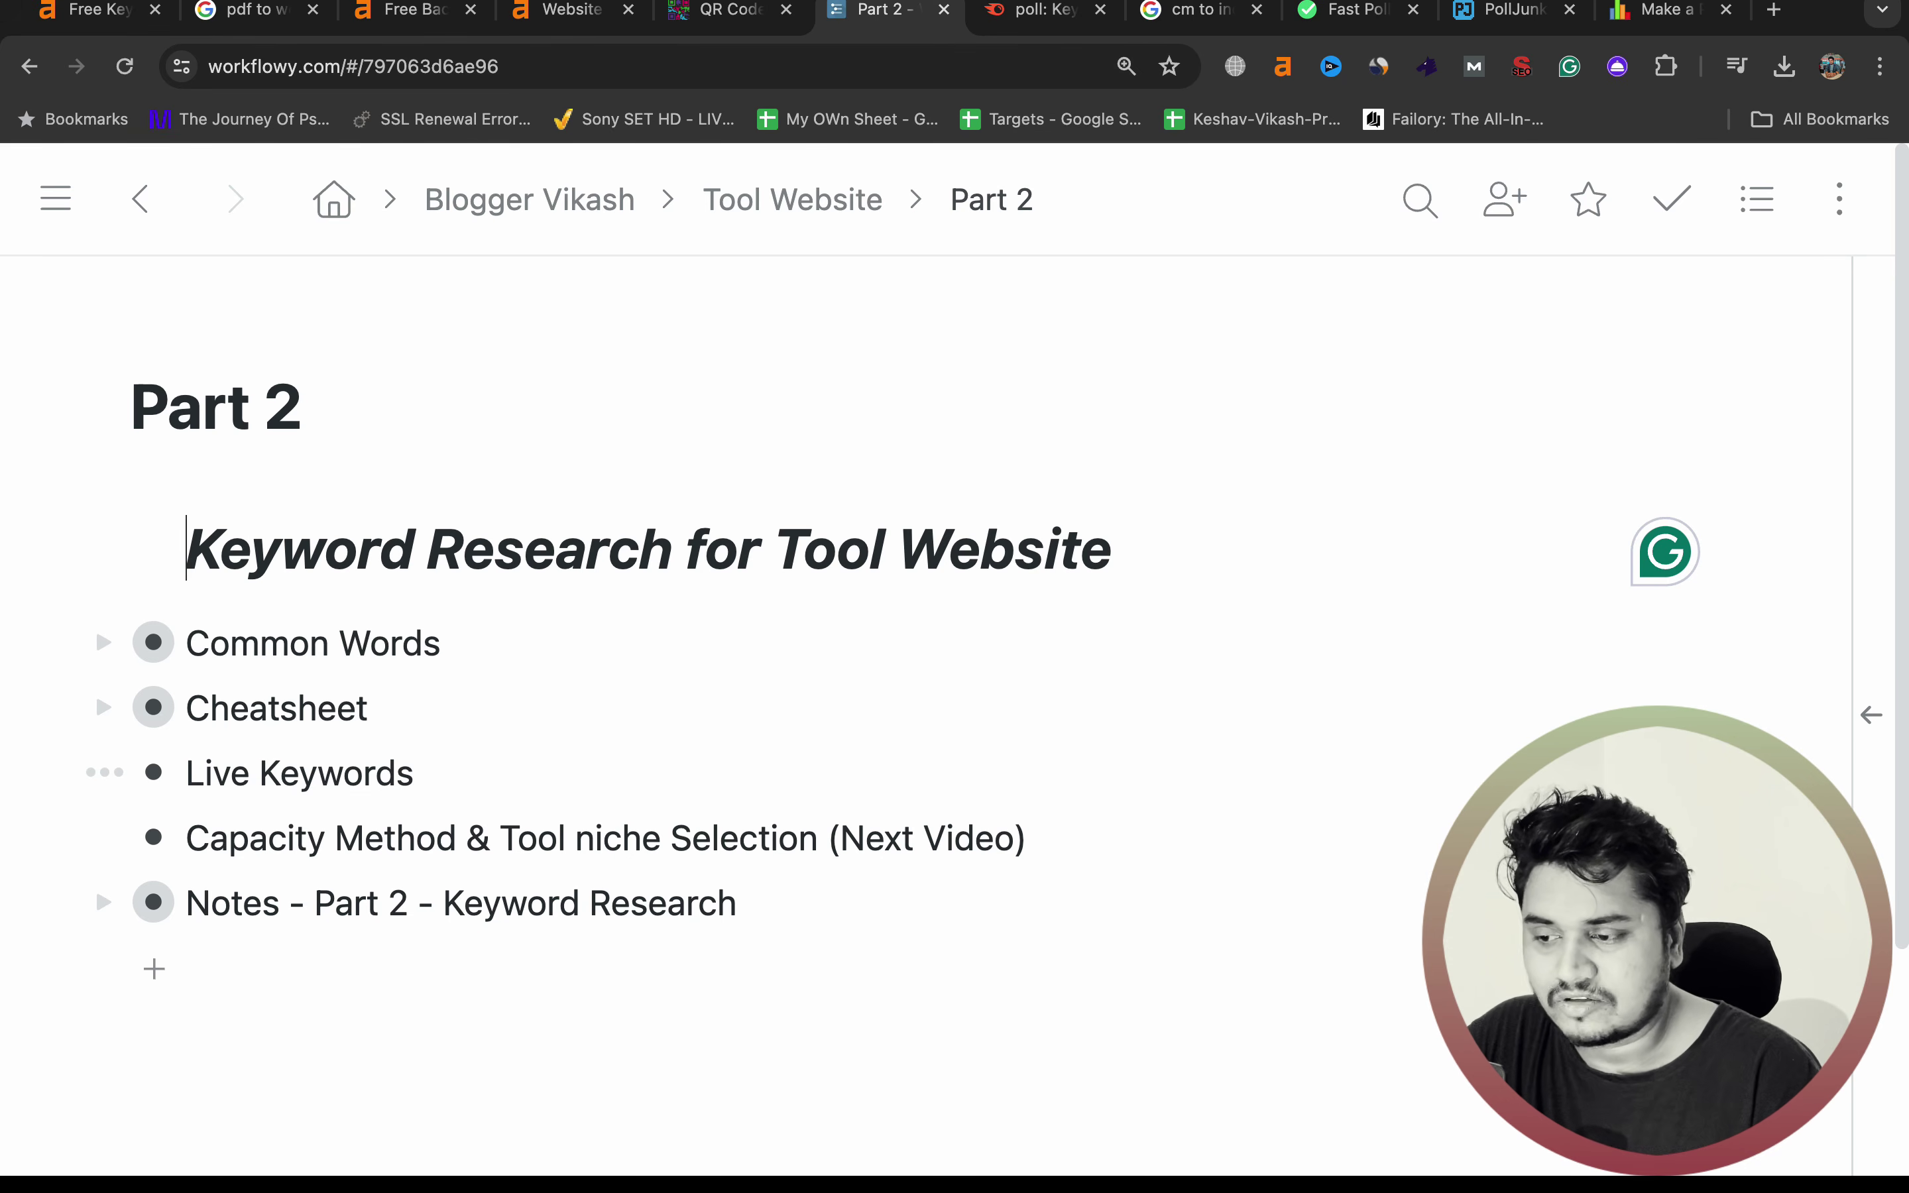
{"action": "left_click", "coordinate": [153, 708]}
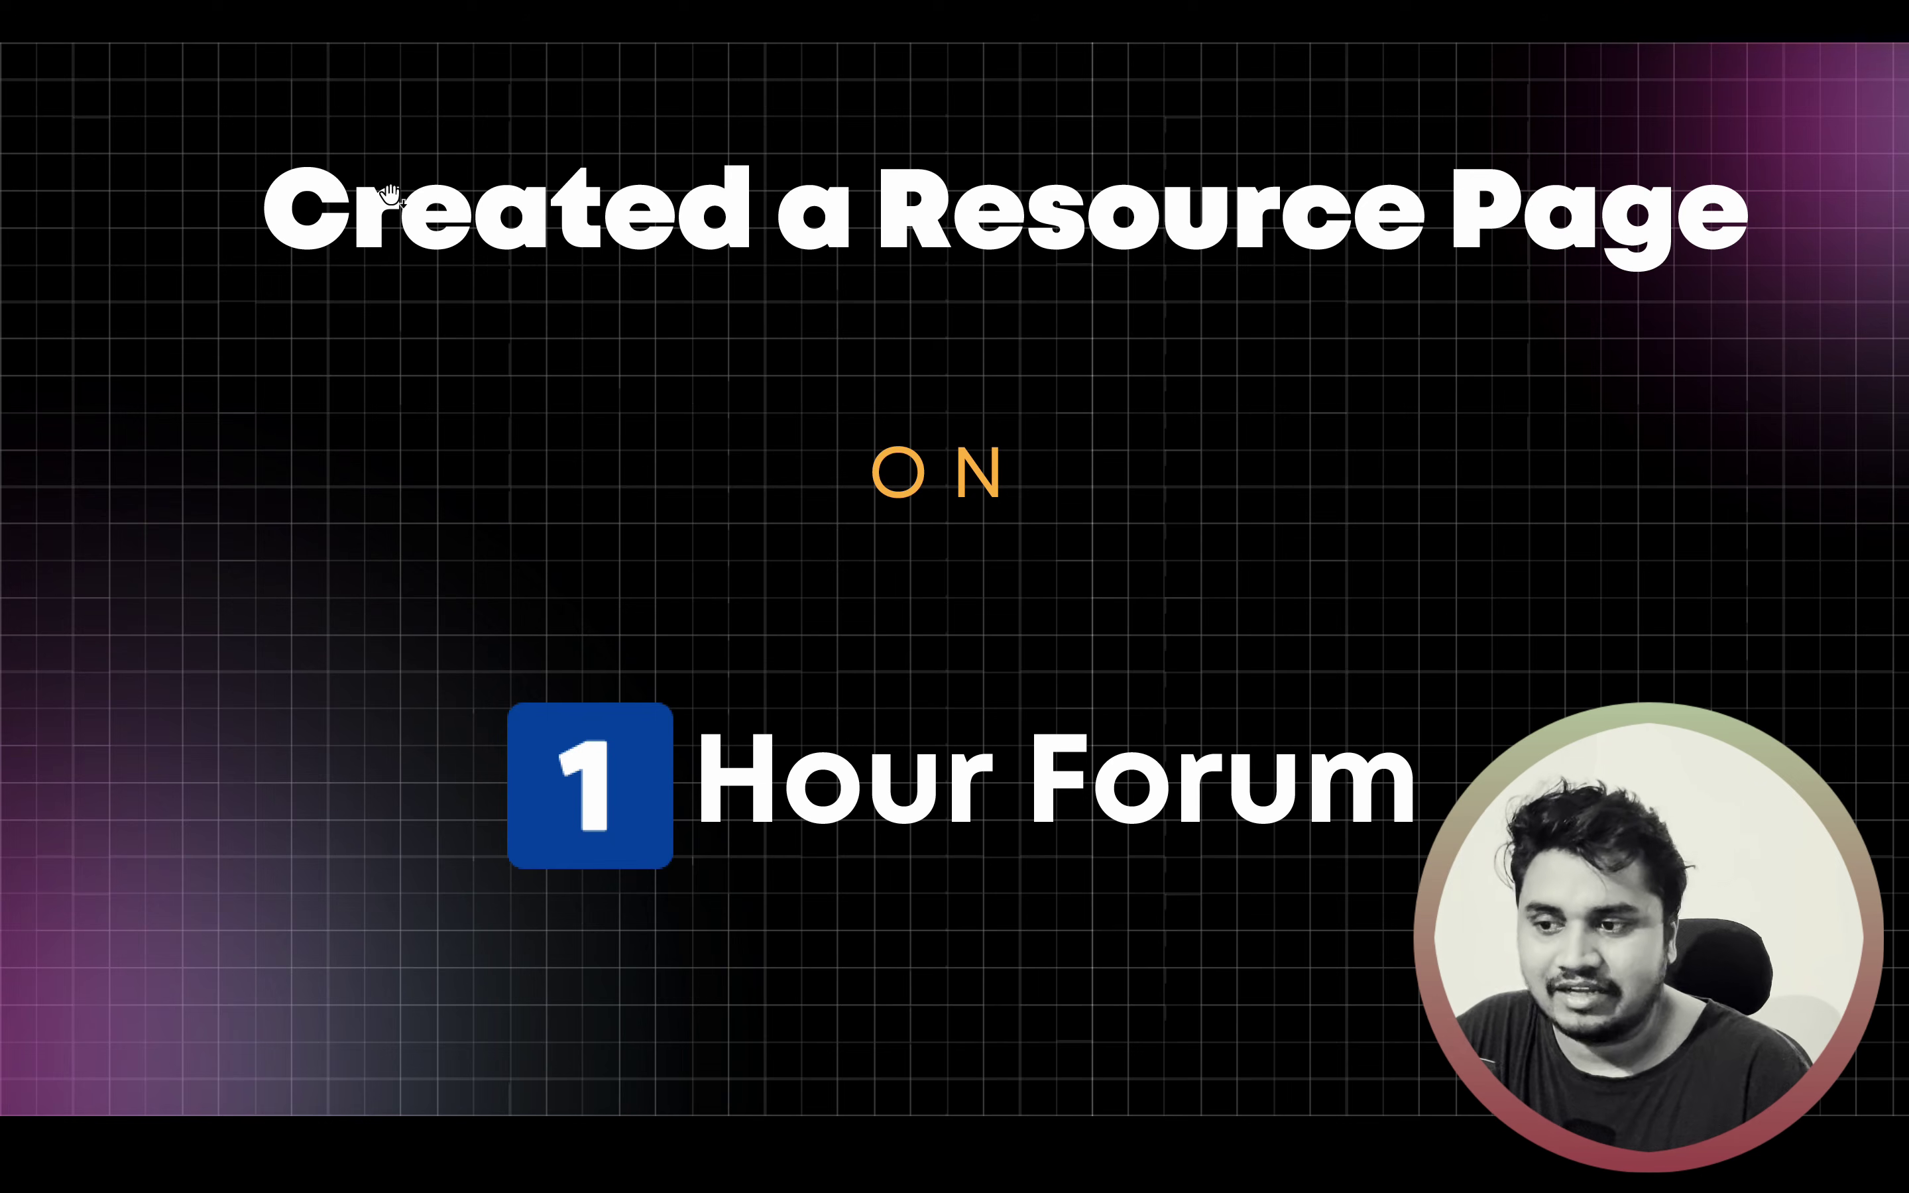
{"action": "key", "text": "Right"}
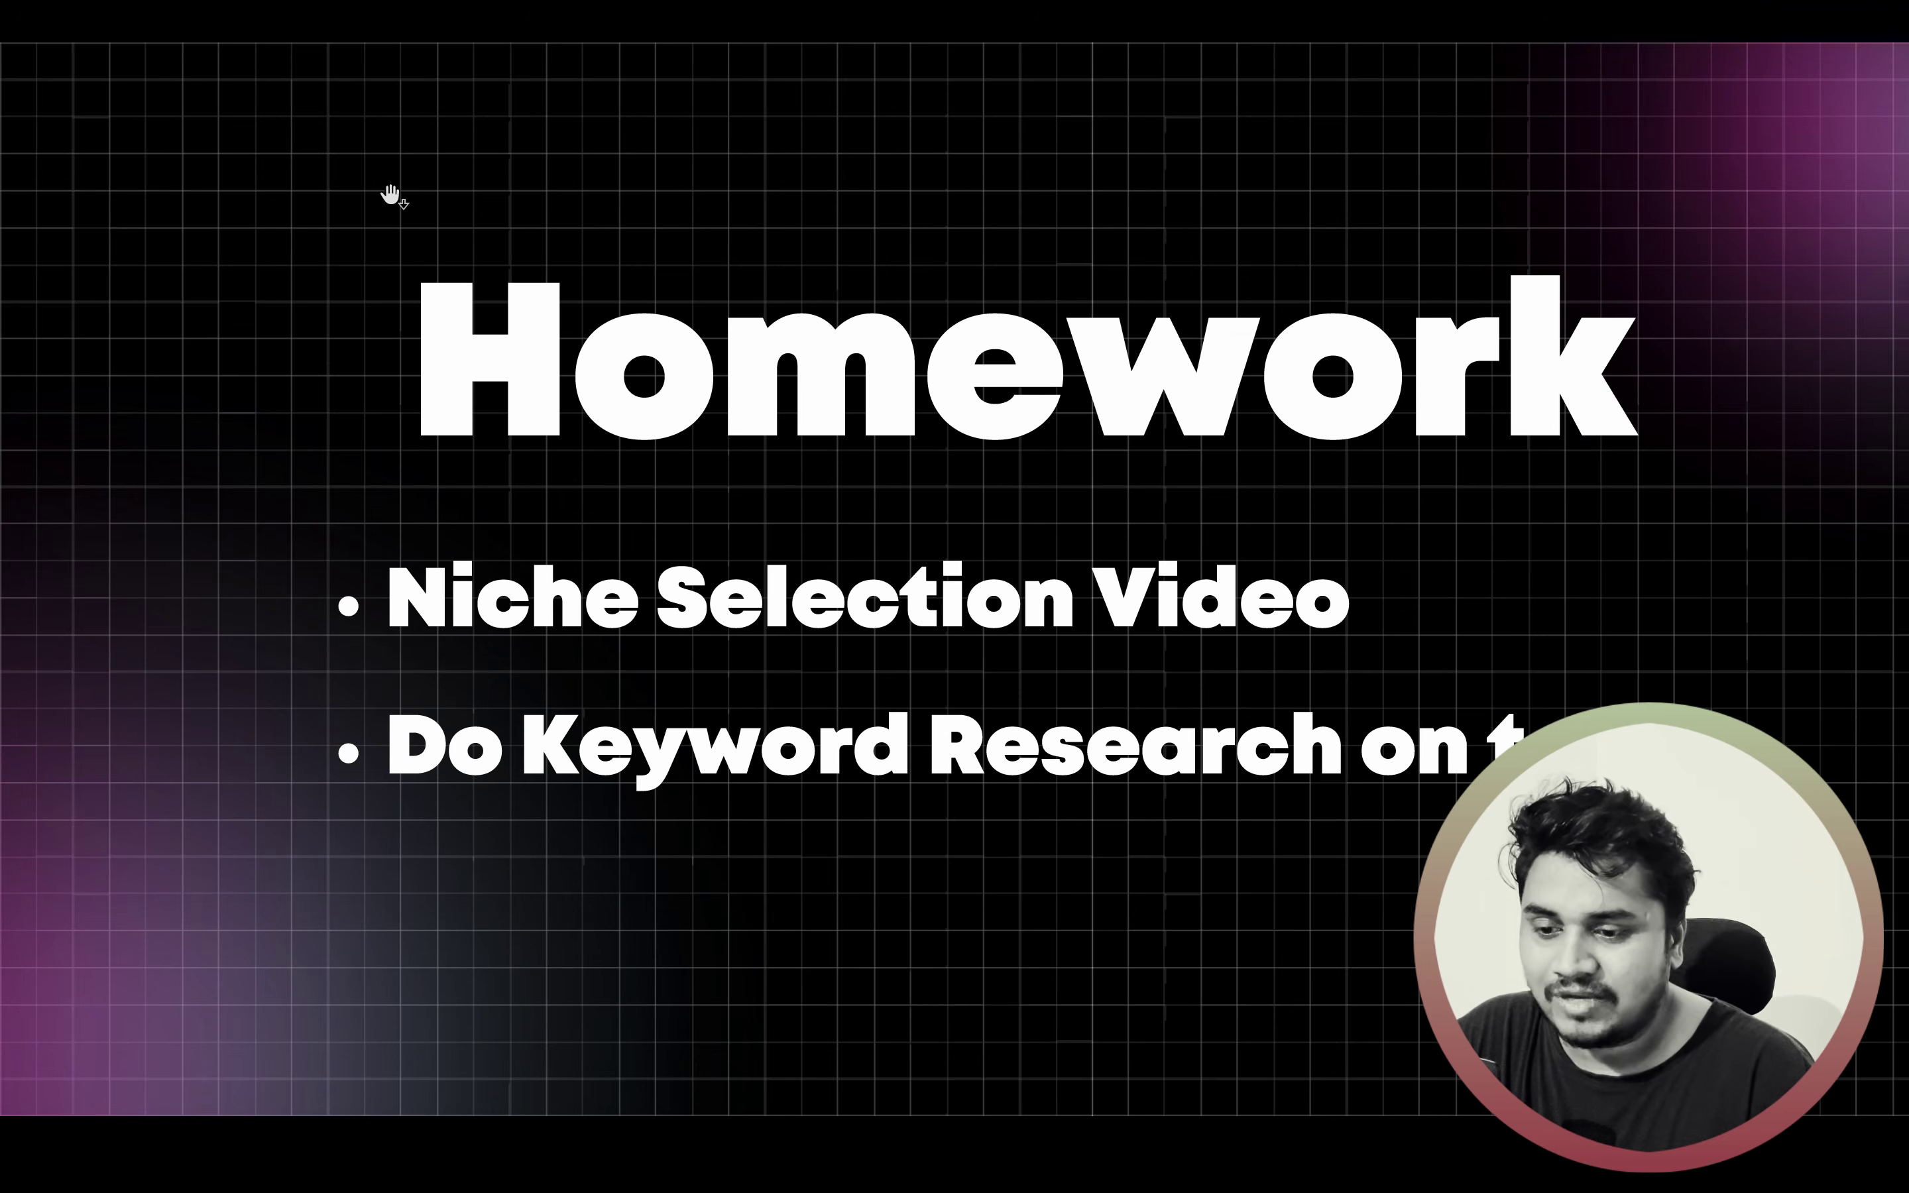